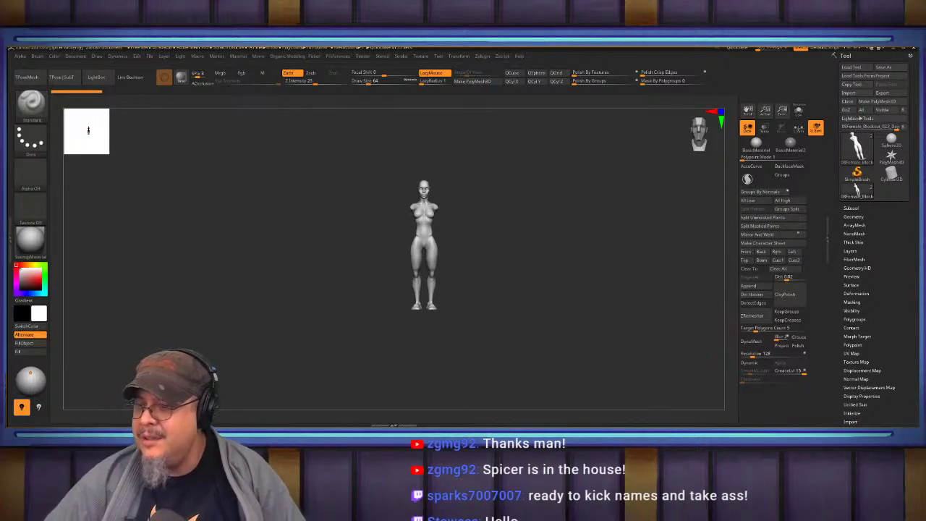
Frame the female figure, and switch to Discord to read through the submissions in the critique-submissions-here channel.
drag(531, 259, 583, 318)
alt+drag(552, 243, 600, 265)
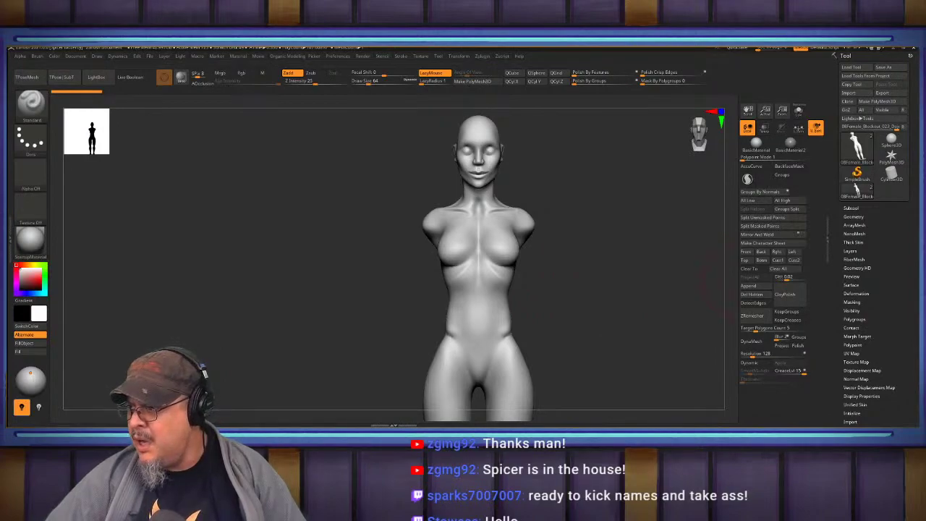
drag(918, 52, 475, 48)
scroll(207, 209, up, 12)
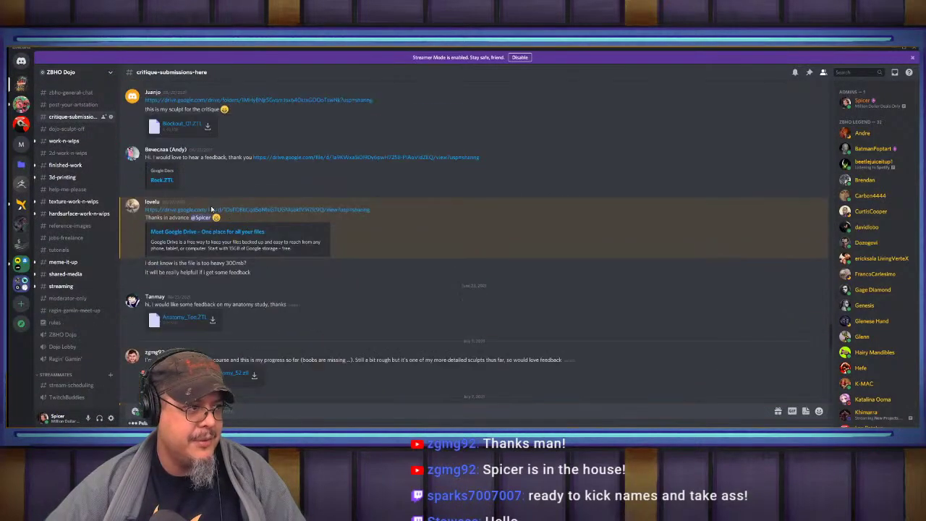
scroll(214, 208, down, 13)
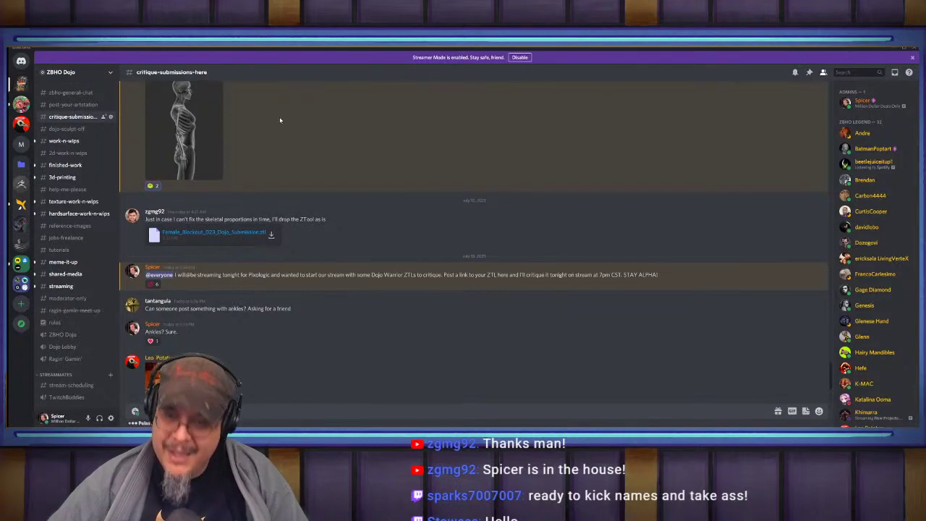
Copy an invite link to the ZBHO Dojo server and return to the female blockout in ZBrush.
right_click(74, 94)
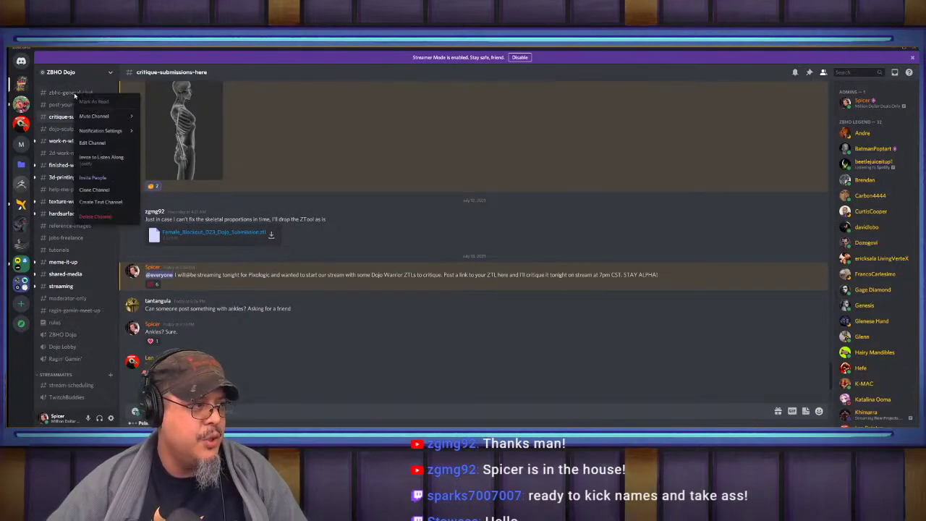
click(112, 178)
click(521, 287)
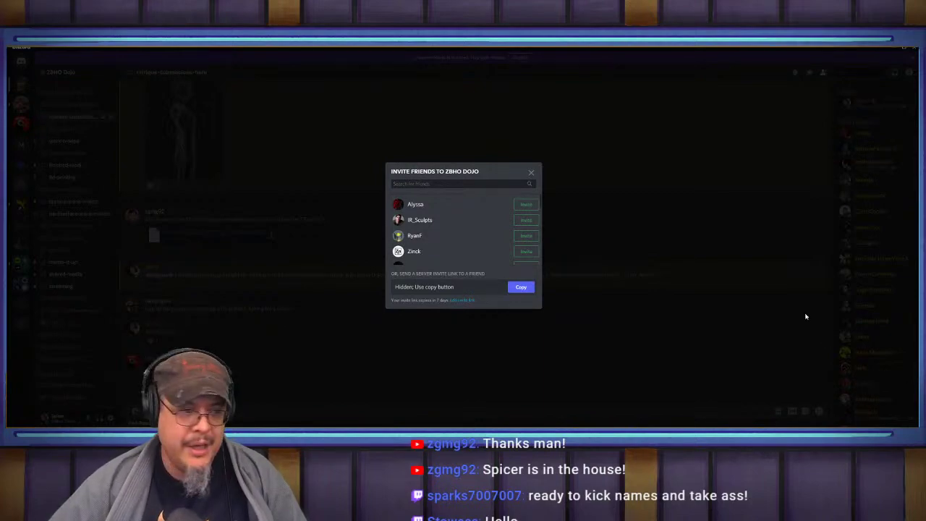
click(649, 252)
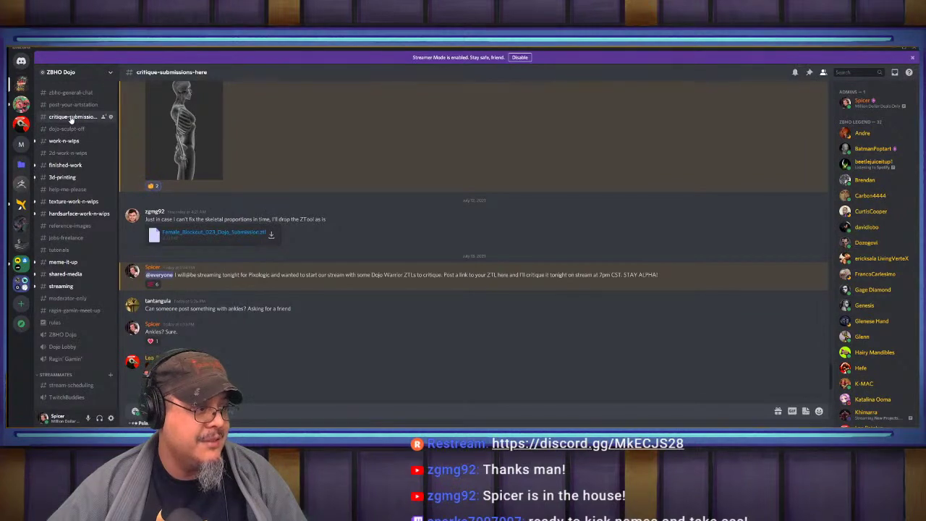
scroll(339, 330, down, 2)
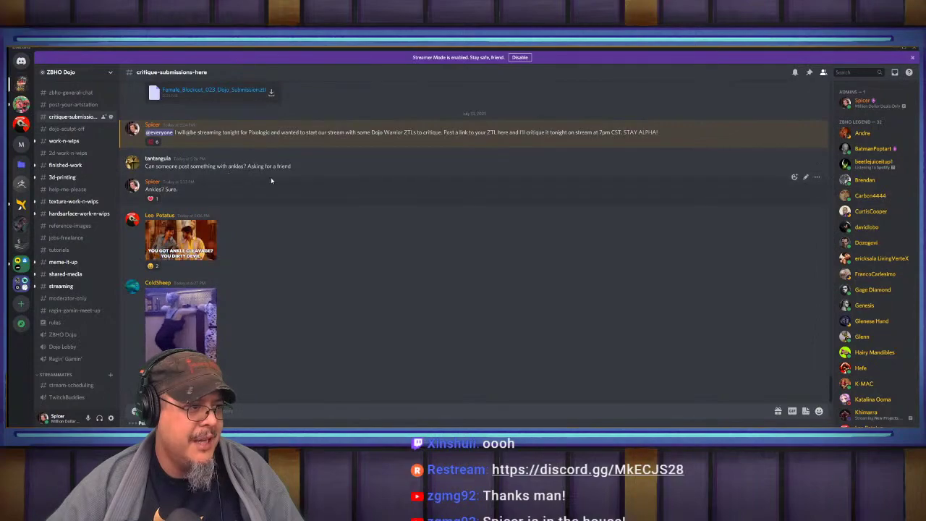
click(895, 48)
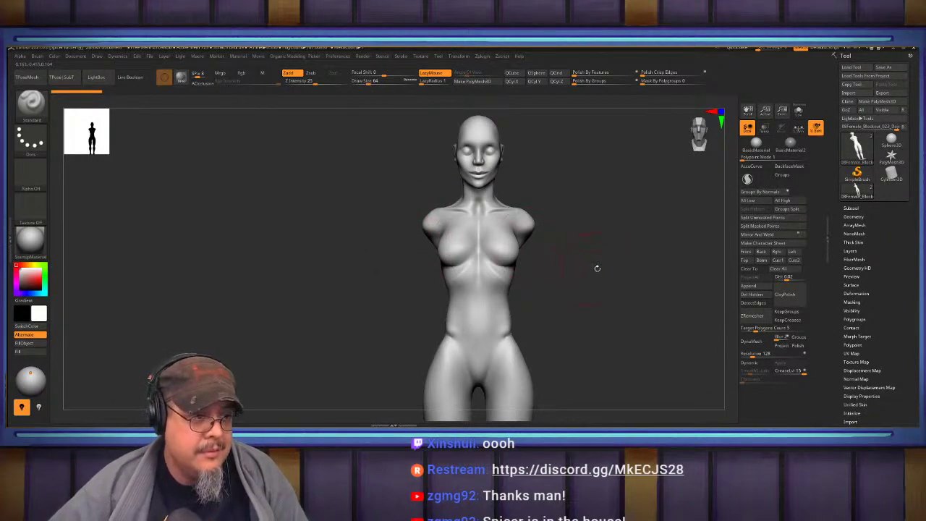
Show the skeleton subtool of the female blockout and turn on transparency so the bones can be compared with the body.
mouse_move(611, 271)
mouse_down()
mouse_move(574, 268)
mouse_move(586, 283)
mouse_move(590, 273)
mouse_up()
ctrl+right_drag(548, 283, 569, 282)
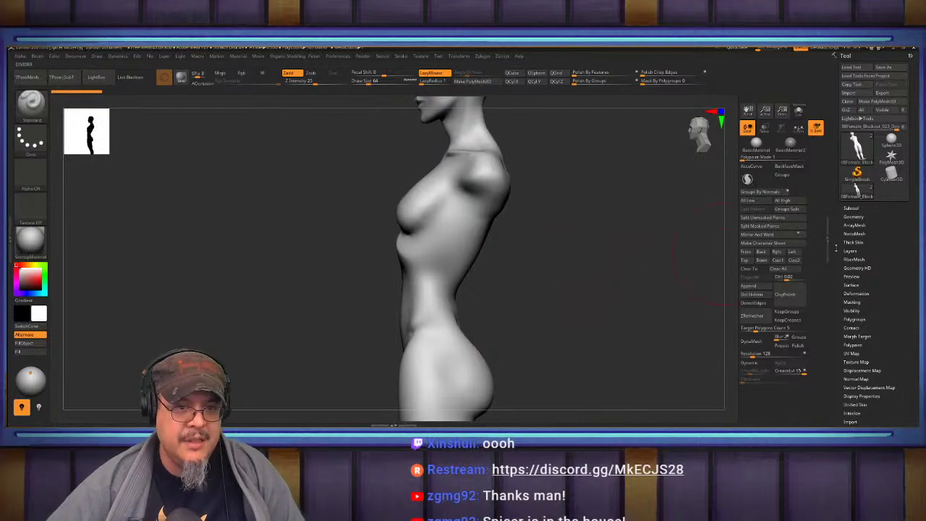
click(852, 209)
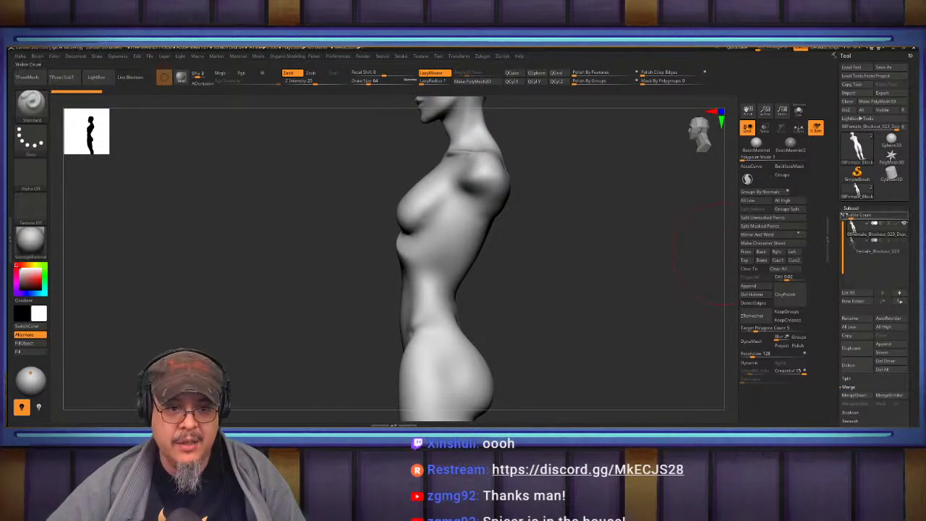
click(906, 241)
mouse_move(588, 259)
right_down()
mouse_move(609, 261)
mouse_move(601, 260)
right_up()
mouse_move(601, 260)
mouse_down()
mouse_move(596, 267)
mouse_move(615, 262)
mouse_up()
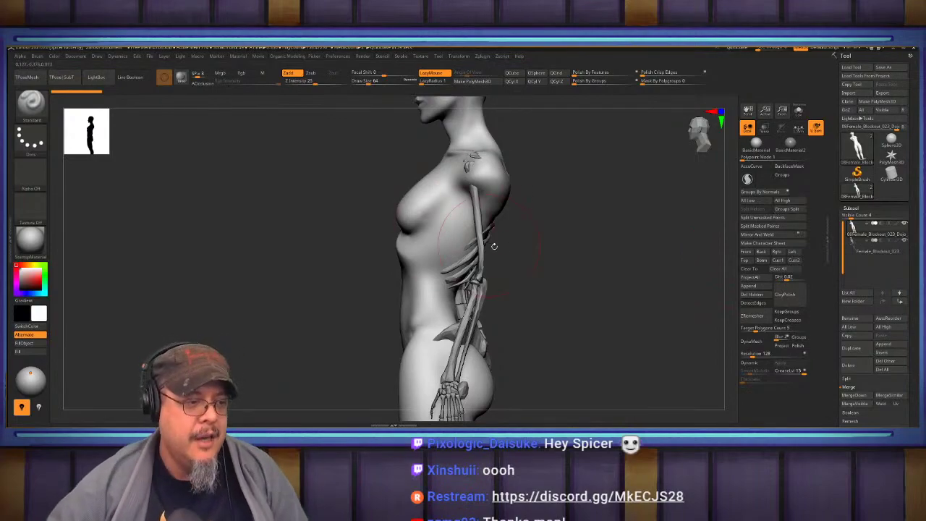
drag(492, 244, 682, 231)
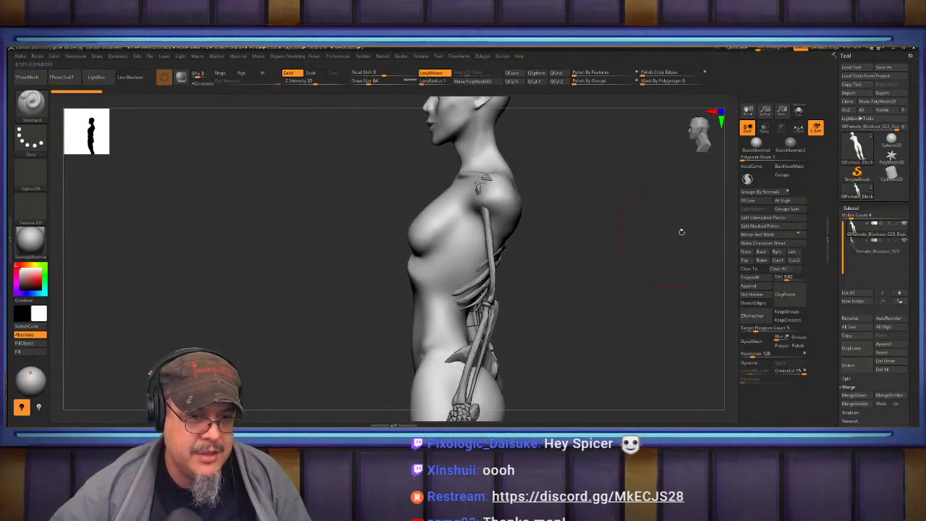
click(763, 131)
Using the Move brush at a draw size of about 202, shift the torso and waist backward over the skeleton in profile.
alt+drag(608, 275, 572, 223)
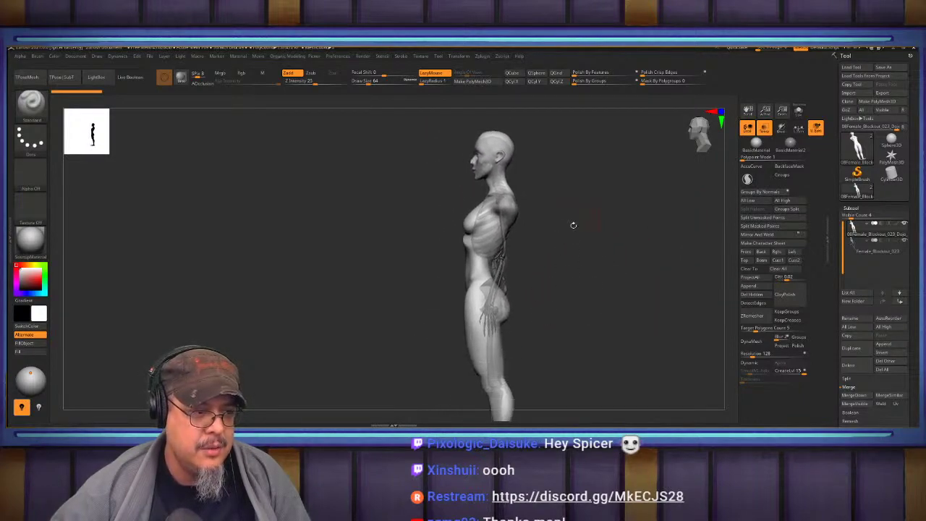
mouse_move(563, 270)
alt+mouse_down()
mouse_move(563, 244)
mouse_move(587, 265)
alt+mouse_up()
mouse_move(579, 232)
alt+mouse_down()
mouse_move(586, 280)
mouse_move(583, 262)
alt+mouse_up()
key(s)
alt+drag(579, 251, 592, 280)
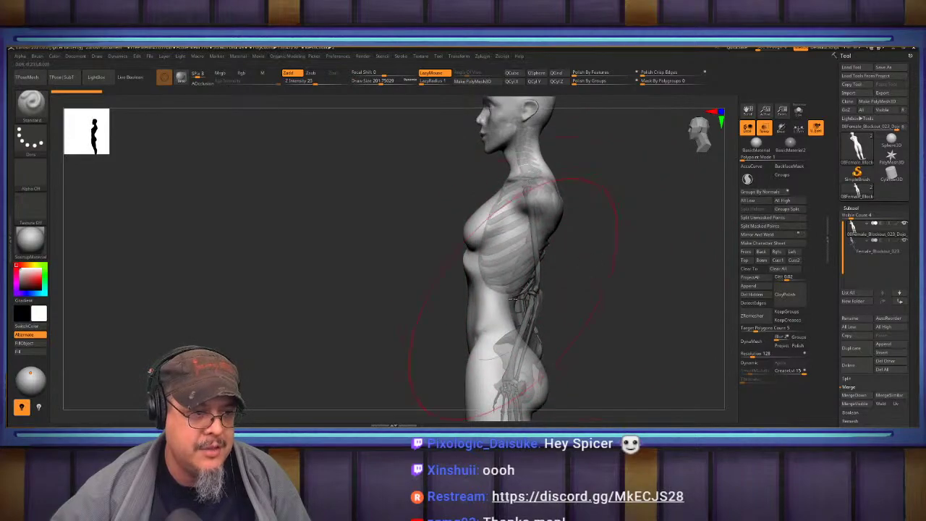
key(b)
key(m)
key(v)
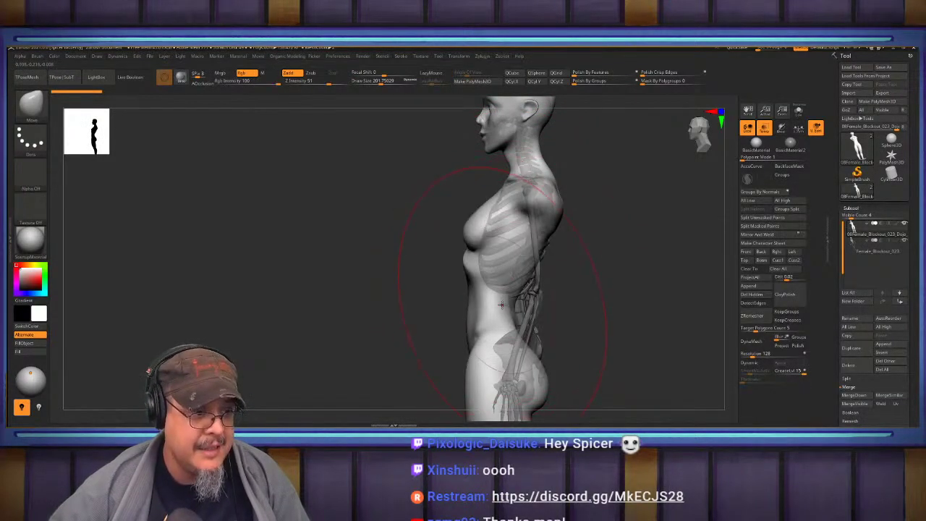
drag(503, 305, 517, 306)
drag(534, 348, 539, 350)
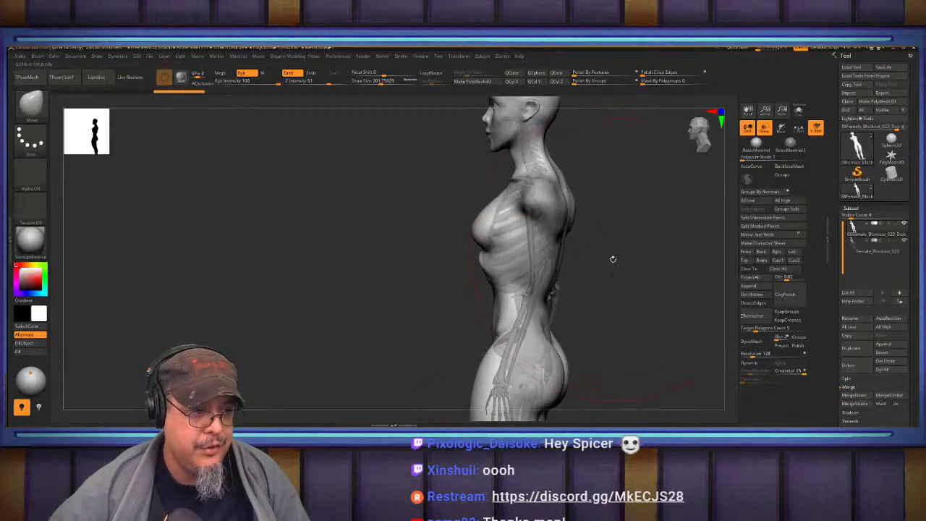
Reduce the draw size to about 77 and reshape the lower back and hip contour around the pelvis.
drag(613, 258, 654, 318)
key(s)
mouse_move(557, 287)
mouse_down()
mouse_move(548, 287)
mouse_move(579, 274)
mouse_move(595, 284)
mouse_move(507, 281)
mouse_move(549, 275)
mouse_move(532, 271)
mouse_up()
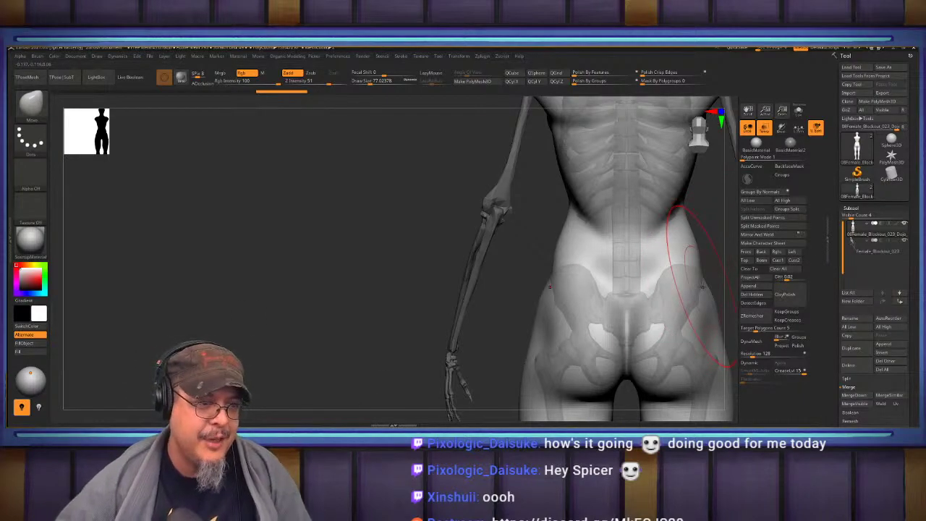
Try pulling the front of the lower ribcage outward in side view, and undo the stroke.
right_drag(235, 276, 422, 282)
right_drag(529, 268, 498, 300)
drag(498, 299, 496, 200)
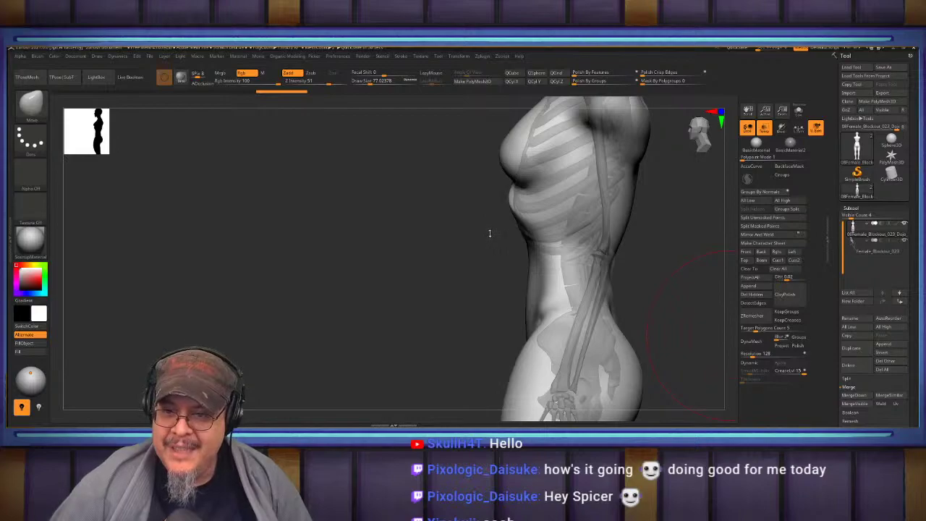
drag(526, 234, 480, 263)
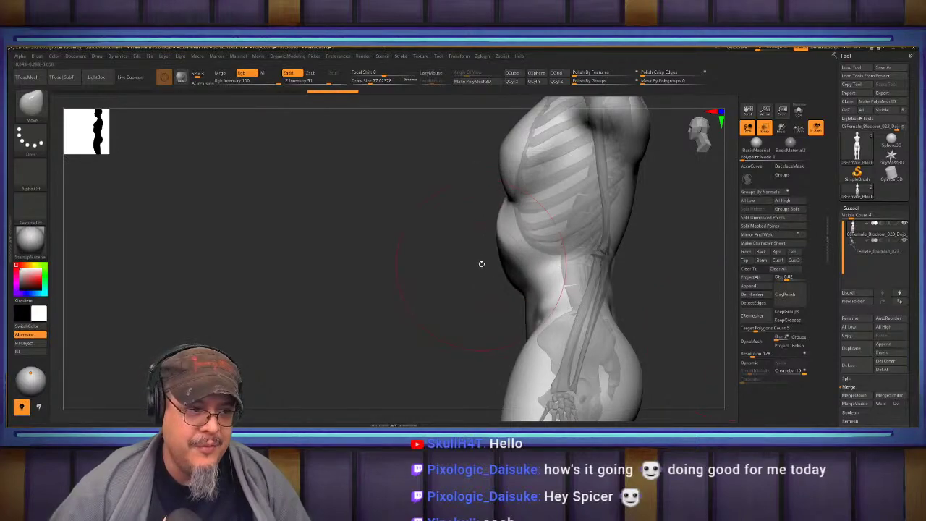
key(ctrl+z)
Set the draw size to about 49, then reshape and smooth the front of the ribcage below the breasts.
mouse_move(472, 217)
alt+mouse_down()
mouse_move(462, 290)
mouse_move(491, 200)
alt+mouse_up()
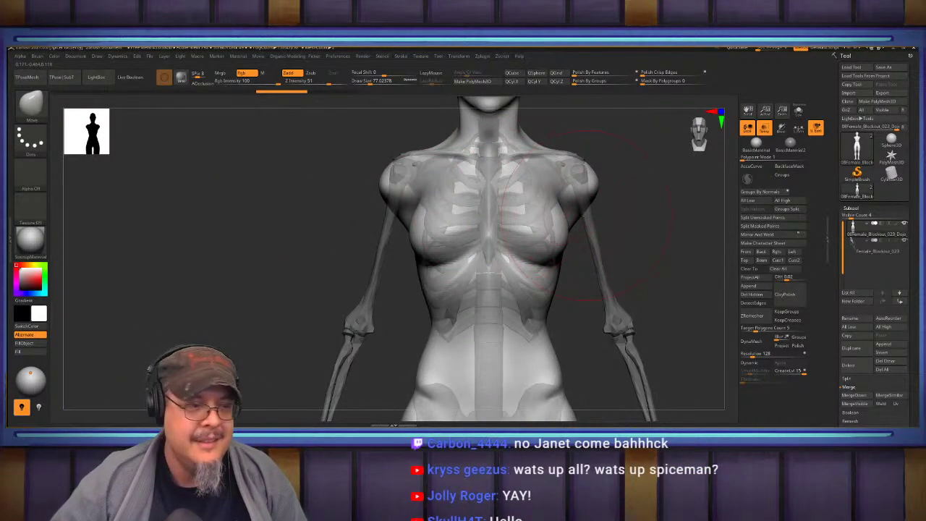
drag(648, 210, 572, 217)
drag(657, 235, 583, 257)
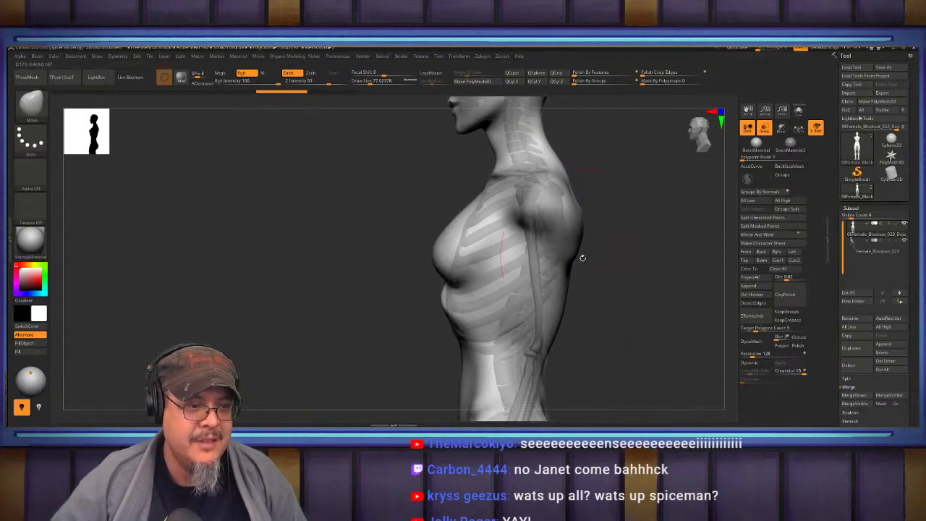
mouse_move(621, 311)
mouse_down()
mouse_move(575, 273)
mouse_move(532, 284)
mouse_up()
drag(523, 340, 469, 389)
drag(447, 227, 532, 246)
mouse_move(428, 279)
alt+mouse_down()
mouse_move(428, 292)
mouse_move(427, 258)
mouse_move(431, 293)
mouse_move(438, 290)
alt+mouse_up()
key(s)
drag(517, 282, 505, 282)
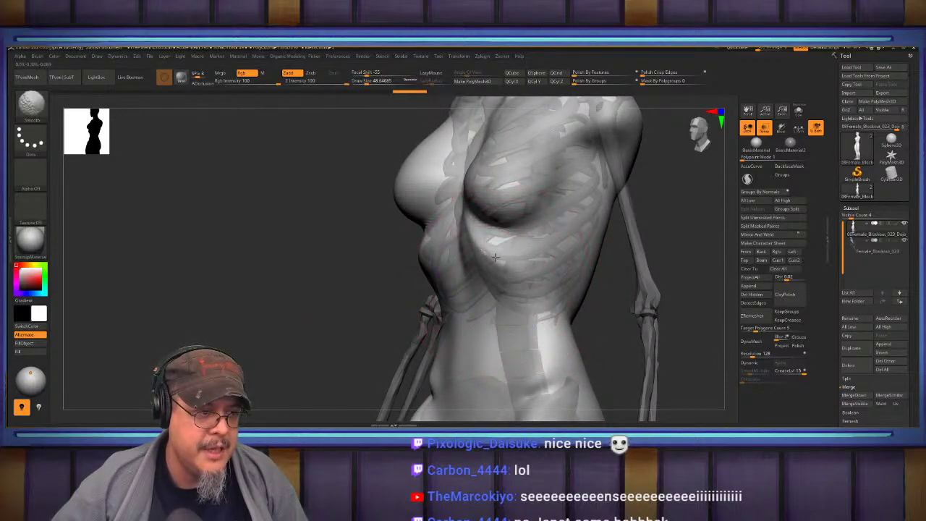
mouse_move(499, 250)
shift+mouse_down()
mouse_move(496, 260)
mouse_move(562, 264)
mouse_move(498, 259)
mouse_move(494, 265)
mouse_move(519, 269)
mouse_move(525, 258)
mouse_move(460, 279)
shift+mouse_up()
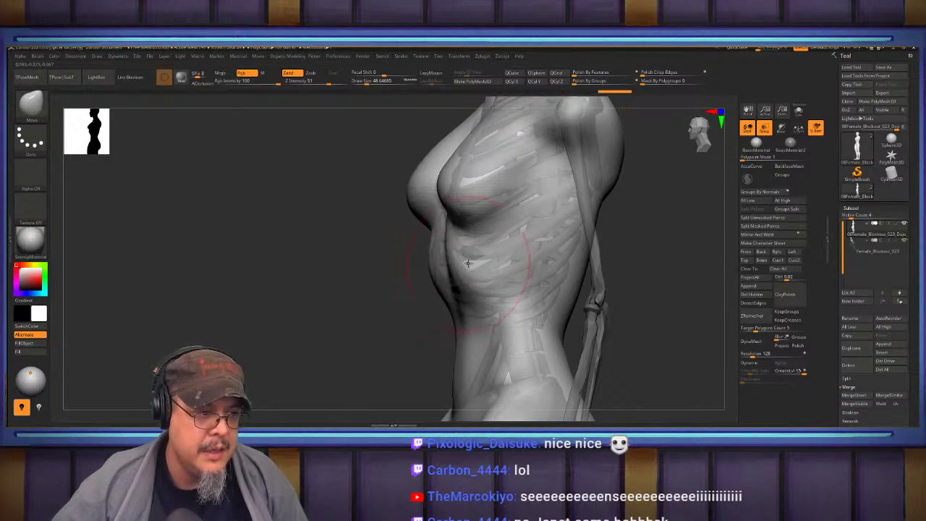
Nudge the surface at the top of the sternum slightly upward between the collarbones.
right_drag(479, 255, 559, 351)
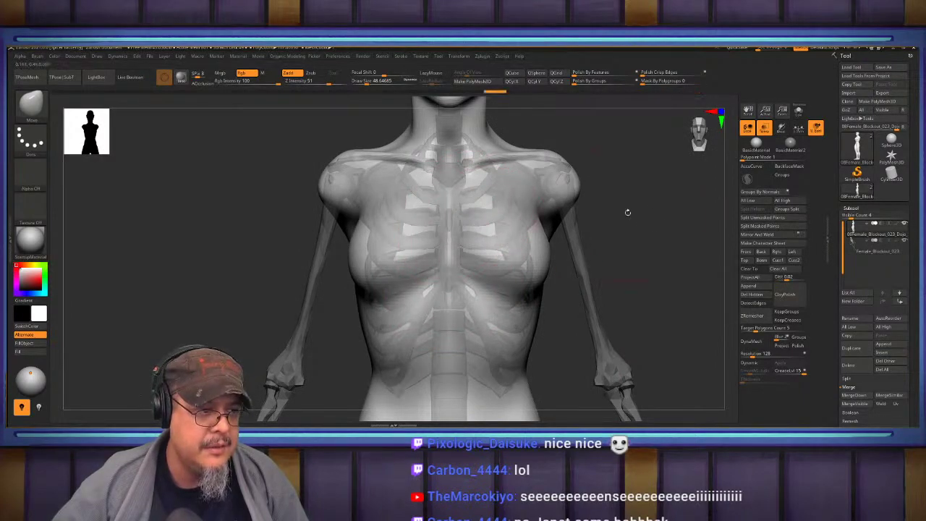
alt+drag(627, 212, 589, 270)
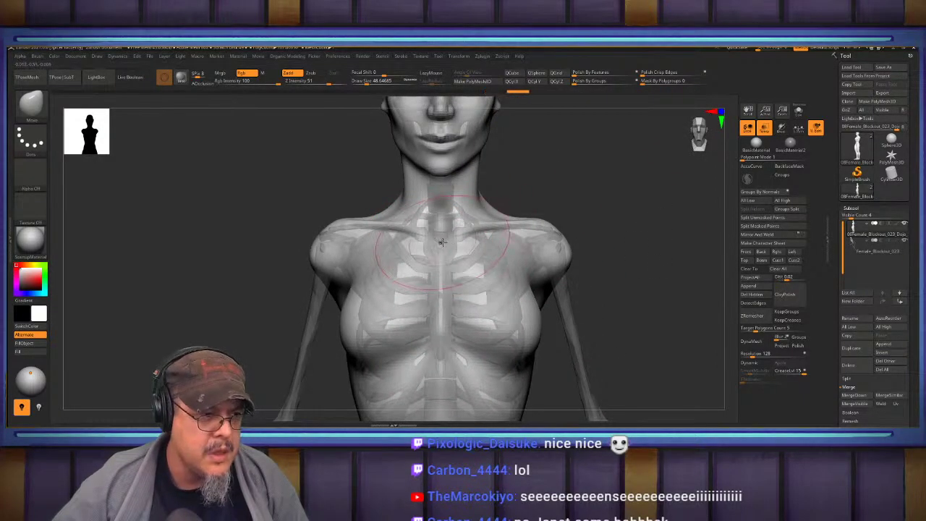
drag(442, 242, 442, 237)
Pull the upper back outward around the shoulder blades to fit the skeleton.
mouse_move(644, 230)
mouse_down()
mouse_move(555, 237)
mouse_move(586, 251)
mouse_move(585, 272)
mouse_up()
mouse_move(557, 234)
mouse_down()
mouse_move(544, 236)
mouse_move(565, 236)
mouse_up()
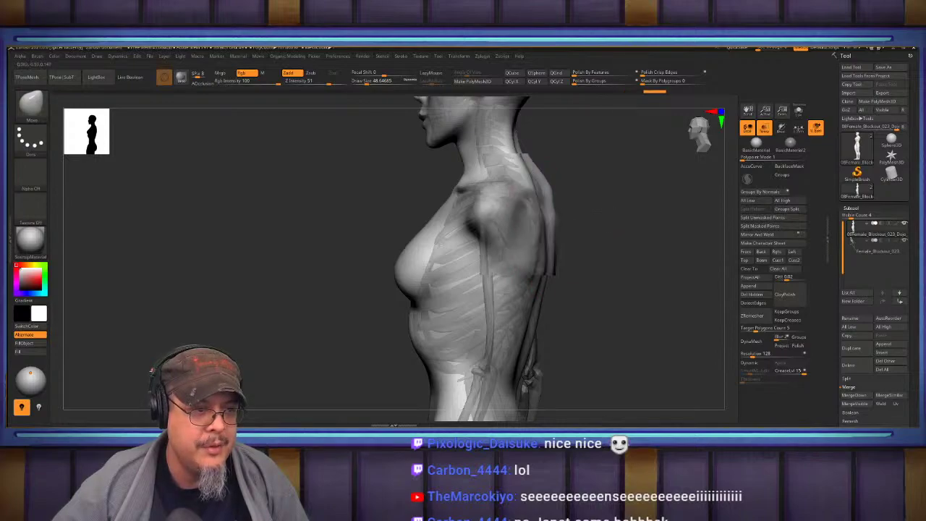
shift+drag(583, 226, 539, 220)
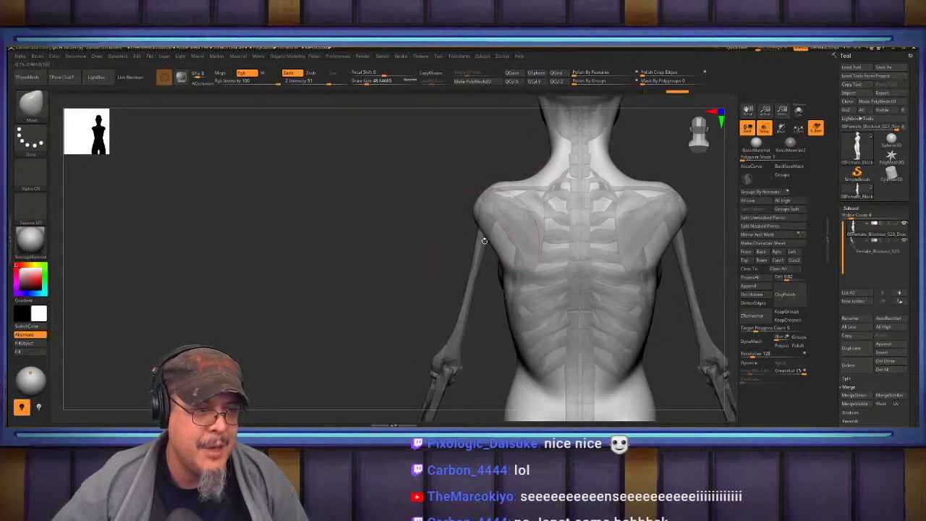
drag(484, 241, 490, 239)
Adjust the lower sternum and the inner edge of the ribcage beneath the breasts to follow the rib bones.
mouse_move(419, 241)
mouse_down()
mouse_move(550, 248)
mouse_move(619, 230)
mouse_up()
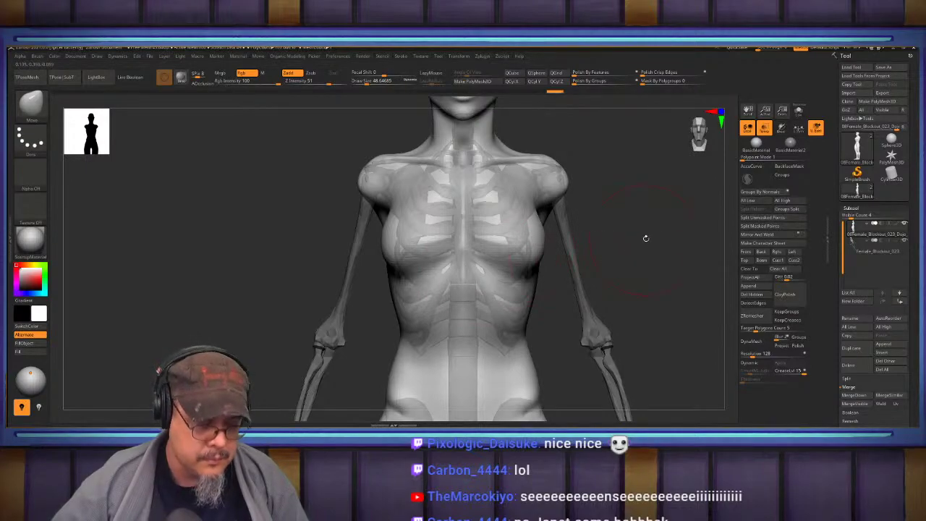
mouse_move(647, 238)
alt+mouse_down()
mouse_move(647, 296)
mouse_move(710, 246)
alt+mouse_up()
drag(441, 241, 534, 244)
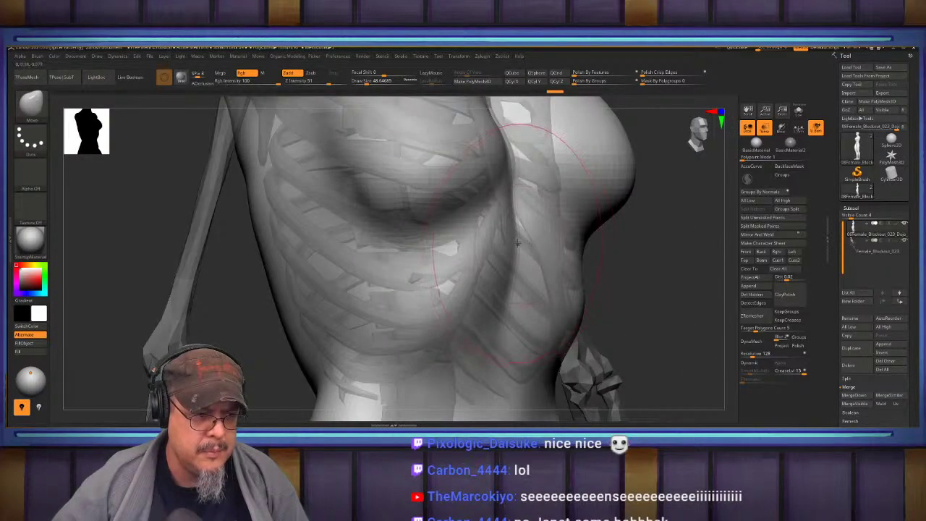
mouse_move(510, 228)
shift+right_down()
mouse_move(538, 234)
mouse_move(523, 290)
shift+right_up()
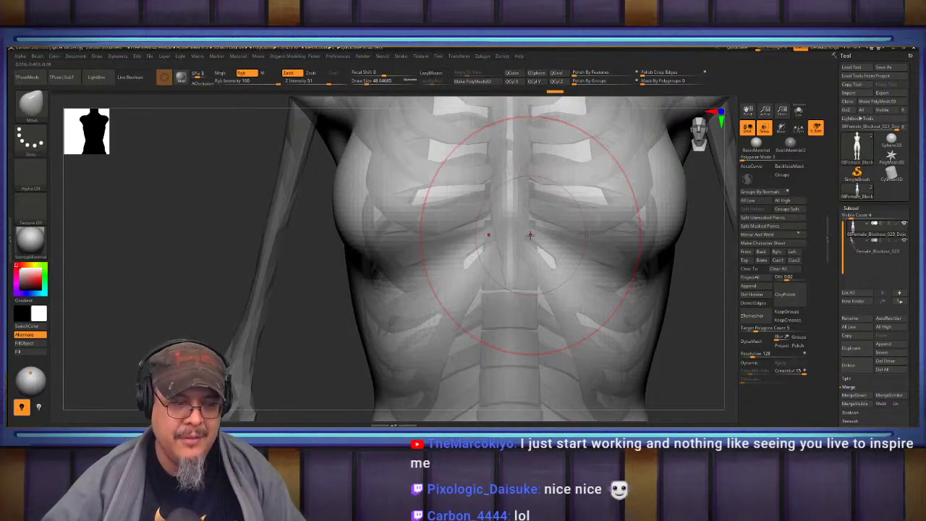
right_drag(461, 285, 422, 279)
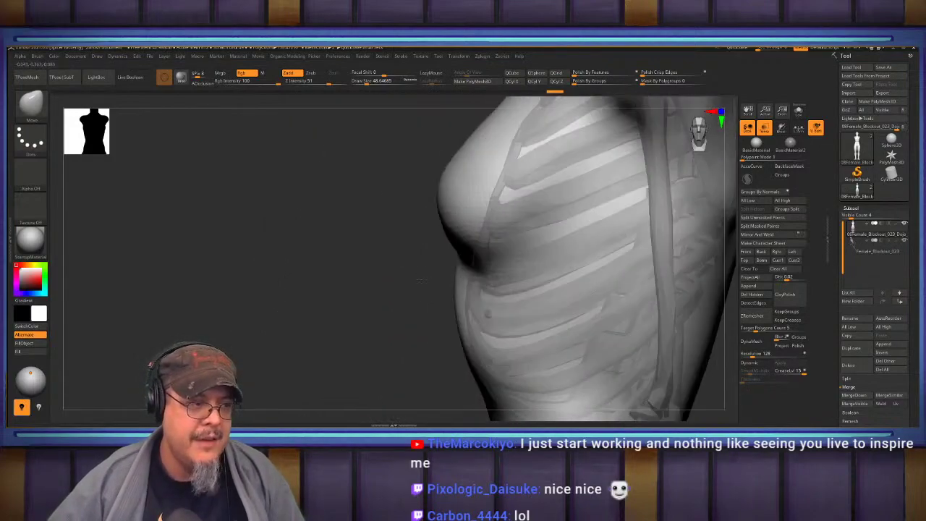
mouse_move(419, 280)
mouse_down()
mouse_move(481, 269)
mouse_move(467, 268)
mouse_up()
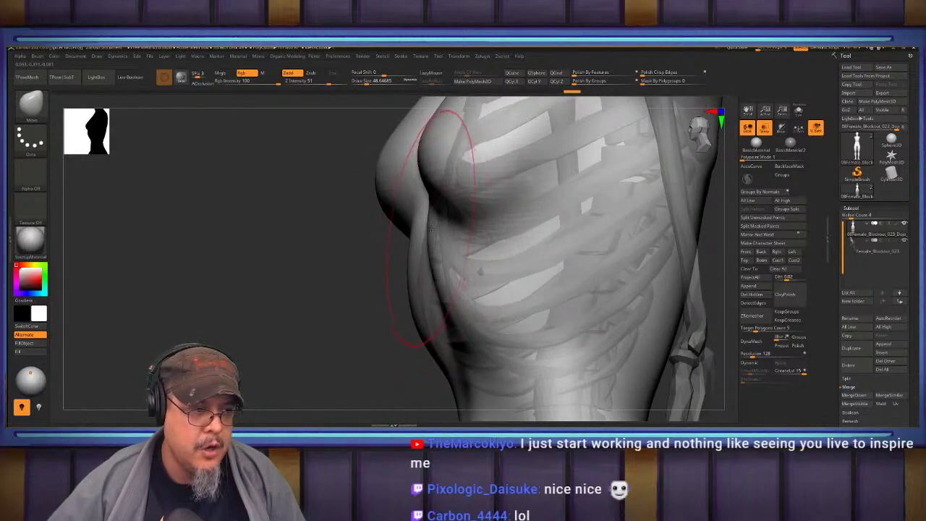
drag(440, 228, 372, 213)
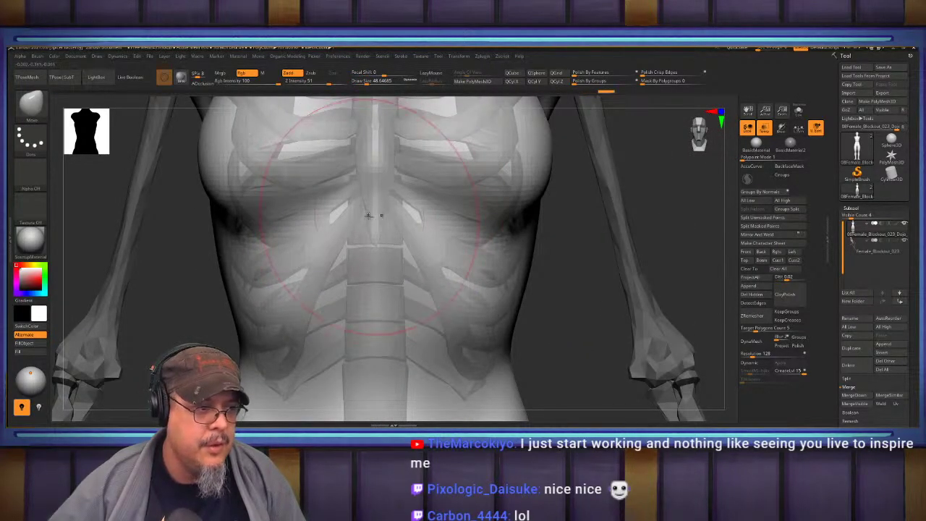
Examine the body against the skeleton from the chest and ribcage down to the hips and thighs, from front and side.
mouse_move(387, 123)
alt+right_down()
mouse_move(435, 187)
mouse_move(445, 271)
alt+right_up()
alt+right_drag(465, 183, 452, 125)
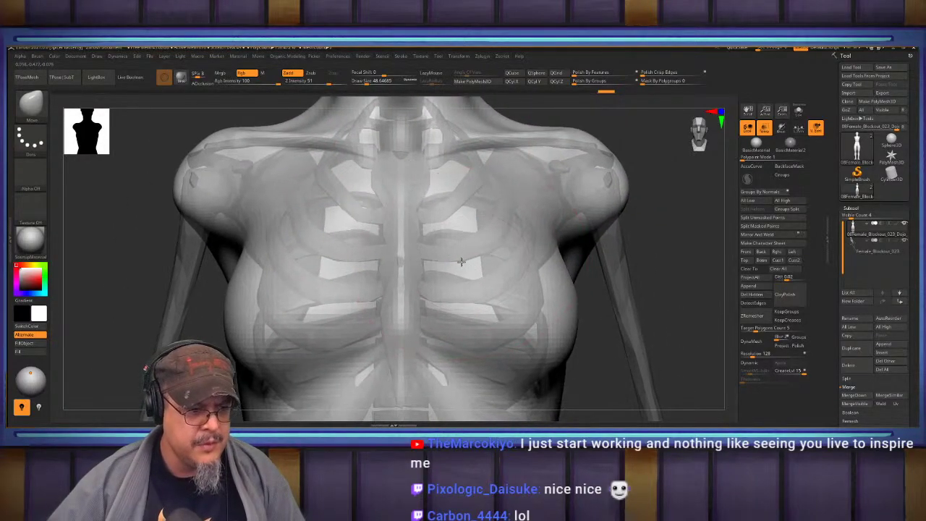
ctrl+right_drag(459, 260, 456, 190)
alt+right_drag(461, 232, 460, 178)
ctrl+right_drag(478, 261, 488, 296)
mouse_move(489, 296)
mouse_down()
mouse_move(520, 307)
mouse_move(467, 289)
mouse_move(452, 298)
mouse_move(483, 309)
mouse_up()
drag(396, 340, 480, 273)
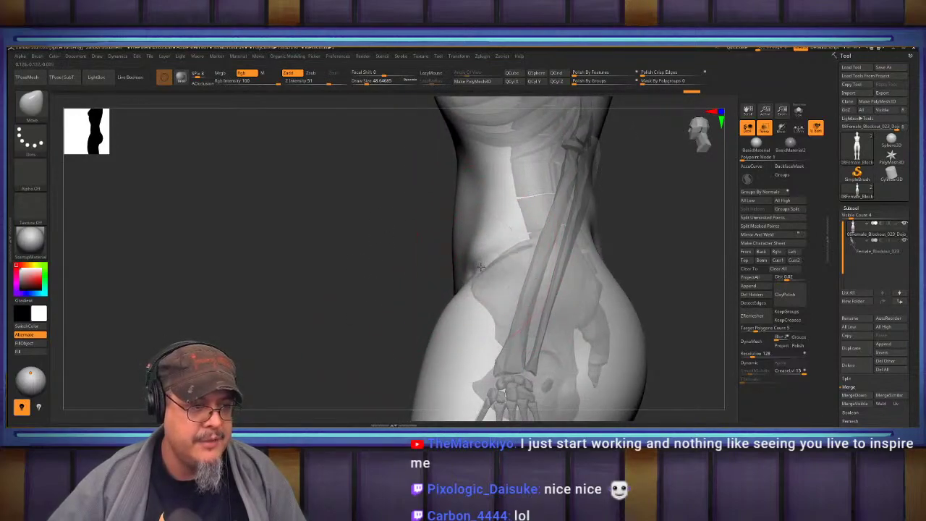
shift+drag(408, 269, 492, 262)
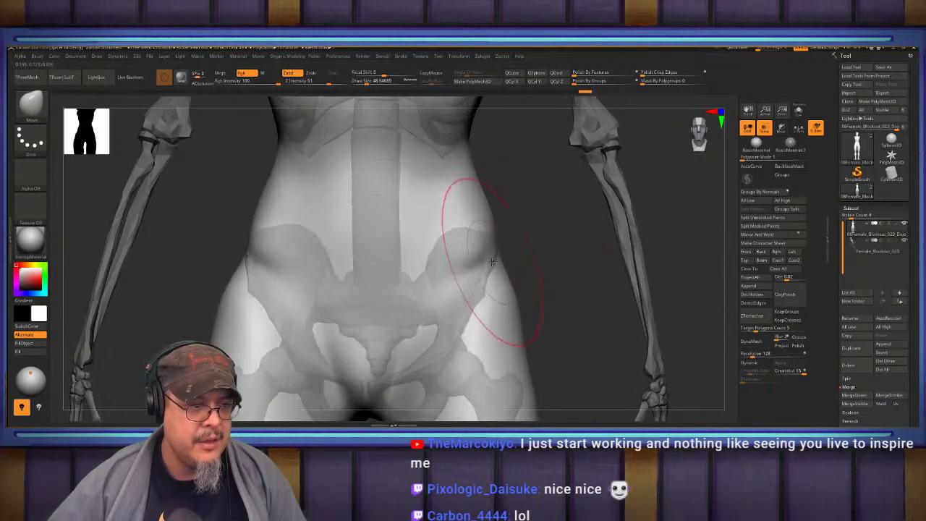
alt+drag(536, 280, 506, 199)
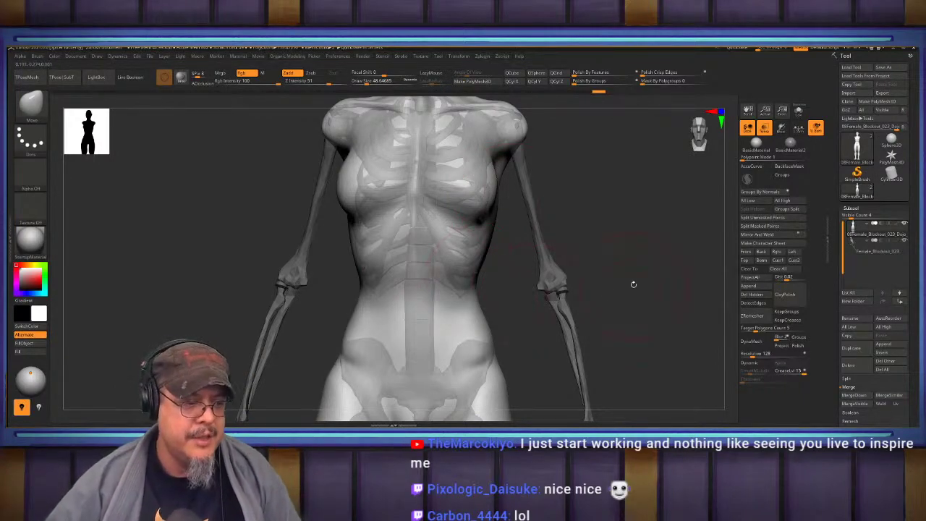
drag(633, 284, 593, 277)
alt+drag(637, 325, 582, 263)
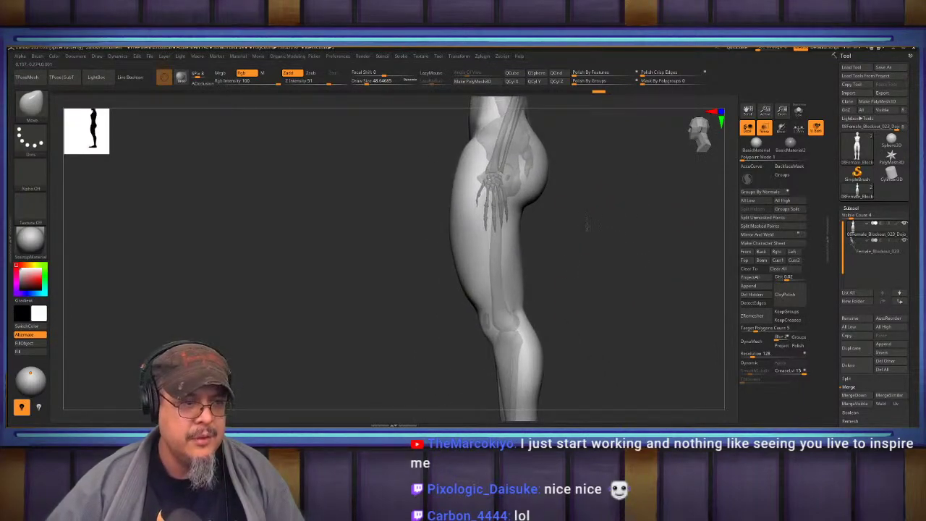
mouse_move(586, 226)
alt+mouse_down()
mouse_move(608, 294)
mouse_move(668, 253)
mouse_move(660, 250)
alt+mouse_up()
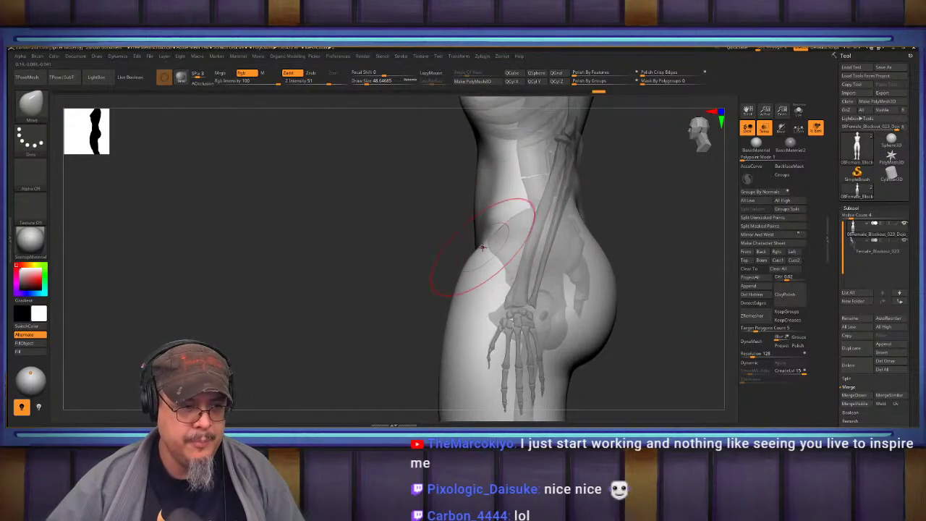
Choose the DamStandard brush and examine the hips, knees and lower legs against the leg bones.
key(b)
key(d)
key(s)
alt+drag(396, 325, 410, 287)
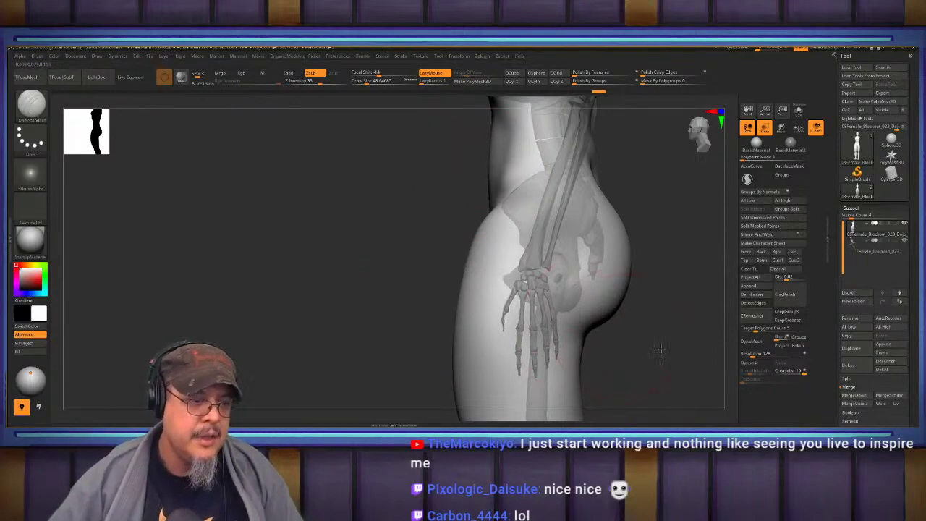
alt+drag(661, 349, 654, 179)
alt+drag(581, 259, 573, 206)
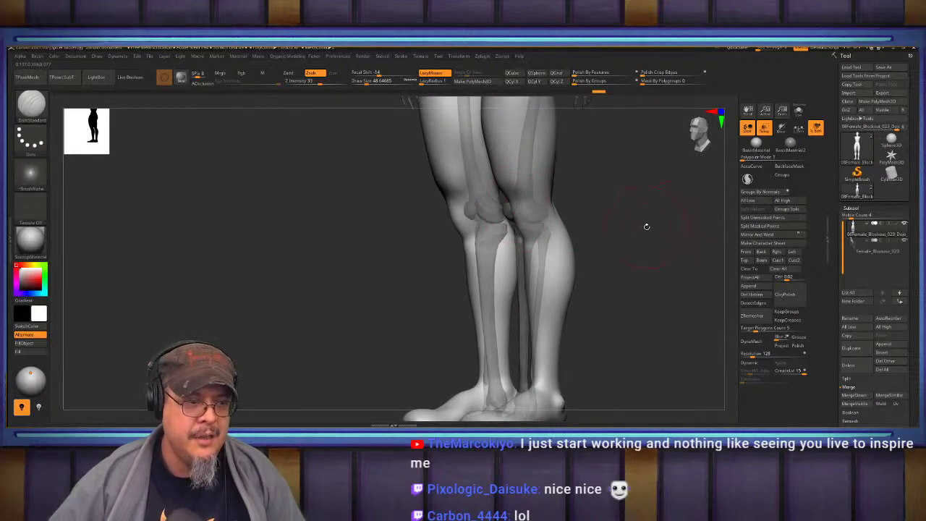
shift+drag(647, 227, 651, 224)
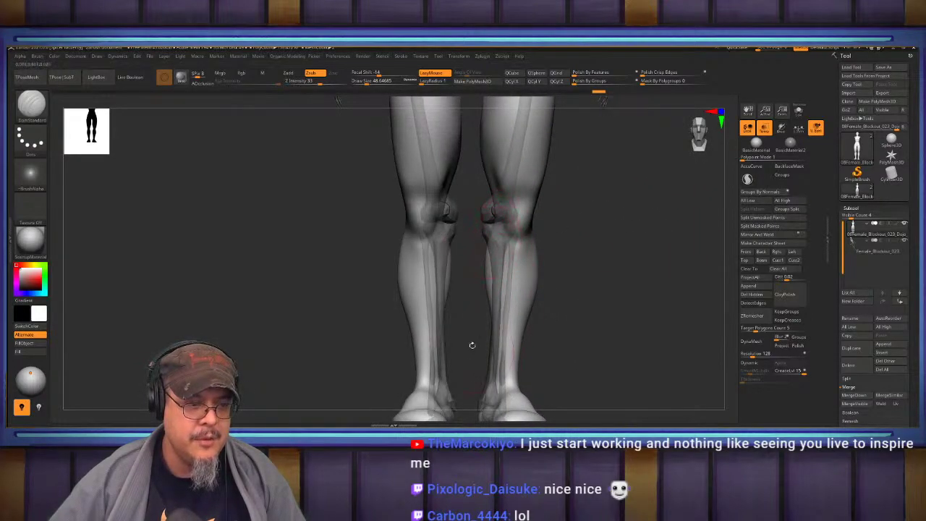
drag(623, 254, 592, 253)
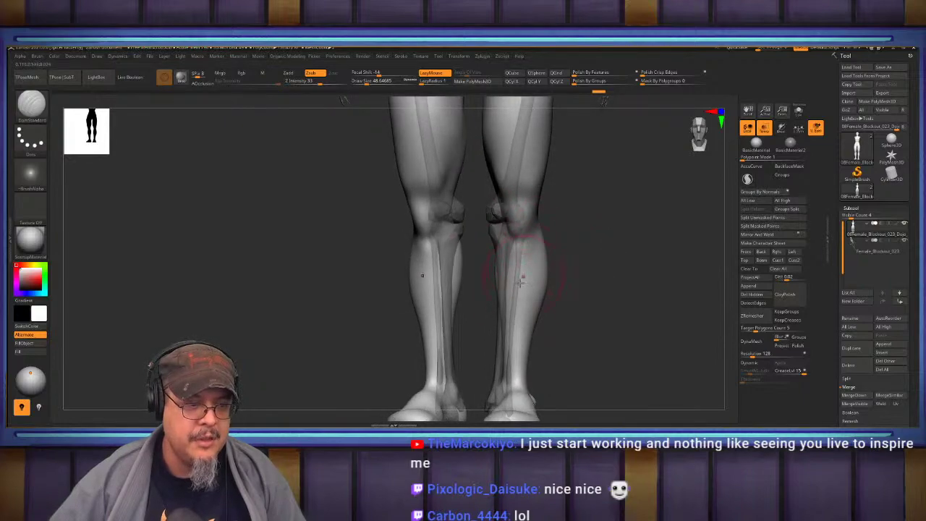
mouse_move(608, 375)
alt+right_down()
mouse_move(589, 263)
mouse_move(571, 299)
alt+right_up()
Examine the torso, shoulders and back from all around, checking the body surface against the ribs, spine and pelvis.
mouse_move(701, 205)
right_down()
mouse_move(631, 227)
mouse_move(615, 280)
mouse_move(509, 222)
mouse_move(506, 253)
mouse_move(496, 238)
mouse_move(672, 213)
mouse_move(593, 207)
mouse_move(578, 192)
mouse_move(522, 266)
mouse_move(497, 196)
mouse_move(607, 311)
mouse_move(585, 385)
right_up()
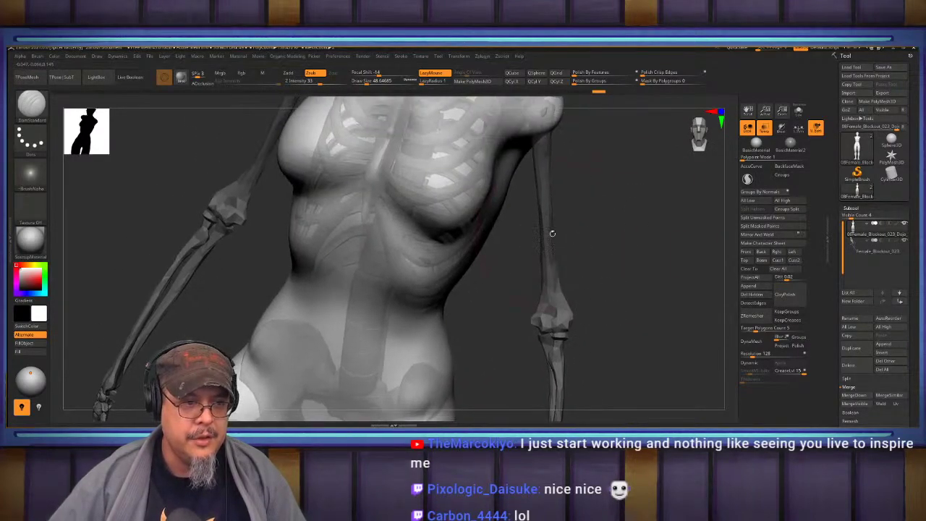
alt+right_drag(600, 189, 577, 242)
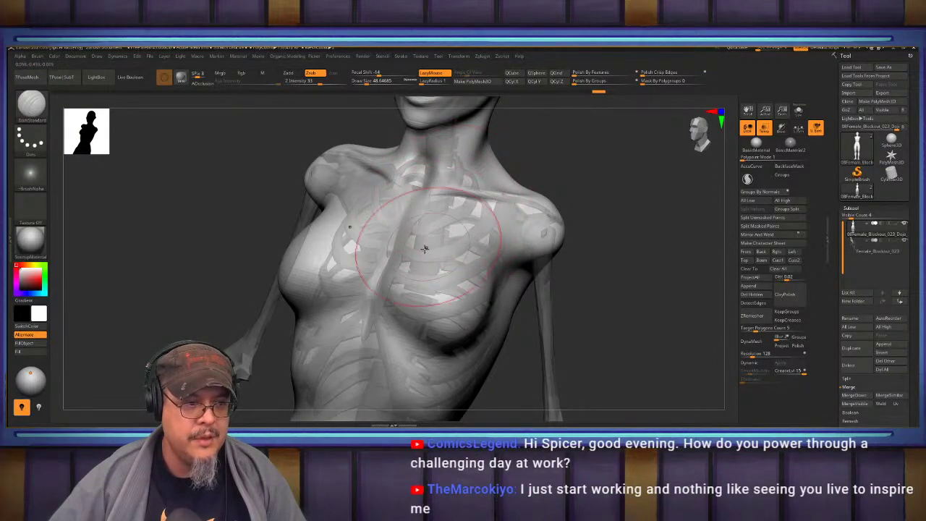
right_drag(600, 308, 435, 255)
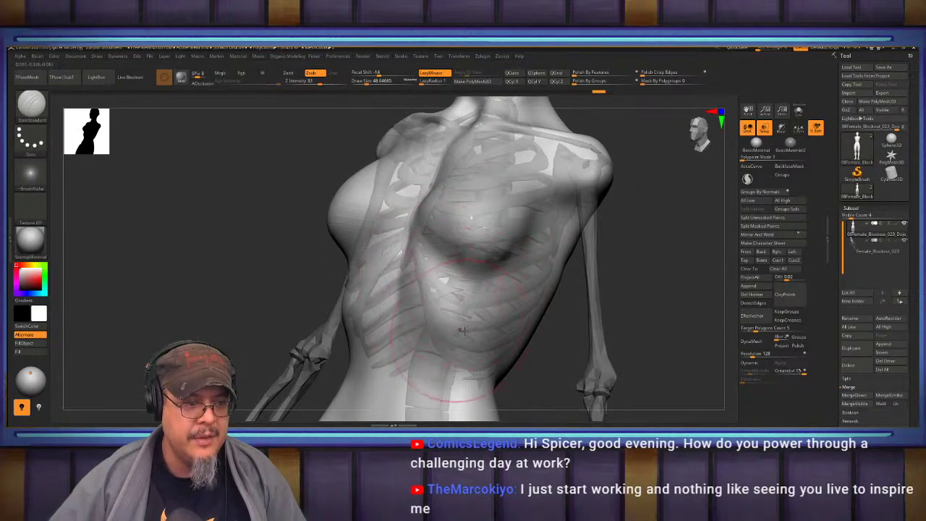
right_drag(652, 295, 598, 348)
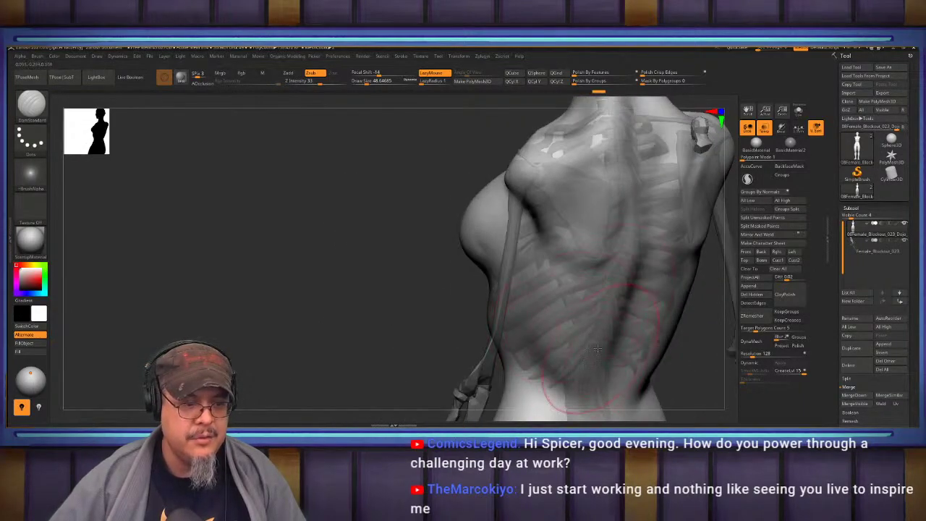
drag(348, 271, 376, 308)
drag(380, 257, 311, 271)
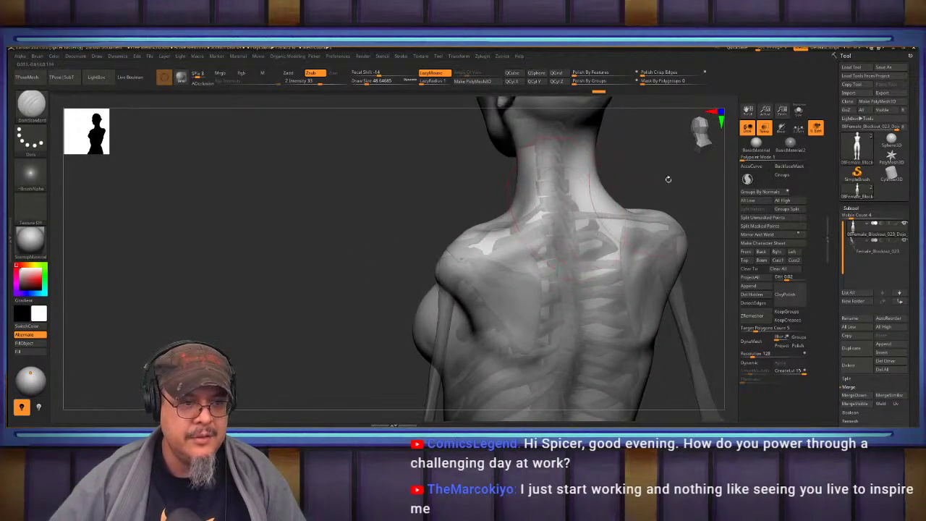
right_drag(668, 179, 419, 203)
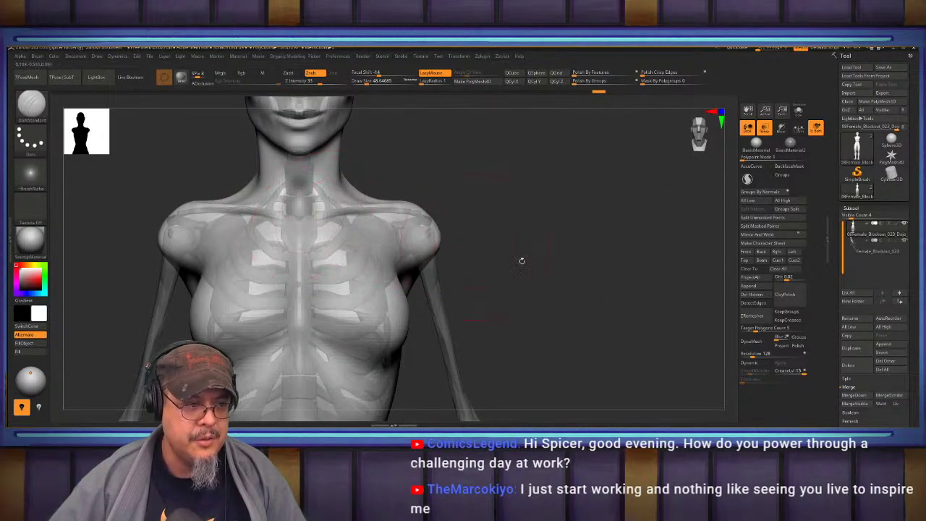
alt+drag(539, 279, 587, 171)
alt+drag(596, 269, 640, 203)
alt+drag(560, 296, 586, 229)
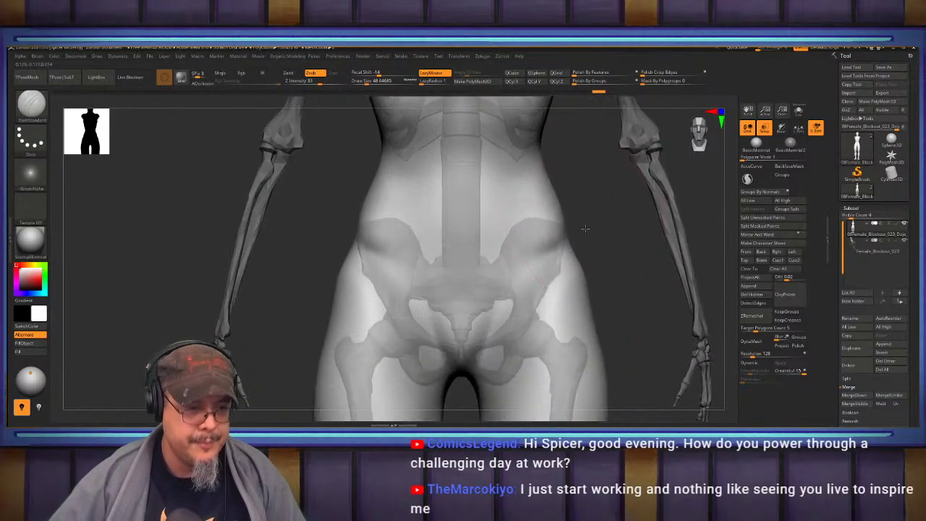
Try carving a hollow into the front of the hip just below the pelvic crest, and undo the strokes.
right_drag(585, 229, 501, 254)
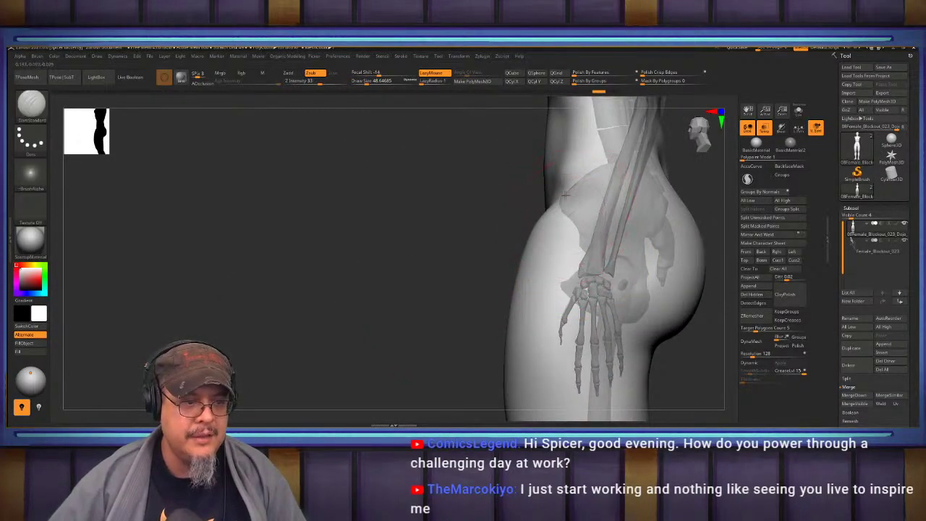
key(ctrl+z)
drag(575, 191, 532, 235)
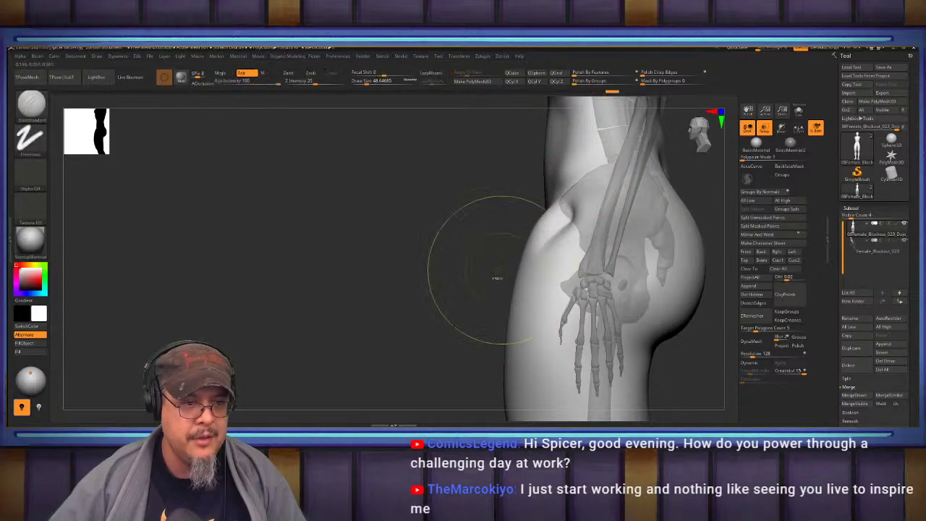
key(ctrl+z)
mouse_move(455, 282)
right_down()
mouse_move(565, 246)
mouse_move(362, 283)
mouse_move(529, 261)
right_up()
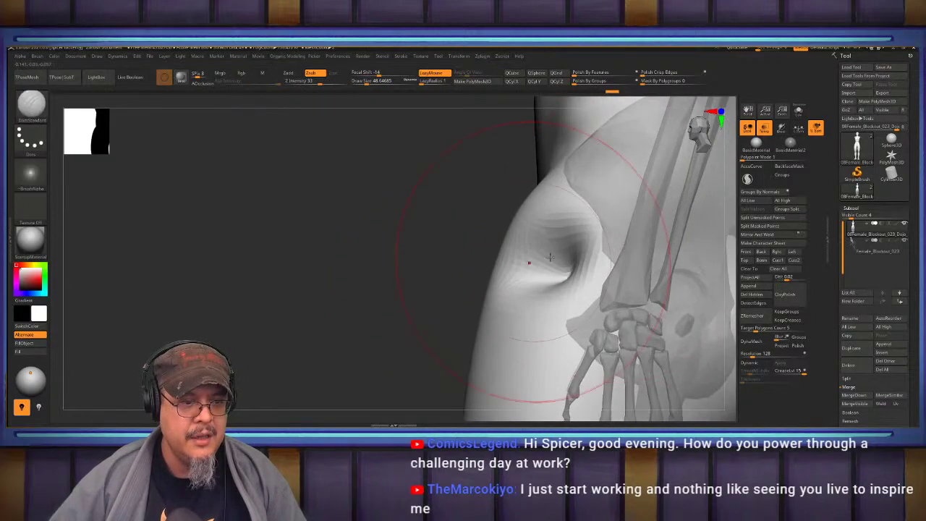
key(ctrl+z)
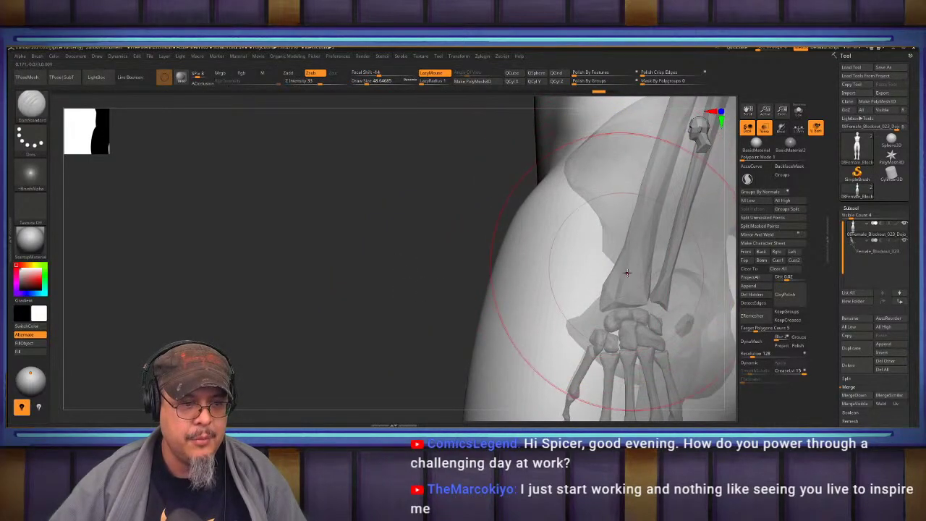
Push the front of the hip and upper thigh inward below the pelvic crest with the Move brush and smooth it.
right_drag(579, 225, 539, 224)
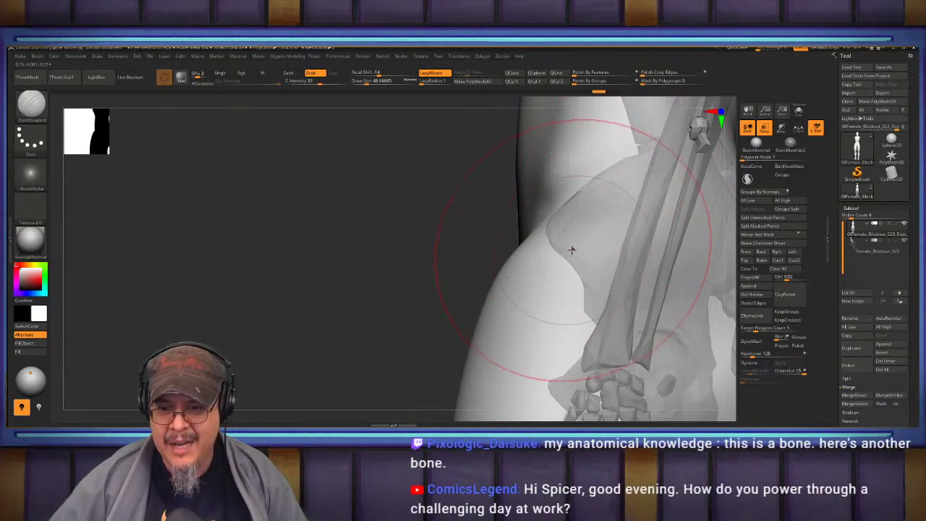
alt+drag(354, 315, 330, 280)
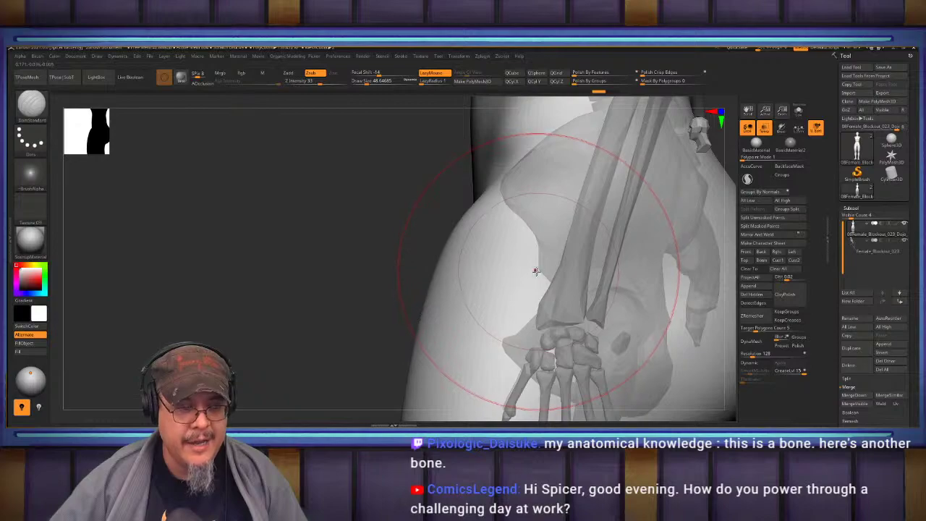
key(b)
key(m)
key(v)
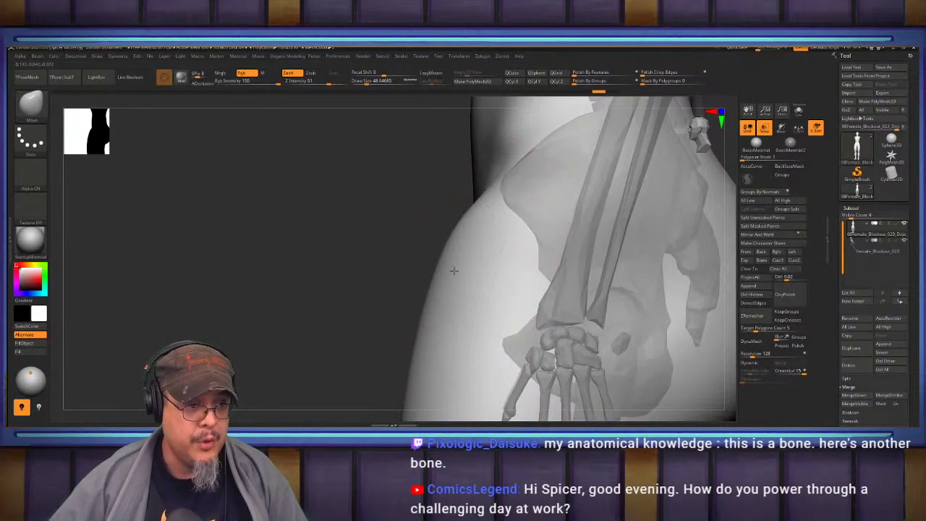
drag(453, 271, 519, 308)
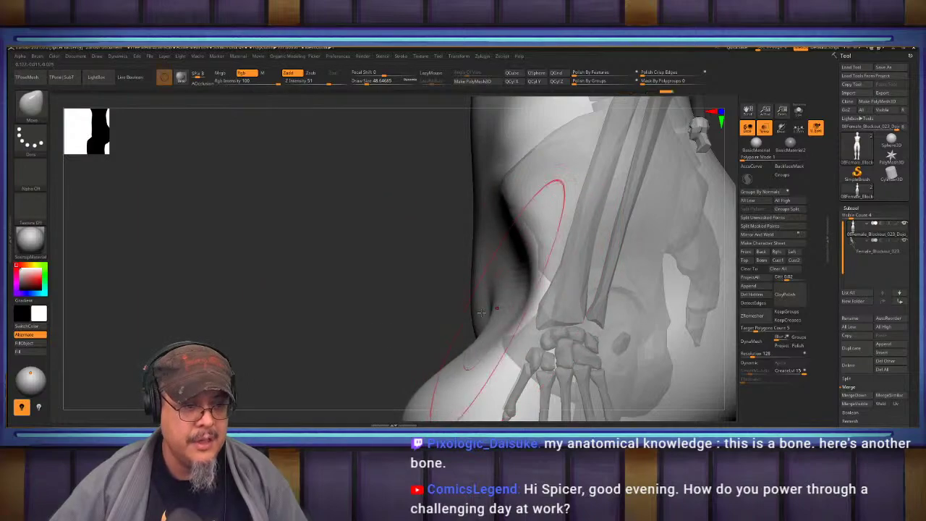
mouse_move(386, 304)
mouse_down()
mouse_move(408, 263)
mouse_move(366, 254)
mouse_up()
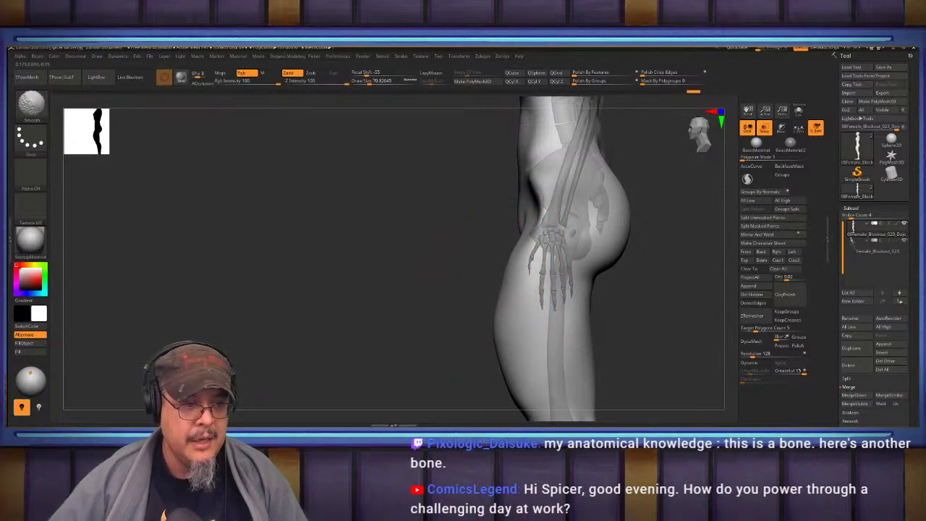
mouse_move(656, 319)
alt+mouse_down()
mouse_move(628, 225)
mouse_move(631, 257)
mouse_move(473, 278)
mouse_move(504, 268)
mouse_move(553, 218)
mouse_move(581, 327)
alt+mouse_up()
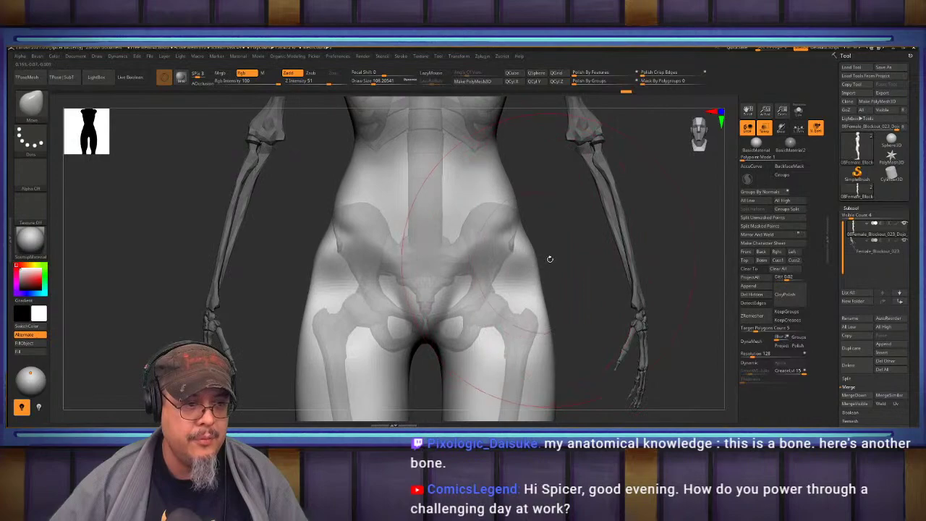
Set the draw size to 28.75 and build up the front of the hip below the pelvic crest with ClayBuildup.
mouse_move(550, 259)
alt+mouse_down()
mouse_move(572, 265)
mouse_move(536, 242)
mouse_move(550, 243)
alt+mouse_up()
key(s)
key(s)
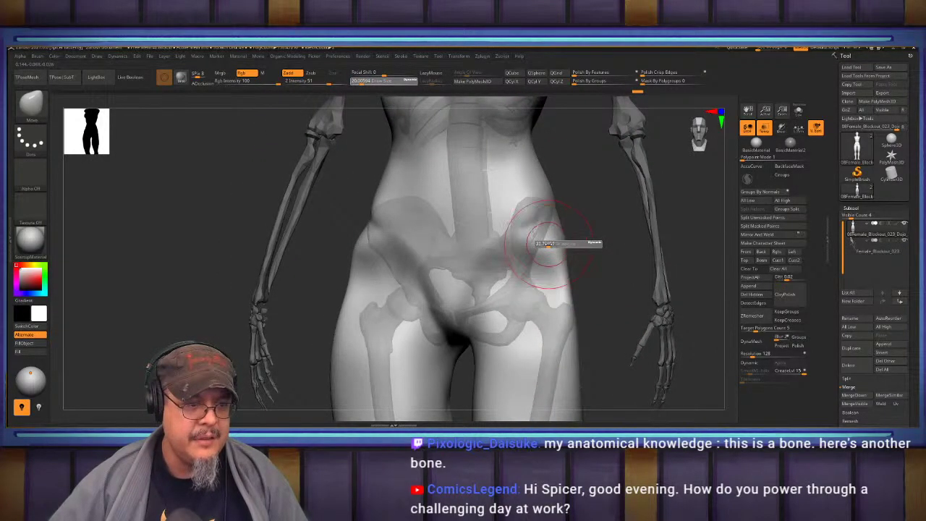
shift+drag(610, 253, 435, 257)
key(b)
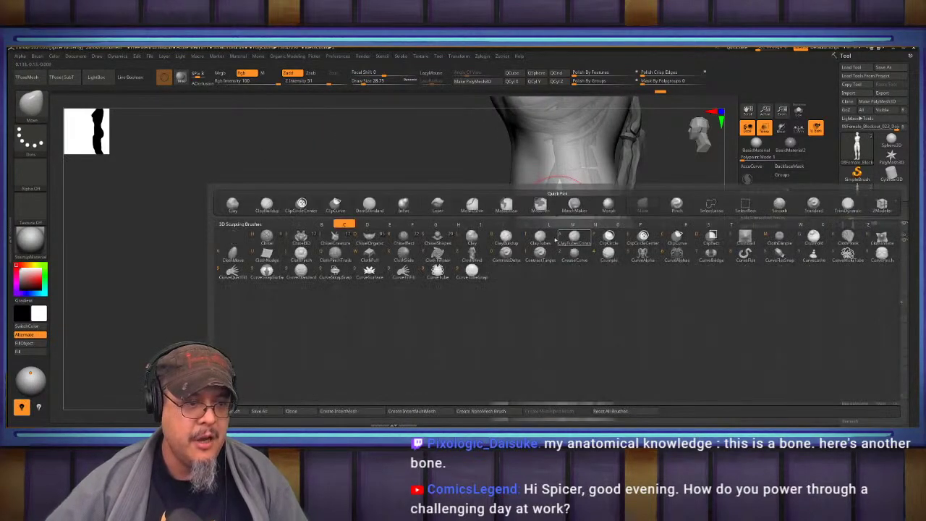
key(c)
key(b)
drag(319, 258, 463, 257)
alt+drag(611, 246, 609, 289)
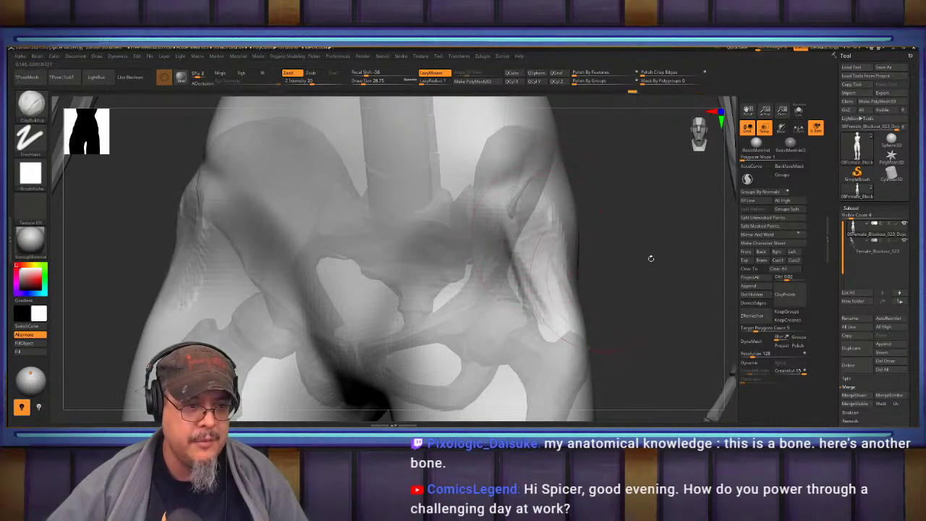
Blend the added clay and extend the muscle form from the pelvic crest down the outer hip toward the thigh.
drag(652, 258, 563, 277)
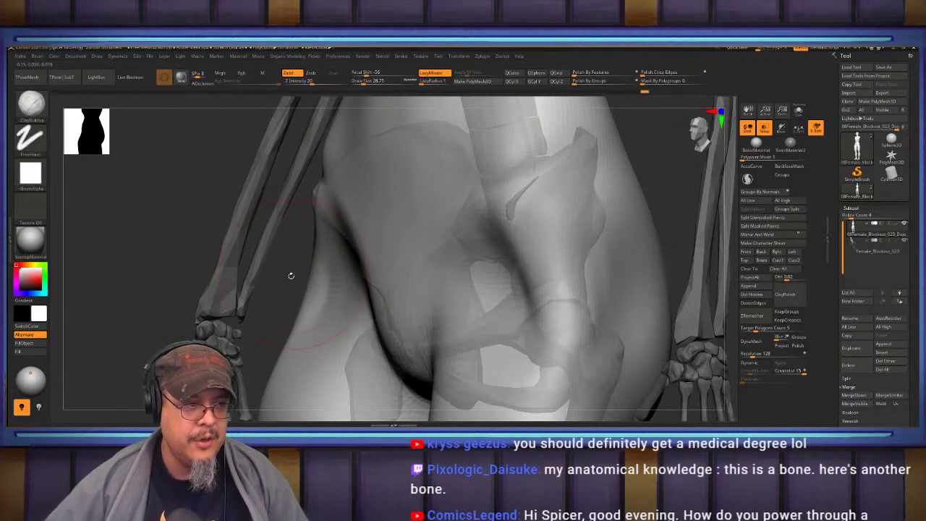
drag(290, 275, 533, 208)
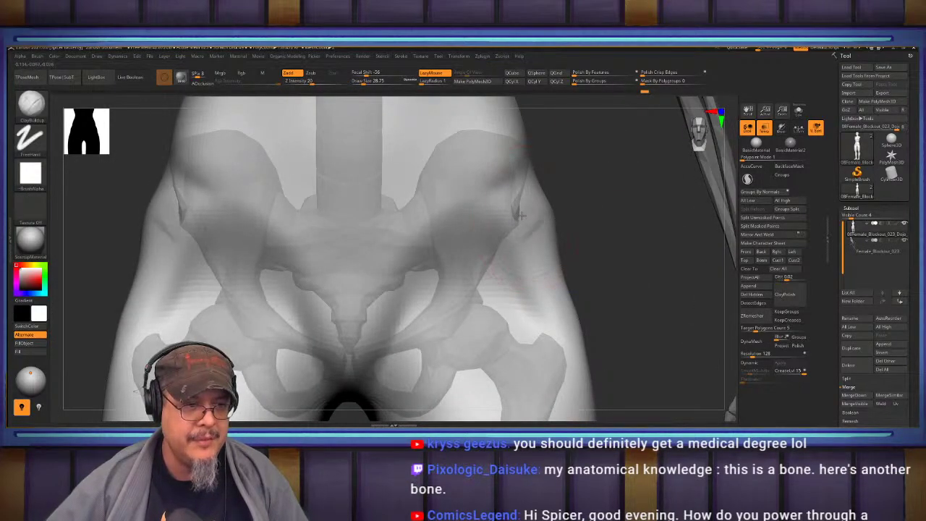
drag(541, 219, 560, 288)
Switch to the Move brush and adjust the outer hip contour beside the top of the femur, working from the back.
mouse_move(623, 266)
alt+mouse_down()
mouse_move(618, 260)
mouse_move(608, 281)
mouse_move(582, 281)
mouse_move(701, 240)
alt+mouse_up()
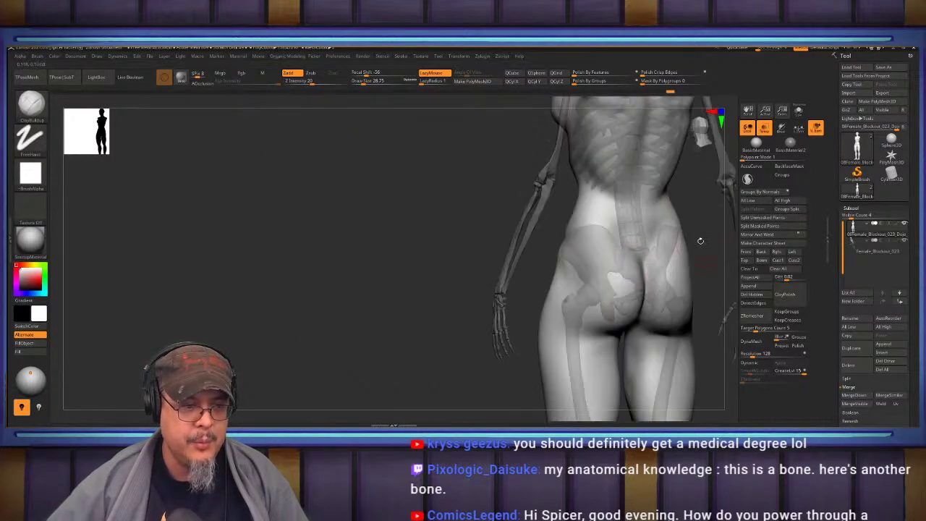
shift+drag(424, 283, 442, 228)
drag(545, 244, 511, 162)
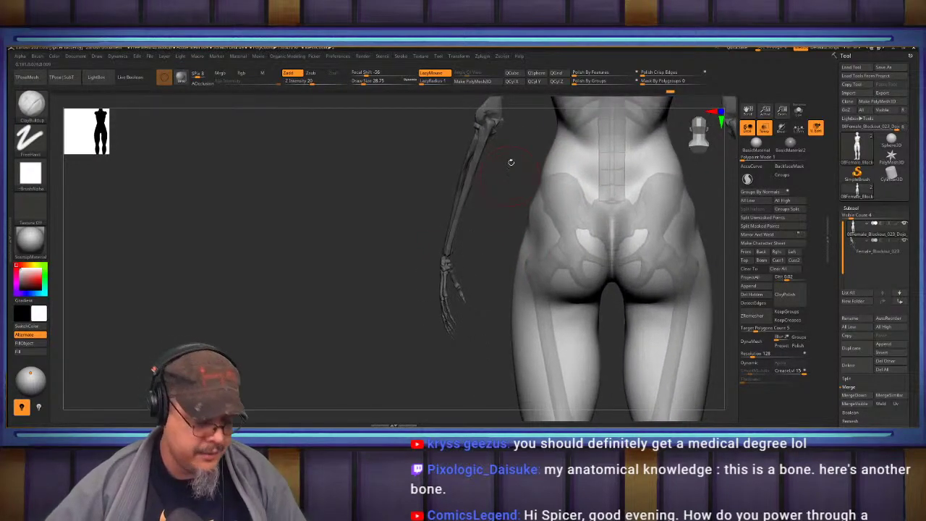
key(b)
key(m)
key(v)
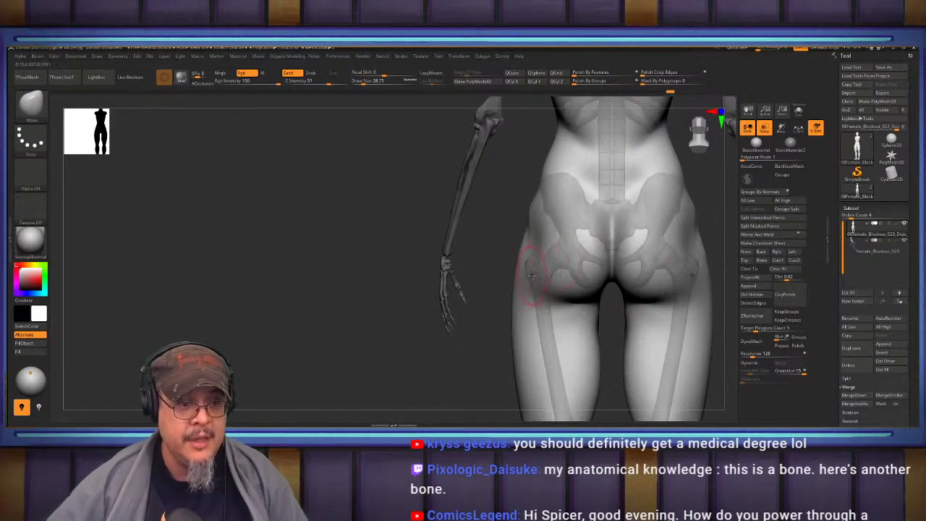
drag(483, 245, 330, 251)
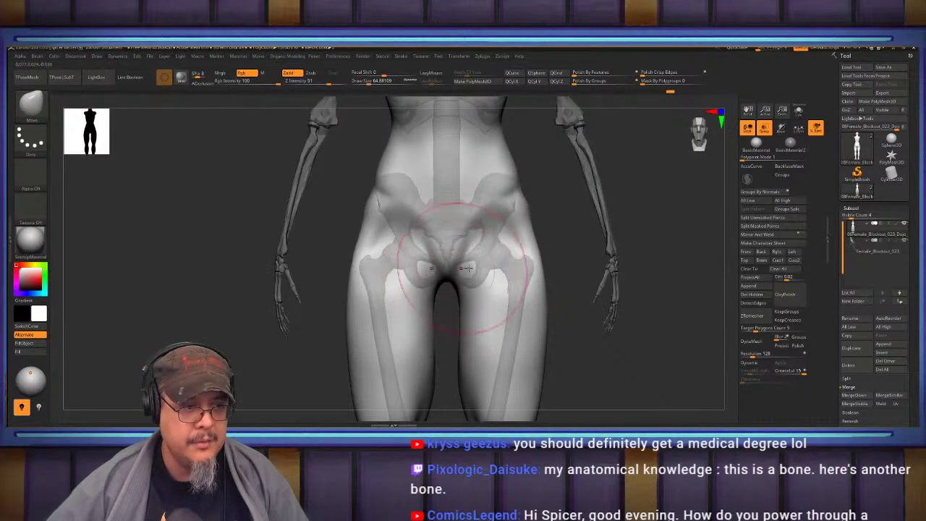
mouse_move(568, 261)
mouse_down()
mouse_move(541, 267)
mouse_move(557, 271)
mouse_move(416, 269)
mouse_up()
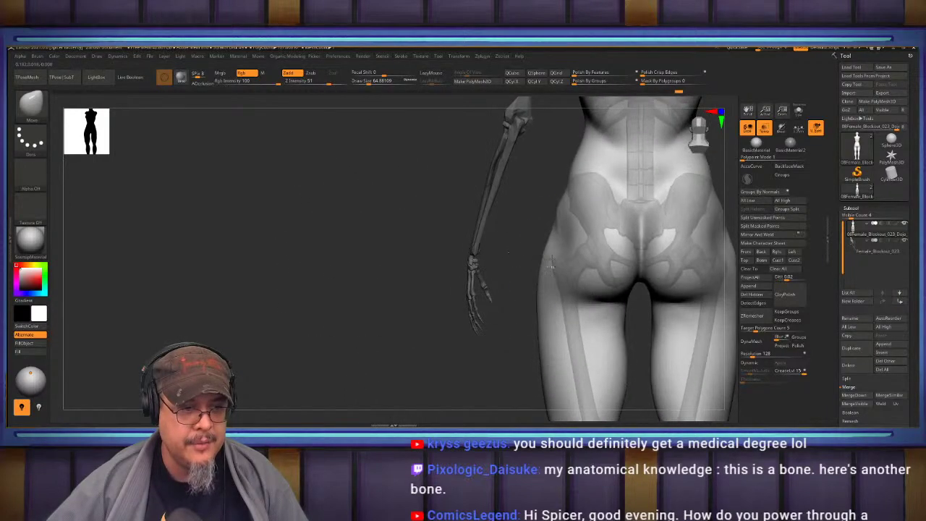
mouse_move(548, 271)
mouse_down()
mouse_move(574, 239)
mouse_move(519, 246)
mouse_move(526, 266)
mouse_up()
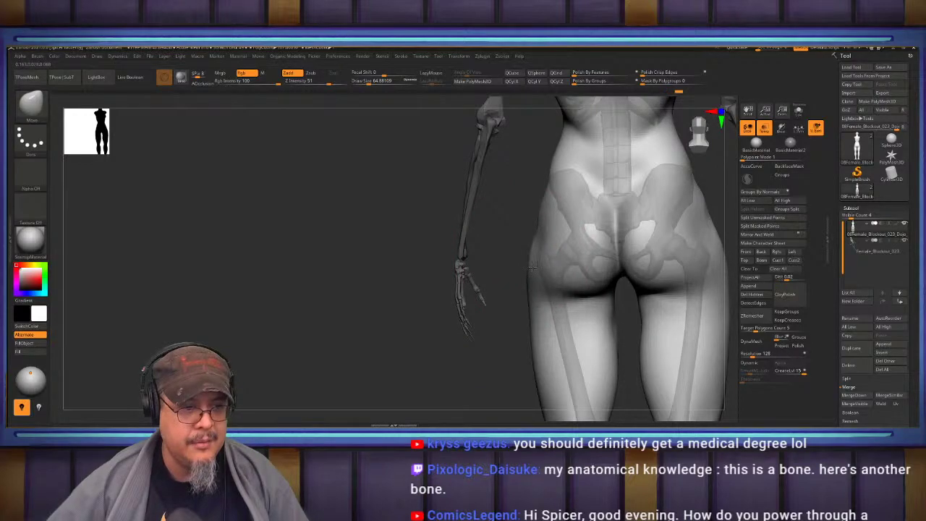
alt+drag(516, 329, 498, 184)
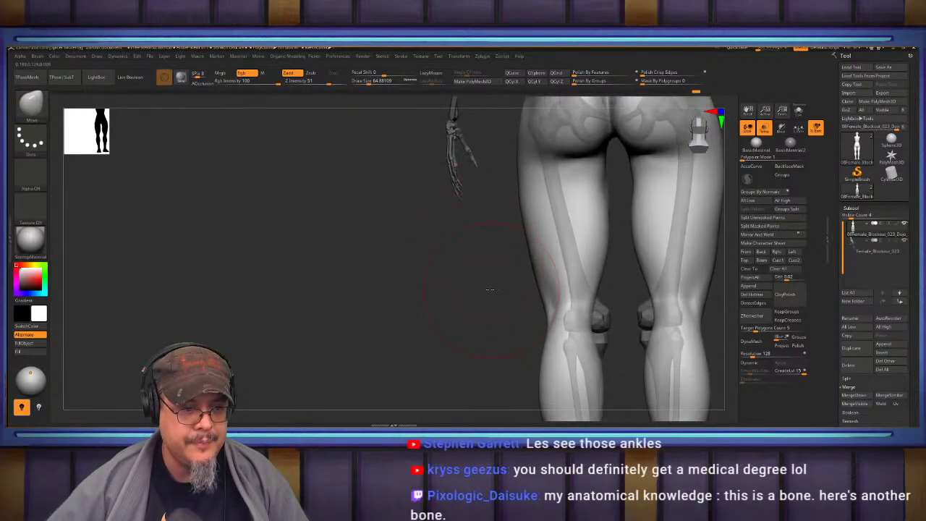
Try to reshape the knees and lower thighs around the leg bones with an enlarged Move brush, and undo the strokes.
alt+drag(490, 290, 583, 280)
alt+drag(550, 326, 611, 265)
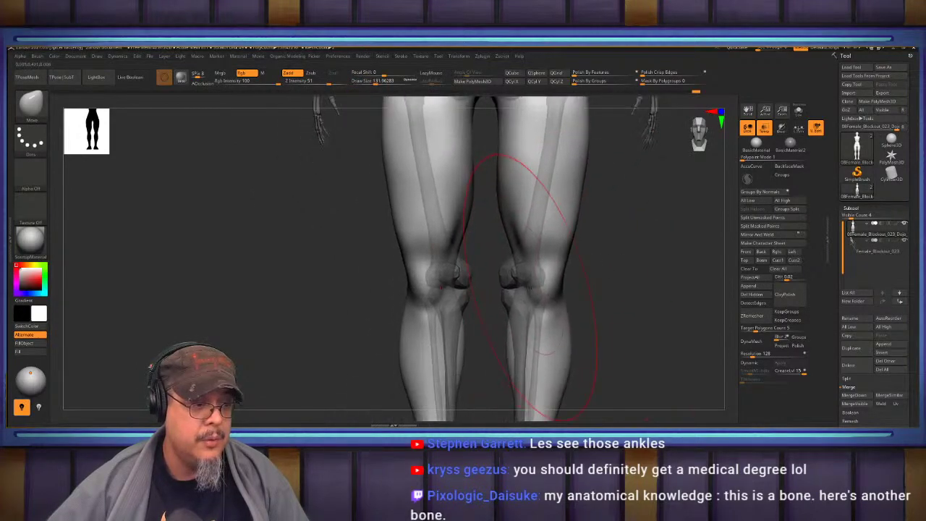
mouse_move(535, 242)
mouse_down()
mouse_move(517, 245)
mouse_move(501, 277)
mouse_up()
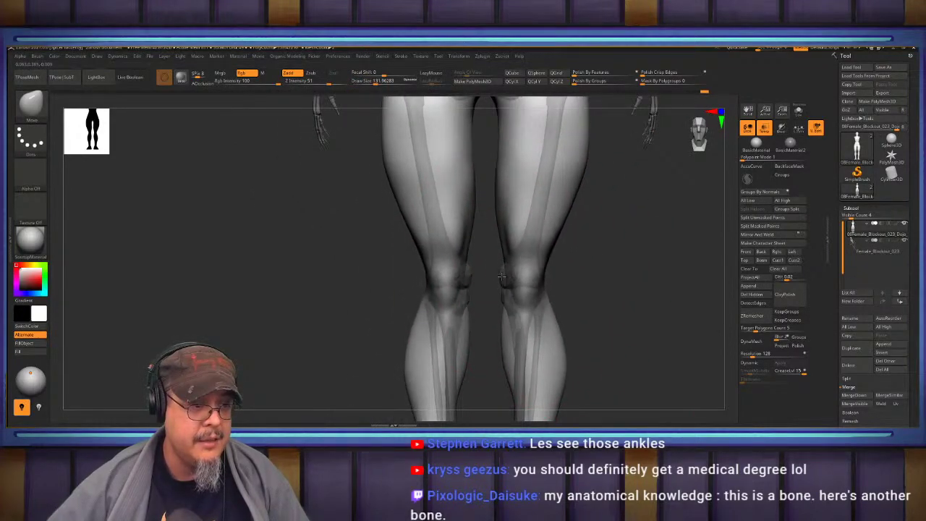
drag(542, 302, 533, 303)
mouse_move(568, 398)
alt+mouse_down()
mouse_move(581, 298)
mouse_move(564, 307)
alt+mouse_up()
mouse_move(621, 218)
alt+mouse_down()
mouse_move(615, 308)
mouse_move(629, 248)
alt+mouse_up()
key(ctrl+z)
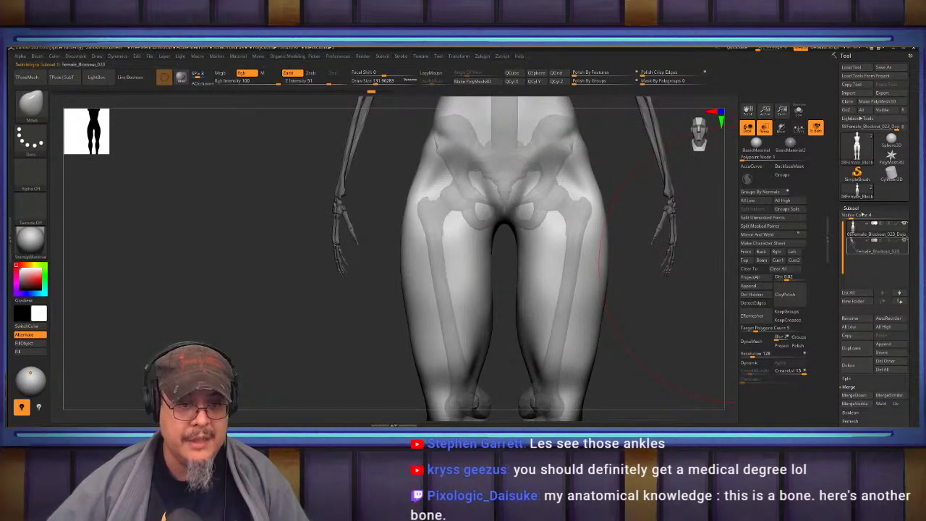
Make the skeleton the active subtool and isolate it from the body with its polygroup wireframe shown.
click(799, 111)
alt+drag(643, 395, 631, 259)
alt+drag(629, 259, 629, 207)
ctrl+click(614, 259)
alt+drag(582, 276, 621, 335)
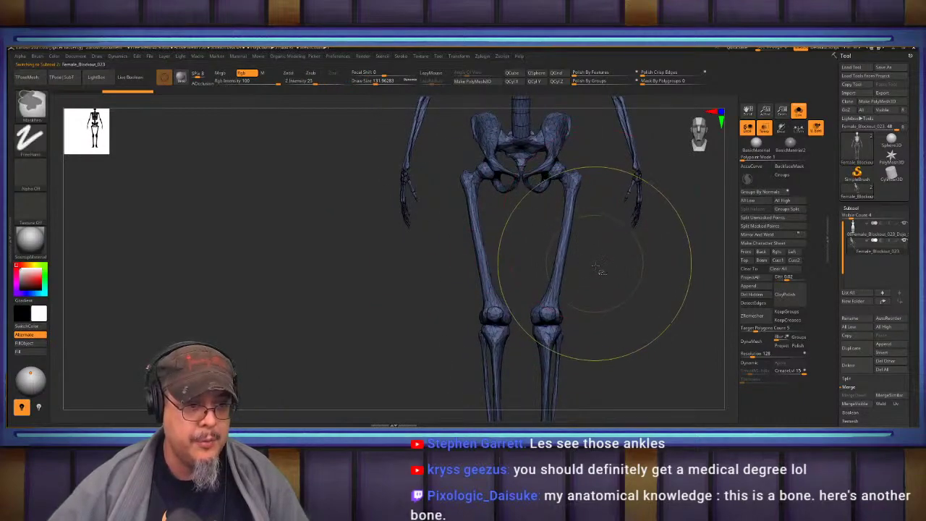
ctrl+shift+click(568, 219)
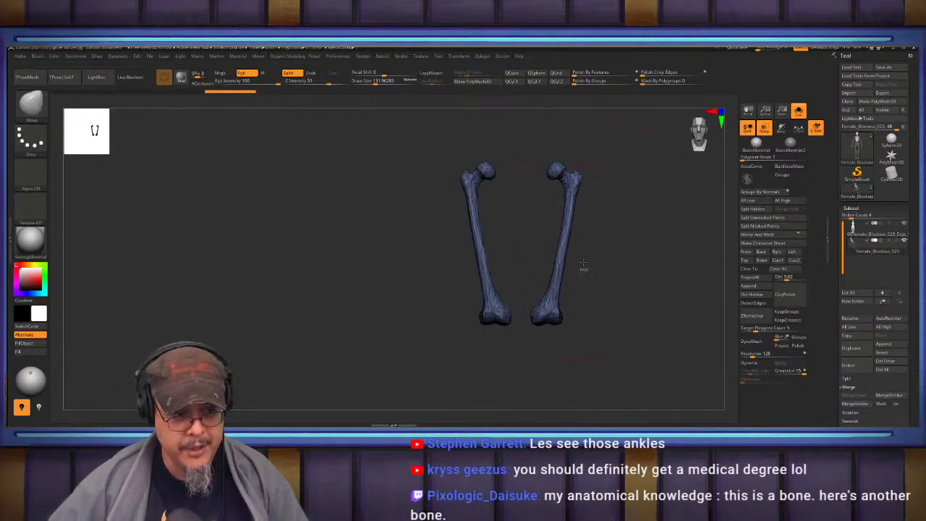
ctrl+shift+drag(582, 264, 571, 220)
key(ctrl+z)
key(ctrl+z)
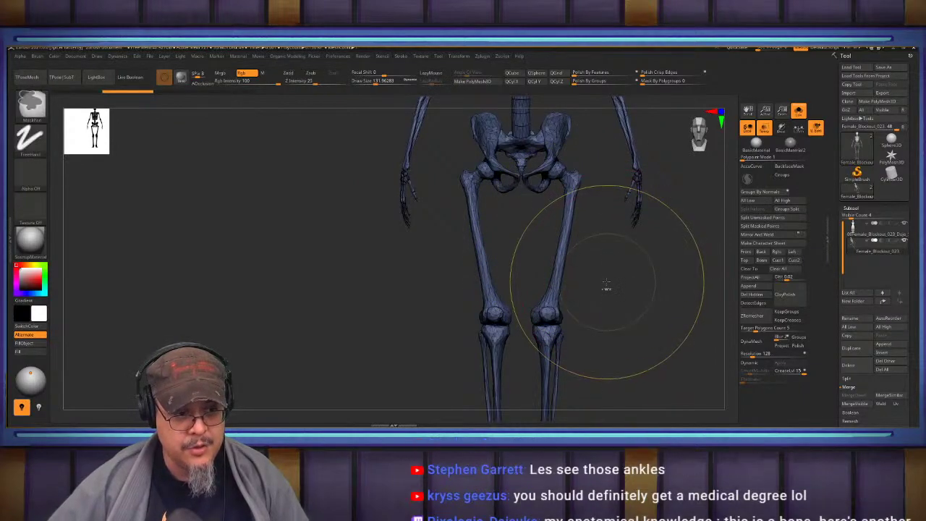
Isolate both femurs, split them into separate polygroups with Auto Groups, and open the Polygroups settings.
ctrl+shift+drag(600, 278, 527, 219)
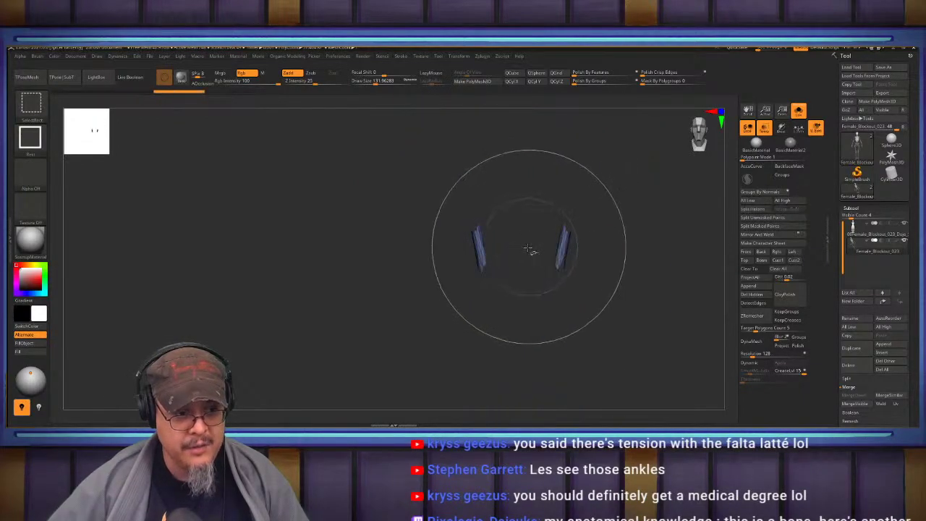
drag(630, 240, 655, 252)
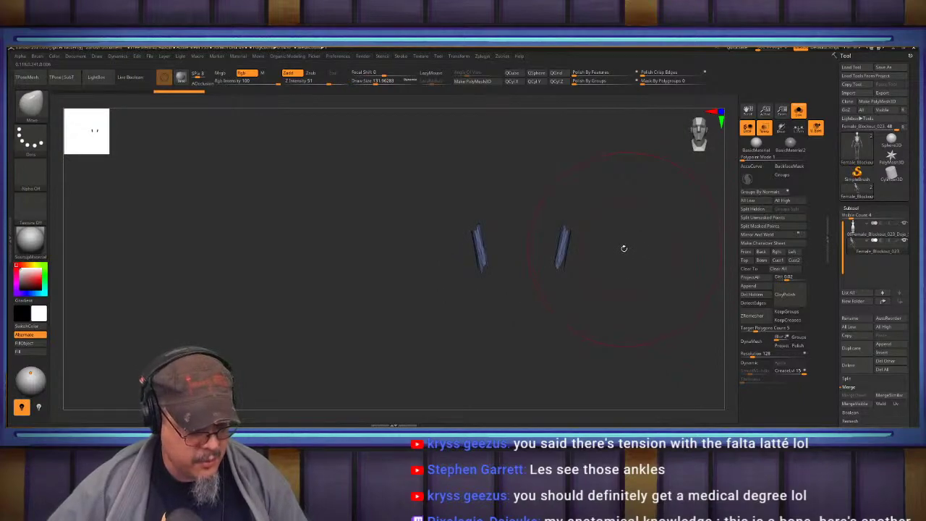
ctrl+shift+click(656, 197)
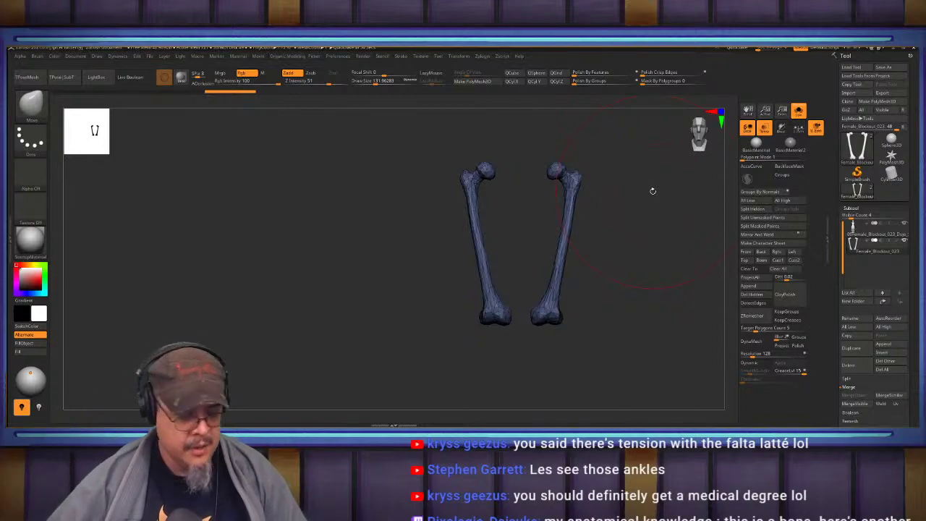
key(space)
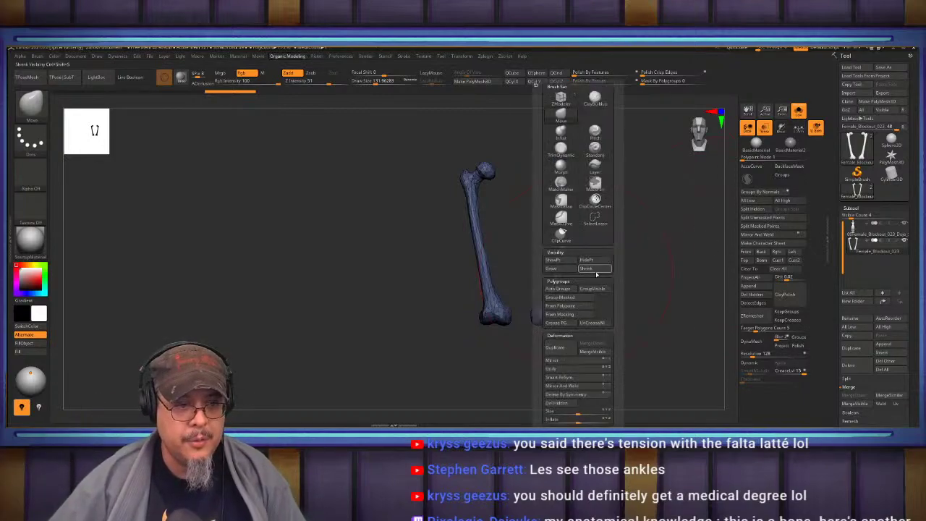
key(space)
click(571, 289)
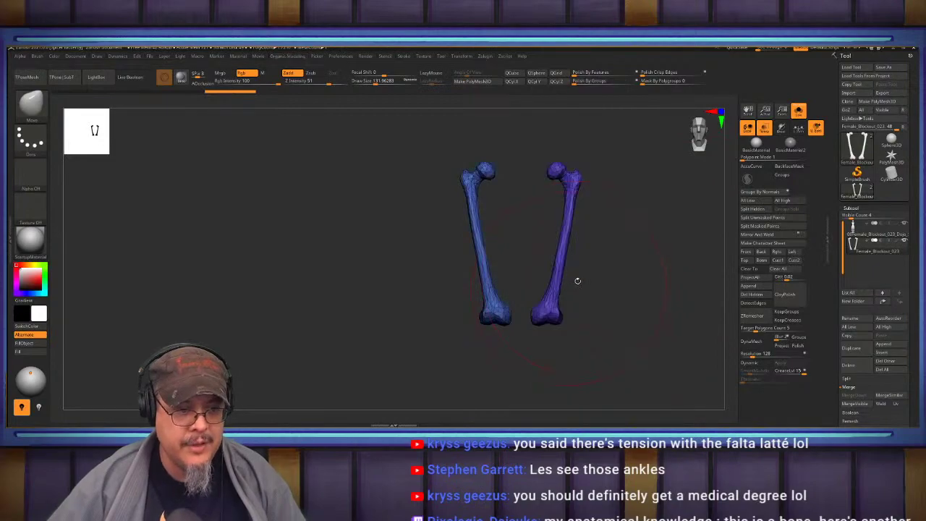
click(853, 208)
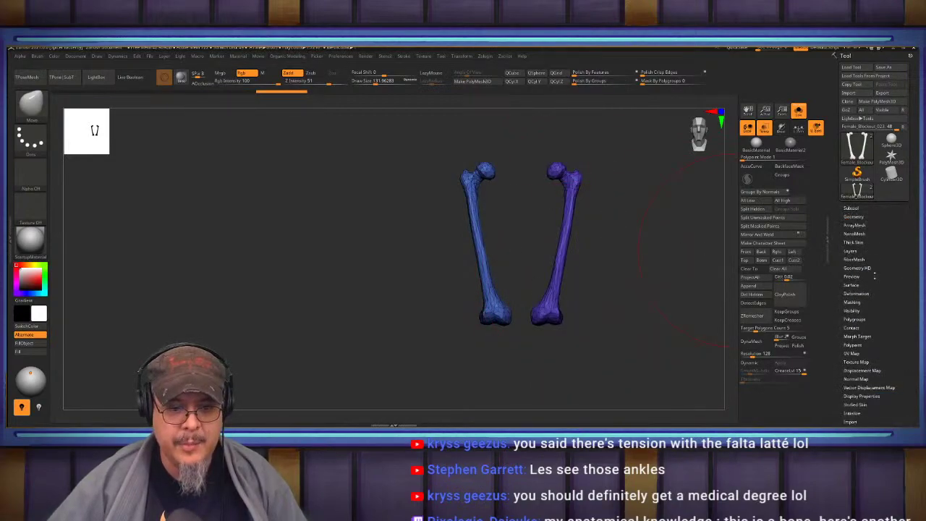
drag(890, 315, 884, 281)
click(855, 278)
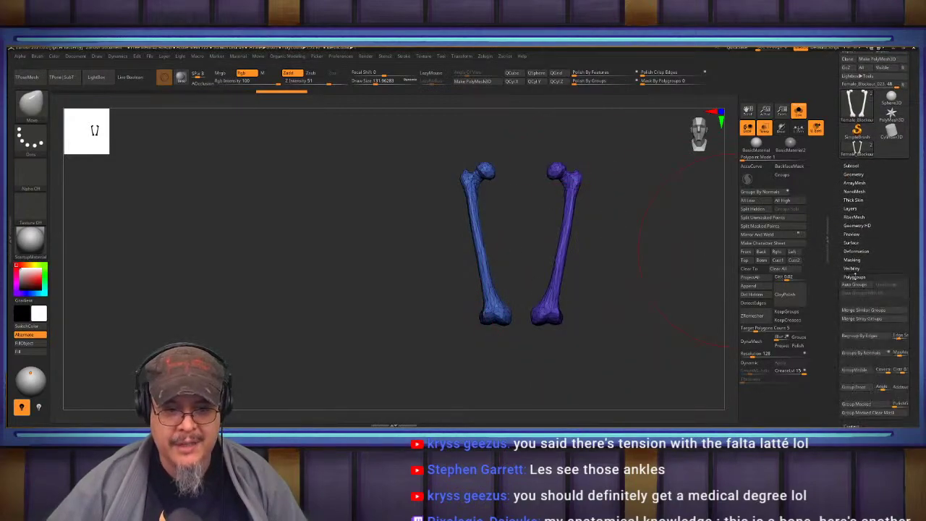
Isolate both kneecaps, split them into separate polygroups with Auto Groups, and unhide the whole skeleton.
mouse_move(630, 259)
alt+mouse_down()
mouse_move(591, 280)
mouse_move(609, 299)
mouse_move(627, 258)
mouse_move(633, 267)
mouse_move(633, 365)
alt+mouse_up()
ctrl+shift+click(604, 313)
ctrl+shift+click(548, 256)
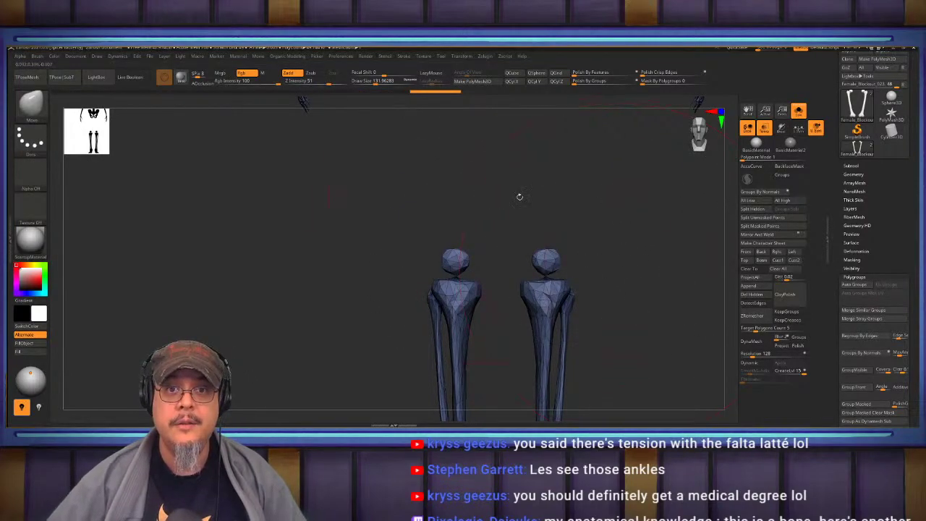
ctrl+shift+drag(498, 217, 590, 272)
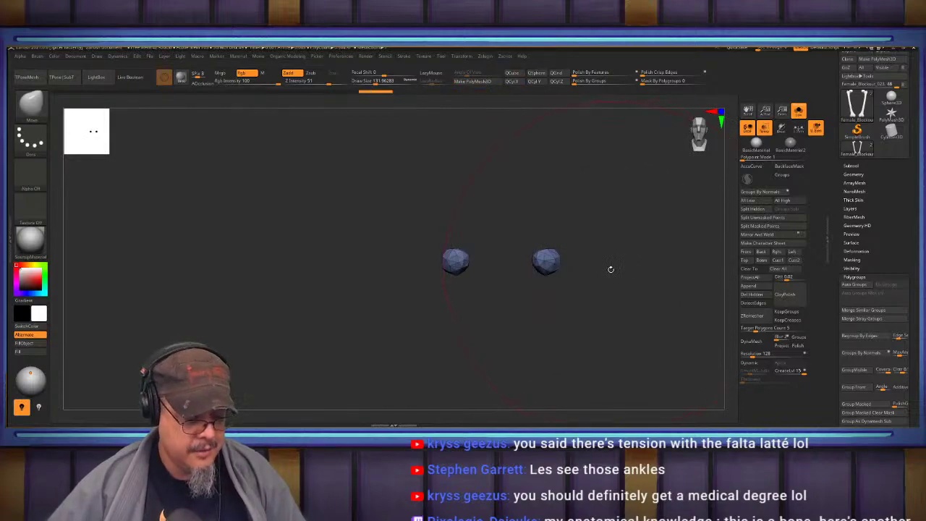
key(2)
click(598, 289)
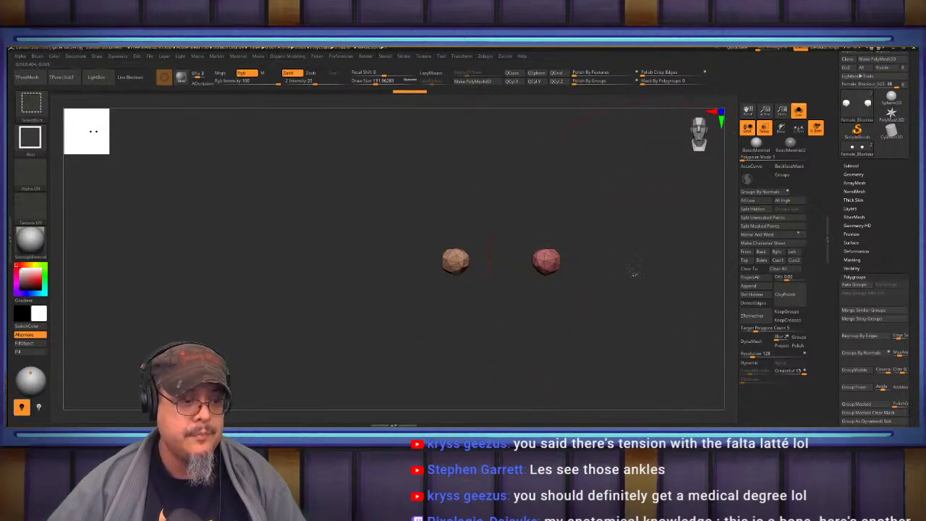
ctrl+shift+click(633, 271)
key(f)
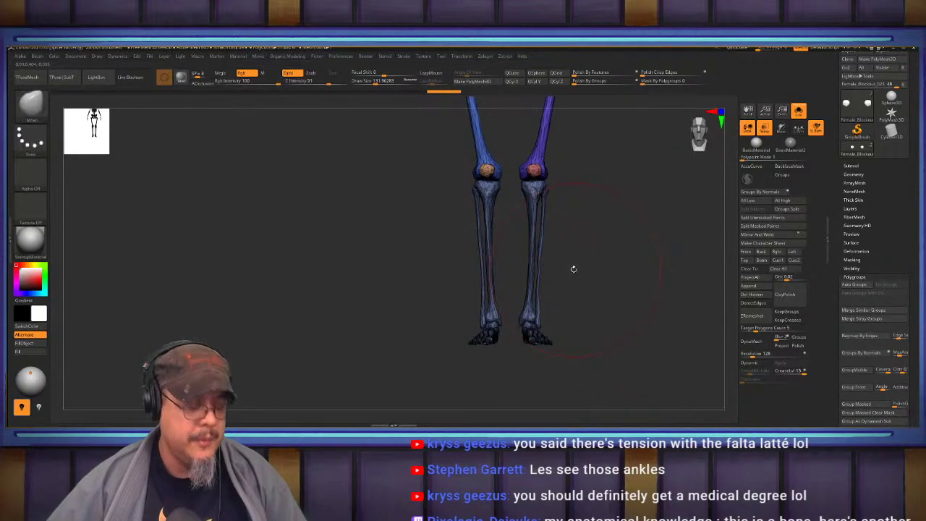
Isolate the lower leg bones of the figure's left leg, group them as one polygroup, and unhide the skeleton.
ctrl+shift+drag(573, 269, 513, 215)
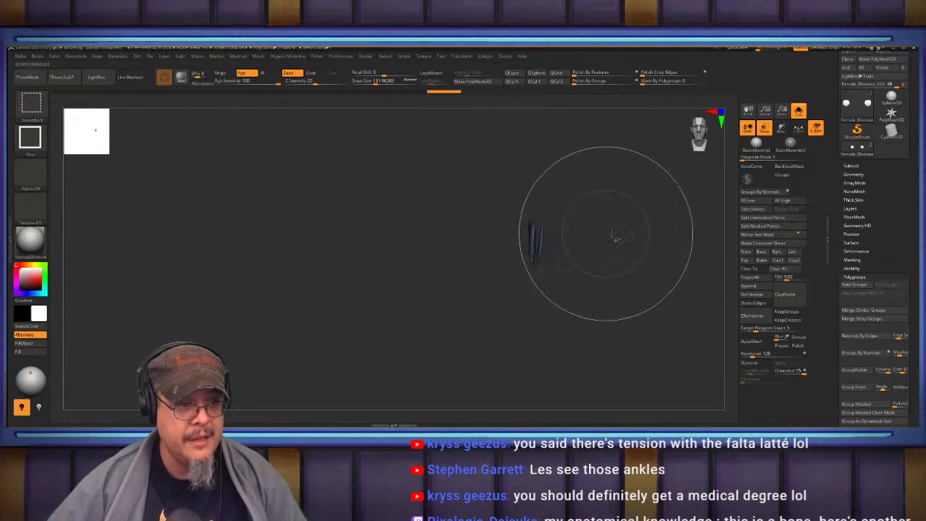
key(ctrl+w)
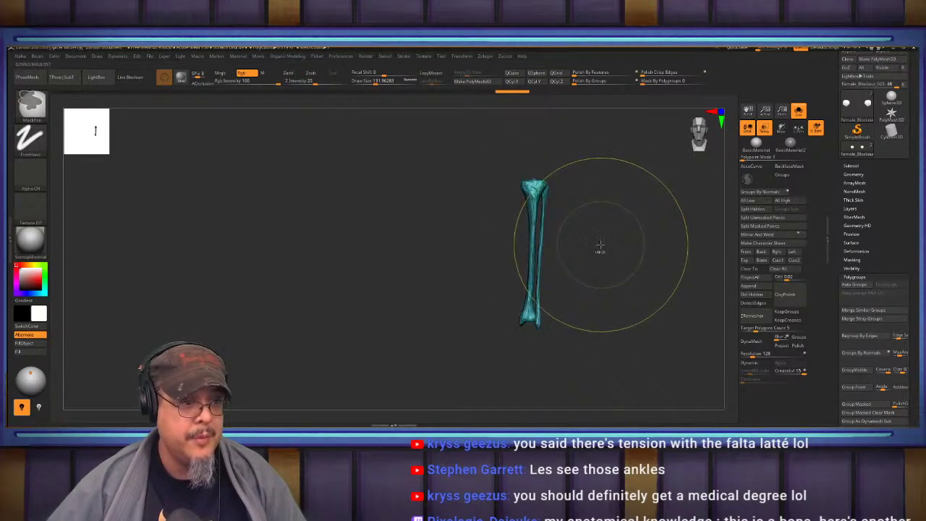
ctrl+shift+drag(606, 247, 610, 249)
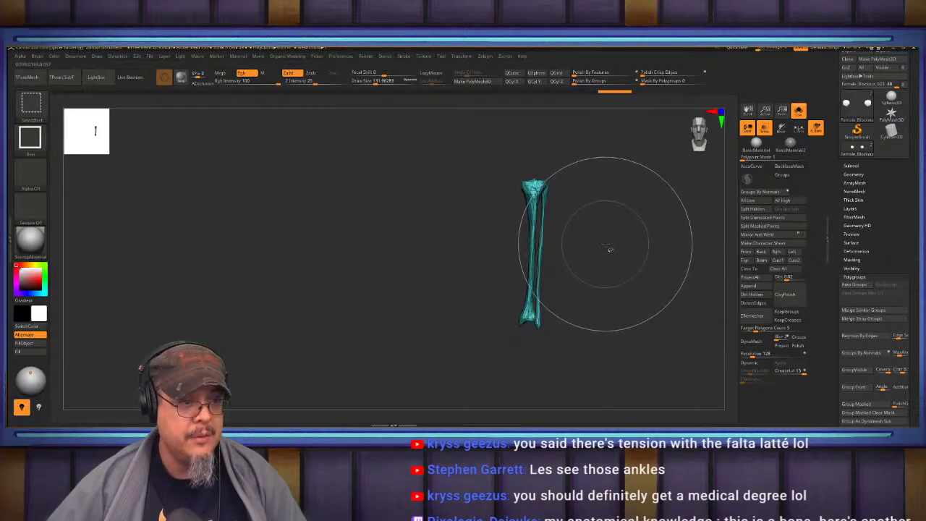
ctrl+shift+click(607, 246)
Isolate the lower leg bones of the figure's right leg, give them their own polygroup, and unhide the skeleton.
ctrl+shift+drag(458, 220, 511, 246)
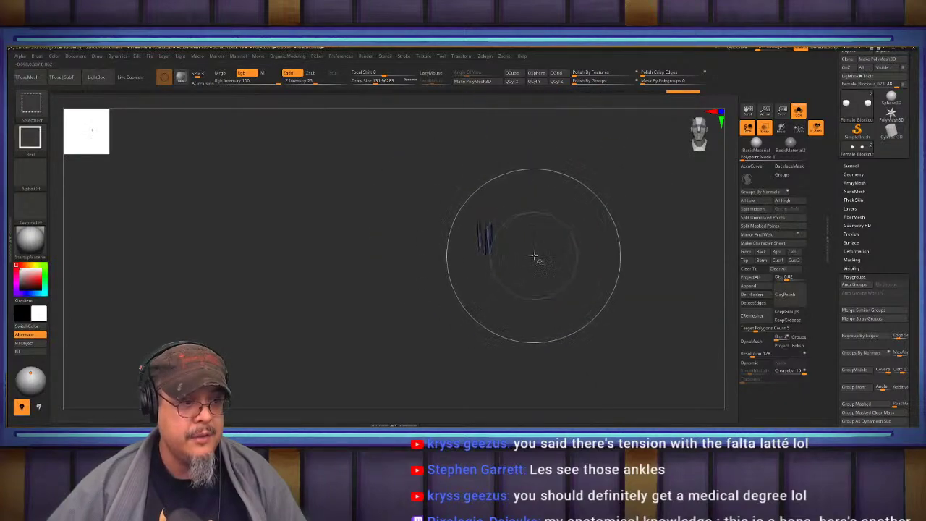
ctrl+shift+click(564, 248)
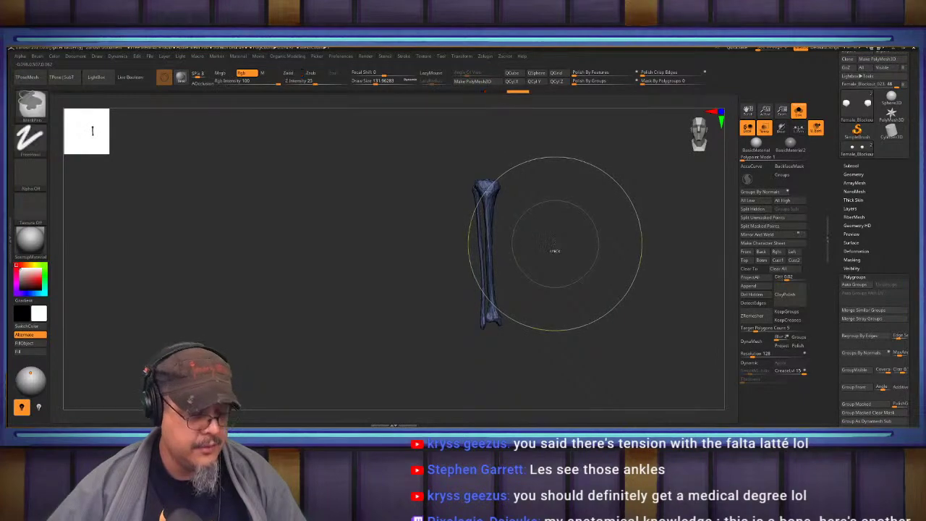
ctrl+shift+click(634, 238)
mouse_move(626, 231)
alt+mouse_down()
mouse_move(624, 255)
mouse_move(643, 280)
mouse_move(620, 289)
mouse_move(642, 267)
mouse_move(545, 246)
alt+mouse_up()
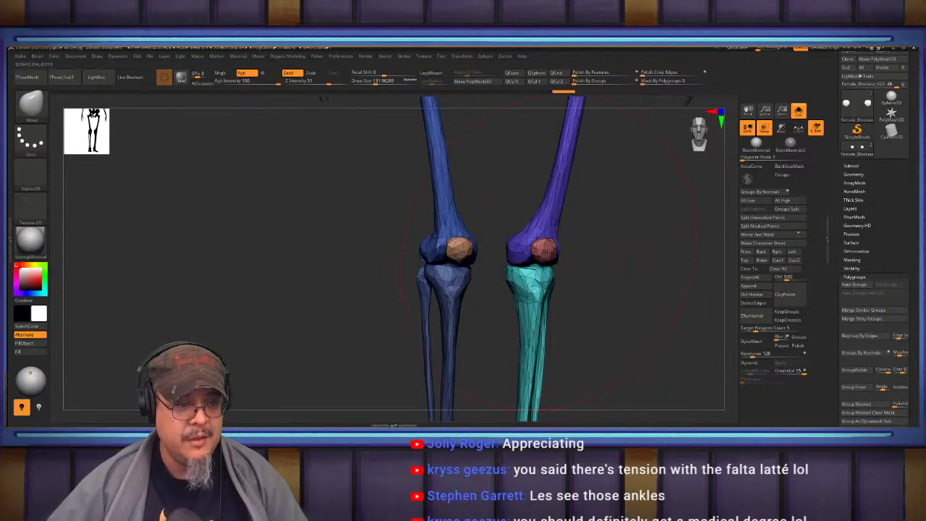
Isolate the figure's left kneecap together with its lower leg bones, combine them into one polygroup, and unhide the skeleton.
drag(626, 253, 599, 254)
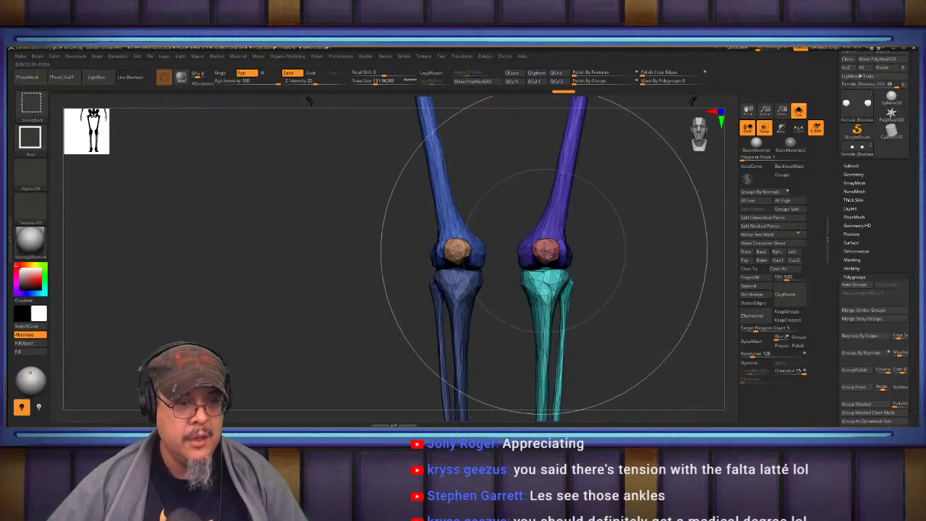
ctrl+shift+click(546, 254)
ctrl+shift+click(547, 254)
ctrl+shift+drag(506, 300, 558, 308)
ctrl+shift+click(548, 304)
ctrl+shift+drag(645, 247, 694, 301)
ctrl+shift+drag(658, 219, 693, 294)
ctrl+shift+drag(654, 224, 705, 298)
ctrl+shift+drag(656, 225, 697, 288)
ctrl+shift+drag(657, 230, 698, 293)
ctrl+shift+drag(656, 230, 706, 311)
ctrl+shift+drag(657, 228, 686, 296)
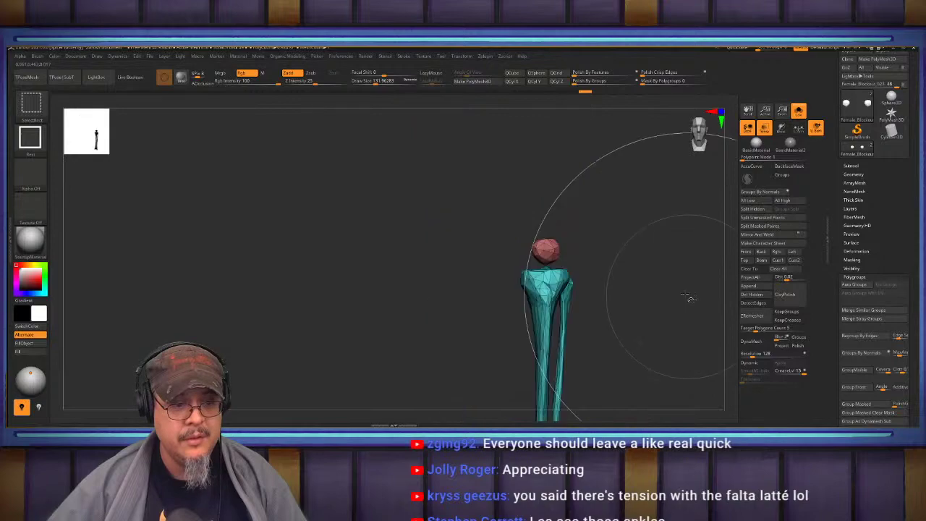
ctrl+shift+drag(660, 246, 554, 266)
key(ctrl+w)
ctrl+shift+click(610, 287)
alt+drag(616, 238, 527, 247)
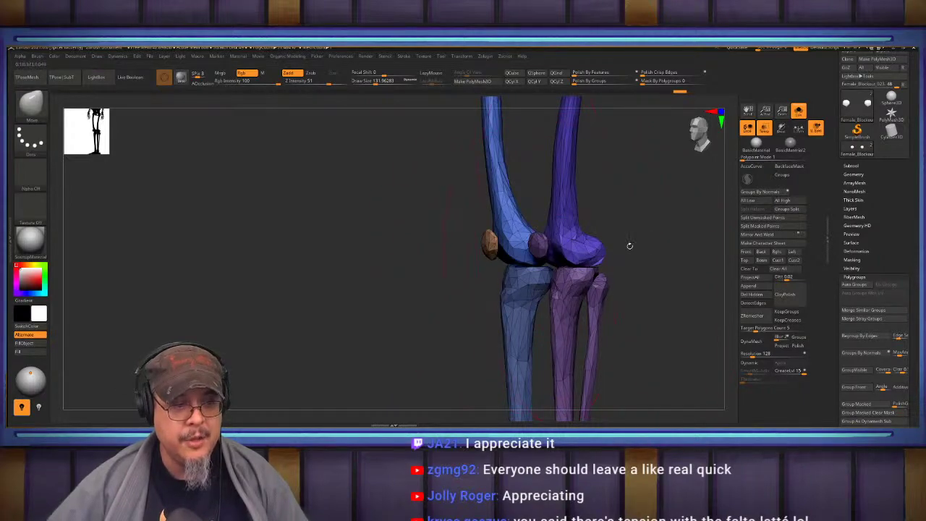
Isolate the kneecap and lower leg bones of the figure's right leg, combine them into one polygroup, and unhide the skeleton.
drag(629, 246, 539, 239)
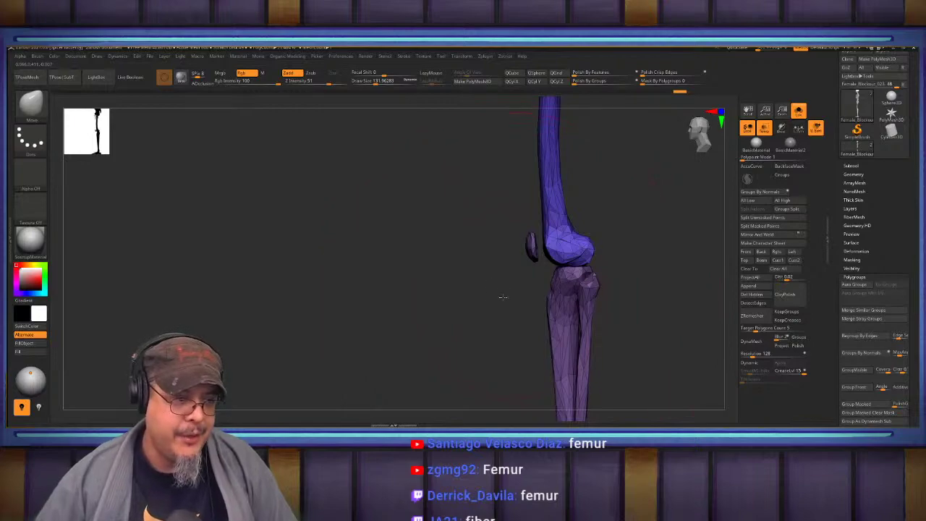
drag(503, 296, 628, 269)
ctrl+shift+click(496, 245)
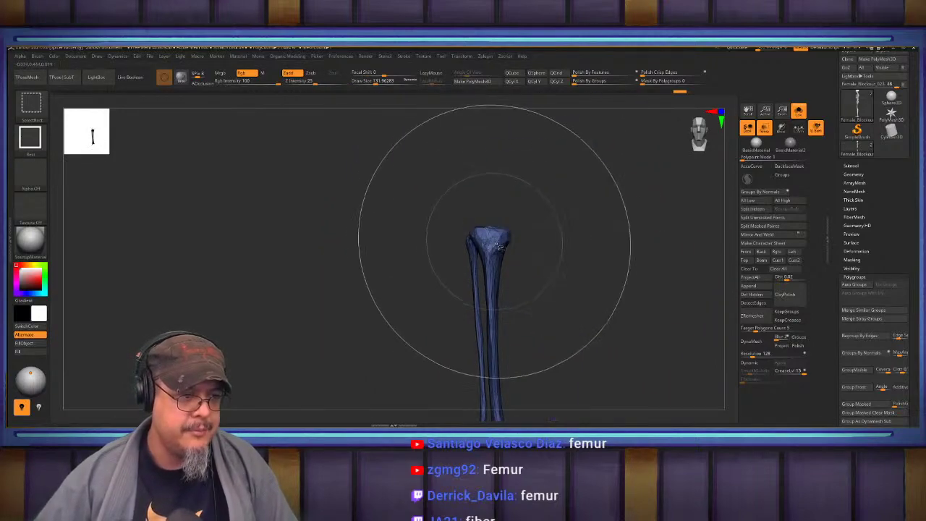
ctrl+shift+click(489, 243)
mouse_move(449, 235)
ctrl+shift+mouse_down()
mouse_move(399, 247)
mouse_move(443, 305)
ctrl+shift+mouse_up()
key(ctrl+z)
ctrl+shift+click(490, 211)
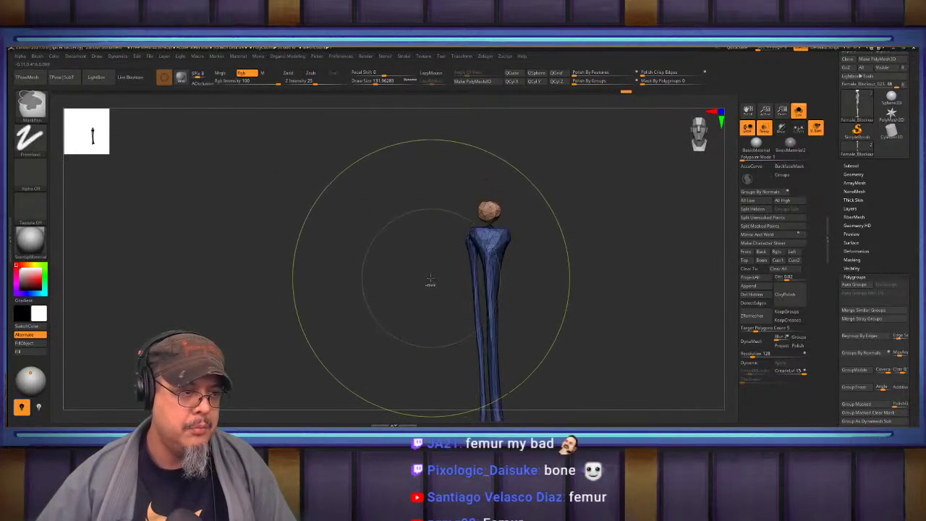
key(ctrl+w)
ctrl+shift+click(654, 264)
Isolate the pelvis, assign it its own polygroup, and bring the whole skeleton back into view.
alt+drag(645, 285, 545, 290)
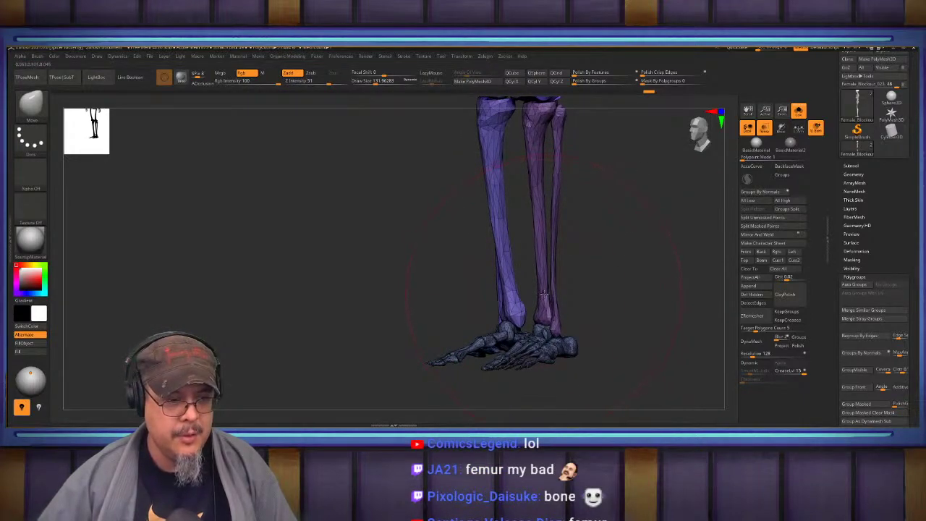
alt+drag(645, 193, 637, 319)
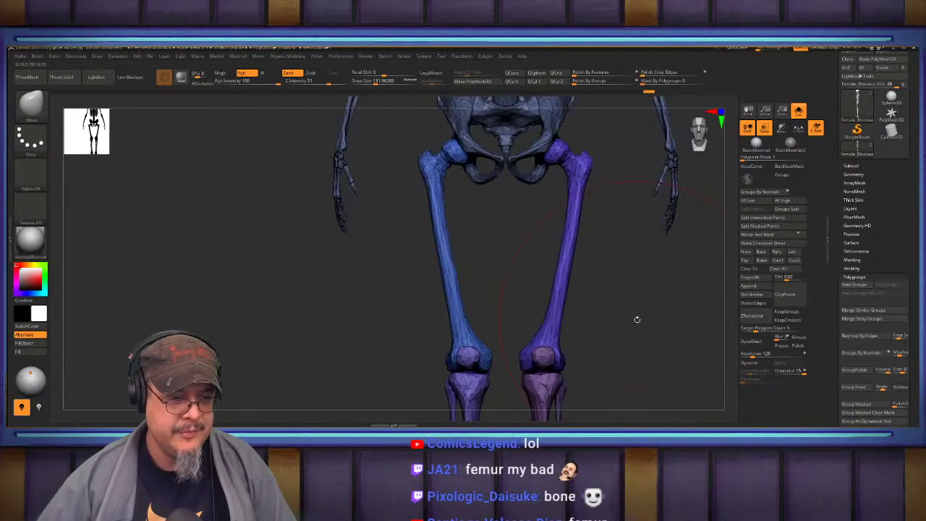
alt+drag(628, 243, 636, 348)
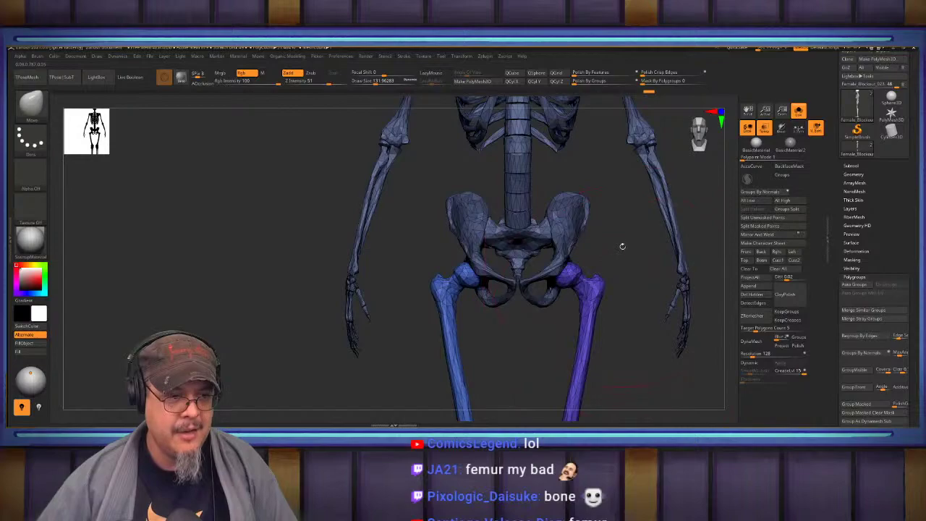
drag(623, 246, 619, 257)
drag(532, 355, 496, 258)
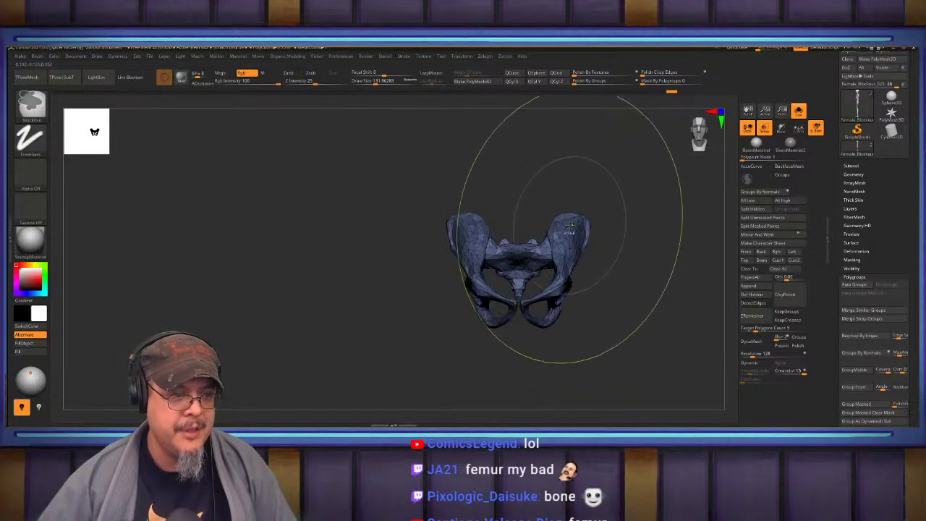
key(ctrl+w)
ctrl+shift+drag(393, 305, 396, 306)
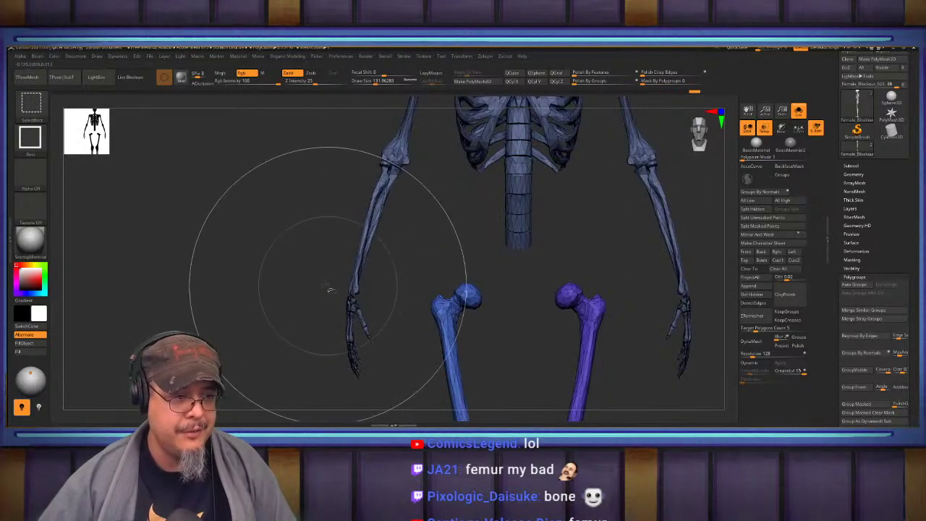
ctrl+shift+drag(325, 288, 313, 282)
ctrl+shift+click(317, 284)
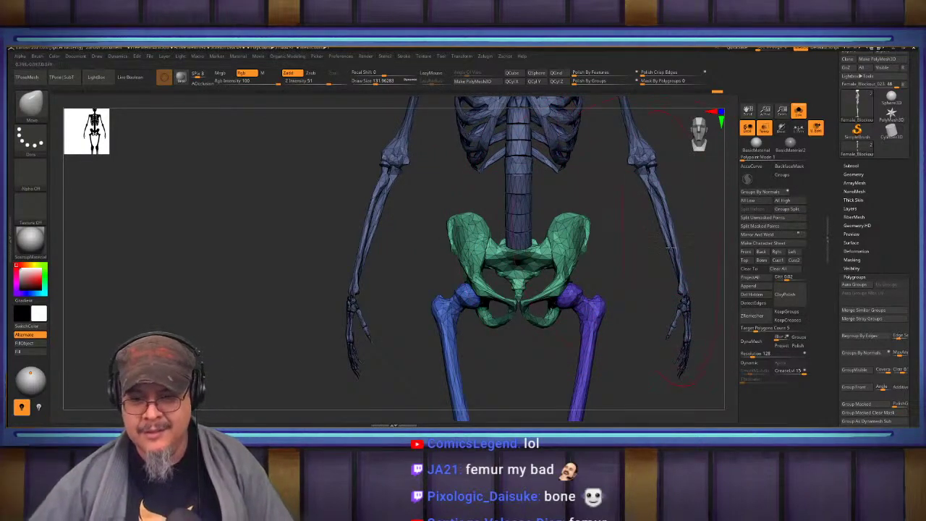
Isolate the lumbar vertebrae between the rib cage and pelvis, group them as one polygroup, and unhide the skeleton.
alt+drag(598, 211, 623, 254)
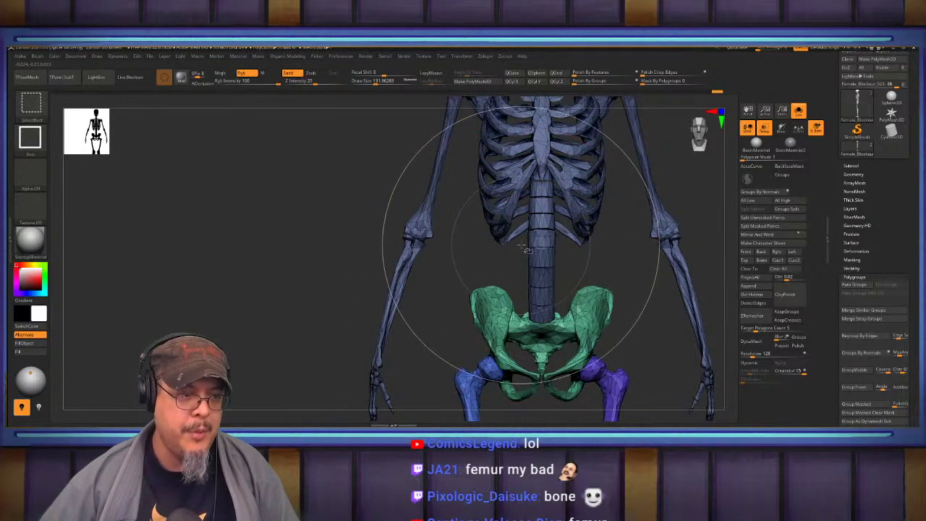
ctrl+shift+drag(523, 240, 567, 316)
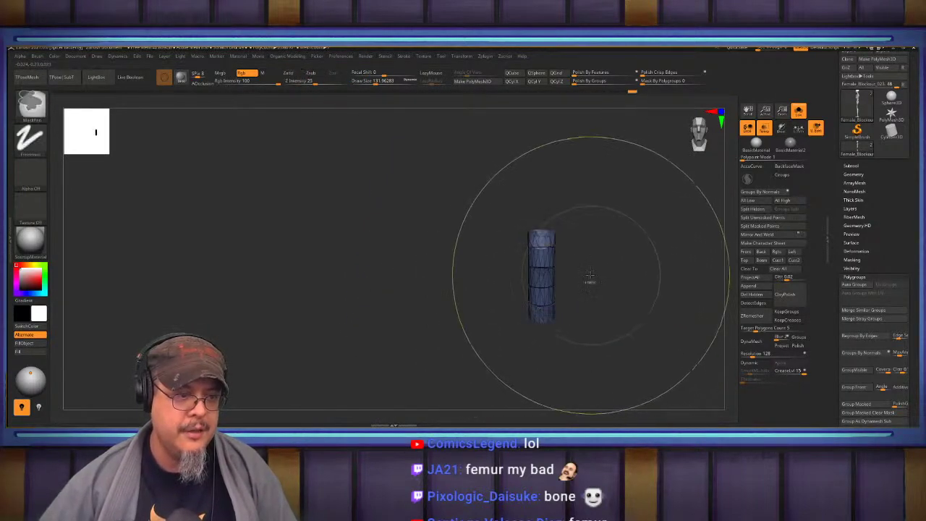
ctrl+shift+click(621, 252)
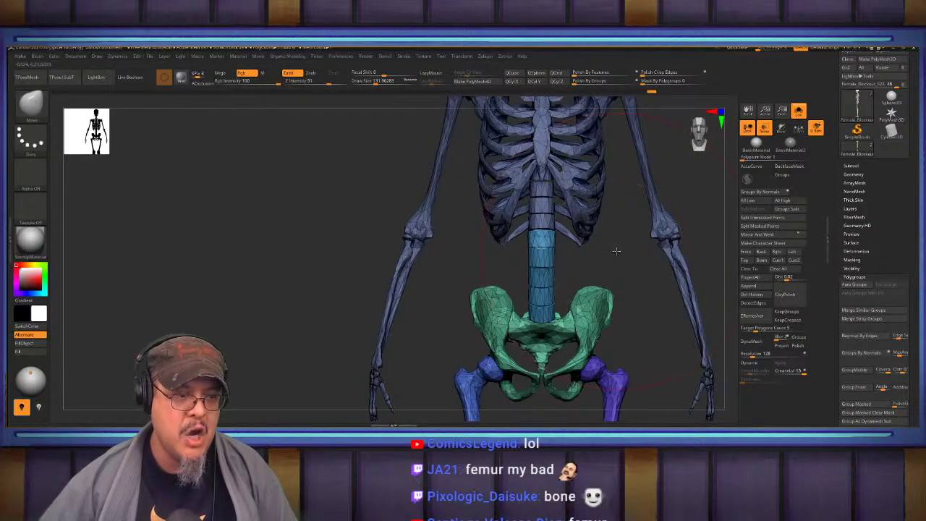
Isolate the neck vertebrae from the side, give them a separate polygroup, and unhide the skeleton.
mouse_move(621, 252)
mouse_down()
mouse_move(556, 249)
mouse_move(581, 315)
mouse_move(661, 327)
mouse_move(656, 231)
mouse_move(656, 346)
mouse_up()
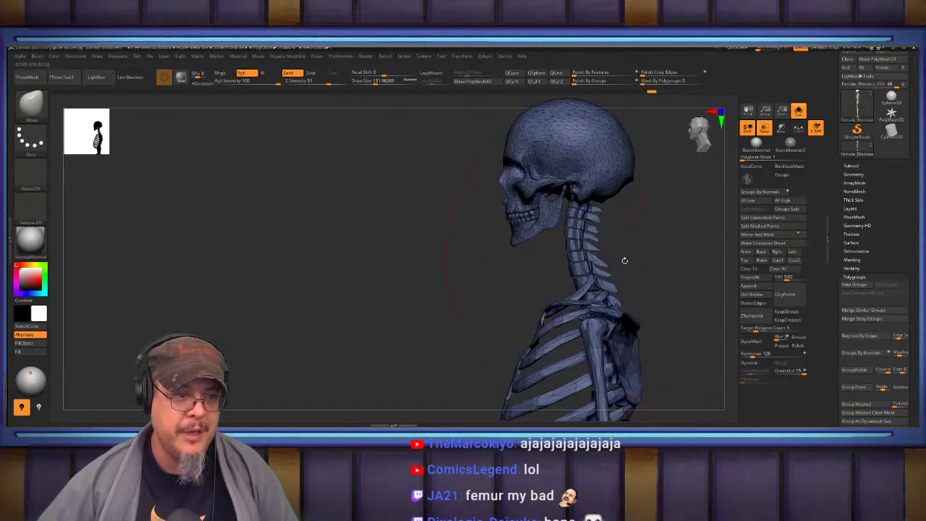
mouse_move(629, 269)
ctrl+shift+mouse_down()
mouse_move(562, 241)
mouse_move(568, 209)
ctrl+shift+mouse_up()
key(ctrl+w)
ctrl+shift+click(660, 259)
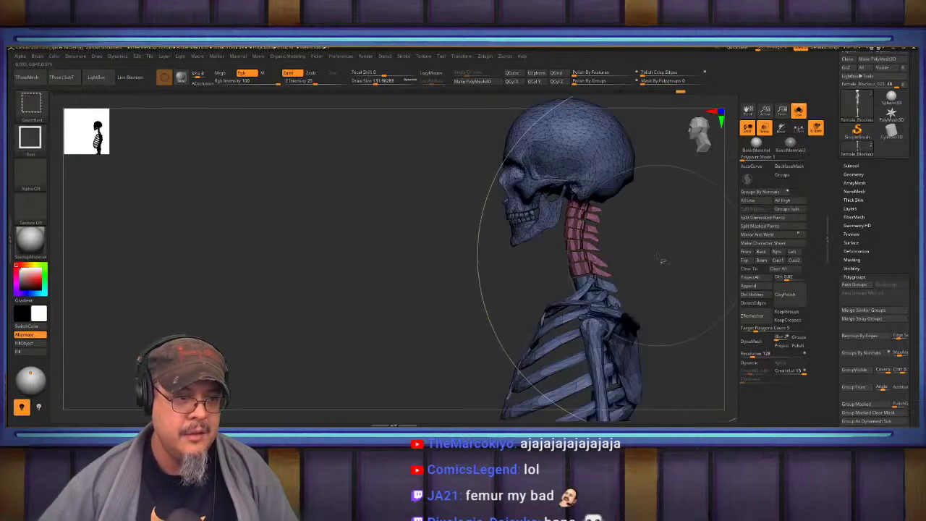
mouse_move(686, 312)
alt+mouse_down()
mouse_move(639, 228)
mouse_move(506, 229)
alt+mouse_up()
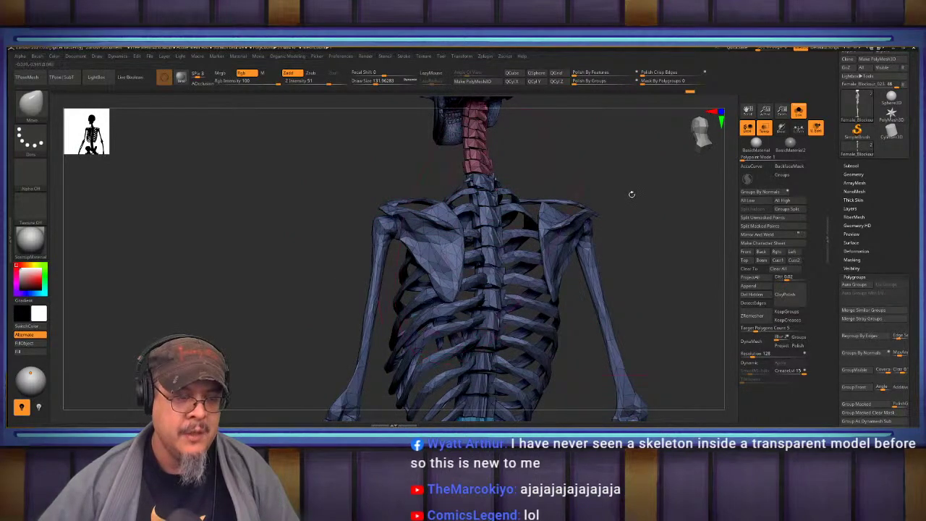
drag(632, 194, 661, 187)
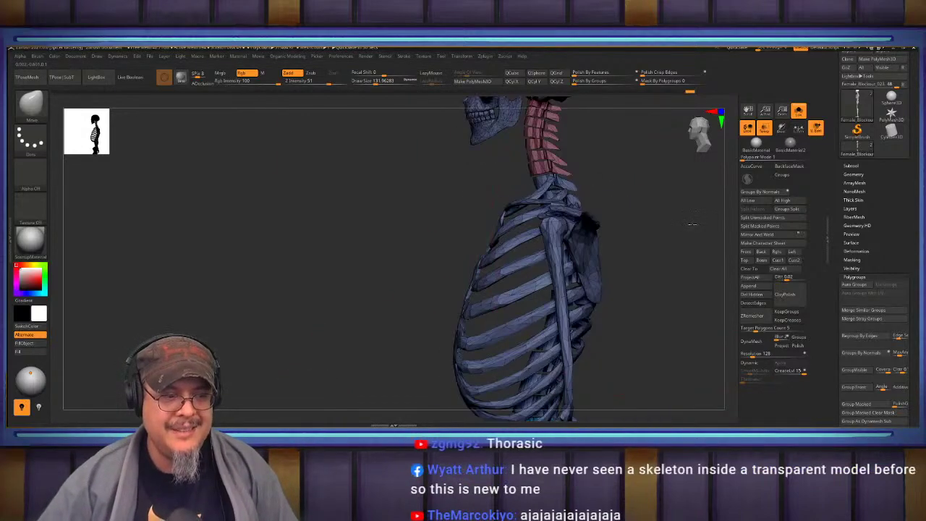
shift+drag(646, 221, 647, 193)
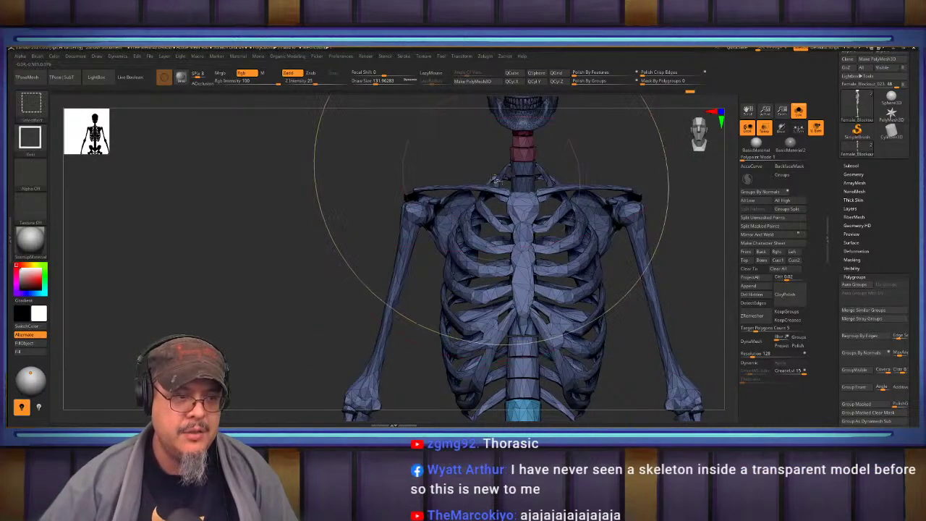
mouse_move(492, 170)
ctrl+shift+mouse_down()
mouse_move(553, 220)
mouse_move(565, 400)
ctrl+shift+mouse_up()
ctrl+shift+click(576, 323)
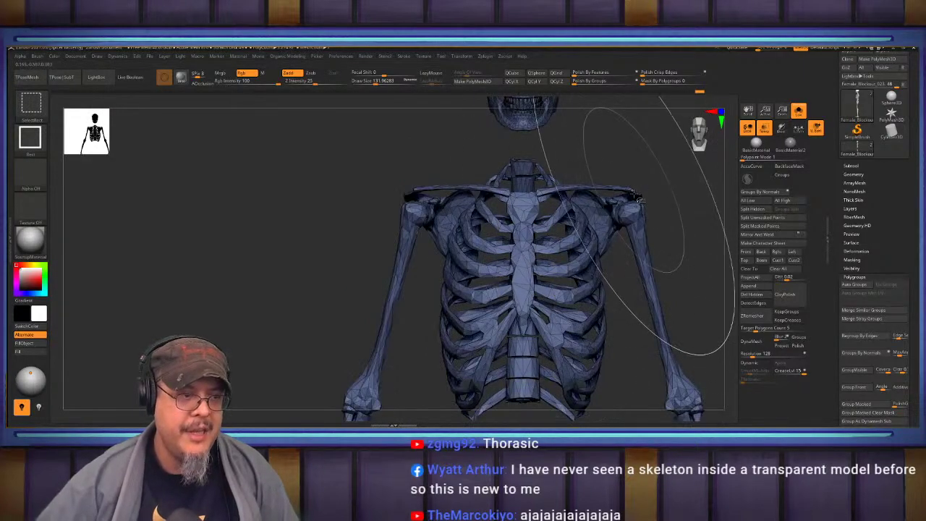
drag(672, 179, 658, 238)
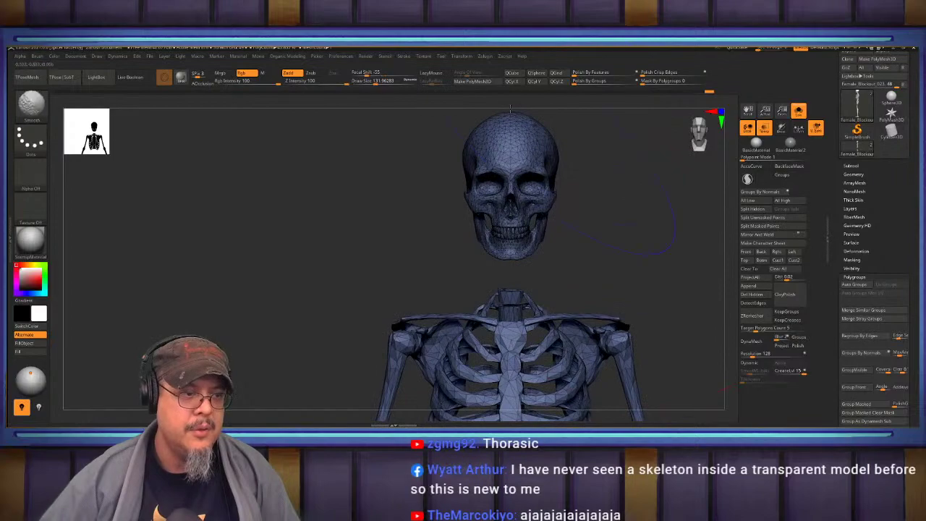
mouse_move(436, 107)
ctrl+shift+mouse_down()
mouse_move(620, 248)
mouse_move(619, 275)
ctrl+shift+mouse_up()
mouse_move(645, 278)
alt+mouse_down()
mouse_move(633, 263)
mouse_move(619, 167)
alt+mouse_up()
mouse_move(629, 209)
alt+mouse_down()
mouse_move(612, 215)
mouse_move(610, 154)
alt+mouse_up()
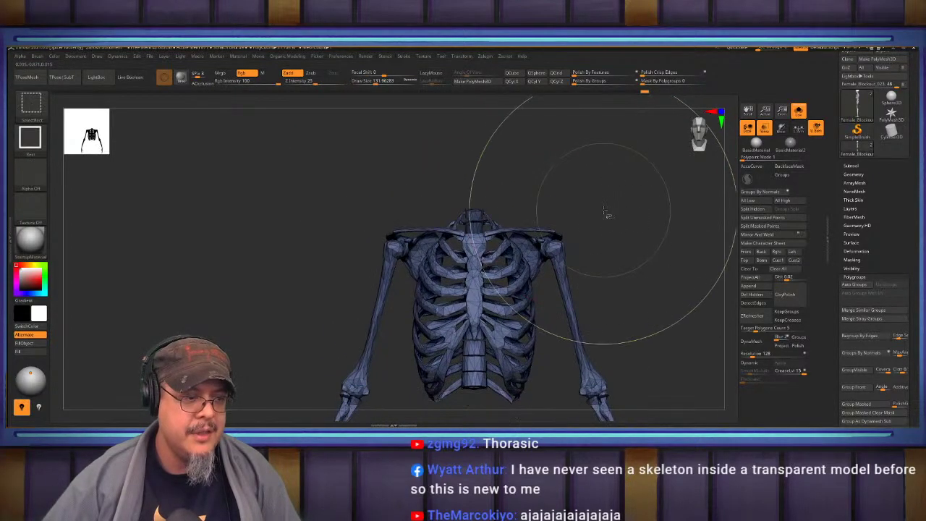
ctrl+shift+click(607, 215)
Isolate the shoulder blade and collarbone on the figure's left side, combine them into one polygroup, and unhide the skeleton.
alt+drag(607, 215, 667, 299)
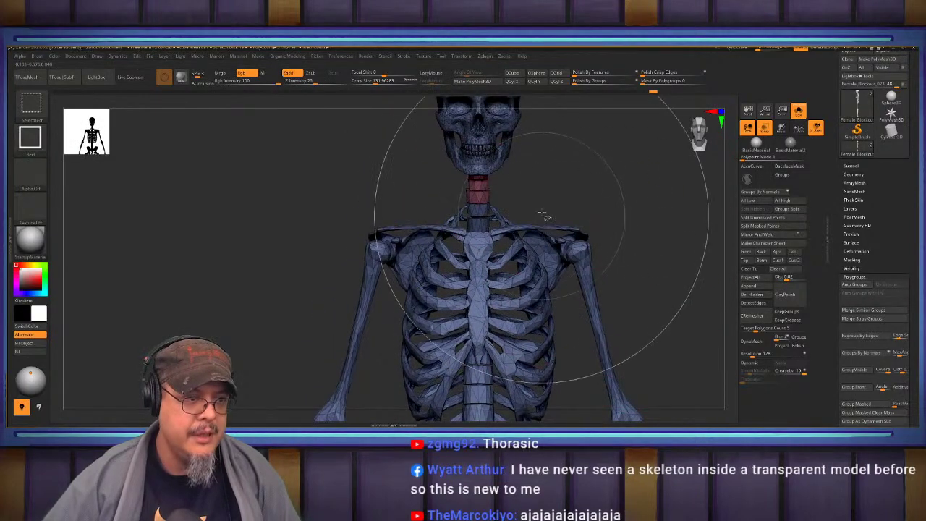
ctrl+shift+drag(544, 205, 557, 247)
key(ctrl+shift+a)
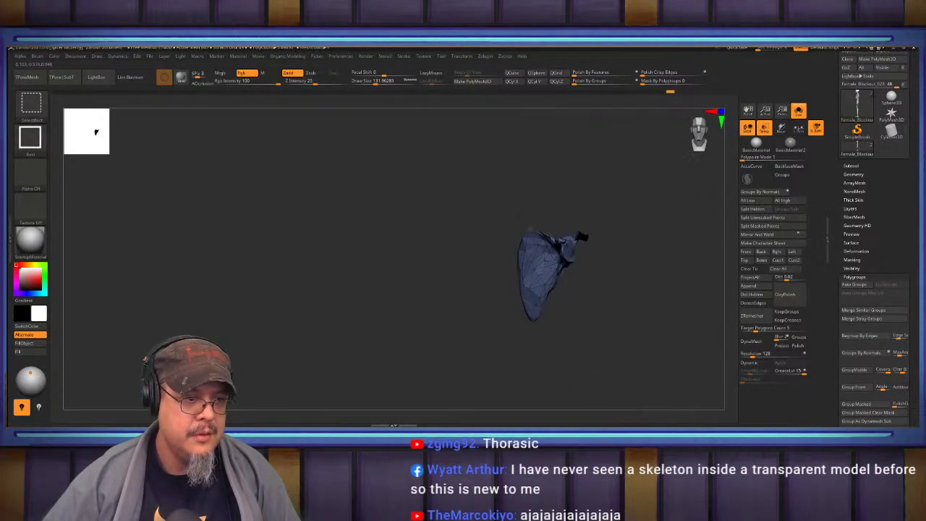
ctrl+shift+click(631, 216)
ctrl+shift+drag(537, 213, 558, 240)
ctrl+shift+drag(616, 230, 680, 263)
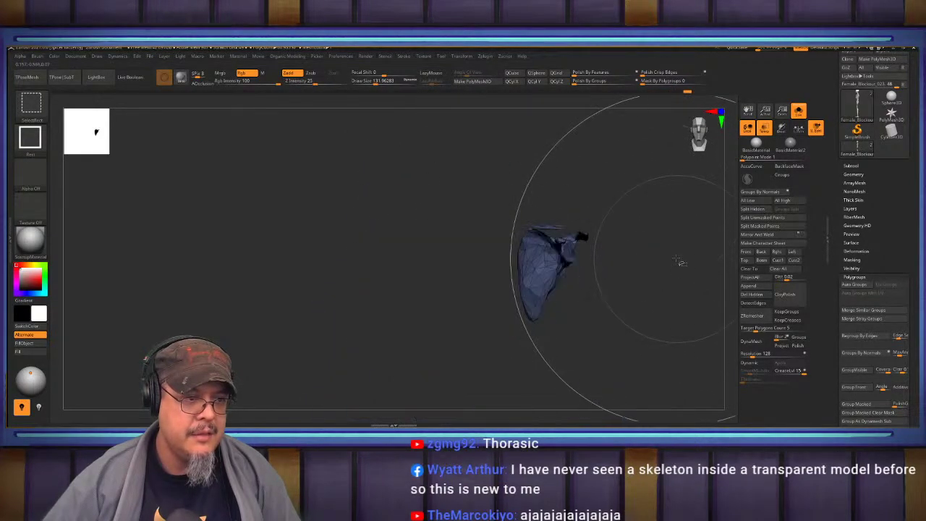
key(ctrl+shift+a)
drag(671, 230, 653, 259)
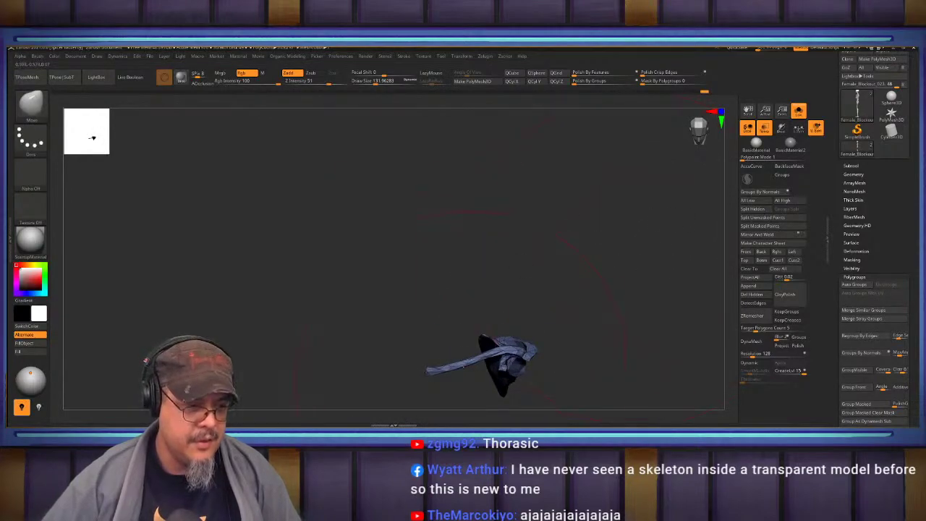
key(ctrl+w)
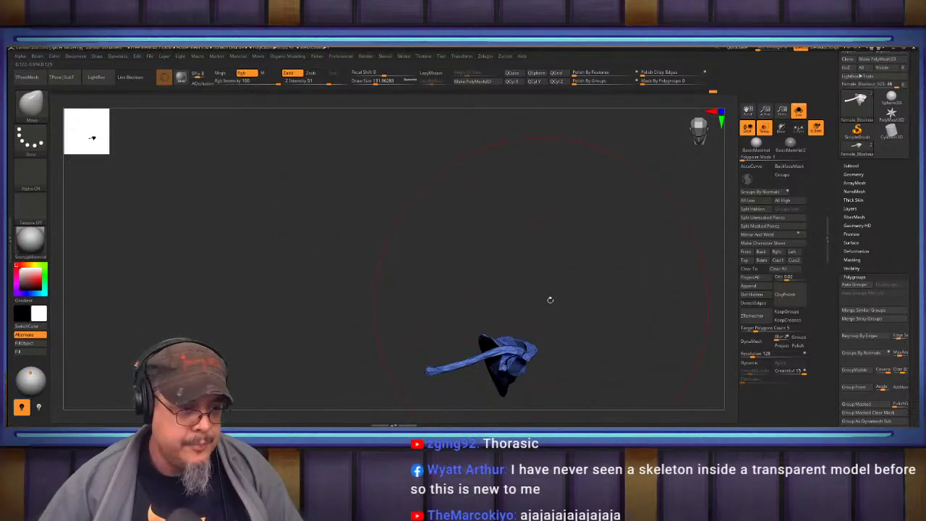
drag(550, 299, 645, 297)
ctrl+shift+click(646, 301)
Isolate the shoulder blade and collarbone on the figure's right side, group them as one polygroup, and unhide the skeleton.
ctrl+shift+click(643, 299)
ctrl+shift+drag(402, 262, 427, 300)
key(ctrl+shift+a)
key(ctrl+w)
ctrl+shift+drag(625, 264, 633, 267)
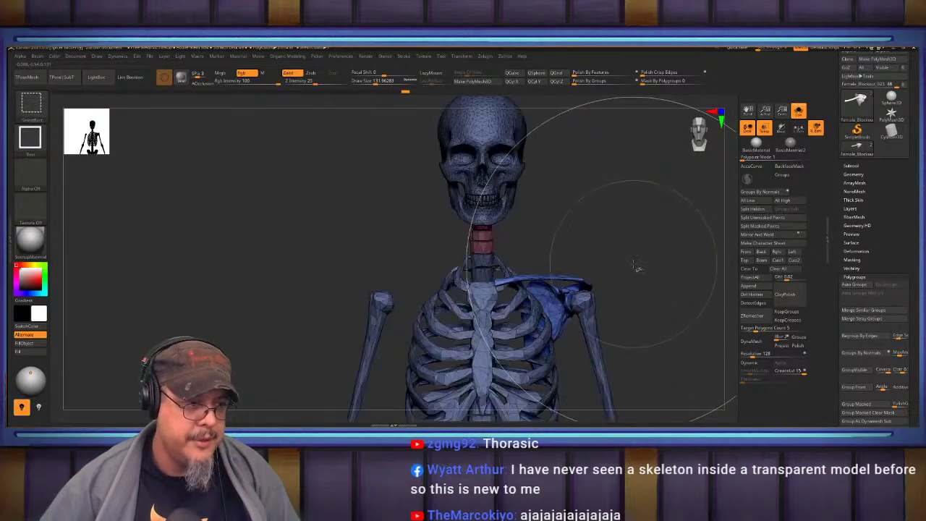
ctrl+shift+click(638, 266)
mouse_move(643, 310)
alt+mouse_down()
mouse_move(641, 248)
mouse_move(595, 308)
alt+mouse_up()
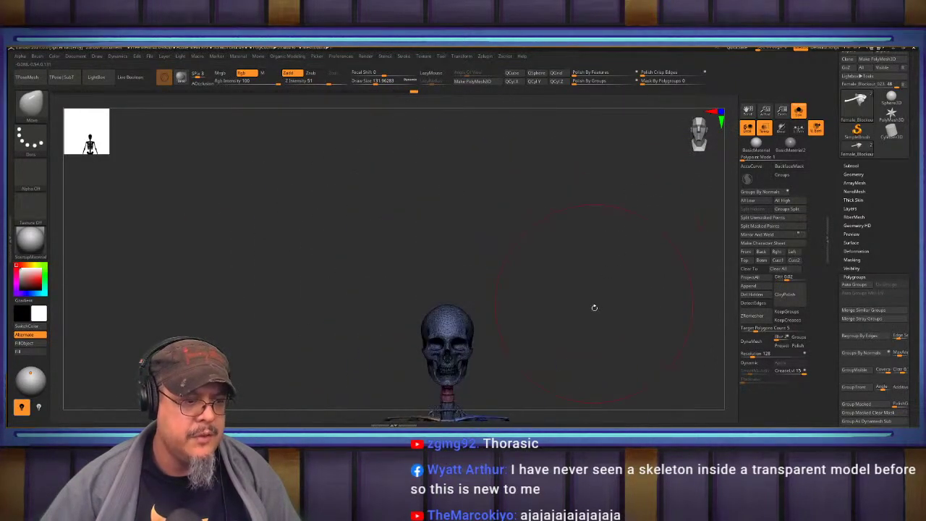
key(f)
ctrl+shift+drag(602, 261, 561, 294)
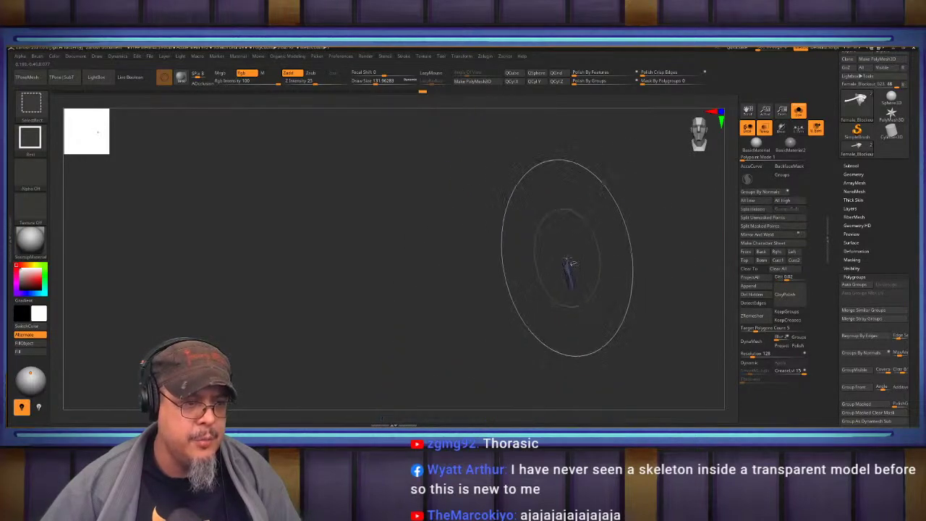
key(f)
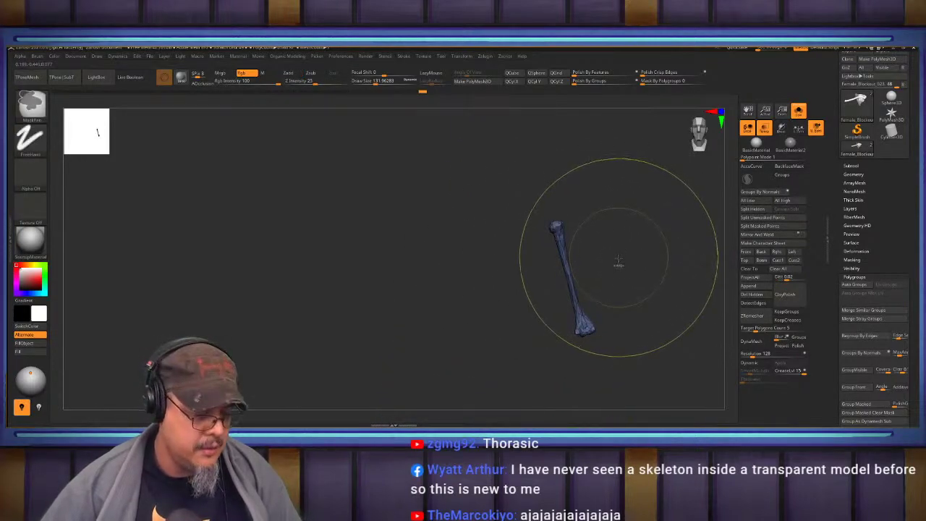
ctrl+shift+click(619, 261)
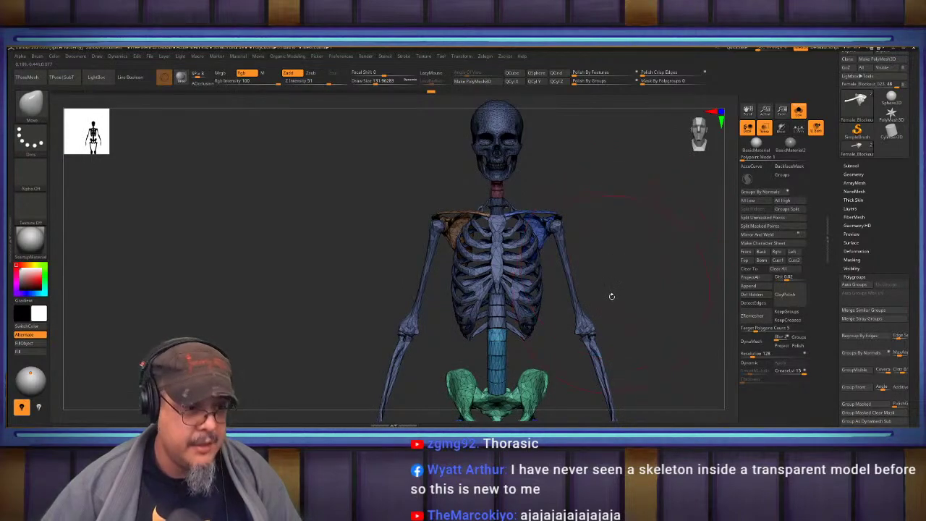
Isolate both upper arm bones, split them into separate polygroups with Auto Groups, and unhide the skeleton.
ctrl+shift+drag(611, 301, 554, 262)
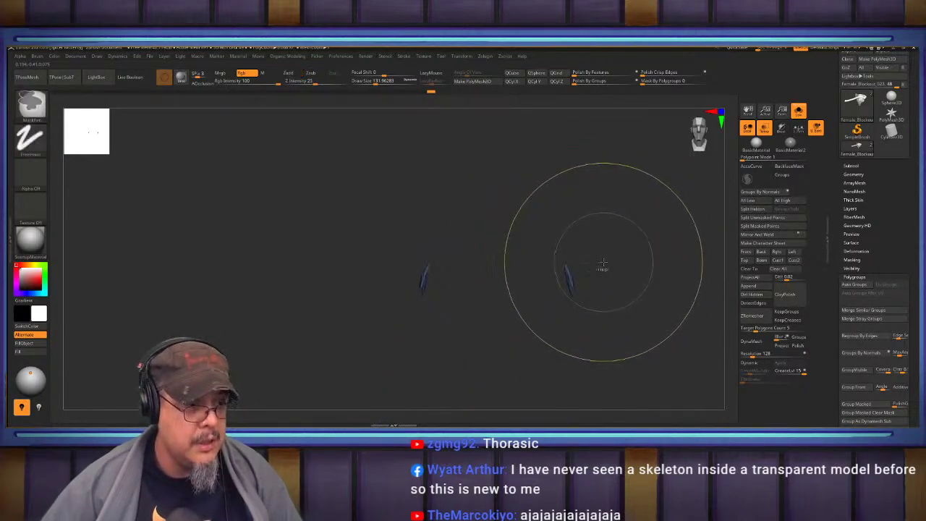
key(ctrl+shift+a)
key(space)
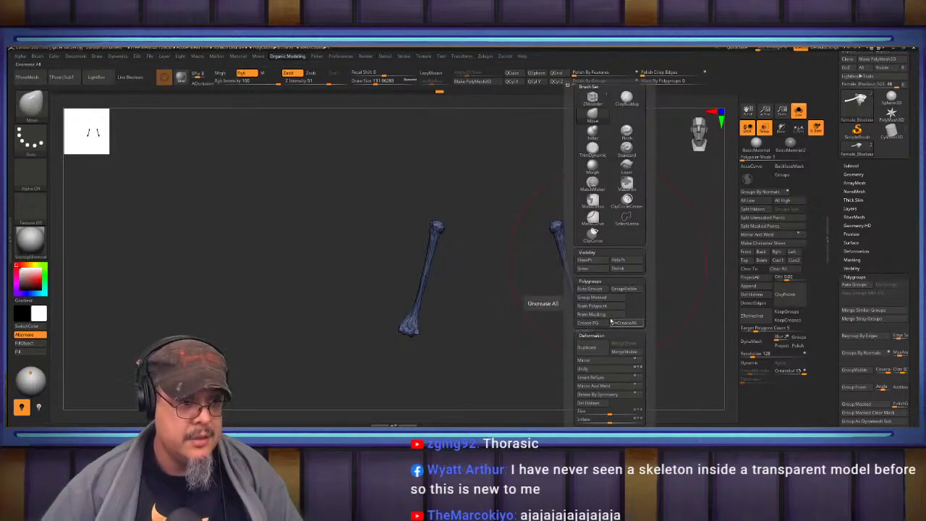
click(590, 288)
ctrl+shift+click(643, 260)
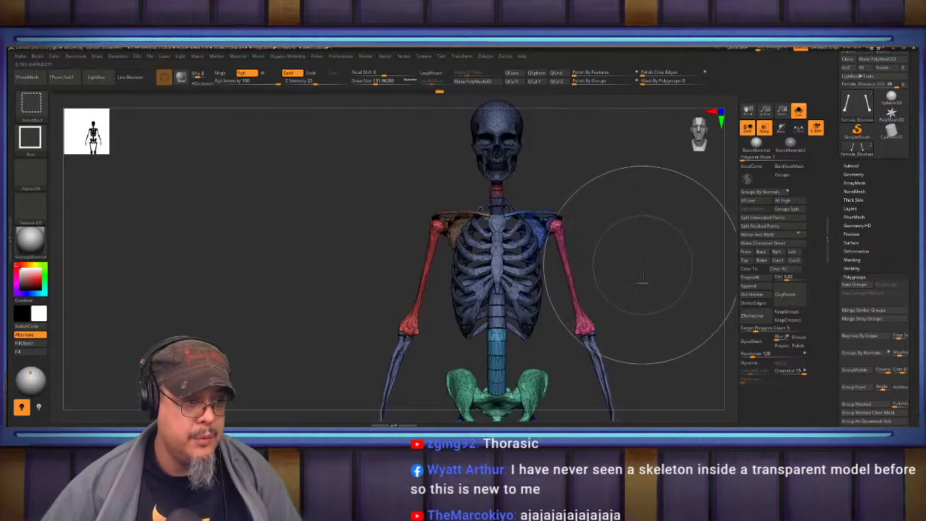
alt+drag(644, 282, 624, 257)
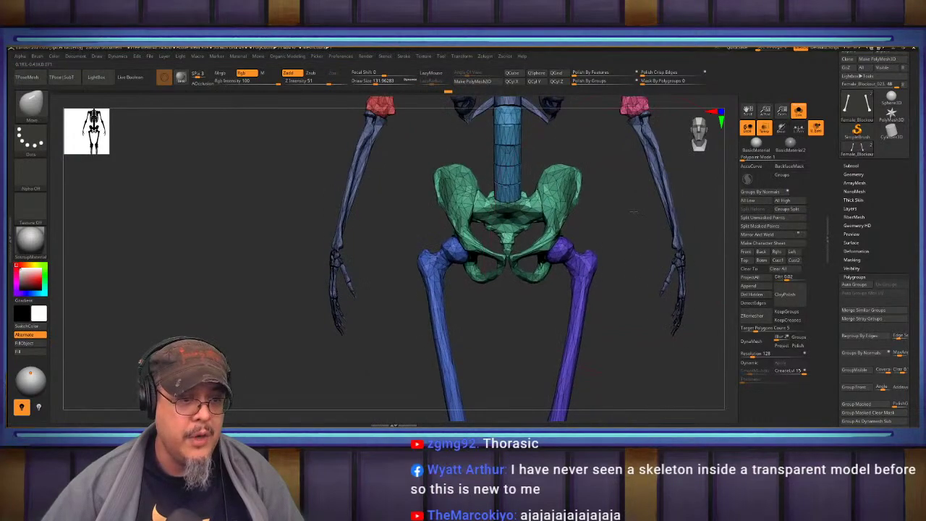
alt+drag(631, 156, 578, 248)
drag(634, 245, 568, 232)
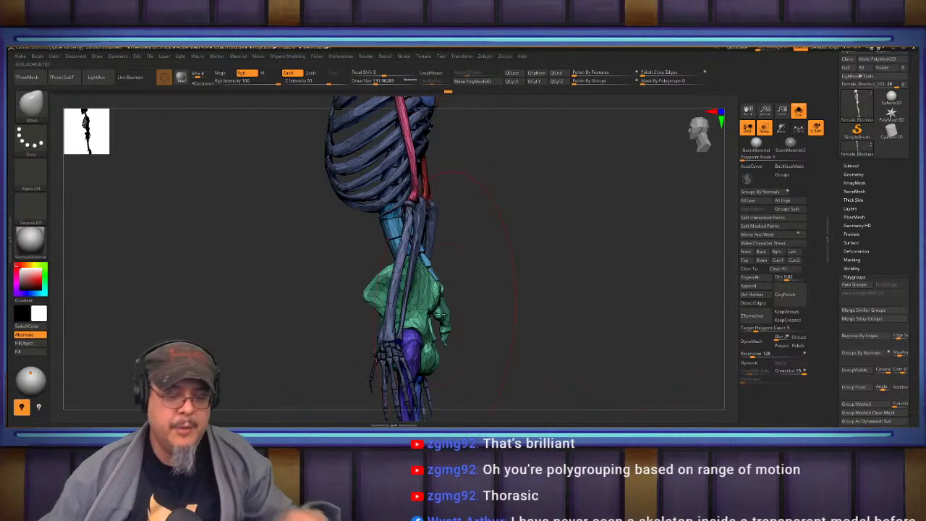
Isolate the two forearm bones on the figure's left side, hiding the rest of the skeleton.
mouse_move(521, 262)
mouse_down()
mouse_move(626, 262)
mouse_move(608, 278)
mouse_move(660, 209)
mouse_move(518, 262)
mouse_up()
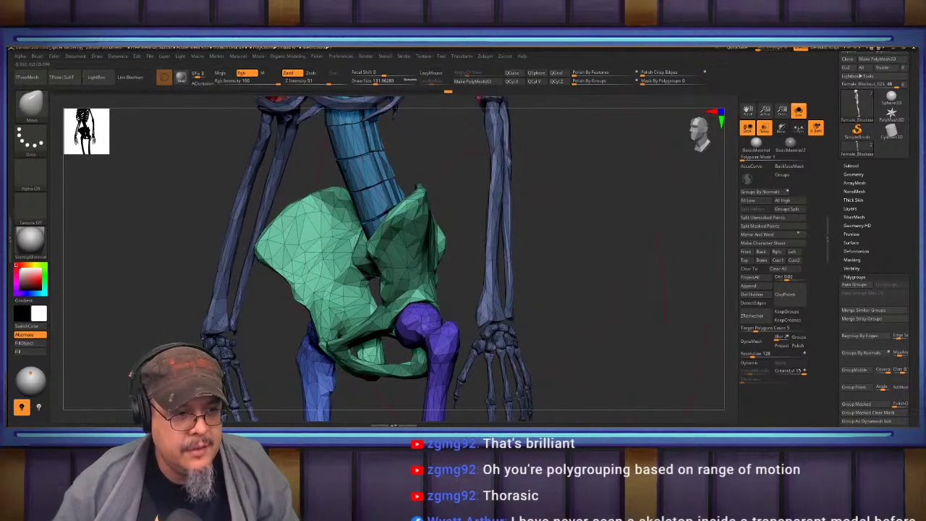
drag(549, 233, 452, 207)
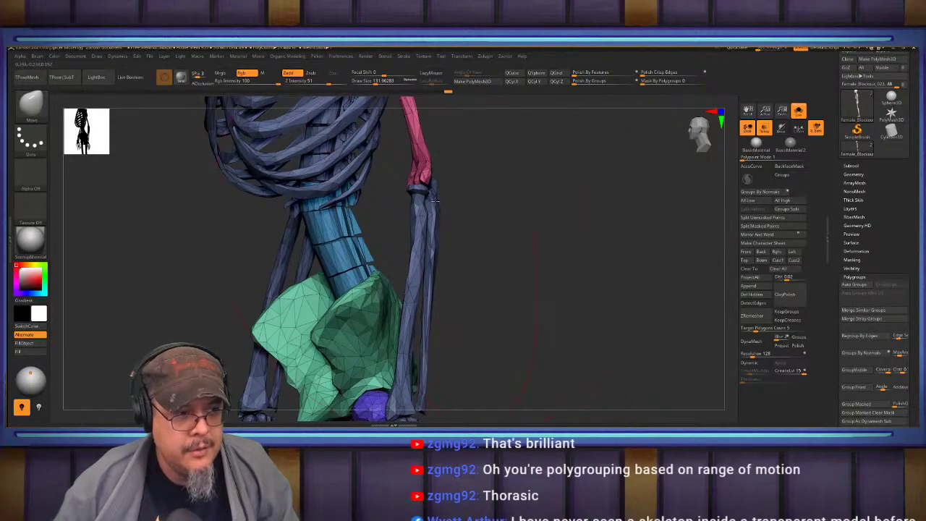
drag(438, 351, 579, 186)
drag(595, 286, 386, 334)
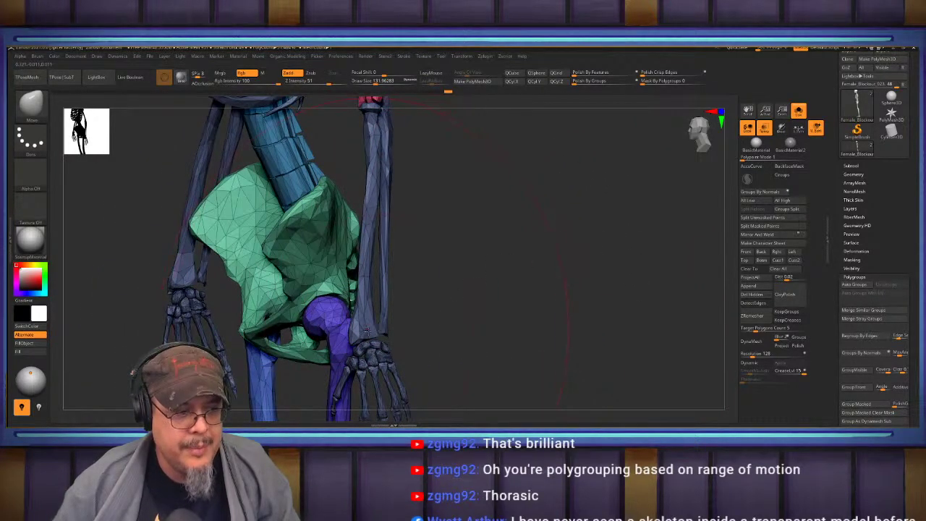
alt+drag(413, 209, 474, 340)
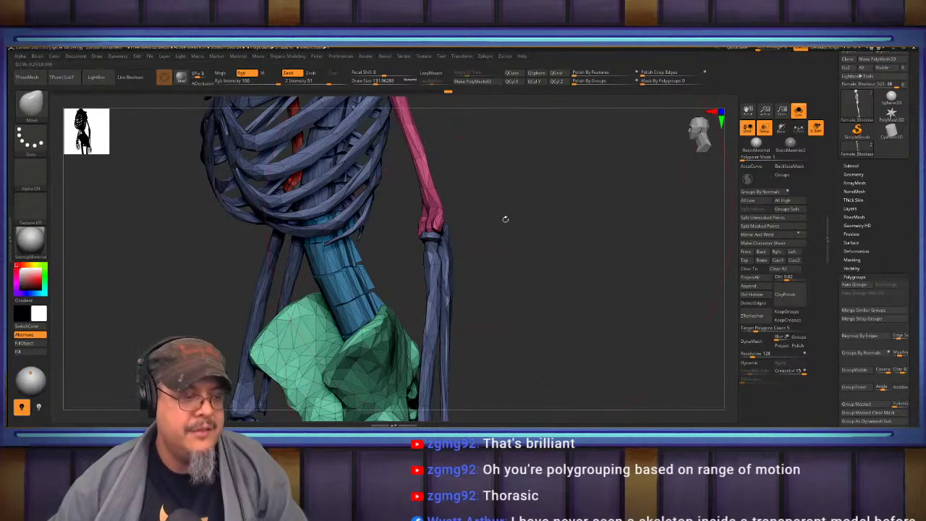
drag(505, 219, 673, 282)
alt+drag(716, 304, 627, 87)
ctrl+shift+drag(541, 276, 460, 231)
key(ctrl+shift+a)
alt+drag(463, 362, 541, 394)
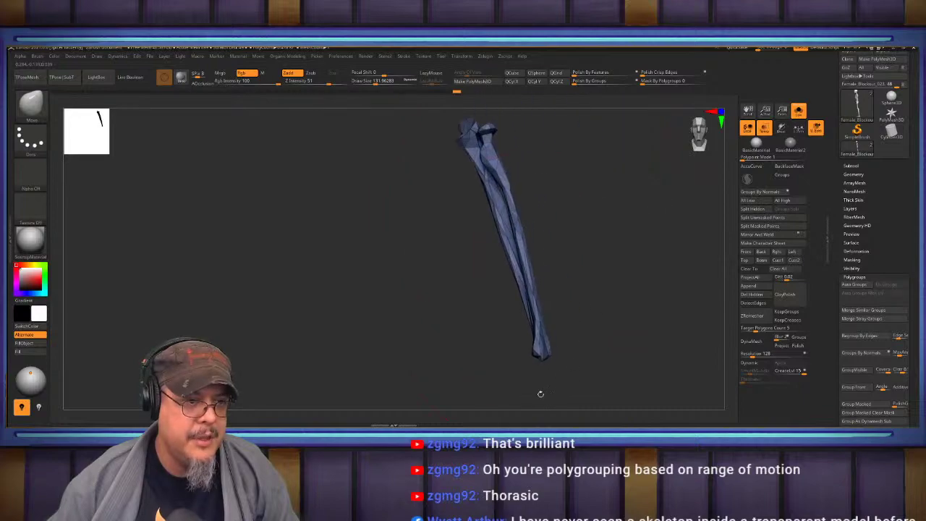
Try moving the isolated forearm with the gizmo placed at its elbow end, undo it, and unhide the skeleton.
key(w)
alt+drag(538, 157, 548, 235)
alt+click(490, 212)
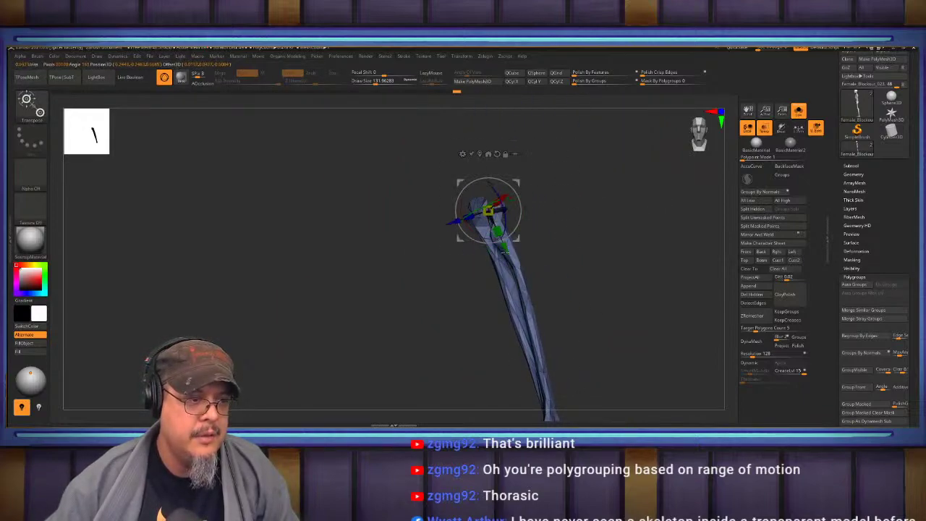
drag(499, 200, 530, 194)
key(ctrl+z)
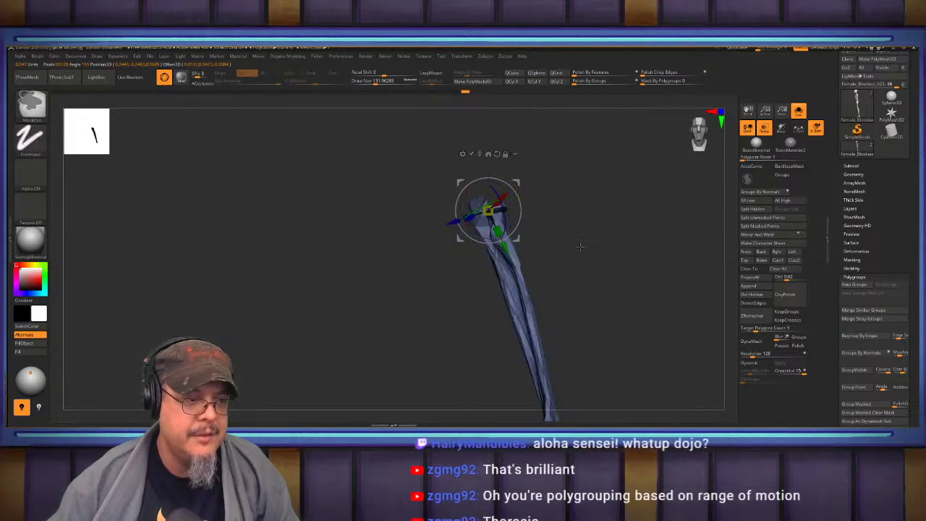
ctrl+shift+click(591, 249)
key(q)
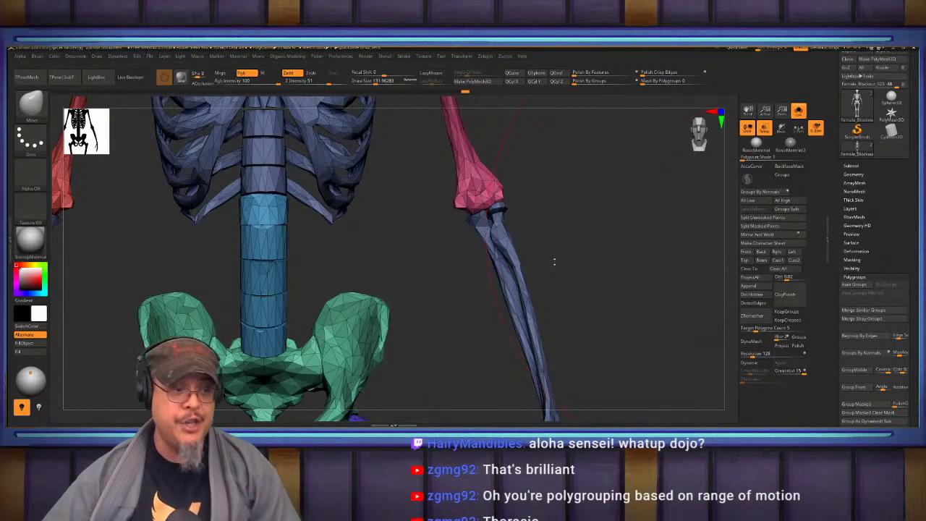
Isolate the radius of the figure's left forearm and give it its own polygroup.
mouse_move(577, 263)
mouse_down()
mouse_move(587, 314)
mouse_move(542, 261)
mouse_move(548, 280)
mouse_move(537, 303)
mouse_move(489, 262)
mouse_move(497, 259)
mouse_up()
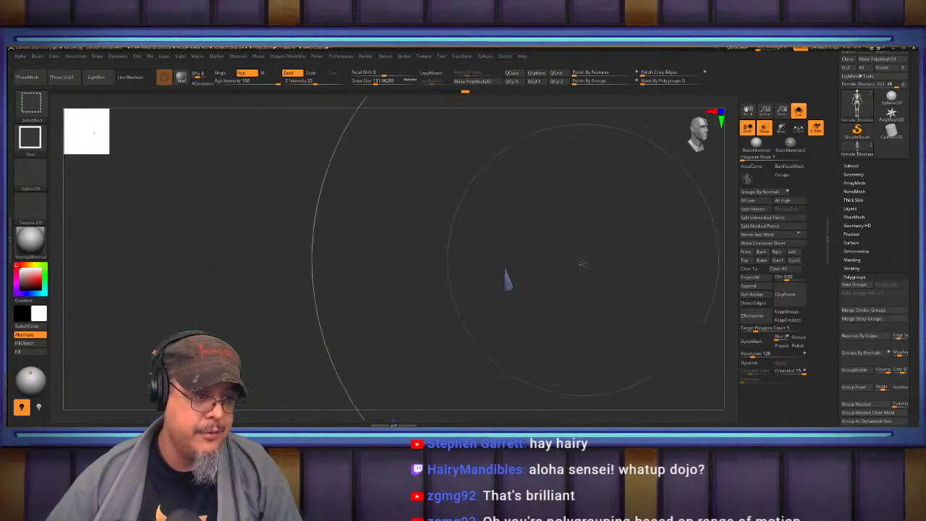
key(ctrl+shift+a)
mouse_move(578, 262)
mouse_down()
mouse_move(563, 264)
mouse_move(589, 285)
mouse_move(538, 244)
mouse_move(559, 280)
mouse_up()
key(ctrl+w)
drag(532, 239, 561, 268)
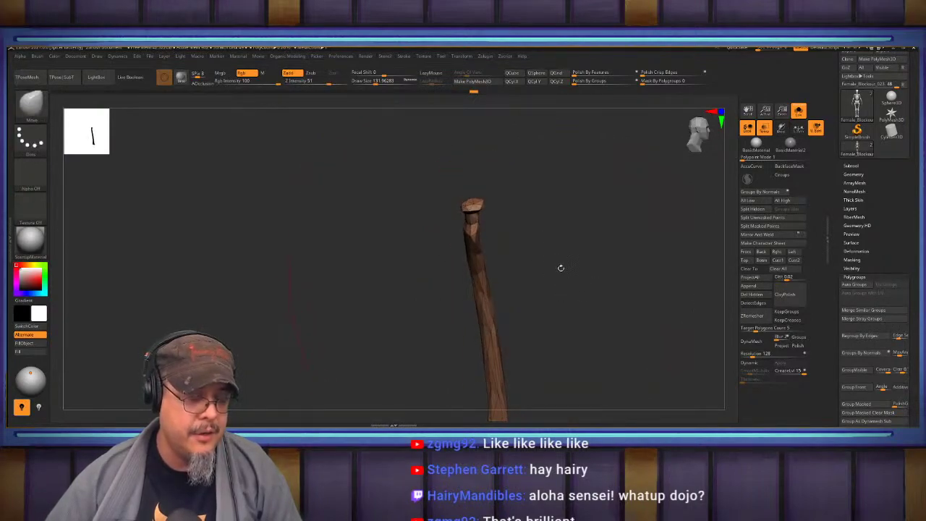
Switch from the gizmo to the Transpose line and lay the line along the radius from its elbow end to its wrist end.
key(w)
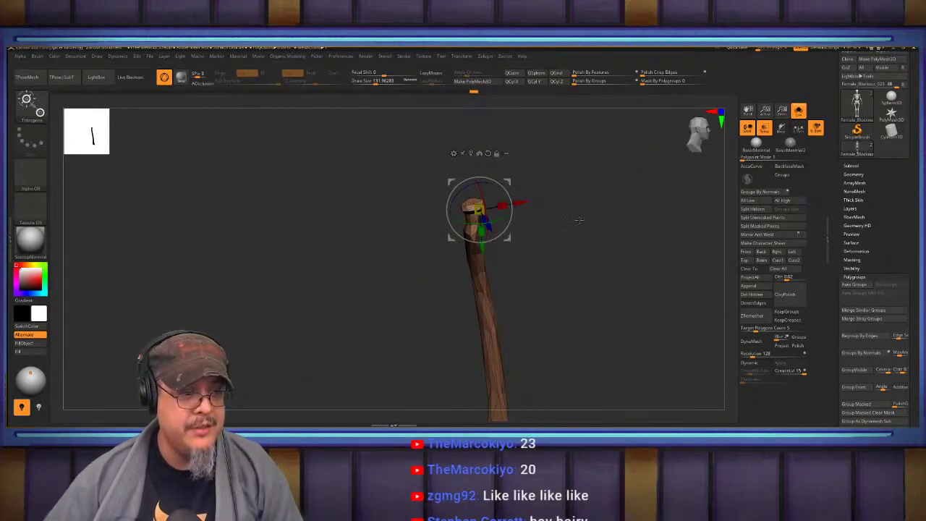
mouse_move(579, 219)
mouse_down()
mouse_move(563, 214)
mouse_move(598, 202)
mouse_move(579, 208)
mouse_up()
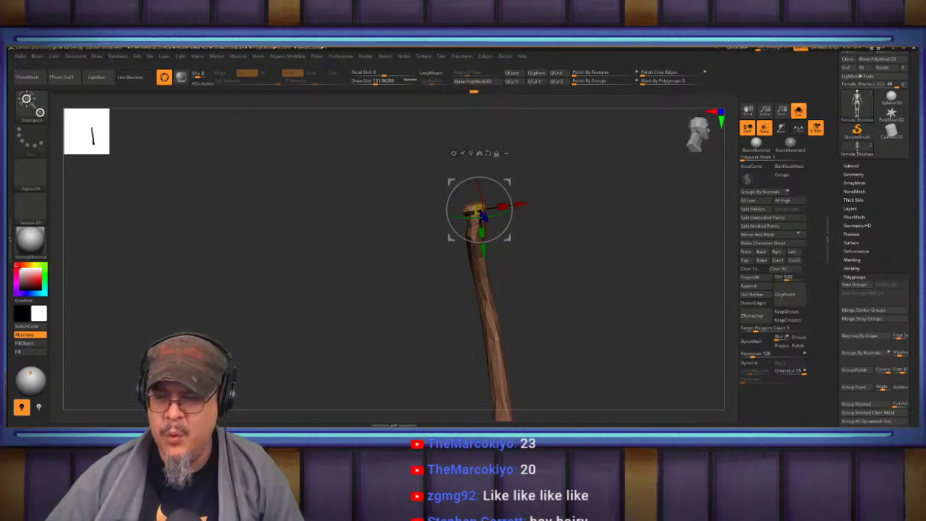
mouse_move(579, 208)
mouse_down()
mouse_move(588, 205)
mouse_move(575, 205)
mouse_up()
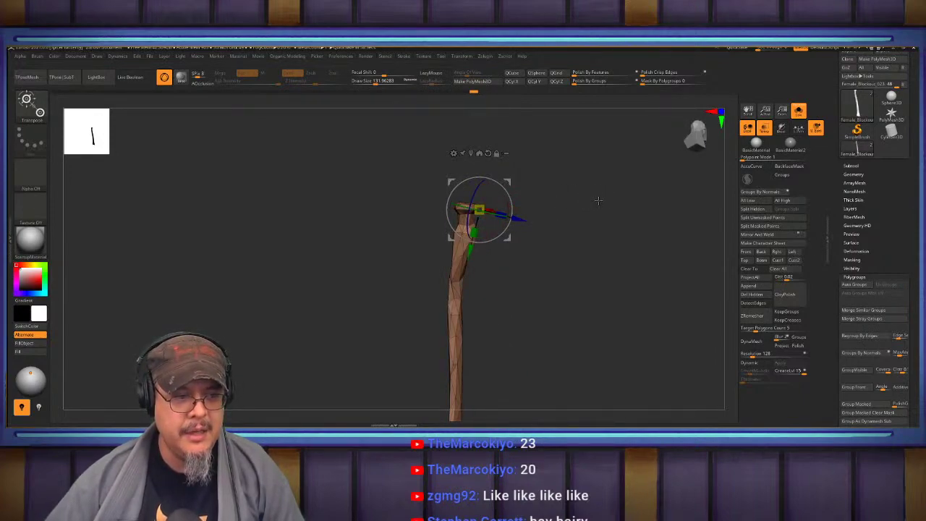
mouse_move(599, 201)
mouse_down()
mouse_move(558, 205)
mouse_move(606, 199)
mouse_move(586, 204)
mouse_up()
key(y)
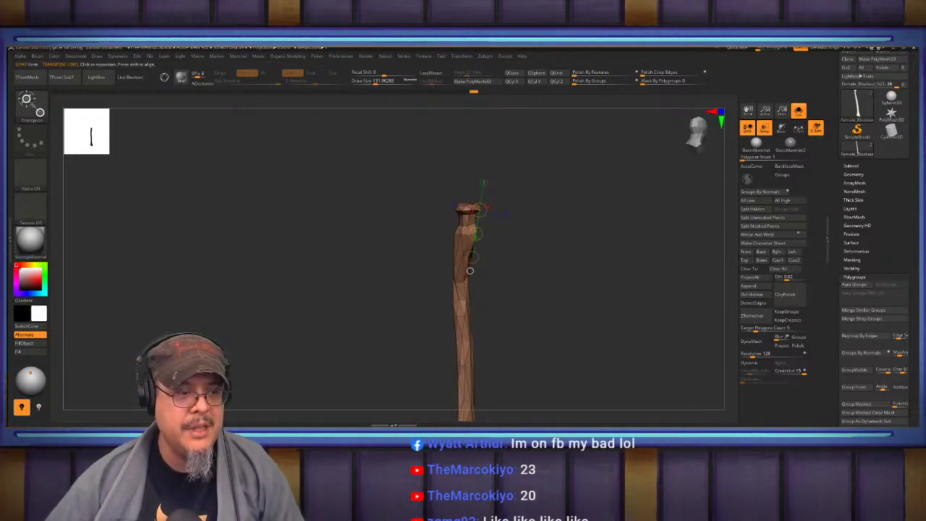
mouse_move(551, 230)
mouse_down()
mouse_move(580, 243)
mouse_move(573, 249)
mouse_move(563, 237)
mouse_up()
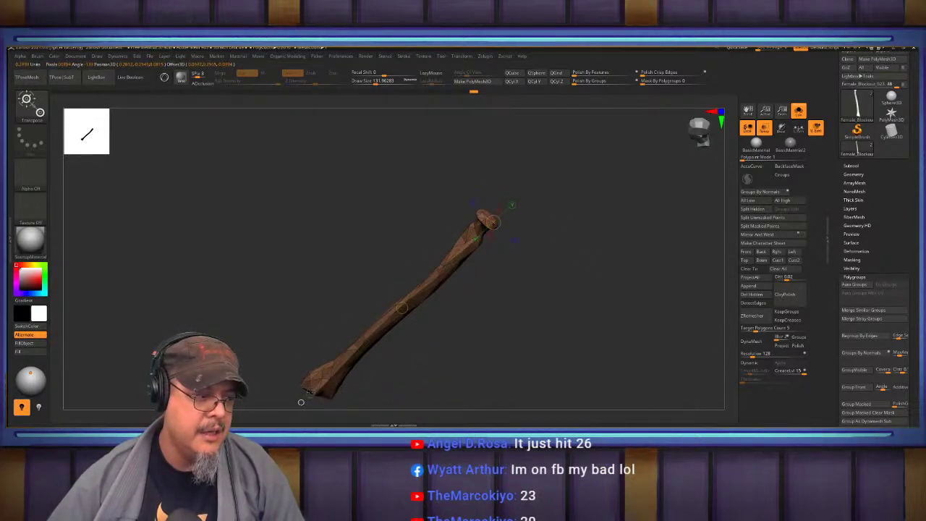
drag(450, 352, 510, 268)
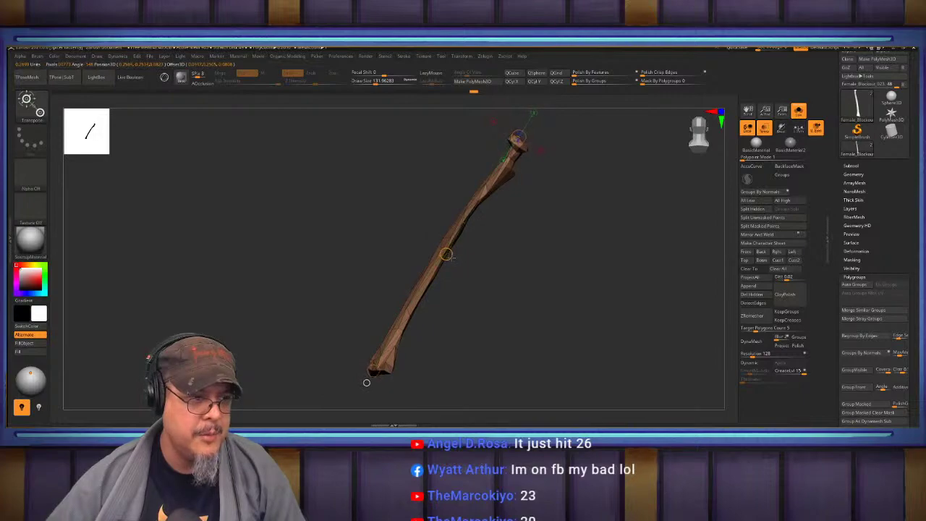
drag(367, 382, 453, 354)
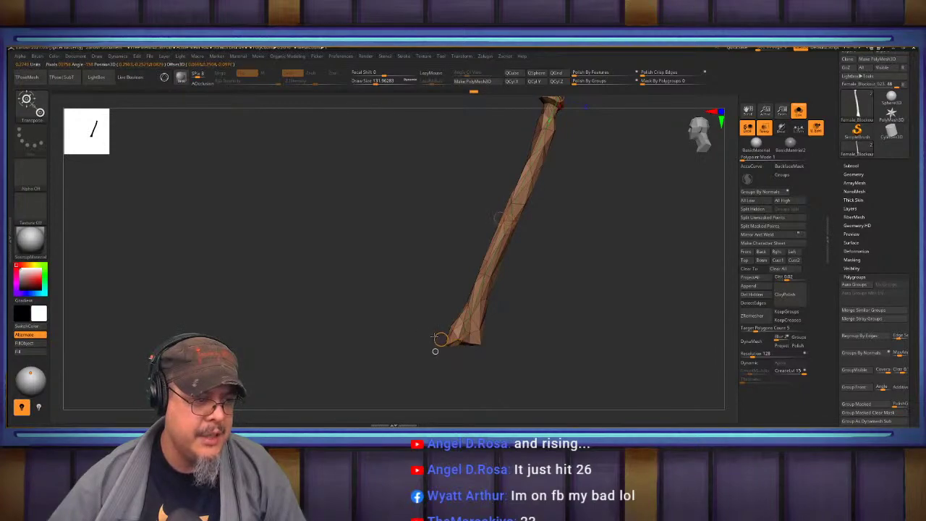
drag(437, 351, 570, 305)
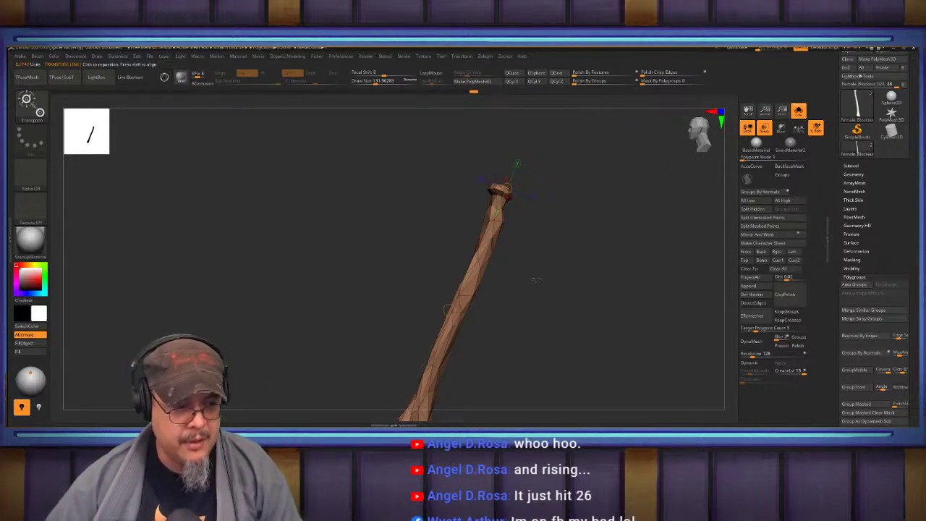
drag(520, 311, 447, 388)
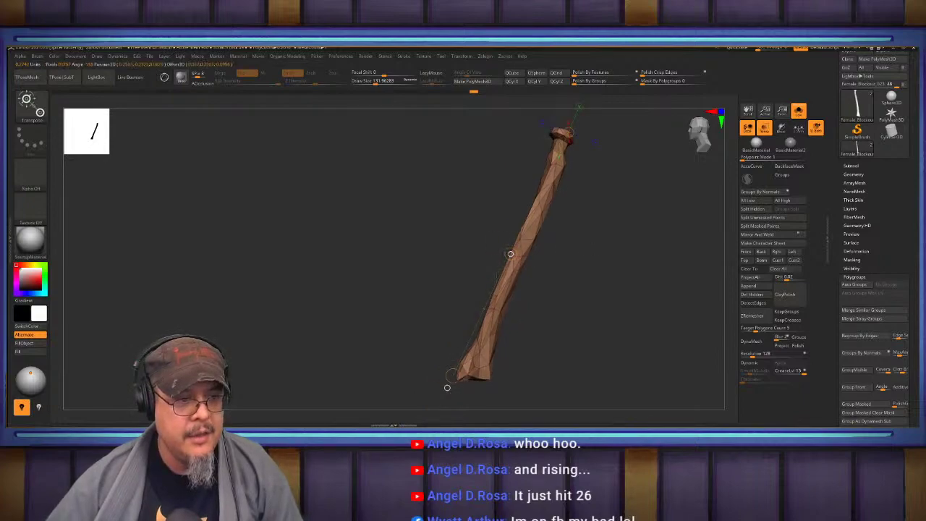
Unhide the skeleton, isolate the hand on the figure's left side, give it a separate polygroup, and unhide everything.
key(q)
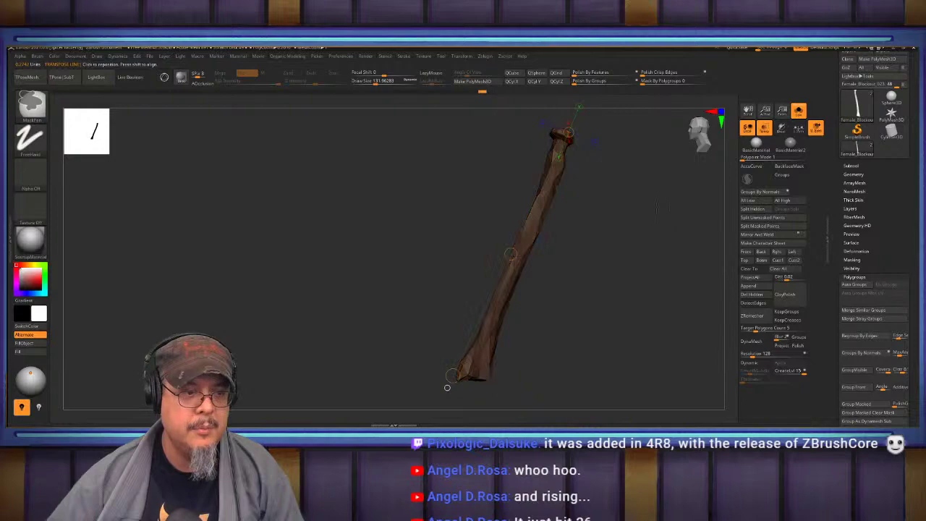
ctrl+shift+click(447, 388)
ctrl+click(658, 208)
mouse_move(648, 229)
mouse_down()
mouse_move(579, 235)
mouse_move(658, 250)
mouse_move(649, 211)
mouse_up()
ctrl+shift+drag(620, 301, 555, 195)
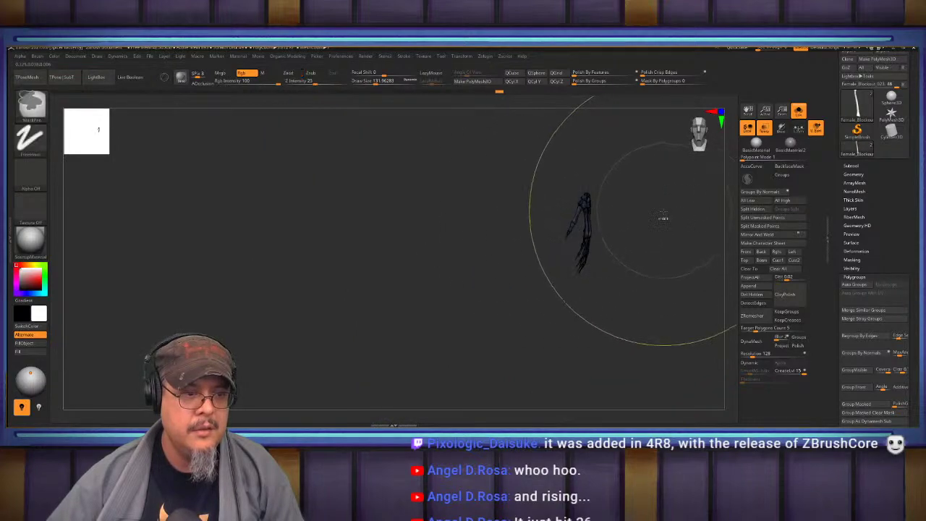
ctrl+drag(656, 206, 663, 232)
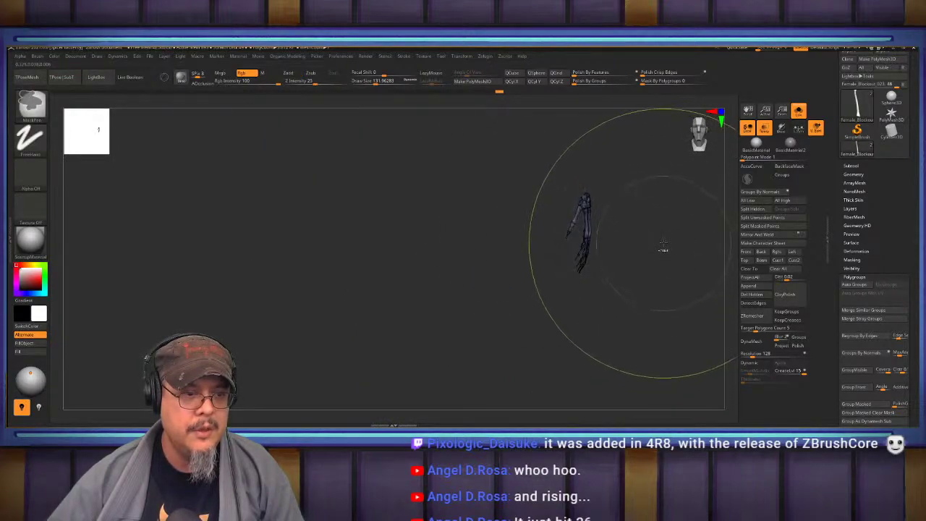
ctrl+shift+click(651, 196)
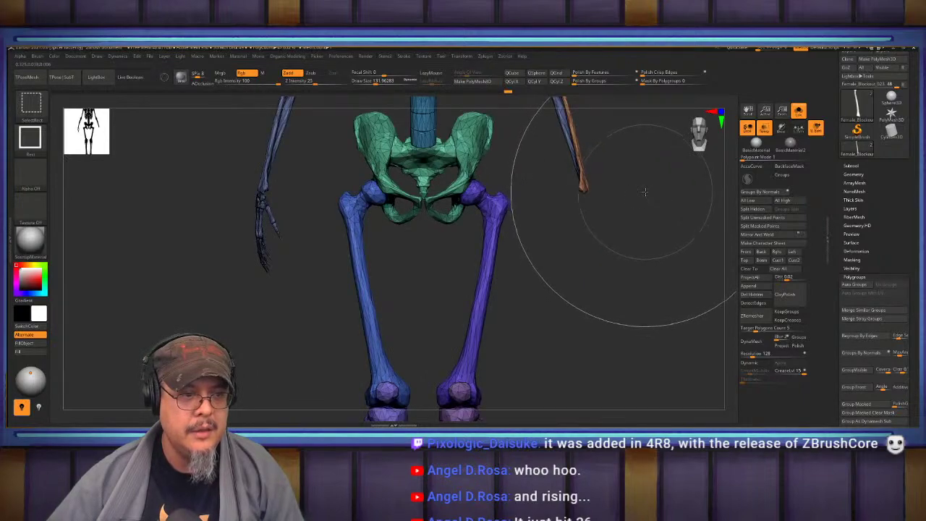
ctrl+shift+click(645, 192)
mouse_move(641, 184)
alt+mouse_down()
mouse_move(628, 234)
mouse_move(639, 254)
alt+mouse_up()
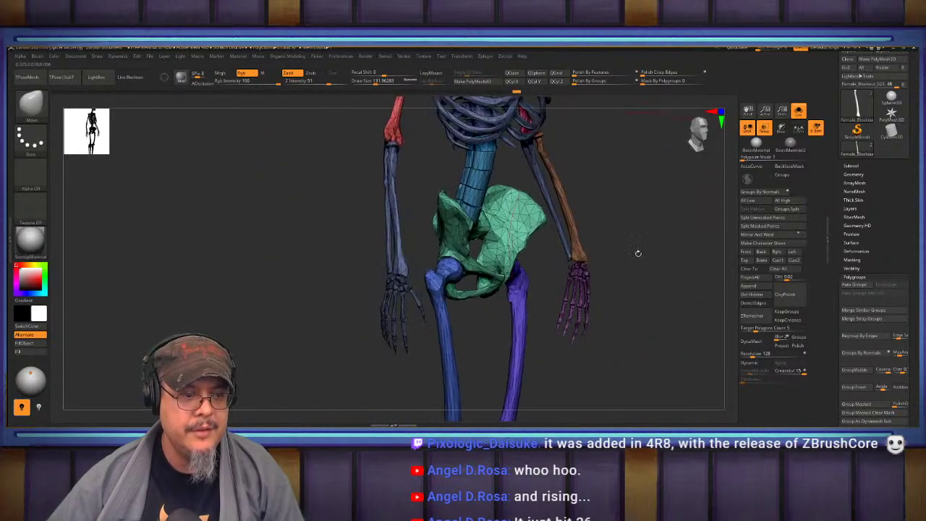
Hide the left radius and hand, mask the rest of the skeleton, and unhide them so only they stay unmasked.
ctrl+shift+click(582, 243)
ctrl+shift+click(577, 239)
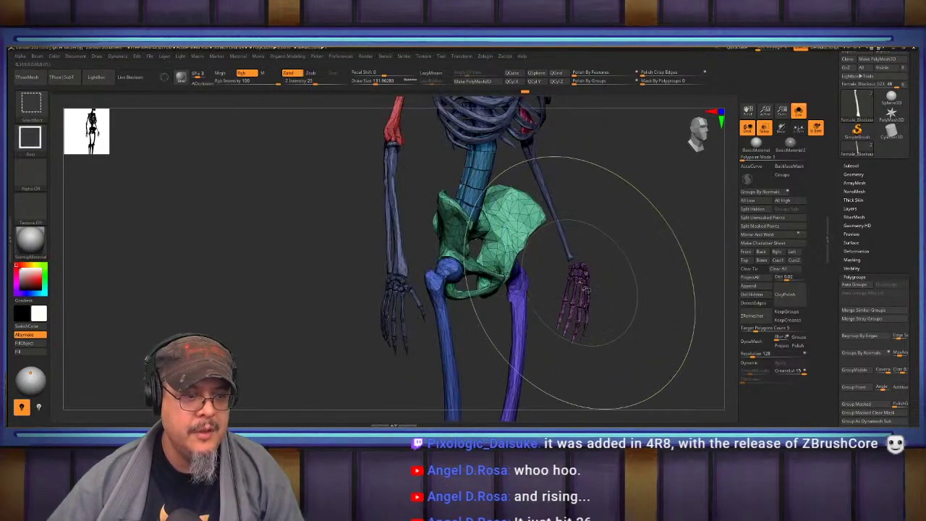
ctrl+shift+click(586, 288)
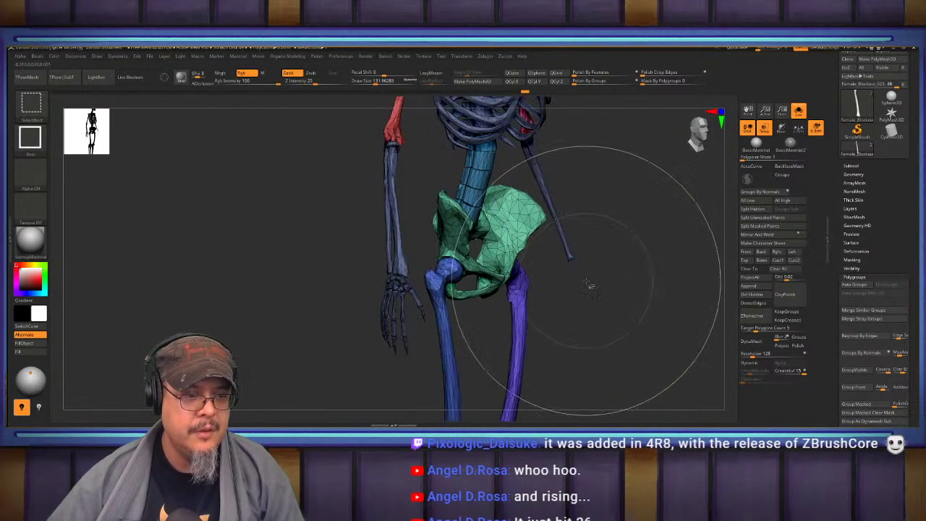
ctrl+click(652, 233)
ctrl+shift+click(652, 235)
Bring back the Transpose line on the left radius and place its lower end at the wrist.
mouse_move(652, 235)
mouse_down()
mouse_move(649, 194)
mouse_move(642, 244)
mouse_up()
key(w)
mouse_move(684, 219)
mouse_down()
mouse_move(641, 213)
mouse_move(628, 222)
mouse_move(644, 294)
mouse_move(650, 144)
mouse_up()
alt+drag(657, 235, 635, 378)
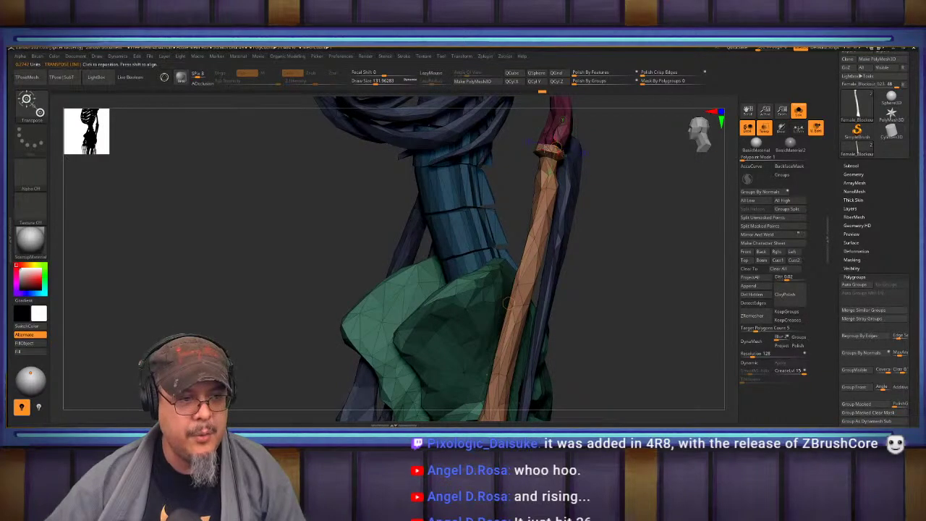
alt+drag(637, 326, 561, 163)
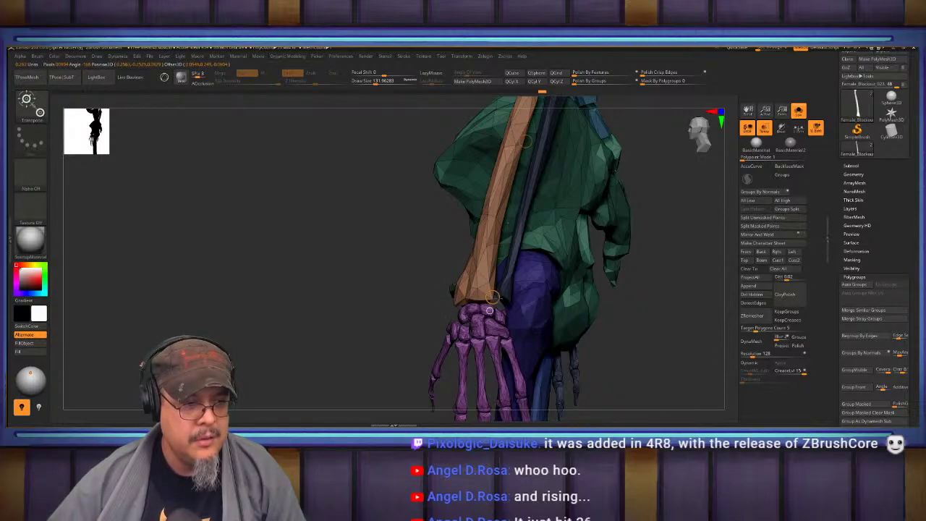
Try rotating the unmasked radius and hand with the Transpose line from the front, and undo the change.
drag(569, 226, 647, 220)
alt+drag(647, 220, 625, 307)
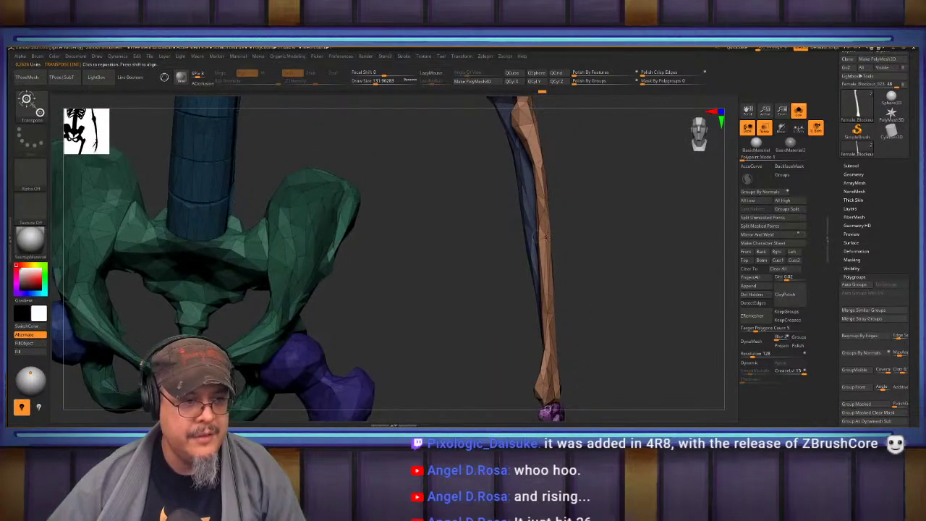
mouse_move(538, 236)
mouse_down()
mouse_move(604, 236)
mouse_move(627, 174)
mouse_move(527, 247)
mouse_up()
key(ctrl+z)
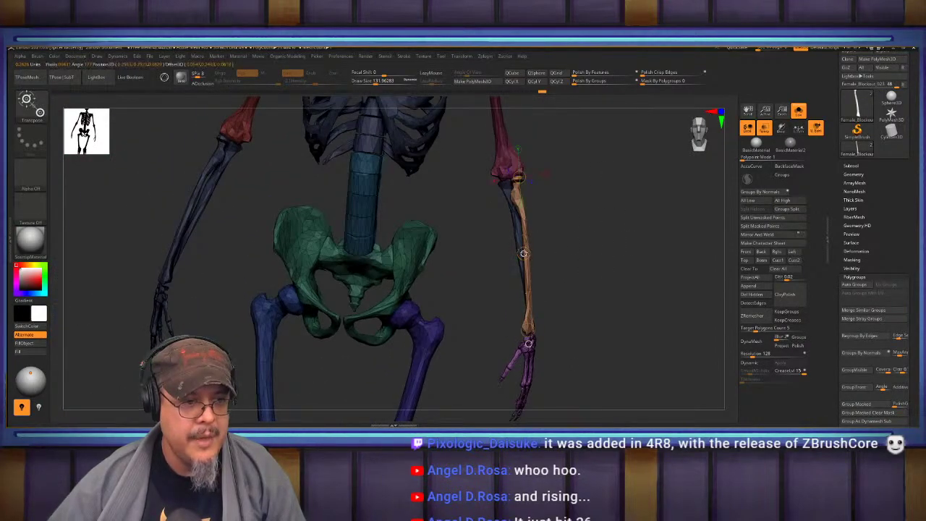
Twist the unmasked radius and hand around the Transpose line, checking the forearm from the front and the side.
drag(486, 337, 571, 141)
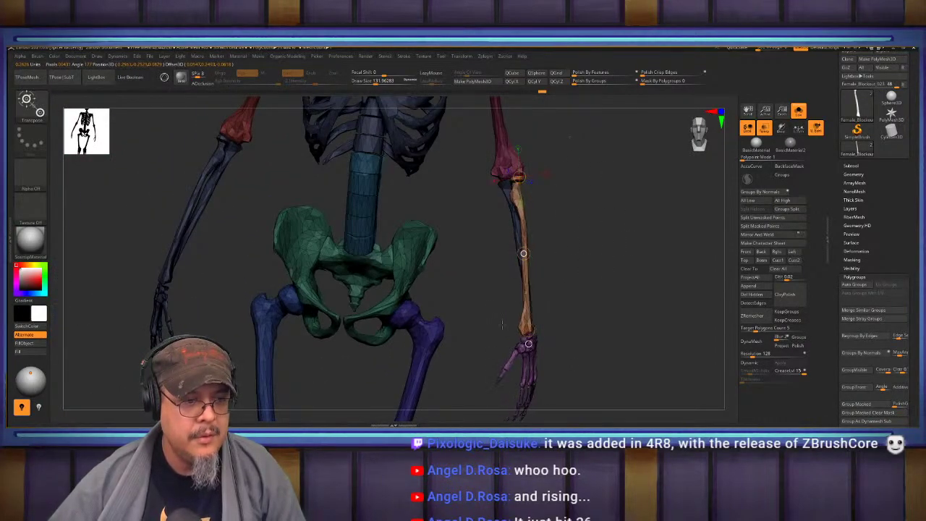
drag(502, 325, 526, 292)
drag(506, 342, 521, 160)
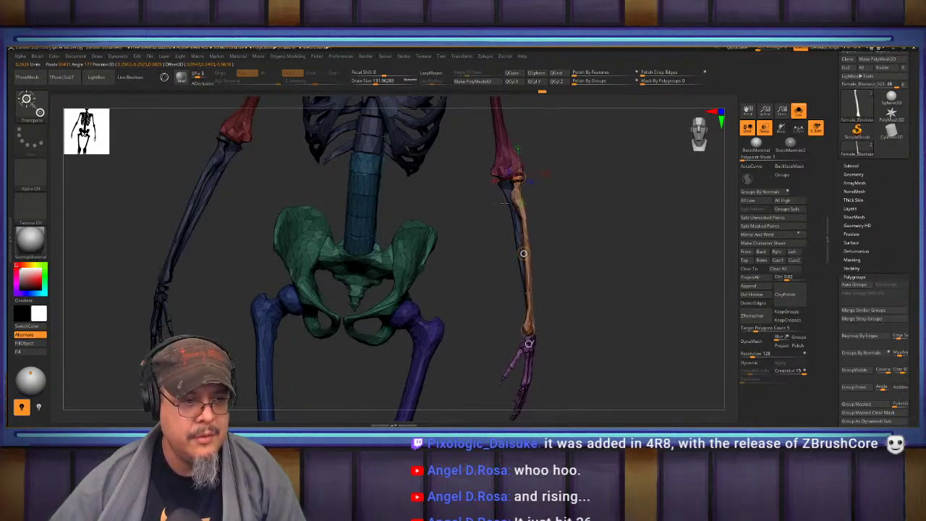
drag(638, 249, 563, 193)
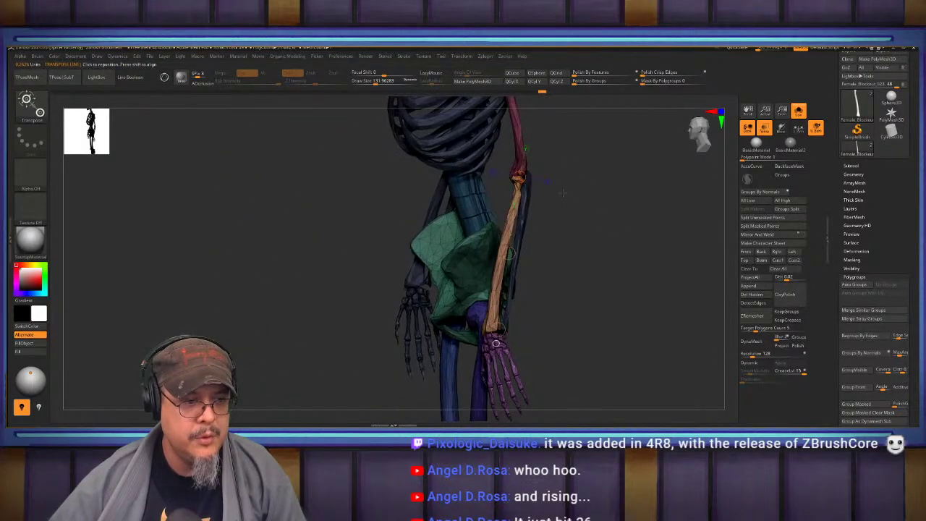
mouse_move(514, 361)
mouse_down()
mouse_move(529, 176)
mouse_move(500, 353)
mouse_up()
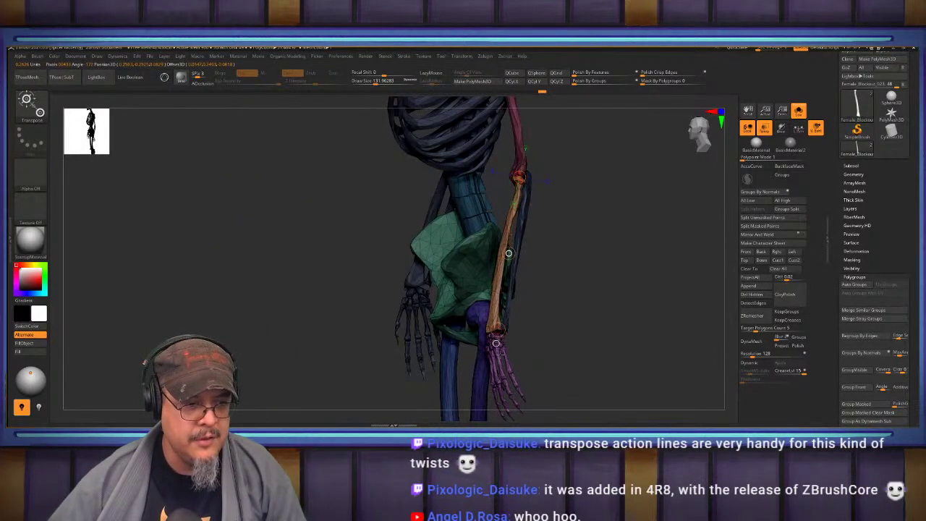
drag(556, 196, 661, 291)
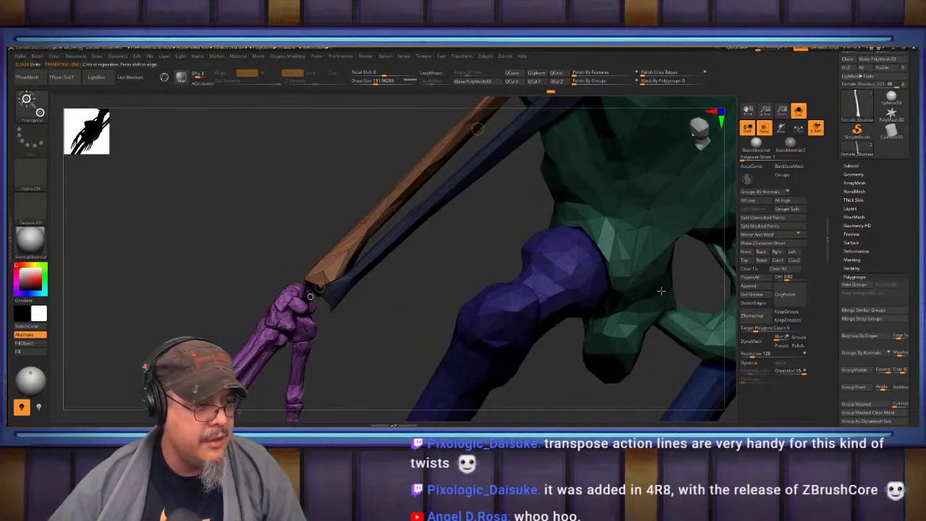
Twist the unmasked left radius and hand further around the Transpose line, and leave Transpose mode to check the full skeleton.
drag(339, 280, 336, 293)
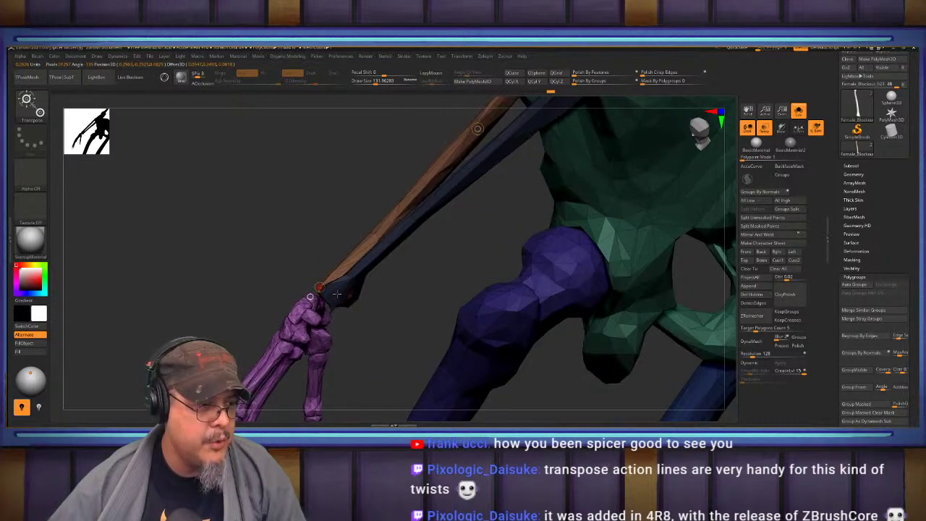
key(q)
drag(300, 217, 544, 247)
key(f)
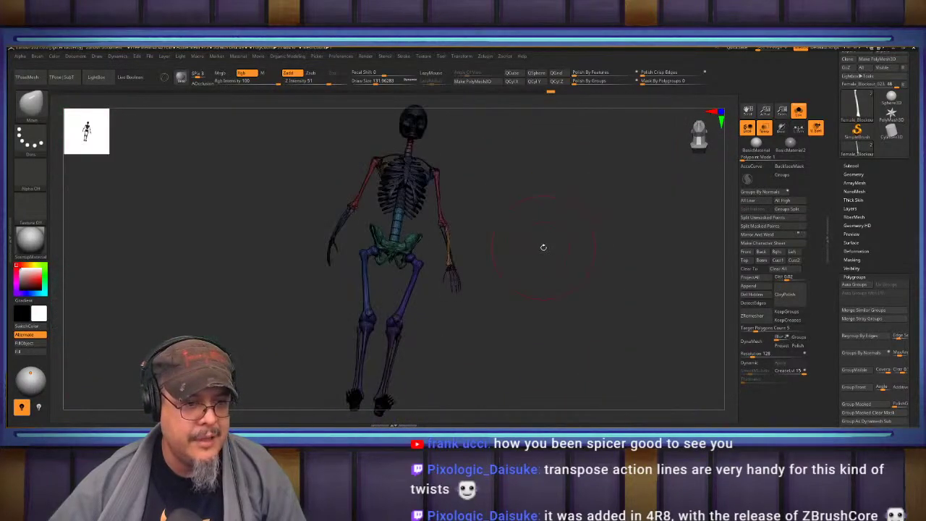
Step back the left forearm twist and show all of the skeleton's bones again.
mouse_move(624, 245)
mouse_down()
mouse_move(542, 222)
mouse_move(587, 238)
mouse_move(598, 254)
mouse_move(593, 218)
mouse_move(598, 233)
mouse_up()
ctrl+click(596, 233)
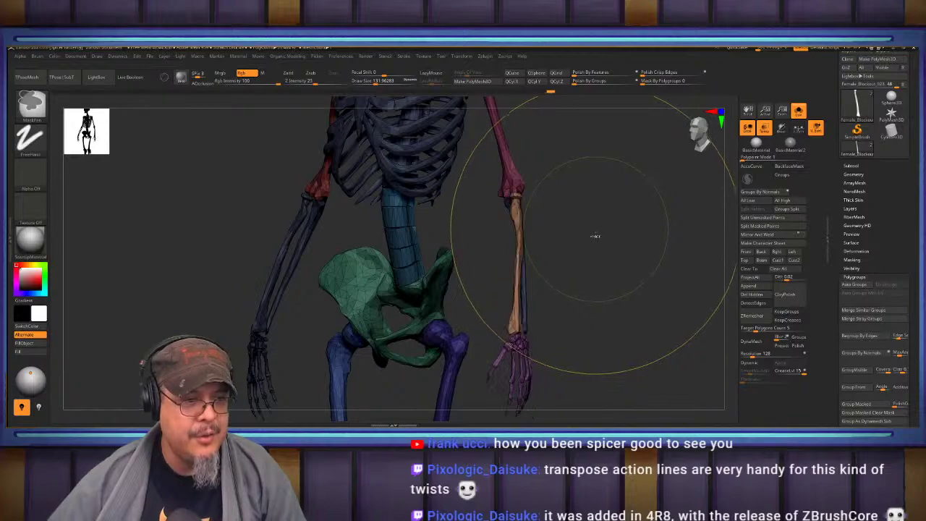
key(ctrl+h)
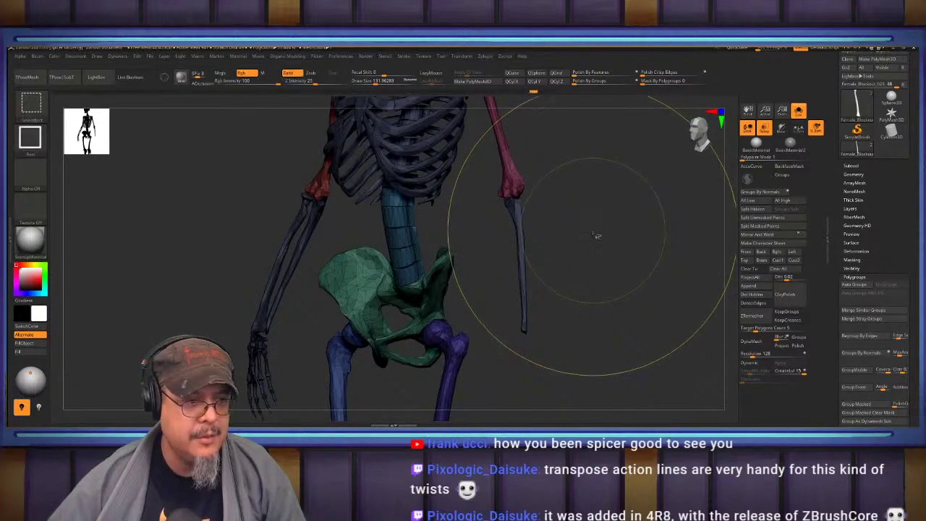
ctrl+shift+click(597, 236)
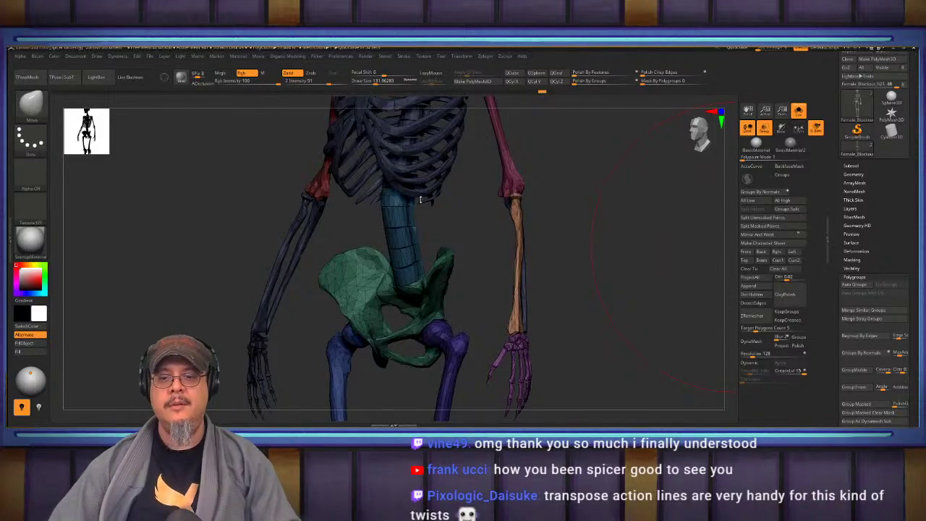
Display the polygroups and isolate the right forearm's radius and ulna.
mouse_move(604, 272)
mouse_down()
mouse_move(630, 265)
mouse_move(614, 265)
mouse_up()
key(shift+f)
key(f)
key(shift+f)
alt+drag(528, 247, 664, 288)
alt+drag(374, 277, 375, 325)
alt+drag(339, 250, 500, 283)
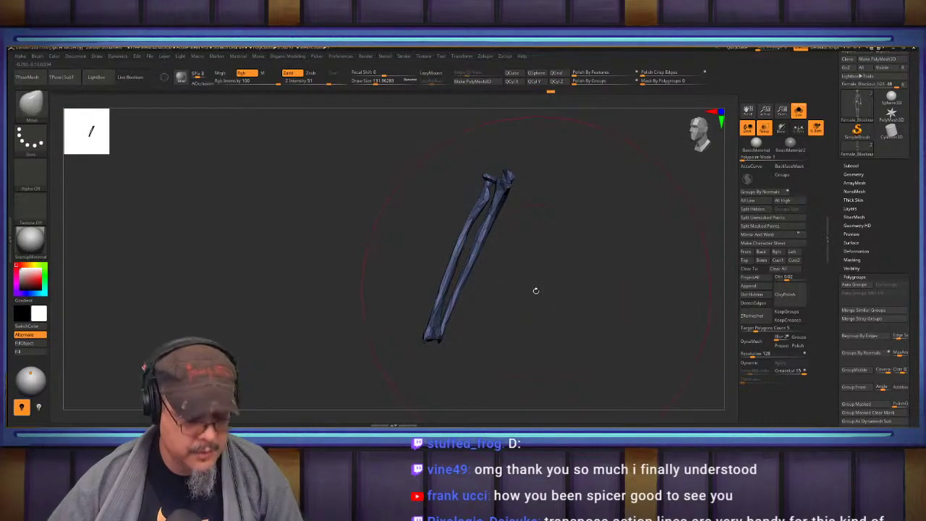
Split the right radius and ulna into separate polygroups and unhide the rest of the skeleton.
key(space)
click(534, 291)
ctrl+shift+click(355, 296)
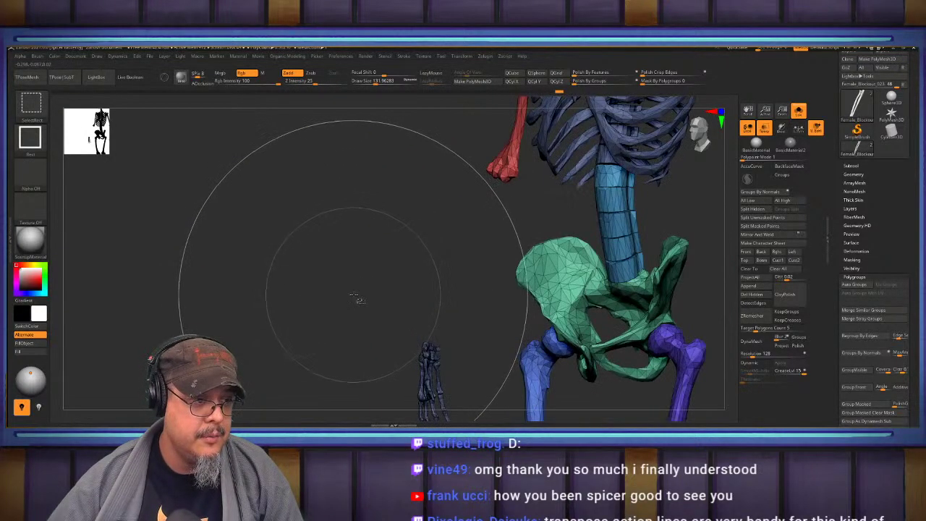
ctrl+shift+drag(354, 296, 356, 301)
ctrl+shift+click(354, 301)
alt+drag(353, 368, 387, 265)
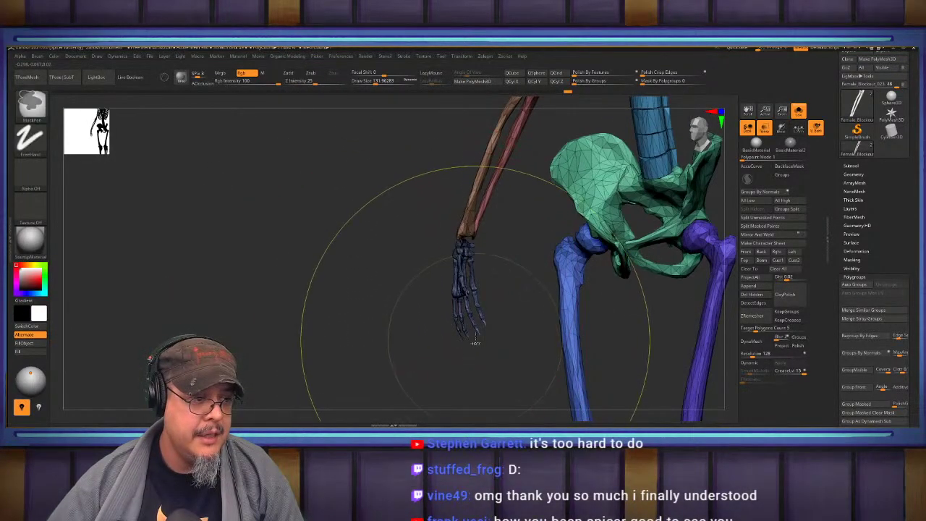
Isolate the bones sharing the right hand's polygroup and give the right hand a polygroup of its own.
ctrl+shift+click(472, 294)
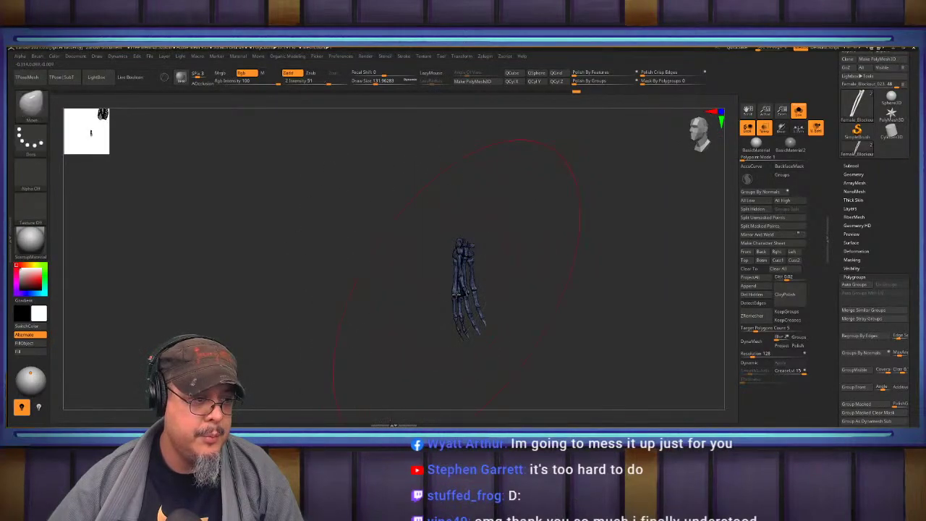
key(d)
key(Escape)
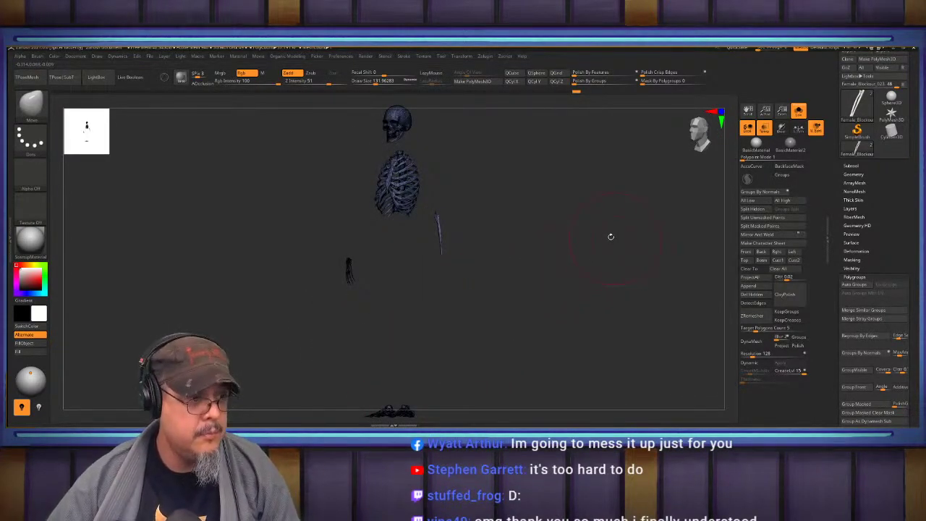
drag(611, 237, 476, 207)
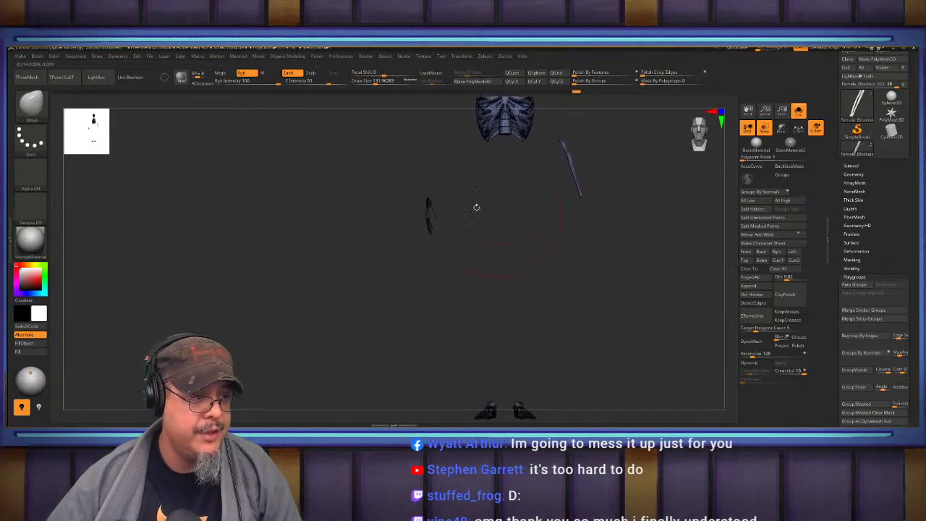
ctrl+drag(387, 170, 467, 274)
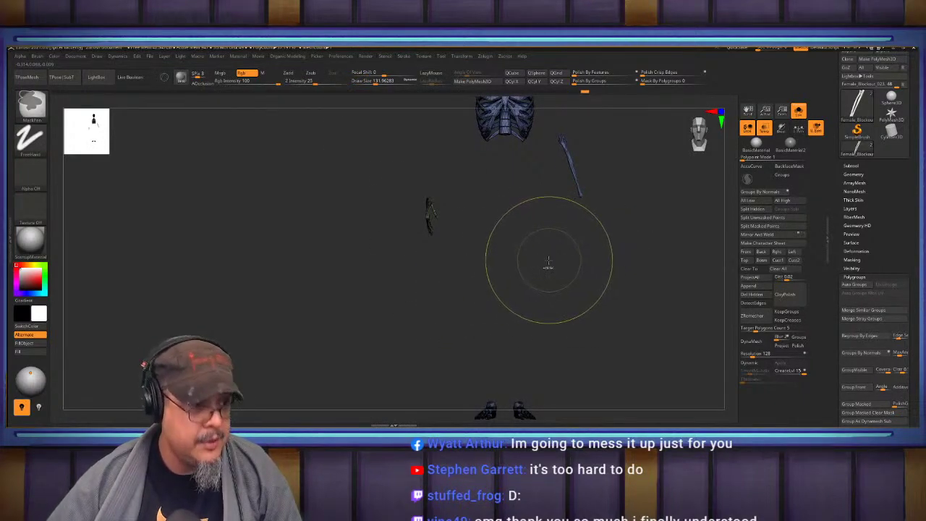
alt+drag(558, 230, 507, 278)
key(ctrl+w)
Mask and polygroup the left ulna, and give each foot its own polygroup the same way.
ctrl+drag(575, 292, 491, 152)
key(ctrl+w)
alt+drag(616, 264, 623, 90)
ctrl+drag(532, 344, 464, 246)
key(ctrl+w)
ctrl+drag(404, 236, 463, 330)
key(ctrl+w)
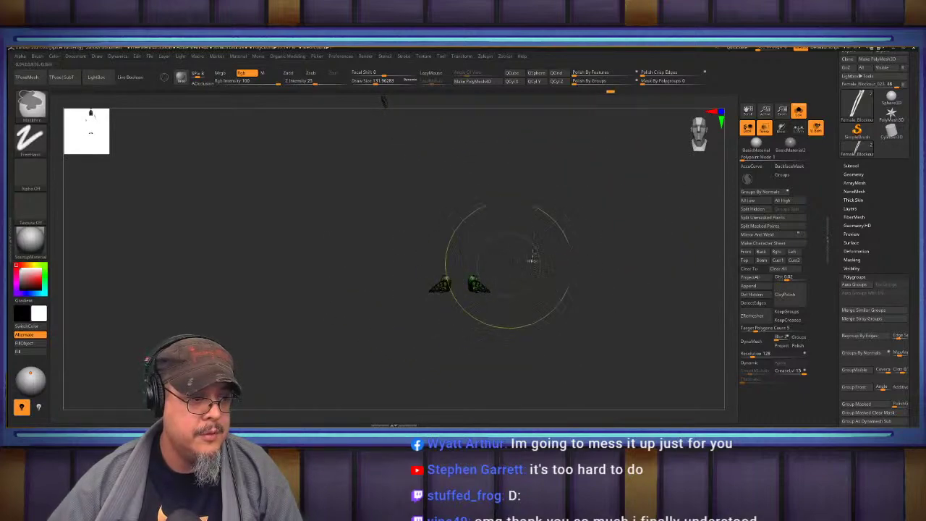
Give the skull its own polygroup and unhide the whole skeleton.
alt+drag(495, 123, 502, 389)
alt+drag(583, 207, 589, 362)
ctrl+drag(427, 132, 532, 253)
key(ctrl+w)
alt+drag(601, 304, 602, 214)
ctrl+shift+click(618, 240)
key(f)
Isolate the bones of both legs with selection rectangles, leaving out the pelvis and upper body.
alt+drag(561, 248, 568, 281)
key(ctrl)
ctrl+shift+drag(581, 376, 472, 167)
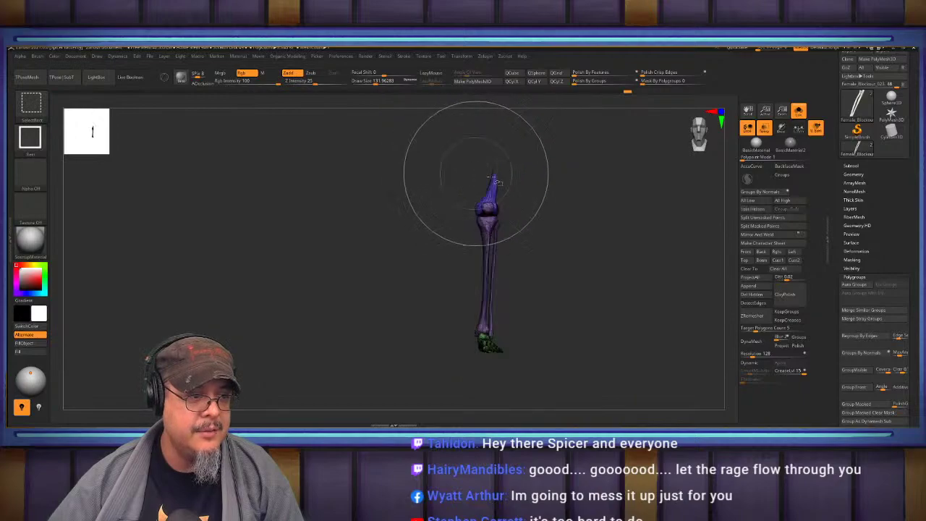
ctrl+shift+click(558, 243)
mouse_move(563, 382)
ctrl+shift+mouse_down()
mouse_move(485, 182)
mouse_move(467, 167)
ctrl+shift+mouse_up()
ctrl+shift+drag(537, 355, 471, 163)
Mask the isolated legs, unhide the rest of the skeleton, and invert the mask so only the legs stay unmasked.
alt+drag(570, 247, 563, 355)
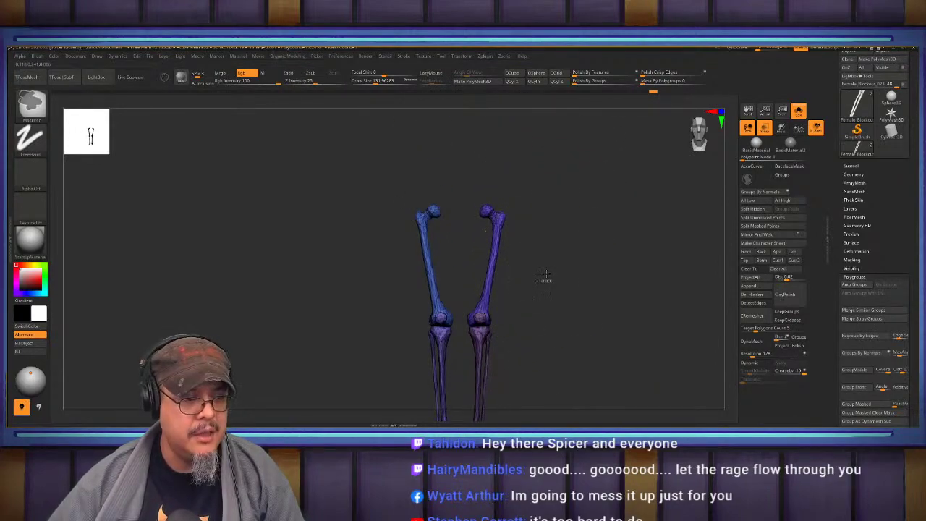
ctrl+shift+click(567, 295)
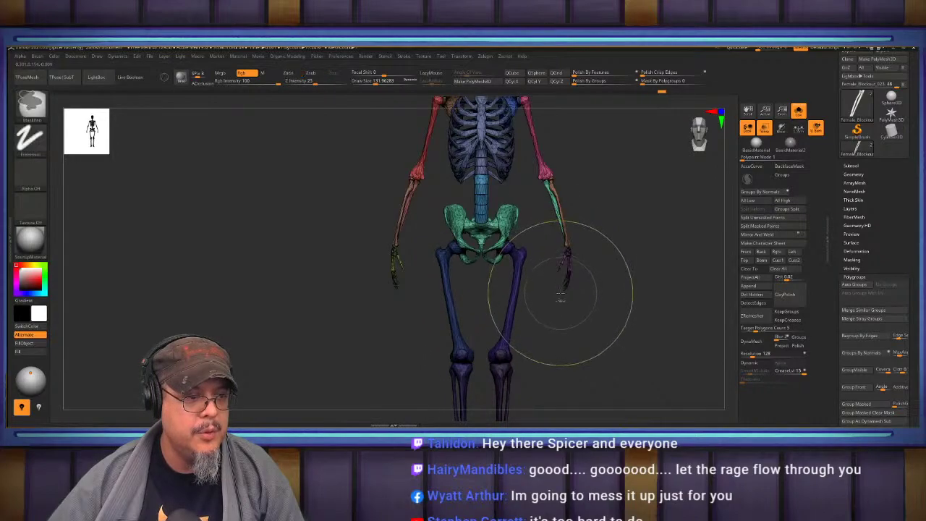
ctrl+click(561, 295)
Undo the trial Transpose adjustment at the left hip and place the Gizmo's pivot on the left femur head.
mouse_move(552, 294)
alt+mouse_down()
mouse_move(564, 340)
mouse_move(564, 329)
alt+mouse_up()
key(w)
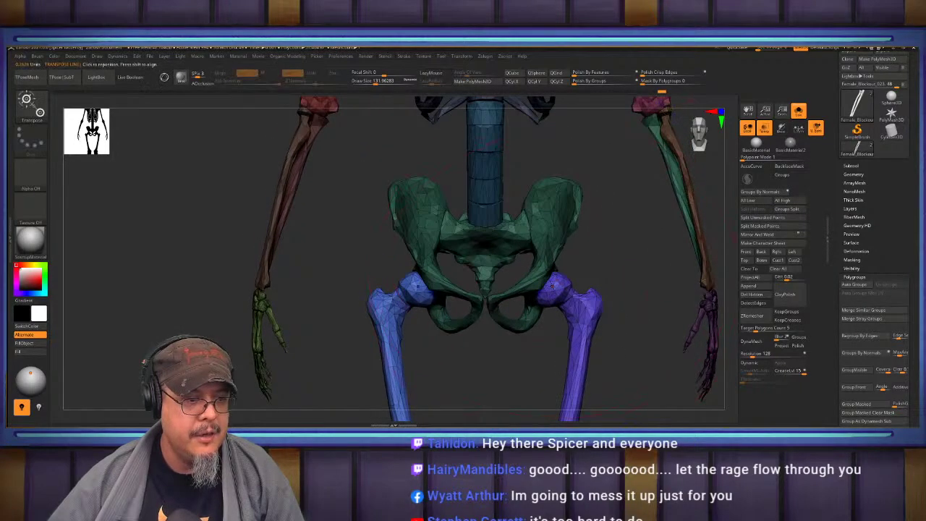
drag(552, 287, 551, 300)
key(ctrl+z)
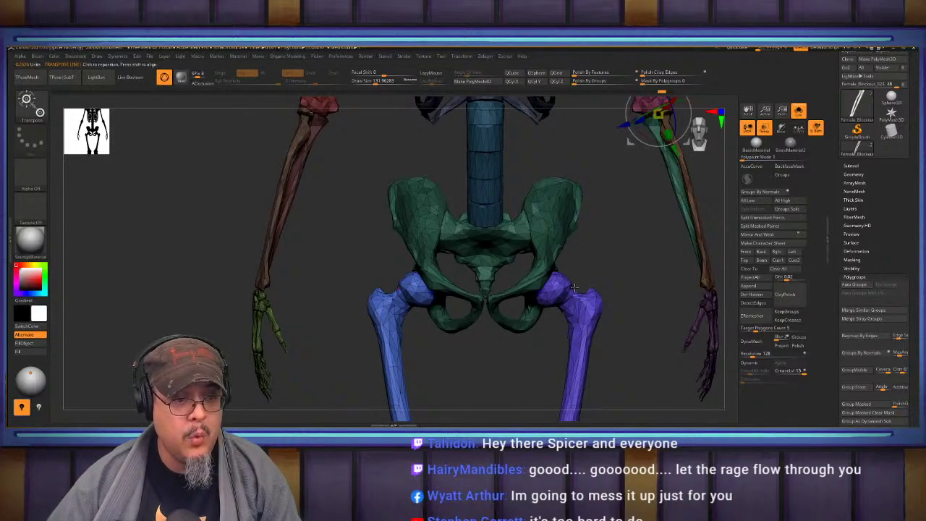
alt+drag(601, 257, 523, 231)
alt+click(544, 233)
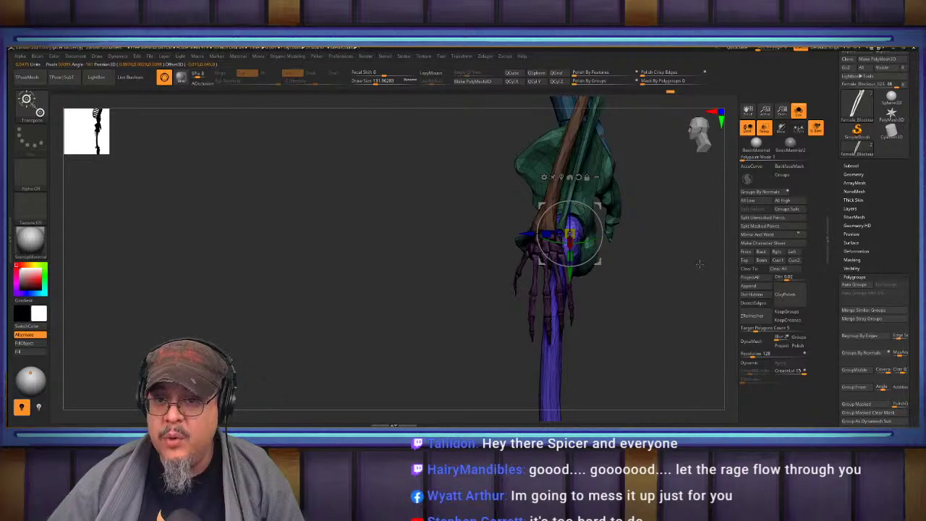
Try rotating the unmasked legs about the hip joint with the Gizmo, checking them from the front and the side.
drag(692, 268, 602, 246)
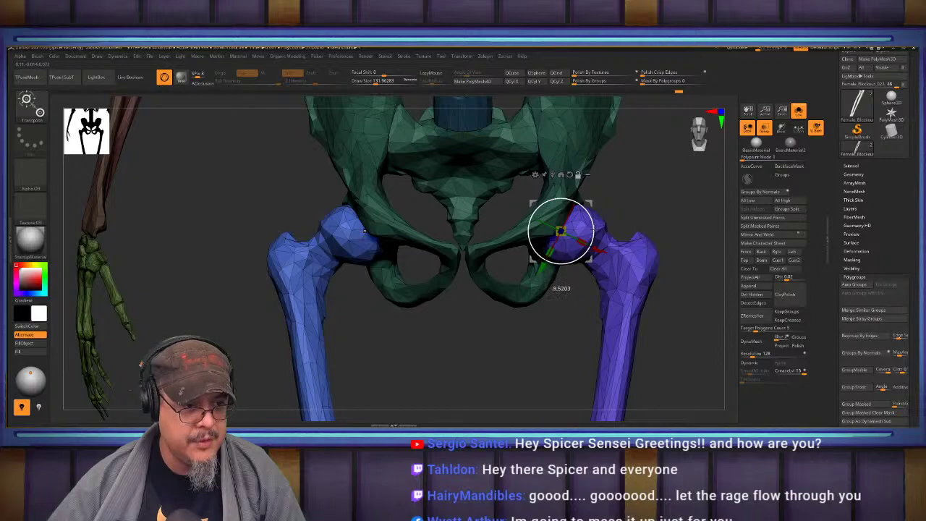
alt+drag(661, 222, 561, 268)
alt+drag(628, 243, 629, 293)
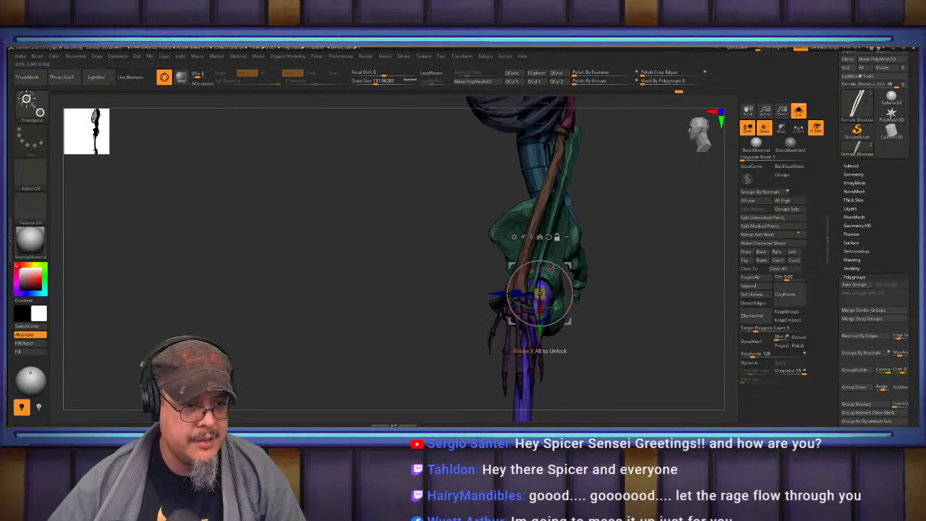
shift+drag(647, 263, 681, 265)
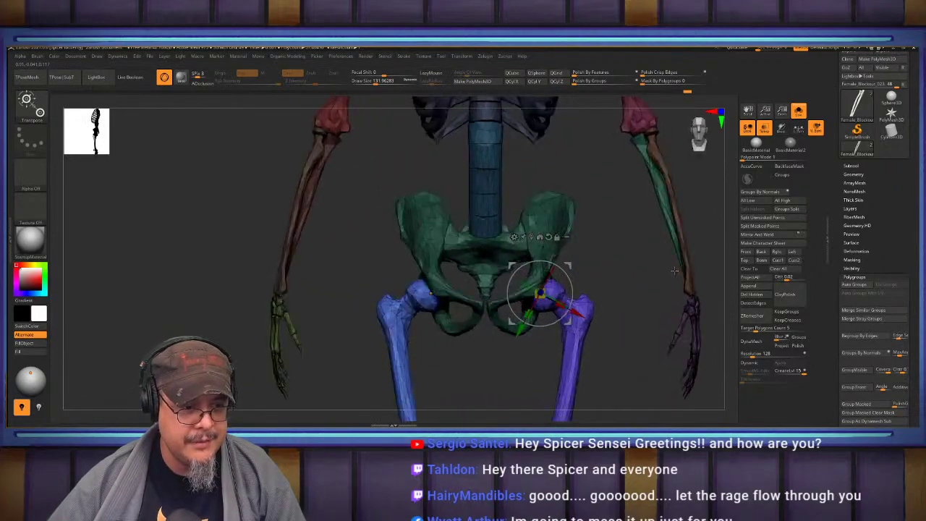
Turn off Solo to show the body mesh and rotate the leg bones outward about the hips from the front.
alt+drag(620, 300, 628, 235)
alt+drag(624, 319, 621, 256)
click(800, 114)
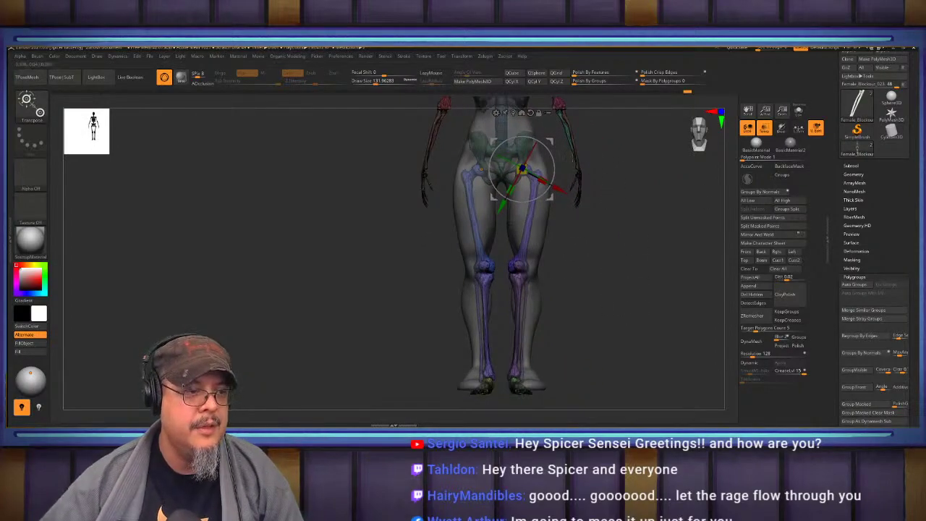
drag(553, 158, 552, 156)
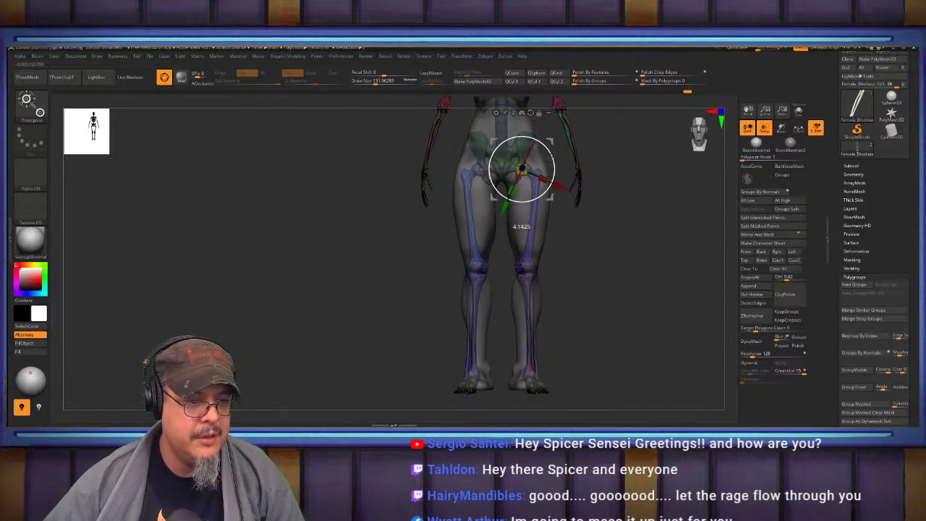
drag(551, 156, 550, 152)
key(q)
Make the body mesh the active subtool, comparing its lower legs with the rotated leg bones.
alt+drag(628, 200, 650, 288)
alt+drag(639, 227, 561, 328)
alt+click(565, 337)
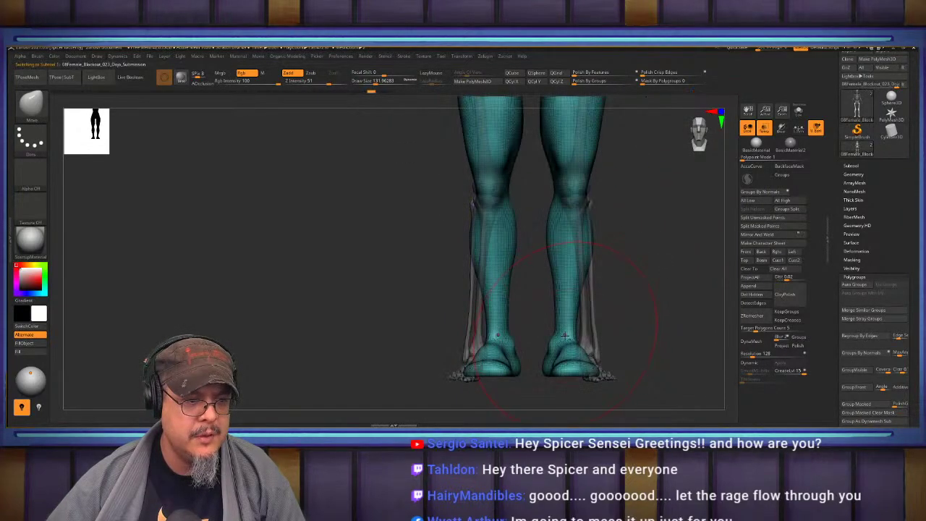
key(ctrl+shift)
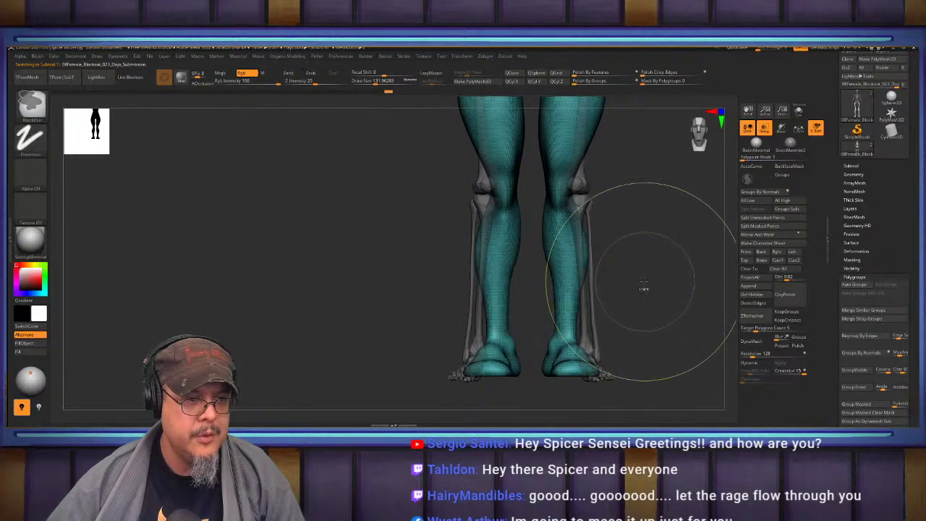
Sculpt strokes along the body's inner thigh and groin with the ClayBuildup brush at a draw size of about 46.
alt+drag(649, 204, 626, 362)
mouse_move(625, 362)
mouse_down()
mouse_move(613, 325)
mouse_move(634, 323)
mouse_move(631, 343)
mouse_move(629, 331)
mouse_move(648, 349)
mouse_move(566, 189)
mouse_up()
key(b)
key(c)
key(b)
key(s)
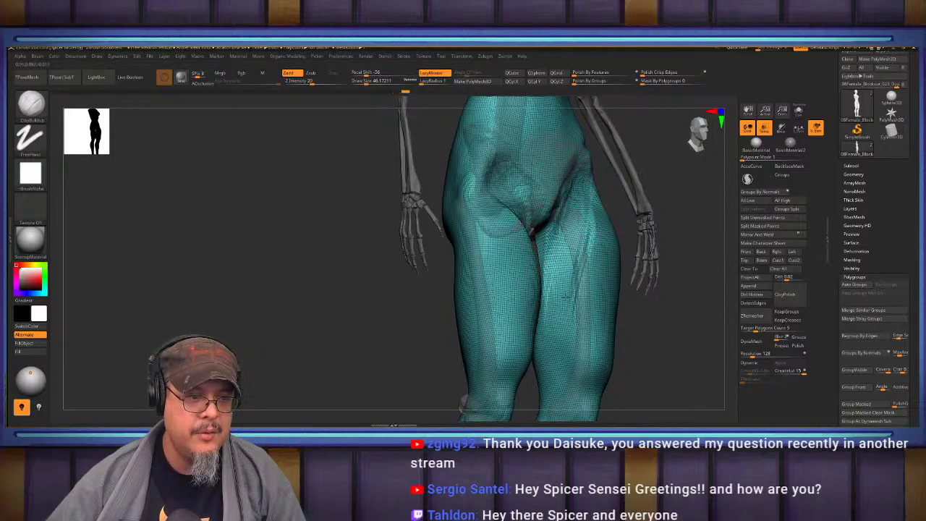
Turn off the polygroup wireframe and smooth the inner-thigh and groin strokes on the body.
key(shift+f)
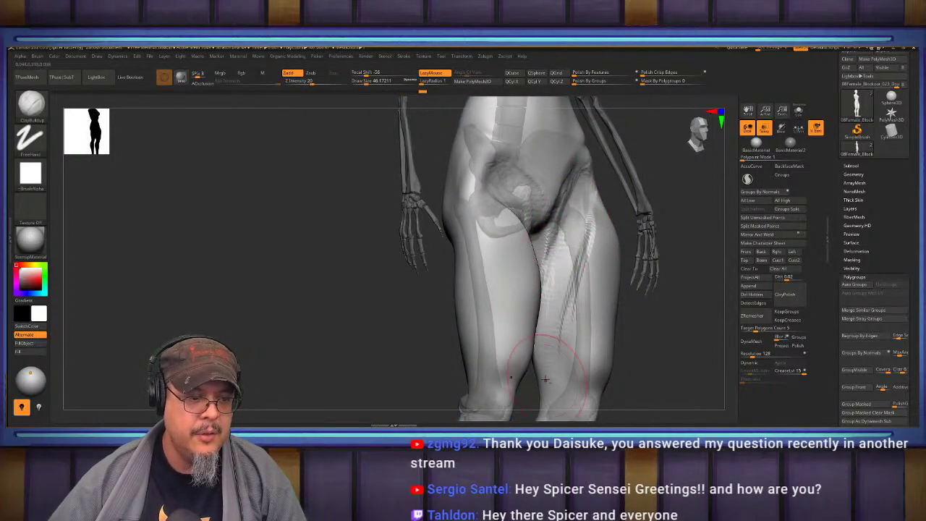
shift+drag(575, 263, 582, 228)
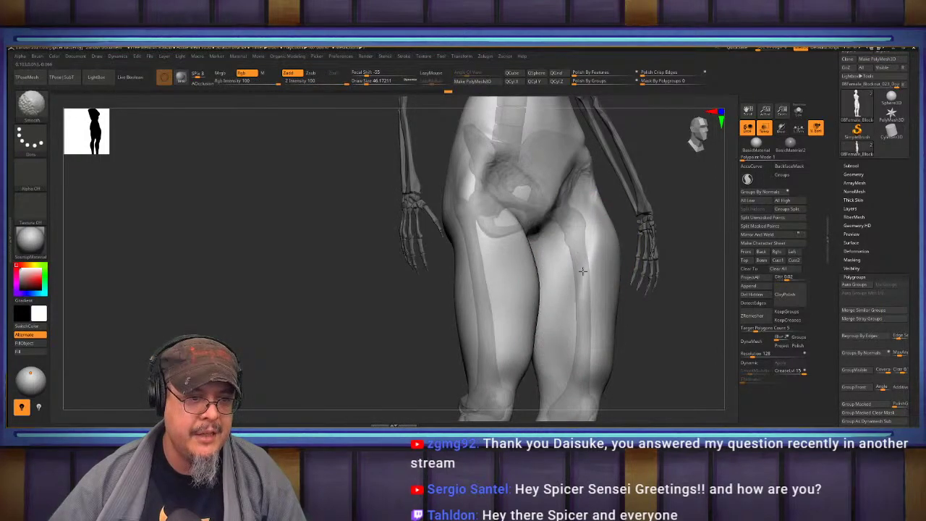
shift+drag(558, 213, 553, 221)
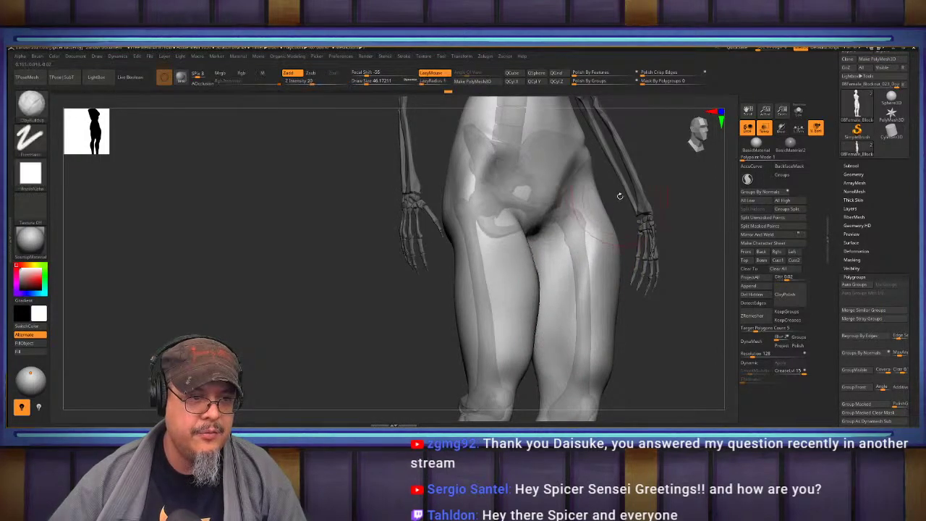
Build up clay over the body's pubic area and lower abdomen from the front.
shift+drag(620, 197, 584, 189)
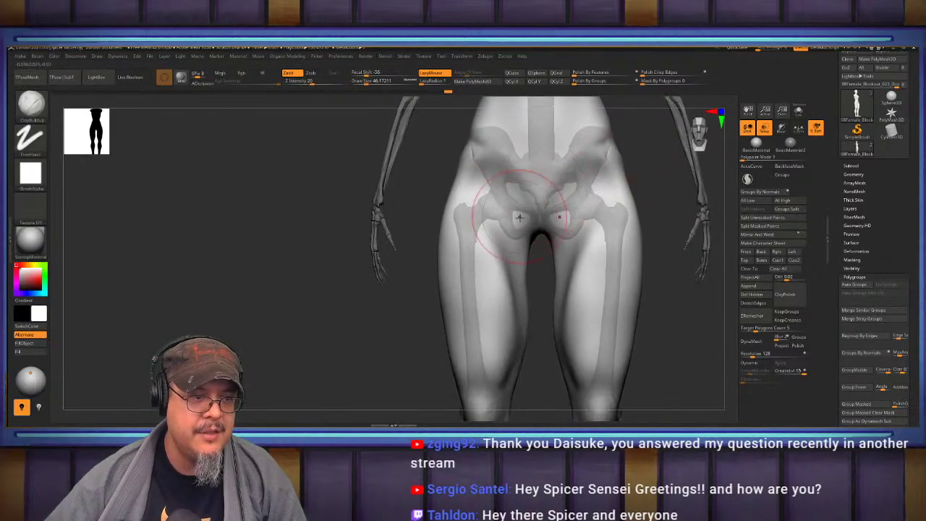
drag(526, 193, 527, 186)
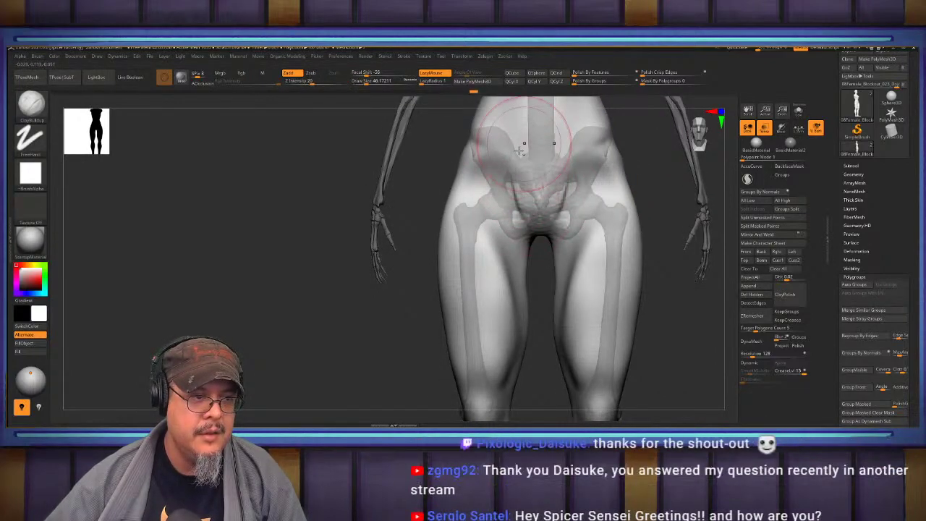
drag(498, 147, 481, 156)
drag(398, 196, 422, 200)
Build up clay down the front of the body's thighs from the hips toward the knees with the ClayBuildup brush.
drag(661, 257, 546, 304)
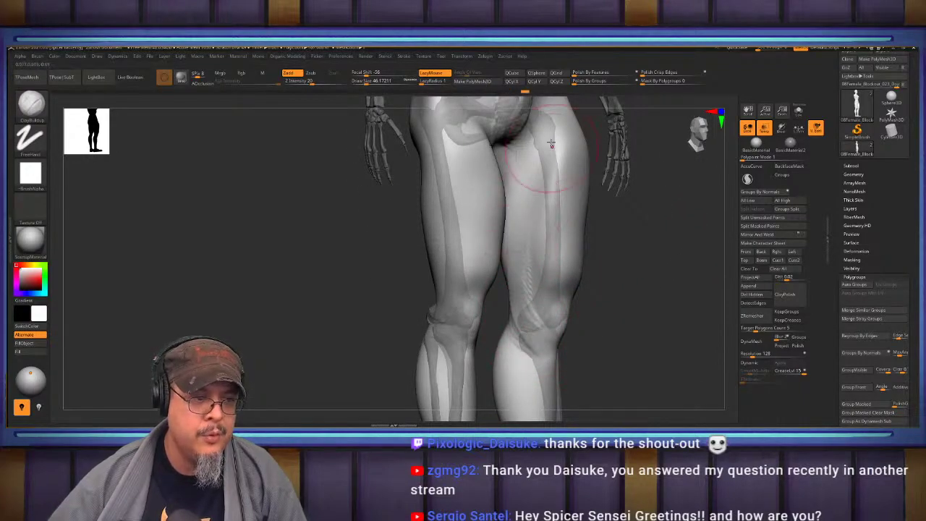
drag(597, 177, 550, 156)
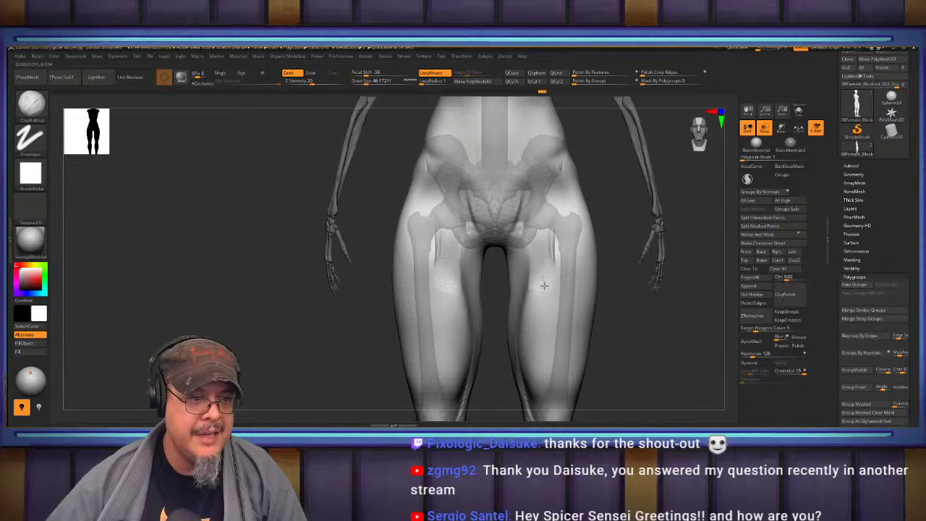
mouse_move(575, 209)
alt+mouse_down()
mouse_move(597, 247)
mouse_move(576, 236)
mouse_move(563, 319)
alt+mouse_up()
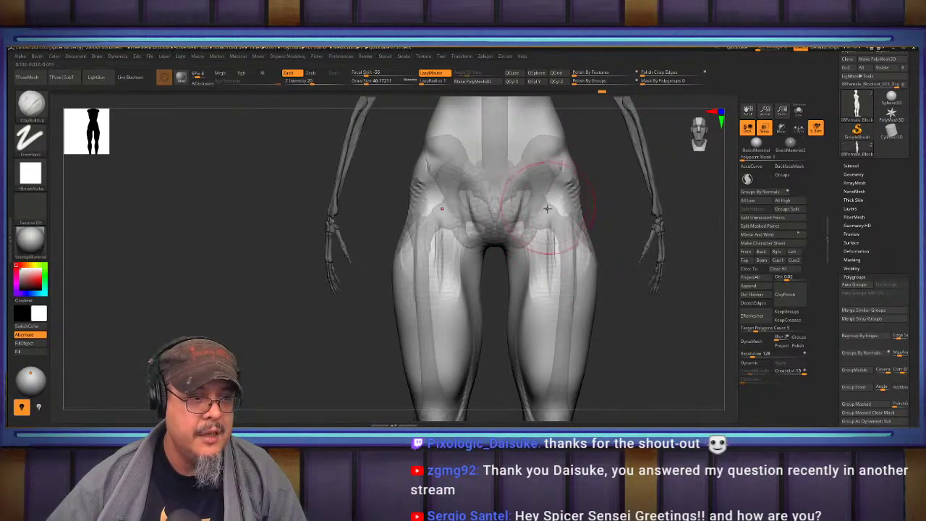
drag(548, 209, 572, 350)
drag(555, 216, 553, 299)
drag(572, 254, 576, 352)
drag(552, 316, 542, 382)
Reduce the ClayBuildup draw size to about 22 and sculpt the kneecaps and the areas around and below them.
mouse_move(629, 406)
alt+mouse_down()
mouse_move(659, 257)
mouse_move(650, 277)
alt+mouse_up()
key(s)
drag(596, 233, 589, 233)
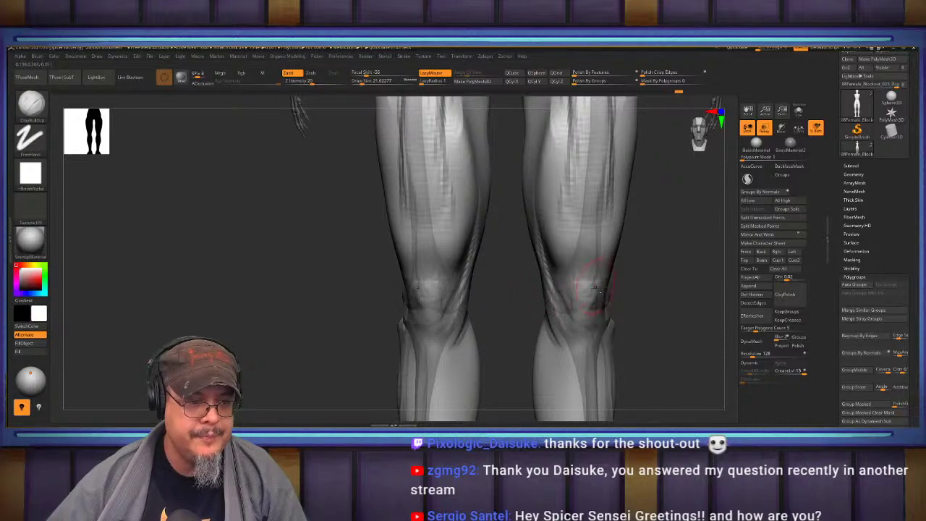
drag(577, 317, 572, 319)
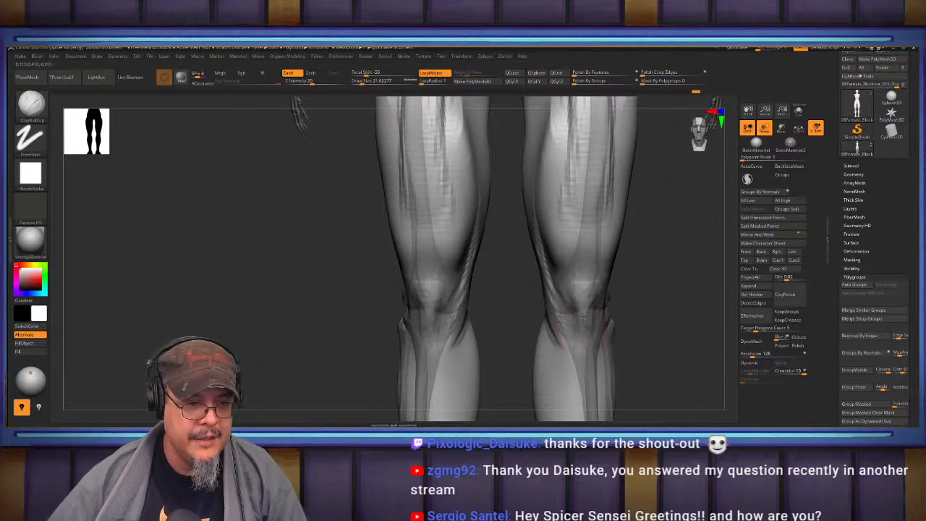
mouse_move(667, 319)
mouse_down()
mouse_move(572, 325)
mouse_move(534, 284)
mouse_move(545, 370)
mouse_move(608, 274)
mouse_move(599, 242)
mouse_up()
mouse_move(608, 273)
mouse_down()
mouse_move(596, 270)
mouse_move(593, 232)
mouse_move(608, 269)
mouse_move(604, 363)
mouse_up()
drag(700, 304, 723, 307)
mouse_move(587, 322)
mouse_down()
mouse_move(585, 382)
mouse_move(637, 288)
mouse_up()
mouse_move(607, 332)
mouse_down()
mouse_move(608, 378)
mouse_move(583, 415)
mouse_up()
mouse_move(597, 378)
mouse_down()
mouse_move(596, 409)
mouse_move(610, 351)
mouse_up()
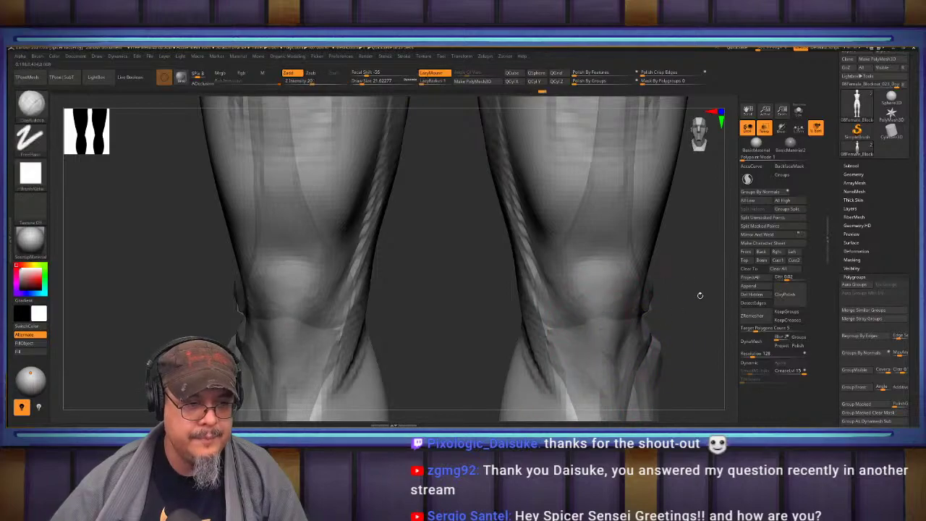
Sculpt the lower quadriceps just above the kneecaps, rounding off the inner edge of the muscle.
mouse_move(699, 294)
alt+mouse_down()
mouse_move(668, 386)
mouse_move(668, 352)
mouse_move(699, 251)
mouse_move(689, 292)
mouse_move(630, 271)
alt+mouse_up()
drag(568, 277, 572, 365)
drag(579, 326, 563, 384)
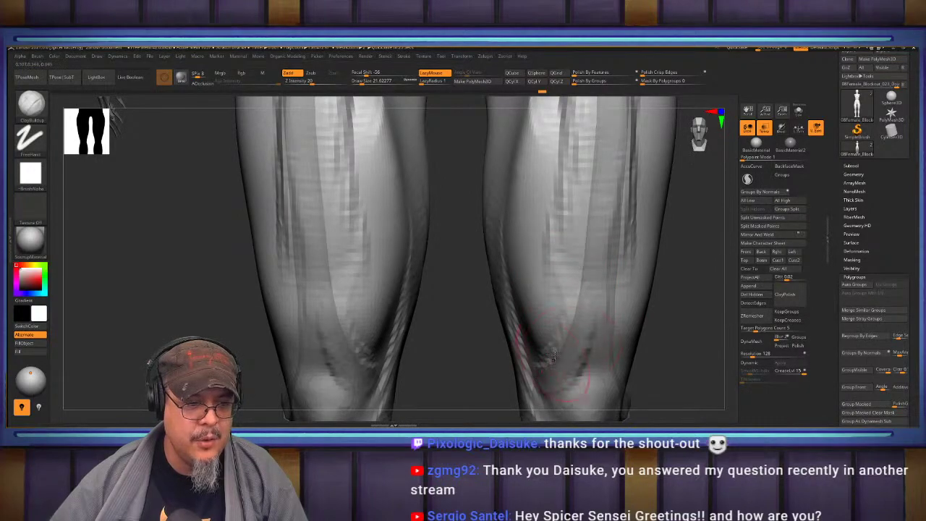
mouse_move(545, 345)
mouse_down()
mouse_move(535, 375)
mouse_move(546, 379)
mouse_up()
drag(523, 333, 534, 370)
Add clay strokes along the inner side of the thigh, from above the knee up toward mid-thigh.
mouse_move(687, 338)
mouse_down()
mouse_move(651, 334)
mouse_move(696, 339)
mouse_up()
drag(527, 312, 507, 362)
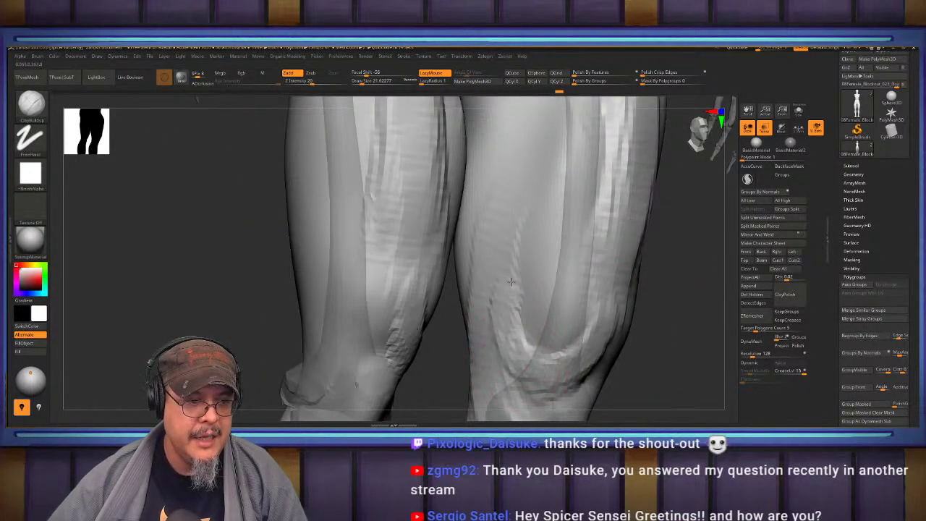
mouse_move(513, 293)
mouse_down()
mouse_move(534, 235)
mouse_move(586, 174)
mouse_move(603, 307)
mouse_up()
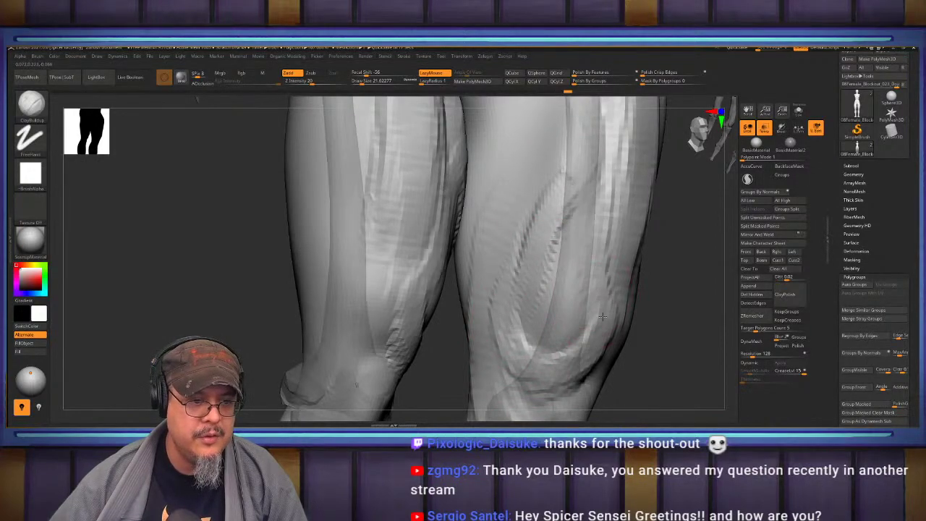
drag(590, 257, 607, 339)
mouse_move(529, 296)
mouse_down()
mouse_move(509, 180)
mouse_move(526, 138)
mouse_up()
drag(500, 182, 489, 145)
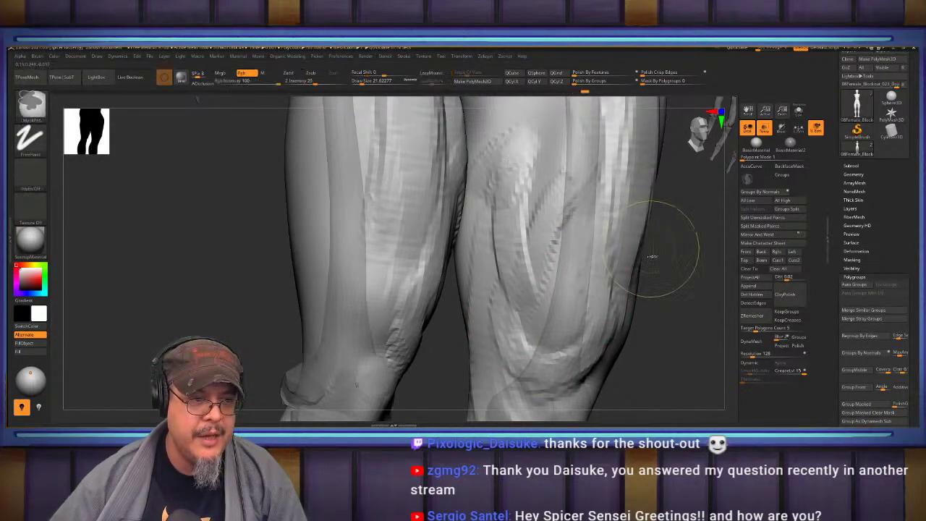
drag(654, 256, 691, 254)
Reshape the upper thigh's front contour in side view using the Move brush at a draw size of about 97.
mouse_move(633, 310)
alt+mouse_down()
mouse_move(650, 269)
mouse_move(618, 256)
mouse_move(630, 302)
alt+mouse_up()
key(b)
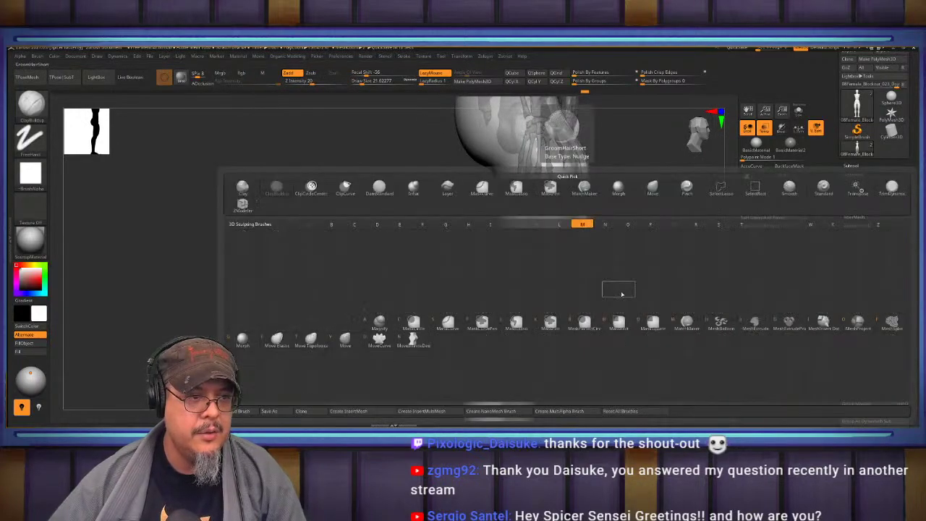
key(m)
key(v)
mouse_move(648, 264)
alt+mouse_down()
mouse_move(664, 290)
mouse_move(673, 276)
mouse_move(655, 229)
alt+mouse_up()
key(s)
key(s)
drag(597, 248, 576, 272)
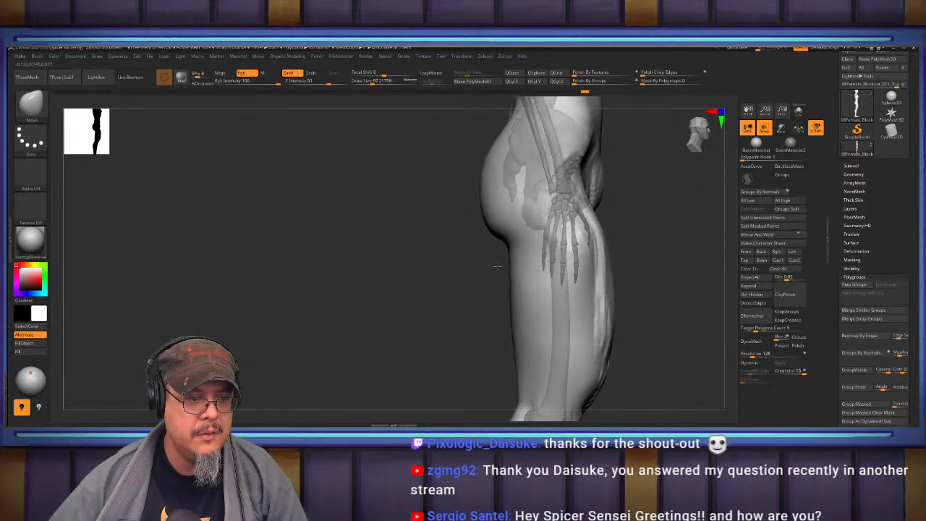
Reduce the Move brush's draw size to about 68 and fill out the back contour of the thigh above the knee.
alt+drag(517, 369, 503, 272)
key(s)
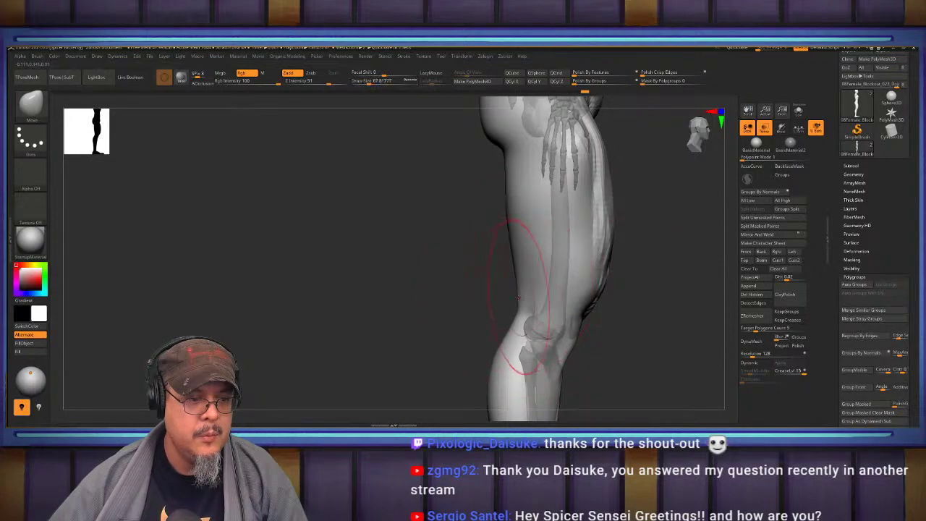
drag(501, 236, 617, 241)
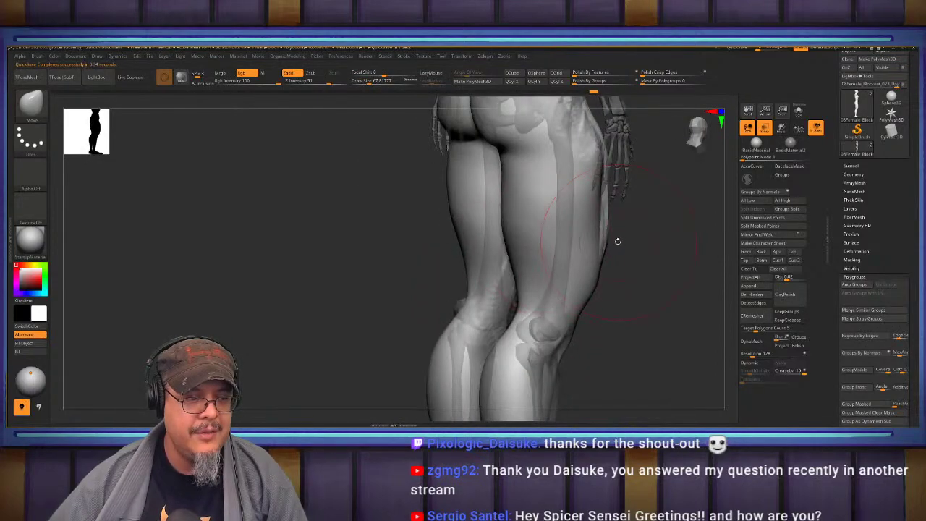
drag(676, 250, 528, 219)
alt+drag(529, 219, 537, 273)
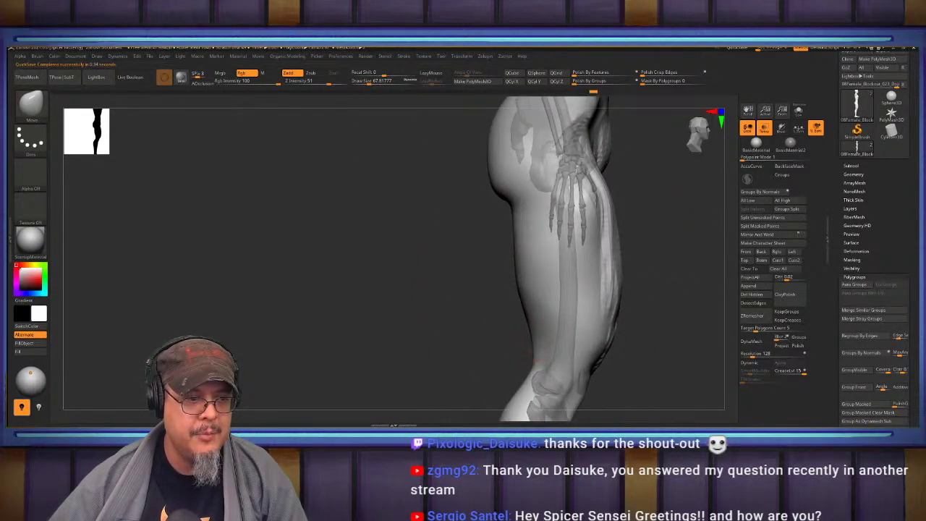
drag(533, 369, 526, 366)
Mask the body above the knees and reposition the unmasked lower legs over the leg bones.
mouse_move(662, 322)
alt+mouse_down()
mouse_move(673, 265)
mouse_move(716, 265)
alt+mouse_up()
drag(568, 304, 562, 291)
alt+drag(619, 332, 540, 360)
key(w)
alt+drag(643, 355, 637, 273)
drag(570, 251, 571, 245)
key(q)
drag(647, 273, 702, 271)
alt+drag(659, 291, 630, 252)
Fit the heel and foot to the foot bones with the Move Infinite Depth brush, starting at a draw size of about 124.
key(b)
key(m)
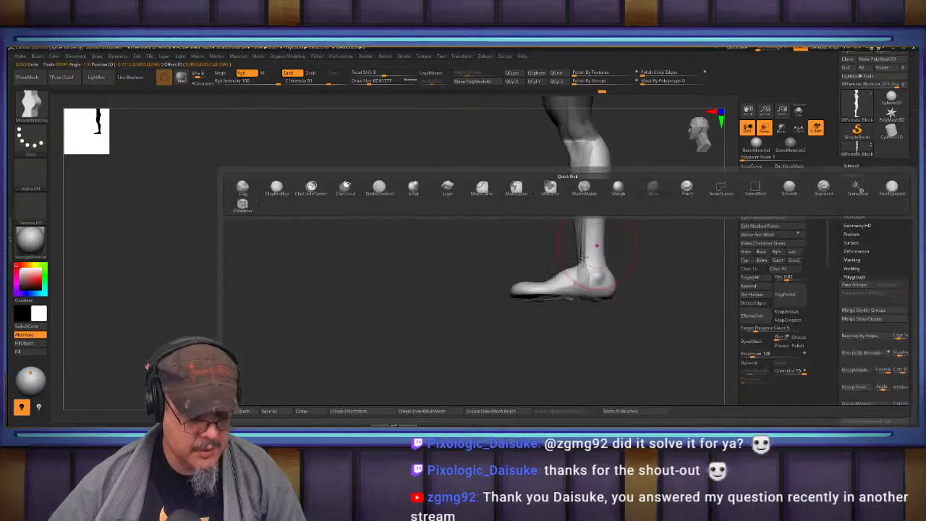
key(i)
key(bracketright)
key(bracketright)
key(bracketright)
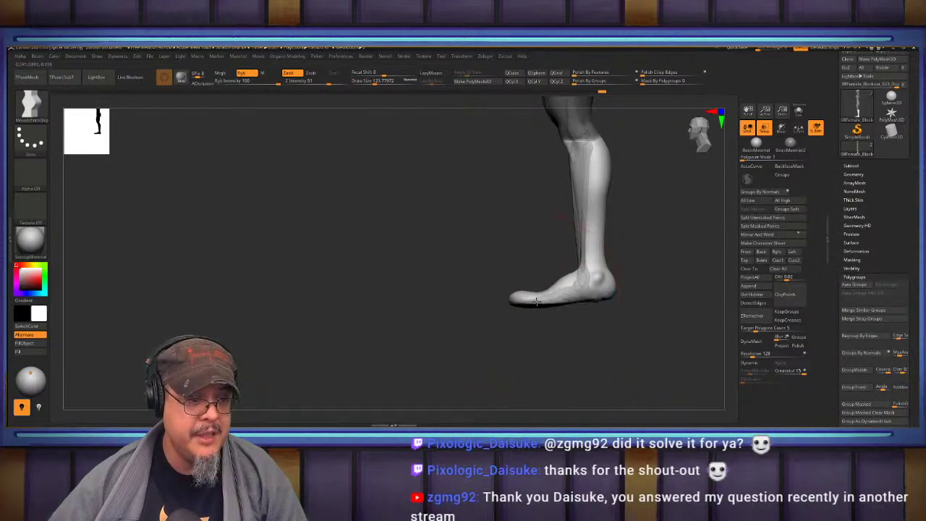
drag(604, 290, 598, 296)
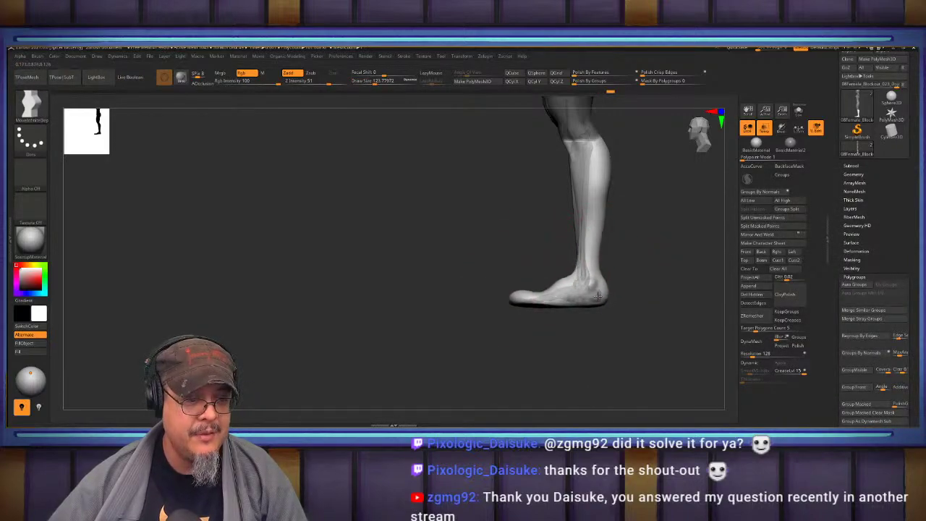
key(s)
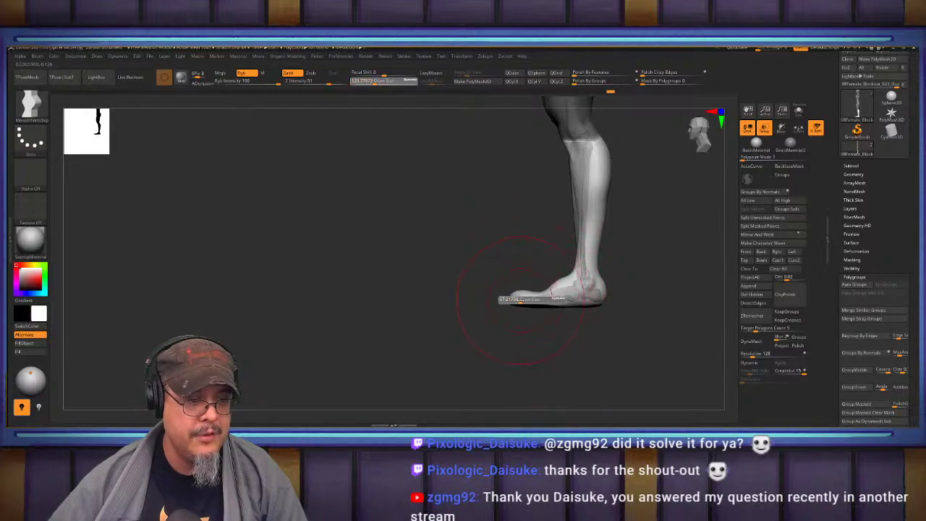
mouse_move(520, 300)
mouse_down()
mouse_move(539, 293)
mouse_move(552, 307)
mouse_up()
Undo the bulge pulled out of the calf and reshape the calf's contour in side view.
mouse_move(647, 248)
mouse_down()
mouse_move(614, 370)
mouse_move(560, 339)
mouse_move(582, 327)
mouse_up()
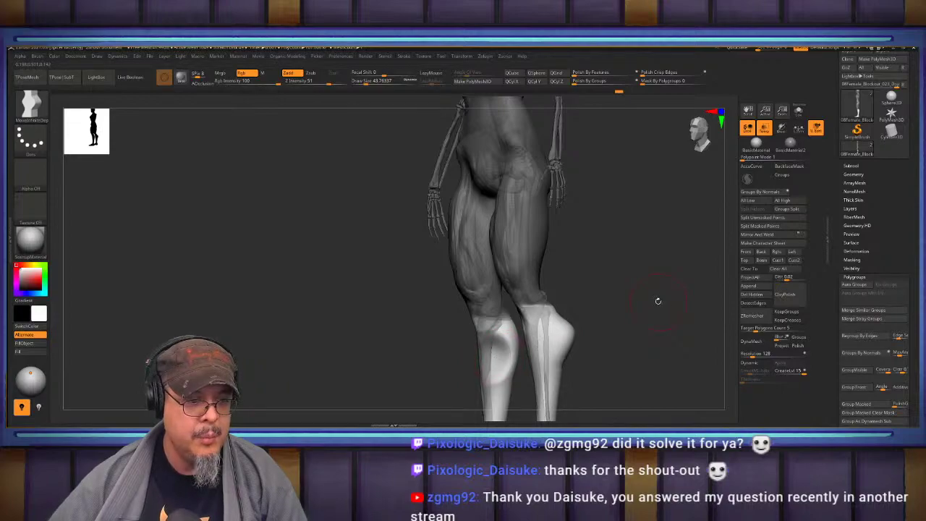
key(ctrl+z)
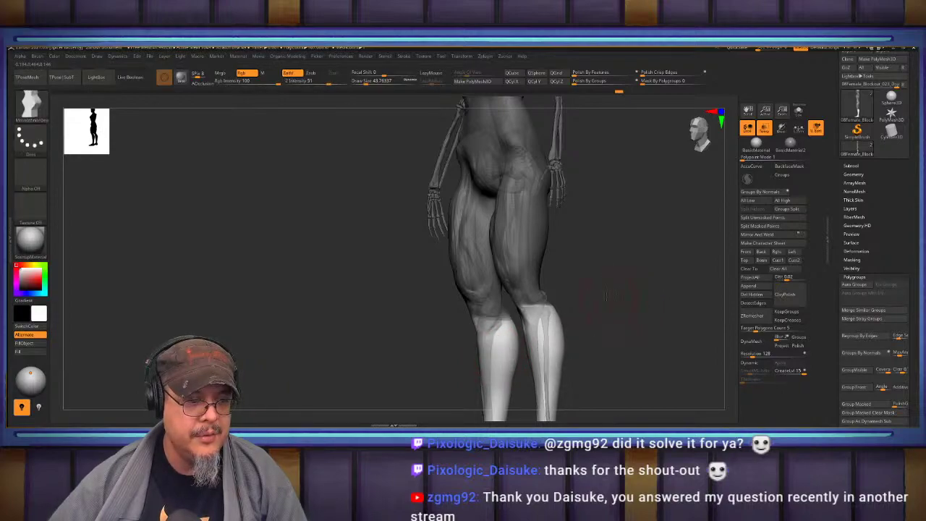
mouse_move(616, 308)
shift+mouse_down()
mouse_move(630, 338)
mouse_move(579, 304)
shift+mouse_up()
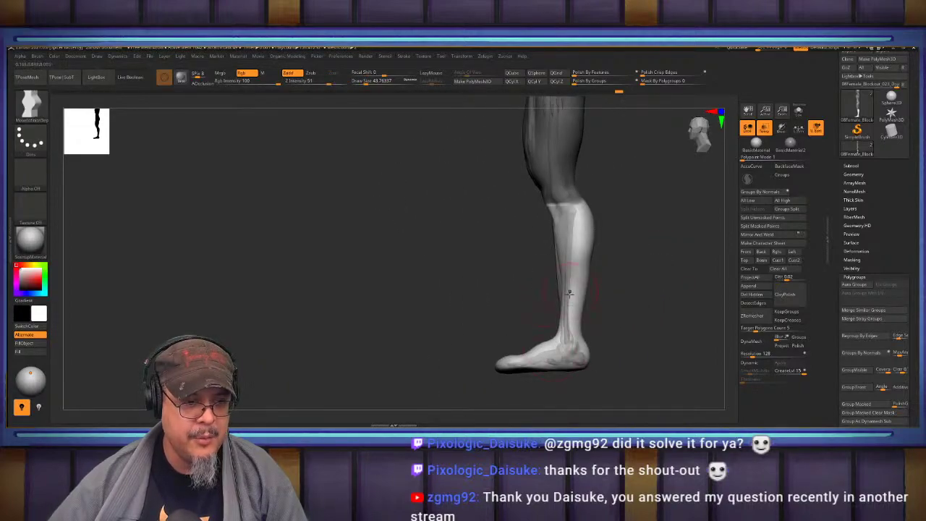
alt+drag(667, 262, 670, 283)
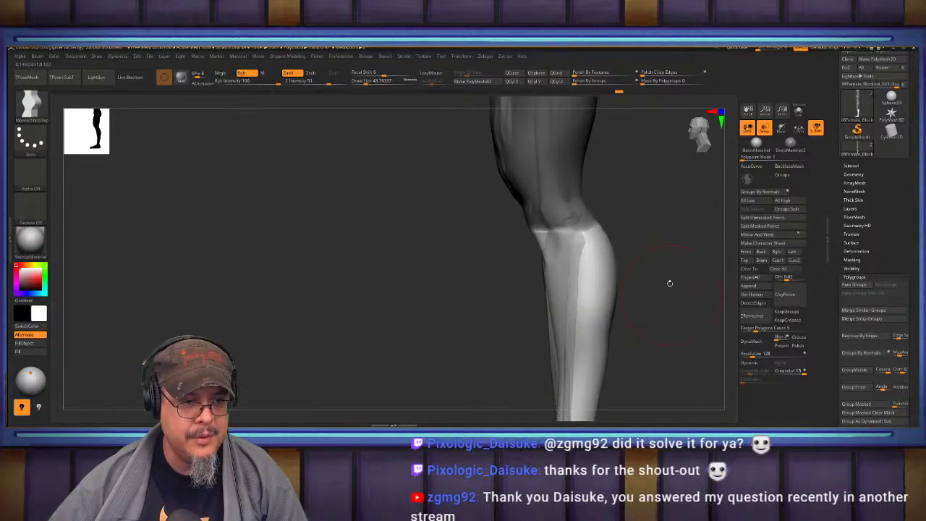
alt+drag(655, 199, 651, 343)
Adjust the front contour of the thigh with the Move brush at a draw size of about 49 and smooth its clay strokes.
mouse_move(648, 296)
mouse_down()
mouse_move(641, 283)
mouse_move(656, 323)
mouse_move(668, 323)
mouse_move(626, 276)
mouse_move(642, 338)
mouse_up()
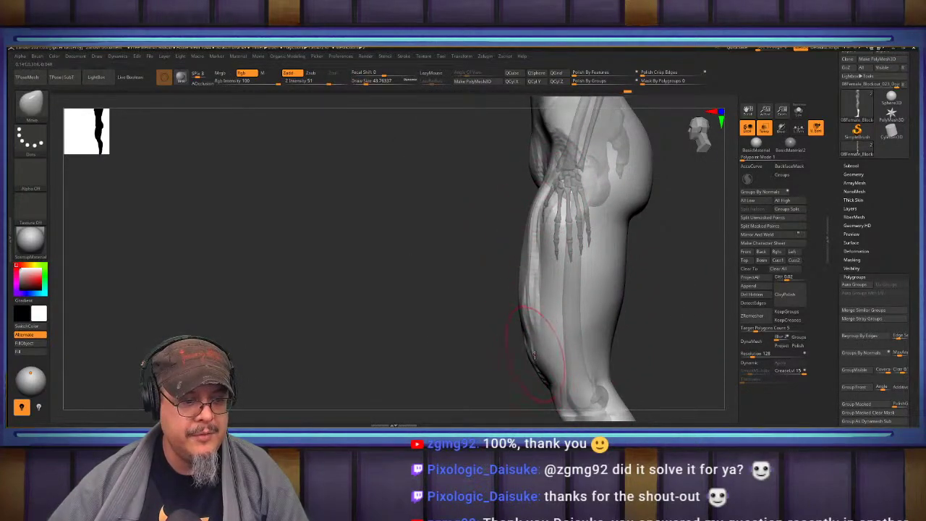
key(s)
drag(534, 356, 538, 355)
shift+drag(537, 308, 531, 290)
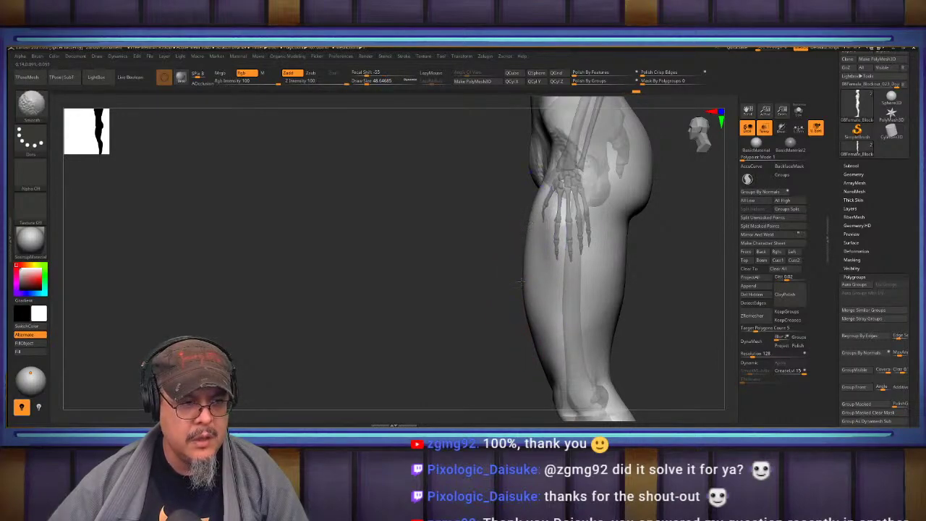
shift+drag(534, 318, 535, 356)
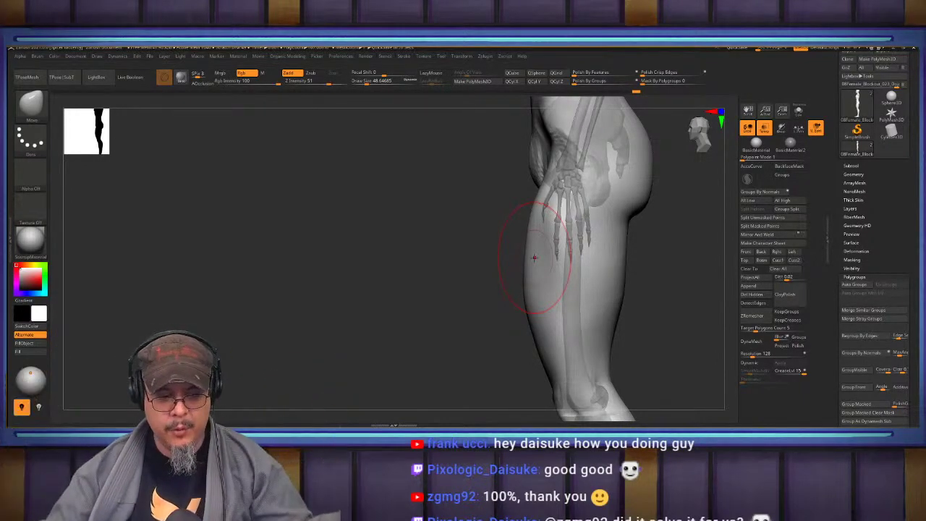
Add volume to the upper inner thigh with the ClayBuildup brush at a draw size of about 27.
mouse_move(661, 287)
shift+mouse_down()
mouse_move(619, 303)
mouse_move(477, 284)
shift+mouse_up()
key(s)
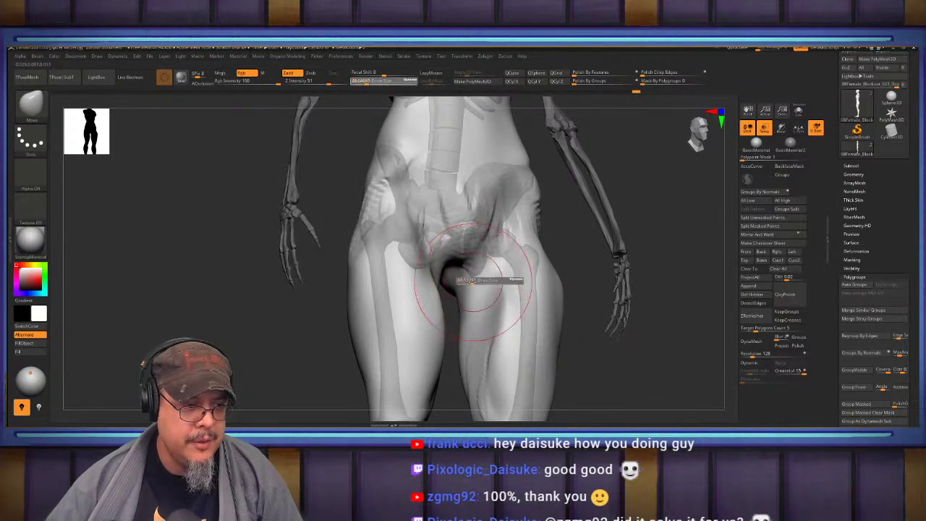
key(b)
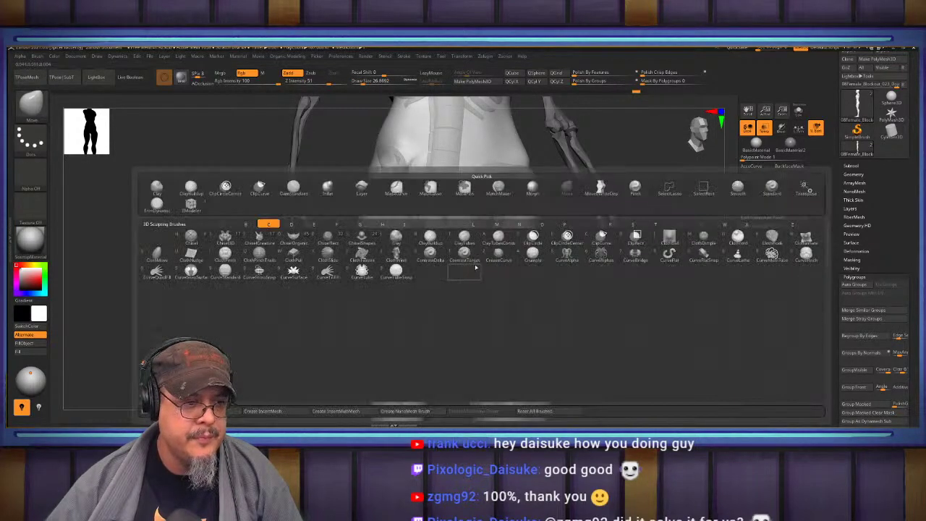
key(b)
drag(474, 322, 466, 376)
Build up clay on the back of the inner thighs just beneath the buttocks.
mouse_move(702, 297)
shift+mouse_down()
mouse_move(646, 286)
mouse_move(639, 245)
shift+mouse_up()
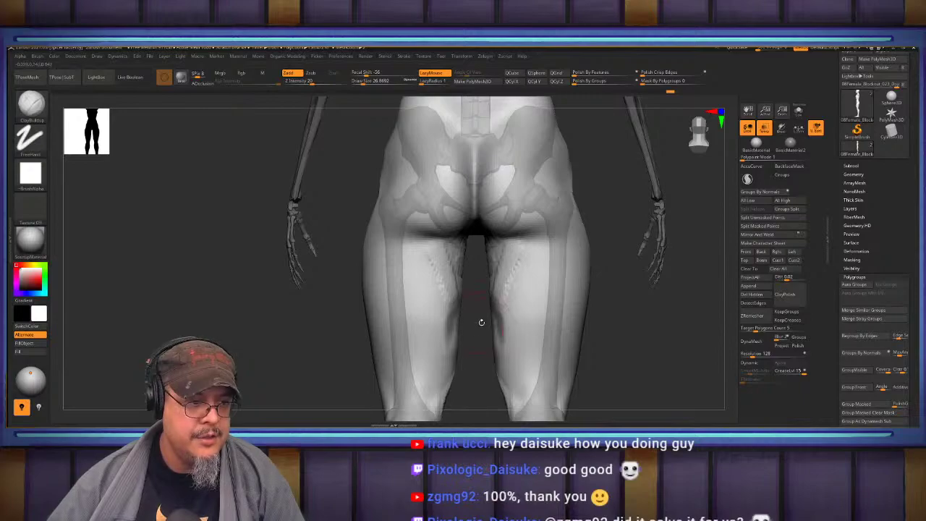
drag(482, 322, 510, 224)
drag(611, 313, 649, 303)
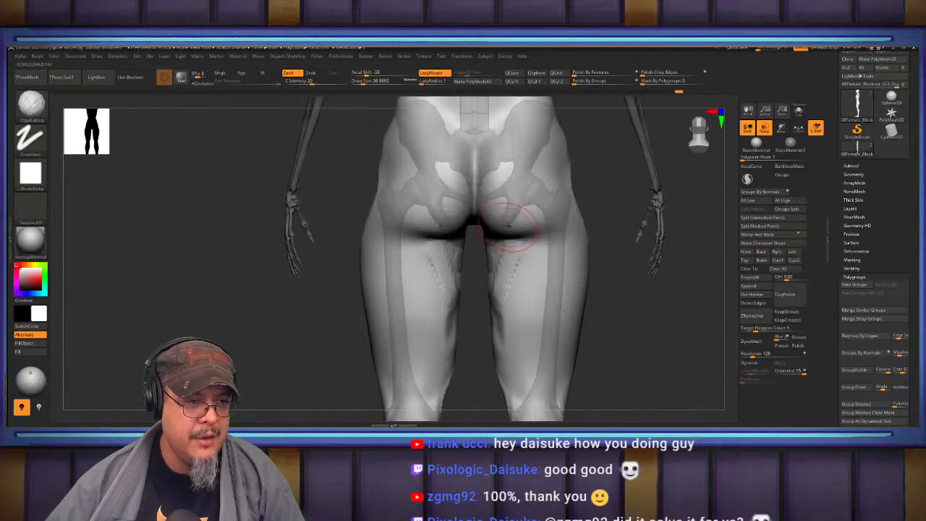
drag(514, 264, 508, 253)
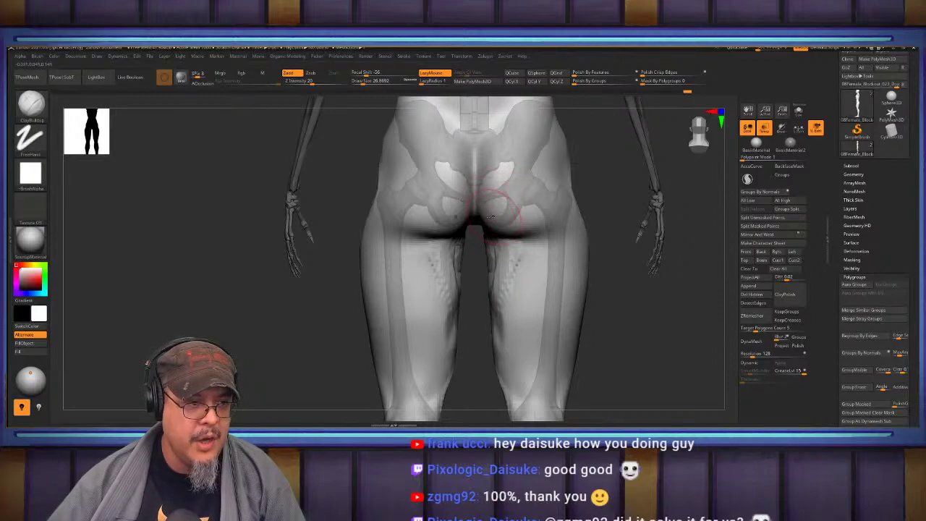
Build up clay down the back of the inner thighs from beneath the buttocks to the knees with the ClayBuildup brush.
right_drag(488, 207, 471, 230)
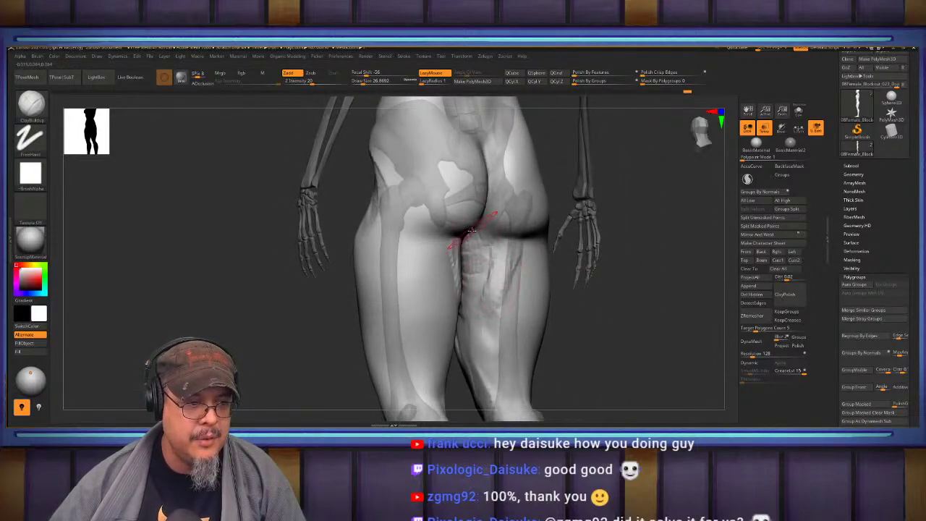
drag(488, 248, 476, 340)
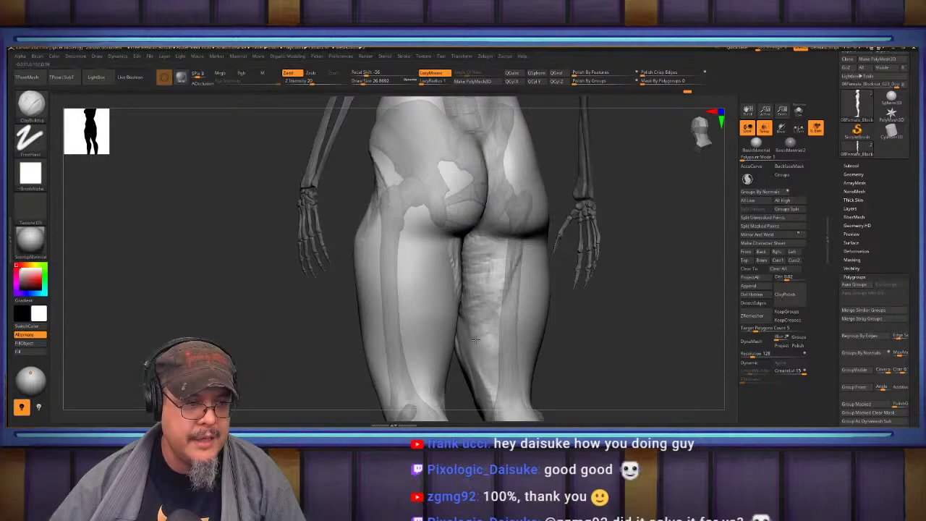
drag(502, 259, 493, 391)
right_drag(492, 391, 637, 379)
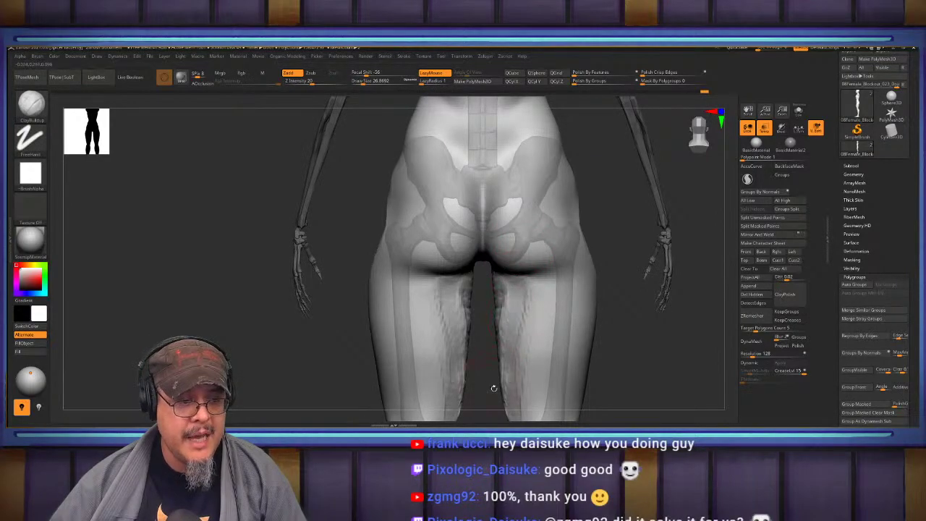
drag(493, 388, 498, 290)
mouse_move(631, 369)
right_down()
mouse_move(651, 296)
mouse_move(534, 249)
right_up()
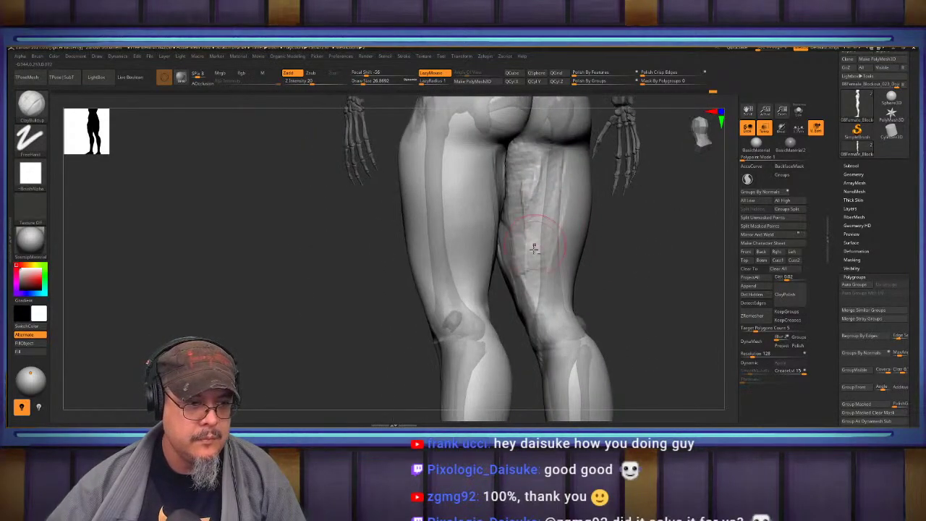
mouse_move(534, 248)
mouse_down()
mouse_move(517, 296)
mouse_move(540, 320)
mouse_up()
right_drag(615, 311, 698, 289)
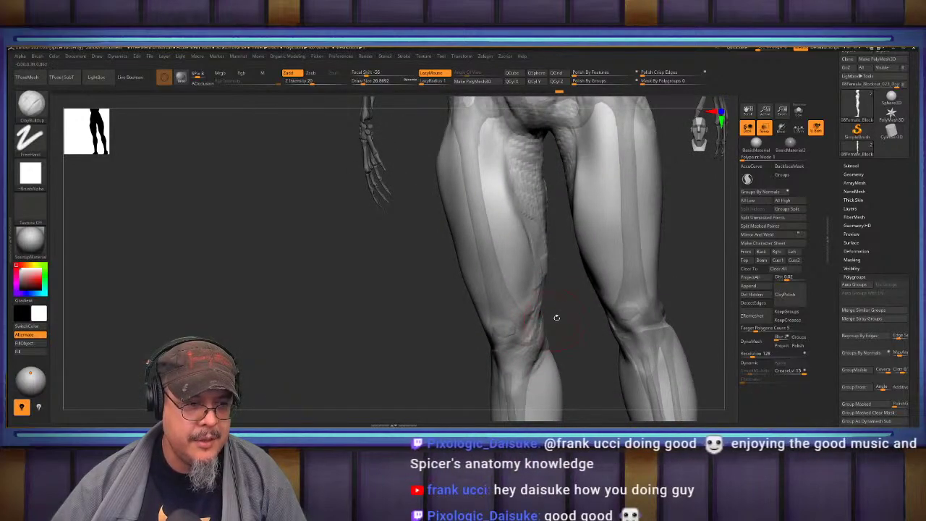
Add clay strokes along the front inner surface of the thigh from the groin to just above the knee.
alt+right_drag(556, 317, 576, 400)
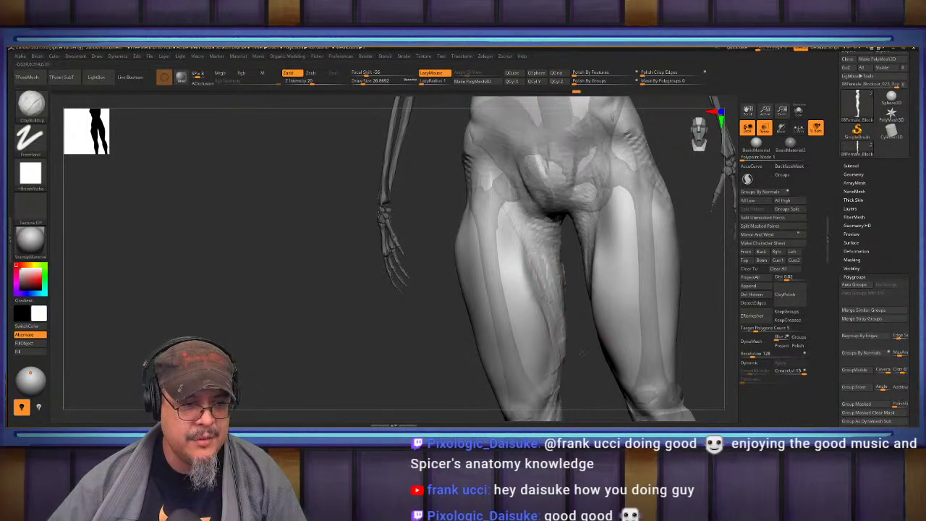
right_drag(582, 352, 554, 263)
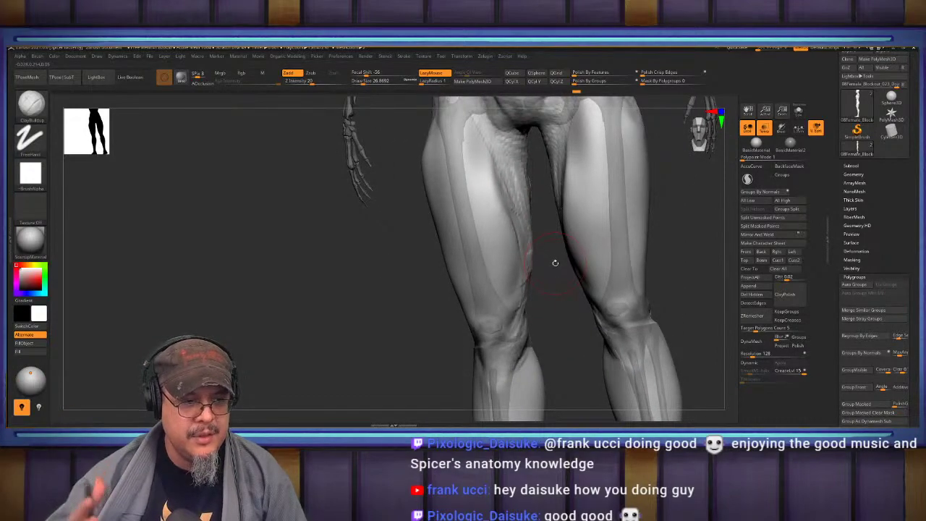
right_drag(557, 313, 509, 255)
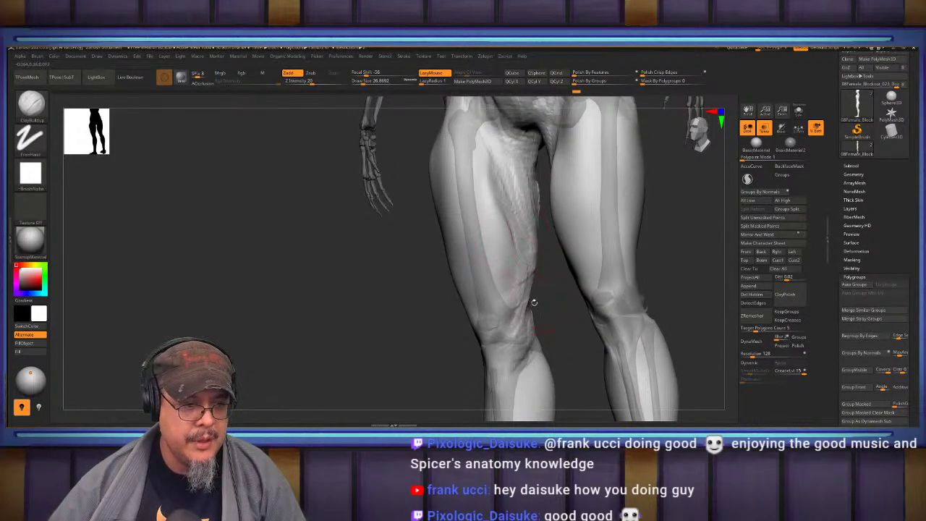
mouse_move(534, 302)
right_down()
mouse_move(515, 354)
mouse_move(526, 367)
mouse_move(525, 304)
right_up()
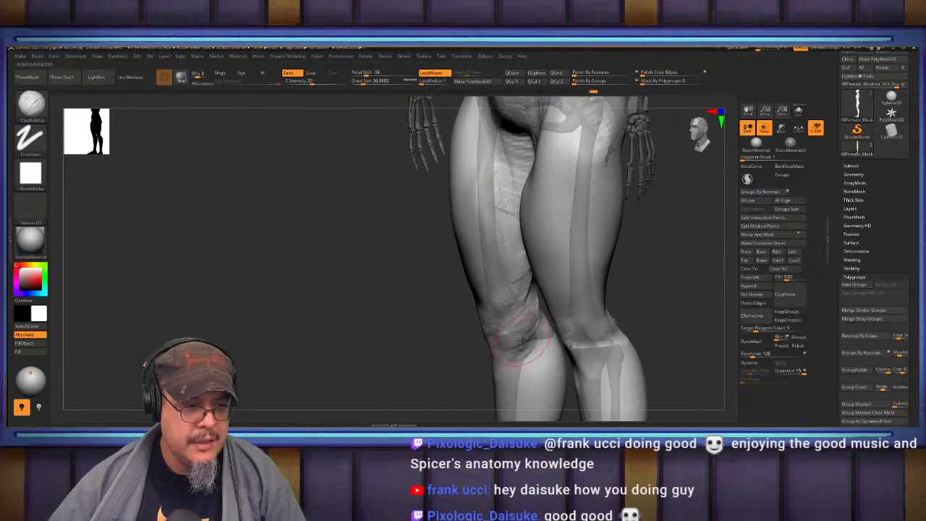
right_drag(520, 340, 506, 248)
drag(512, 237, 485, 354)
drag(501, 288, 497, 384)
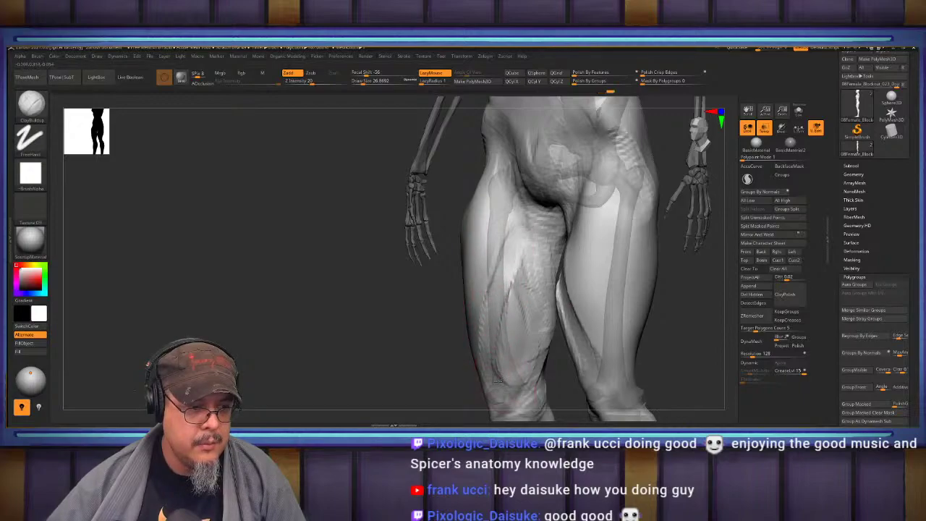
mouse_move(515, 250)
mouse_down()
mouse_move(504, 319)
mouse_move(512, 385)
mouse_up()
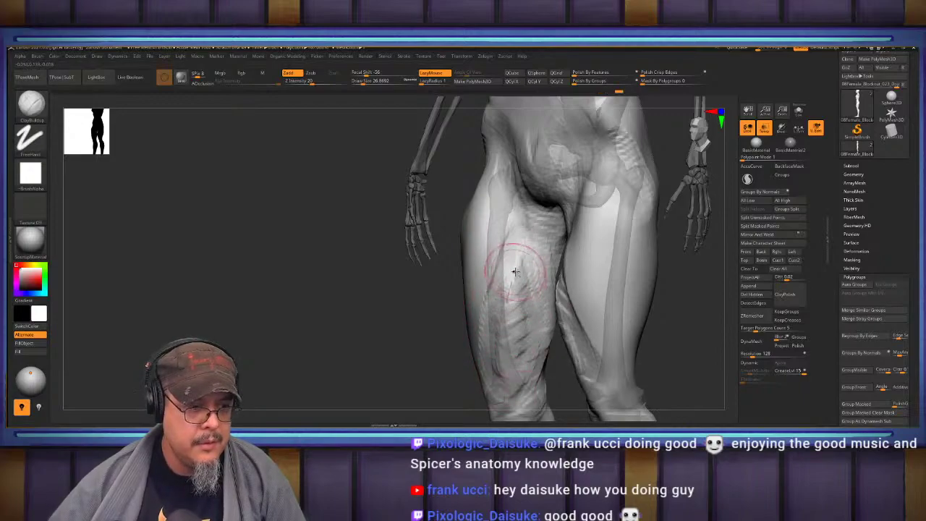
drag(515, 269, 511, 350)
Smooth the clay strokes on the inner and front surfaces of the thigh.
mouse_move(537, 241)
shift+mouse_down()
mouse_move(549, 281)
mouse_move(488, 301)
mouse_move(482, 335)
shift+mouse_up()
shift+drag(384, 342, 411, 342)
mouse_move(660, 312)
mouse_down()
mouse_move(695, 289)
mouse_move(655, 266)
mouse_up()
mouse_move(548, 228)
mouse_down()
mouse_move(540, 250)
mouse_move(557, 267)
mouse_move(559, 292)
mouse_up()
shift+drag(550, 245, 552, 251)
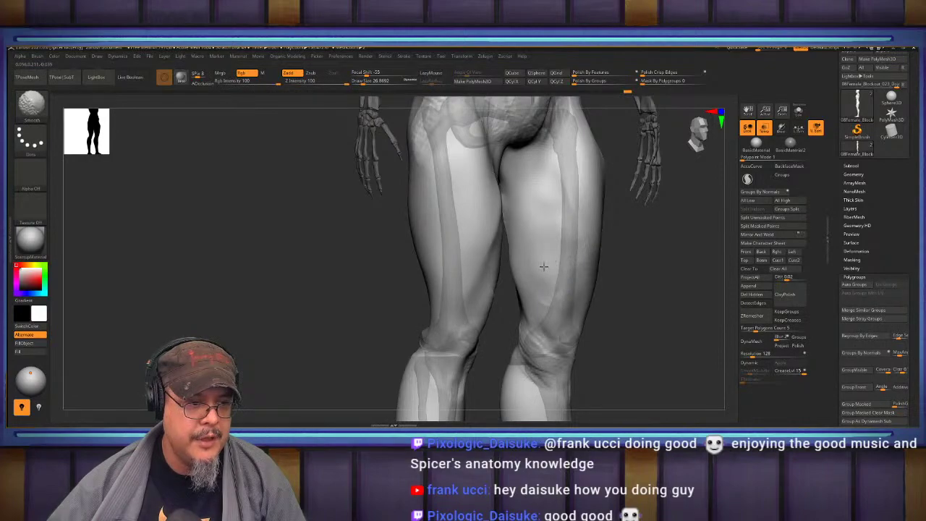
shift+drag(542, 218, 581, 227)
mouse_move(637, 266)
shift+mouse_down()
mouse_move(673, 268)
mouse_move(640, 265)
shift+mouse_up()
Reshape the front contour of the thigh in side view with the Move brush at a draw size of about 80 and smooth it.
alt+drag(617, 161, 623, 192)
key(b)
key(m)
key(v)
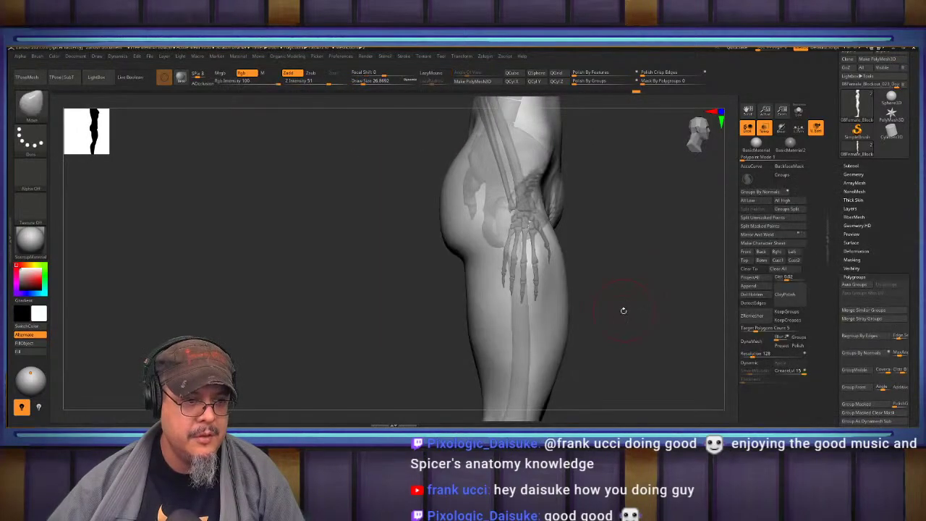
alt+drag(623, 311, 637, 251)
key(s)
mouse_move(568, 275)
mouse_down()
mouse_move(587, 275)
mouse_move(571, 279)
mouse_up()
drag(580, 193, 566, 197)
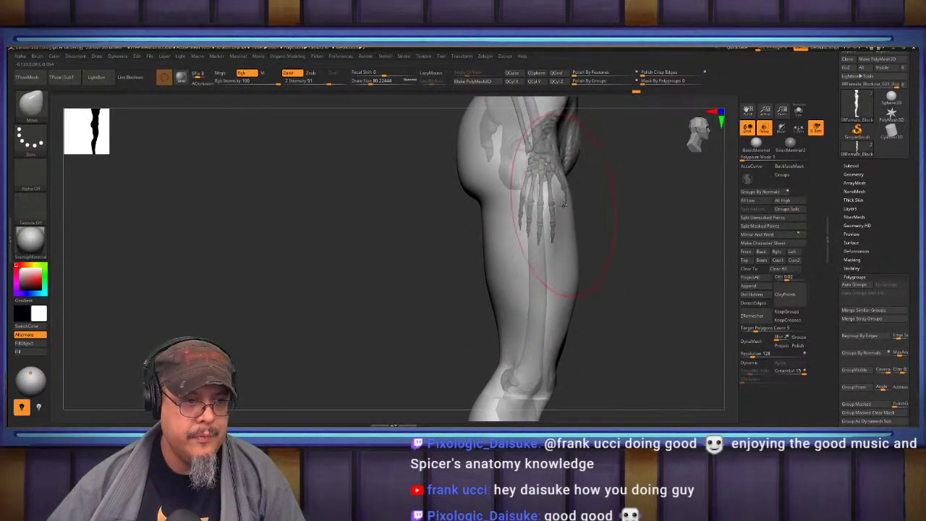
drag(579, 287, 574, 288)
shift+drag(561, 232, 557, 210)
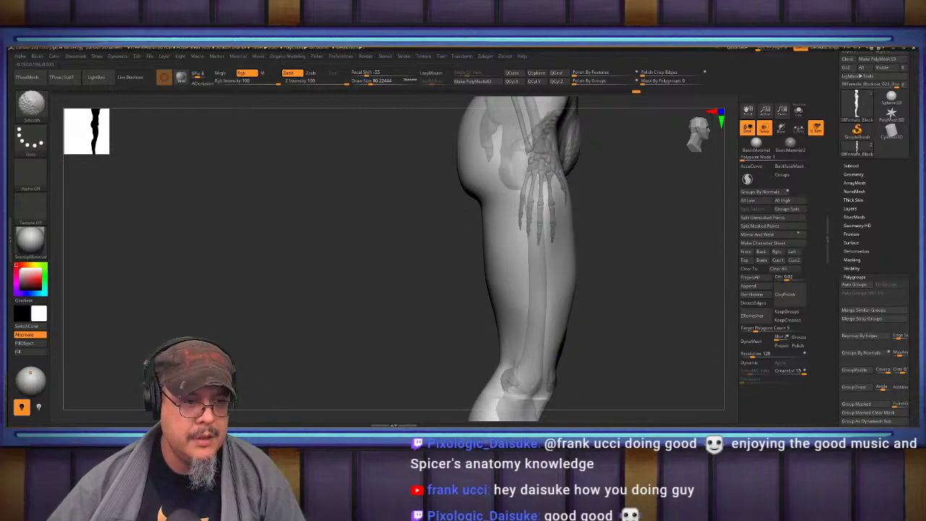
Adjust the rear contour of the thigh and buttock in side view, reducing the draw size to about 35 for the buttock.
drag(490, 296, 497, 291)
alt+drag(454, 219, 469, 353)
drag(485, 239, 492, 246)
key(s)
drag(484, 309, 472, 307)
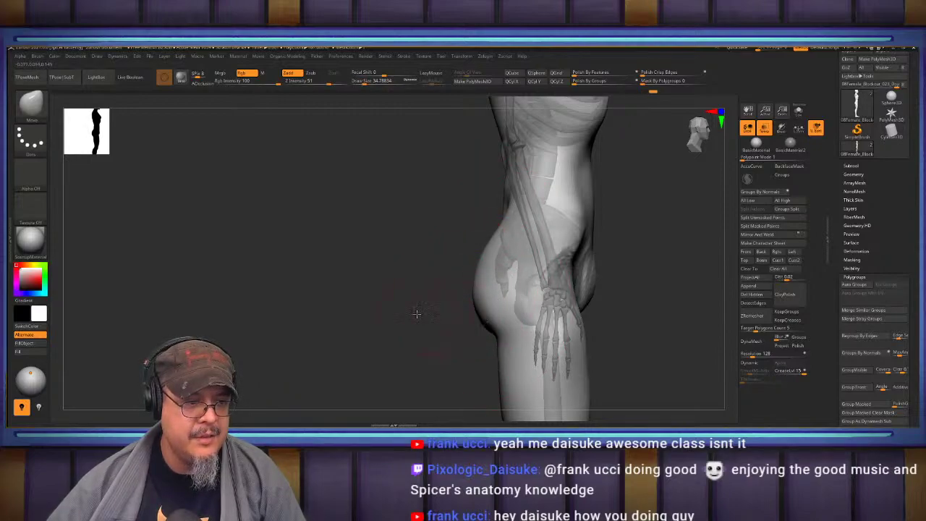
Reshape the outer hip contour around the top of the femur with the Move brush at a draw size of about 56.
shift+drag(417, 312, 445, 325)
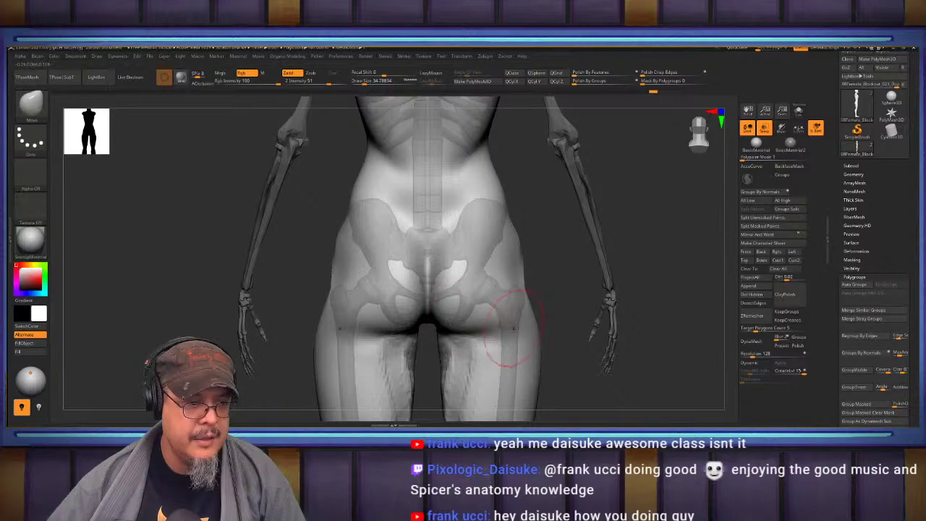
mouse_move(513, 324)
alt+right_down()
mouse_move(510, 383)
mouse_move(471, 375)
alt+right_up()
key(s)
mouse_move(535, 341)
mouse_down()
mouse_move(546, 341)
mouse_move(536, 346)
mouse_up()
mouse_move(539, 356)
right_down()
mouse_move(616, 275)
mouse_move(601, 261)
right_up()
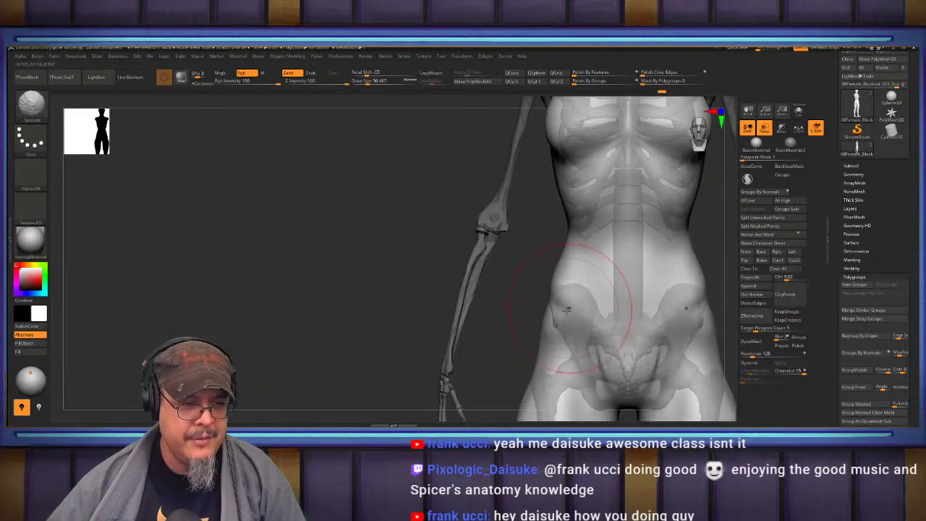
mouse_move(514, 288)
alt+right_down()
mouse_move(509, 271)
mouse_move(515, 284)
mouse_move(493, 331)
mouse_move(512, 241)
alt+right_up()
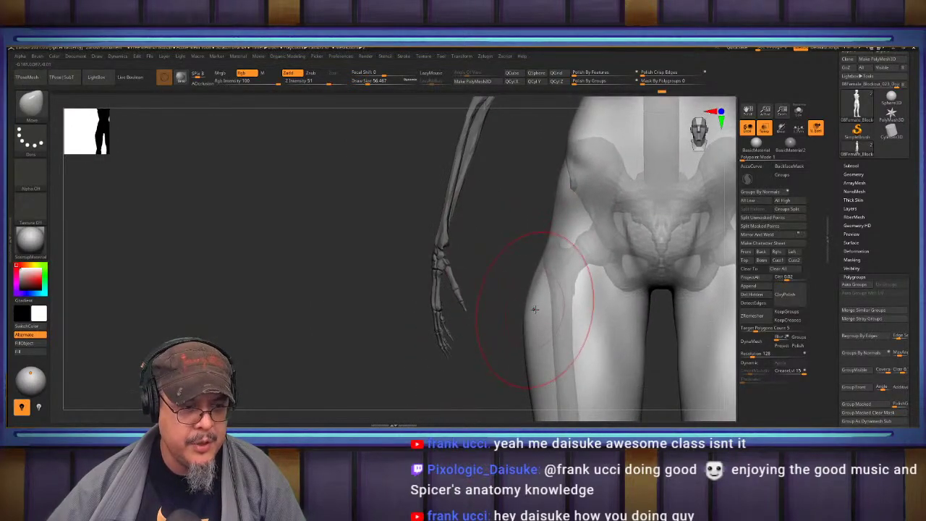
drag(548, 257, 542, 254)
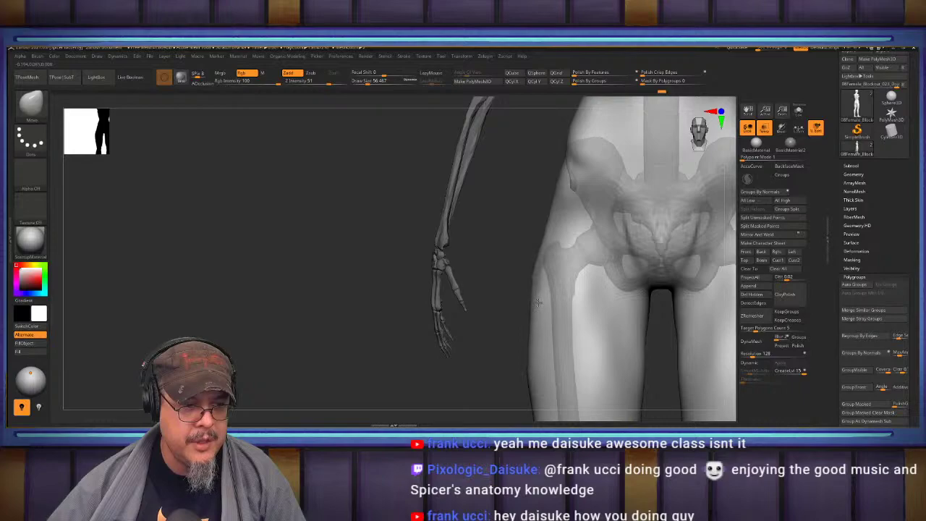
key(shift)
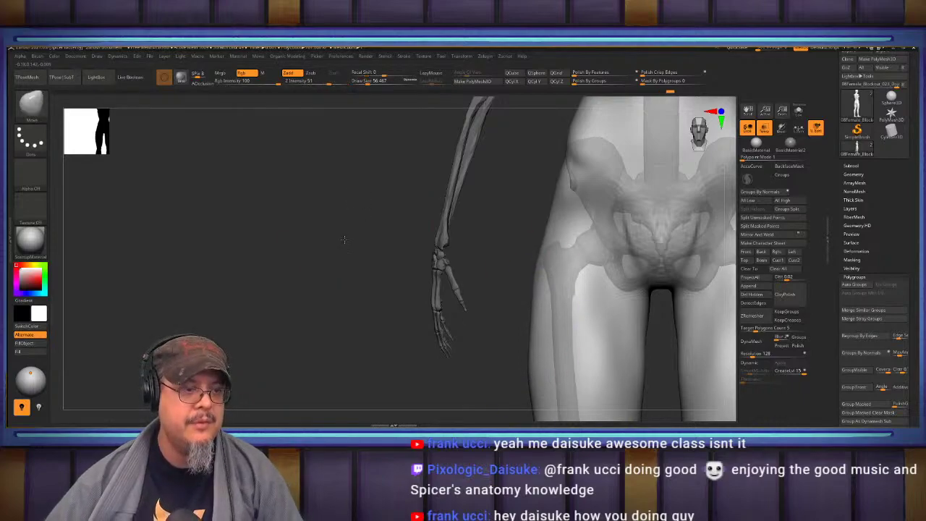
Turn off the body's transparency to inspect the surface of the neck and shoulders from behind.
alt+right_drag(343, 242, 387, 393)
alt+right_drag(383, 173, 638, 282)
right_drag(433, 353, 645, 295)
click(761, 132)
Refine the side contours of the neck in back view with the Move brush at a draw size of about 35.
key(s)
drag(494, 282, 489, 281)
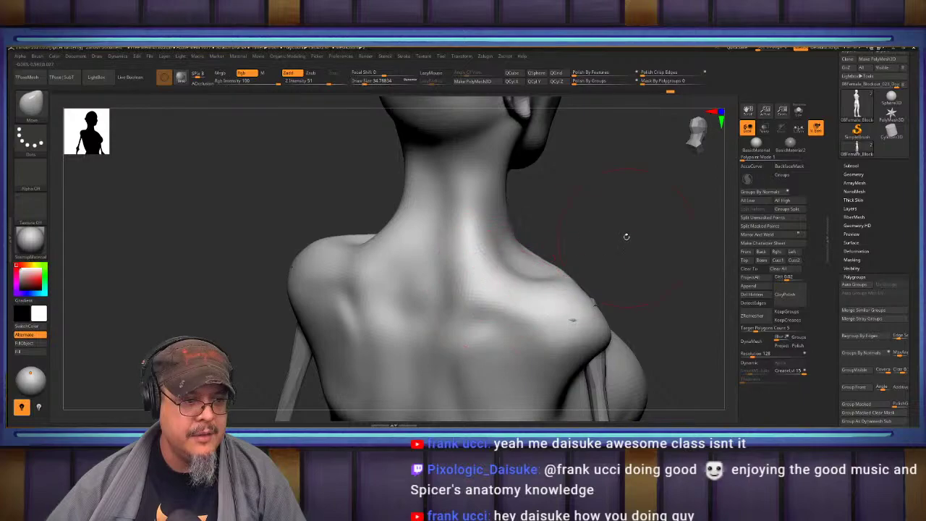
mouse_move(627, 236)
right_down()
mouse_move(610, 254)
mouse_move(634, 242)
mouse_move(621, 238)
mouse_move(657, 203)
mouse_move(673, 227)
mouse_move(686, 226)
right_up()
alt+right_drag(613, 120, 622, 180)
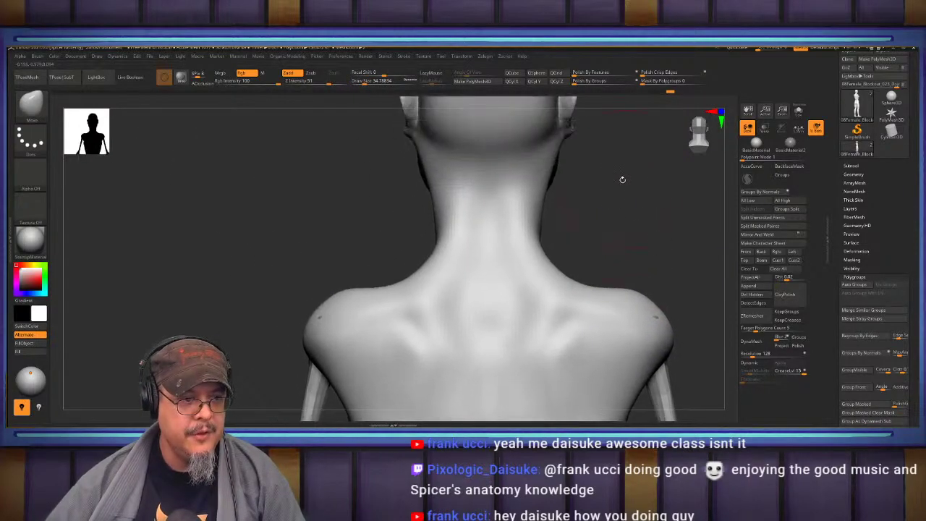
key(b)
key(m)
key(v)
alt+right_drag(636, 214, 638, 276)
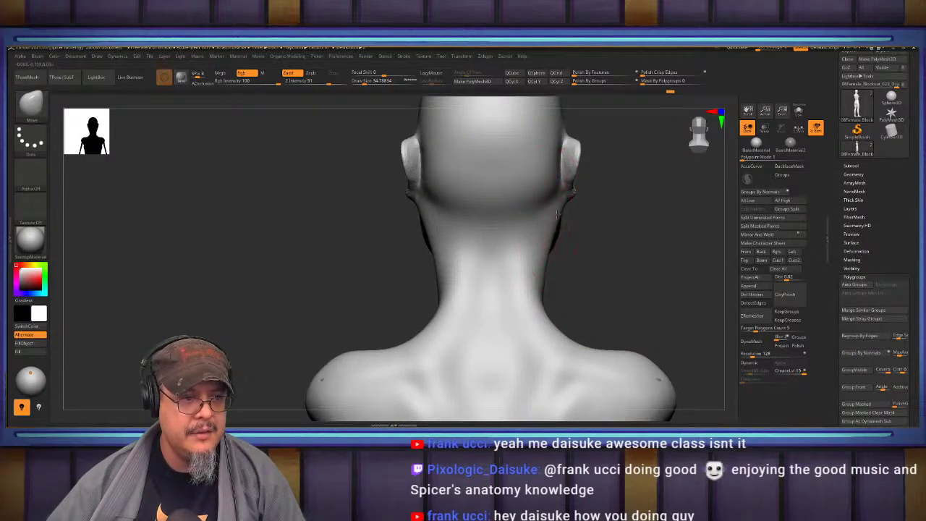
drag(563, 221, 553, 223)
drag(544, 265, 555, 292)
drag(549, 229, 543, 249)
drag(545, 291, 536, 294)
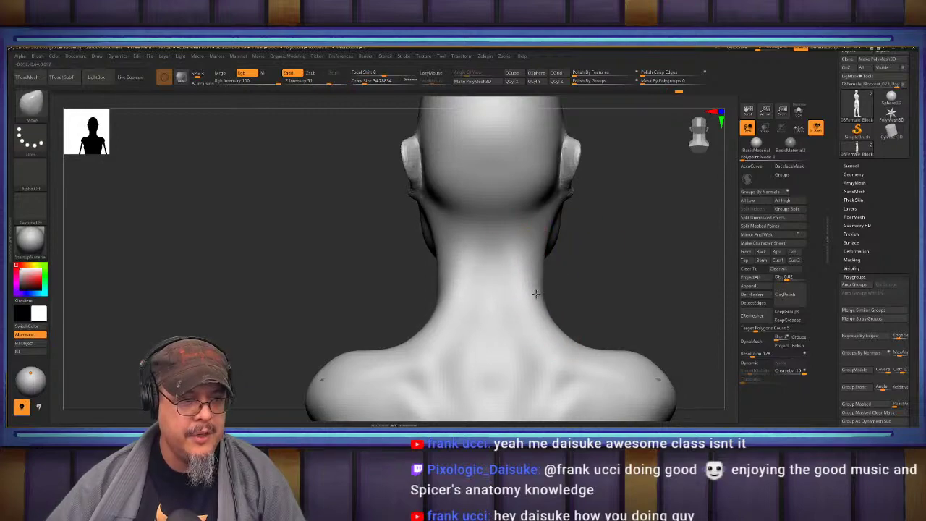
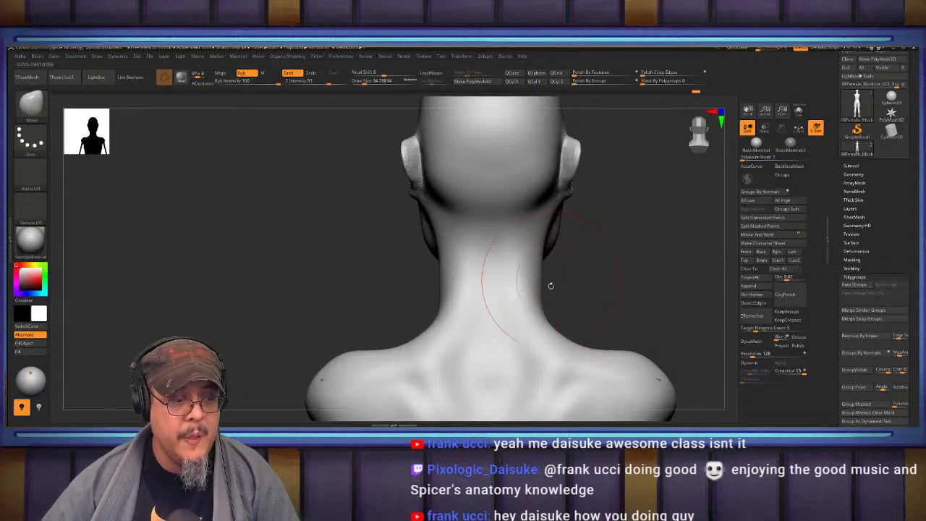
Turn transparency back on to examine the spine and shoulder blades beneath the upper back.
mouse_move(638, 279)
mouse_down()
mouse_move(389, 289)
mouse_move(647, 316)
mouse_move(596, 275)
mouse_move(618, 273)
mouse_move(590, 285)
mouse_up()
mouse_move(669, 272)
mouse_down()
mouse_move(582, 273)
mouse_move(650, 272)
mouse_move(606, 269)
mouse_move(618, 287)
mouse_move(480, 251)
mouse_up()
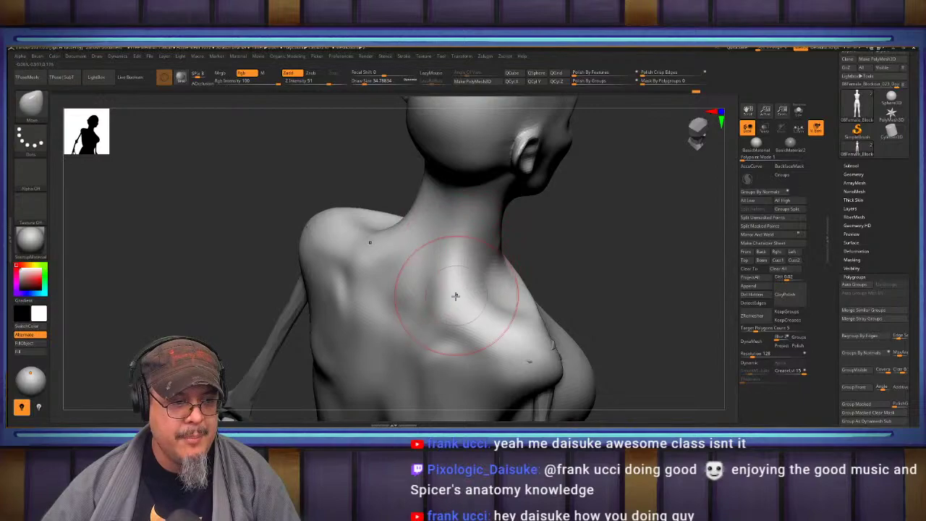
click(765, 128)
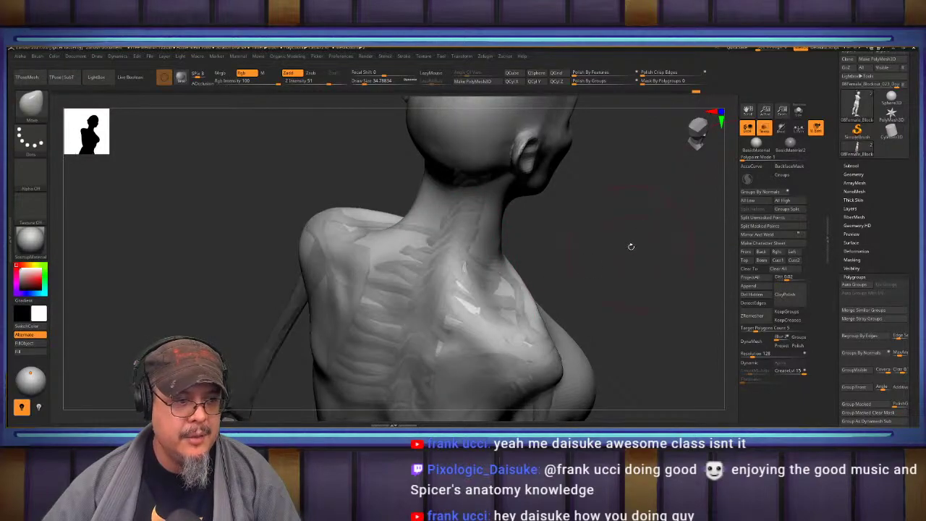
drag(630, 244, 475, 265)
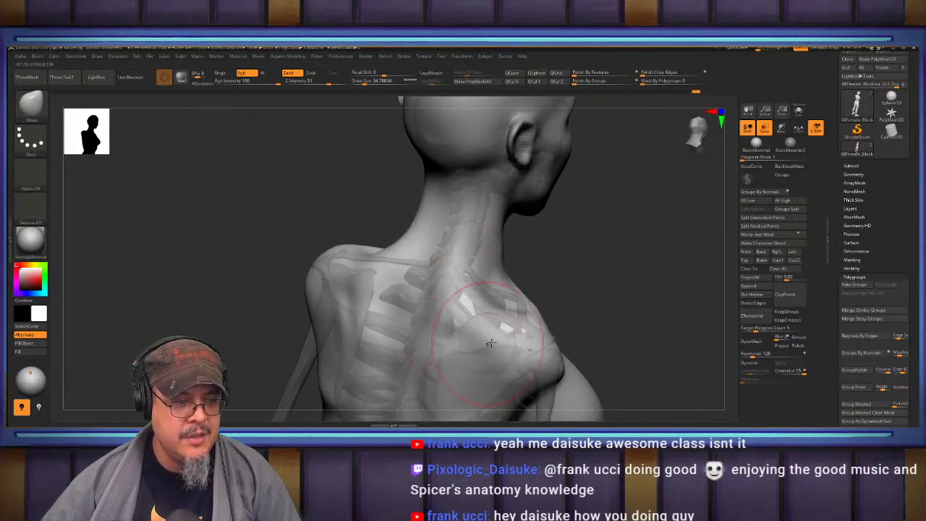
Carve the upper ridge and inner border of the shoulder blades with the DamStandard brush at a draw size of about 35.
drag(615, 286, 663, 283)
key(b)
key(d)
key(s)
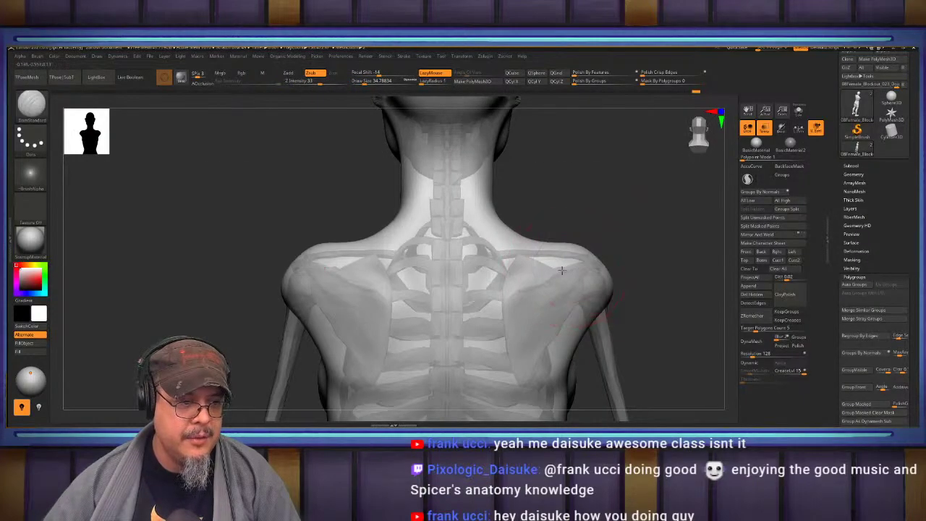
mouse_move(562, 271)
mouse_down()
mouse_move(510, 295)
mouse_move(509, 368)
mouse_up()
mouse_move(505, 299)
mouse_down()
mouse_move(511, 380)
mouse_move(509, 365)
mouse_up()
Build up clay from the base of the neck to above the shoulder blades with the ClayBuildup brush and smooth it.
mouse_move(640, 293)
mouse_down()
mouse_move(543, 286)
mouse_move(568, 307)
mouse_move(506, 226)
mouse_up()
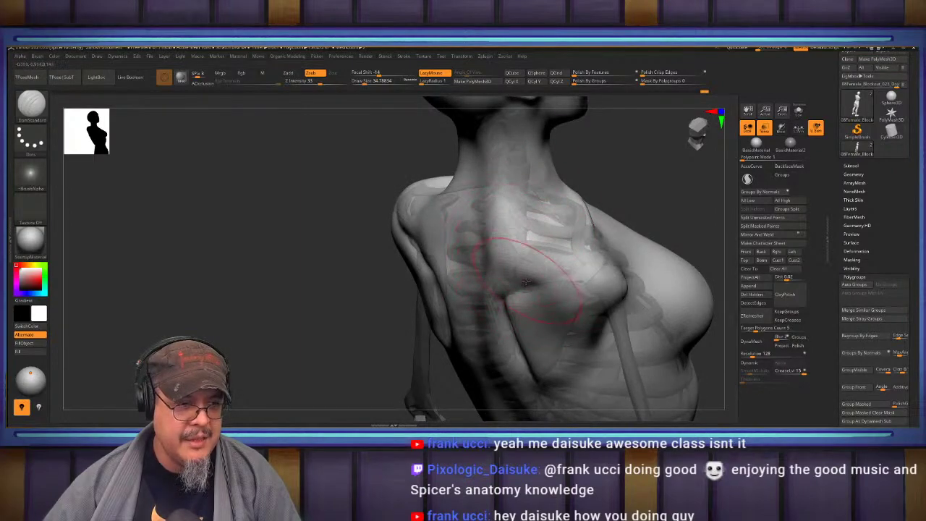
key(b)
key(c)
key(b)
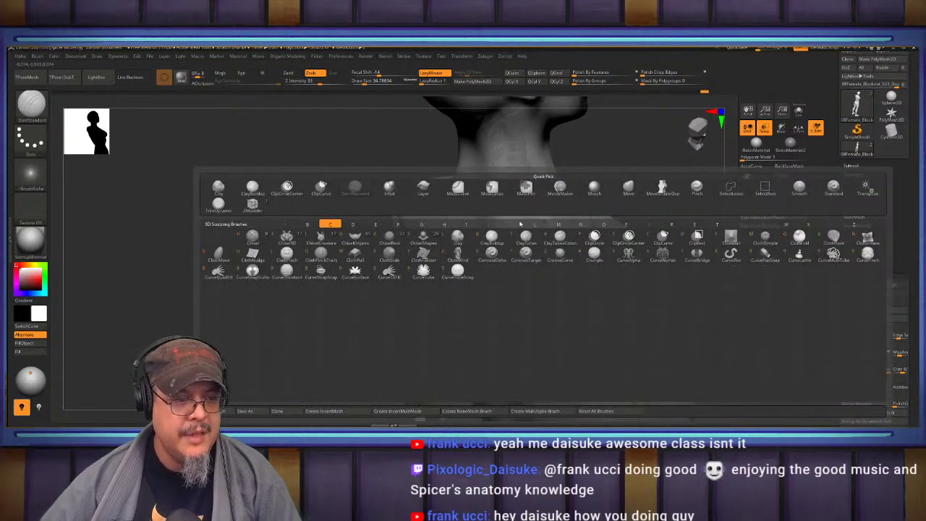
mouse_move(524, 241)
mouse_down()
mouse_move(515, 281)
mouse_move(505, 239)
mouse_move(500, 267)
mouse_move(521, 273)
mouse_move(504, 189)
mouse_move(497, 292)
mouse_move(516, 202)
mouse_move(522, 241)
mouse_move(577, 262)
mouse_move(585, 254)
mouse_up()
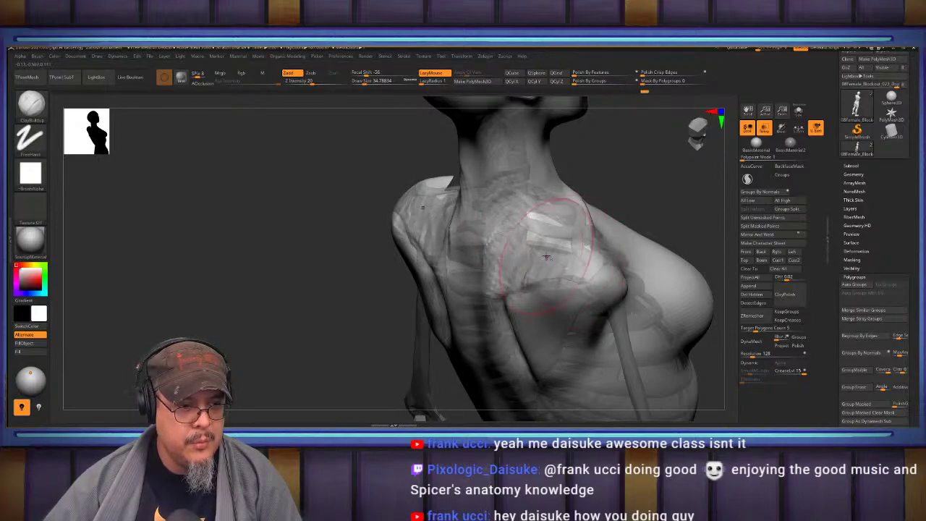
drag(525, 259, 534, 254)
shift+right_drag(534, 253, 555, 249)
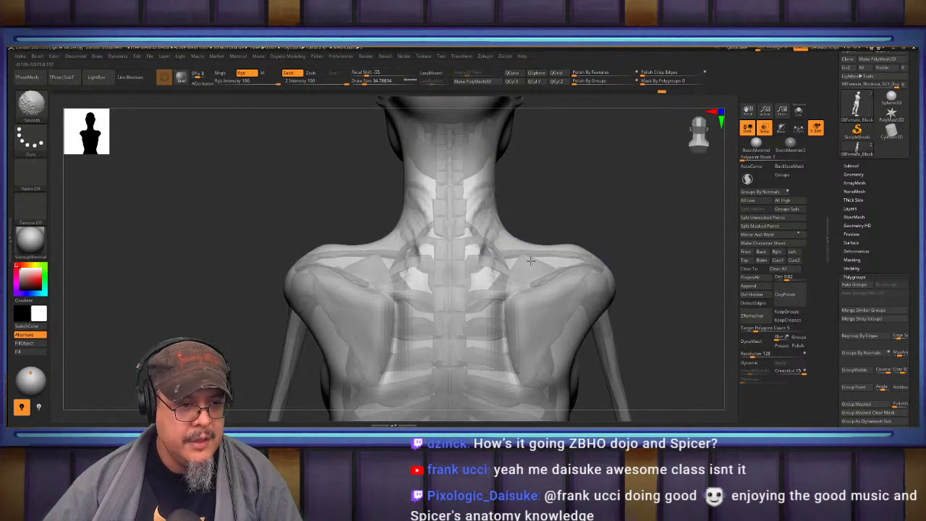
alt+drag(590, 256, 534, 248)
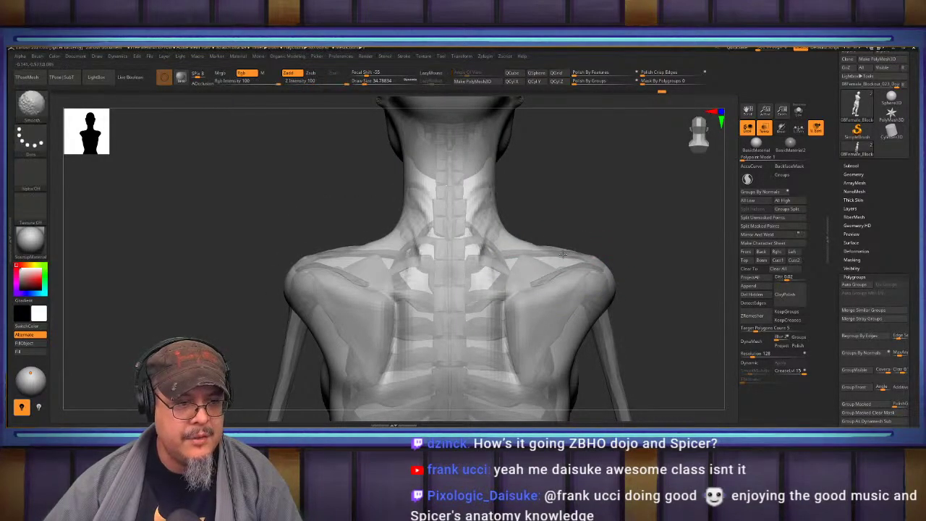
Turn off transparency, then build up clay around the base of the neck and smooth it with the inner borders of the shoulder blades.
click(765, 127)
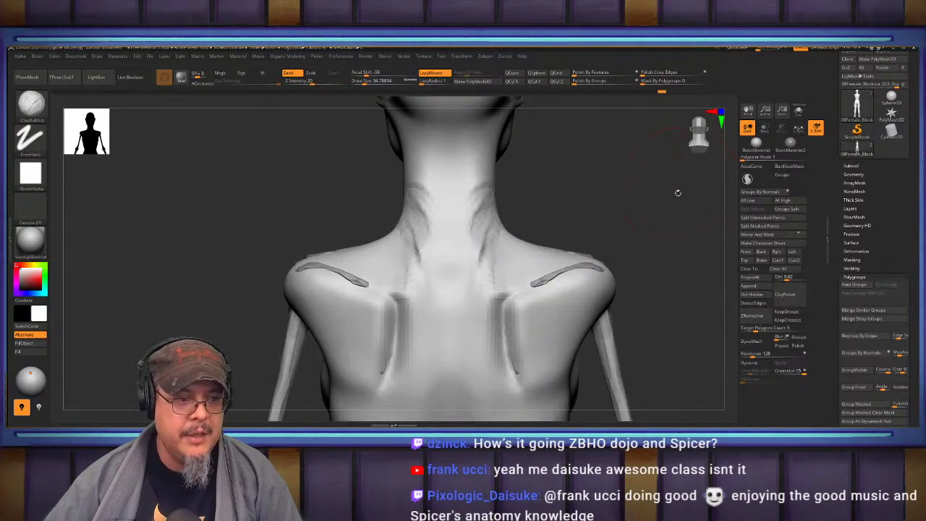
drag(679, 193, 640, 215)
right_drag(640, 215, 632, 214)
drag(677, 226, 575, 275)
mouse_move(504, 286)
mouse_down()
mouse_move(546, 280)
mouse_move(532, 287)
mouse_move(537, 280)
mouse_up()
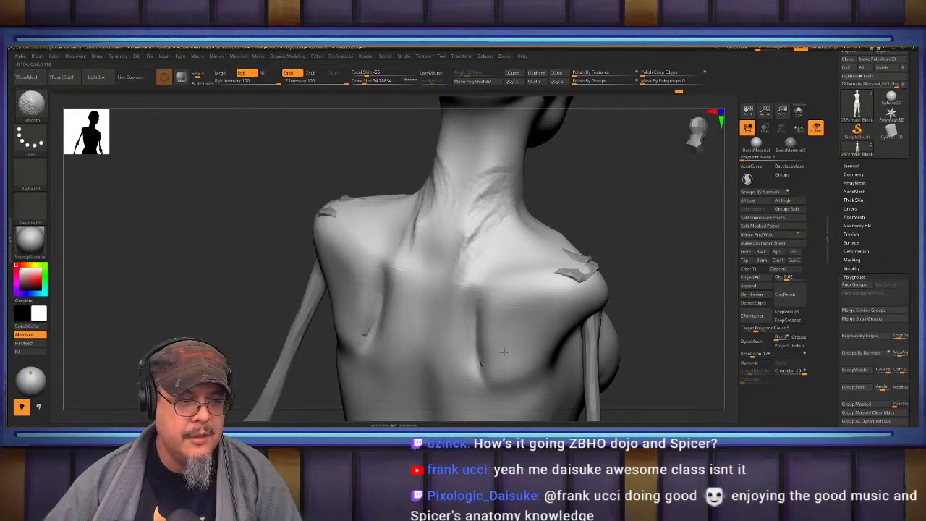
shift+drag(504, 352, 482, 365)
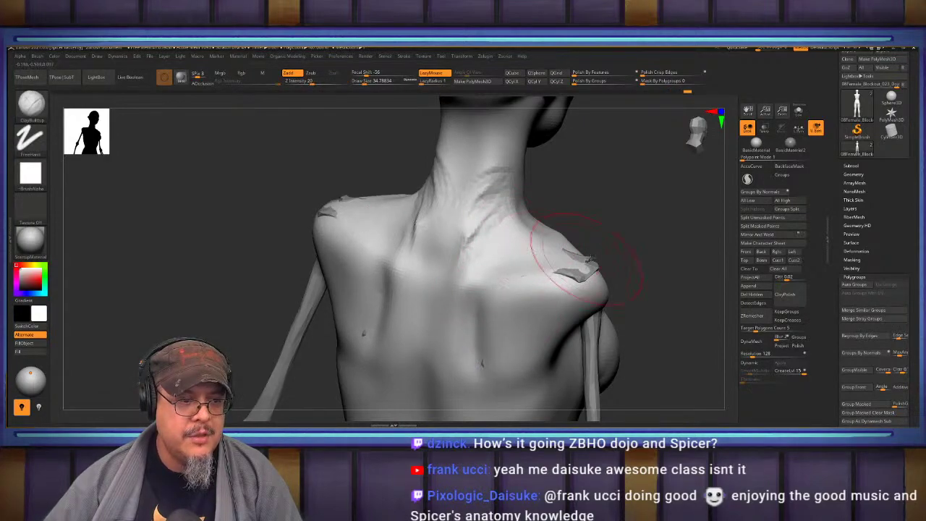
mouse_move(628, 236)
mouse_down()
mouse_move(649, 224)
mouse_move(583, 235)
mouse_up()
drag(475, 276, 476, 314)
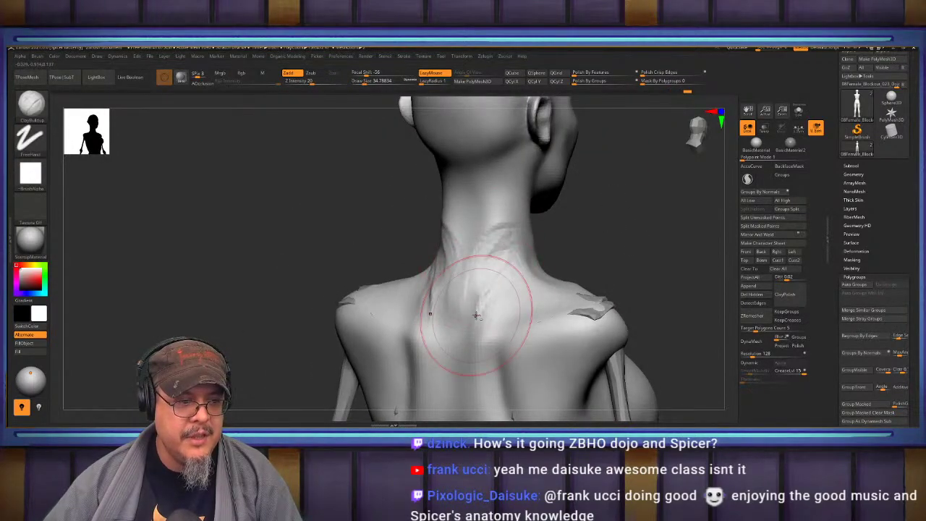
key(shift)
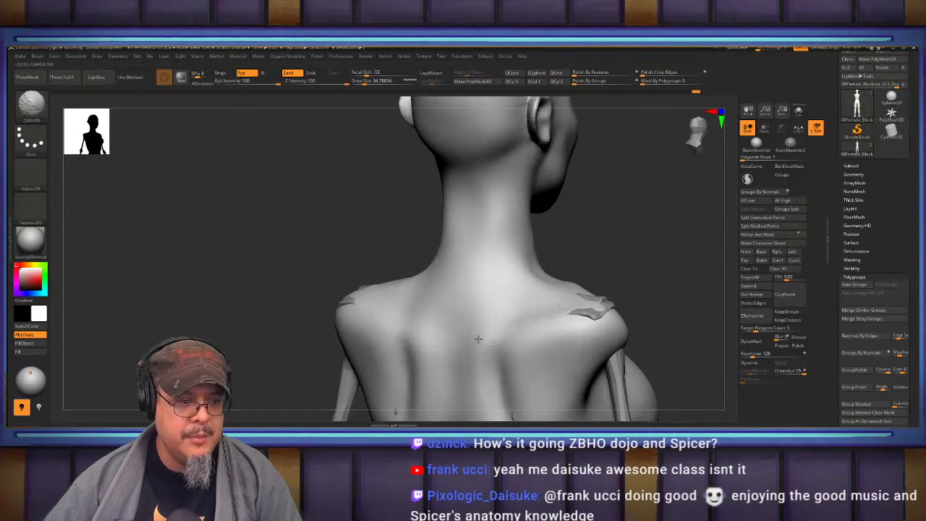
Build up clay columns along both sides of the upper spine with ClayBuildup at a draw size of about 35 and smooth them into the nape.
mouse_move(634, 274)
alt+mouse_down()
mouse_move(641, 193)
mouse_move(673, 191)
alt+mouse_up()
mouse_move(544, 231)
mouse_down()
mouse_move(521, 362)
mouse_move(522, 236)
mouse_move(519, 297)
mouse_up()
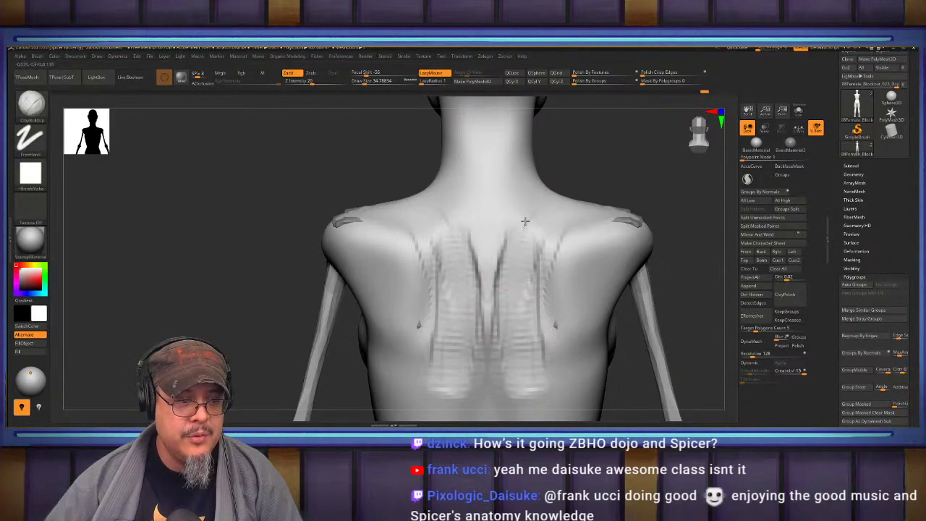
mouse_move(491, 268)
mouse_down()
mouse_move(487, 247)
mouse_move(488, 343)
mouse_move(482, 172)
mouse_move(491, 203)
mouse_up()
drag(486, 296, 495, 385)
mouse_move(695, 279)
alt+mouse_down()
mouse_move(685, 194)
mouse_move(710, 197)
alt+mouse_up()
mouse_move(467, 134)
shift+mouse_down()
mouse_move(479, 218)
mouse_move(488, 131)
mouse_move(491, 216)
shift+mouse_up()
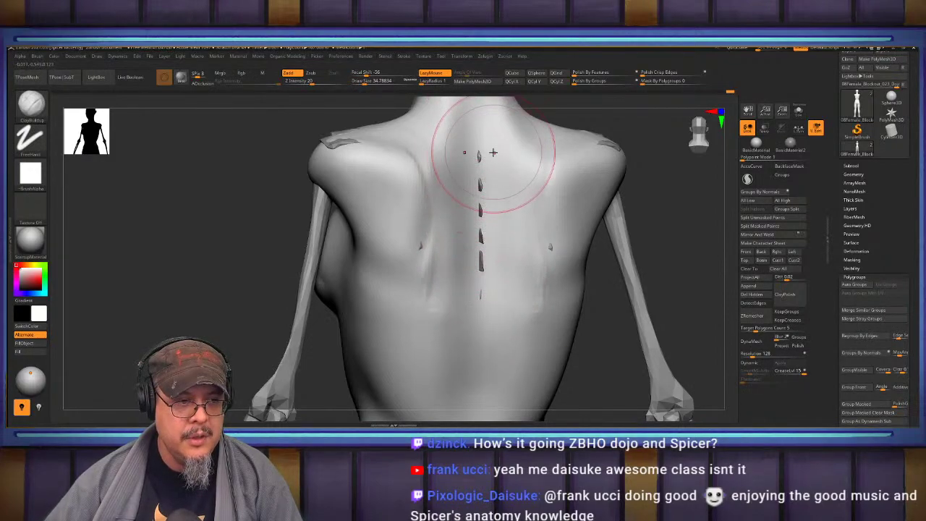
alt+drag(672, 213, 670, 281)
alt+right_drag(484, 171, 480, 249)
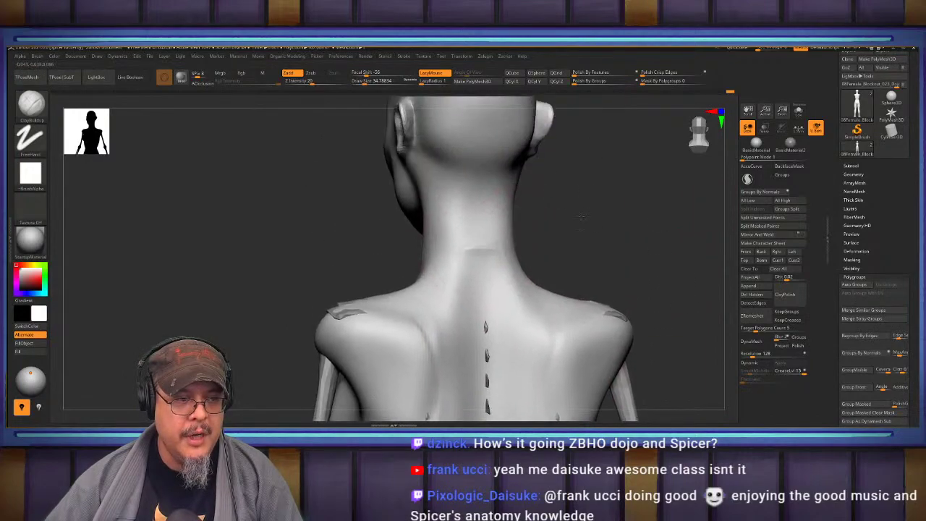
shift+drag(481, 248, 449, 290)
Raise a row of small vertebra bumps along the upper spine with the Standard brush at a draw size of about 8.
mouse_move(622, 252)
mouse_down()
mouse_move(579, 246)
mouse_move(621, 246)
mouse_up()
alt+drag(621, 246, 575, 176)
drag(644, 216, 609, 217)
right_drag(609, 217, 600, 203)
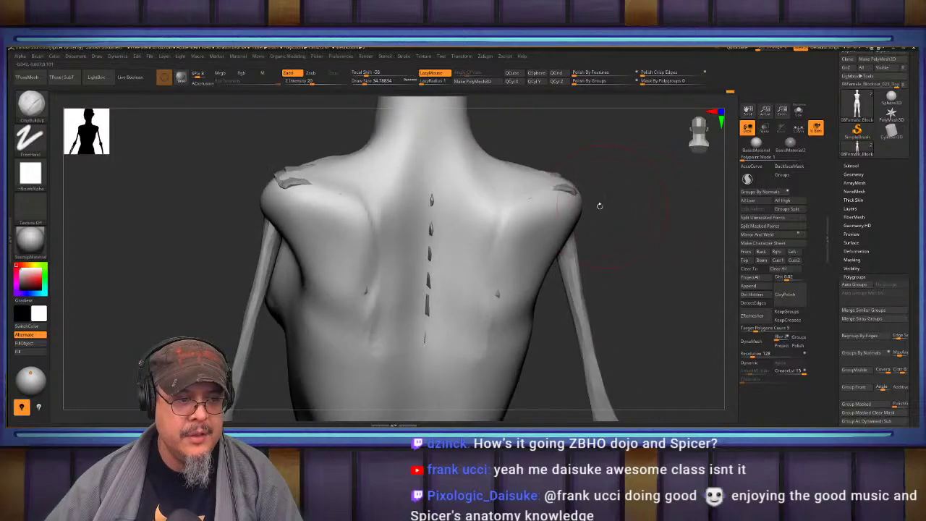
key(b)
key(s)
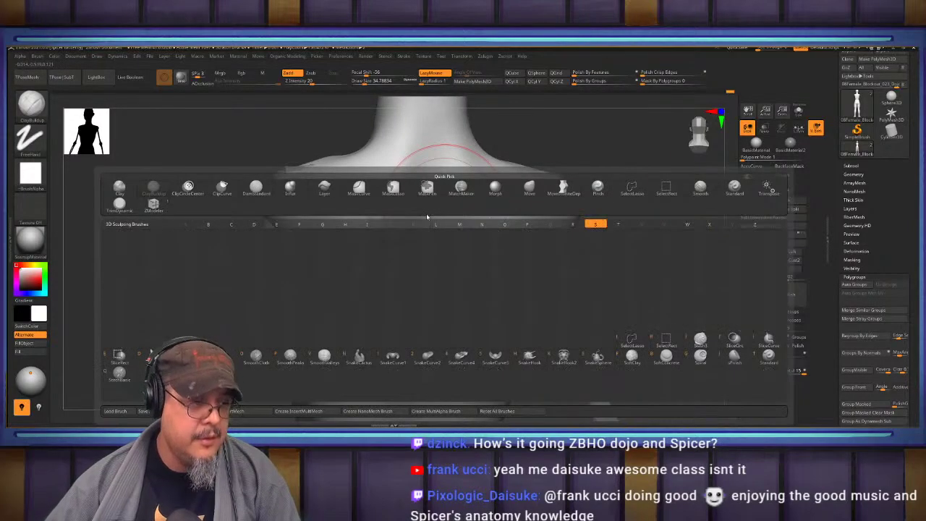
key(t)
drag(431, 203, 434, 202)
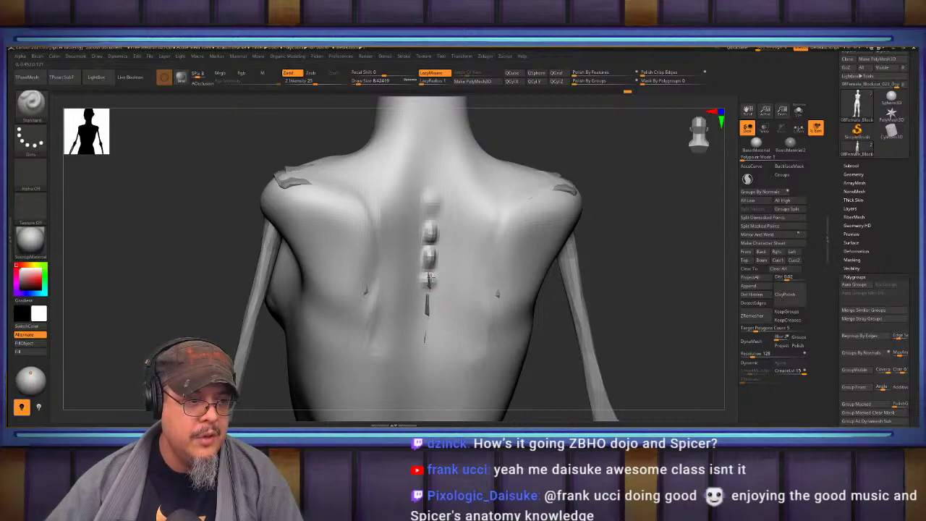
Smooth the vertebra bumps down into the upper back with an enlarged brush.
drag(634, 241, 557, 221)
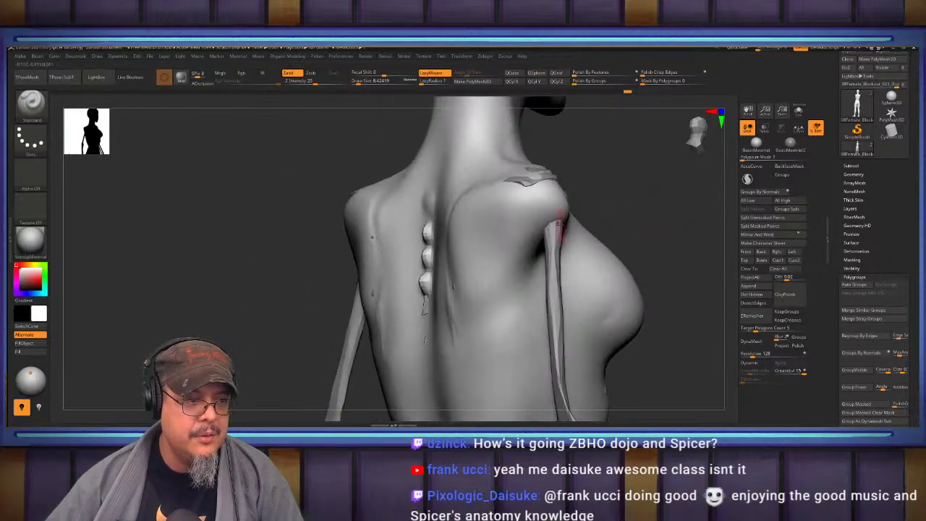
key(s)
drag(428, 253, 452, 252)
shift+drag(429, 217, 430, 325)
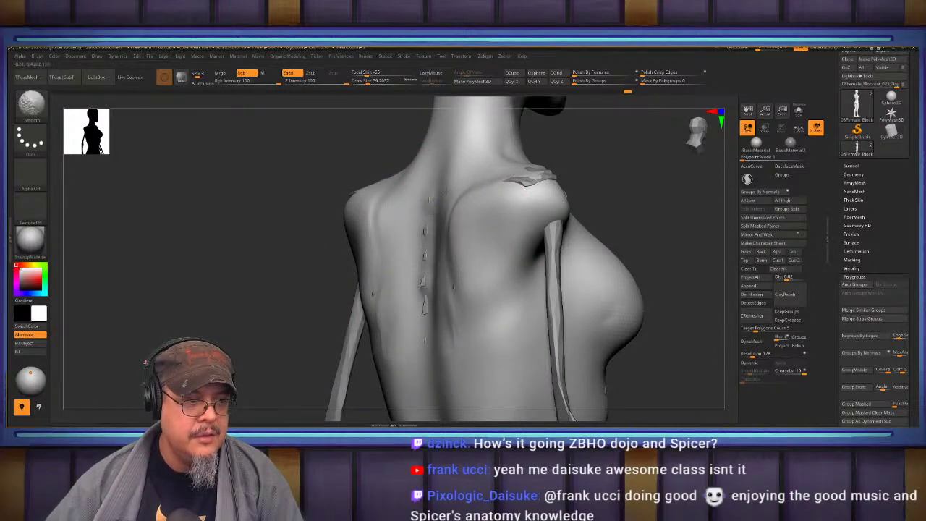
Carve the spine and inner border of the shoulder blades with the DamStandard brush at a draw size of about 29.
drag(588, 206, 622, 215)
mouse_move(638, 255)
alt+mouse_down()
mouse_move(632, 326)
mouse_move(629, 212)
alt+mouse_up()
key(b)
key(d)
key(s)
key(s)
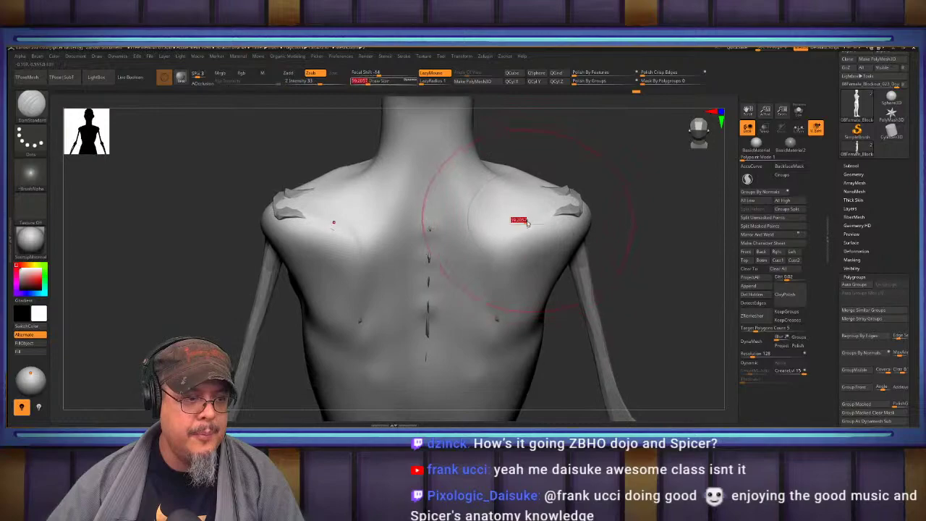
mouse_move(529, 221)
mouse_down()
mouse_move(495, 245)
mouse_move(492, 308)
mouse_up()
drag(492, 272, 498, 323)
mouse_move(492, 253)
mouse_down()
mouse_move(497, 320)
mouse_move(484, 340)
mouse_up()
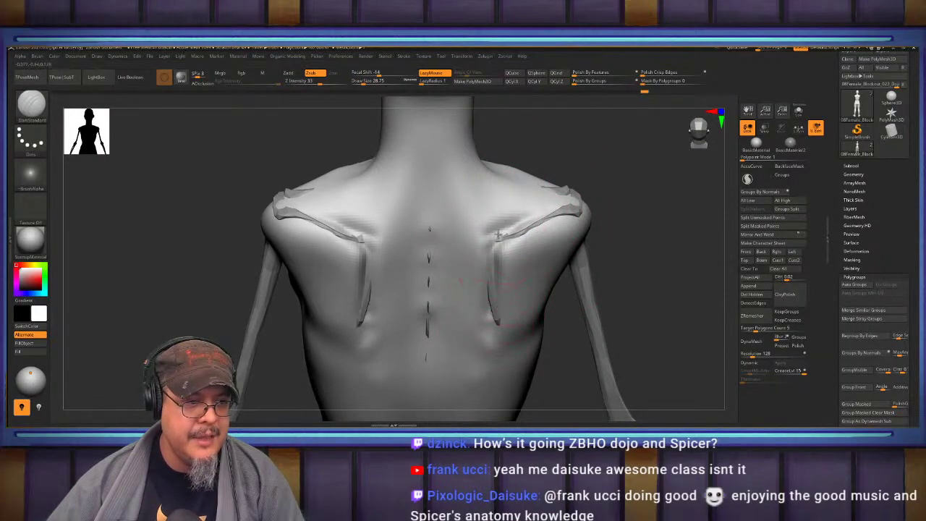
mouse_move(502, 237)
mouse_down()
mouse_move(490, 252)
mouse_move(492, 310)
mouse_move(489, 279)
mouse_up()
Build up the trapezius above the shoulder blades and down beside the spine with the ClayBuildup brush at a draw size of about 29.
mouse_move(646, 230)
mouse_down()
mouse_move(643, 203)
mouse_move(640, 223)
mouse_move(678, 220)
mouse_move(651, 205)
mouse_move(645, 272)
mouse_up()
key(b)
key(c)
key(b)
drag(492, 265, 483, 288)
mouse_move(483, 249)
mouse_down()
mouse_move(494, 295)
mouse_move(520, 272)
mouse_move(534, 280)
mouse_up()
right_drag(555, 280, 493, 279)
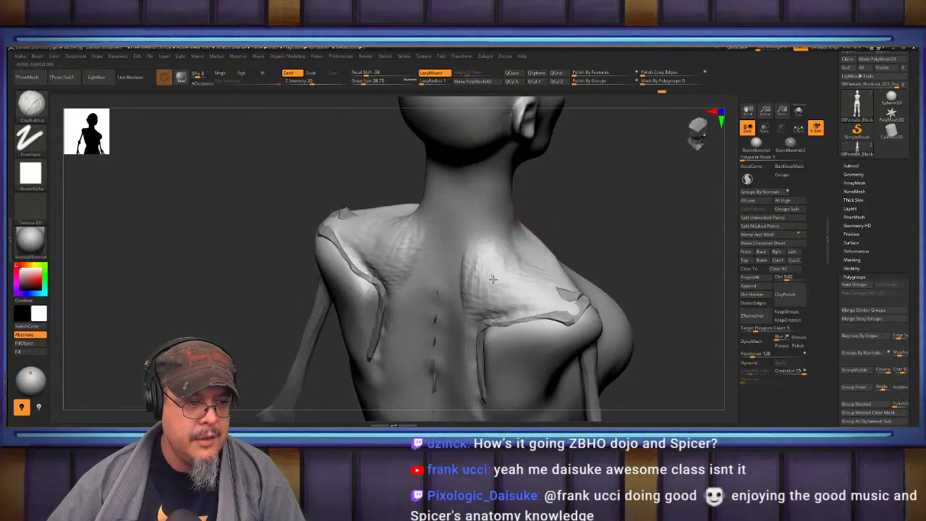
mouse_move(477, 267)
mouse_down()
mouse_move(459, 304)
mouse_move(454, 377)
mouse_move(471, 398)
mouse_up()
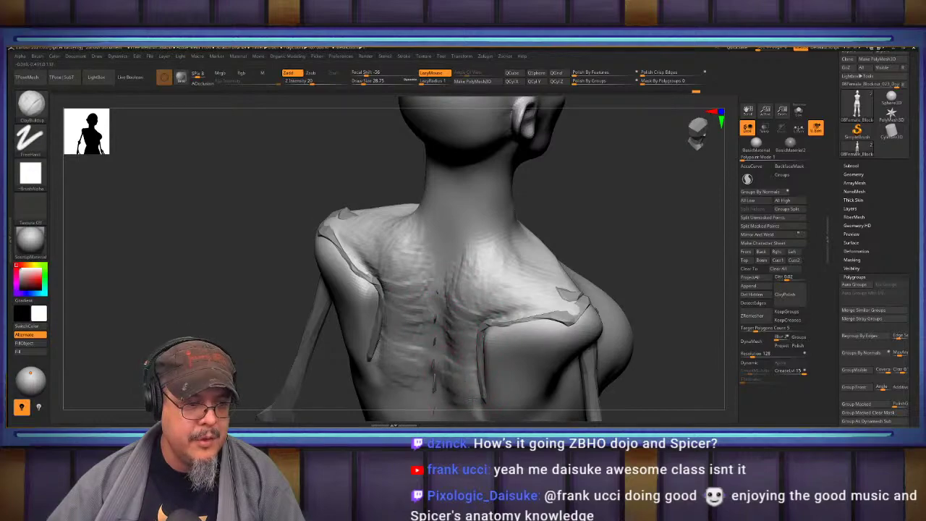
Smooth the upper trapezius and add clay up the back and side of the neck, blending it into the shoulders.
mouse_move(484, 309)
shift+mouse_down()
mouse_move(523, 288)
mouse_move(519, 253)
mouse_move(528, 279)
mouse_move(537, 264)
mouse_move(507, 238)
shift+mouse_up()
right_drag(506, 238, 466, 228)
drag(462, 188, 457, 253)
mouse_move(463, 204)
mouse_down()
mouse_move(475, 334)
mouse_move(458, 323)
mouse_move(467, 188)
mouse_move(456, 313)
mouse_move(466, 281)
mouse_move(507, 308)
mouse_up()
mouse_move(593, 288)
mouse_down()
mouse_move(527, 275)
mouse_move(483, 295)
mouse_move(492, 282)
mouse_up()
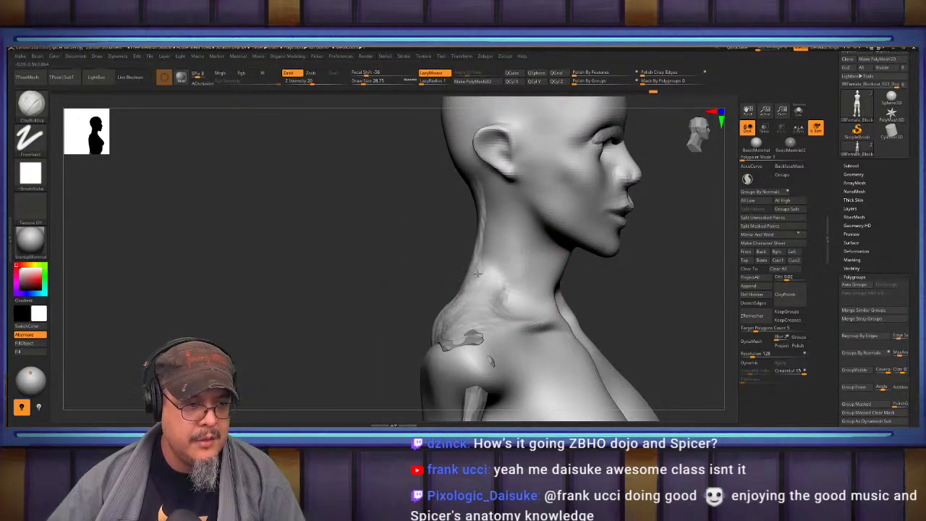
mouse_move(444, 293)
mouse_down()
mouse_move(337, 283)
mouse_move(309, 229)
mouse_move(560, 221)
mouse_move(569, 213)
mouse_move(478, 275)
mouse_move(463, 269)
mouse_up()
drag(553, 211, 673, 224)
mouse_move(494, 271)
shift+mouse_down()
mouse_move(450, 304)
mouse_move(403, 196)
shift+mouse_up()
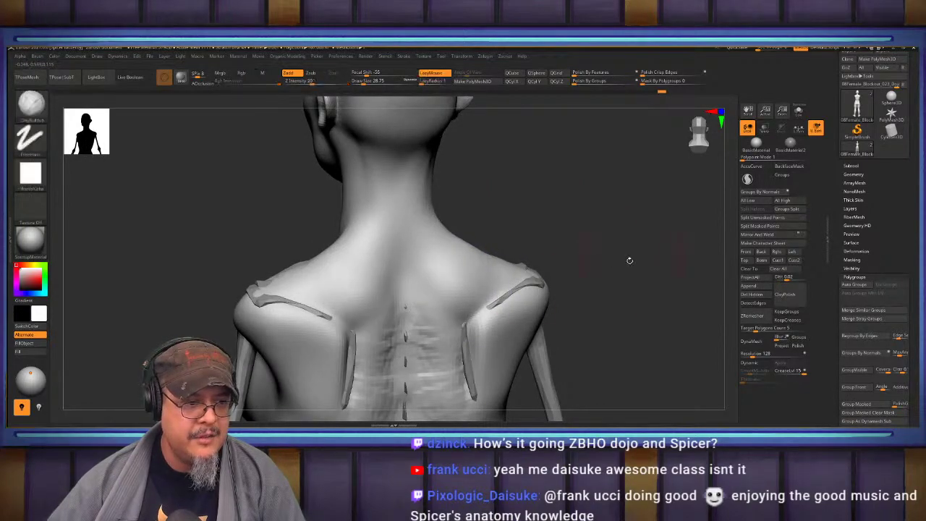
Fill the area between the shoulder blades and the spine with clay and smooth the inner shoulder blade borders.
mouse_move(630, 258)
alt+mouse_down()
mouse_move(632, 185)
mouse_move(565, 191)
alt+mouse_up()
mouse_move(558, 224)
right_down()
mouse_move(662, 210)
mouse_move(701, 237)
mouse_move(565, 239)
right_up()
mouse_move(511, 269)
mouse_down()
mouse_move(504, 262)
mouse_move(511, 313)
mouse_up()
drag(507, 248, 514, 320)
mouse_move(501, 268)
mouse_down()
mouse_move(504, 314)
mouse_move(503, 289)
mouse_move(521, 250)
mouse_move(509, 274)
mouse_up()
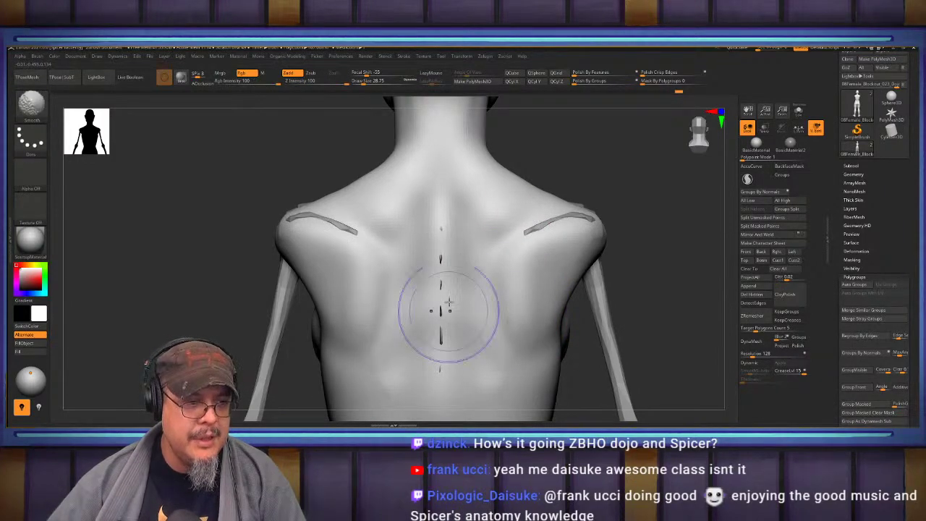
Smooth the side of the neck down to the shoulder in profile view.
mouse_move(647, 146)
alt+mouse_down()
mouse_move(610, 246)
mouse_move(500, 253)
alt+mouse_up()
alt+drag(633, 273, 628, 317)
shift+drag(505, 328, 496, 299)
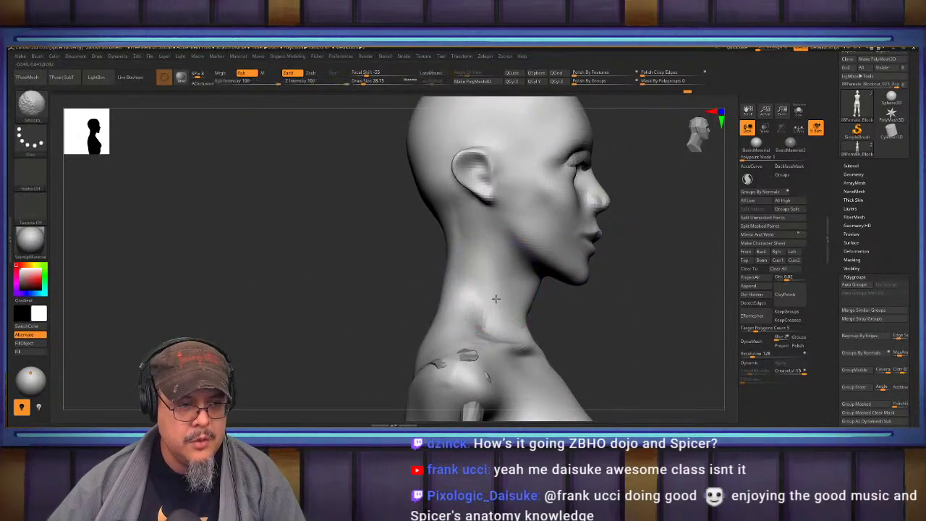
alt+drag(374, 241, 347, 309)
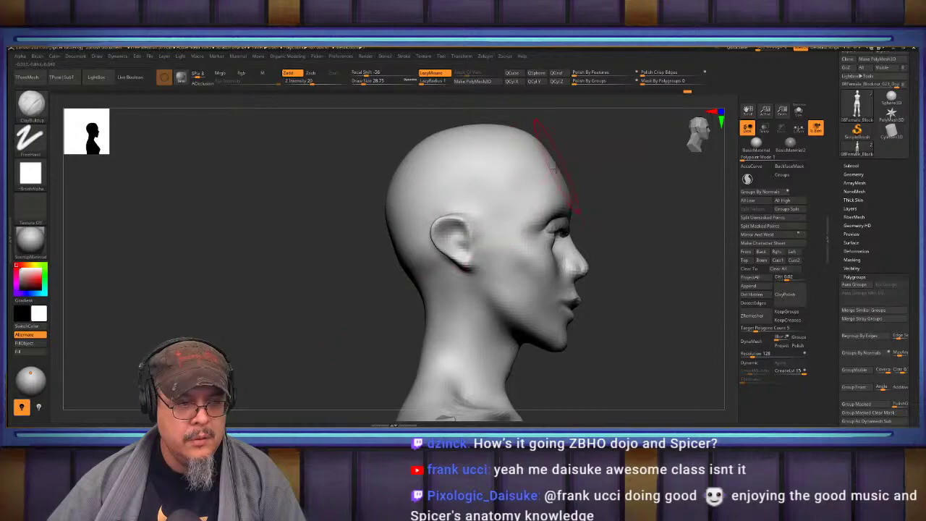
Build up clay above and below the collarbones in front view with the ClayBuildup brush at a draw size of about 29.
mouse_move(677, 226)
mouse_down()
mouse_move(620, 234)
mouse_move(626, 241)
mouse_move(594, 265)
mouse_up()
alt+drag(592, 336, 587, 207)
alt+right_drag(612, 221, 507, 288)
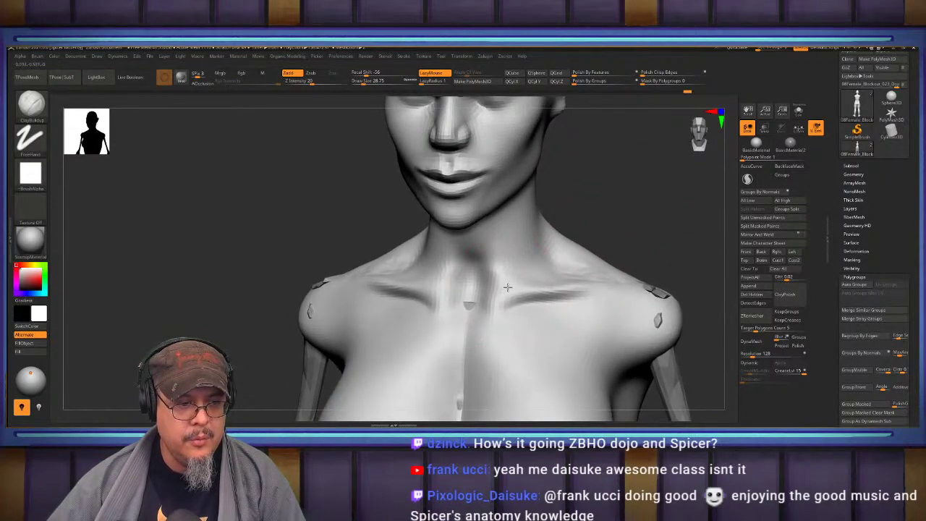
drag(519, 294, 590, 290)
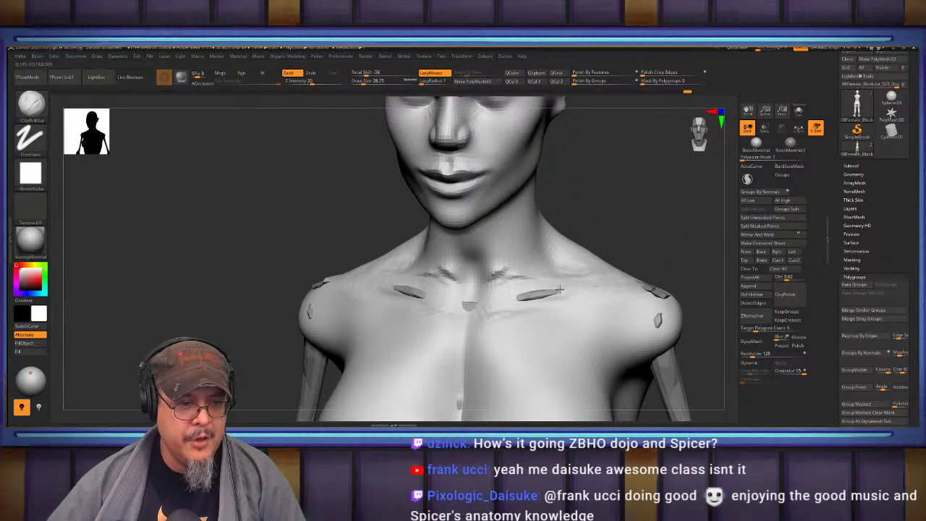
drag(641, 236, 667, 211)
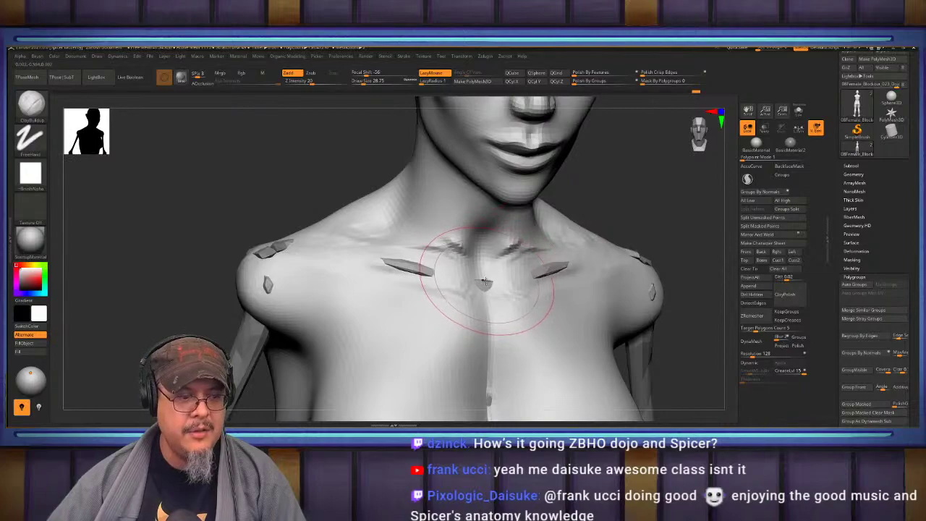
Build up the sternum area between the collarbones and breasts with ClayBuildup at a draw size of about 22 and smooth it.
key(s)
mouse_move(489, 278)
mouse_down()
mouse_move(521, 274)
mouse_move(404, 259)
mouse_move(393, 269)
mouse_move(425, 229)
mouse_move(475, 280)
mouse_move(471, 325)
mouse_move(463, 312)
mouse_move(453, 319)
mouse_move(492, 311)
mouse_move(484, 276)
mouse_move(452, 297)
mouse_move(468, 367)
mouse_move(447, 346)
mouse_move(481, 376)
mouse_up()
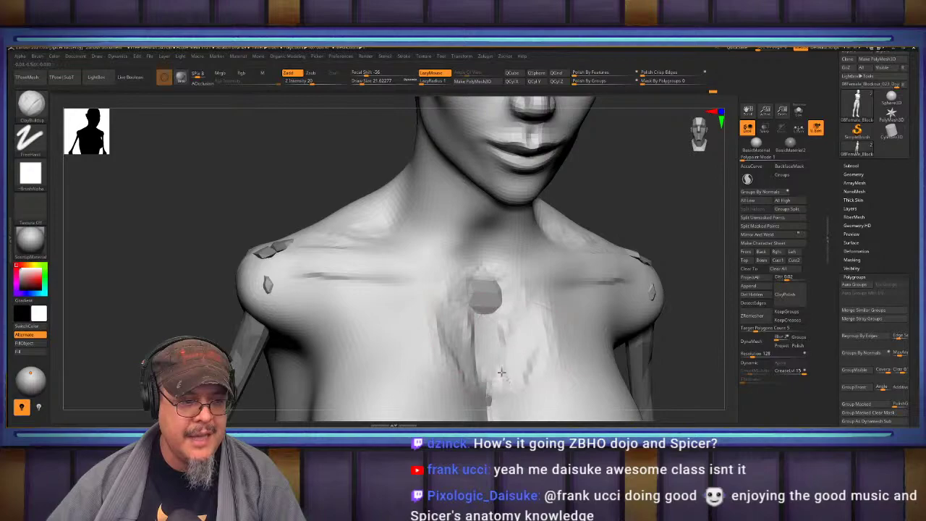
mouse_move(481, 326)
shift+mouse_down()
mouse_move(510, 345)
mouse_move(483, 298)
mouse_move(448, 348)
shift+mouse_up()
mouse_move(479, 289)
mouse_down()
mouse_move(490, 308)
mouse_move(479, 295)
mouse_move(482, 314)
mouse_up()
shift+drag(663, 195, 625, 193)
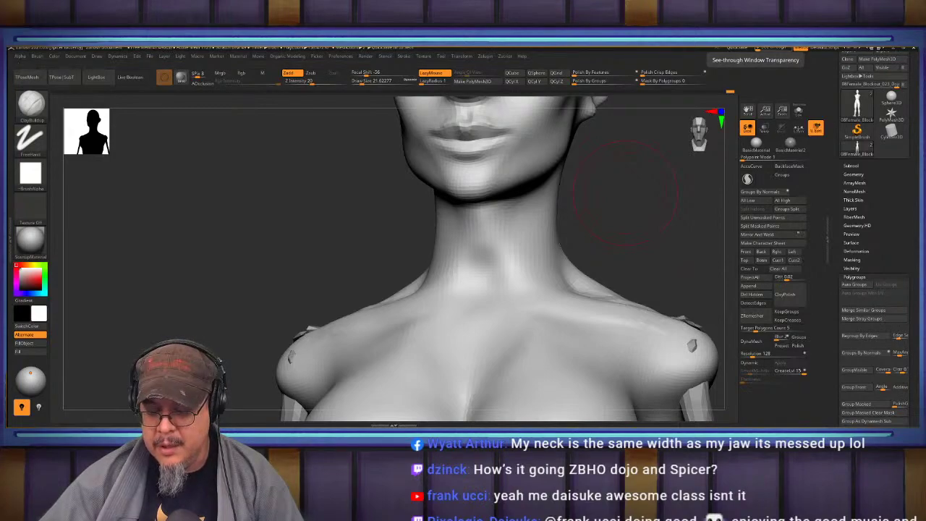
Build up the throat under the chin and the neck muscles running from behind the ears with ClayBuildup at a draw size of about 22.
mouse_move(651, 213)
mouse_down()
mouse_move(637, 230)
mouse_move(466, 206)
mouse_move(486, 216)
mouse_move(478, 230)
mouse_move(502, 251)
mouse_move(472, 265)
mouse_move(493, 314)
mouse_up()
drag(455, 224, 487, 302)
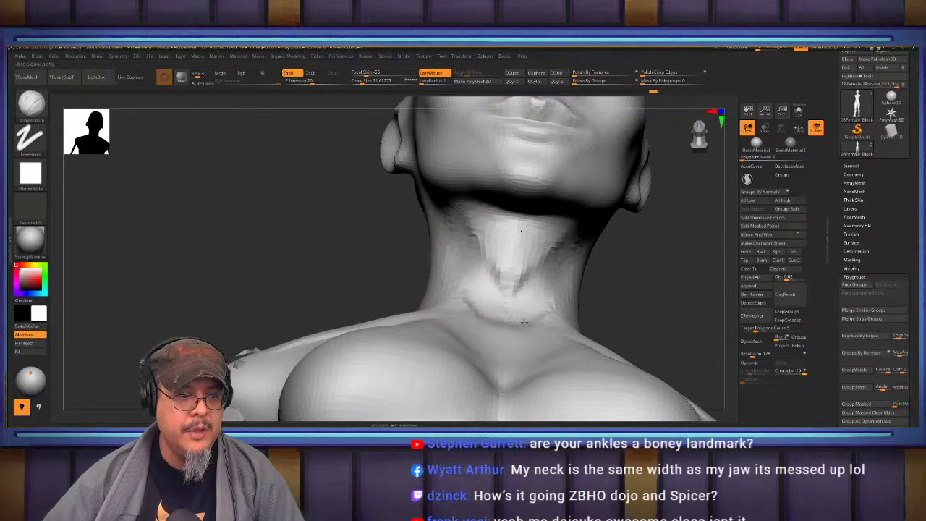
drag(678, 224, 630, 253)
mouse_move(680, 199)
alt+mouse_down()
mouse_move(636, 247)
mouse_move(621, 247)
alt+mouse_up()
drag(577, 153, 486, 283)
drag(553, 196, 502, 269)
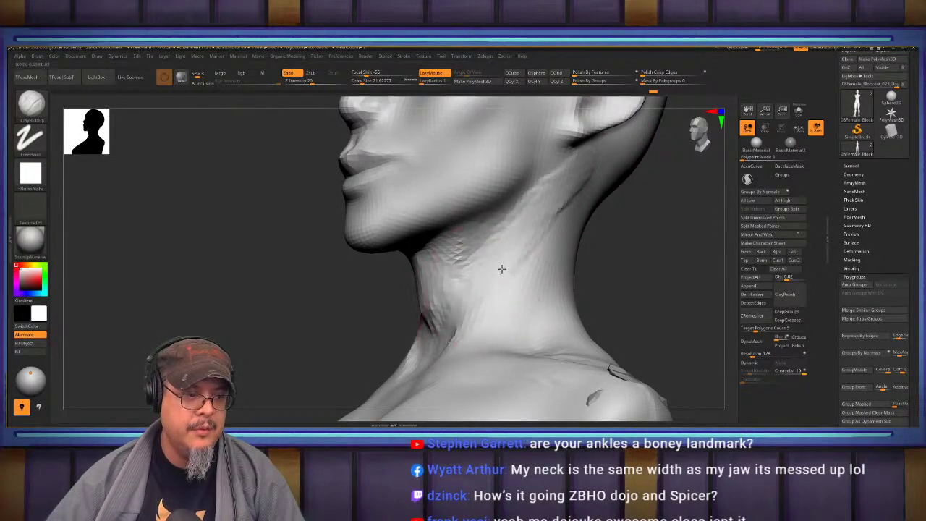
right_drag(502, 321, 670, 271)
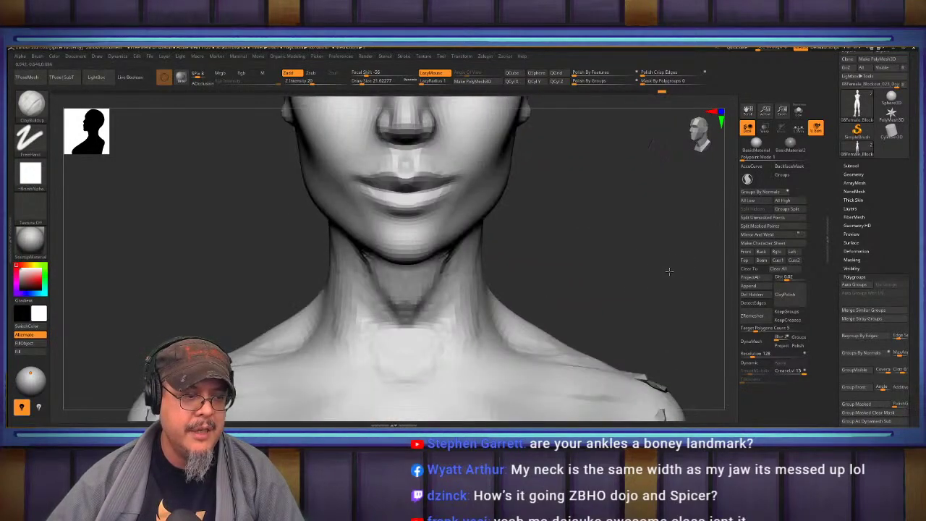
Turn on transparency to show the bones and build up clay around the pit of the neck with ClayBuildup at a draw size of about 9.
alt+drag(669, 271, 764, 235)
key(s)
drag(445, 268, 442, 268)
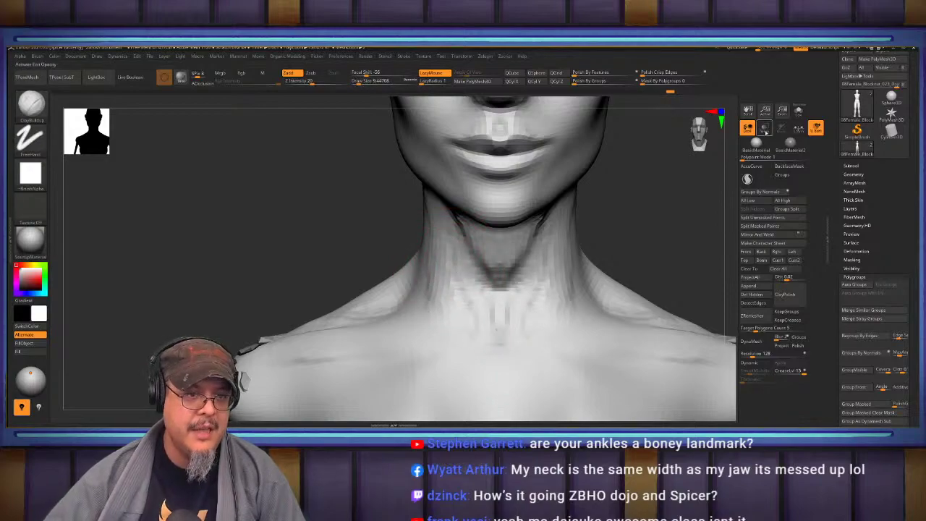
click(765, 128)
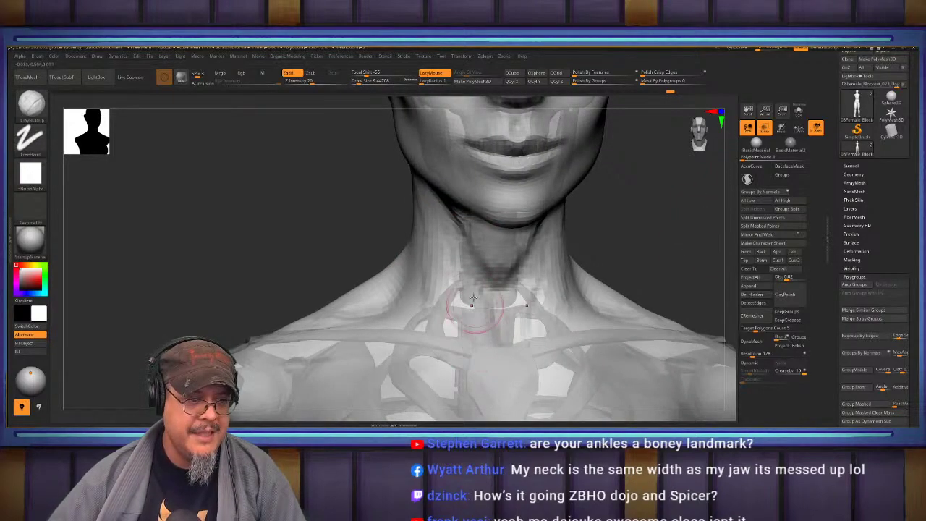
drag(472, 299, 457, 349)
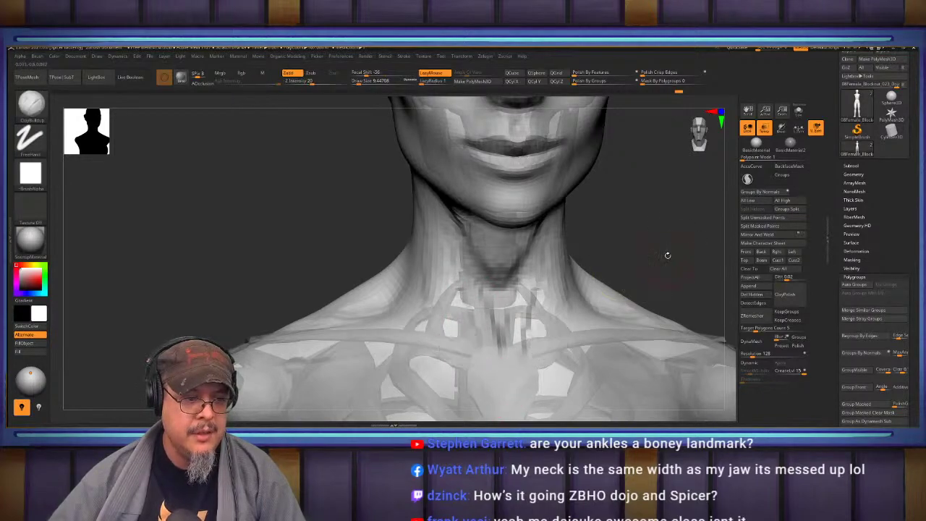
mouse_move(666, 257)
mouse_down()
mouse_move(598, 262)
mouse_move(564, 278)
mouse_up()
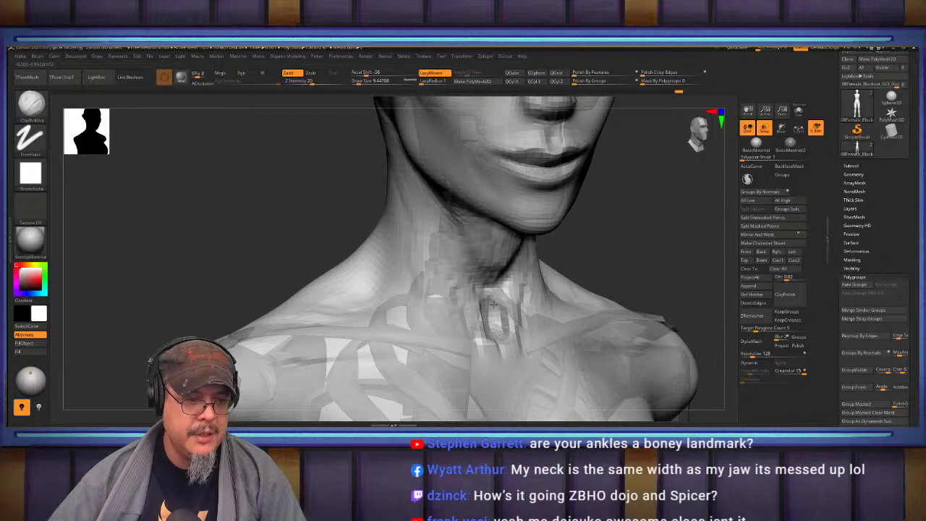
Fill out the throat beneath the chin in profile with ClayBuildup at a draw size of about 14 and smooth it.
drag(644, 278, 490, 265)
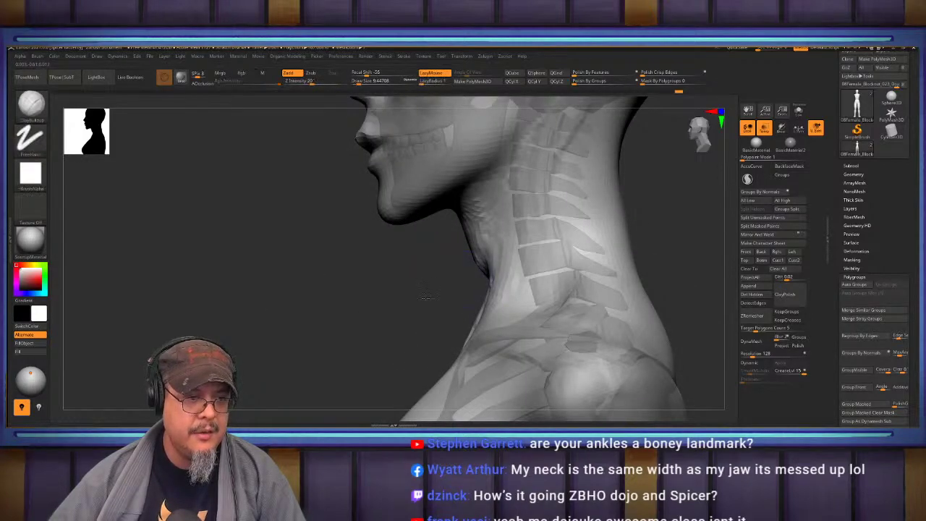
mouse_move(422, 253)
alt+mouse_down()
mouse_move(432, 297)
mouse_move(437, 288)
alt+mouse_up()
key(s)
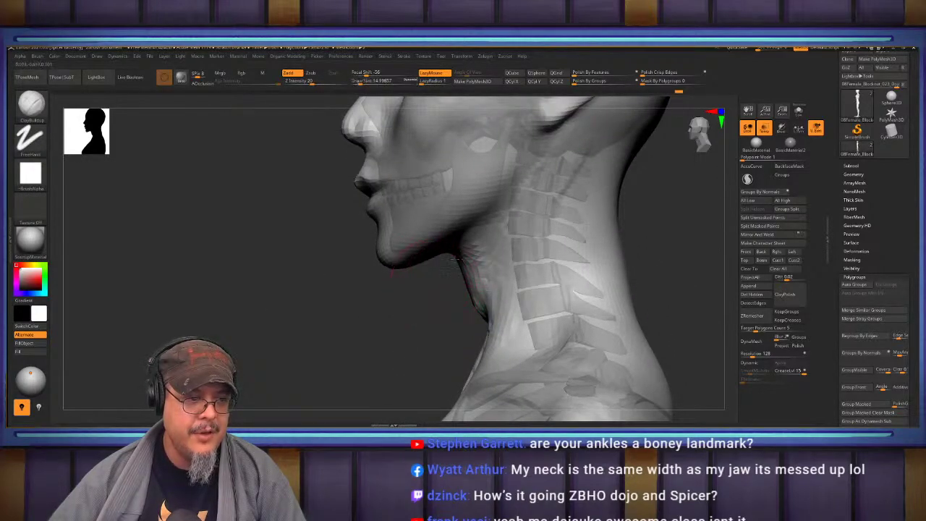
key(shift)
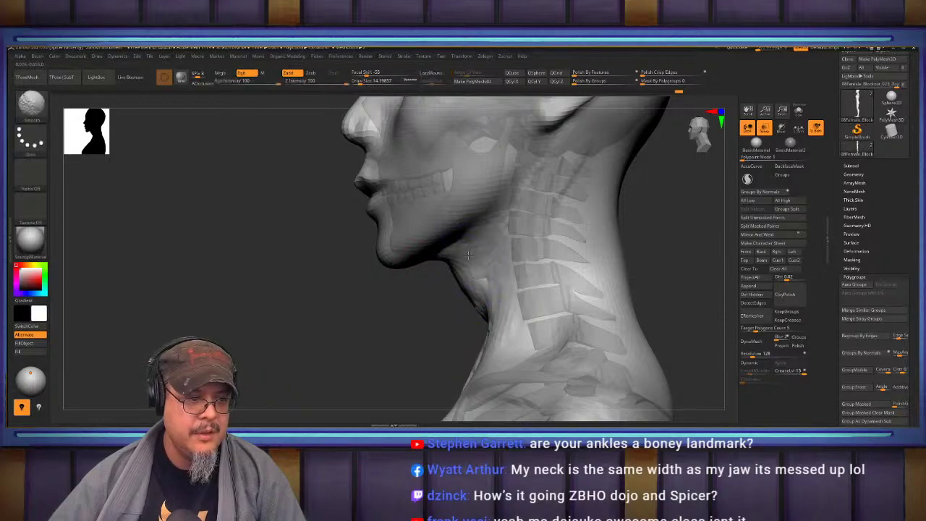
shift+drag(655, 258, 550, 261)
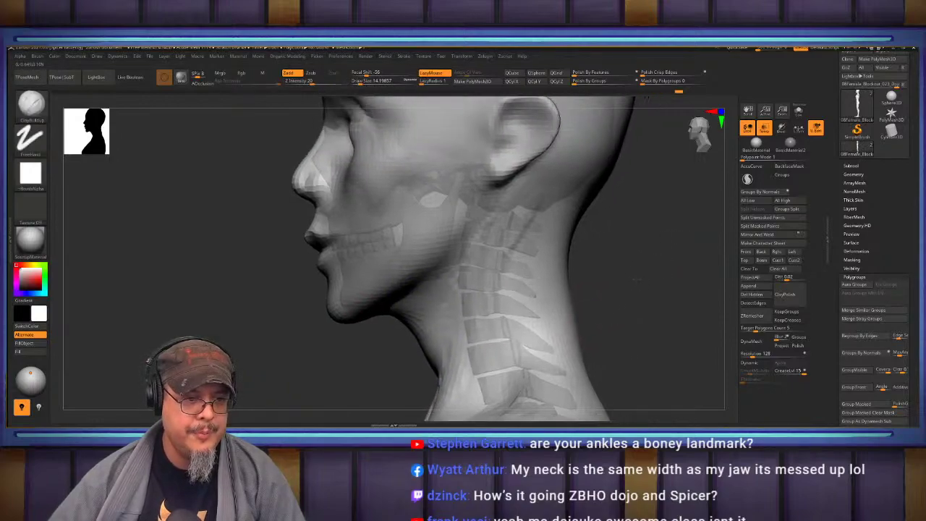
Reshape the back of the neck and base of the head around the cervical spine in profile with the Move brush.
key(b)
key(m)
key(v)
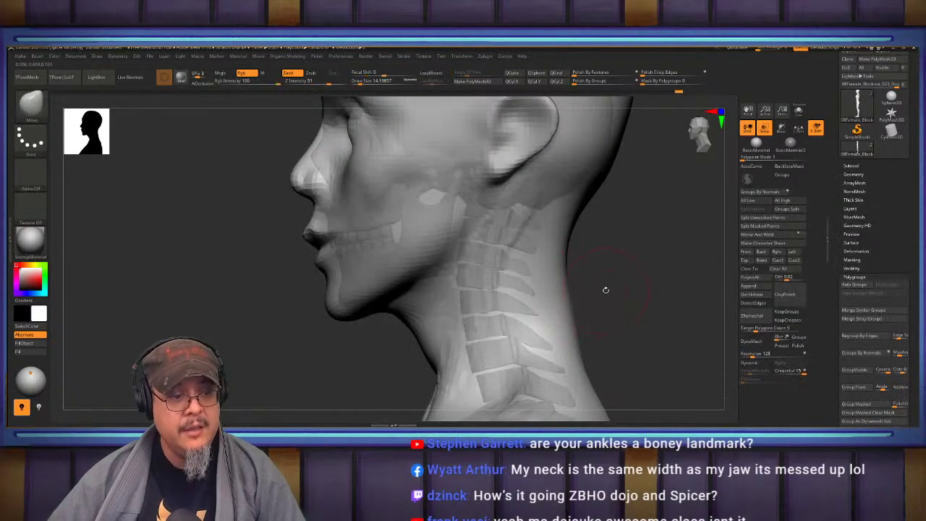
key(s)
drag(601, 291, 551, 309)
mouse_move(634, 372)
mouse_down()
mouse_move(586, 275)
mouse_move(572, 274)
mouse_move(592, 284)
mouse_up()
drag(688, 213, 600, 186)
alt+drag(581, 276, 566, 397)
Pull the top and back of the cranium in to the underlying skull in profile with Move at a draw size of about 83.
key(s)
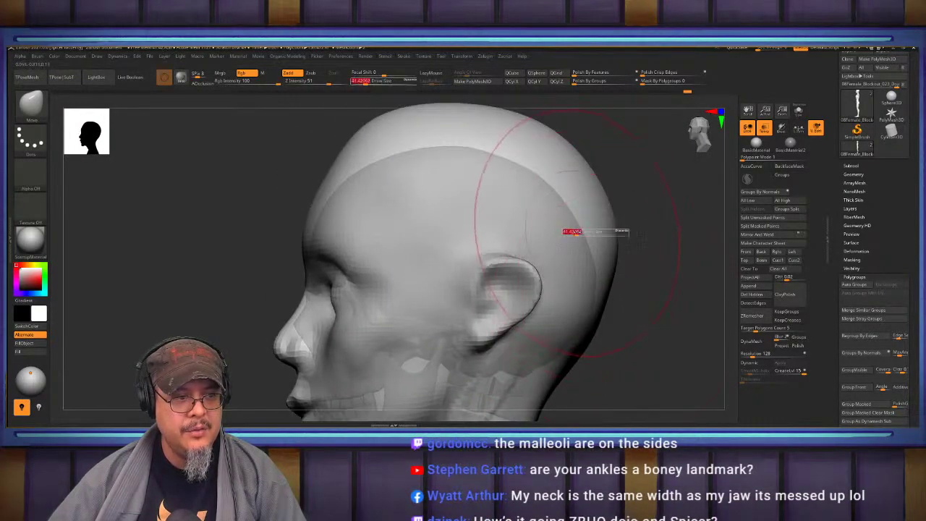
drag(576, 233, 584, 233)
drag(382, 132, 364, 165)
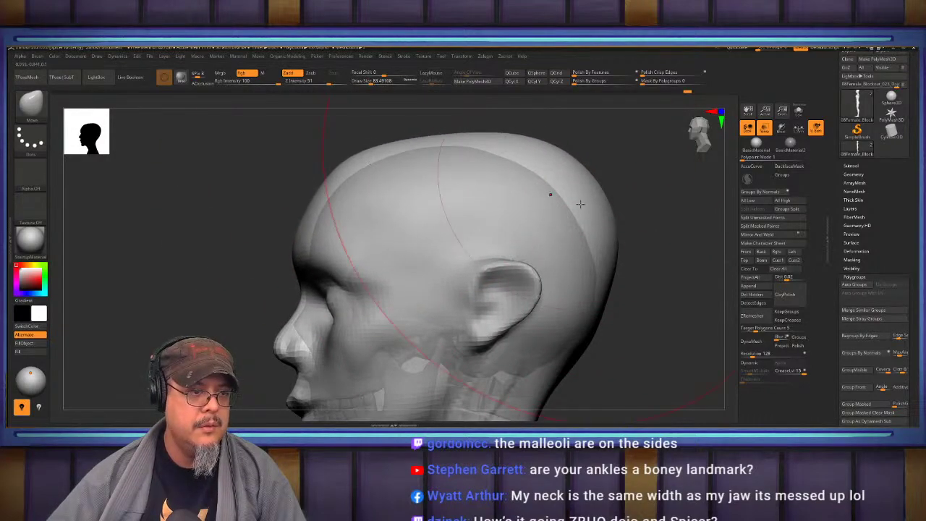
drag(592, 203, 574, 221)
drag(591, 313, 597, 298)
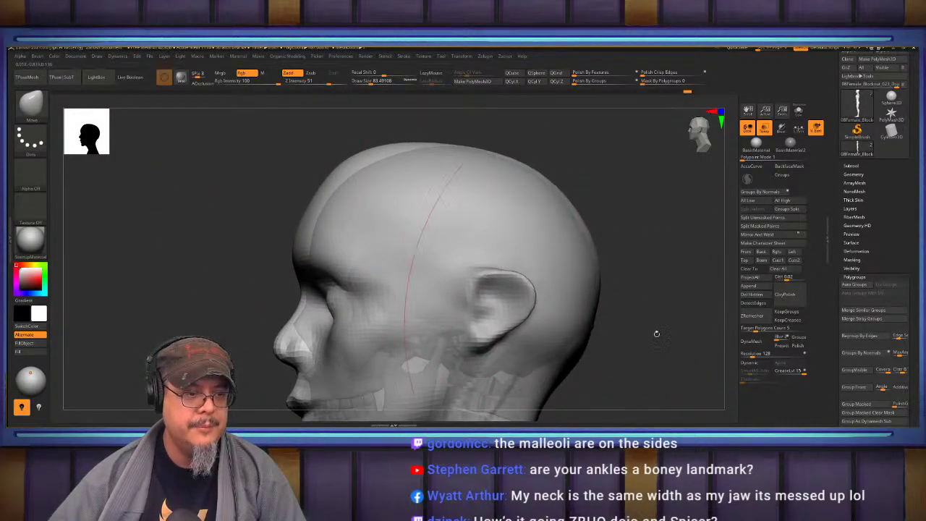
alt+drag(656, 333, 688, 263)
drag(523, 239, 502, 264)
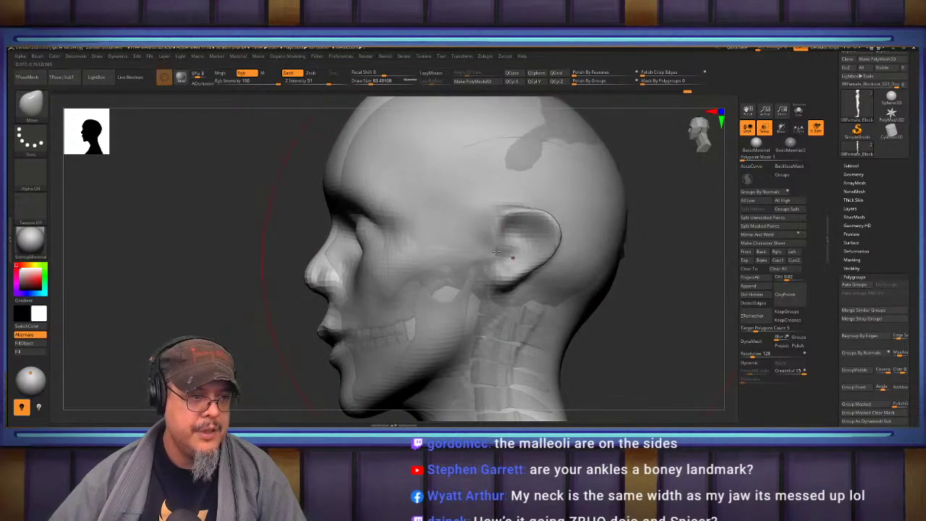
Adjust the profile of the forehead, nose and mouth against the skull with the Move brush.
key(s)
drag(327, 204, 327, 203)
drag(338, 166, 345, 160)
drag(323, 295, 316, 294)
key(s)
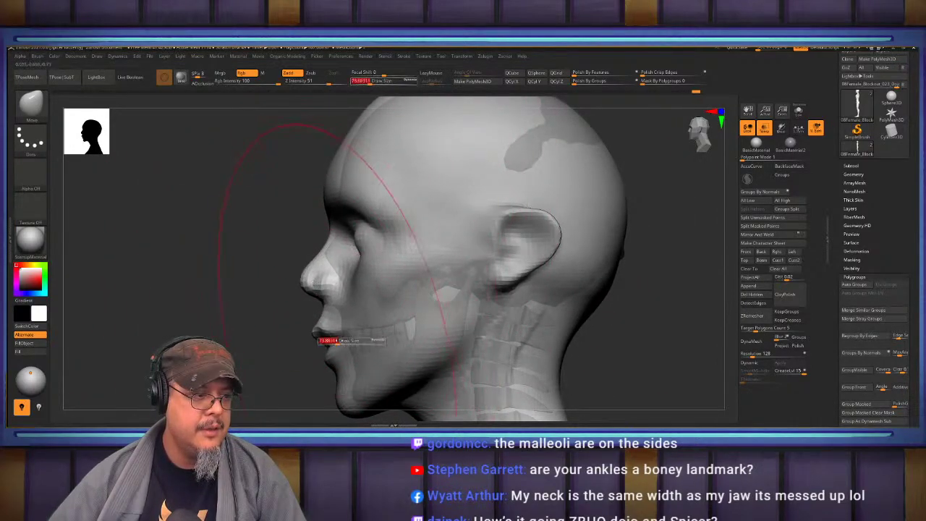
mouse_move(338, 341)
mouse_down()
mouse_move(347, 341)
mouse_move(336, 334)
mouse_up()
Reshape the lips and mouth corners in front view with the Move brush at a draw size of about 12.
mouse_move(297, 339)
mouse_down()
mouse_move(474, 343)
mouse_move(545, 304)
mouse_up()
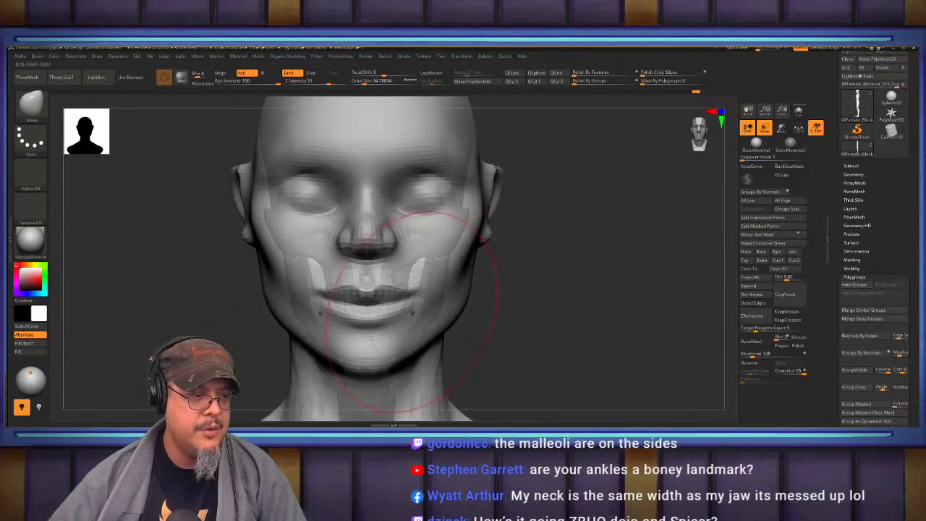
key(s)
drag(398, 305, 416, 296)
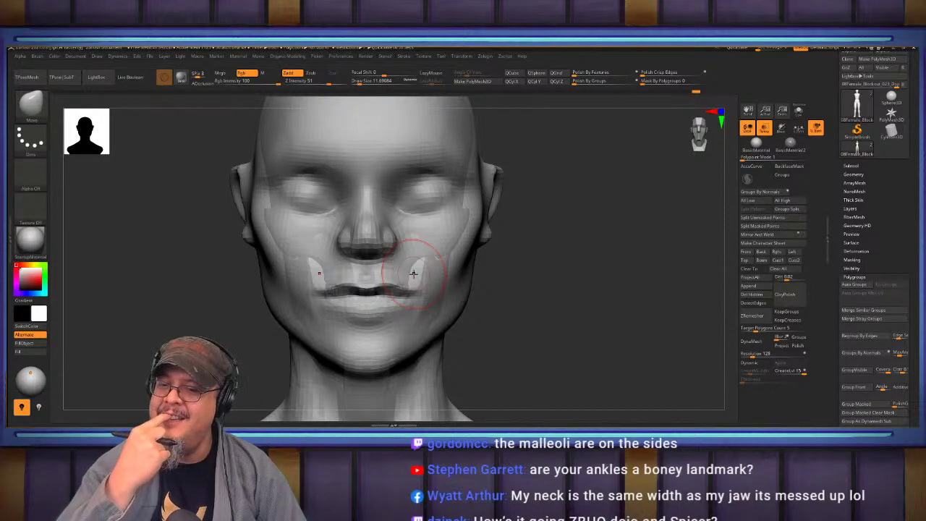
mouse_move(552, 258)
mouse_down()
mouse_move(585, 290)
mouse_move(579, 311)
mouse_up()
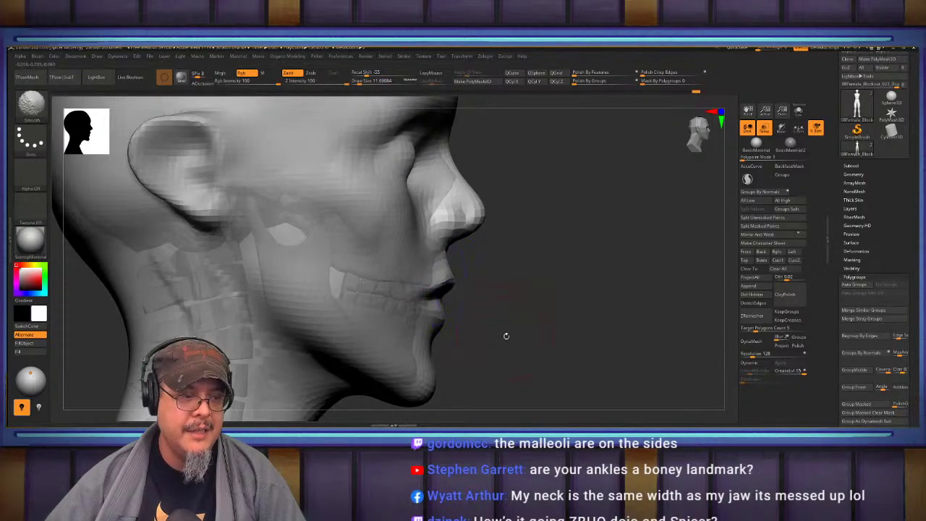
Pull the forehead and crown outward to cover the exposed skull with Move at a draw size of about 37, checking side and front views.
mouse_move(506, 335)
mouse_down()
mouse_move(511, 322)
mouse_move(465, 319)
mouse_move(558, 326)
mouse_move(526, 253)
mouse_up()
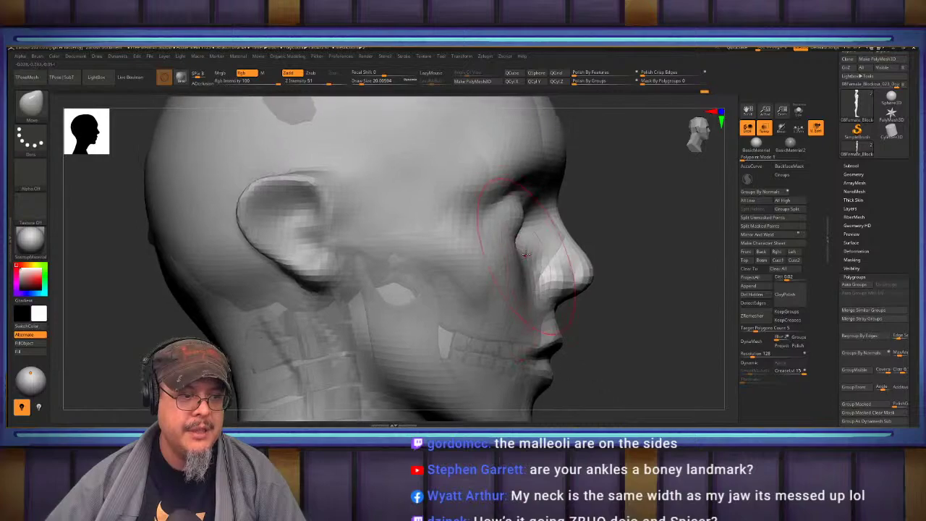
drag(552, 205, 495, 252)
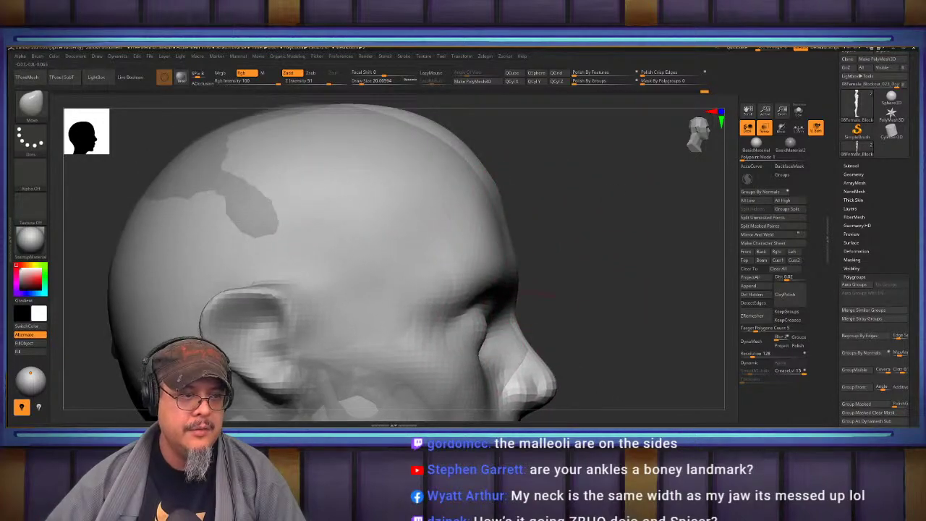
mouse_move(502, 153)
alt+mouse_down()
mouse_move(532, 241)
mouse_move(502, 236)
mouse_move(487, 245)
alt+mouse_up()
key(s)
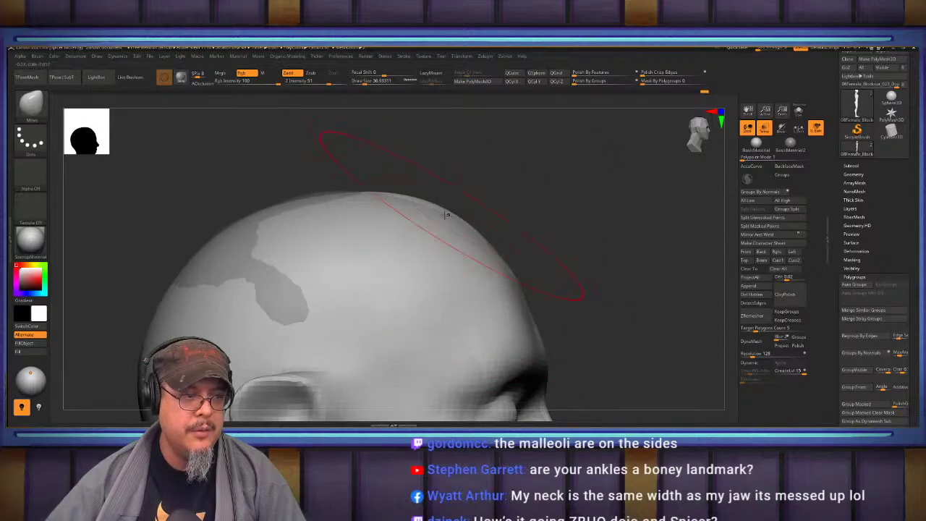
drag(443, 217, 435, 207)
drag(313, 223, 304, 212)
drag(221, 267, 211, 259)
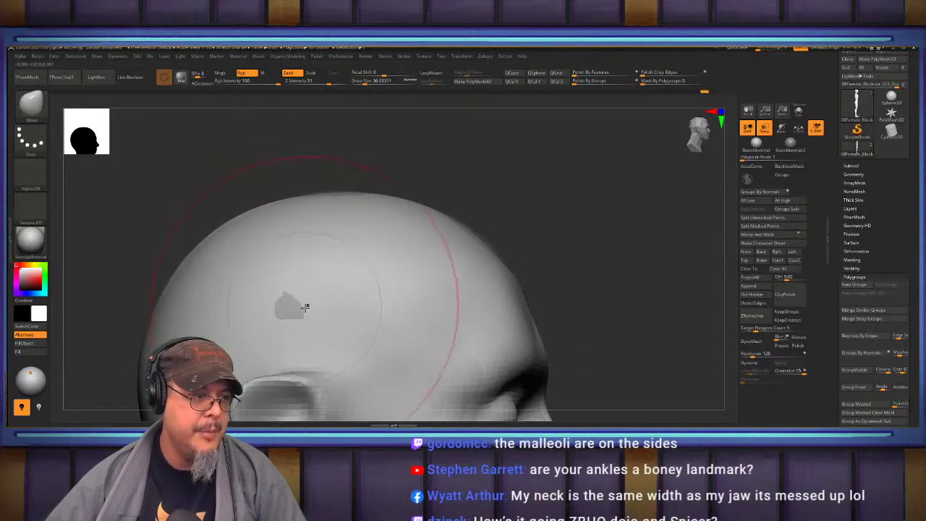
drag(306, 308, 289, 304)
mouse_move(579, 218)
mouse_down()
mouse_move(500, 214)
mouse_move(474, 197)
mouse_move(606, 203)
mouse_move(598, 165)
mouse_up()
drag(451, 230, 451, 217)
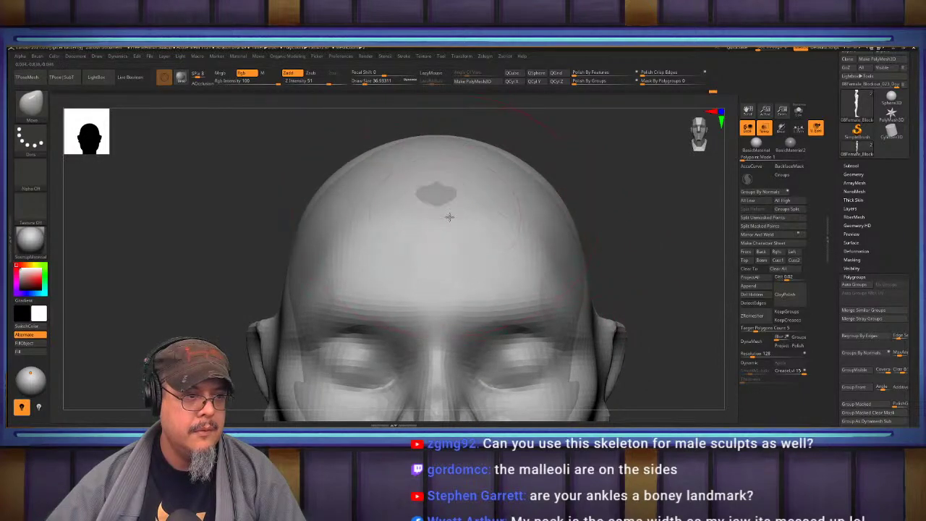
Narrow and reposition the ear behind the jaw in profile with the Move brush at a draw size of about 23.
mouse_move(640, 257)
mouse_down()
mouse_move(628, 351)
mouse_move(531, 296)
mouse_up()
alt+drag(628, 278, 644, 253)
mouse_move(604, 335)
mouse_down()
mouse_move(640, 331)
mouse_move(628, 294)
mouse_move(624, 319)
mouse_move(662, 327)
mouse_move(654, 326)
mouse_up()
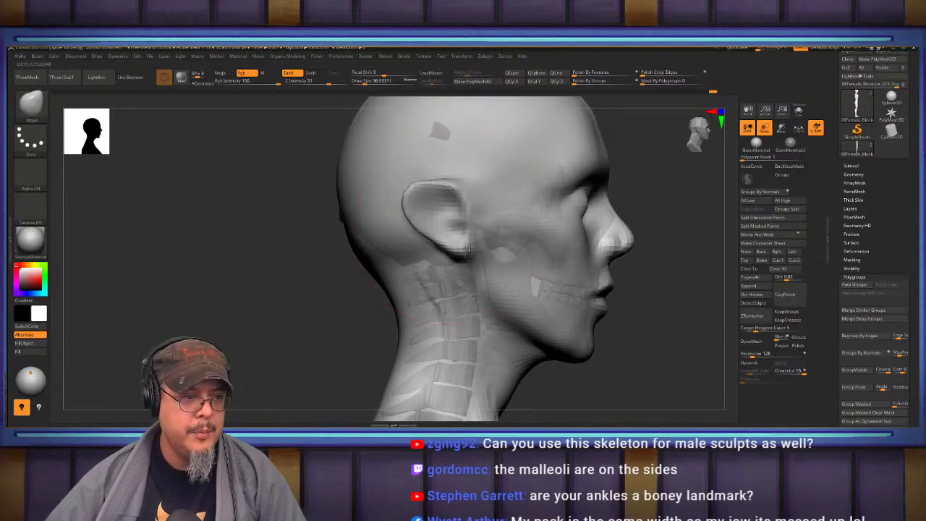
key(s)
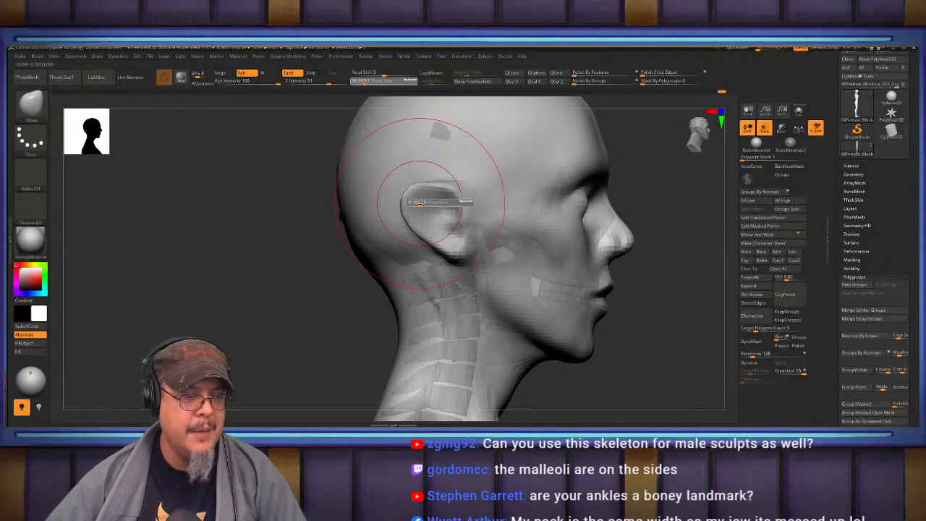
drag(418, 203, 443, 206)
drag(453, 248, 457, 247)
drag(454, 191, 431, 197)
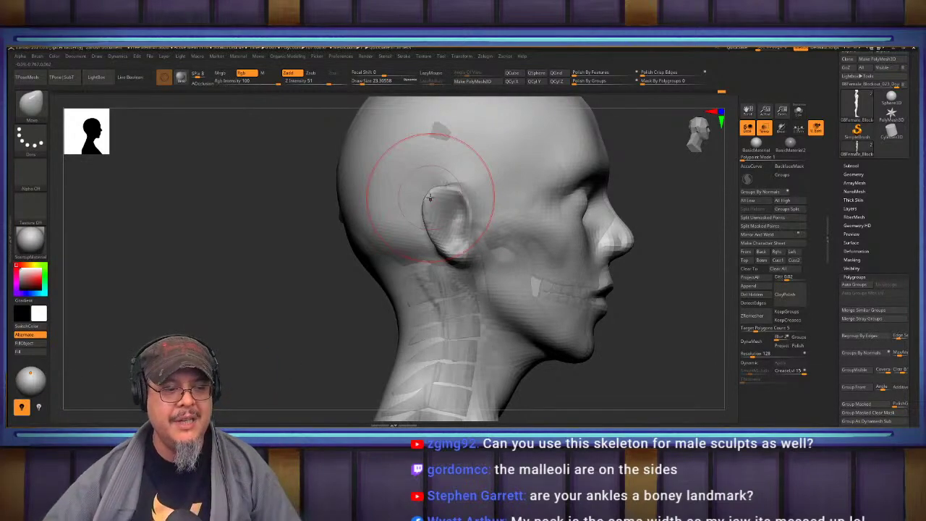
Refine the jawline and front contour of the throat in profile with the Move brush at a draw size of about 20.
mouse_move(651, 309)
alt+mouse_down()
mouse_move(637, 277)
mouse_move(638, 308)
alt+mouse_up()
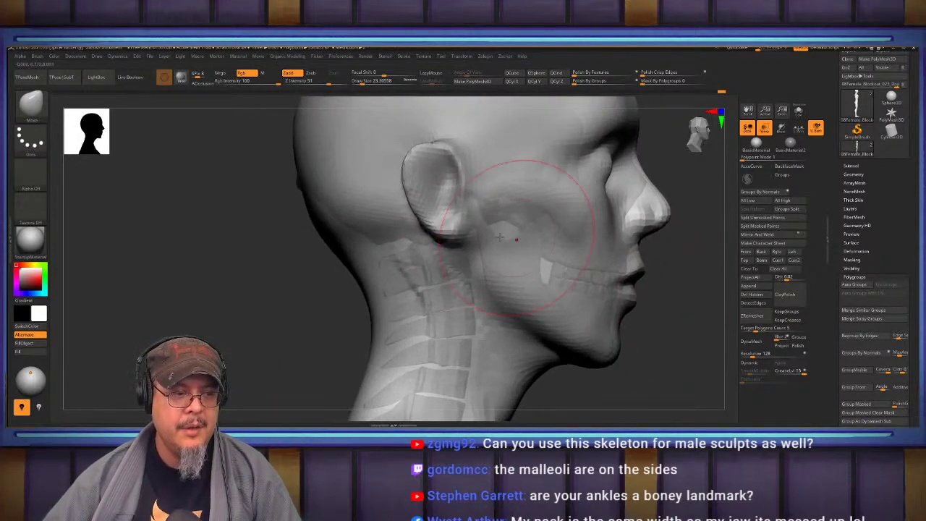
key(s)
drag(505, 293, 502, 295)
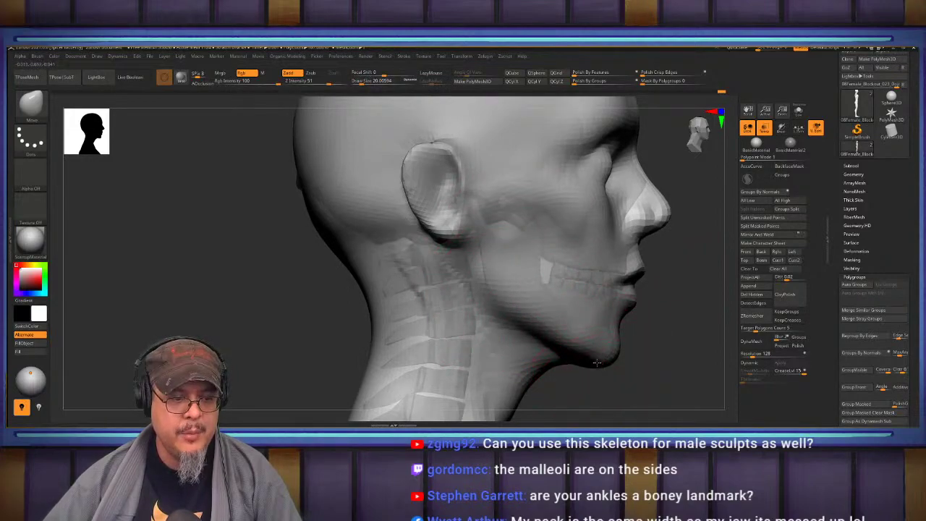
drag(569, 390, 506, 336)
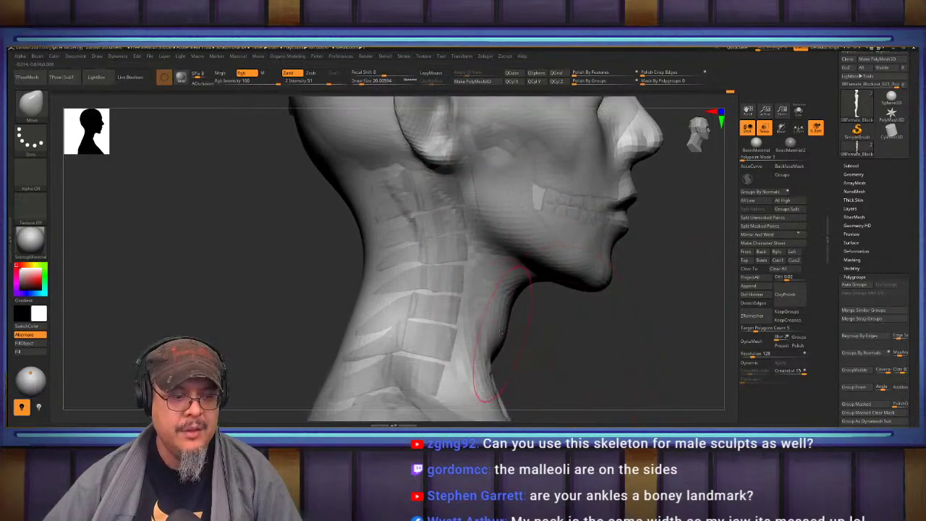
Build up the forehead and temples with the FormSoft brush at a draw size of about 20 and smooth the temple.
drag(519, 289, 583, 223)
alt+right_drag(581, 220, 540, 286)
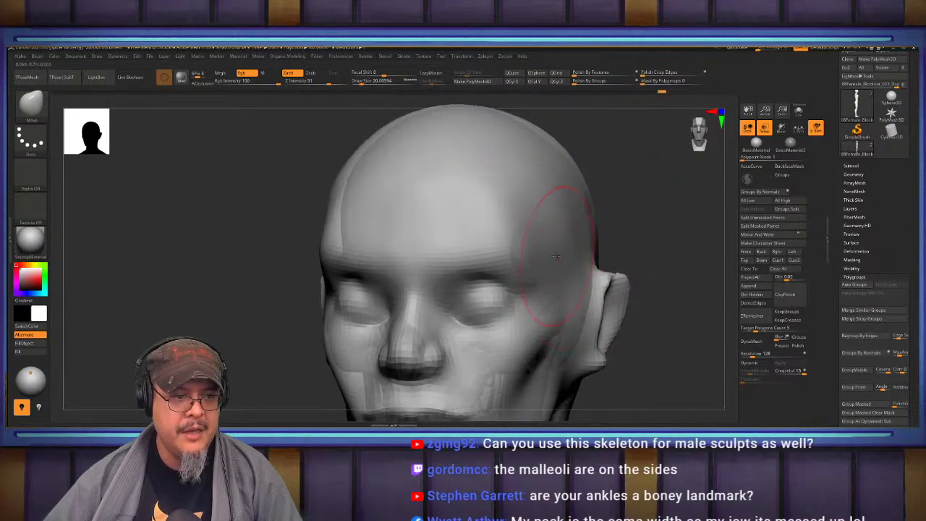
key(b)
key(f)
key(s)
mouse_move(519, 239)
mouse_down()
mouse_move(534, 282)
mouse_move(524, 217)
mouse_move(511, 216)
mouse_up()
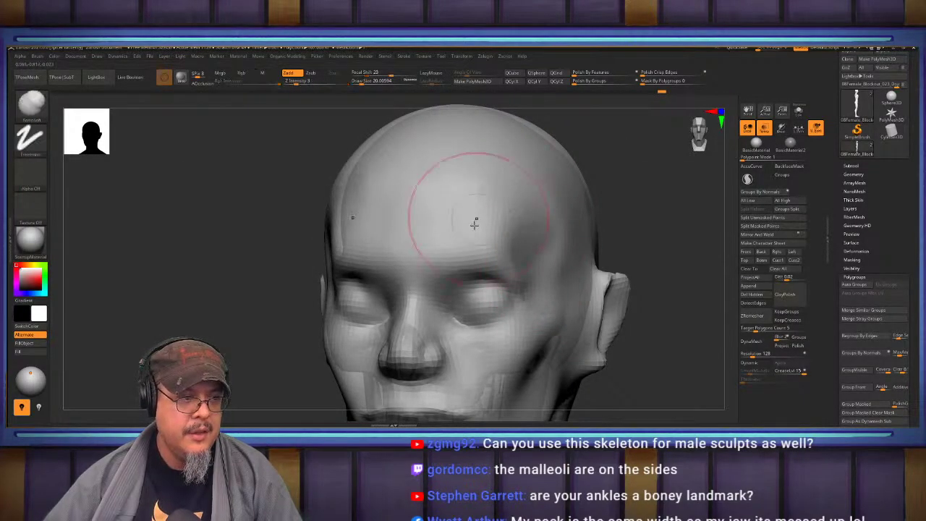
right_drag(475, 221, 466, 219)
mouse_move(456, 248)
alt+mouse_down()
mouse_move(532, 253)
mouse_move(472, 244)
mouse_move(519, 242)
alt+mouse_up()
mouse_move(455, 221)
alt+mouse_down()
mouse_move(533, 200)
mouse_move(536, 230)
mouse_move(453, 210)
alt+mouse_up()
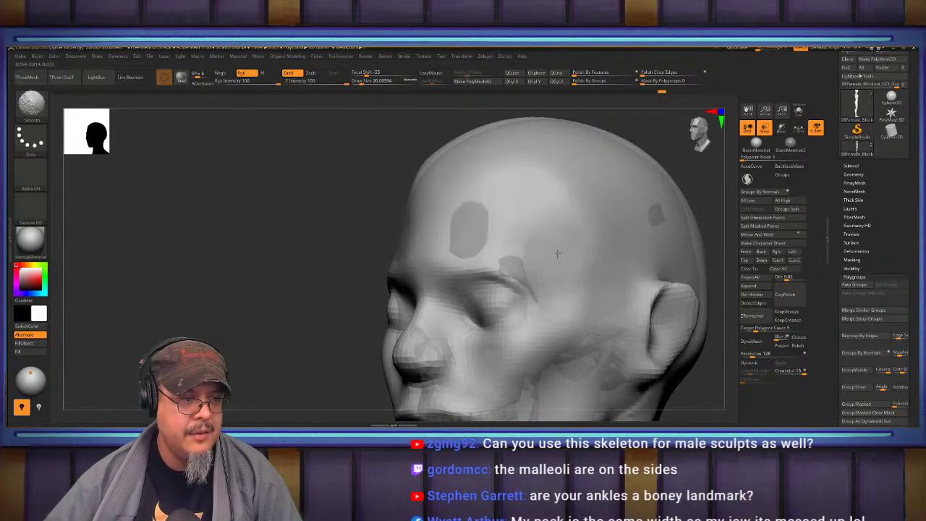
shift+drag(559, 254, 554, 259)
Smooth the forehead and temple and shape the eye socket with the FormSoft brush at a draw size of about 20.
mouse_move(471, 217)
mouse_down()
mouse_move(471, 240)
mouse_move(510, 271)
mouse_move(536, 310)
mouse_up()
drag(372, 248, 379, 210)
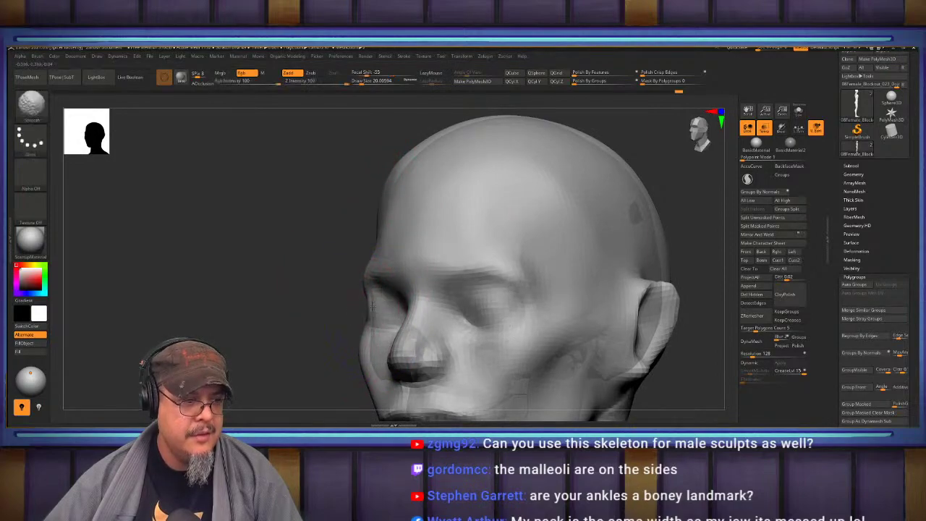
alt+drag(312, 361, 334, 272)
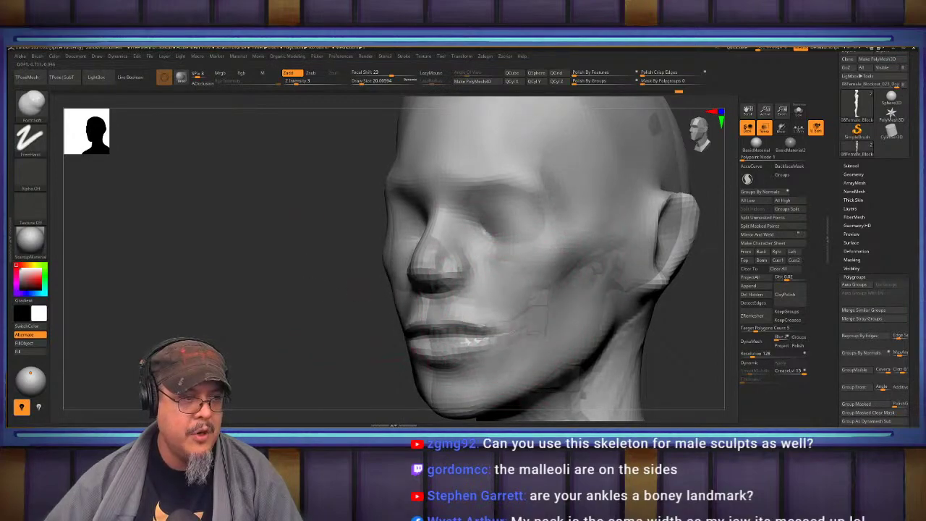
alt+drag(340, 197, 345, 272)
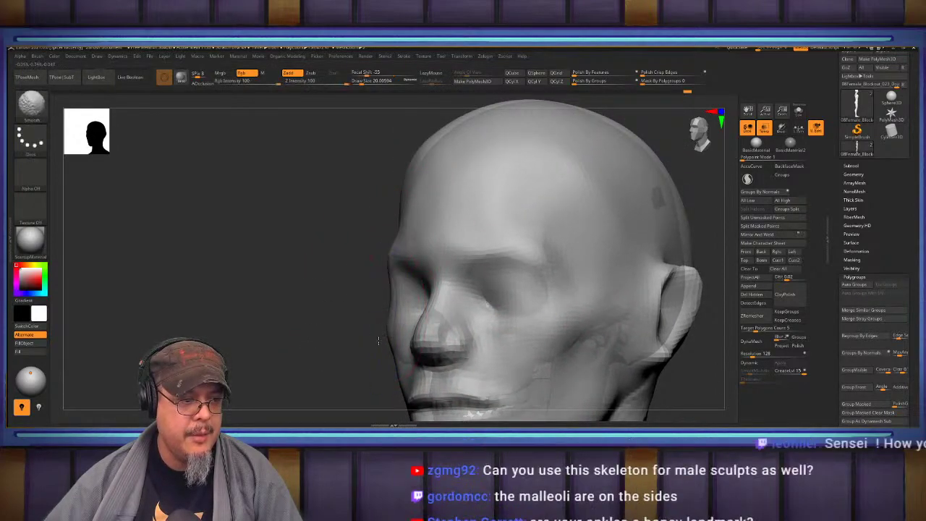
alt+drag(360, 314, 326, 255)
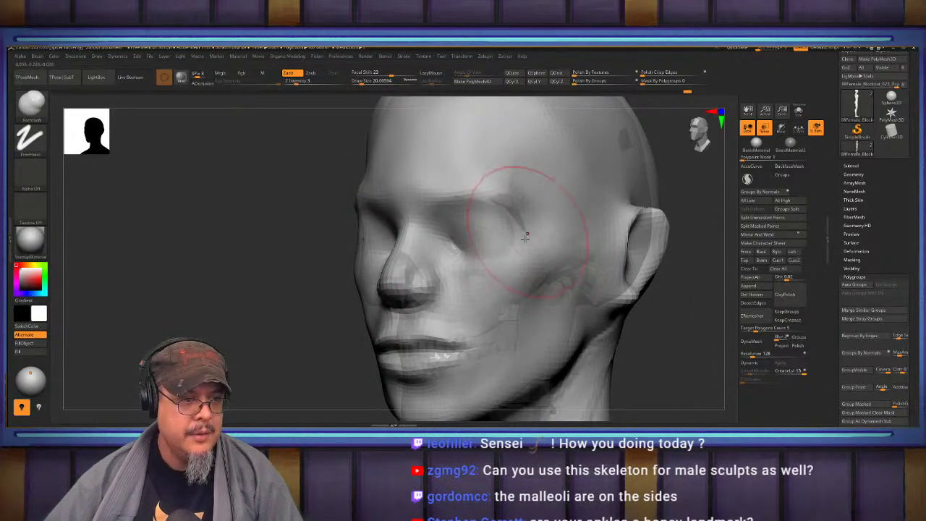
mouse_move(487, 237)
mouse_down()
mouse_move(480, 227)
mouse_move(492, 235)
mouse_up()
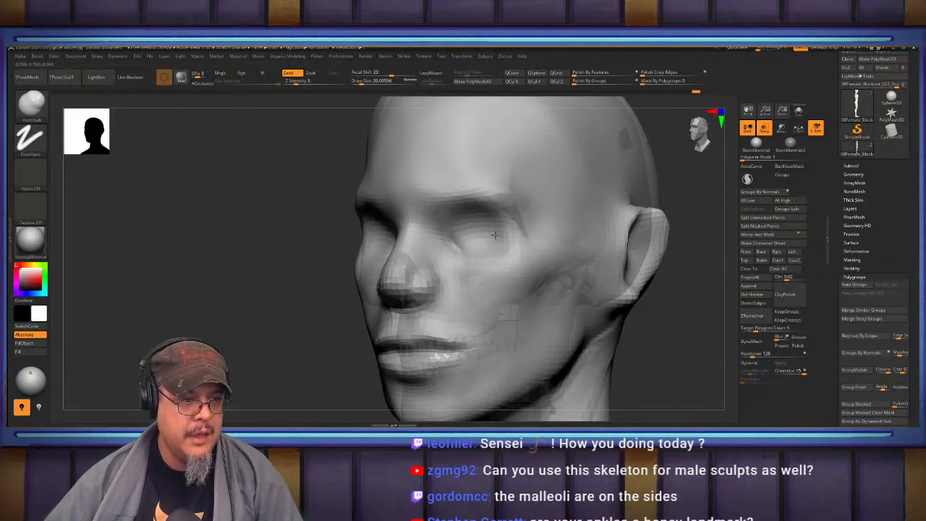
drag(505, 201, 535, 244)
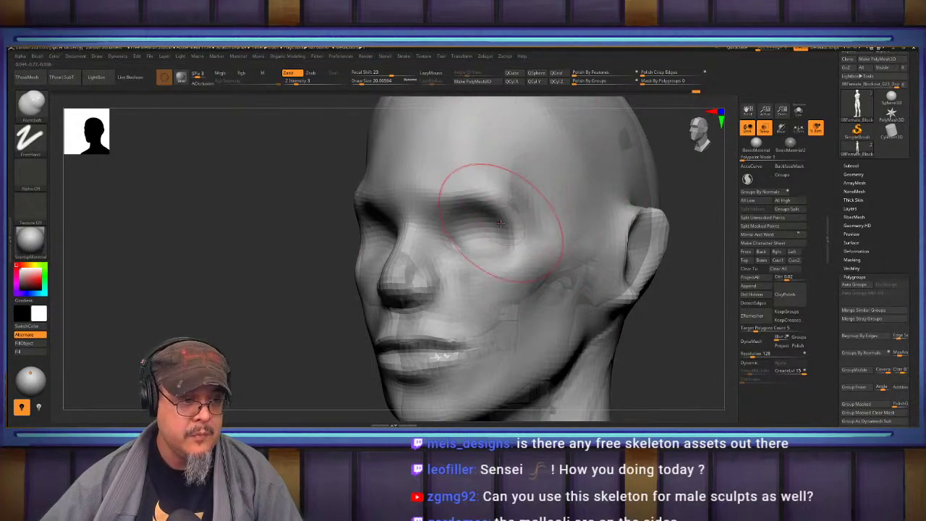
Define the outer and lower rim of the eye socket with the ClayBuildup brush at a draw size of about 14.
key(b)
key(c)
key(b)
key(s)
drag(458, 197, 448, 196)
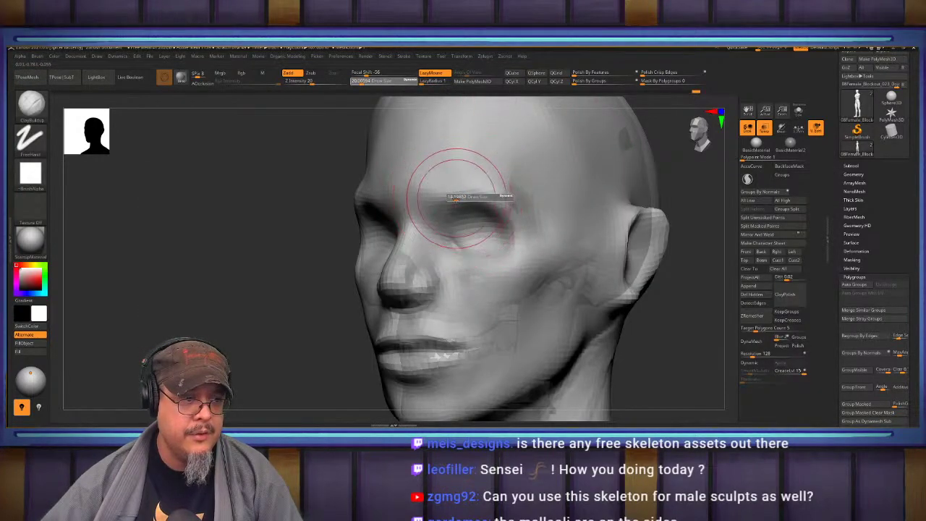
mouse_move(480, 260)
mouse_down()
mouse_move(464, 243)
mouse_move(484, 269)
mouse_up()
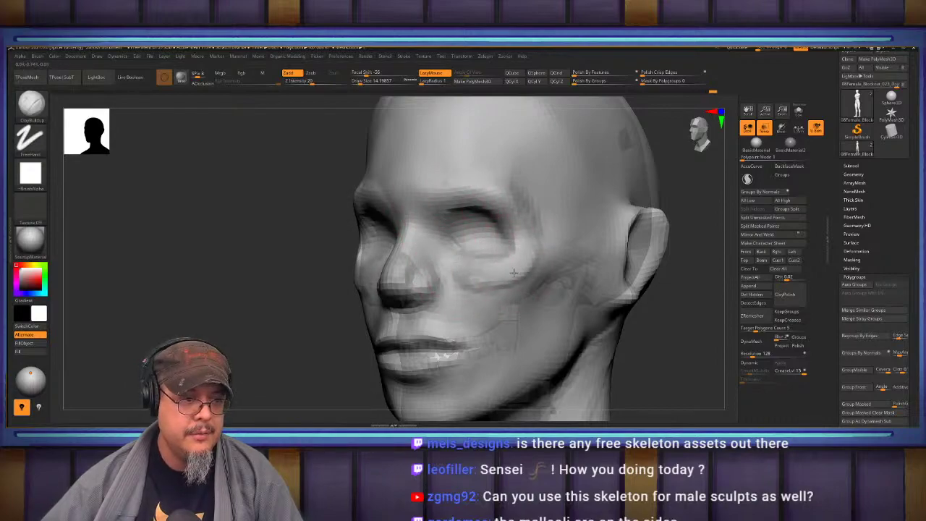
Build up the cheekbone and front of the cheek with ClayBuildup strokes and smooth the area beside the nose.
mouse_move(531, 306)
mouse_down()
mouse_move(481, 352)
mouse_move(498, 387)
mouse_up()
mouse_move(532, 344)
right_down()
mouse_move(457, 333)
mouse_move(500, 324)
mouse_move(548, 291)
right_up()
alt+right_drag(612, 304, 568, 298)
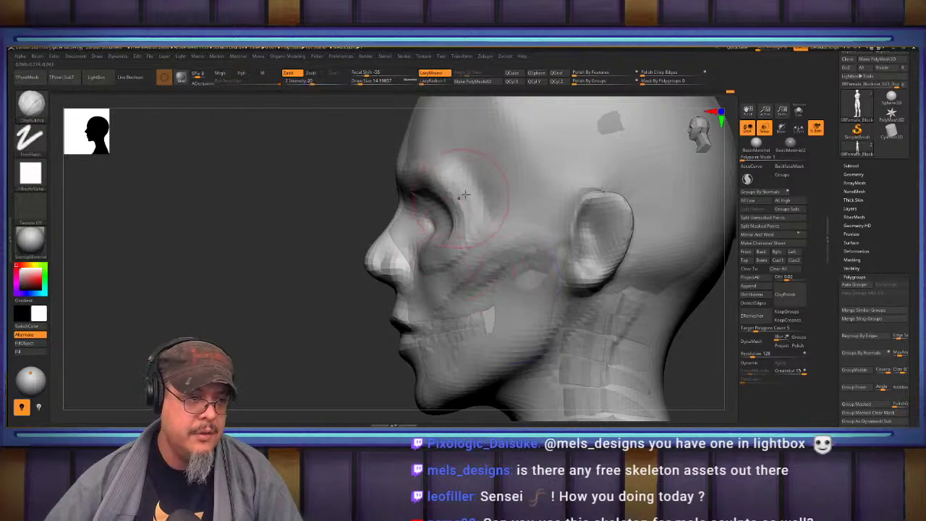
right_drag(417, 246, 479, 254)
mouse_move(443, 248)
mouse_down()
mouse_move(405, 248)
mouse_move(413, 286)
mouse_move(428, 270)
mouse_move(405, 253)
mouse_move(428, 256)
mouse_move(423, 297)
mouse_up()
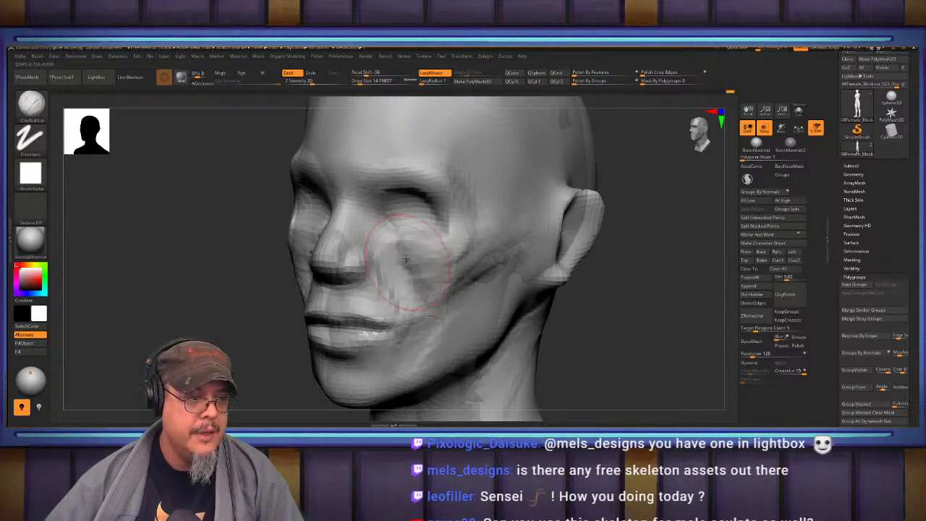
shift+drag(412, 260, 405, 267)
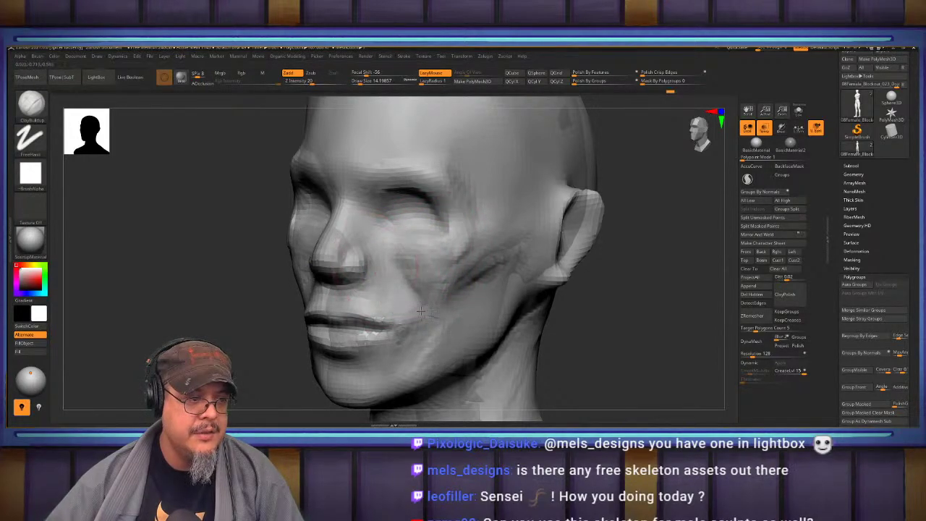
Fill the rear of the jaw over the exposed bone in profile with ClayBuildup and smooth the cheek.
right_drag(404, 310, 304, 302)
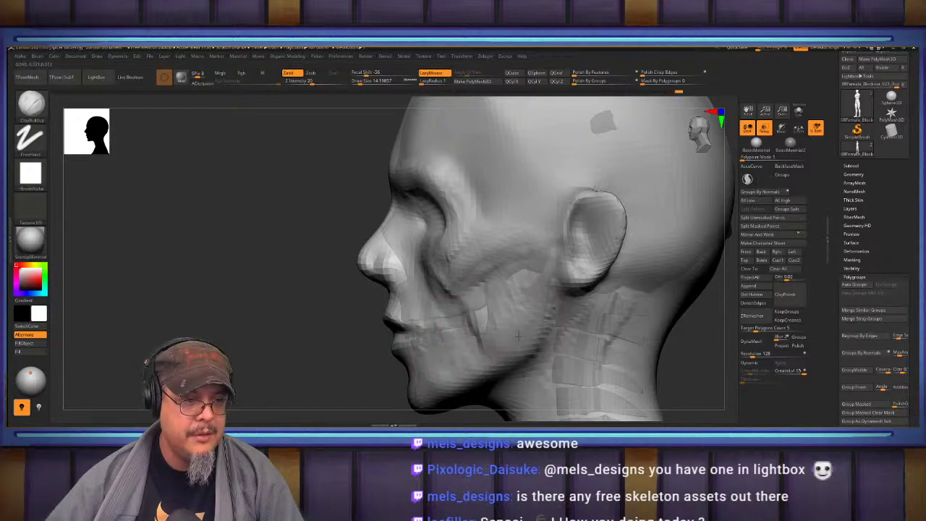
mouse_move(523, 275)
mouse_down()
mouse_move(472, 282)
mouse_move(479, 319)
mouse_move(515, 318)
mouse_up()
shift+drag(472, 289, 427, 291)
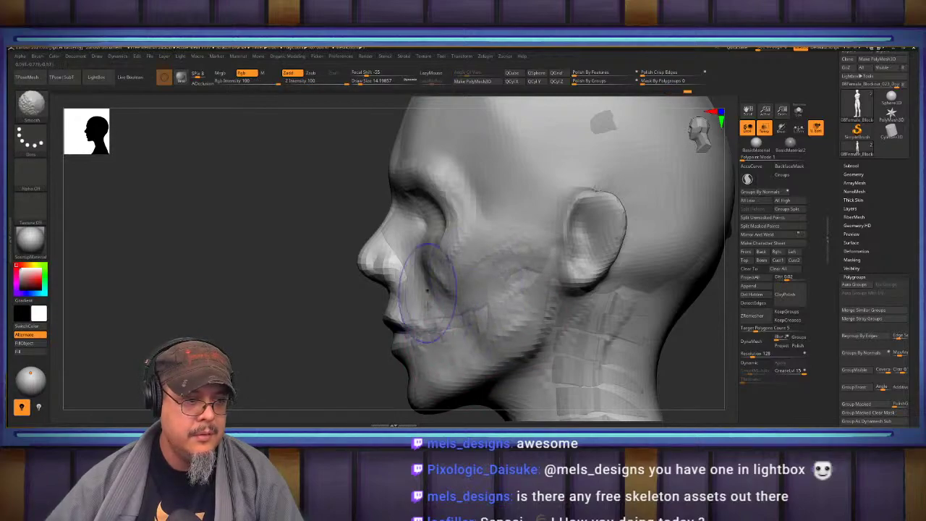
Reshape the nose in profile with the Move brush at a draw size of about 14, checking the face from below.
right_drag(418, 332, 459, 268)
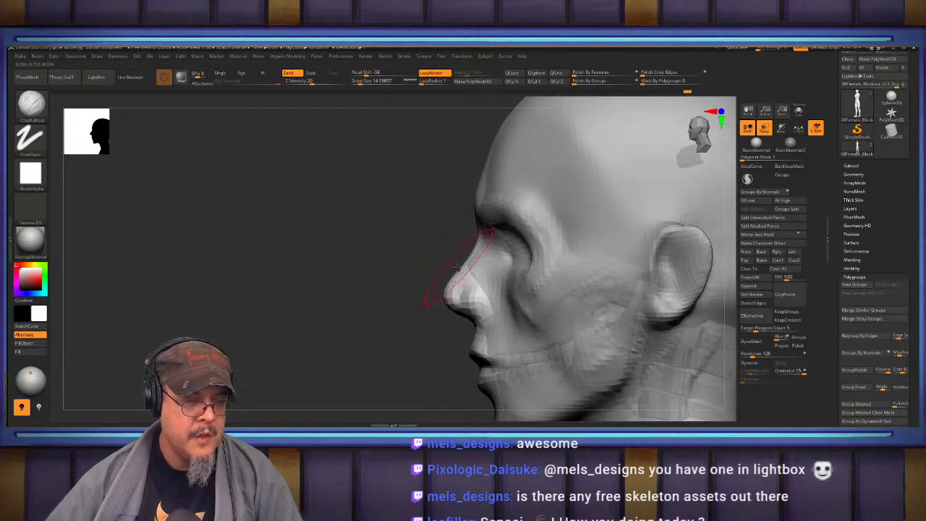
key(b)
key(m)
key(v)
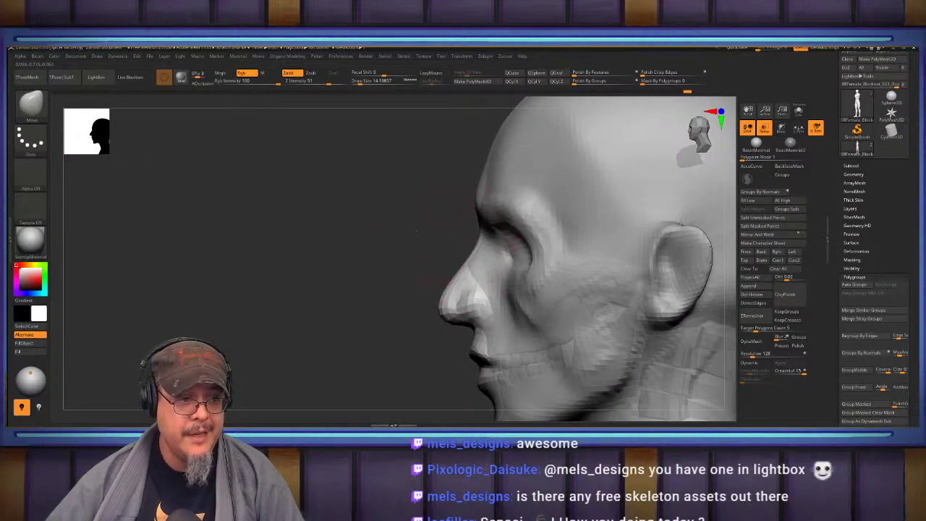
mouse_move(416, 231)
alt+right_down()
mouse_move(413, 272)
mouse_move(466, 283)
alt+right_up()
drag(500, 293, 524, 294)
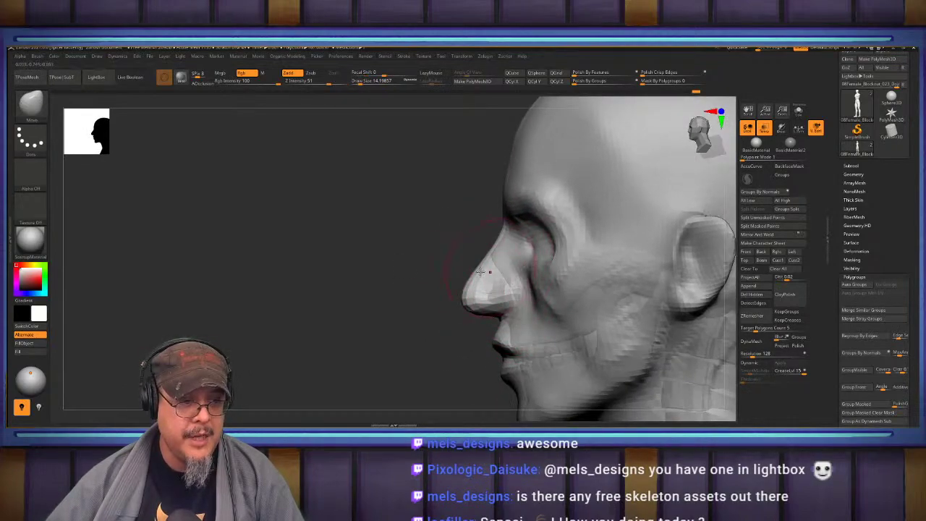
right_drag(473, 288, 504, 234)
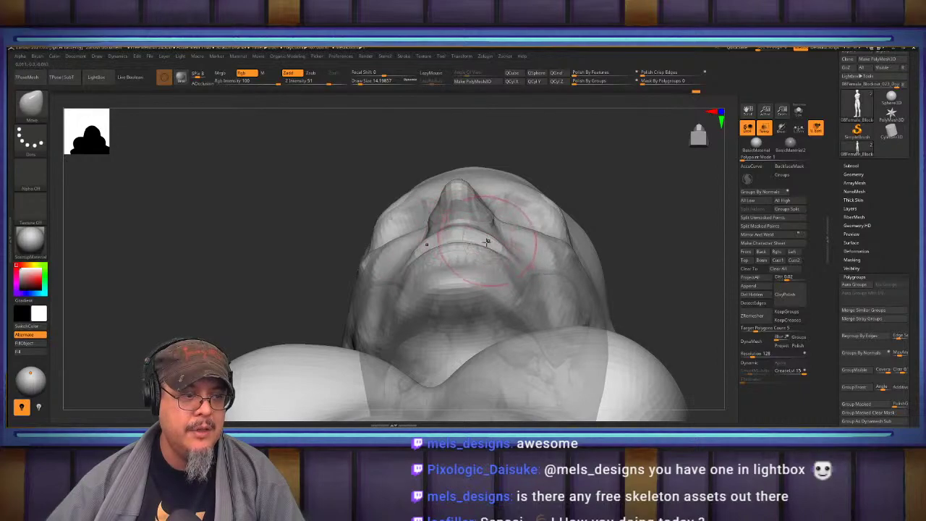
right_drag(486, 241, 500, 341)
right_drag(527, 227, 383, 235)
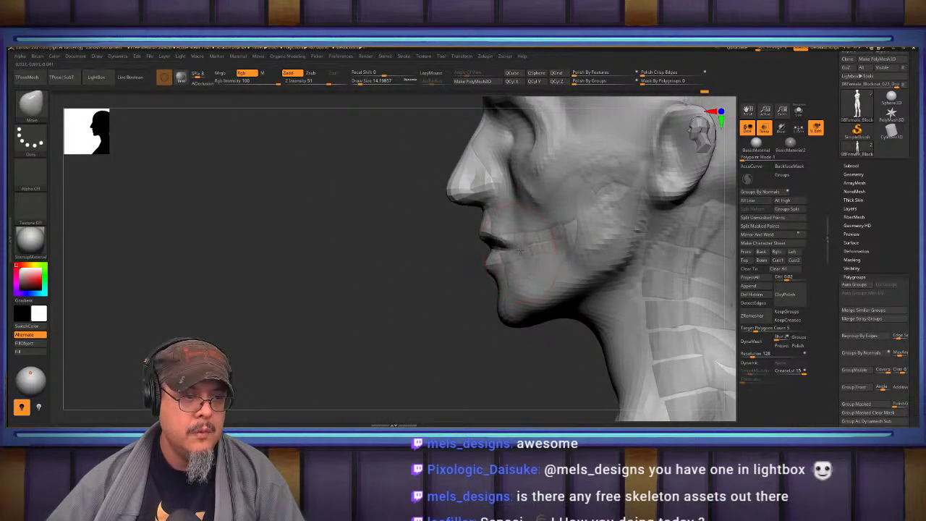
right_drag(520, 251, 469, 263)
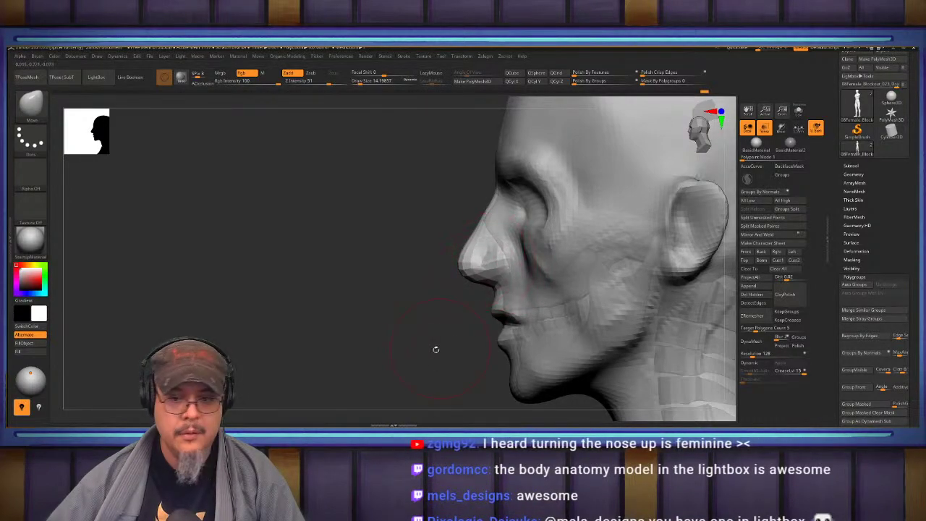
Refine the base of the nose in close-up profile with a smaller Move brush and smooth beside the nostril.
mouse_move(436, 349)
ctrl+right_down()
mouse_move(372, 338)
mouse_move(411, 333)
ctrl+right_up()
key(f)
mouse_move(578, 260)
alt+right_down()
mouse_move(619, 301)
mouse_move(632, 338)
mouse_move(615, 289)
mouse_move(598, 259)
mouse_move(589, 262)
mouse_move(650, 323)
alt+right_up()
mouse_move(463, 286)
right_down()
mouse_move(552, 274)
mouse_move(587, 318)
right_up()
key(s)
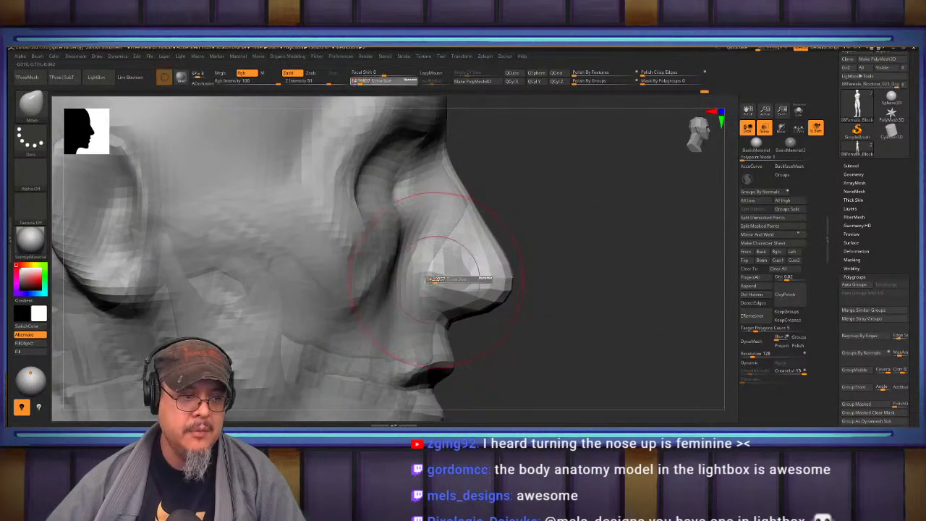
drag(441, 279, 430, 292)
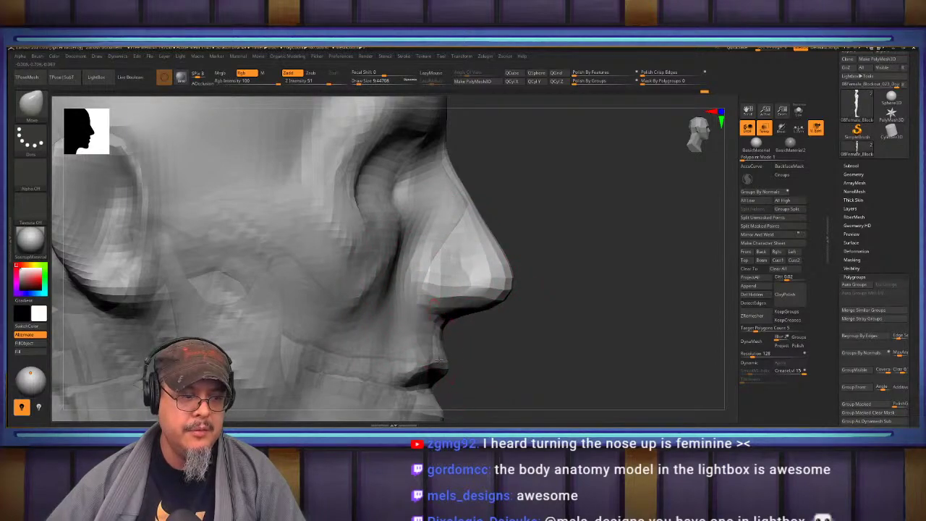
drag(498, 362, 520, 233)
key(s)
drag(443, 309, 437, 300)
mouse_move(402, 330)
shift+mouse_down()
mouse_move(414, 337)
mouse_move(411, 326)
shift+mouse_up()
Adjust the transition from brow to nose bridge in profile with the Move brush at a draw size of about 5.
alt+drag(585, 200, 572, 459)
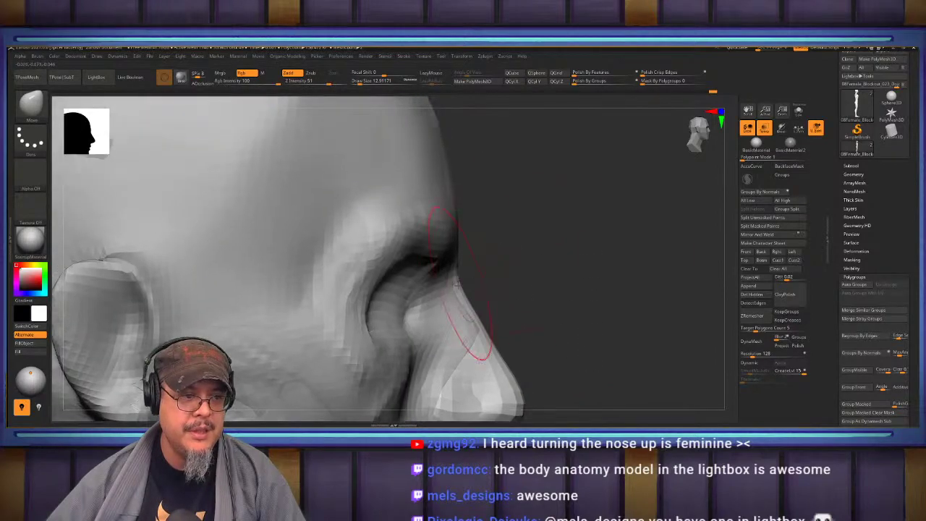
key(s)
drag(463, 285, 456, 290)
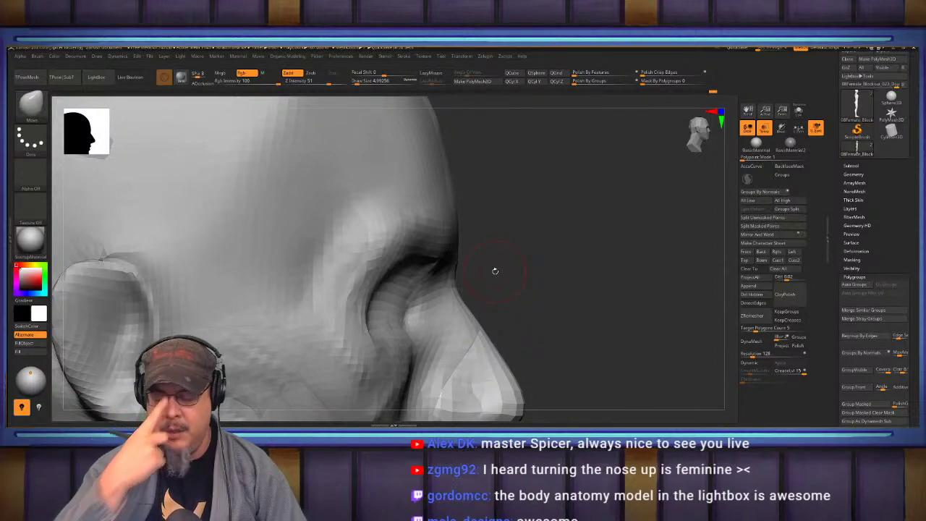
Narrow the nostrils from the front with the Move brush and smooth the sides of the nose.
mouse_move(575, 338)
mouse_down()
mouse_move(601, 289)
mouse_move(575, 290)
mouse_move(465, 341)
mouse_up()
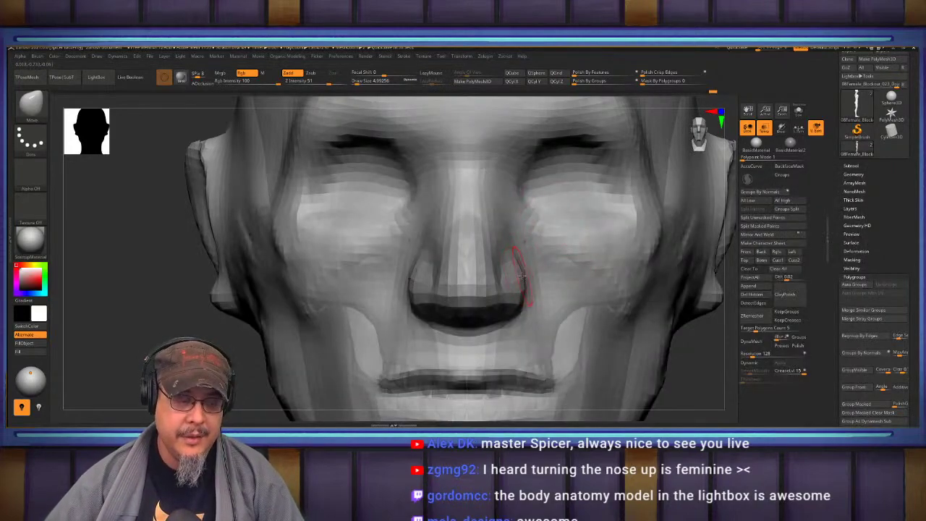
key(s)
drag(522, 276, 515, 278)
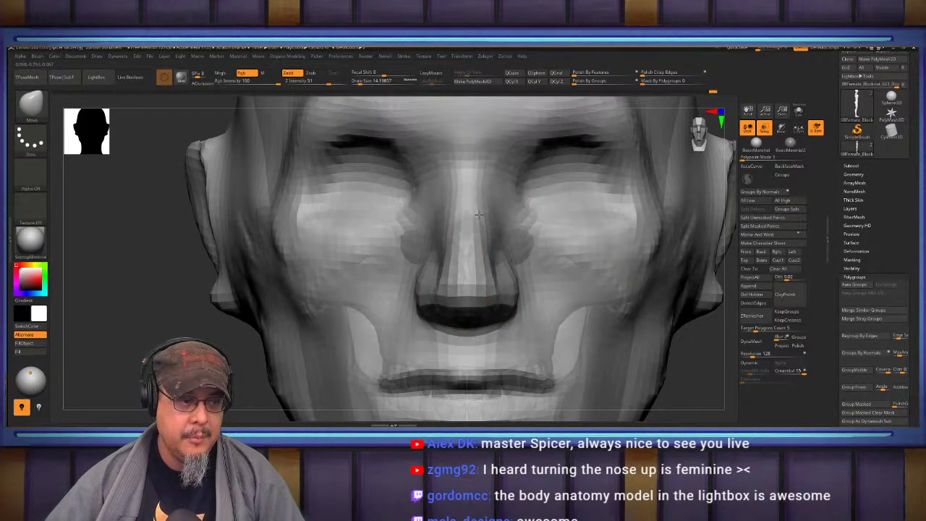
shift+drag(521, 248, 530, 249)
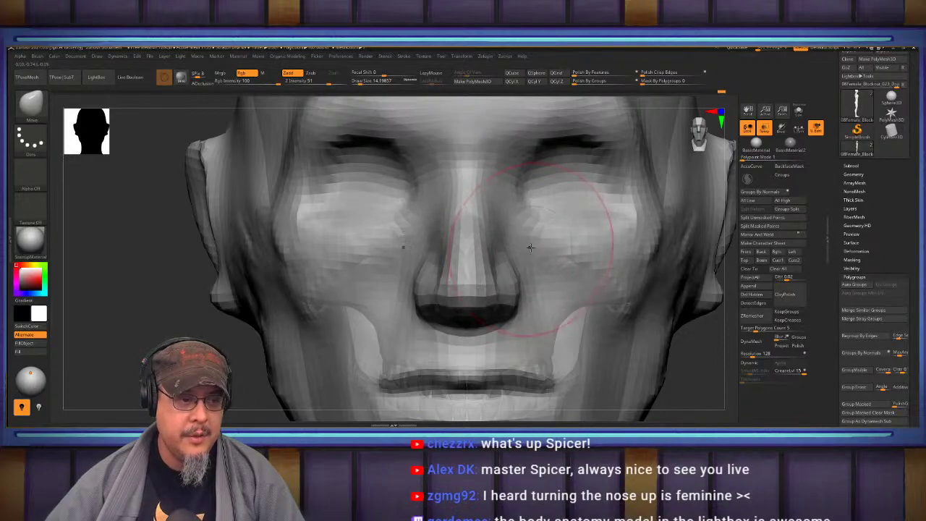
Shape the nostril wing, nose base and bridge line in profile with the Move brush at a draw size of about 8.
right_drag(531, 248, 495, 250)
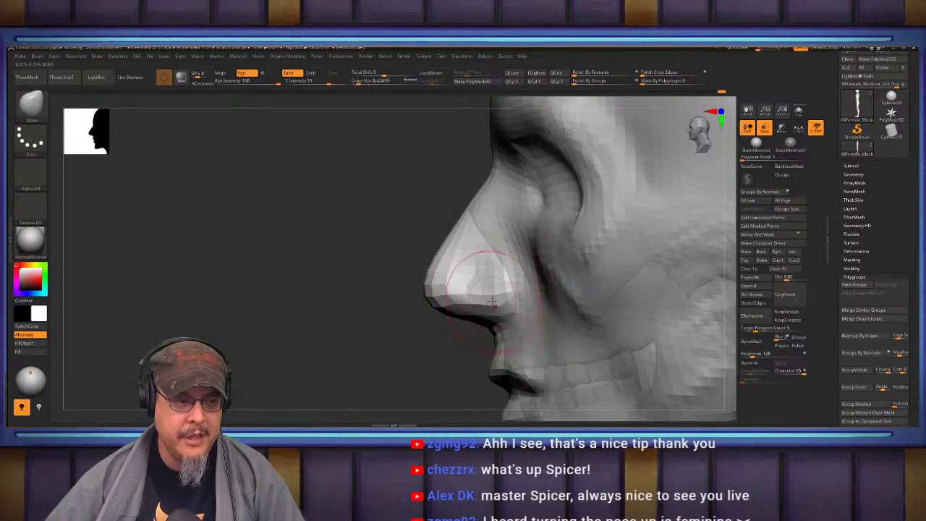
shift+drag(492, 302, 512, 291)
drag(490, 322, 497, 320)
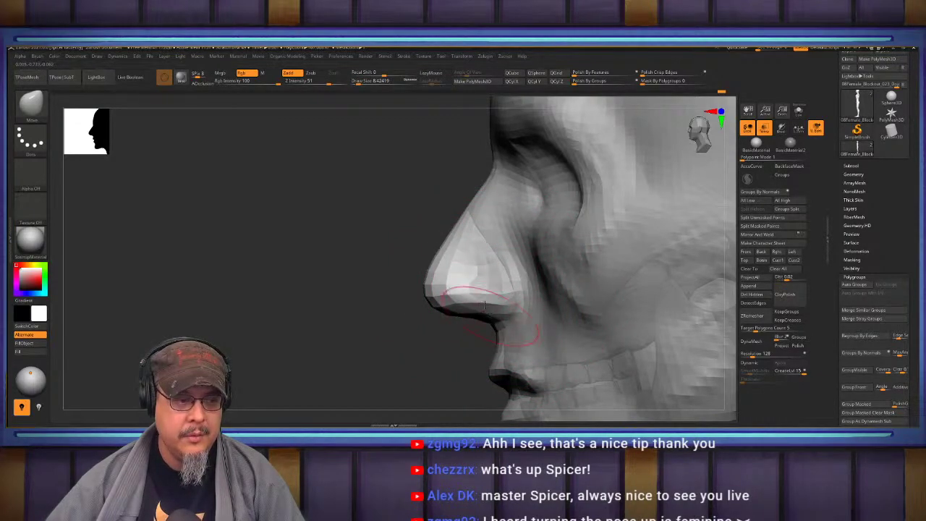
mouse_move(442, 243)
mouse_down()
mouse_move(450, 246)
mouse_move(438, 258)
mouse_up()
drag(463, 224, 459, 221)
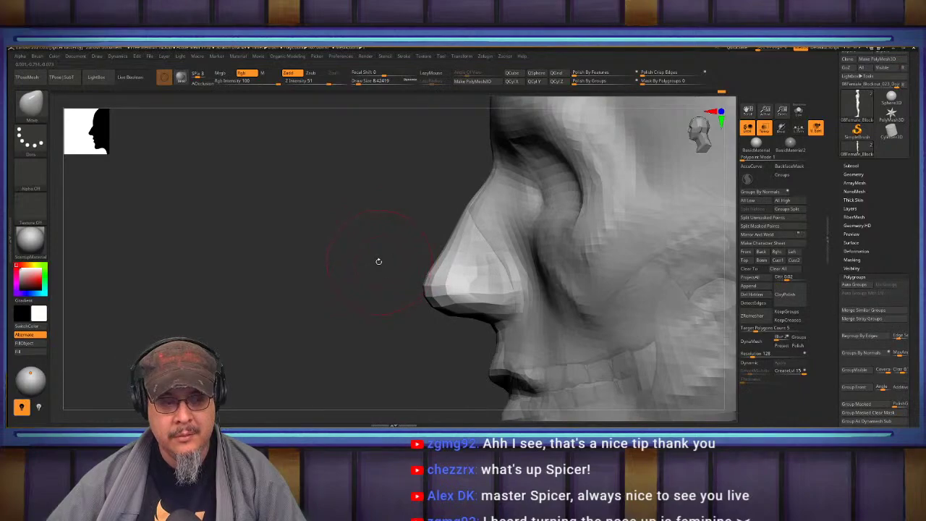
Adjust the mouth corner with the Move brush from three-quarter and top views and smooth the area around the chin.
mouse_move(379, 337)
mouse_down()
mouse_move(374, 253)
mouse_move(475, 223)
mouse_move(496, 269)
mouse_move(475, 281)
mouse_move(495, 288)
mouse_up()
right_drag(496, 258, 490, 302)
drag(489, 303, 407, 283)
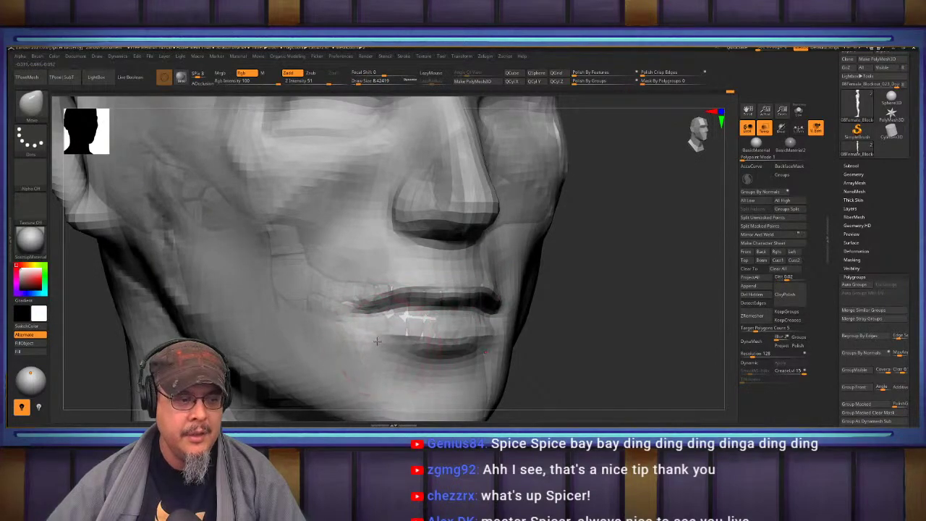
right_drag(382, 354, 376, 405)
drag(365, 330, 358, 328)
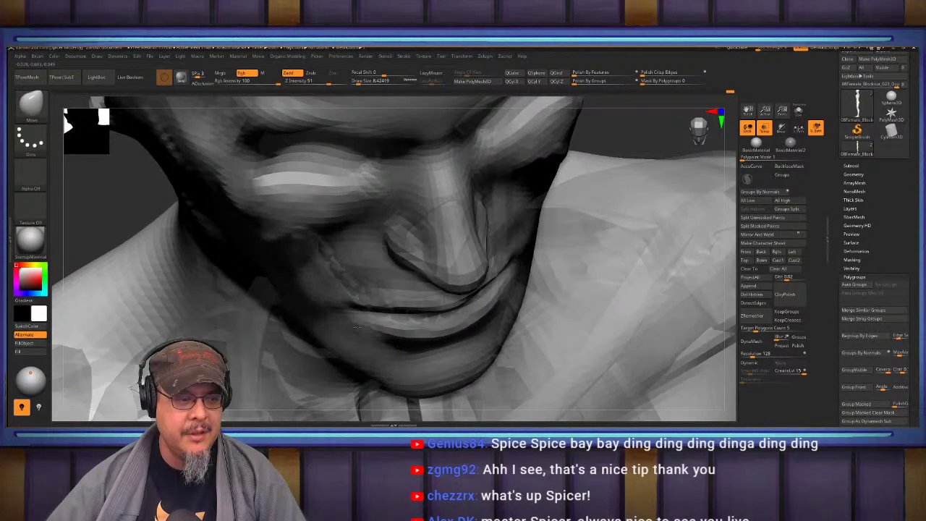
key(shift)
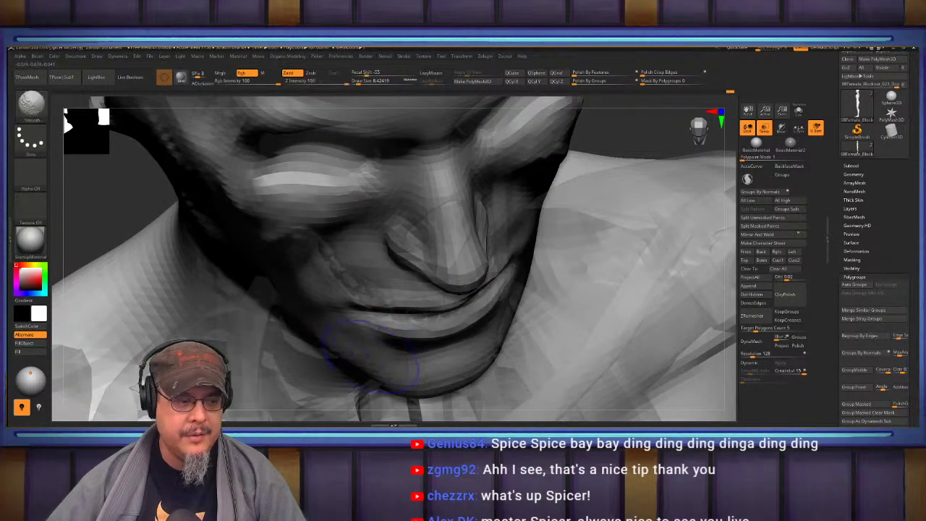
mouse_move(425, 387)
shift+mouse_down()
mouse_move(488, 357)
mouse_move(444, 385)
shift+mouse_up()
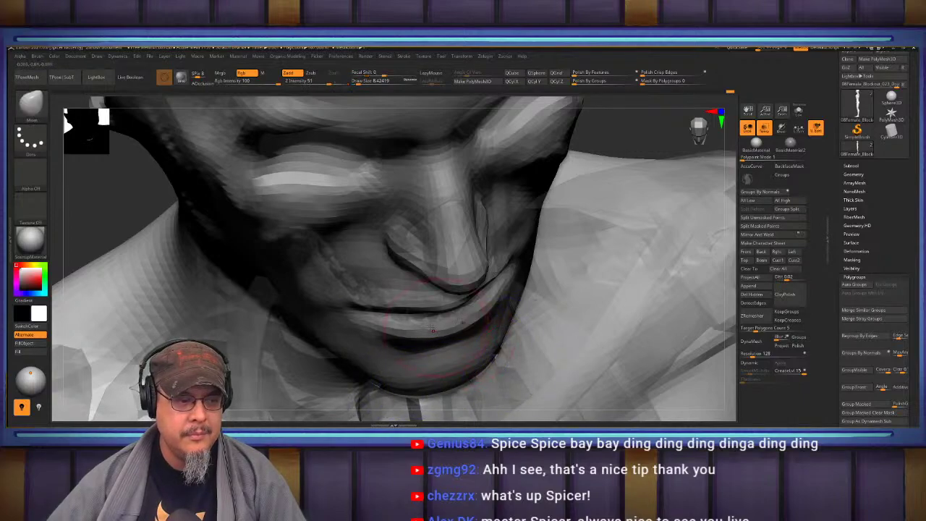
Pull the jaw outline below the ear inward from the front with the Move brush at a draw size of about 29 and smooth it.
right_drag(380, 322, 383, 288)
mouse_move(384, 287)
mouse_down()
mouse_move(387, 271)
mouse_move(362, 246)
mouse_move(331, 235)
mouse_up()
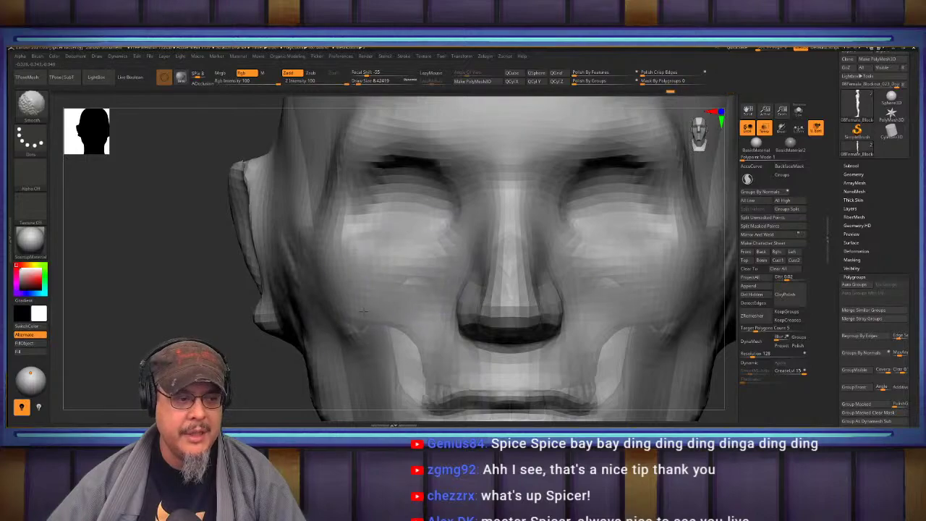
alt+right_drag(356, 364, 394, 271)
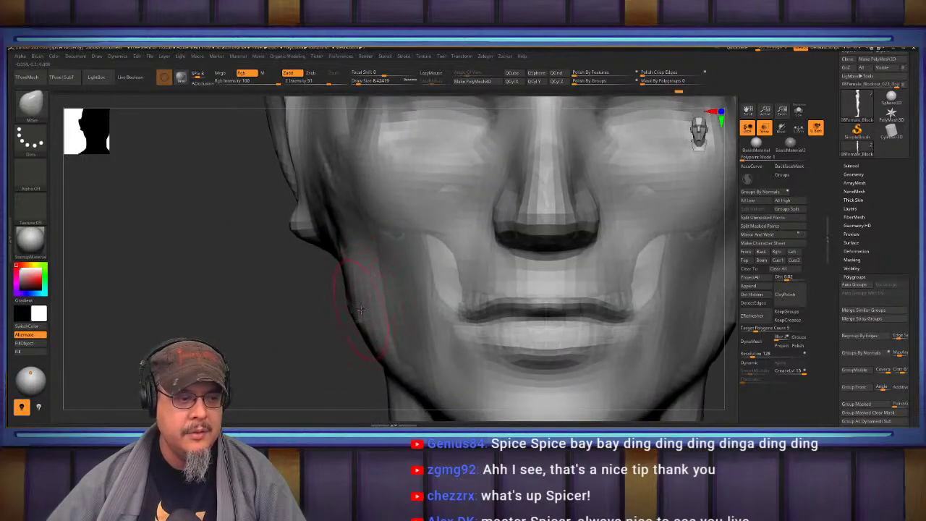
key(s)
drag(356, 301, 380, 290)
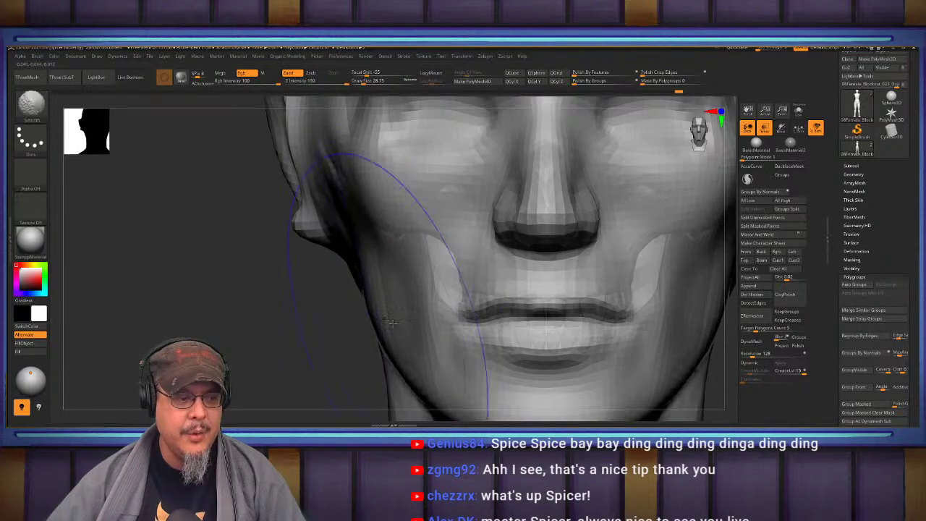
Reshape the ear and the side of the head in front of it from the front view with the Move brush.
alt+right_drag(341, 101, 363, 239)
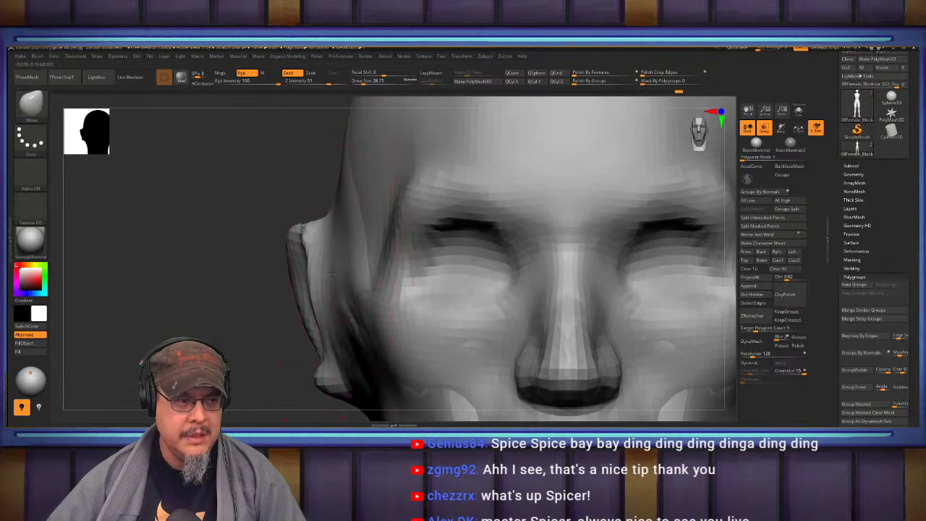
drag(331, 274, 365, 267)
drag(330, 309, 340, 308)
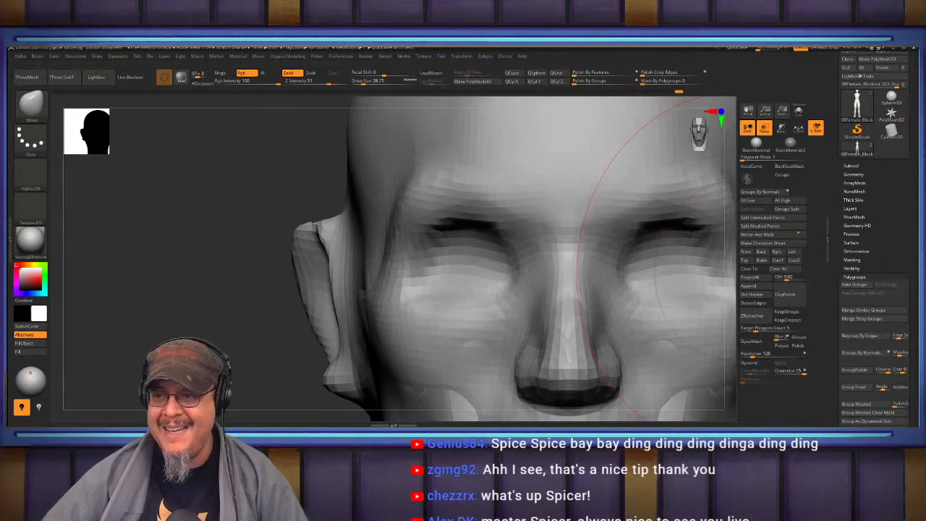
Switch to the browser, review the mentorship and on-demand courses on the XMD Academy page, and return to ZBrush.
drag(918, 52, 550, 47)
scroll(393, 300, down, 6)
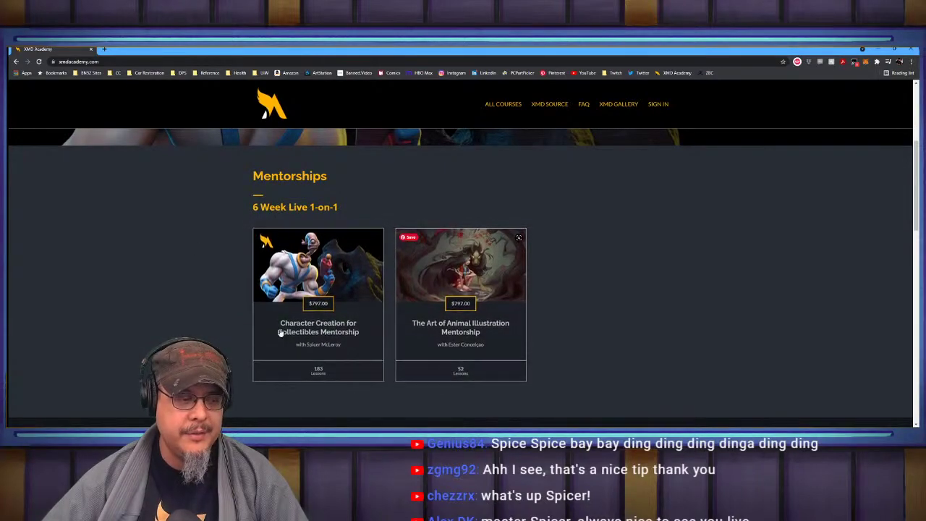
scroll(323, 314, down, 5)
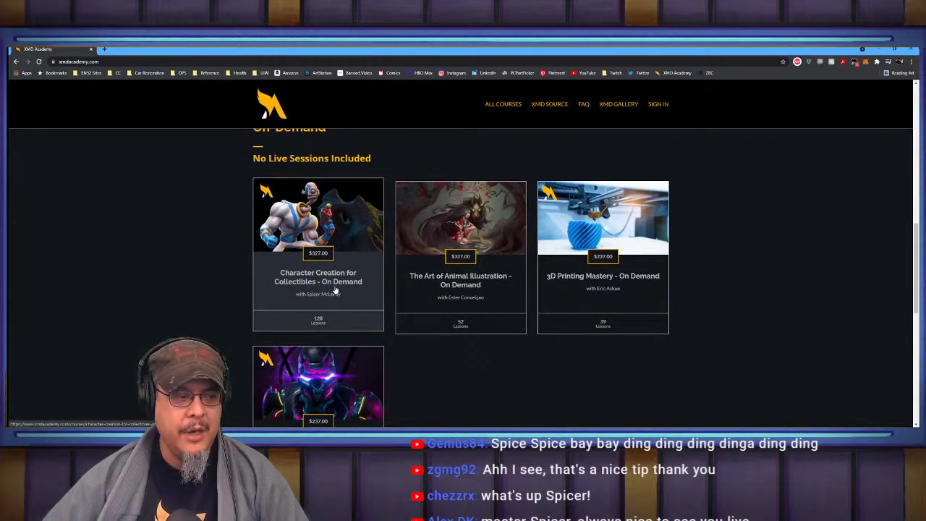
scroll(335, 290, up, 6)
scroll(336, 283, down, 4)
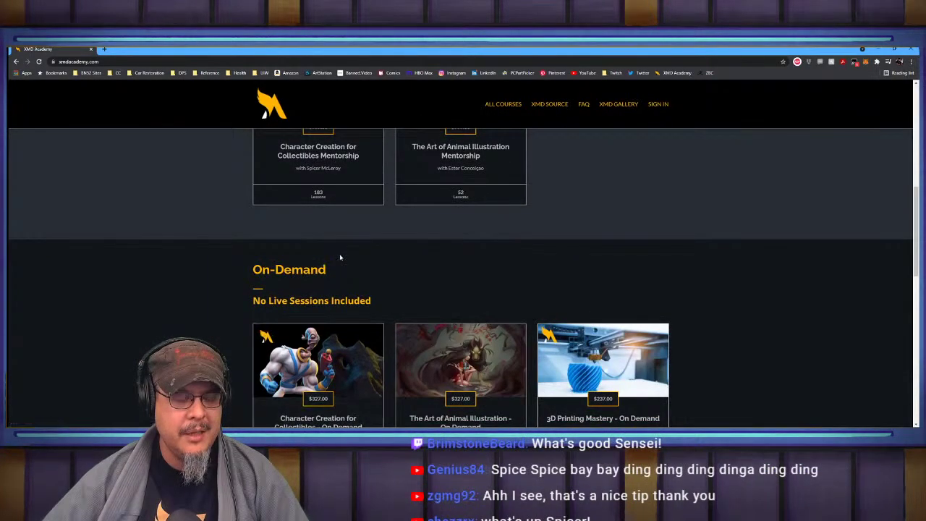
scroll(311, 304, down, 2)
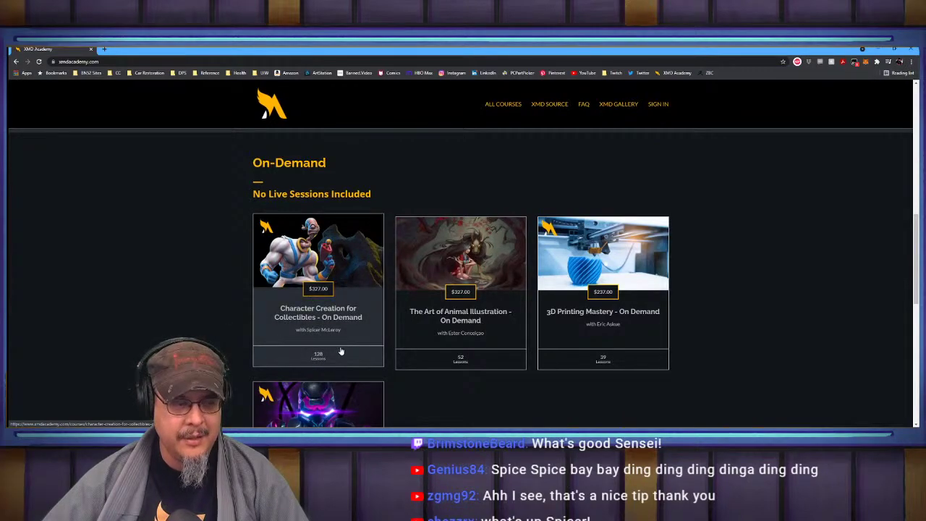
scroll(341, 351, up, 1)
scroll(373, 296, up, 3)
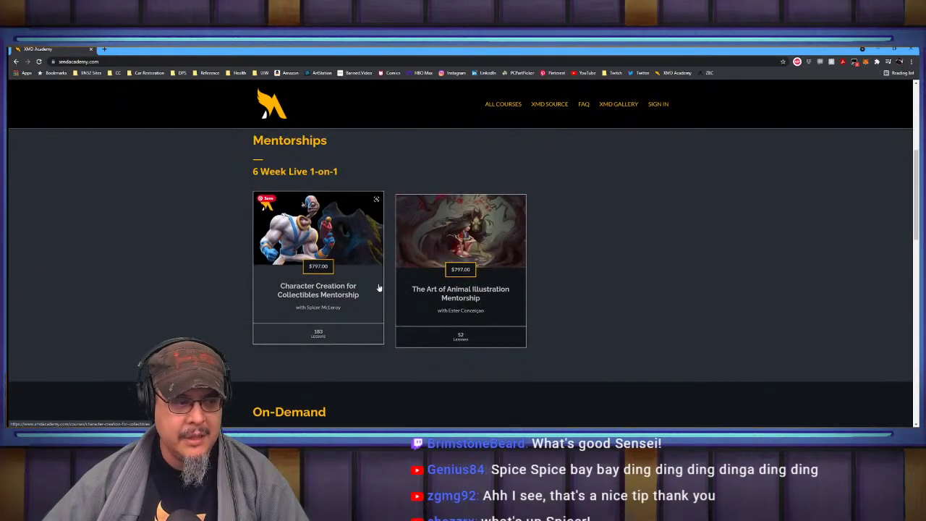
scroll(370, 374, down, 3)
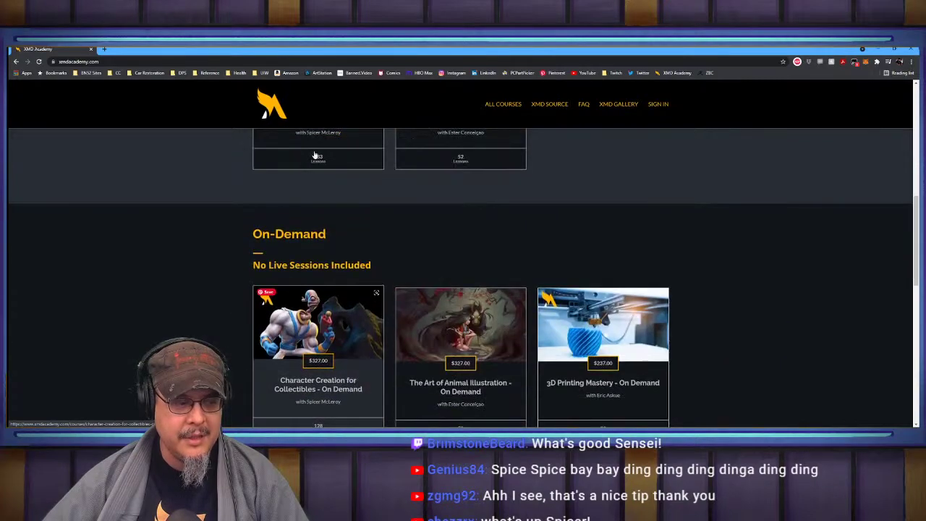
scroll(352, 298, up, 3)
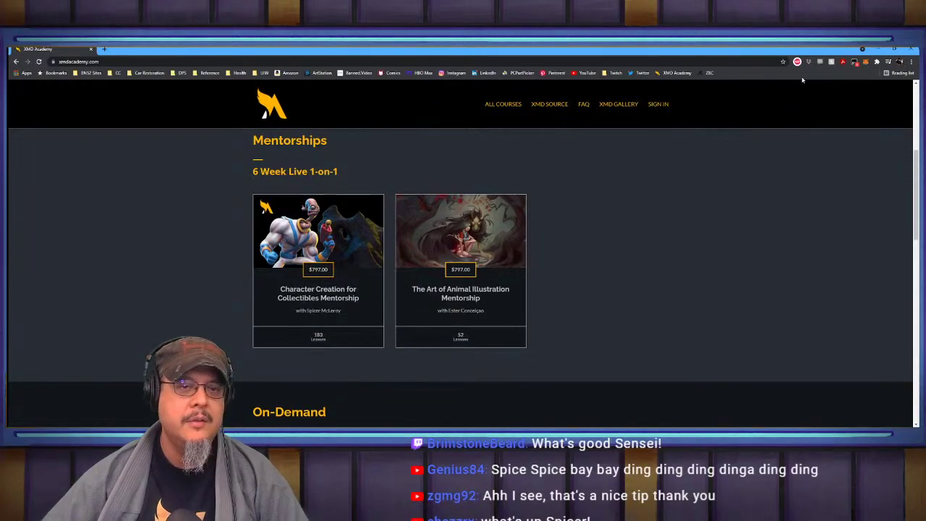
click(877, 49)
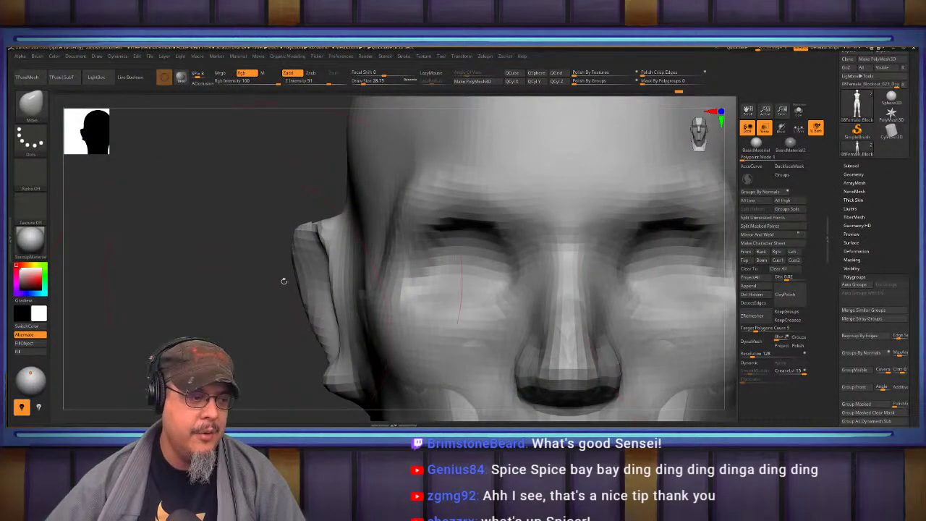
Adjust the ear and its attachment to the head from three-quarter view with the Move brush at a draw size of about 13.
alt+drag(283, 279, 231, 191)
drag(163, 243, 243, 250)
key(s)
drag(268, 294, 278, 305)
mouse_move(243, 215)
shift+mouse_down()
mouse_move(290, 289)
mouse_move(256, 164)
mouse_move(203, 170)
mouse_move(270, 151)
mouse_move(279, 195)
shift+mouse_up()
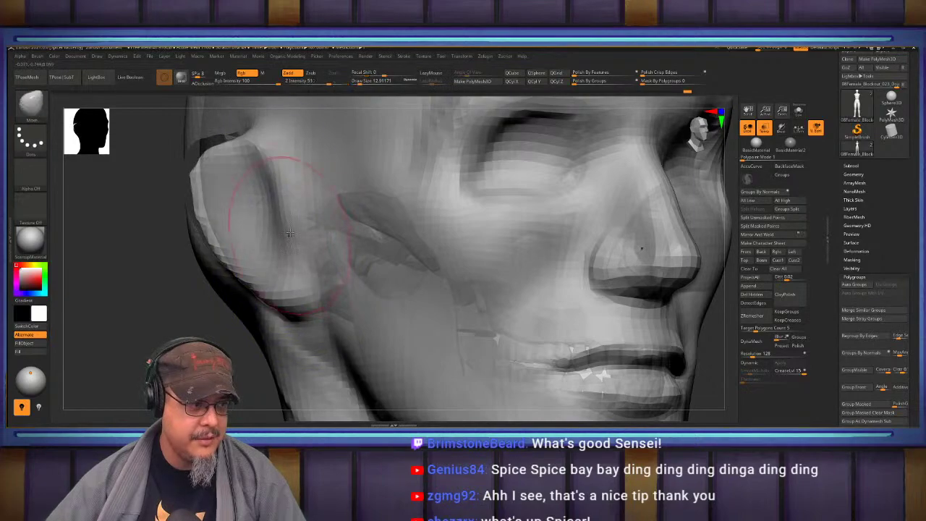
Adjust the top of the ear in profile, bring the cheek surface out over the skull's cheekbone and smooth the area.
mouse_move(241, 226)
right_down()
mouse_move(308, 237)
mouse_move(317, 255)
right_up()
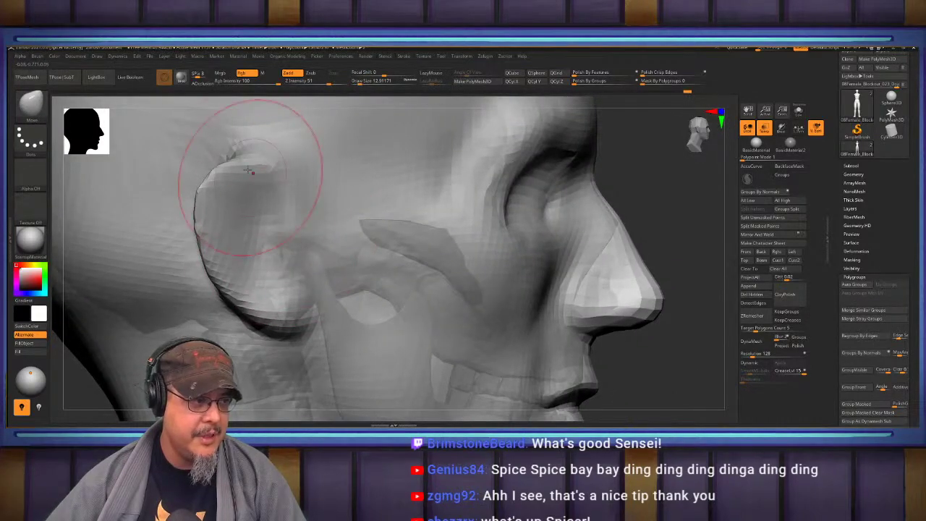
mouse_move(242, 166)
mouse_down()
mouse_move(248, 184)
mouse_move(231, 176)
mouse_move(345, 181)
mouse_up()
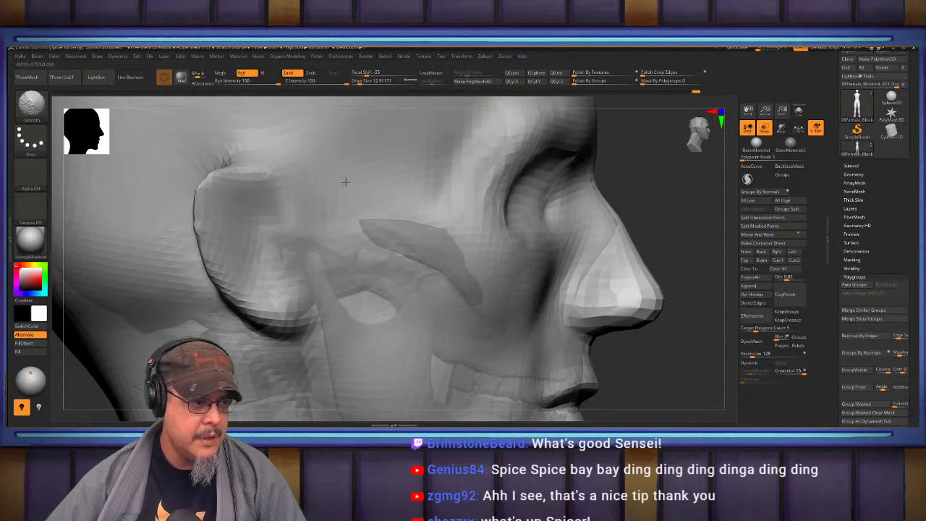
mouse_move(409, 249)
mouse_down()
mouse_move(412, 259)
mouse_move(401, 230)
mouse_up()
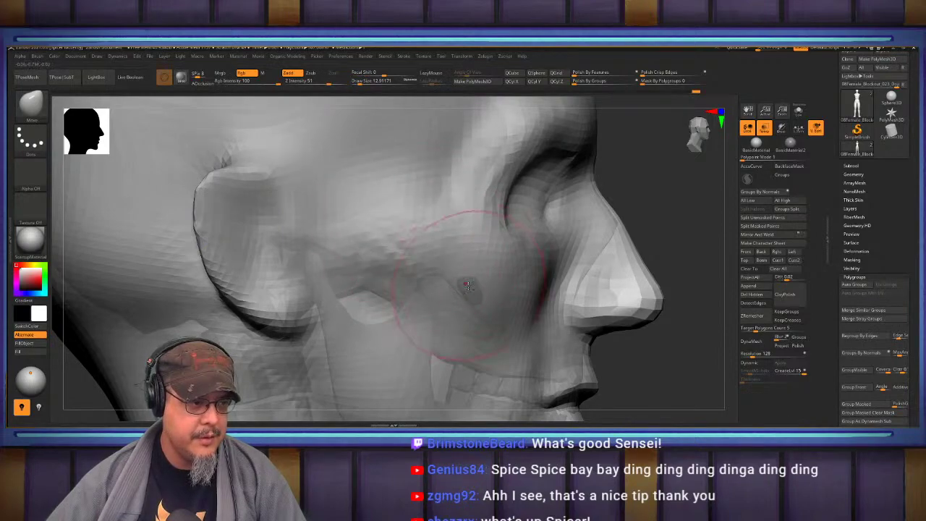
mouse_move(468, 285)
mouse_down()
mouse_move(405, 256)
mouse_move(373, 253)
mouse_move(342, 341)
mouse_up()
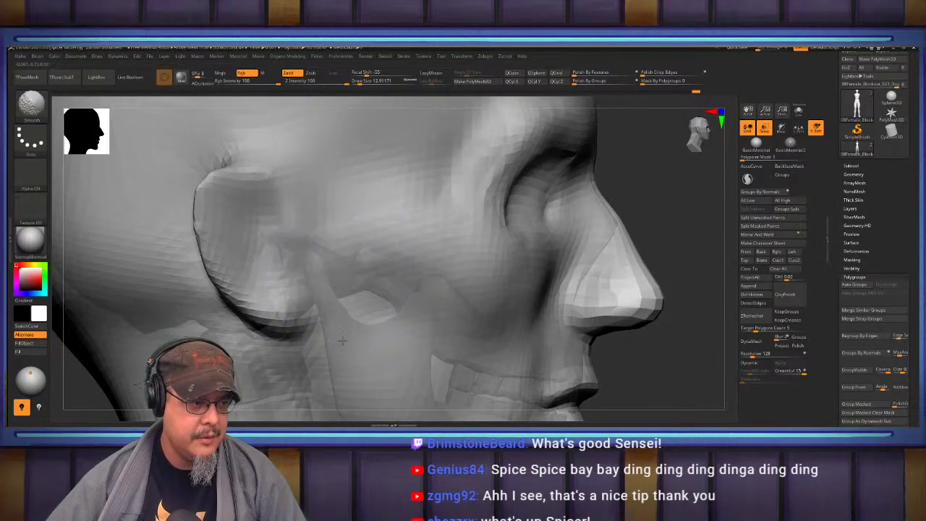
Refine the base of the neck and the trapezius slope from the front with the Move brush at a draw size of about 25.
mouse_move(342, 341)
alt+right_down()
mouse_move(324, 232)
mouse_move(370, 267)
mouse_move(353, 279)
mouse_move(464, 275)
mouse_move(510, 185)
mouse_move(519, 232)
mouse_move(538, 250)
mouse_move(509, 220)
alt+right_up()
key(b)
key(m)
key(v)
key(s)
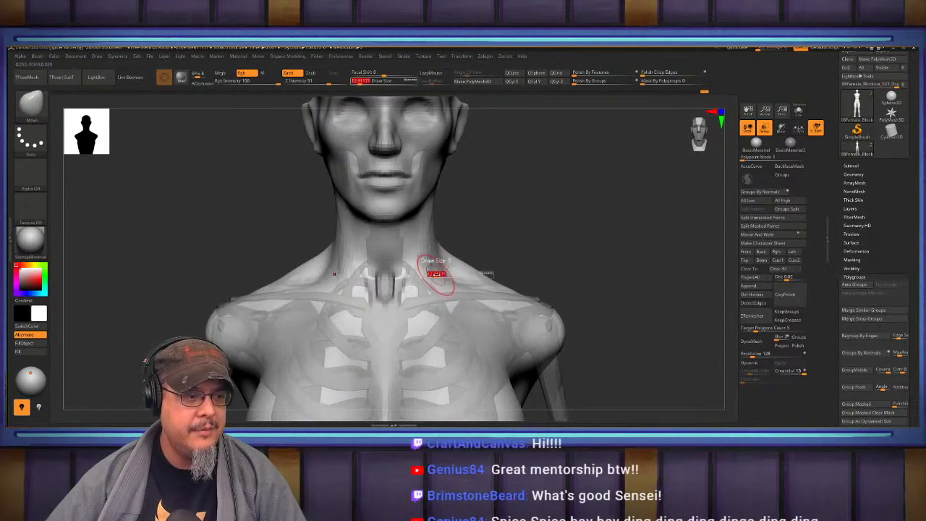
drag(436, 274, 443, 275)
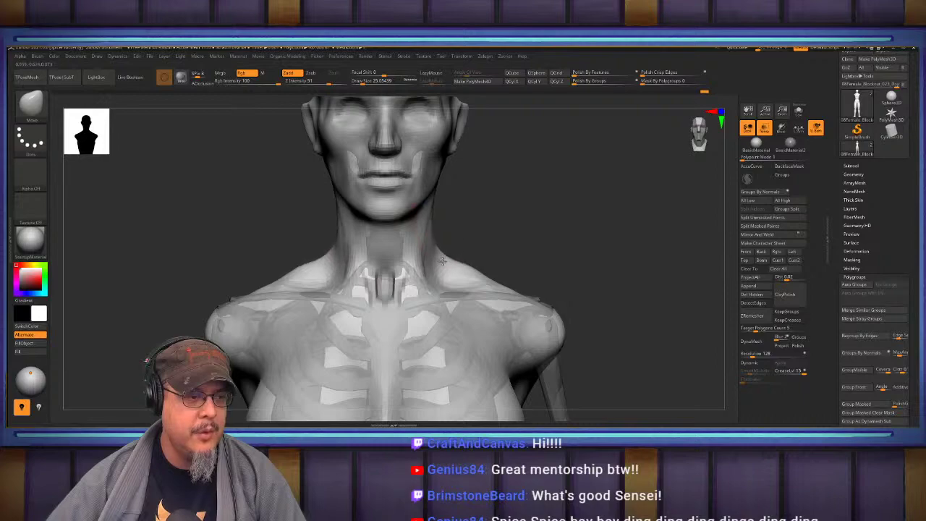
key(shift)
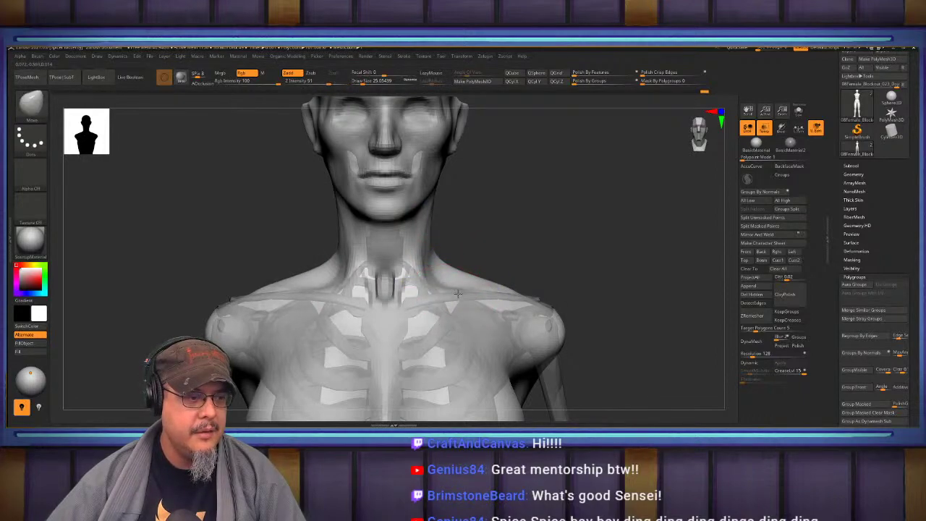
drag(423, 285, 385, 289)
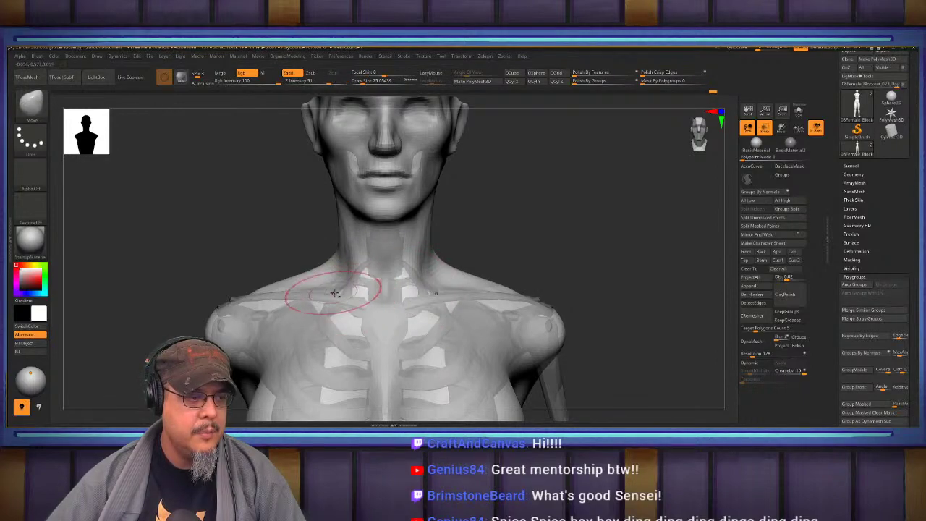
Reshape the back of the skull and the nape transition with the Move brush, working from side and rear views.
mouse_move(517, 207)
mouse_down()
mouse_move(475, 210)
mouse_move(533, 222)
mouse_move(493, 265)
mouse_up()
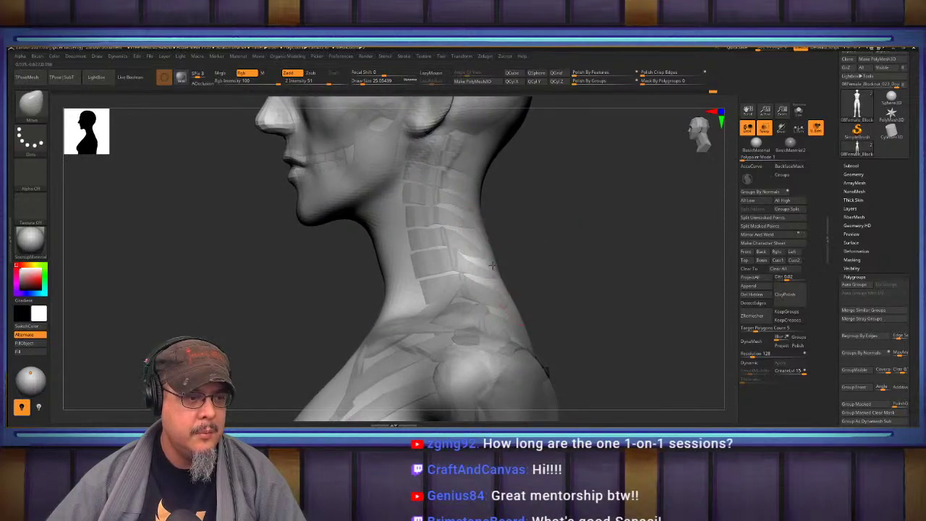
mouse_move(508, 172)
alt+mouse_down()
mouse_move(511, 250)
mouse_move(495, 233)
mouse_move(509, 217)
mouse_move(504, 245)
alt+mouse_up()
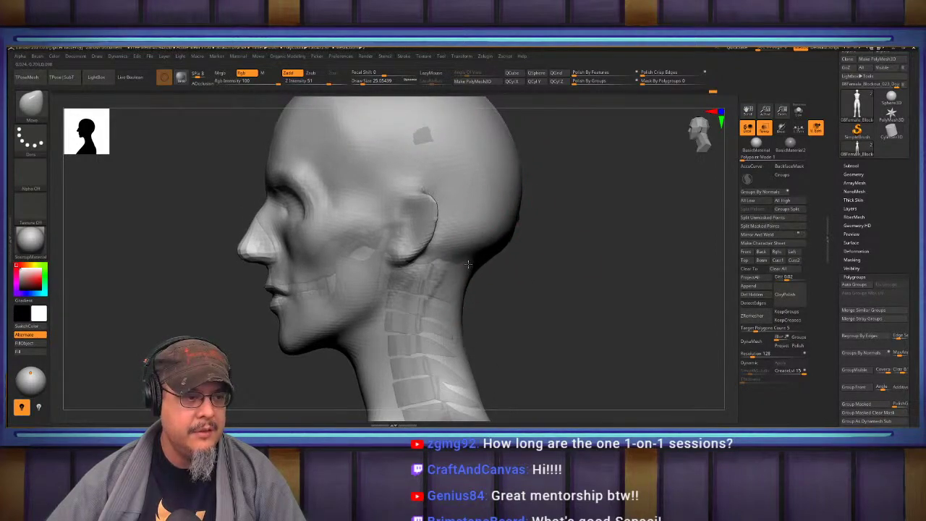
key(shift)
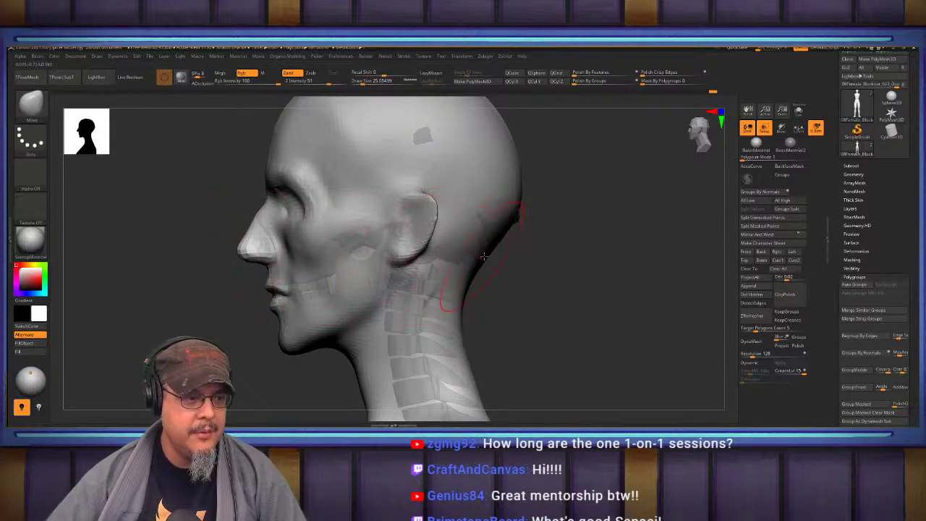
mouse_move(489, 256)
mouse_down()
mouse_move(514, 252)
mouse_move(502, 238)
mouse_up()
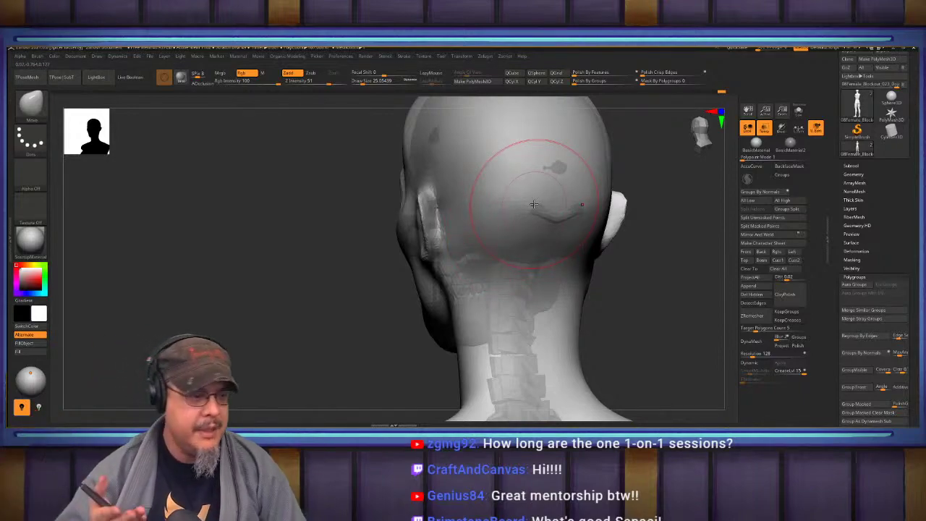
drag(551, 213, 544, 223)
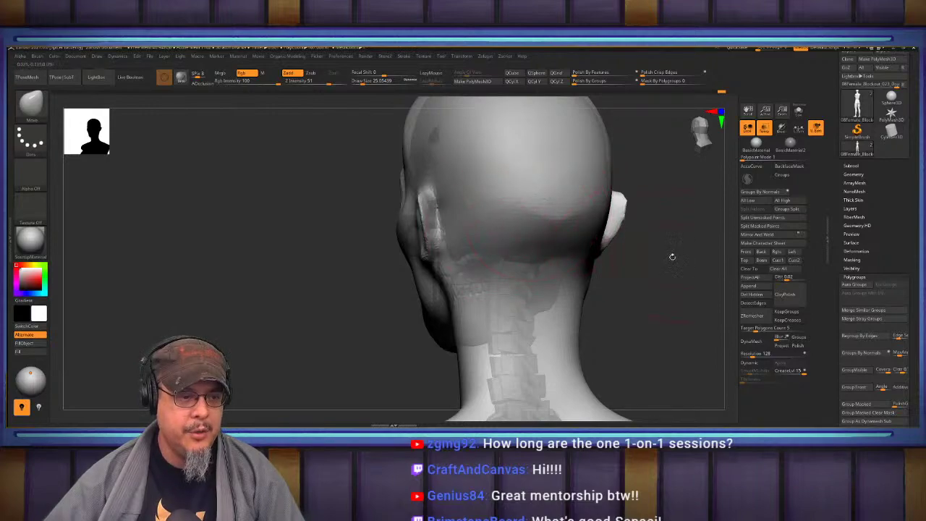
Round out the crown and rear side of the cranium with the Move brush and smooth its surface.
shift+drag(671, 256, 623, 257)
alt+drag(307, 184, 307, 275)
mouse_move(307, 275)
mouse_down()
mouse_move(395, 276)
mouse_move(378, 207)
mouse_move(382, 251)
mouse_move(409, 192)
mouse_up()
drag(428, 247, 426, 253)
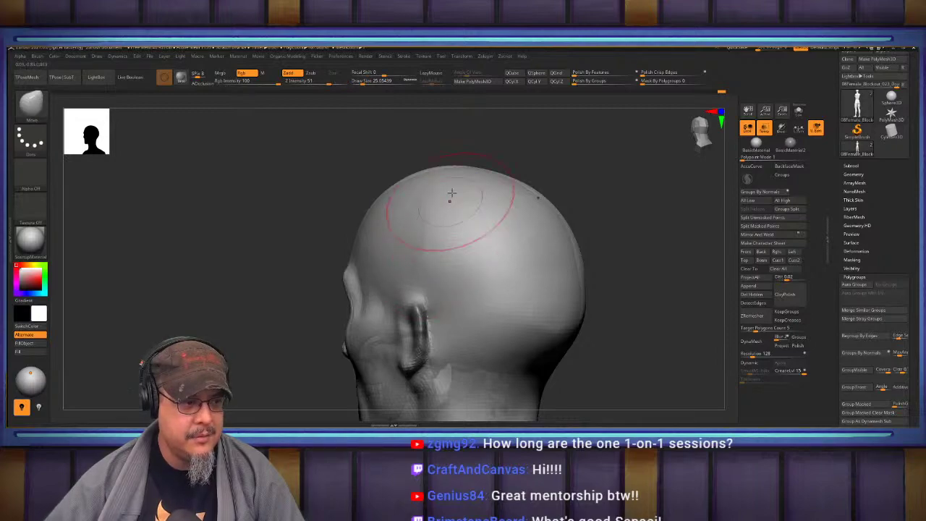
mouse_move(451, 196)
shift+mouse_down()
mouse_move(536, 239)
mouse_move(571, 310)
mouse_move(557, 261)
mouse_move(436, 236)
mouse_move(445, 266)
mouse_move(448, 254)
shift+mouse_up()
drag(463, 306, 470, 308)
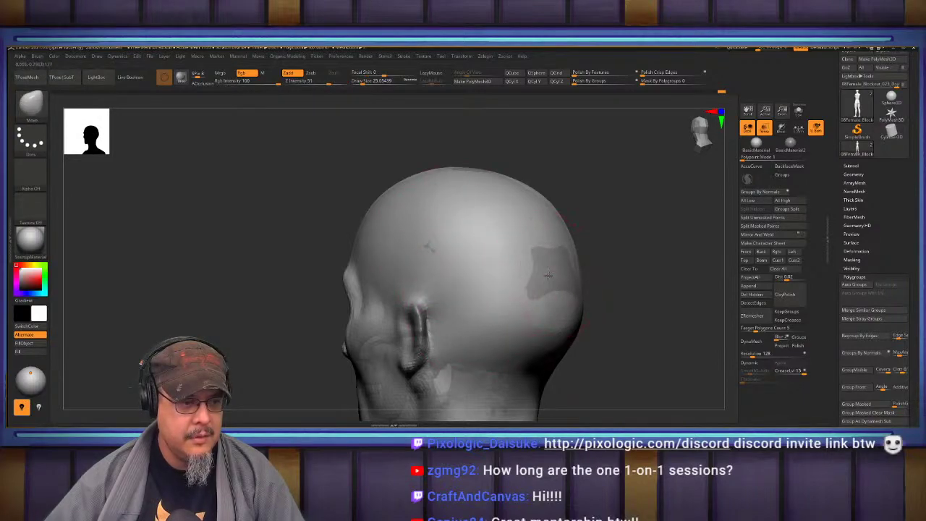
drag(548, 274, 550, 276)
drag(484, 177, 490, 169)
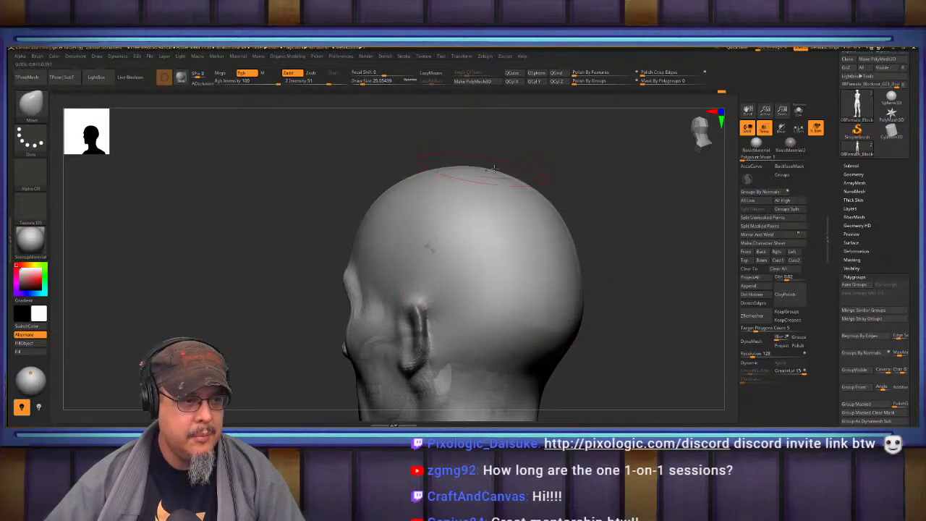
shift+drag(554, 185, 615, 194)
Carve the breast volume down to the ribcage with the ClayBuildup brush at draw size about 34.8.
key(f)
alt+drag(536, 225, 575, 240)
alt+drag(573, 181, 575, 283)
alt+drag(630, 123, 643, 308)
mouse_move(643, 308)
mouse_down()
mouse_move(631, 192)
mouse_move(656, 243)
mouse_move(674, 234)
mouse_move(657, 346)
mouse_move(619, 340)
mouse_up()
key(s)
drag(419, 242, 420, 243)
key(b)
key(c)
key(b)
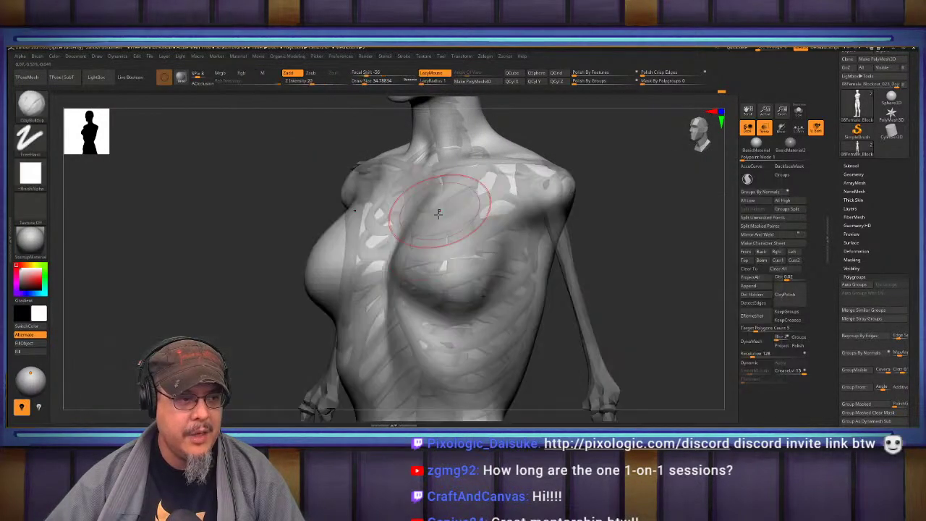
mouse_move(439, 190)
mouse_down()
mouse_move(456, 215)
mouse_move(428, 250)
mouse_move(443, 268)
mouse_move(474, 293)
mouse_move(456, 264)
mouse_move(470, 214)
mouse_move(451, 176)
mouse_move(507, 253)
mouse_move(490, 233)
mouse_move(422, 253)
mouse_move(405, 295)
mouse_move(402, 267)
mouse_up()
mouse_move(413, 225)
alt+mouse_down()
mouse_move(416, 172)
mouse_move(411, 231)
mouse_move(436, 243)
mouse_move(439, 289)
alt+mouse_up()
mouse_move(485, 190)
mouse_down()
mouse_move(462, 166)
mouse_move(474, 203)
mouse_move(402, 284)
mouse_move(463, 286)
mouse_move(507, 272)
mouse_move(507, 259)
mouse_up()
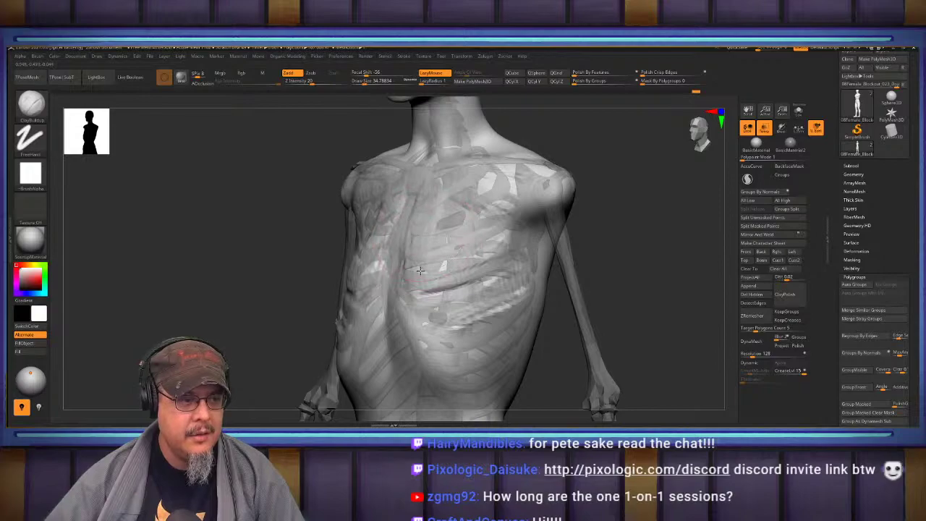
mouse_move(420, 270)
mouse_down()
mouse_move(463, 206)
mouse_move(499, 217)
mouse_move(507, 246)
mouse_move(414, 248)
mouse_move(485, 261)
mouse_move(430, 268)
mouse_move(414, 201)
mouse_move(467, 265)
mouse_move(506, 251)
mouse_up()
Smooth the carved chest and lower front of the ribcage.
mouse_move(506, 210)
shift+mouse_down()
mouse_move(463, 206)
mouse_move(484, 270)
mouse_move(511, 187)
mouse_move(439, 291)
shift+mouse_up()
shift+drag(452, 326, 483, 314)
mouse_move(611, 271)
shift+mouse_down()
mouse_move(664, 262)
mouse_move(627, 219)
mouse_move(632, 233)
mouse_move(615, 196)
mouse_move(475, 207)
shift+mouse_up()
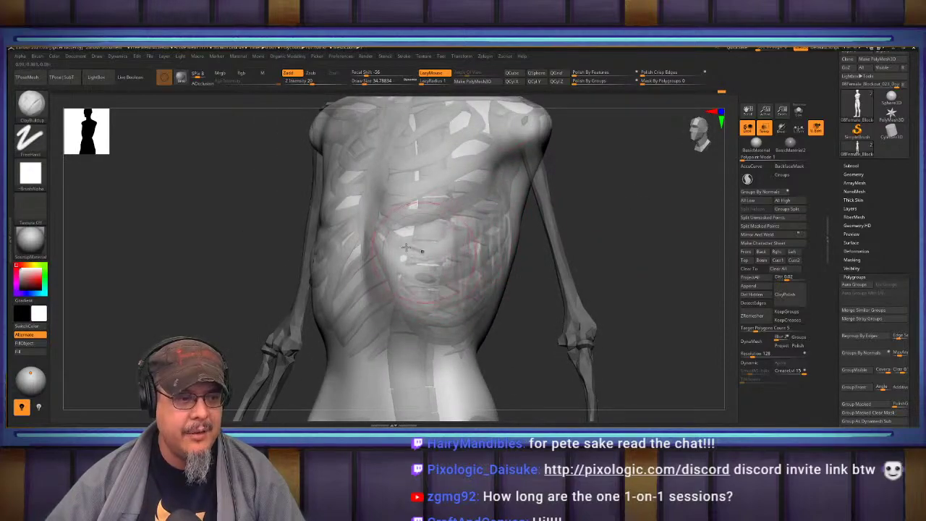
key(shift)
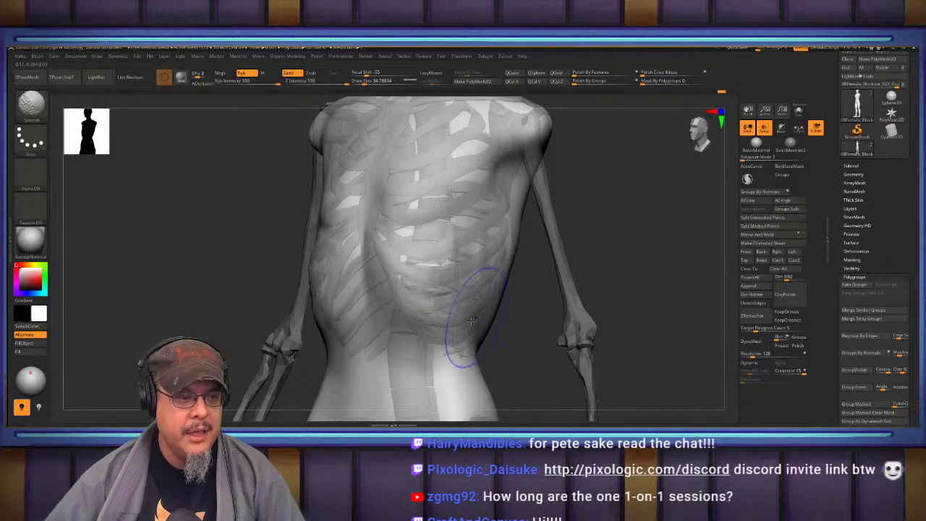
Sculpt the ribcage surface on the back with ClayBuildup strokes following the ribs, and smooth the strokes.
mouse_move(635, 178)
alt+mouse_down()
mouse_move(615, 260)
mouse_move(303, 301)
mouse_move(564, 174)
alt+mouse_up()
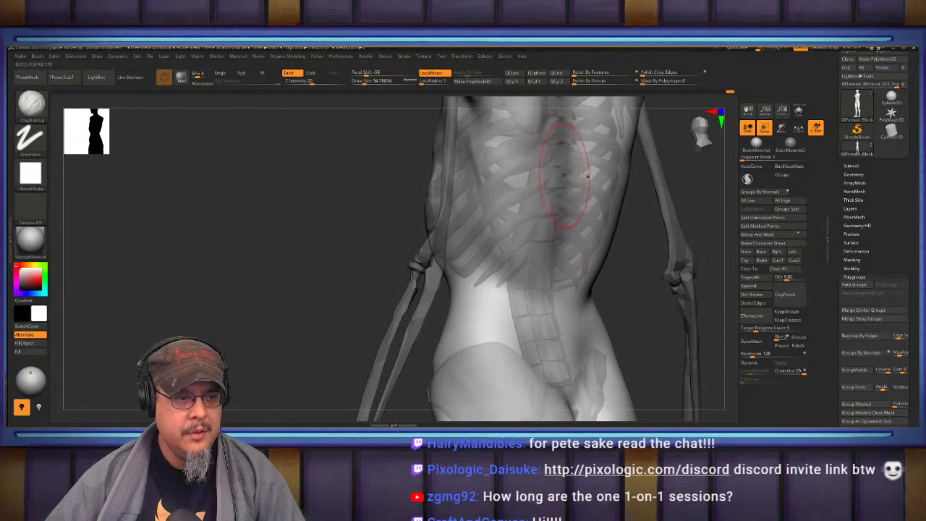
mouse_move(561, 137)
mouse_down()
mouse_move(539, 147)
mouse_move(486, 210)
mouse_move(511, 263)
mouse_move(490, 157)
mouse_move(495, 136)
mouse_up()
mouse_move(627, 241)
alt+mouse_down()
mouse_move(624, 311)
mouse_move(557, 297)
alt+mouse_up()
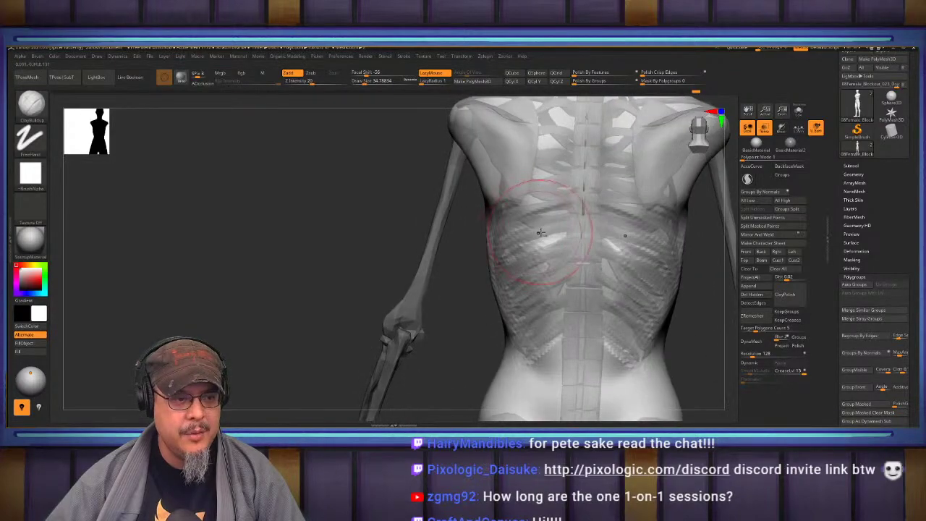
mouse_move(541, 233)
mouse_down()
mouse_move(522, 252)
mouse_move(545, 269)
mouse_move(538, 359)
mouse_up()
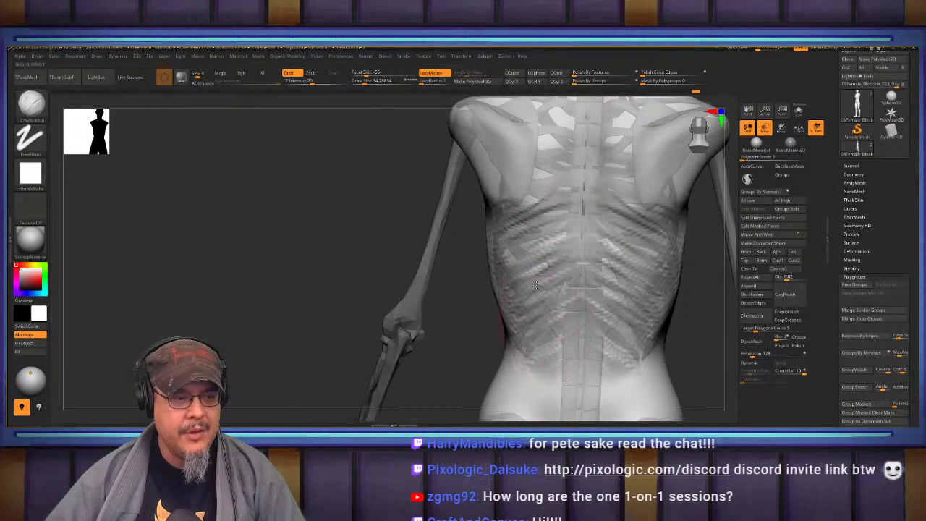
mouse_move(537, 285)
mouse_down()
mouse_move(507, 235)
mouse_move(513, 221)
mouse_move(534, 265)
mouse_move(534, 354)
mouse_move(564, 293)
mouse_up()
mouse_move(554, 221)
mouse_down()
mouse_move(502, 257)
mouse_move(525, 250)
mouse_move(529, 281)
mouse_up()
mouse_move(519, 244)
shift+mouse_down()
mouse_move(511, 289)
mouse_move(492, 288)
shift+mouse_up()
Smooth the upper chest over the front ribs and check the ribcage profile from the side.
drag(488, 322, 652, 290)
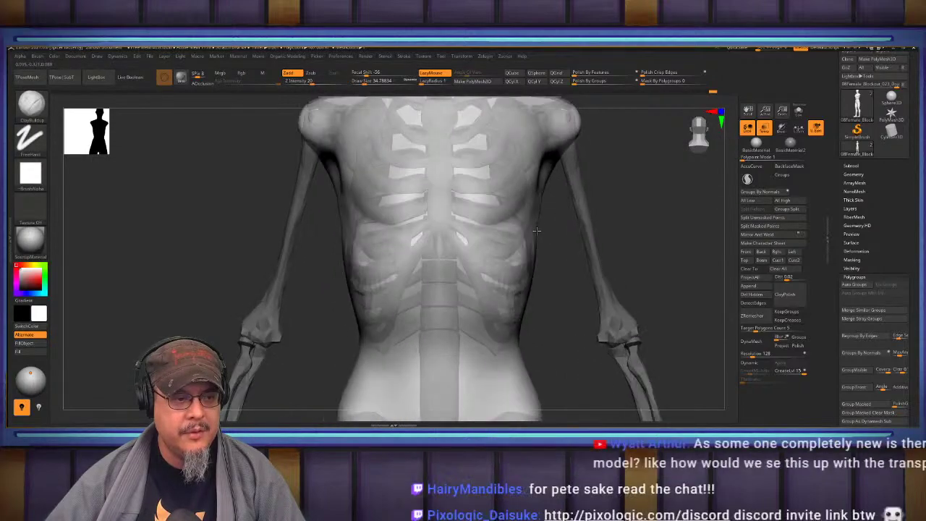
alt+drag(660, 141, 607, 226)
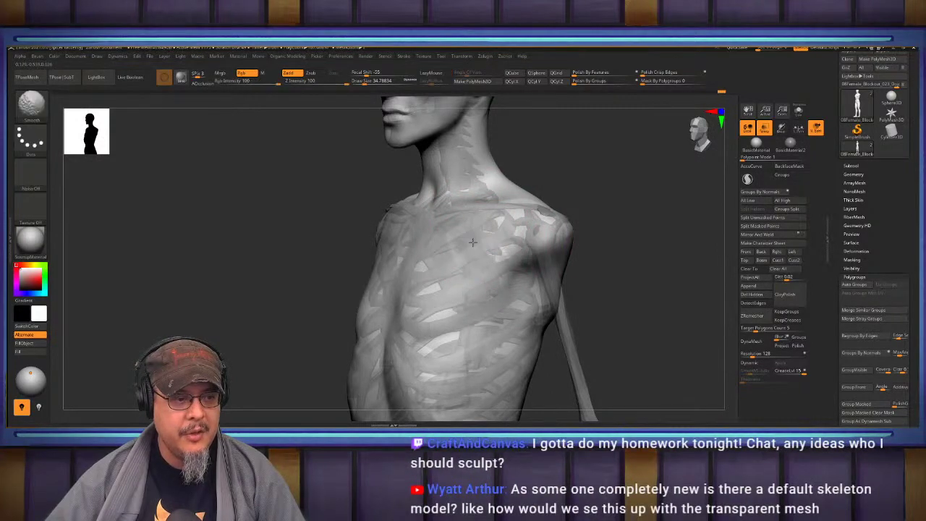
mouse_move(644, 232)
mouse_down()
mouse_move(317, 246)
mouse_move(268, 217)
mouse_up()
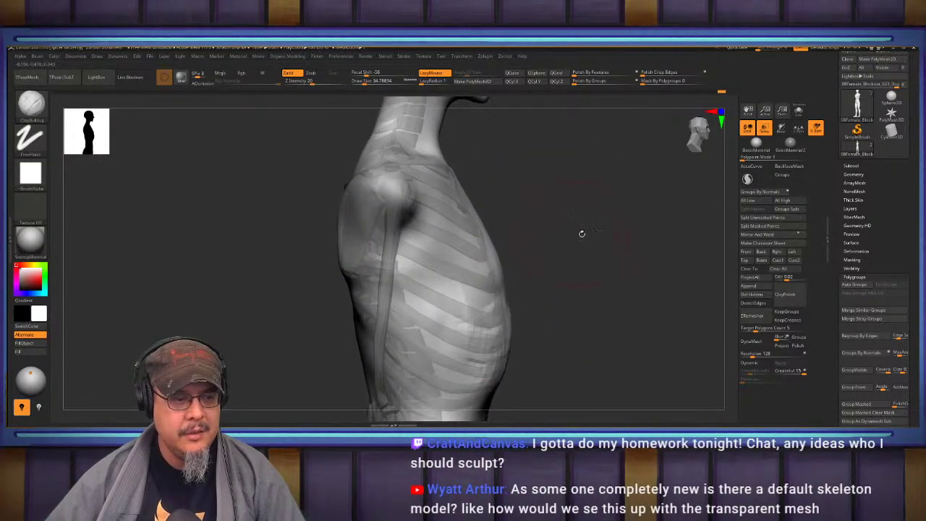
mouse_move(537, 300)
alt+mouse_down()
mouse_move(530, 229)
mouse_move(499, 270)
mouse_move(511, 250)
alt+mouse_up()
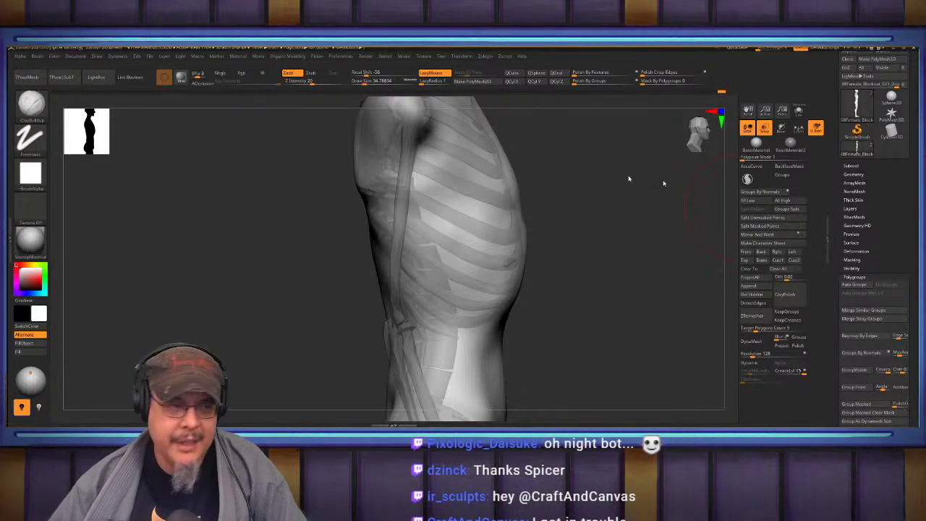
Switch to Chrome, search for "badking ztl skeleton" and open the BadKing Skeleton Model & Brush Set page.
key(super+1)
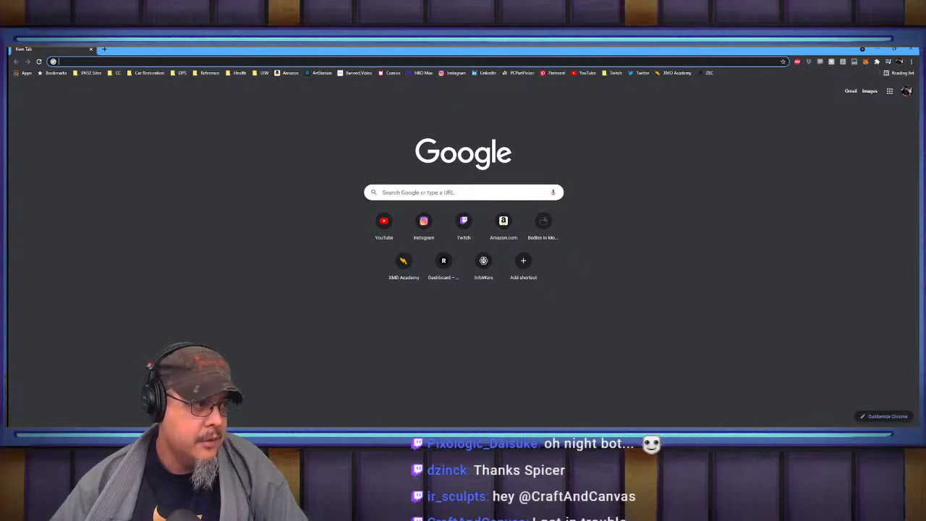
click(120, 62)
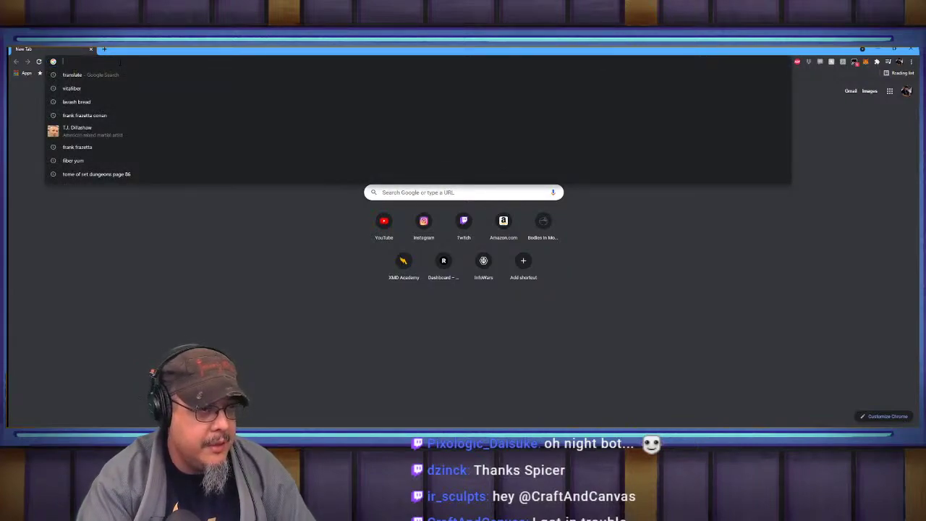
text(badki)
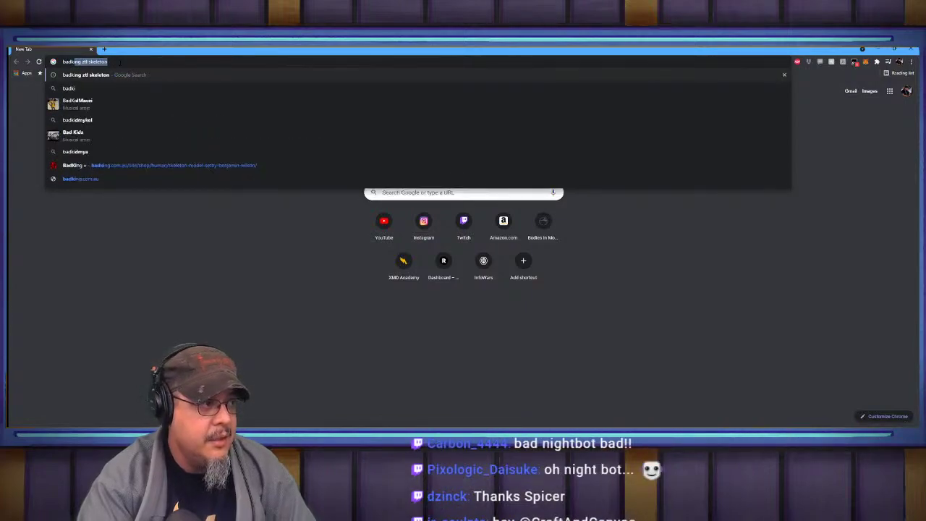
key(Return)
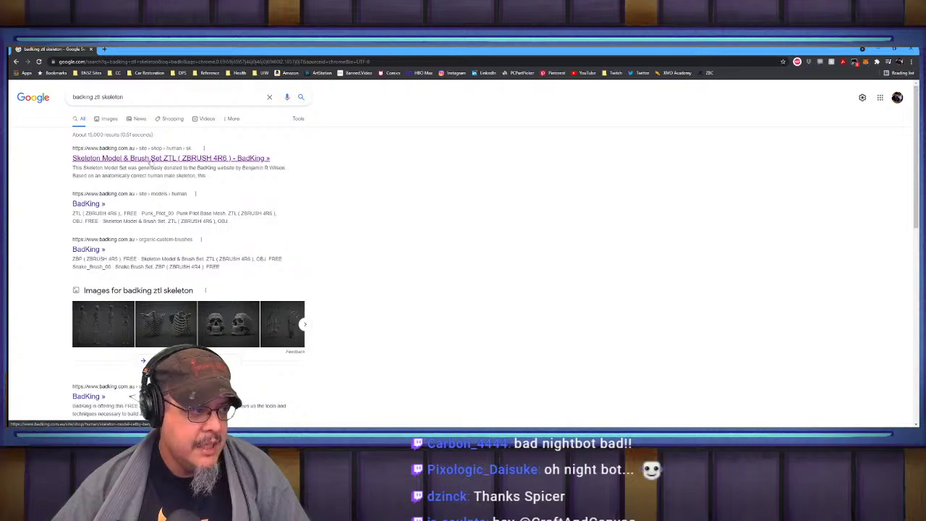
click(208, 158)
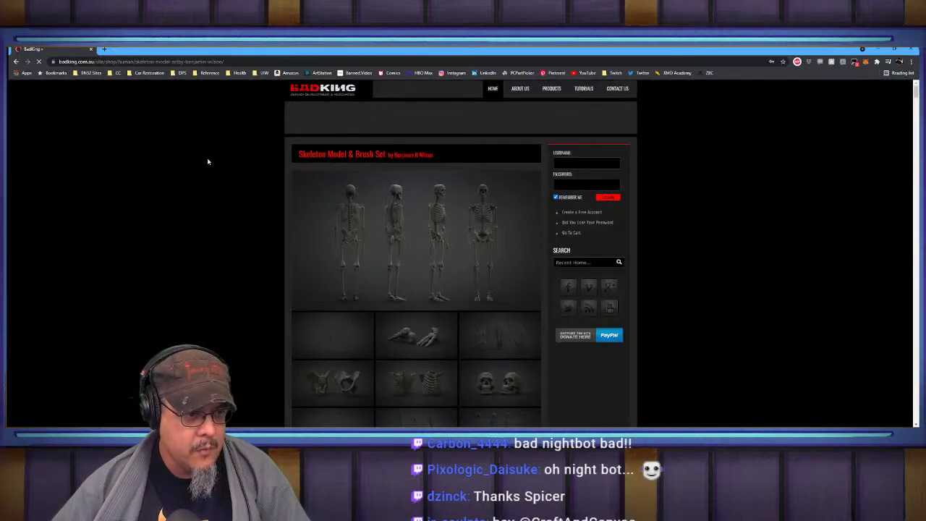
Examine the preview images, cost and description on the BadKing Skeleton Model & Brush Set page.
scroll(208, 161, down, 4)
scroll(209, 161, up, 4)
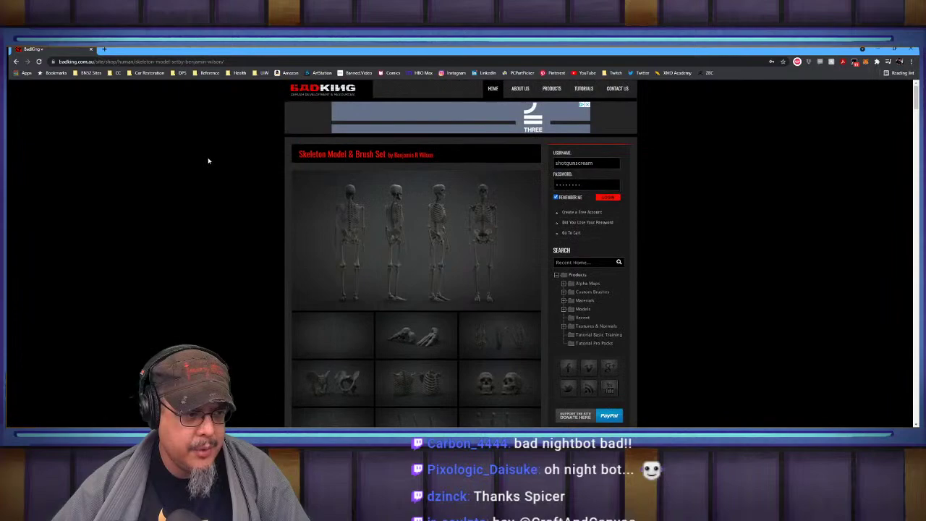
scroll(209, 160, down, 1)
scroll(210, 159, up, 1)
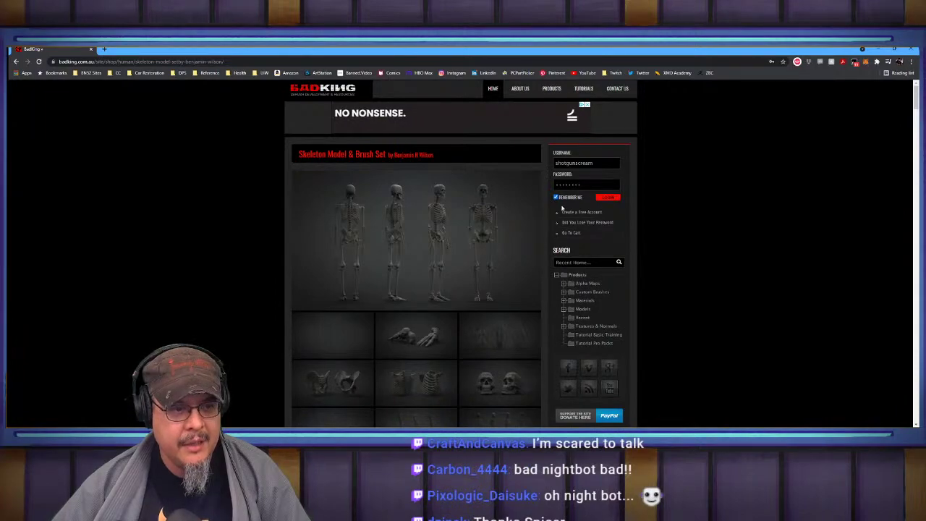
scroll(710, 215, down, 1)
scroll(710, 216, down, 1)
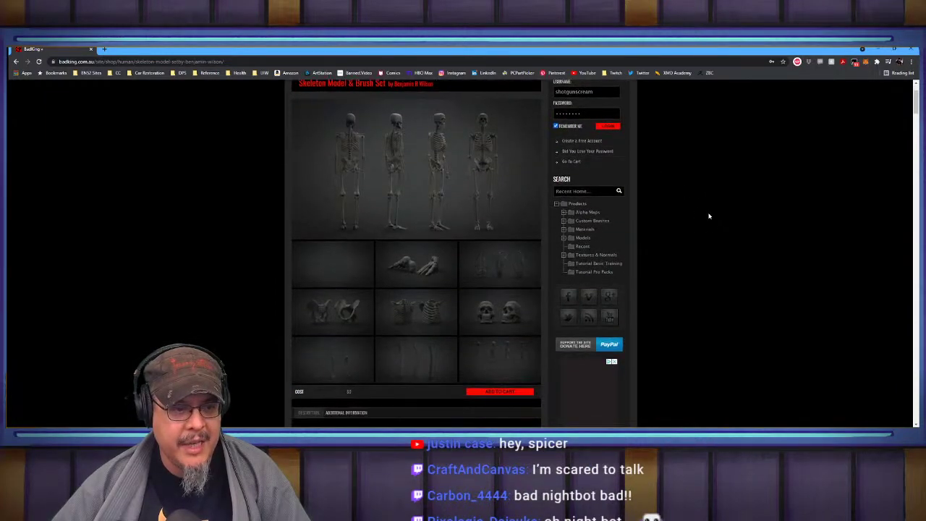
scroll(398, 224, down, 7)
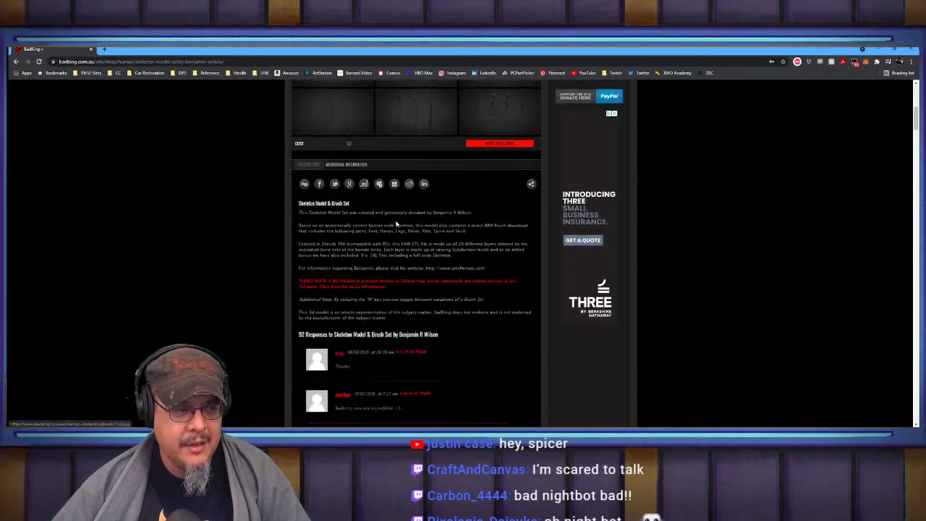
scroll(398, 224, up, 6)
scroll(398, 224, down, 5)
scroll(400, 226, up, 5)
scroll(409, 214, up, 4)
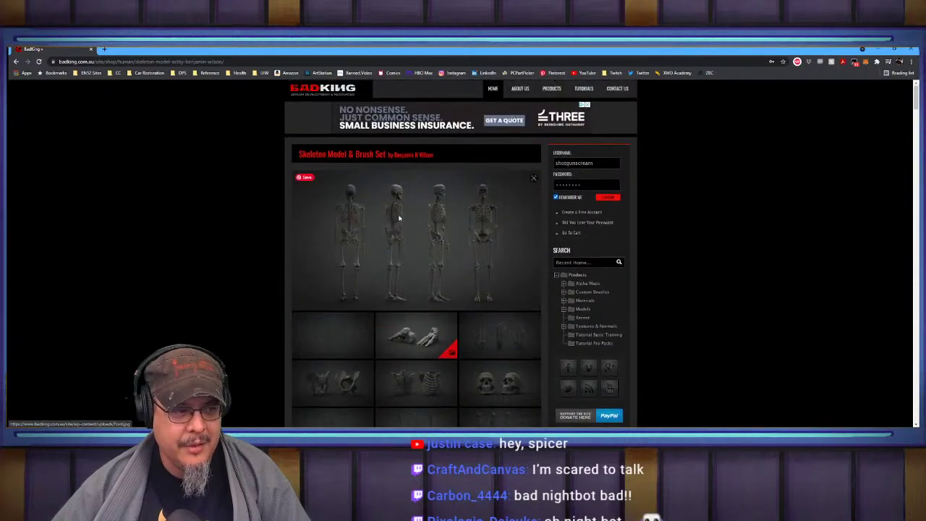
scroll(416, 202, down, 12)
scroll(416, 204, up, 4)
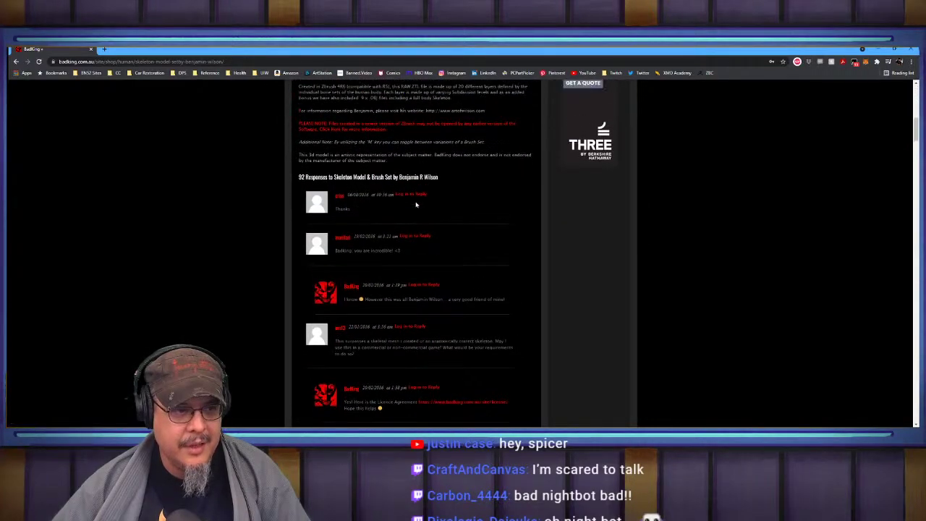
scroll(415, 205, up, 3)
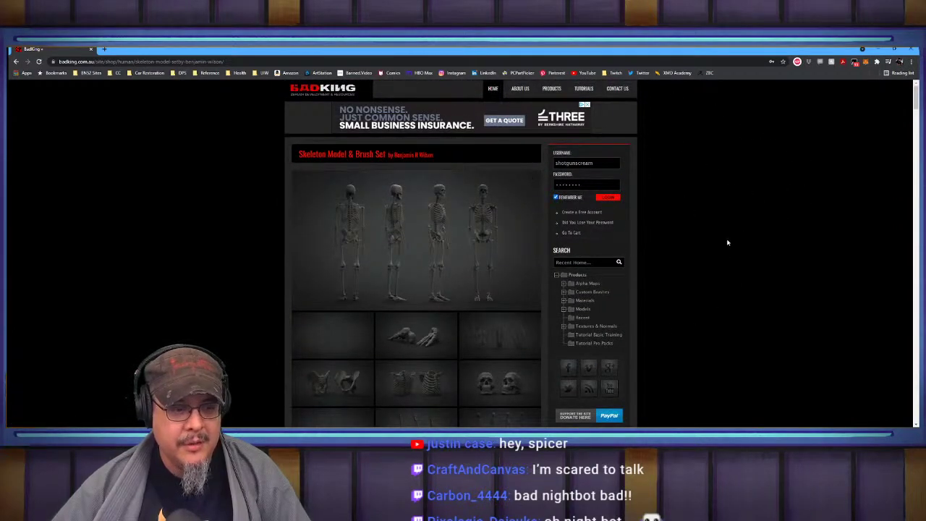
scroll(662, 360, down, 2)
scroll(709, 300, up, 2)
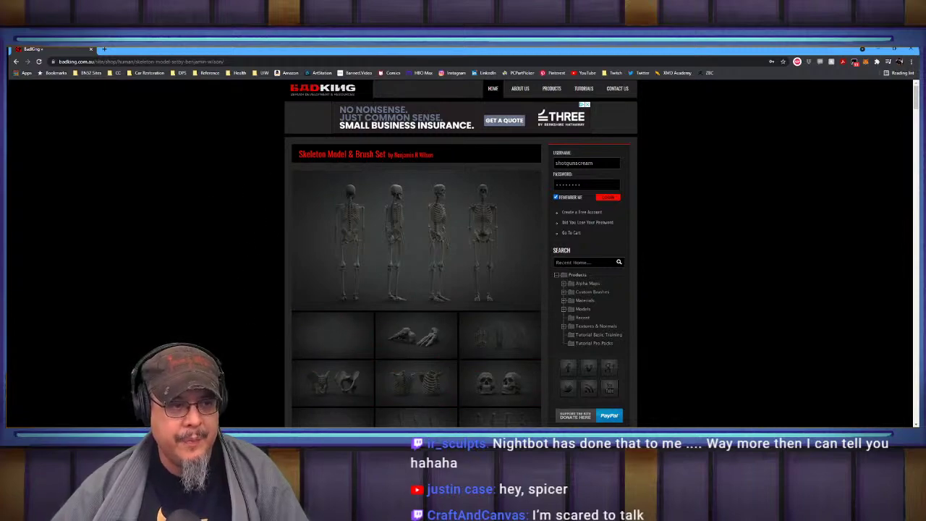
Switch back to ZBrush and open the LightBox project library.
key(alt+Tab)
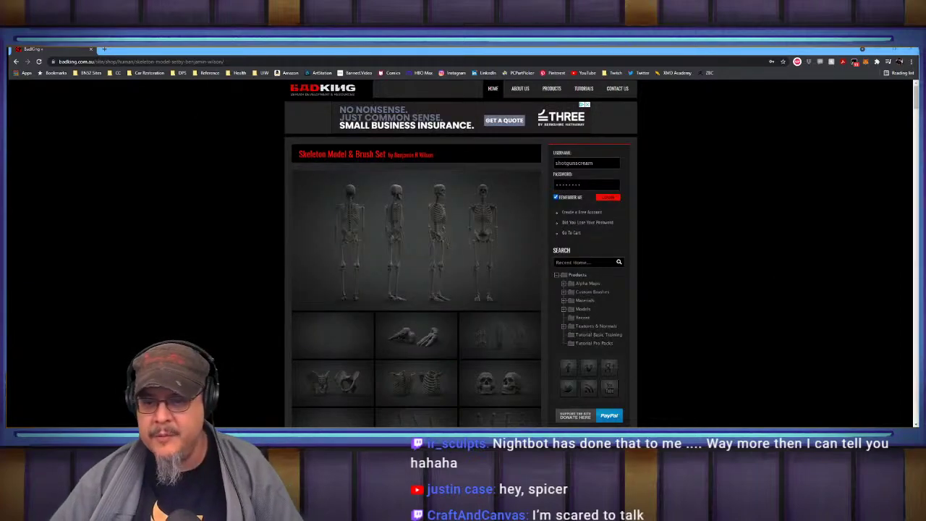
key(alt+Tab)
key(alt+Tab)
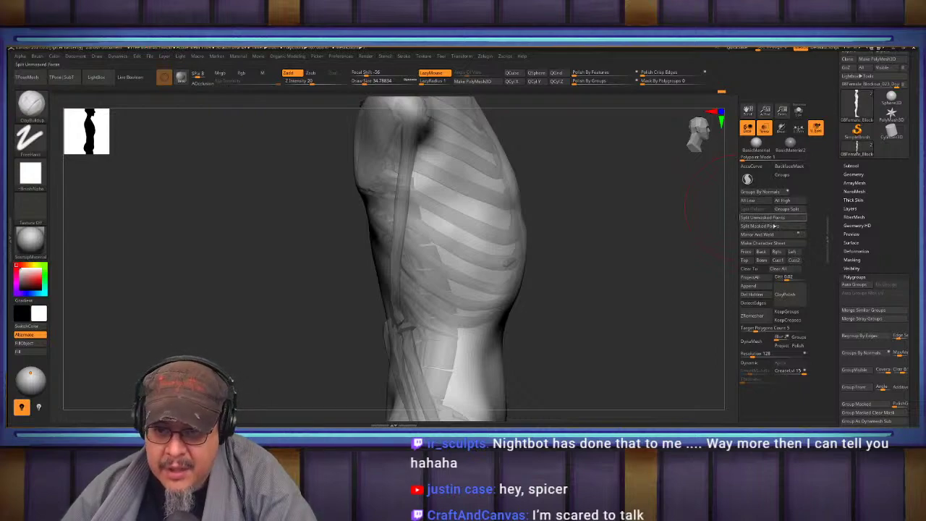
click(95, 79)
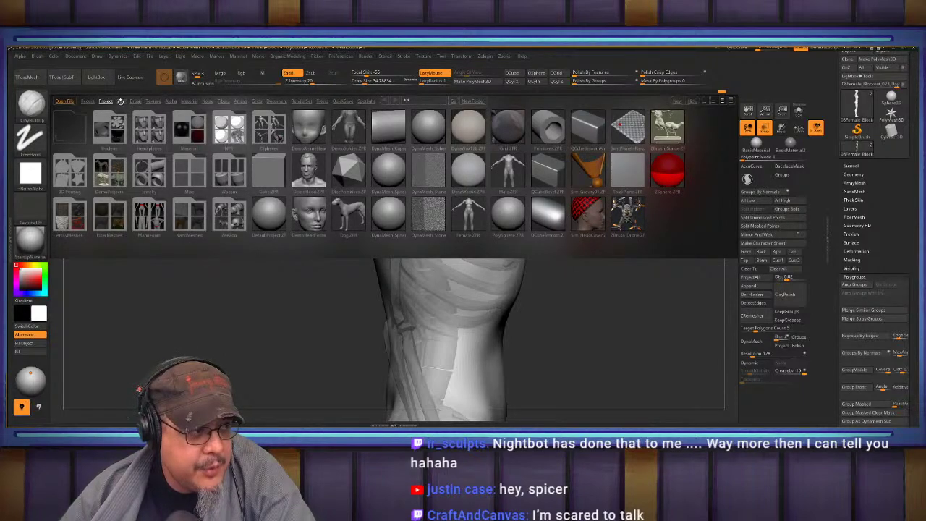
Load the Ryan_Kingslien_Anatomy_Model tool from the LightBox tool library and expand its subtool list.
click(121, 101)
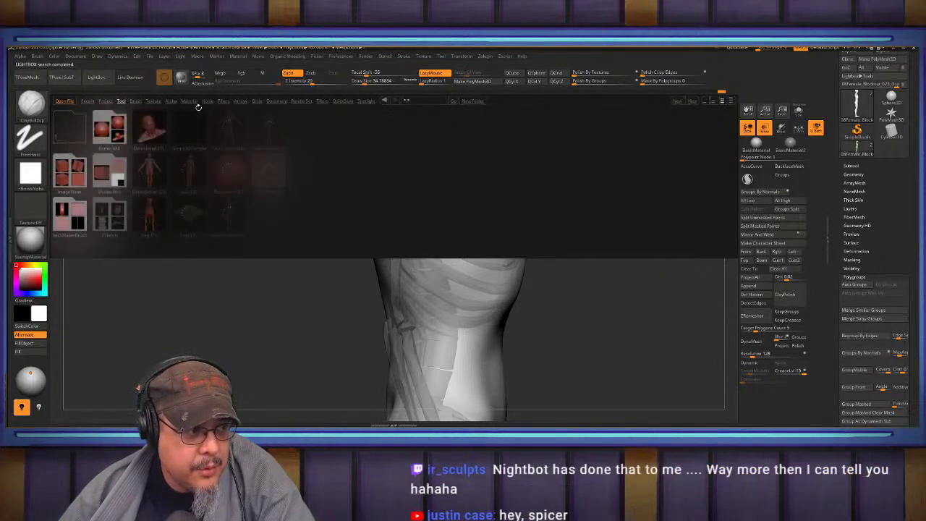
double_click(217, 225)
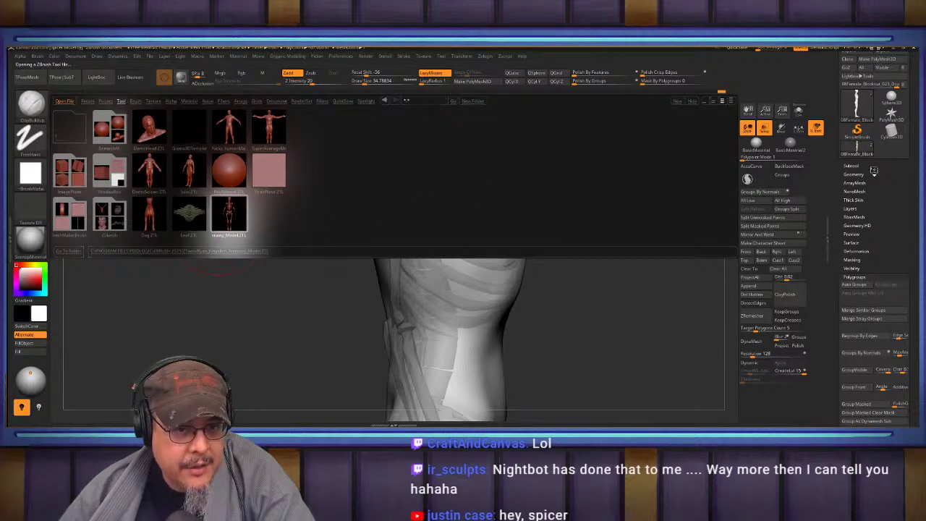
click(858, 166)
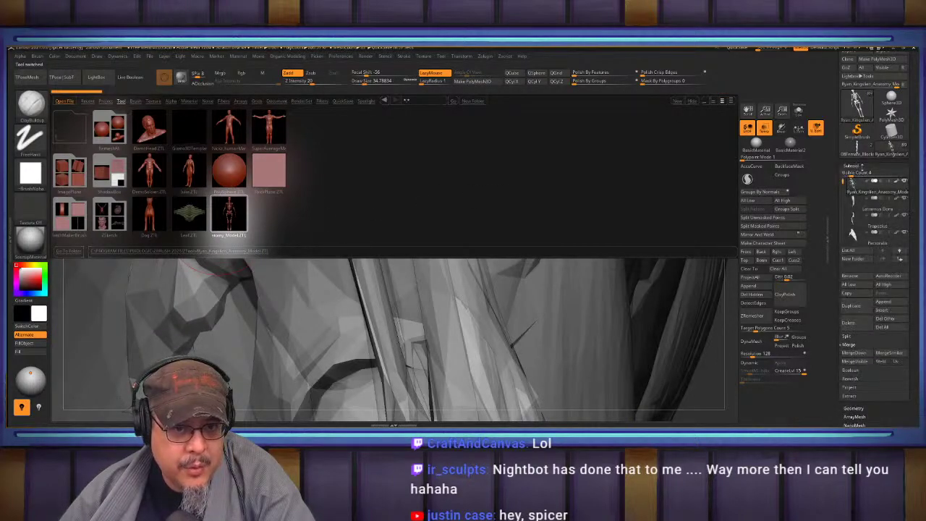
mouse_move(904, 185)
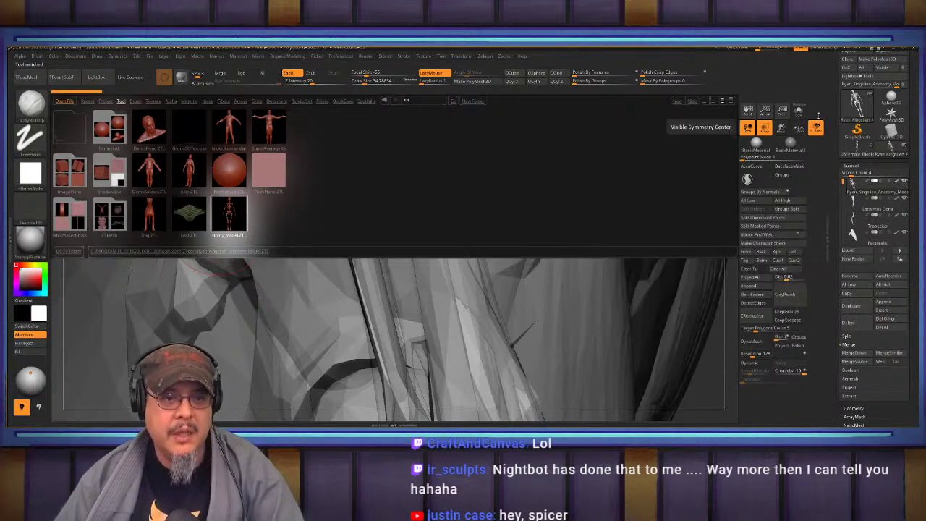
Isolate the anatomy model's skeleton subtool, close LightBox and view the whole skeleton from the front.
click(798, 110)
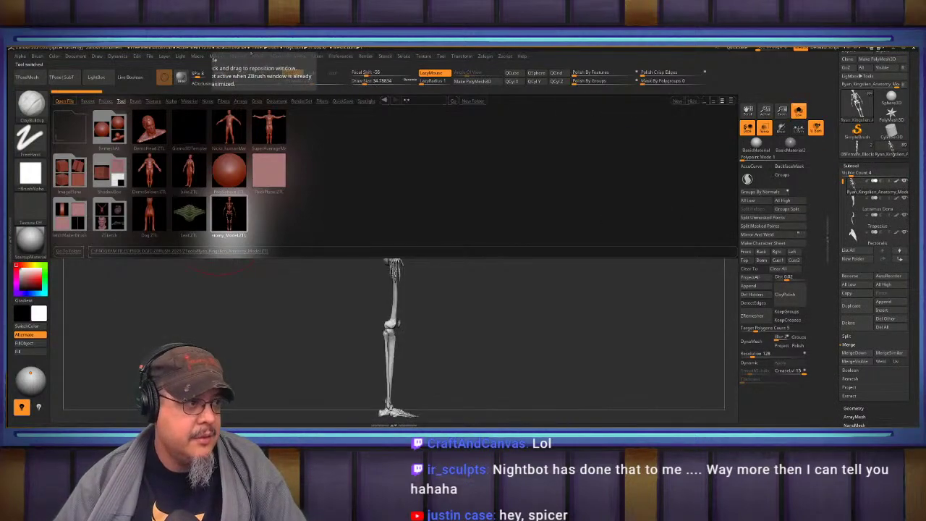
click(96, 77)
shift+drag(474, 223, 488, 221)
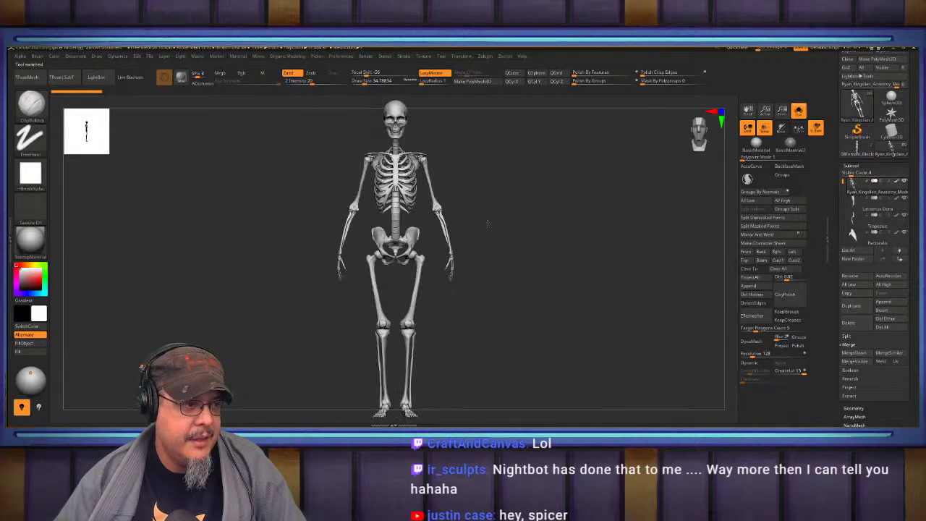
mouse_move(550, 181)
shift+mouse_down()
mouse_move(515, 174)
mouse_move(515, 196)
shift+mouse_up()
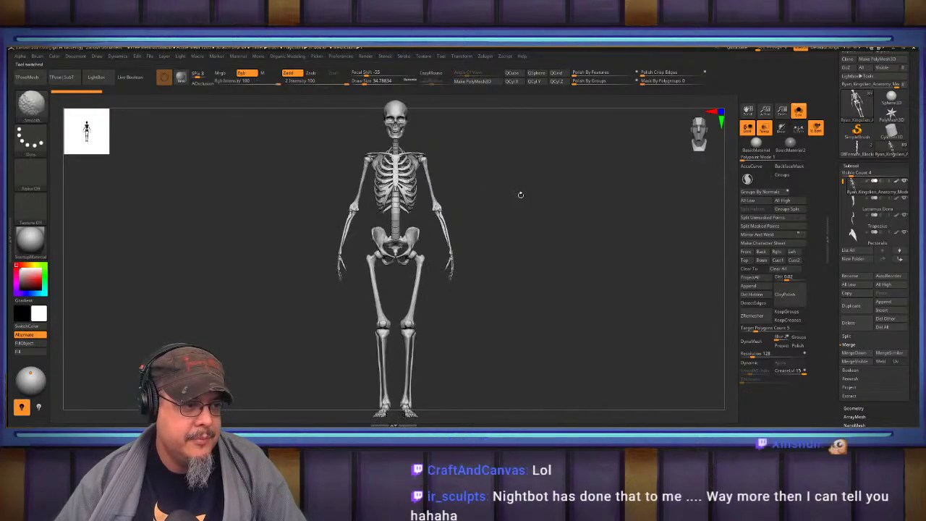
Show all of the anatomy model's subtools, turn off transparency and view the muscled figure from a three-quarter angle.
click(802, 112)
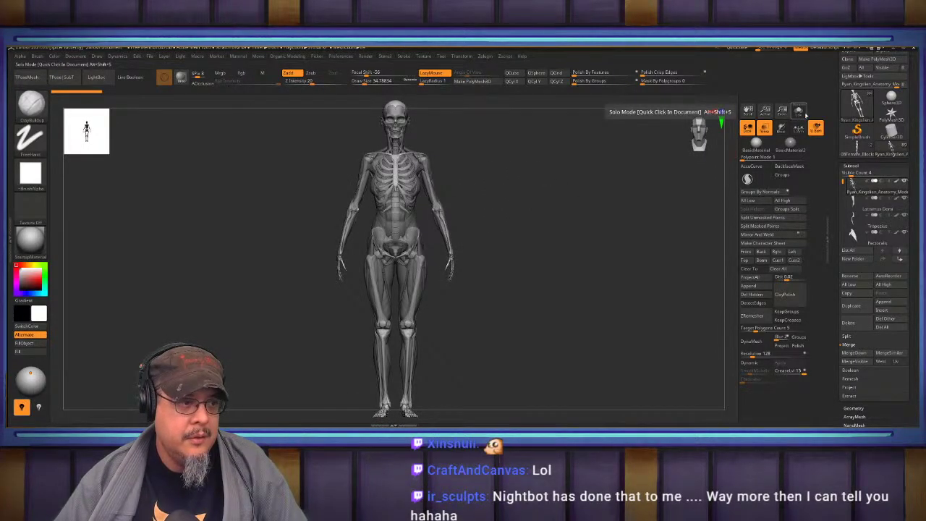
click(765, 128)
drag(502, 159, 527, 164)
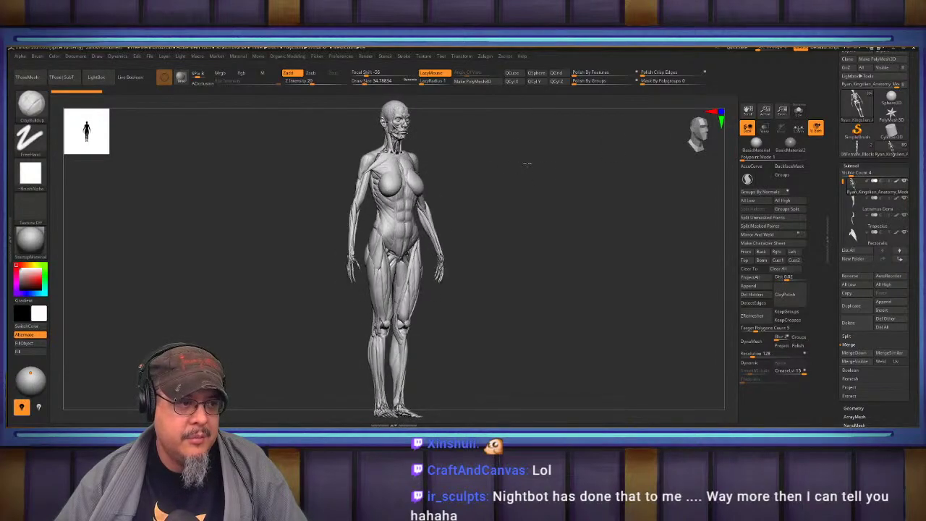
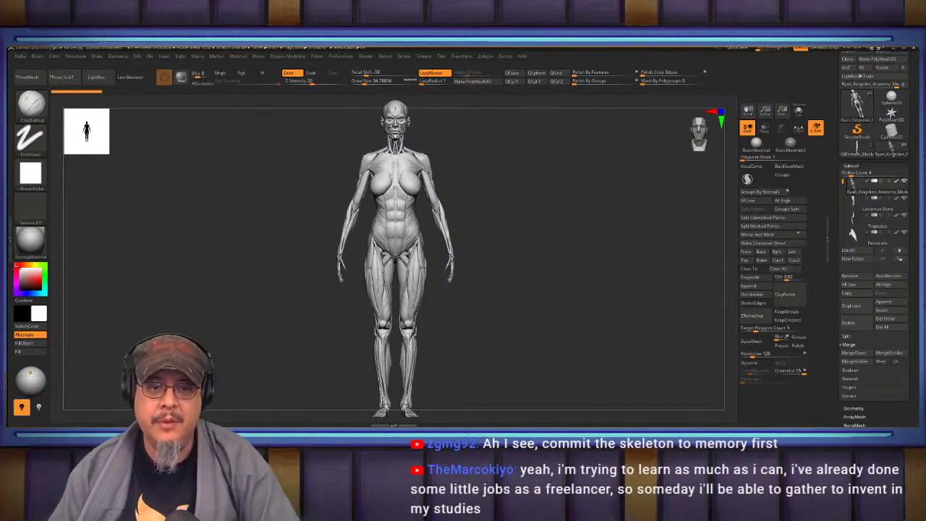
Switch to the Sphere3D primitive and convert it to a PolyMesh3D.
click(892, 97)
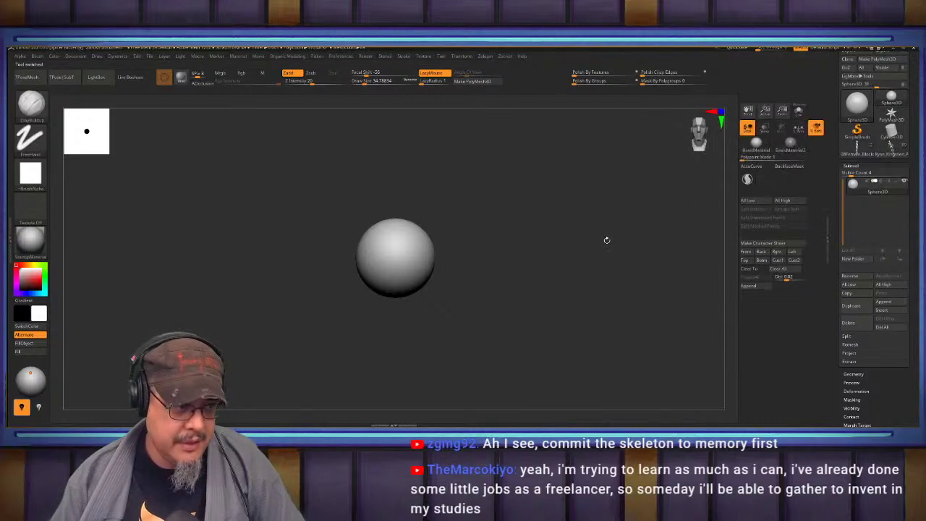
click(487, 81)
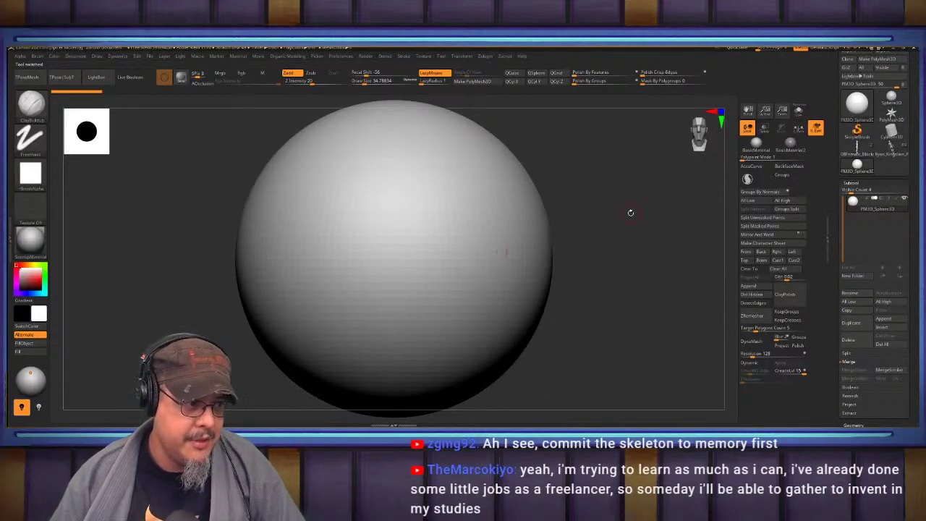
Show the sphere's polyframe and slice it diagonally into two polygroups with a slice curve brush.
key(b)
key(s)
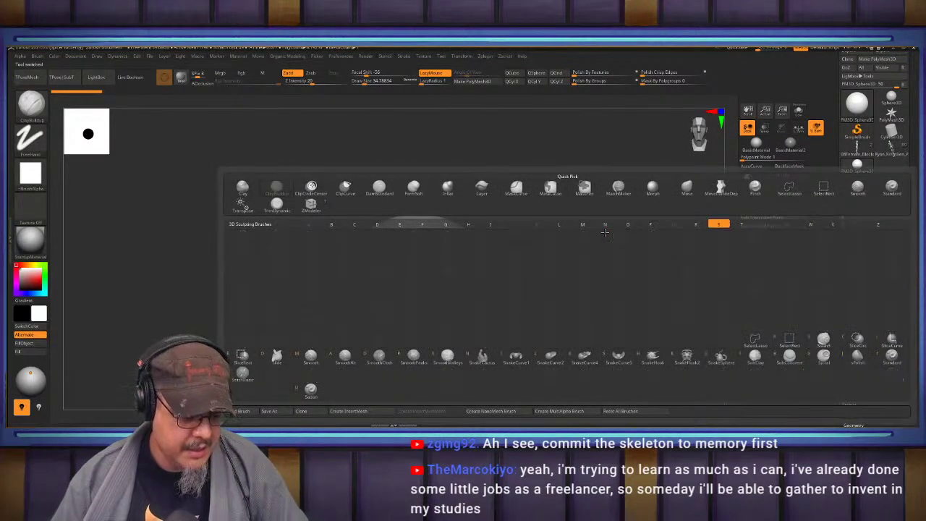
key(l)
click(600, 249)
key(shift+f)
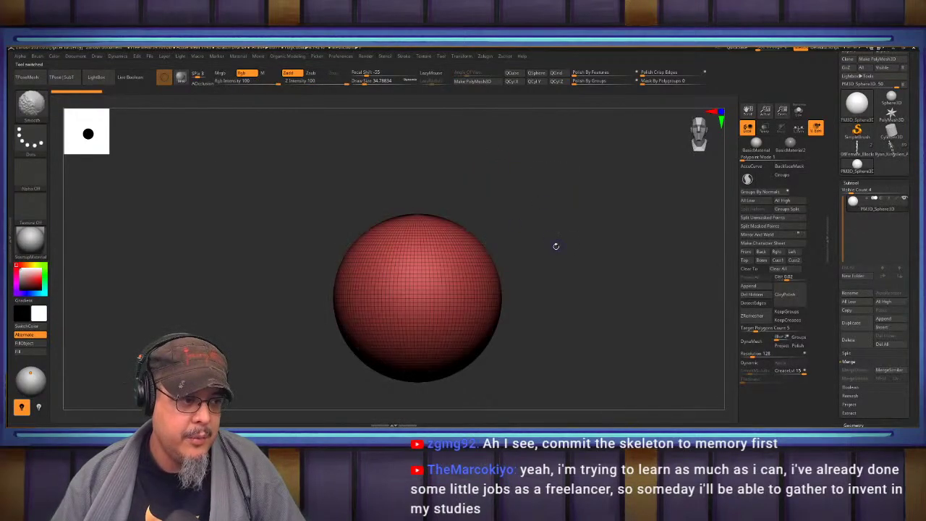
key(f)
ctrl+shift+drag(291, 316, 633, 156)
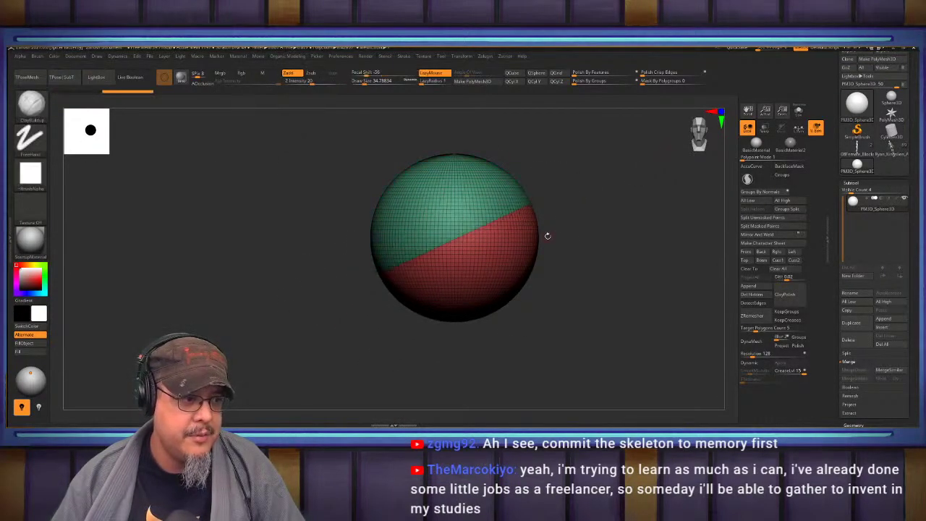
Slice the sphere with further criss-crossing cuts to divide its surface into a patchwork of polygroups.
alt+drag(564, 224, 619, 238)
ctrl+shift+drag(456, 155, 572, 297)
ctrl+shift+drag(592, 172, 358, 336)
ctrl+shift+drag(420, 212, 630, 369)
mouse_move(612, 224)
ctrl+shift+mouse_down()
mouse_move(543, 288)
mouse_move(422, 304)
ctrl+shift+mouse_up()
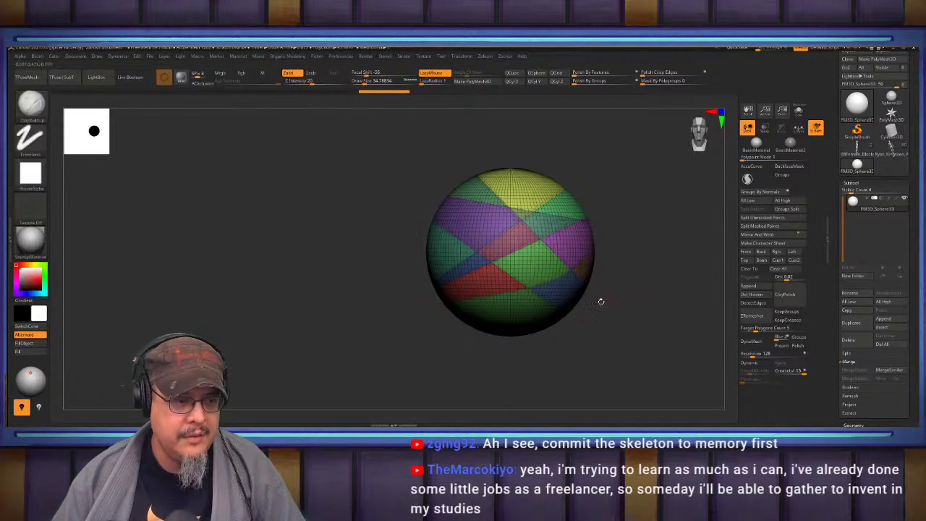
mouse_move(619, 322)
ctrl+shift+mouse_down()
mouse_move(490, 258)
mouse_move(487, 224)
mouse_move(362, 301)
ctrl+shift+mouse_up()
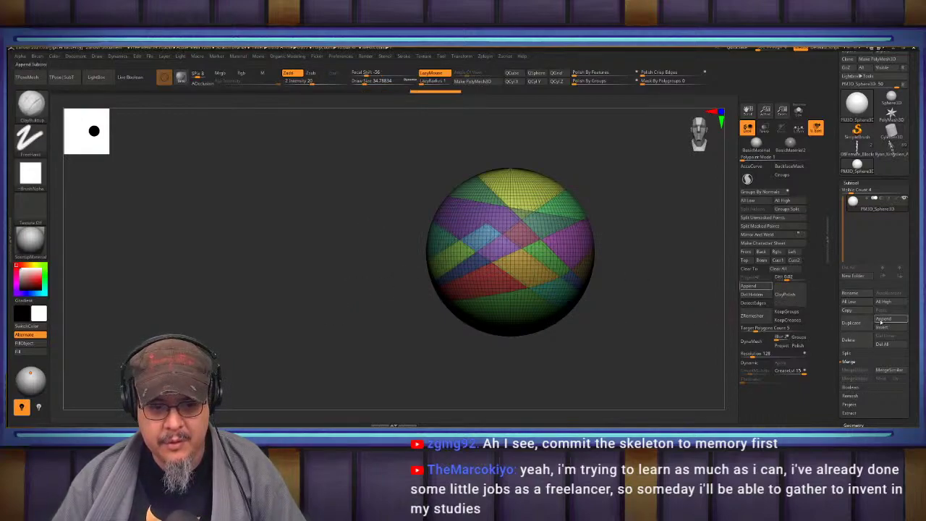
Split the sphere into separate subtools by polygroup with Groups Split, accepting the operation.
click(847, 353)
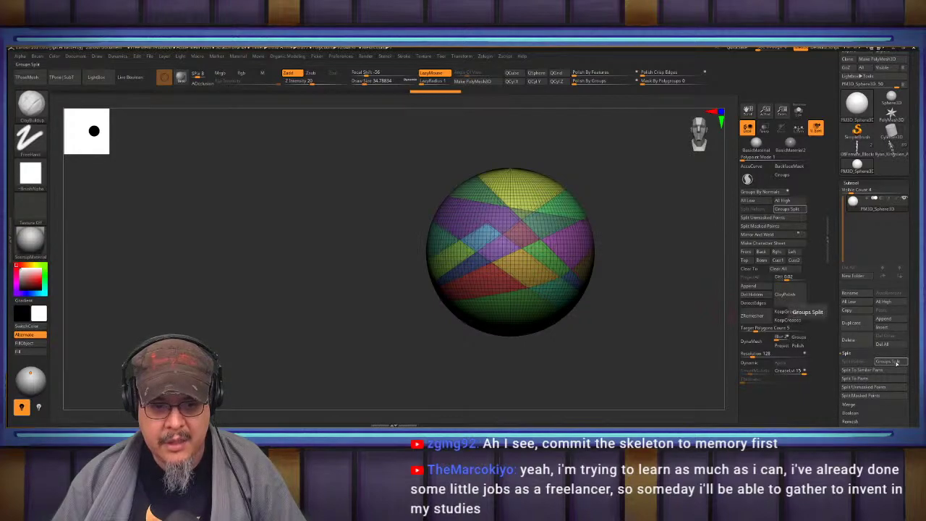
click(891, 361)
click(791, 377)
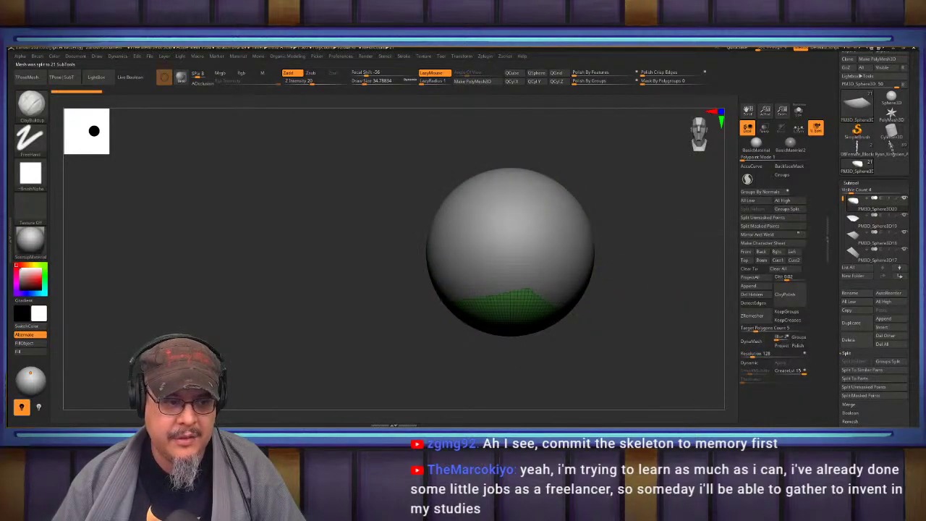
Try moving the lowest front piece and its neighbouring piece away from the sphere, and undo both moves.
key(w)
drag(511, 207, 511, 217)
key(q)
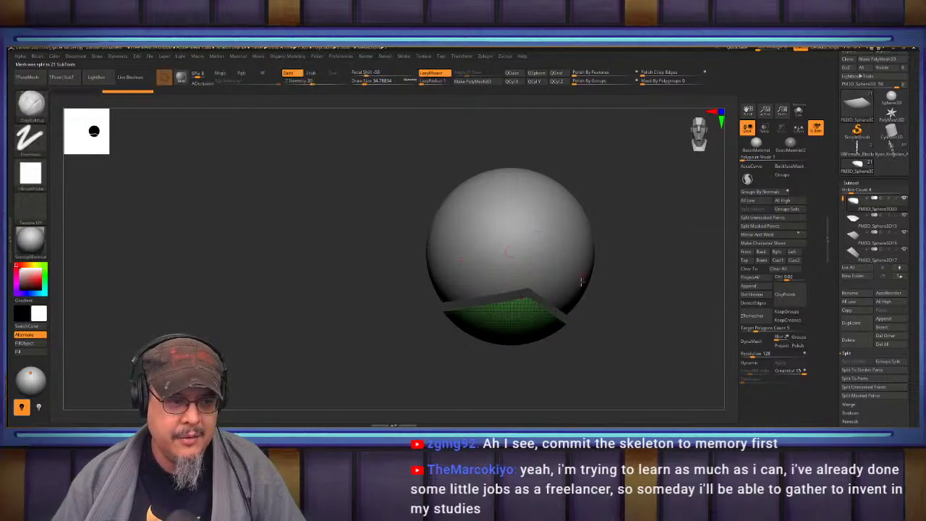
alt+click(572, 279)
key(w)
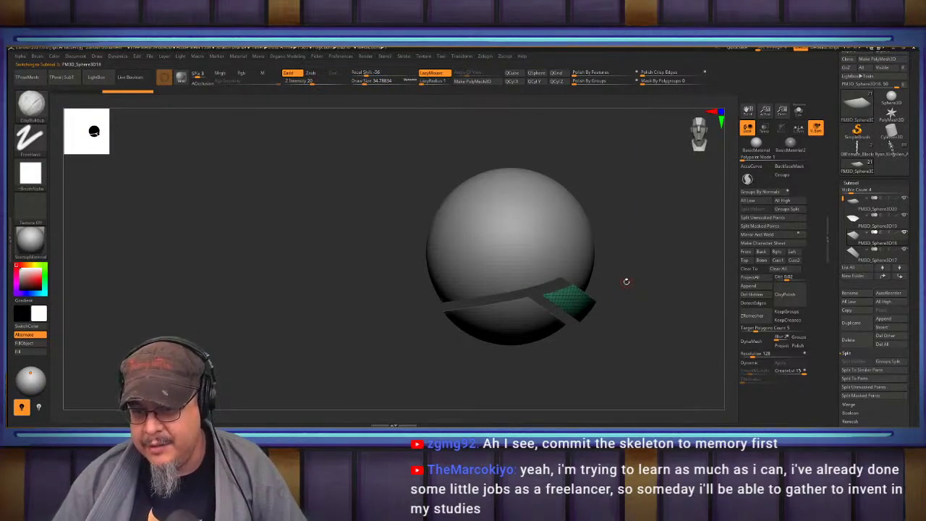
key(ctrl+z)
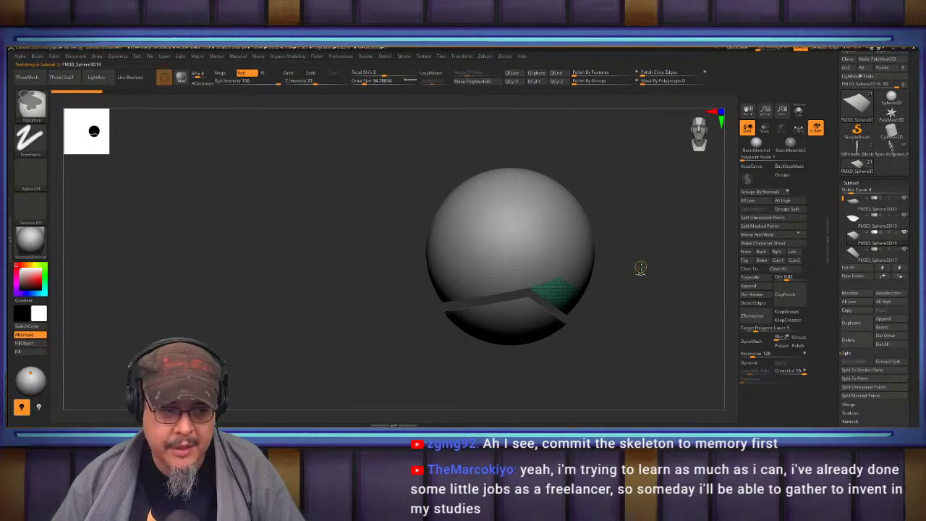
alt+click(529, 328)
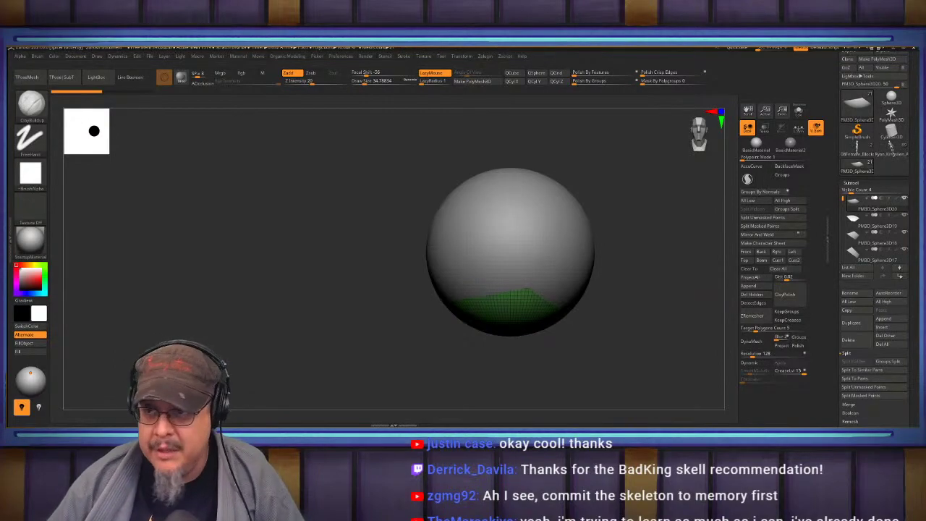
Switch to Discord and review the latest sculpt submissions in the critique-submissions-here channel.
key(alt+Tab)
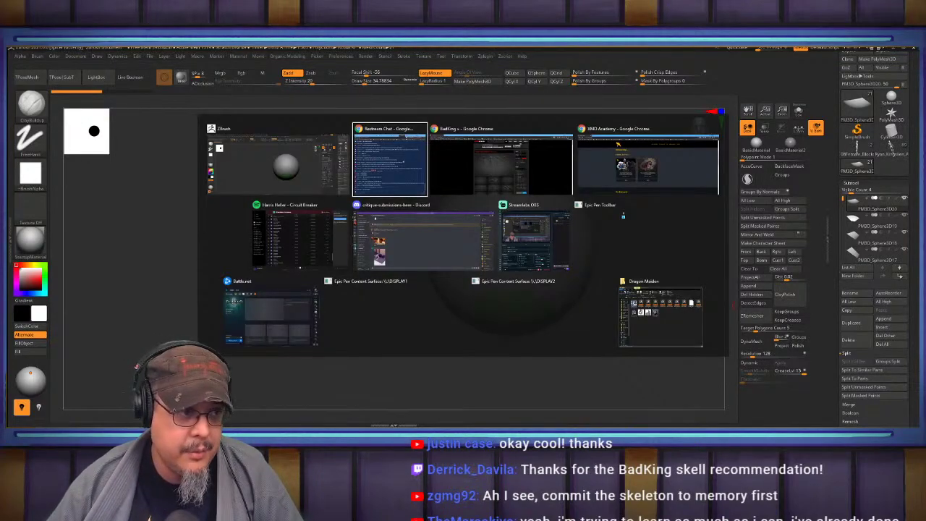
key(alt+Tab)
key(alt+Tab)
key(alt+Tab)
key(alt+Tab)
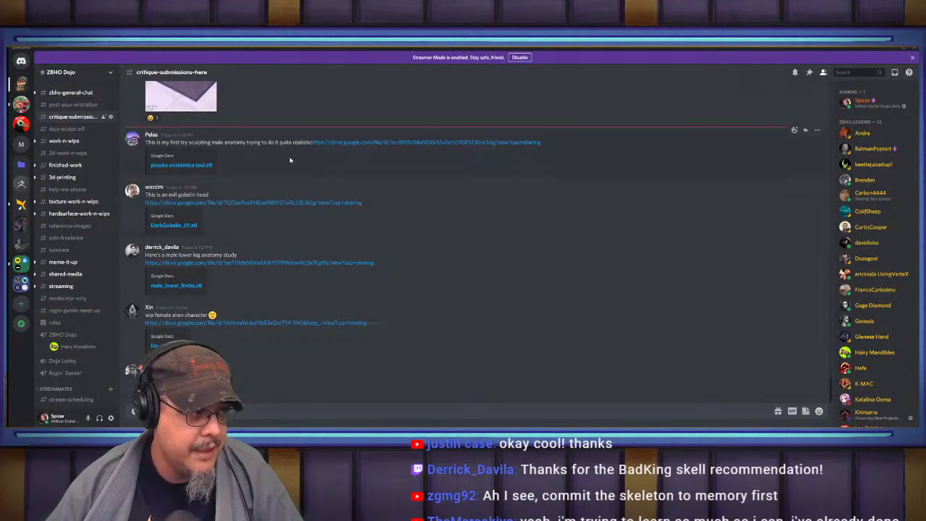
scroll(306, 184, up, 3)
scroll(306, 185, down, 3)
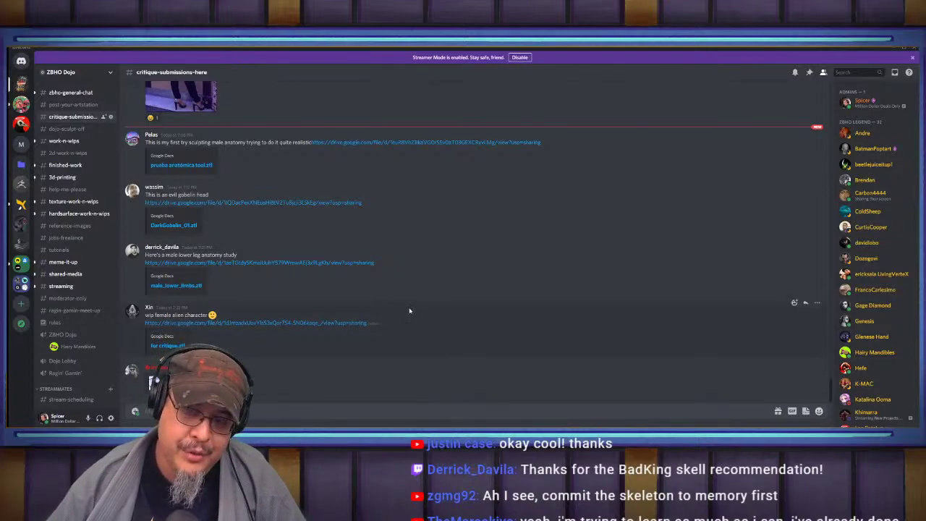
scroll(403, 324, up, 2)
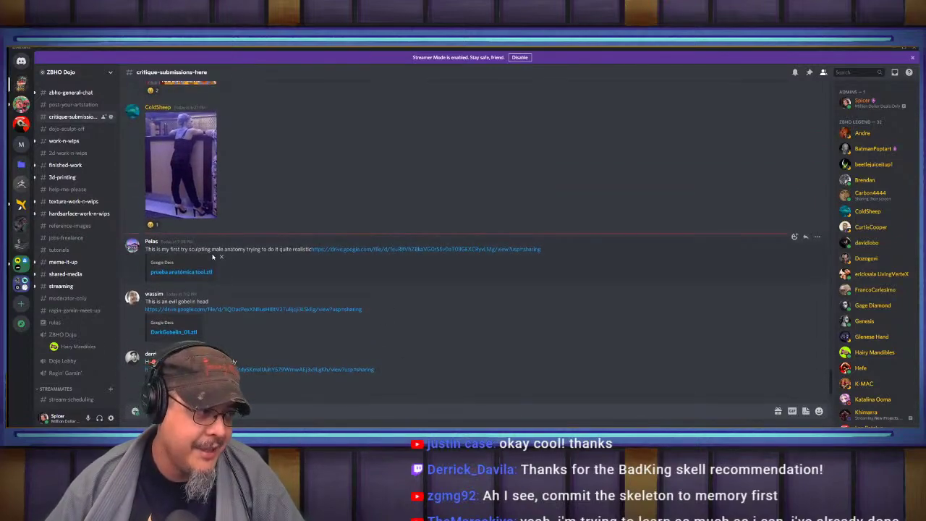
scroll(369, 238, down, 2)
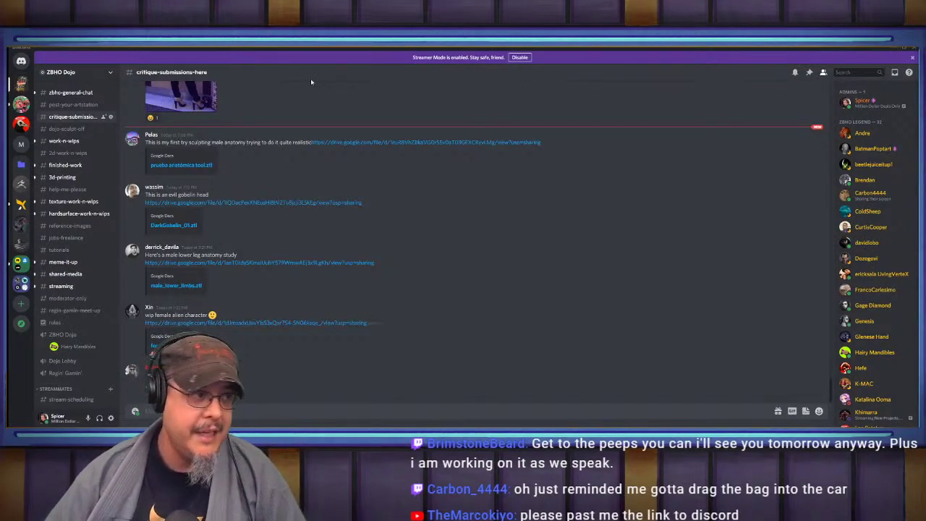
Copy the ZBHO Dojo server invite link from the zbho-general-chat channel and close the invite dialog.
right_click(90, 94)
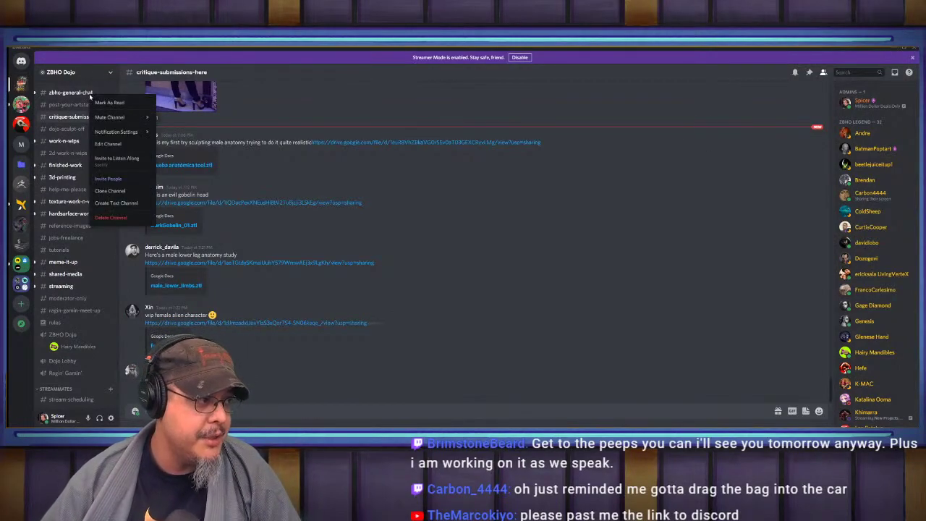
click(109, 179)
click(521, 287)
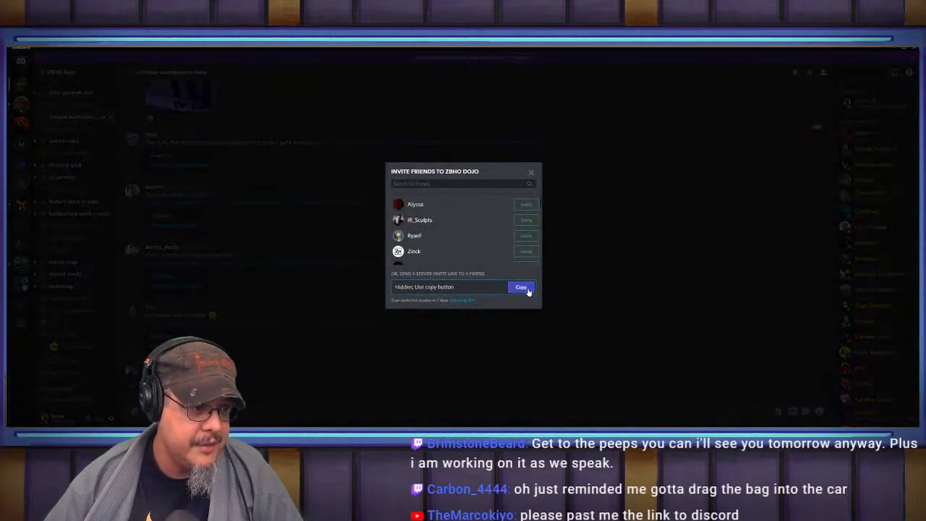
click(531, 172)
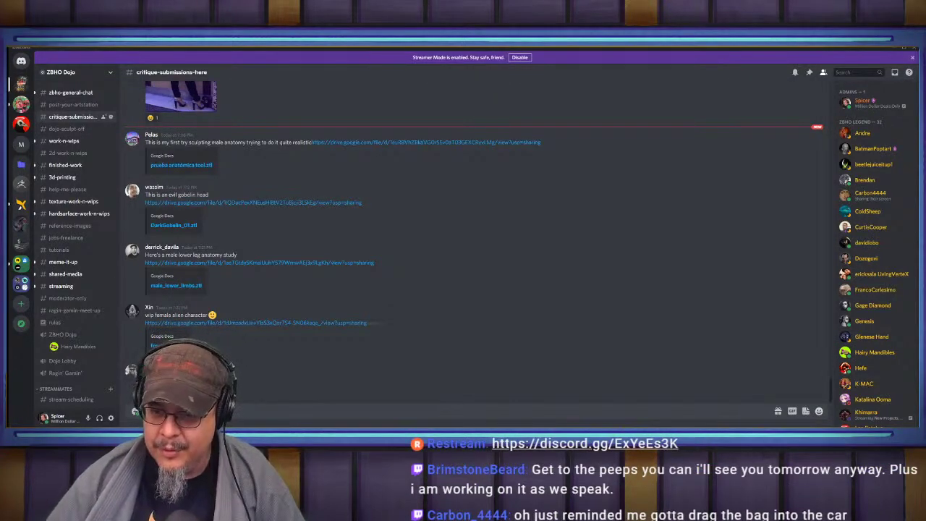
Switch back to ZBrush, load the submitted prueba anatómica tool and view the full male body from the side.
click(894, 50)
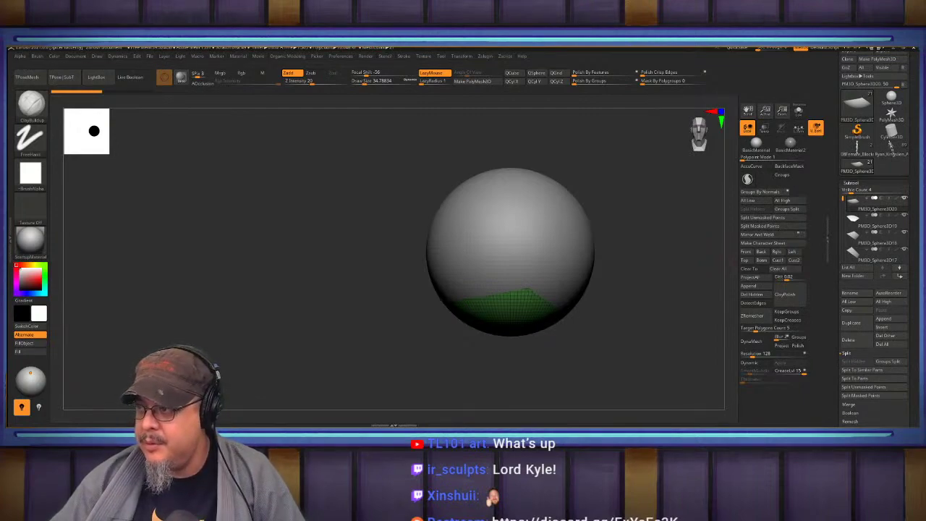
drag(913, 92, 910, 175)
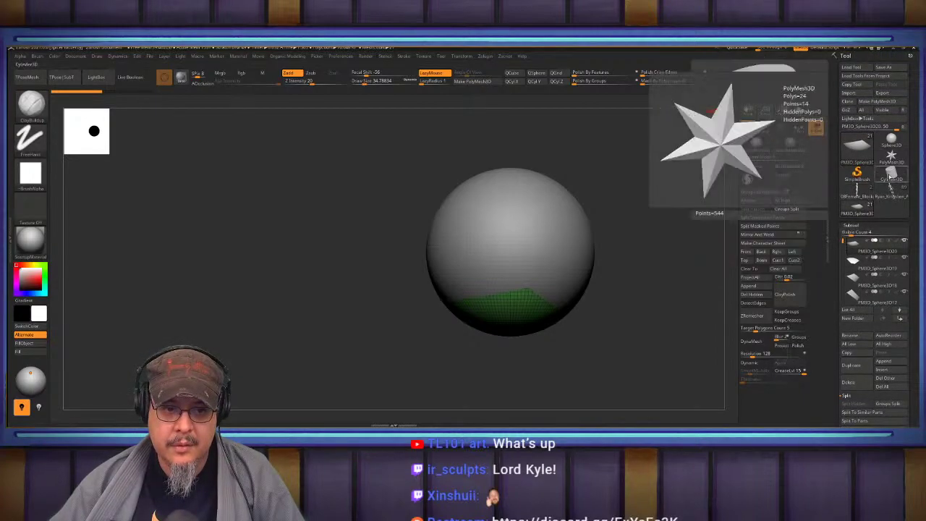
mouse_move(894, 194)
click(857, 189)
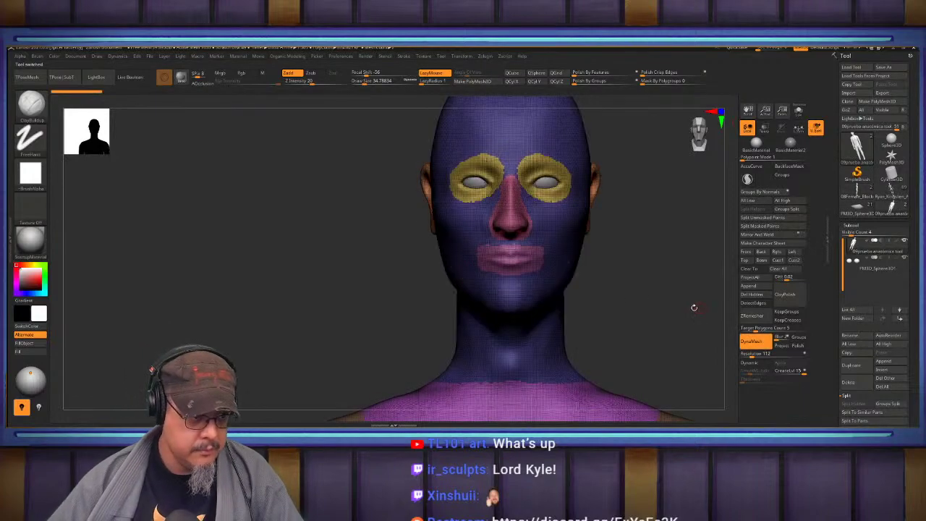
drag(692, 306, 552, 266)
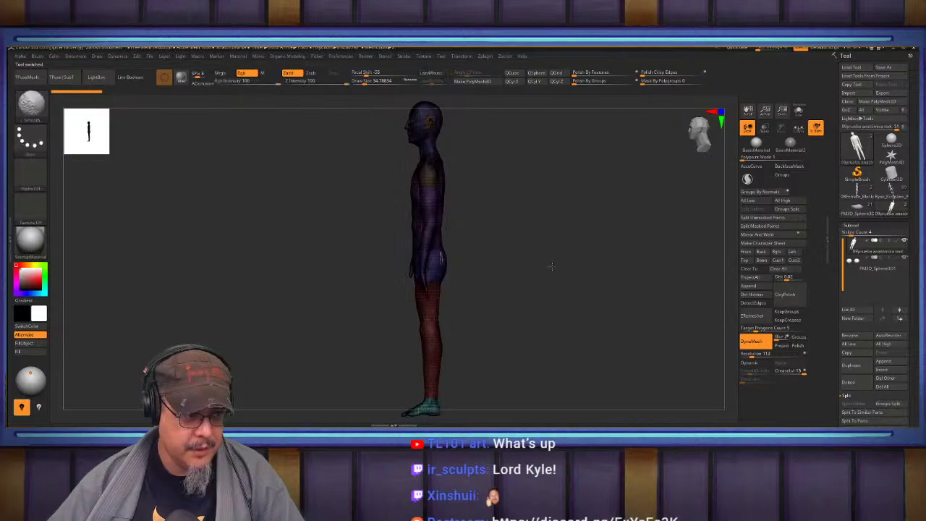
Examine the submitted figure's head and face from the front, three-quarter and side views.
mouse_move(551, 267)
ctrl+right_down()
mouse_move(550, 254)
mouse_move(571, 326)
mouse_move(576, 266)
ctrl+right_up()
mouse_move(576, 266)
shift+mouse_down()
mouse_move(551, 276)
mouse_move(585, 253)
mouse_move(658, 246)
shift+mouse_up()
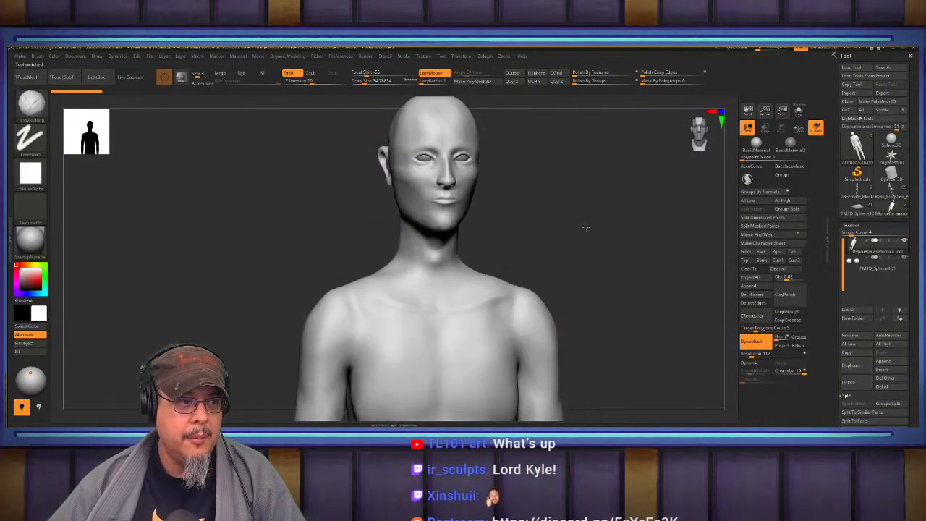
drag(585, 228, 598, 229)
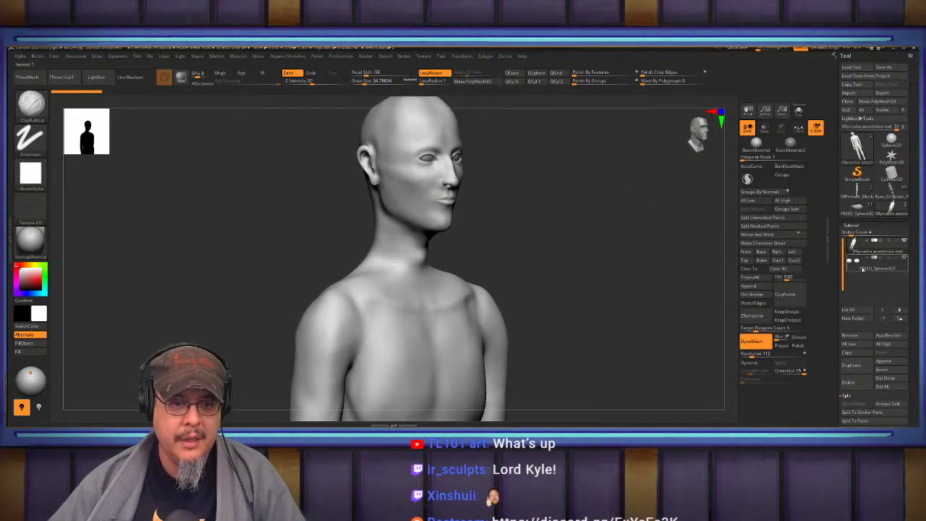
mouse_move(863, 270)
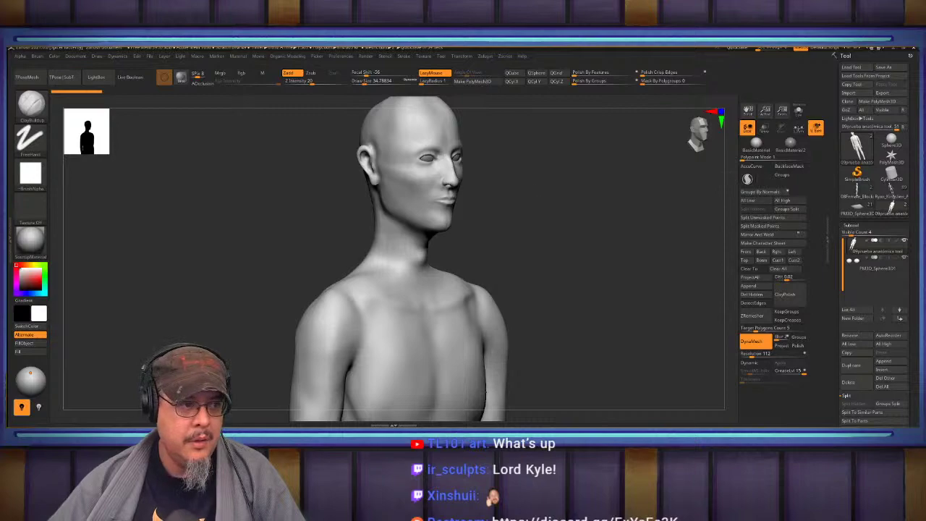
drag(531, 189, 667, 241)
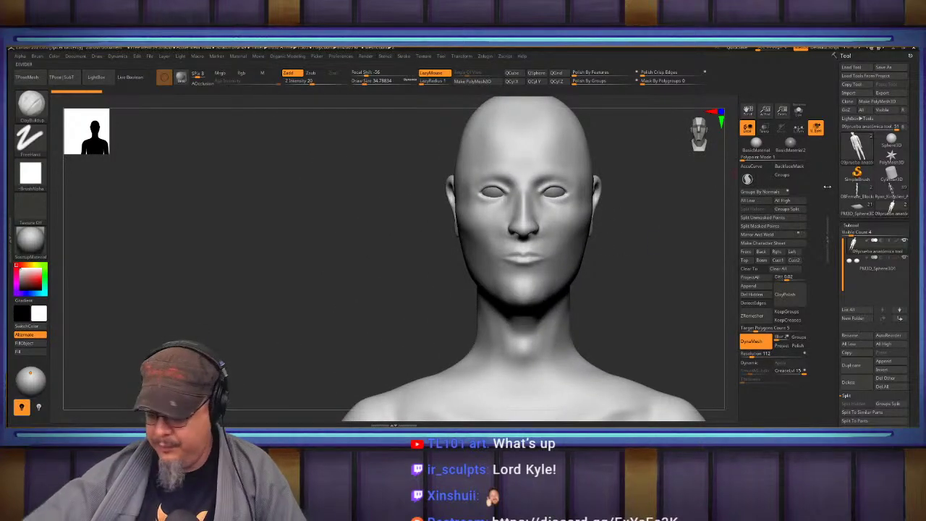
drag(618, 226, 499, 243)
ctrl+right_drag(499, 243, 540, 301)
alt+right_drag(552, 334, 483, 236)
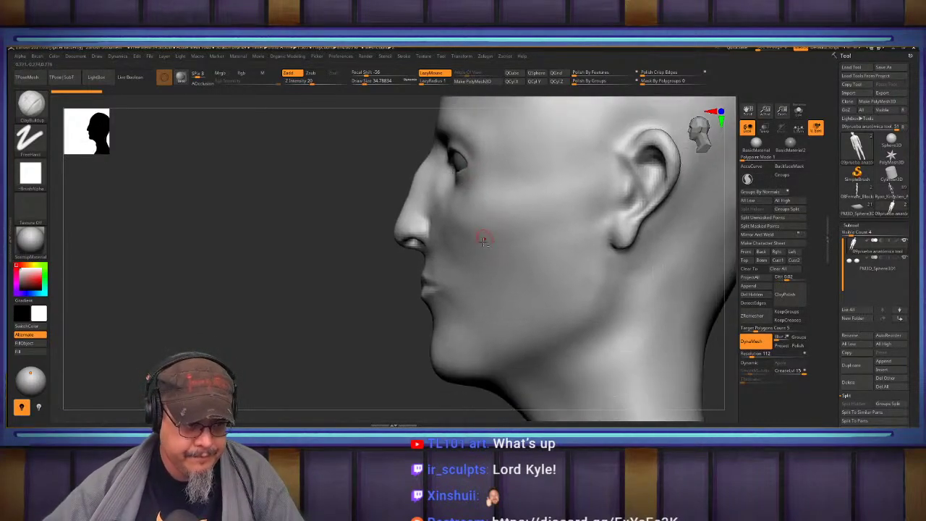
alt+right_drag(543, 271, 463, 210)
drag(616, 247, 426, 247)
mouse_move(417, 264)
ctrl+right_down()
mouse_move(446, 274)
mouse_move(561, 262)
mouse_move(543, 257)
ctrl+right_up()
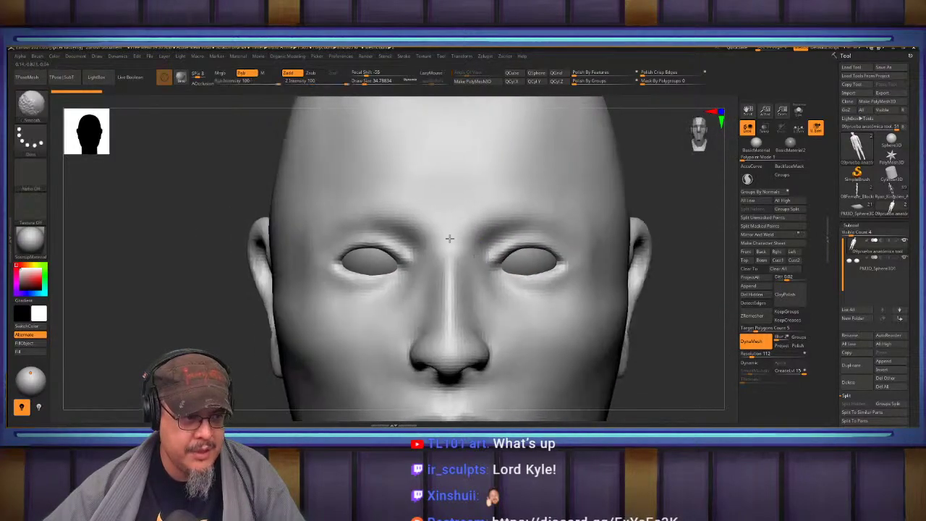
Build up the brow above the eye with the FormSoft brush at a draw size of about 154, and smooth the transition.
mouse_move(449, 238)
alt+right_down()
mouse_move(469, 255)
mouse_move(355, 234)
alt+right_up()
key(b)
key(f)
key(s)
key(s)
drag(356, 236, 366, 233)
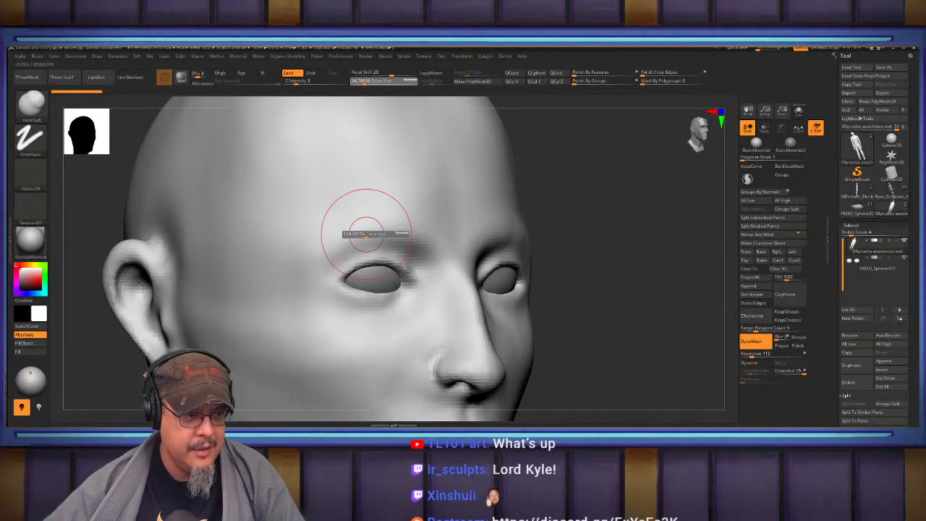
mouse_move(413, 275)
ctrl+right_down()
mouse_move(561, 336)
mouse_move(565, 101)
mouse_move(467, 302)
mouse_move(419, 272)
ctrl+right_up()
scroll(419, 271, up, 5)
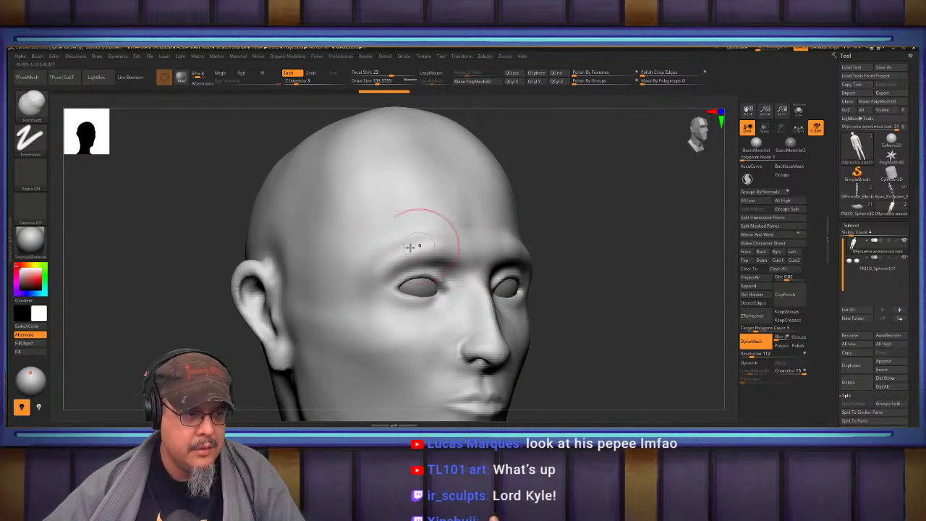
key(shift)
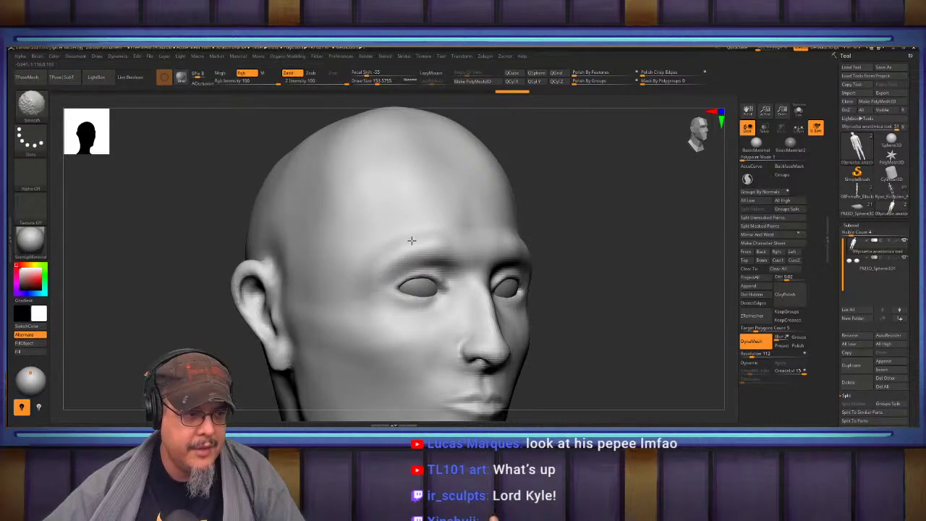
shift+drag(456, 250, 459, 253)
Build up and smooth the area around the eye socket and upper cheek with the FormSoft brush.
mouse_move(591, 289)
alt+mouse_down()
mouse_move(592, 215)
mouse_move(592, 276)
alt+mouse_up()
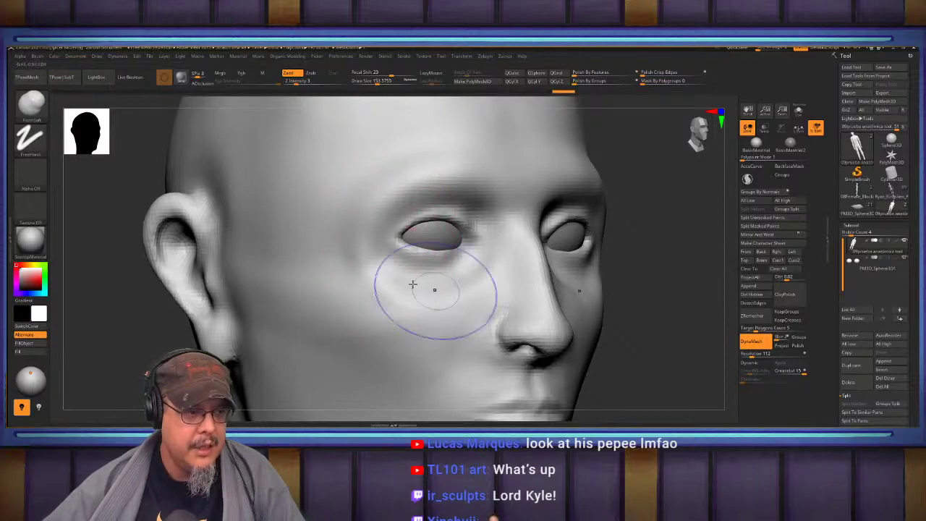
key(shift)
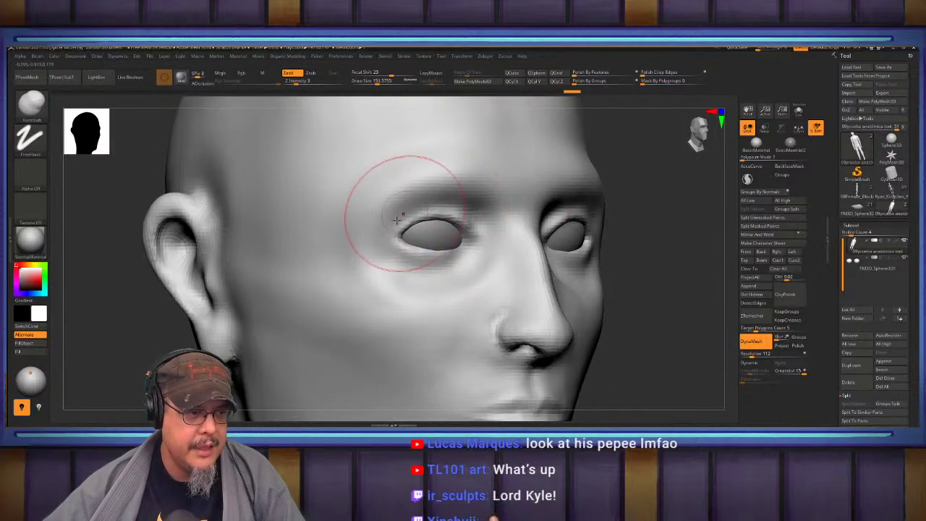
drag(670, 231, 623, 231)
right_drag(622, 231, 424, 216)
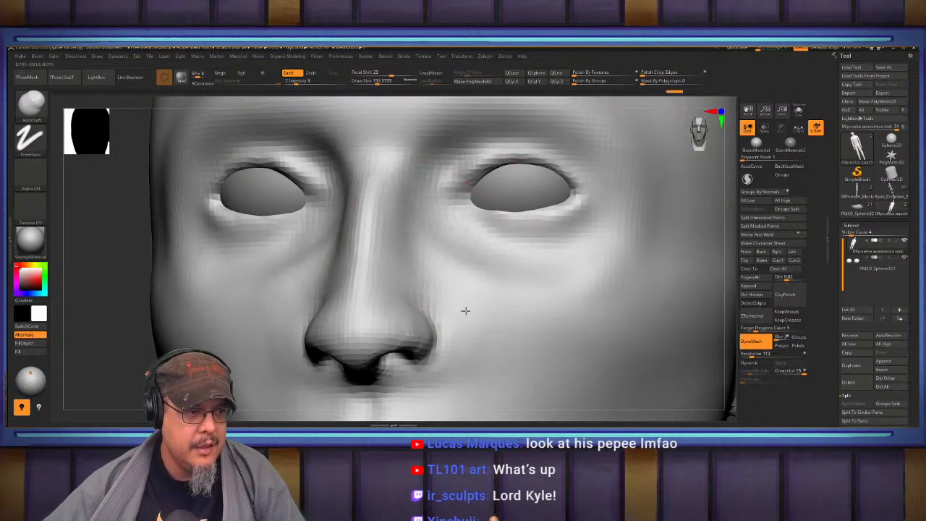
Reshape the nose in profile with the Move brush at a draw size of about 132, pushing the upper bridge back toward the face.
mouse_move(476, 310)
right_down()
mouse_move(444, 325)
mouse_move(384, 172)
mouse_move(364, 209)
mouse_move(417, 237)
right_up()
key(b)
key(m)
key(v)
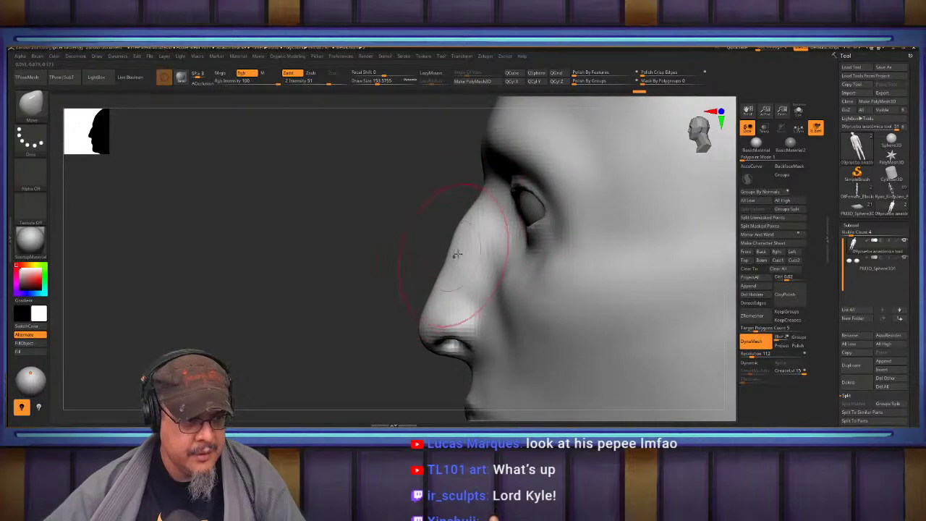
key(s)
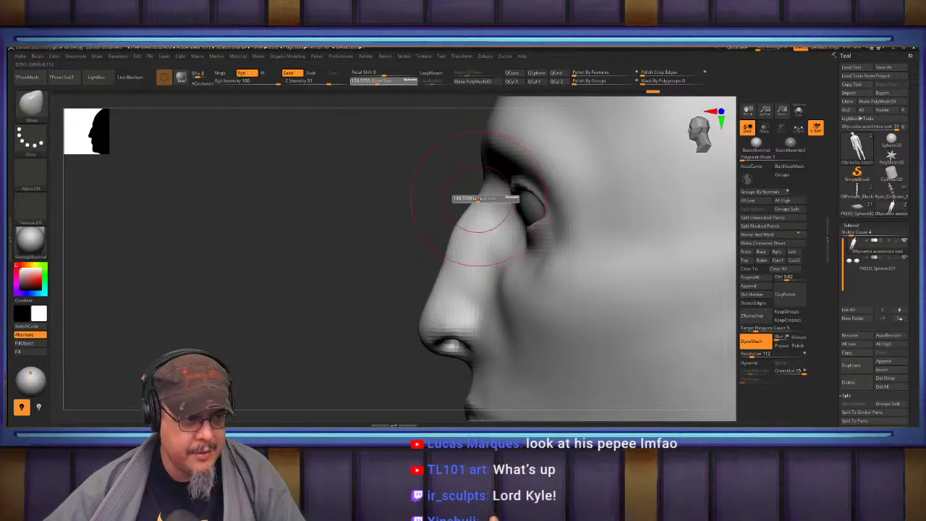
drag(478, 199, 476, 199)
drag(480, 192, 493, 194)
alt+drag(406, 239, 440, 193)
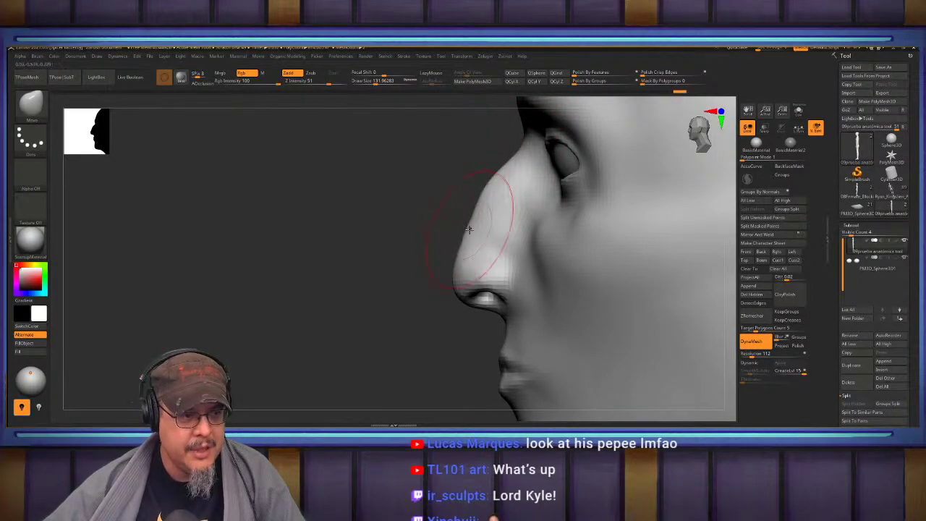
mouse_move(454, 277)
mouse_down()
mouse_move(452, 296)
mouse_move(491, 281)
mouse_move(448, 268)
mouse_move(438, 249)
mouse_up()
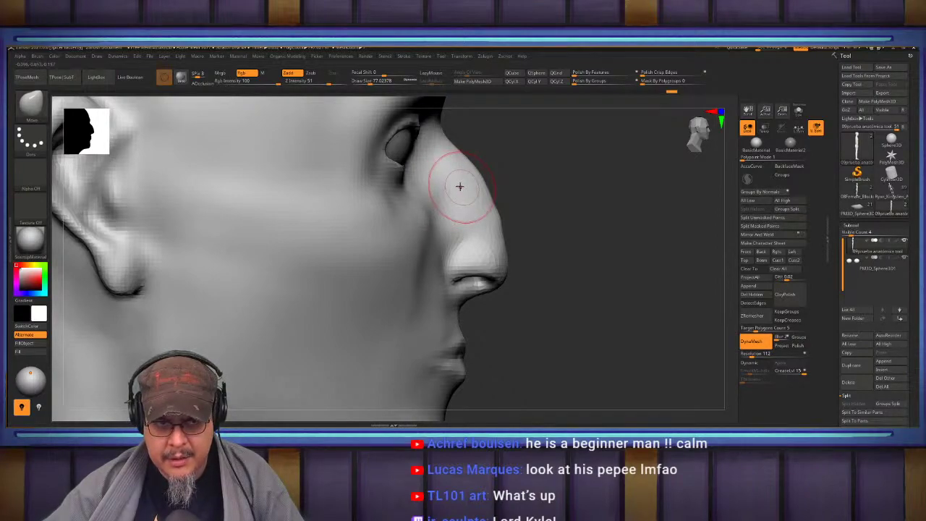
Add ClayBuildup volume to the middle of the forehead and, at draw size 77, between the brows, and smooth the forehead.
mouse_move(597, 238)
mouse_down()
mouse_move(561, 239)
mouse_move(433, 287)
mouse_move(401, 263)
mouse_move(460, 257)
mouse_move(450, 308)
mouse_up()
key(b)
key(c)
key(b)
key(s)
mouse_move(463, 252)
mouse_down()
mouse_move(477, 242)
mouse_move(470, 261)
mouse_move(467, 250)
mouse_up()
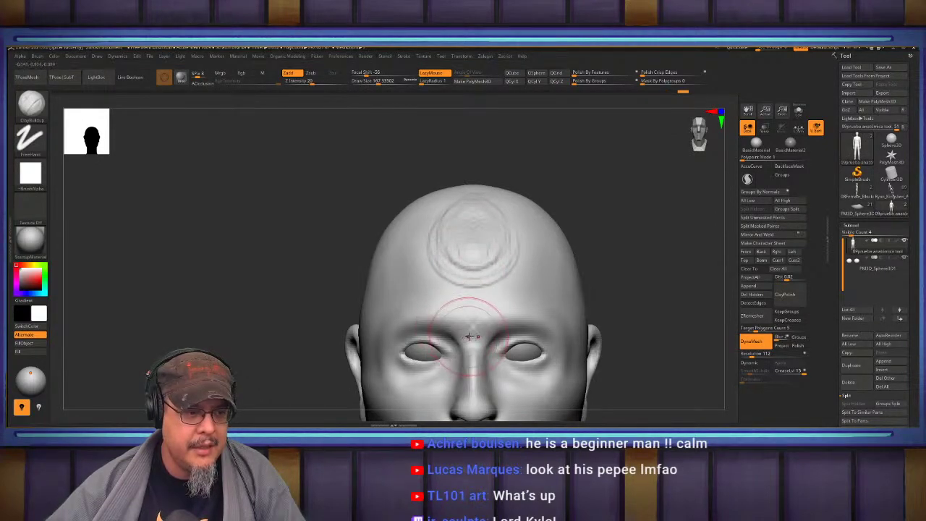
key(s)
mouse_move(470, 334)
mouse_down()
mouse_move(456, 332)
mouse_move(488, 341)
mouse_up()
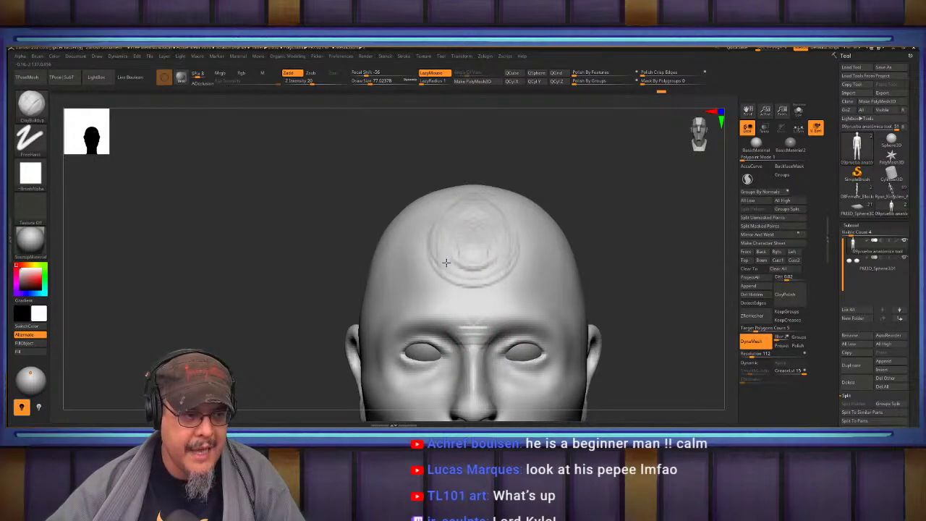
mouse_move(459, 239)
shift+mouse_down()
mouse_move(497, 232)
mouse_move(466, 250)
shift+mouse_up()
Mark the cheekbone arch between the ear and eye with a clay stroke and DamStandard lines along its edges.
mouse_move(624, 244)
mouse_down()
mouse_move(629, 285)
mouse_move(628, 194)
mouse_up()
drag(396, 268, 469, 266)
drag(629, 261, 604, 261)
key(b)
key(d)
key(s)
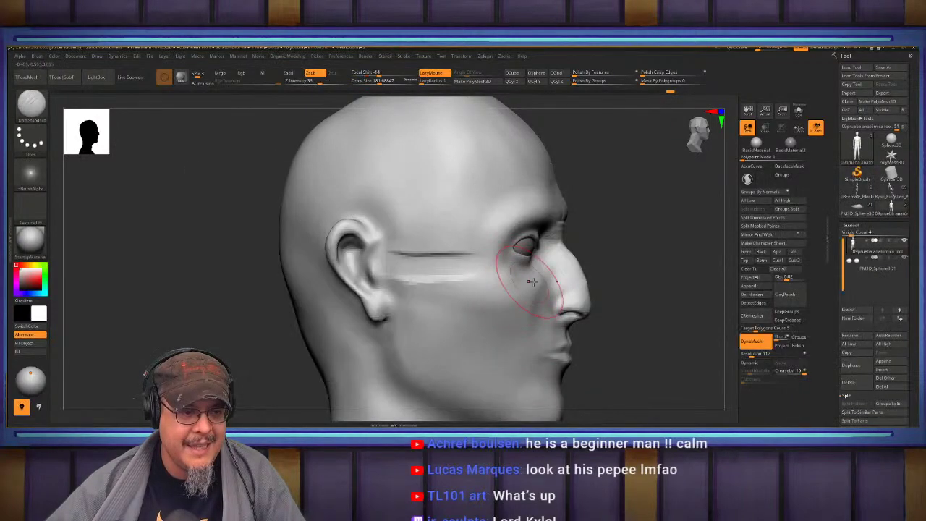
drag(460, 281, 386, 278)
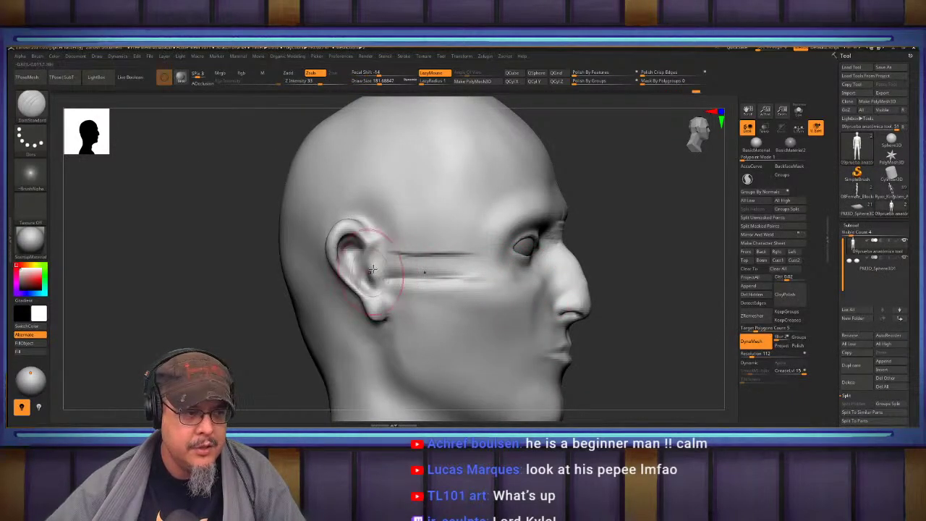
Reshape the ear's lobe and front edge with the Move brush, and soften the lines marking the cheekbone arch.
drag(627, 249, 652, 249)
key(b)
key(m)
key(v)
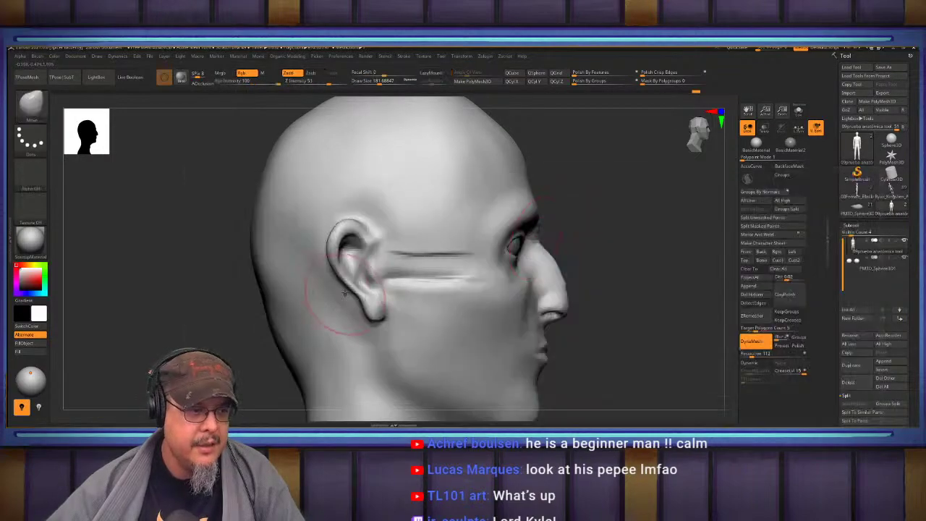
mouse_move(343, 296)
mouse_down()
mouse_move(350, 291)
mouse_move(371, 311)
mouse_up()
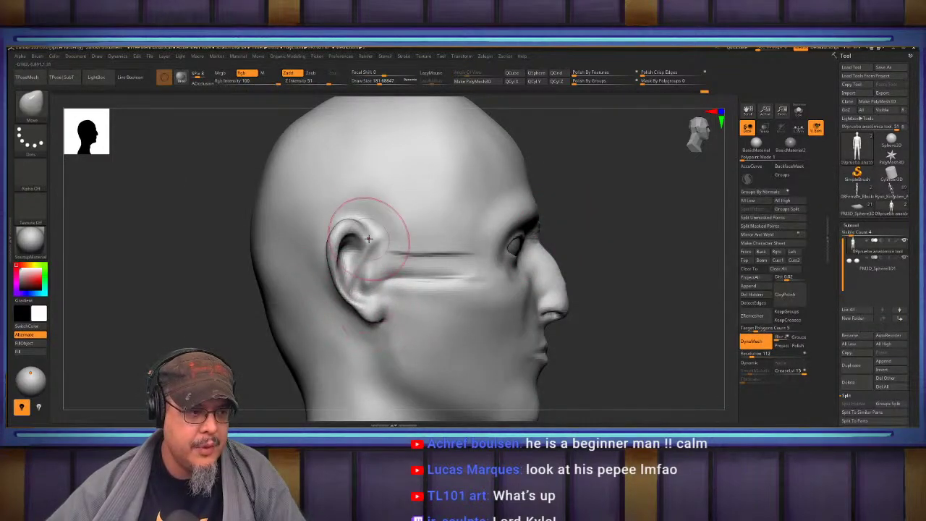
mouse_move(370, 240)
mouse_down()
mouse_move(361, 277)
mouse_move(365, 249)
mouse_up()
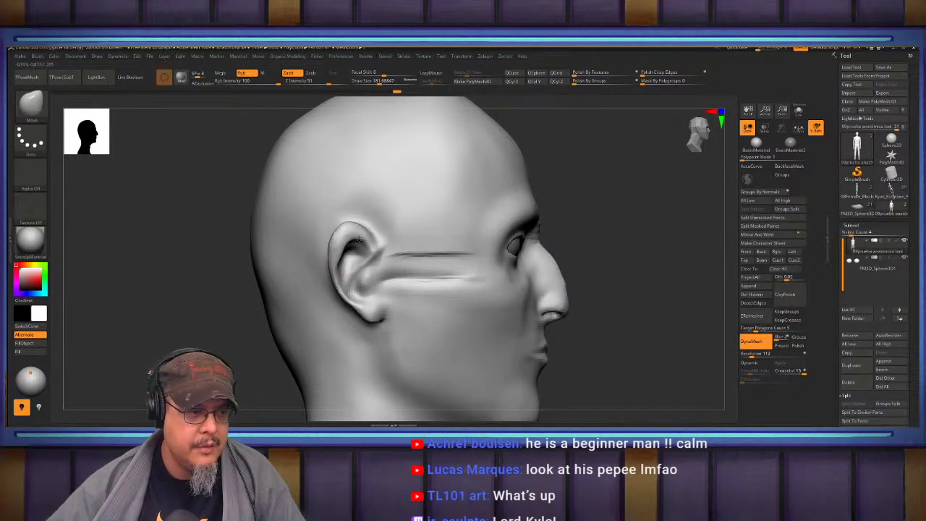
drag(375, 282, 425, 278)
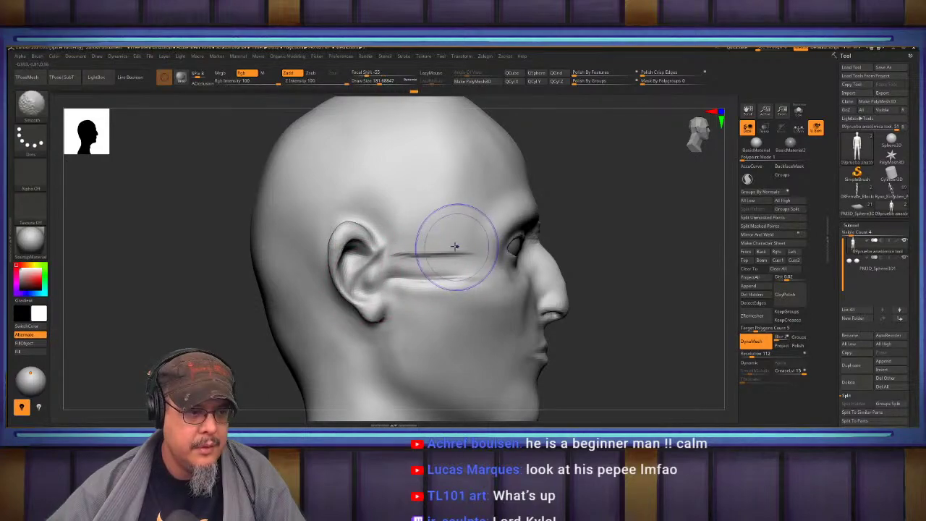
shift+drag(455, 247, 439, 235)
Outline the temporal line with ClayBuildup strokes from beside the eye, over the side of the skull, to behind the ear.
drag(625, 207, 594, 249)
key(b)
key(c)
key(b)
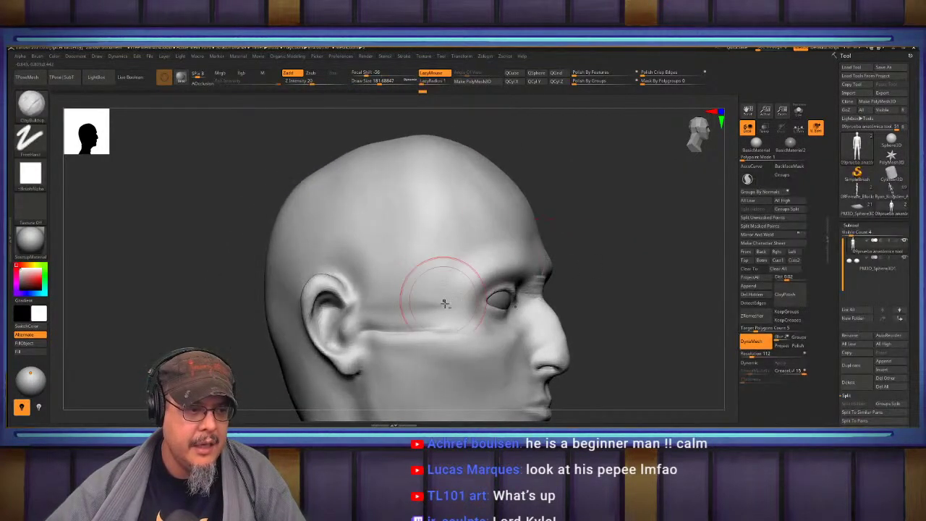
mouse_move(447, 323)
mouse_down()
mouse_move(449, 272)
mouse_move(418, 194)
mouse_up()
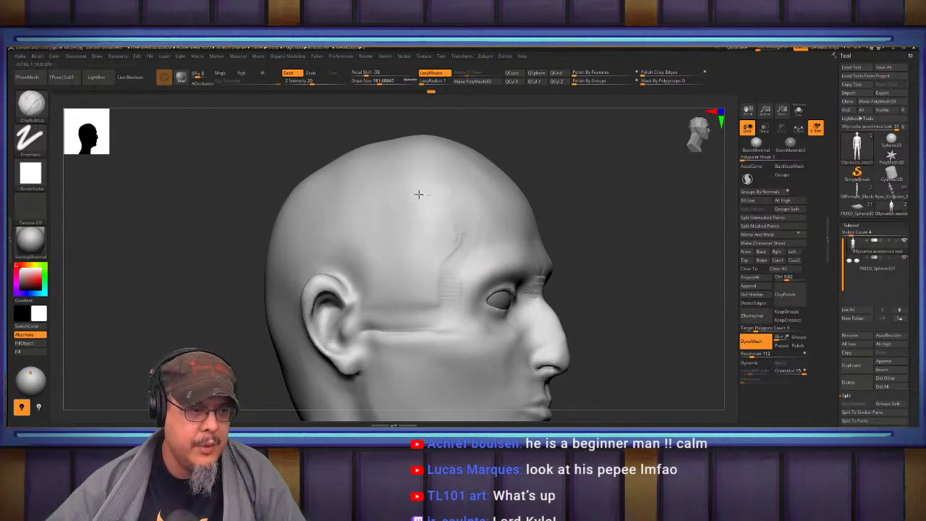
drag(288, 223, 304, 233)
drag(632, 203, 654, 204)
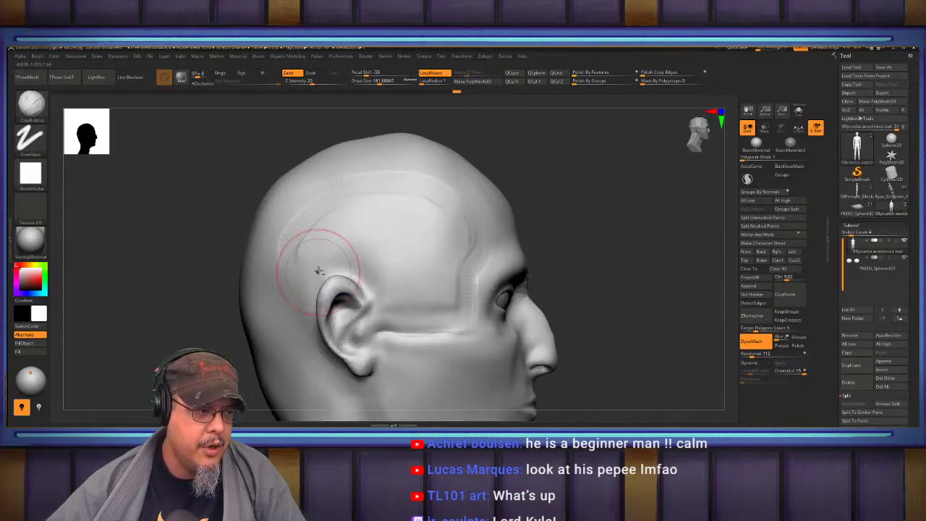
mouse_move(316, 234)
mouse_down()
mouse_move(292, 317)
mouse_move(309, 331)
mouse_up()
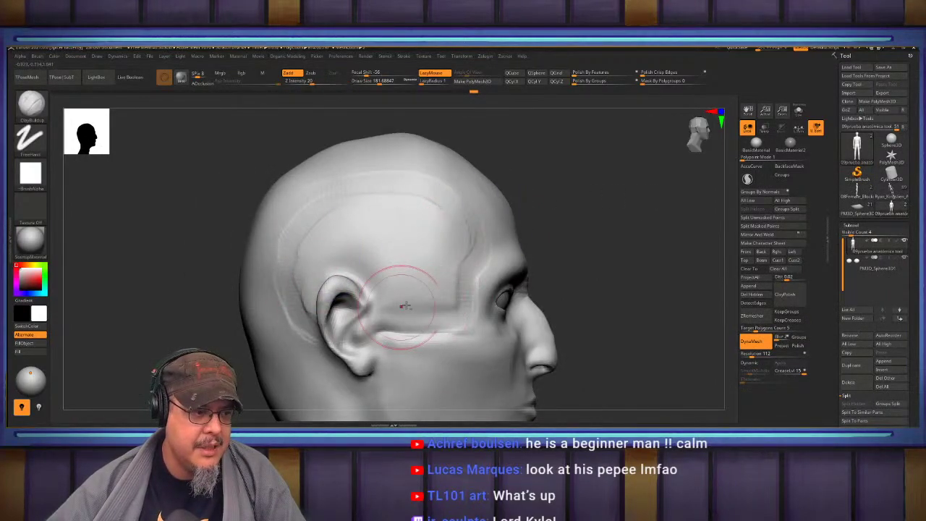
mouse_move(378, 313)
mouse_down()
mouse_move(458, 301)
mouse_move(434, 290)
mouse_move(410, 300)
mouse_up()
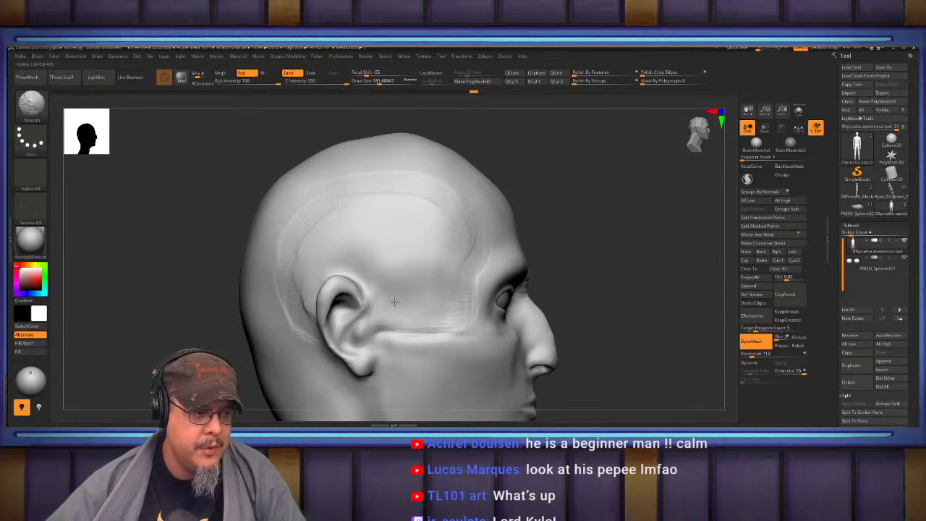
Refine the temple with more strokes and smooth the temporal line into the side of the skull.
shift+drag(414, 229, 385, 293)
drag(399, 229, 416, 282)
drag(450, 246, 453, 279)
mouse_move(421, 267)
shift+mouse_down()
mouse_move(438, 240)
mouse_move(469, 253)
shift+mouse_up()
shift+drag(350, 207, 285, 312)
mouse_move(621, 278)
alt+mouse_down()
mouse_move(624, 192)
mouse_move(557, 199)
alt+mouse_up()
shift+drag(631, 227, 546, 244)
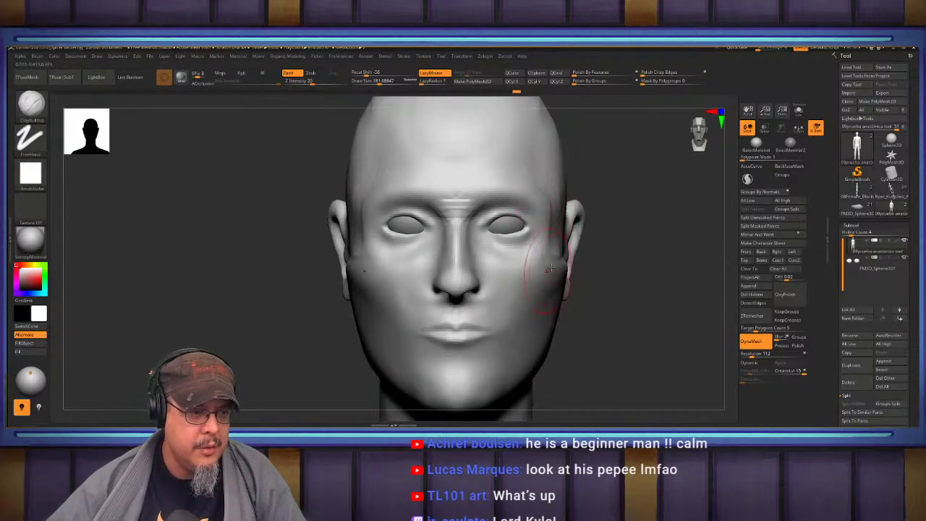
Add ClayBuildup strokes on the front of the cheek, between the eye and the side of the nose.
drag(642, 255, 716, 249)
alt+drag(626, 239, 621, 227)
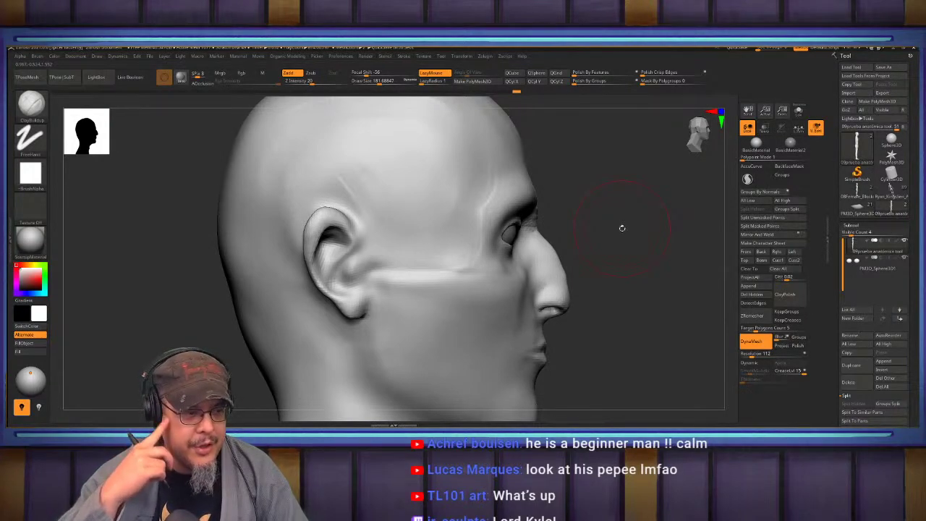
mouse_move(607, 255)
mouse_down()
mouse_move(515, 278)
mouse_move(494, 320)
mouse_up()
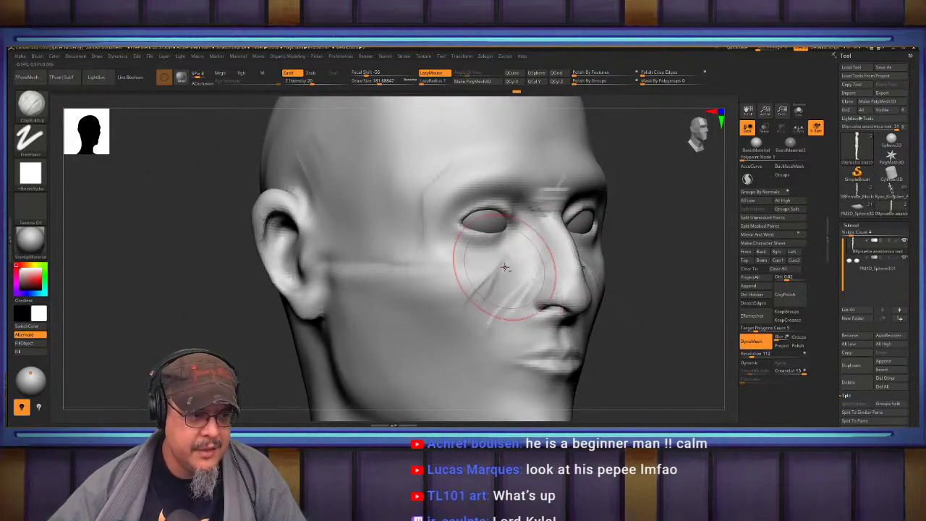
drag(505, 268, 458, 309)
mouse_move(495, 284)
mouse_down()
mouse_move(511, 309)
mouse_move(497, 312)
mouse_move(476, 293)
mouse_up()
Carve a groove under the cheekbone with the DamStandard brush, running from the ear diagonally toward the side of the nose.
mouse_move(645, 273)
mouse_down()
mouse_move(622, 296)
mouse_move(584, 275)
mouse_move(450, 265)
mouse_up()
key(b)
key(d)
key(s)
drag(289, 304, 371, 307)
drag(614, 314, 588, 312)
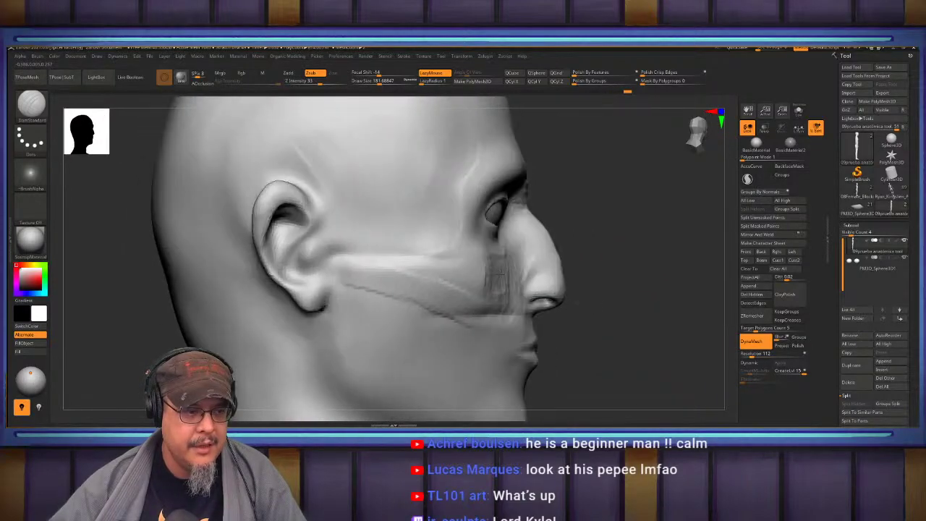
key(b)
key(d)
key(s)
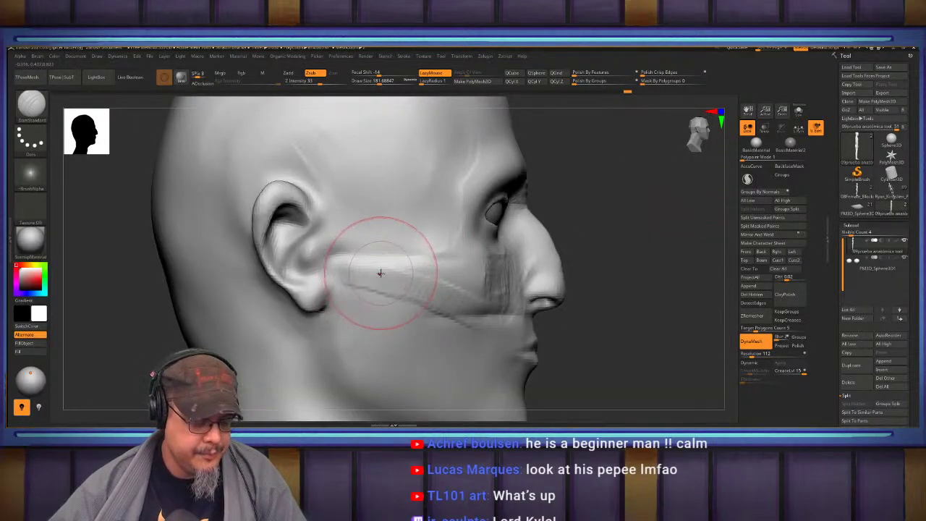
key(b)
key(d)
key(s)
drag(335, 281, 478, 319)
mouse_move(403, 289)
mouse_down()
mouse_move(476, 317)
mouse_move(397, 292)
mouse_up()
mouse_move(339, 284)
mouse_down()
mouse_move(471, 315)
mouse_move(402, 292)
mouse_up()
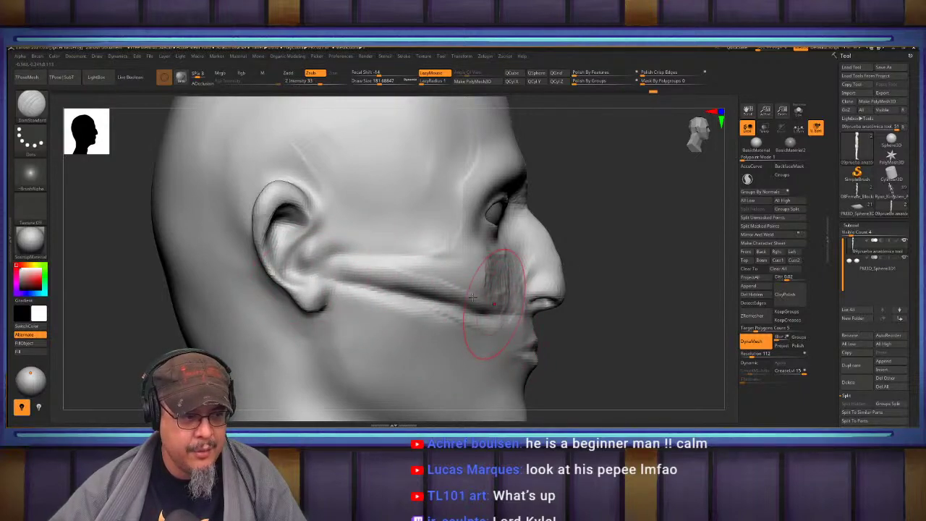
Carve the upper edge of the cheekbone with DamStandard, from in front of the ear up behind the eye socket.
drag(352, 255, 424, 249)
mouse_move(463, 218)
mouse_down()
mouse_move(438, 247)
mouse_move(418, 249)
mouse_up()
key(shift)
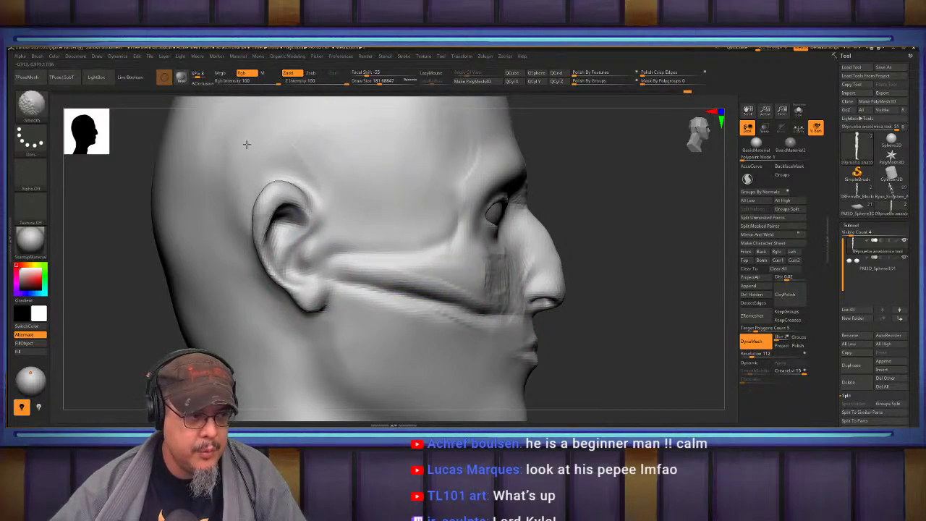
Outline the masseter with DamStandard grooves, from the front of the cheekbone down to the jaw and from below the ear to the jaw angle.
mouse_move(604, 290)
alt+mouse_down()
mouse_move(565, 232)
mouse_move(615, 217)
mouse_move(603, 271)
mouse_move(647, 263)
mouse_move(615, 238)
mouse_move(658, 256)
mouse_move(624, 269)
mouse_move(637, 237)
alt+mouse_up()
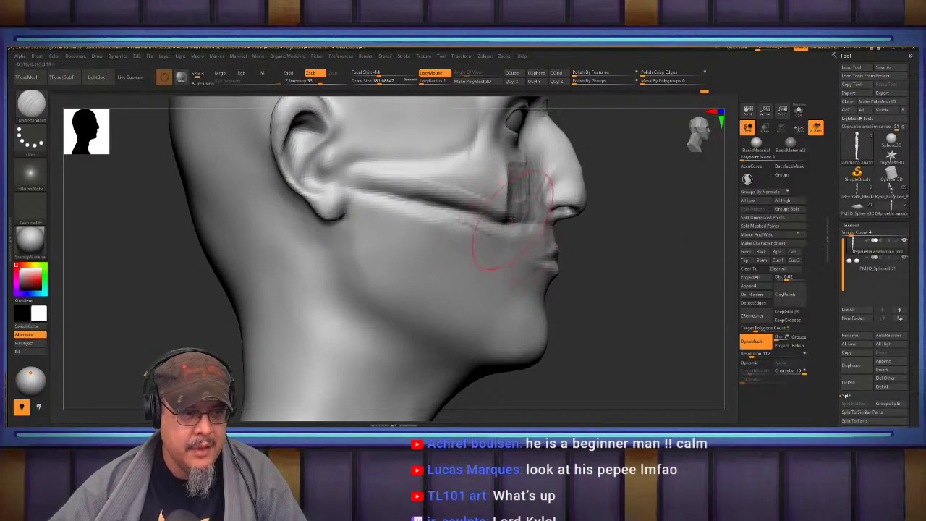
drag(510, 219, 443, 326)
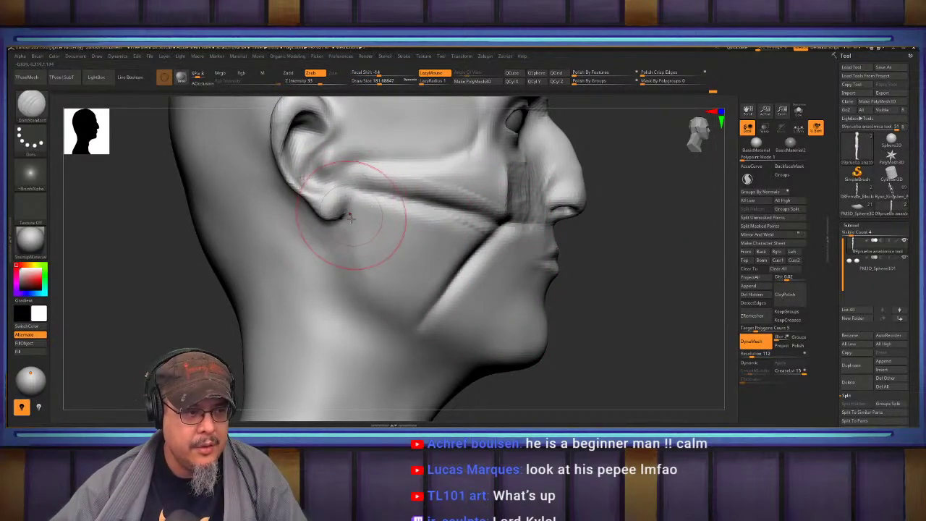
drag(327, 226, 368, 286)
key(ctrl+z)
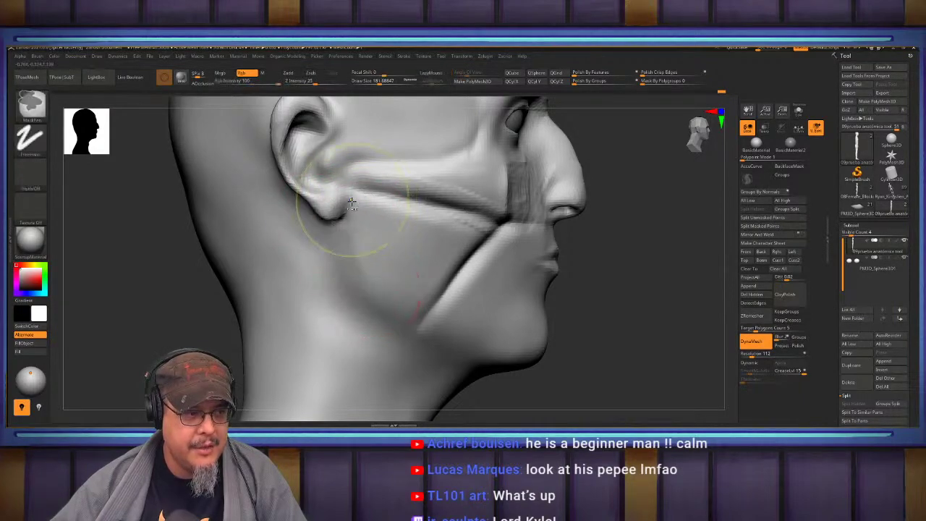
drag(350, 199, 360, 288)
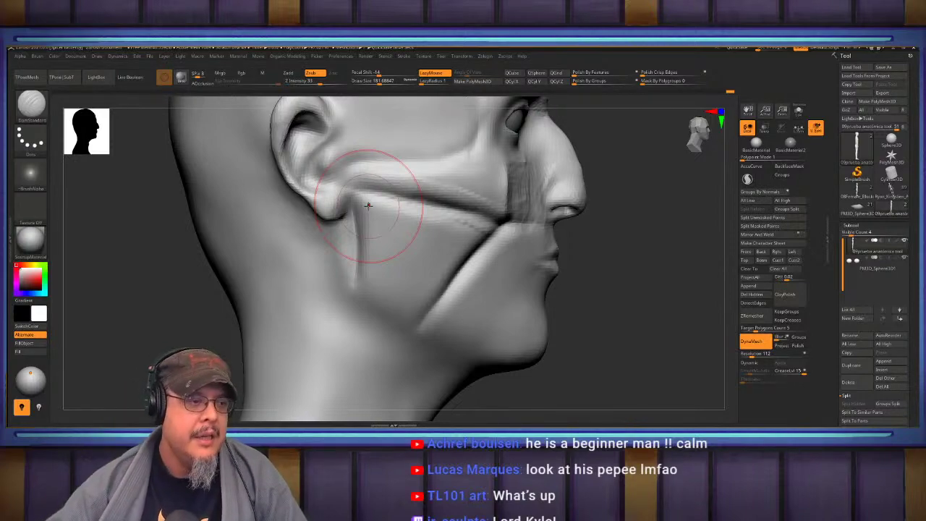
Carve the lower jawline with repeated DamStandard strokes from the jaw angle to beneath the chin.
mouse_move(355, 274)
mouse_down()
mouse_move(367, 307)
mouse_move(487, 359)
mouse_up()
drag(371, 310, 504, 368)
drag(401, 327, 498, 366)
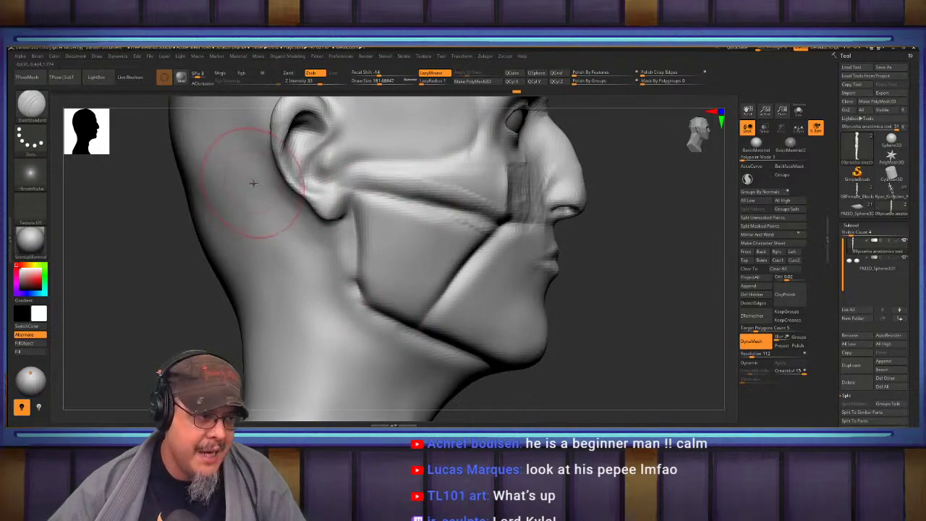
mouse_move(253, 183)
mouse_down()
mouse_move(371, 194)
mouse_move(366, 216)
mouse_move(370, 197)
mouse_up()
Deepen the line between the lips with DamStandard strokes running from the centre of the mouth to the corner.
ctrl+drag(635, 221, 478, 247)
alt+drag(243, 314, 212, 311)
drag(713, 206, 637, 193)
alt+drag(677, 239, 659, 297)
right_drag(510, 264, 579, 262)
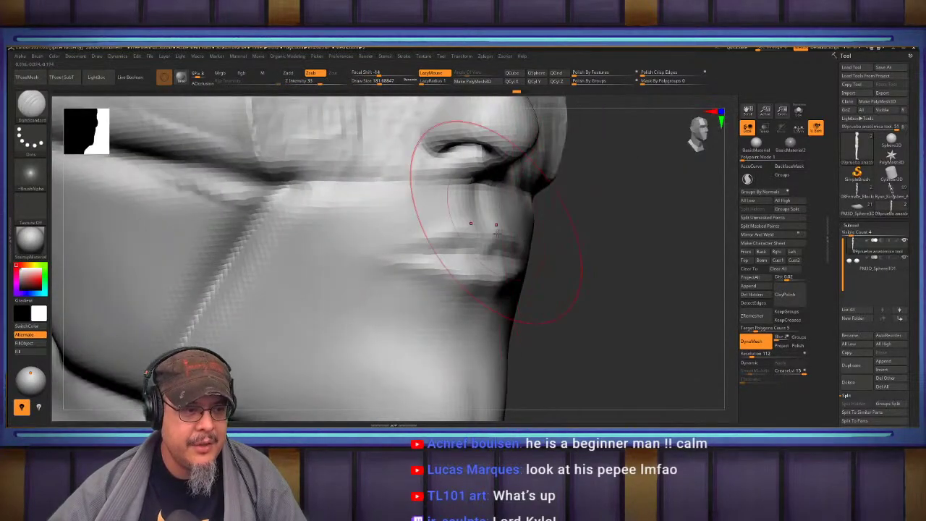
drag(504, 259, 369, 265)
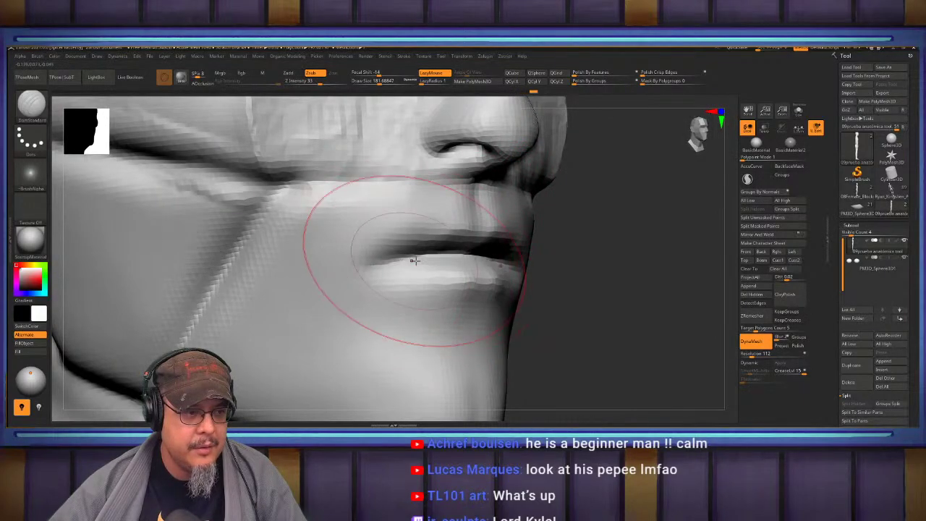
drag(511, 254, 360, 266)
drag(620, 264, 634, 269)
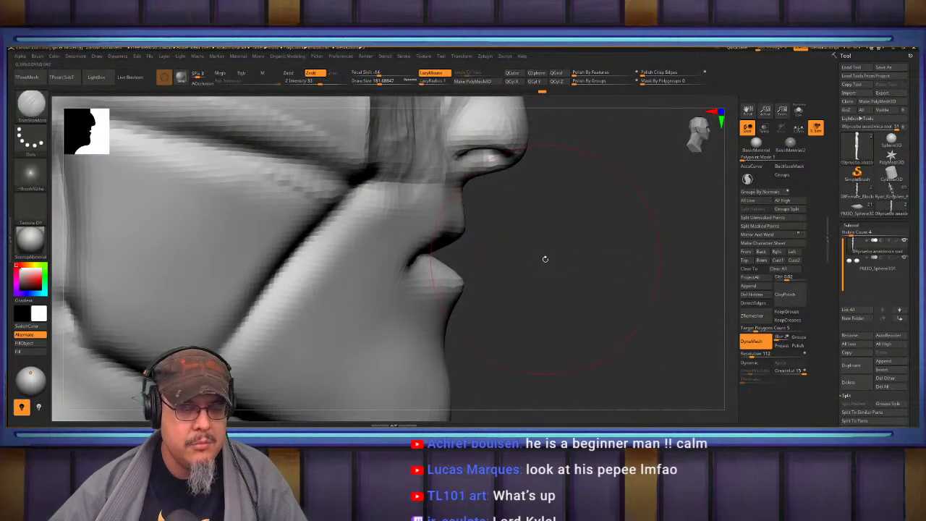
alt+drag(613, 234, 613, 329)
mouse_move(604, 227)
alt+mouse_down()
mouse_move(547, 308)
mouse_move(572, 235)
mouse_move(552, 265)
alt+mouse_up()
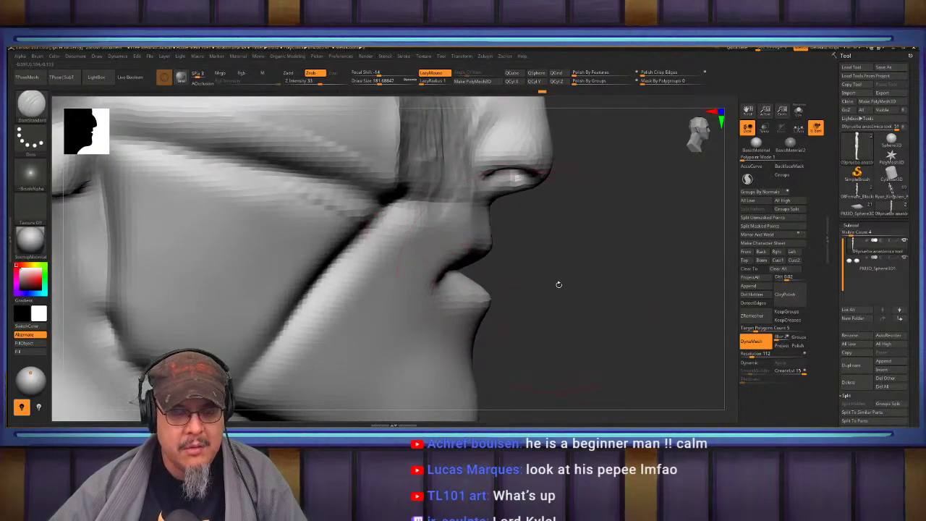
drag(587, 292, 557, 287)
key(b)
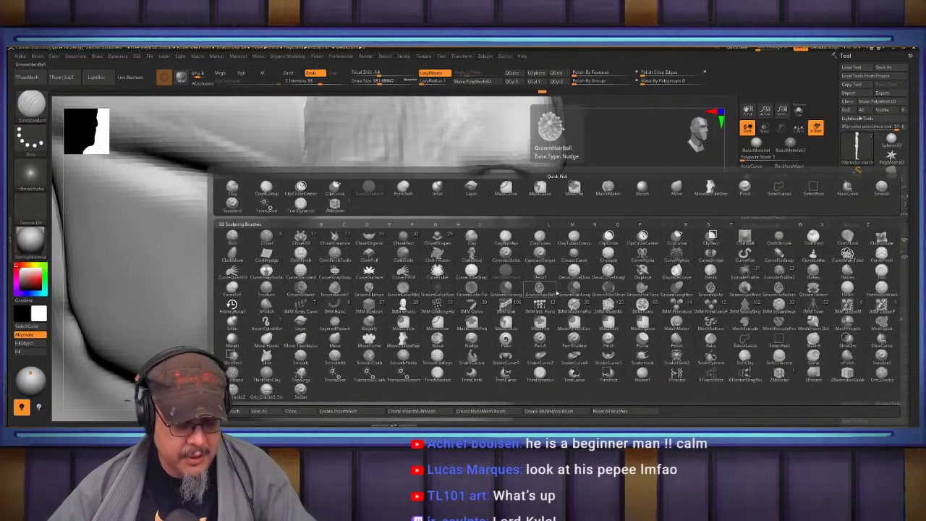
key(i)
key(n)
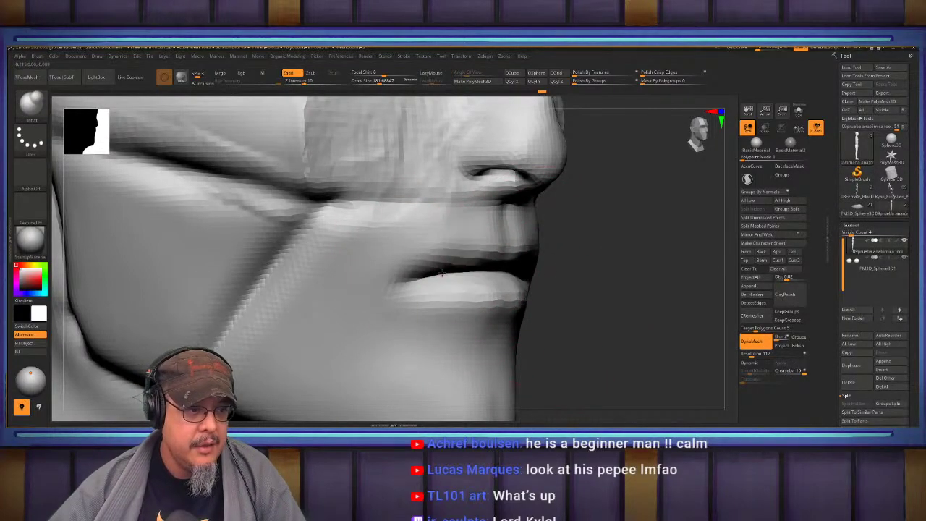
Reduce the DamStandard draw size to about 87 and sharpen the mouth line out to the corner.
mouse_move(603, 280)
mouse_down()
mouse_move(620, 275)
mouse_move(573, 277)
mouse_move(598, 291)
mouse_move(545, 285)
mouse_up()
key(b)
key(d)
key(s)
key(s)
mouse_move(553, 285)
mouse_down()
mouse_move(478, 293)
mouse_move(405, 321)
mouse_up()
Define the lower edge of the lower lip with DamStandard strokes near the corner of the mouth.
mouse_move(666, 322)
mouse_down()
mouse_move(644, 287)
mouse_move(688, 278)
mouse_up()
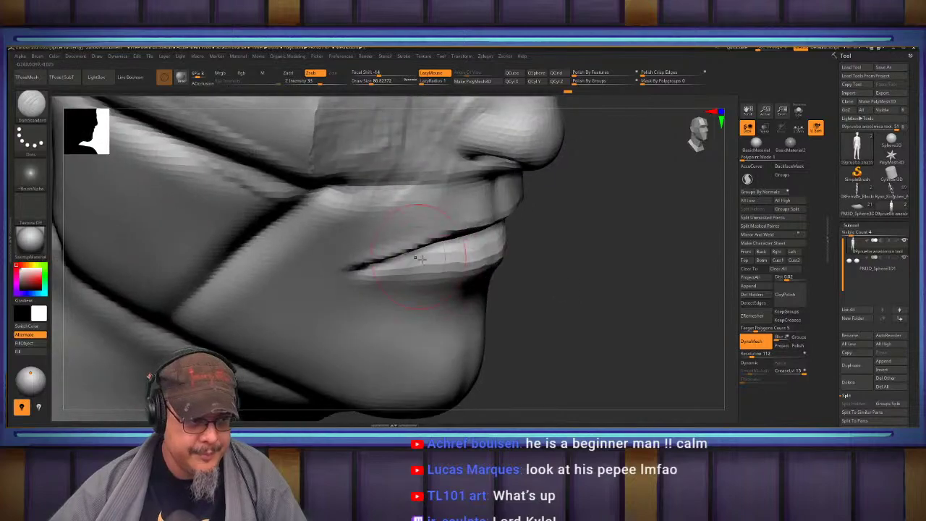
drag(388, 264, 469, 284)
drag(585, 274, 534, 278)
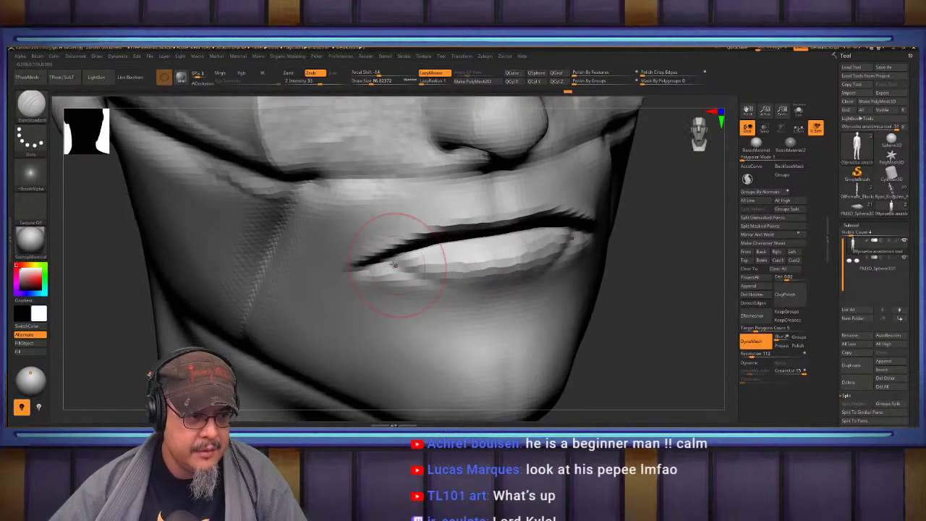
drag(390, 265, 406, 277)
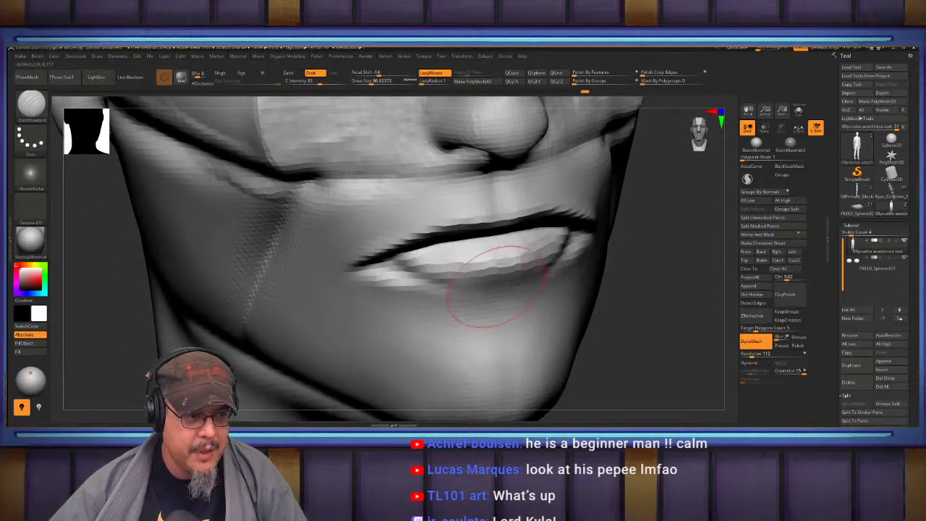
drag(691, 283, 655, 288)
drag(670, 248, 644, 249)
key(comma)
key(b)
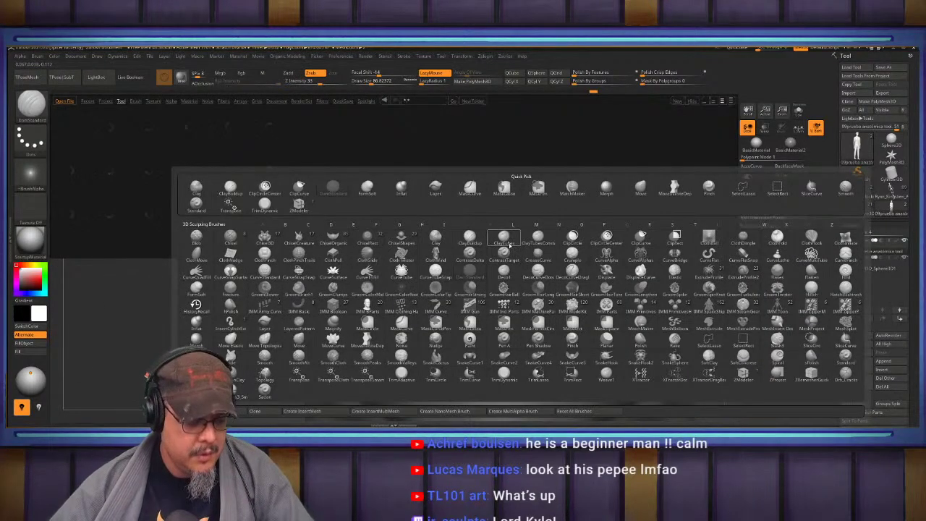
key(Escape)
key(comma)
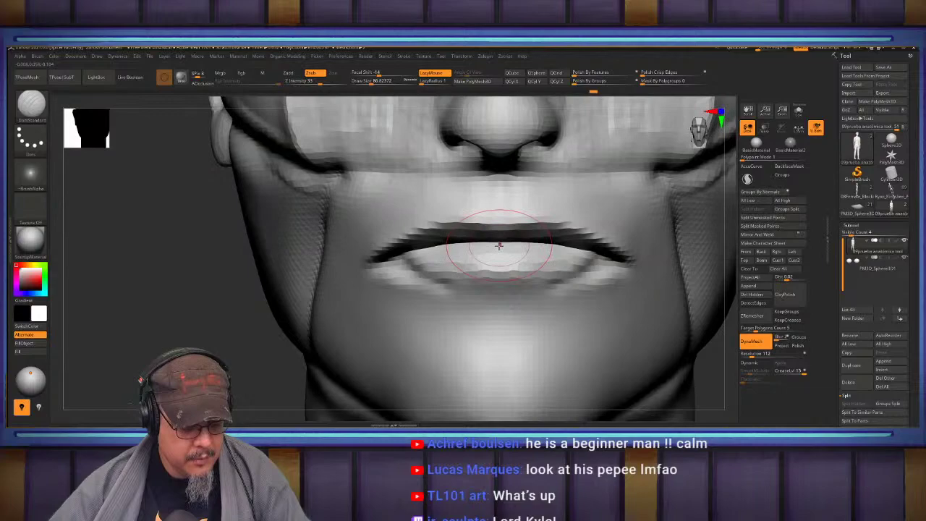
Shape the upper lip into a cupid's bow and adjust the mouth corners with the Move brush.
key(b)
key(m)
key(v)
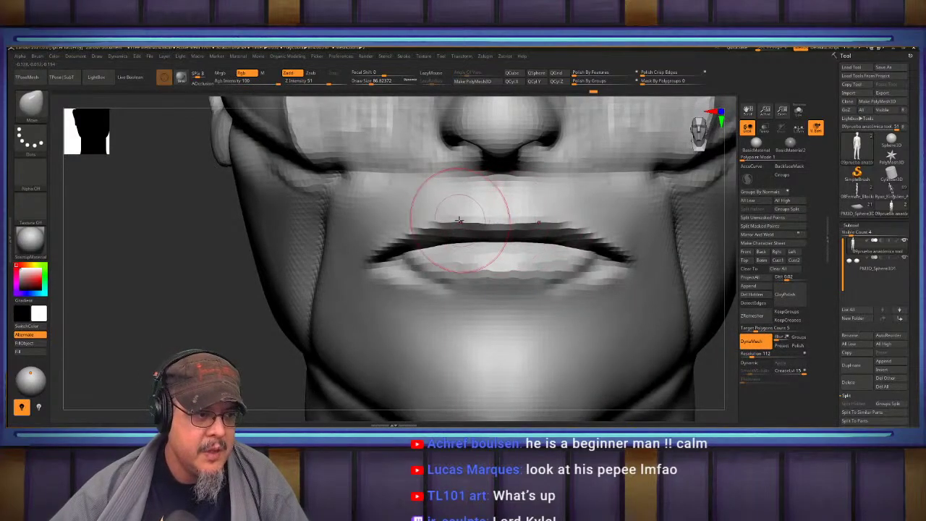
drag(464, 222, 480, 212)
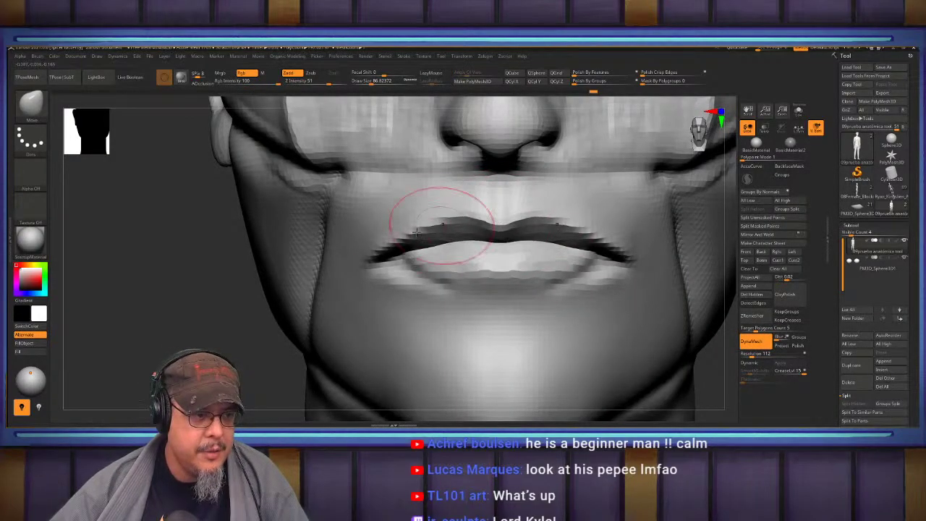
drag(365, 257, 396, 226)
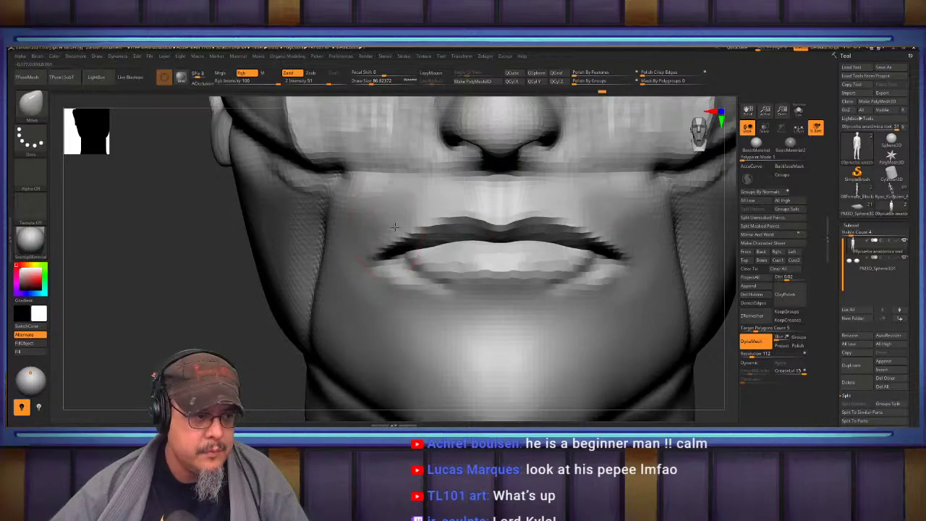
Carve the crease beneath the lower lip with the DamStandard brush.
mouse_move(504, 291)
right_down()
mouse_move(571, 279)
mouse_move(608, 242)
right_up()
key(b)
key(d)
key(s)
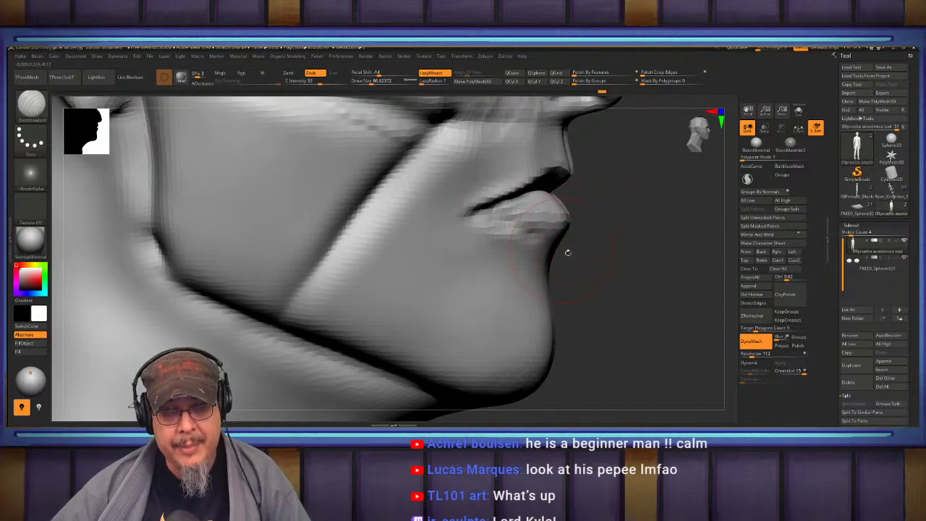
right_drag(619, 269, 541, 245)
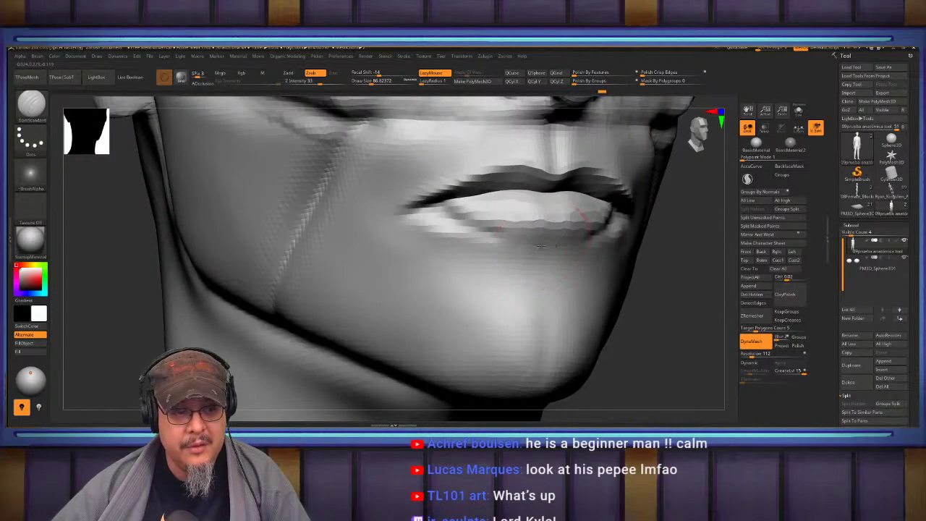
key(ctrl)
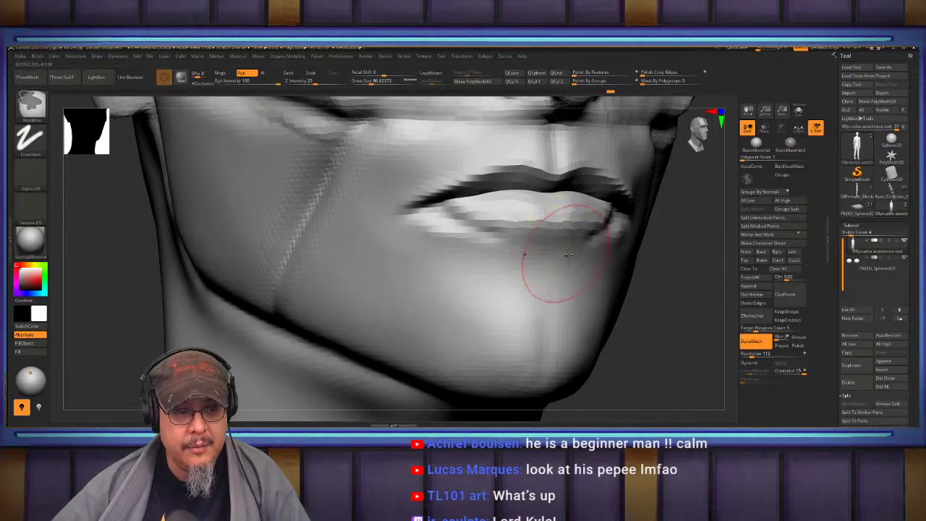
key(ctrl+z)
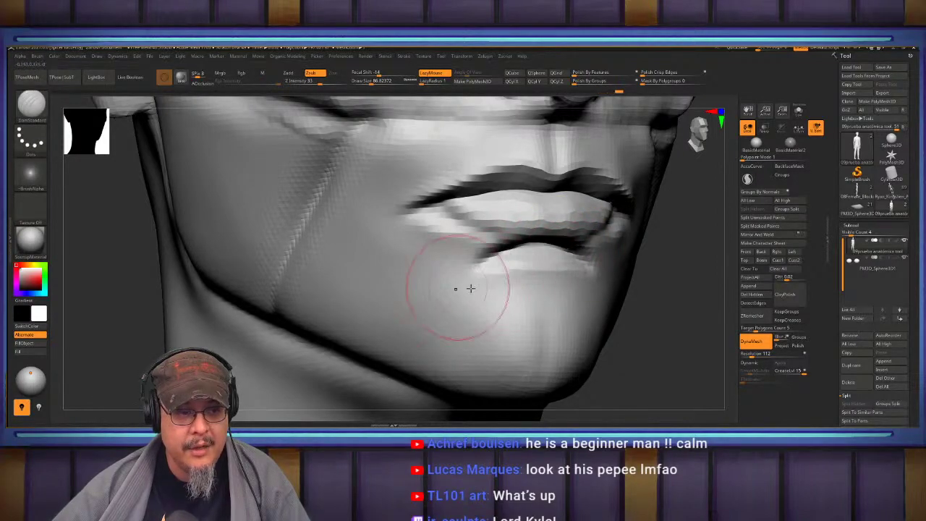
Add ClayBuildup strokes beside the crease under the lower lip and smooth the corner of the mouth.
key(b)
key(c)
key(b)
mouse_move(500, 269)
mouse_down()
mouse_move(527, 259)
mouse_move(484, 254)
mouse_up()
mouse_move(424, 221)
shift+mouse_down()
mouse_move(409, 201)
mouse_move(429, 202)
shift+mouse_up()
Refine the sides and front of the chin with ClayBuildup strokes and smooth them into the lower face.
mouse_move(644, 272)
mouse_down()
mouse_move(659, 263)
mouse_move(572, 211)
mouse_up()
mouse_move(486, 230)
mouse_down()
mouse_move(455, 290)
mouse_move(447, 281)
mouse_up()
drag(623, 267, 499, 246)
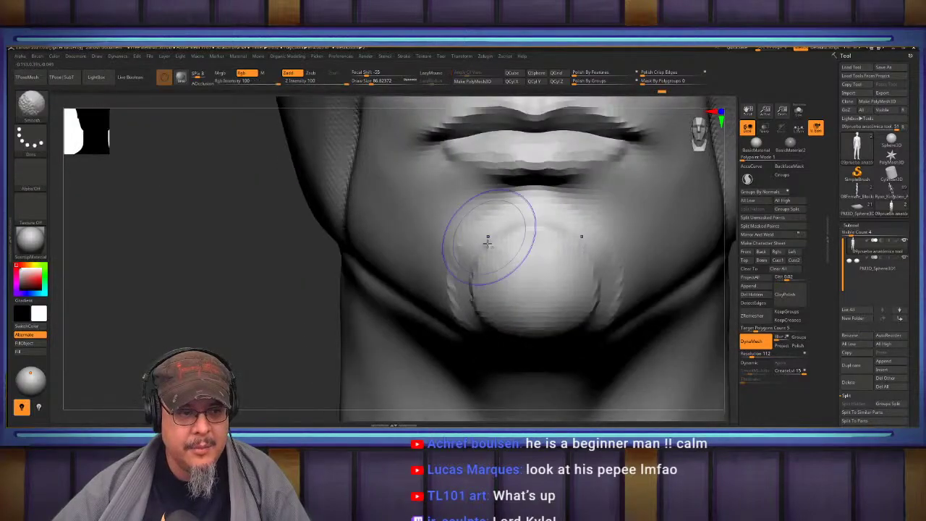
drag(499, 329, 551, 338)
mouse_move(474, 273)
right_down()
mouse_move(490, 302)
mouse_move(496, 243)
mouse_move(500, 250)
right_up()
mouse_move(493, 262)
mouse_down()
mouse_move(520, 325)
mouse_move(505, 271)
mouse_move(482, 235)
mouse_move(535, 262)
mouse_up()
alt+drag(636, 247, 628, 342)
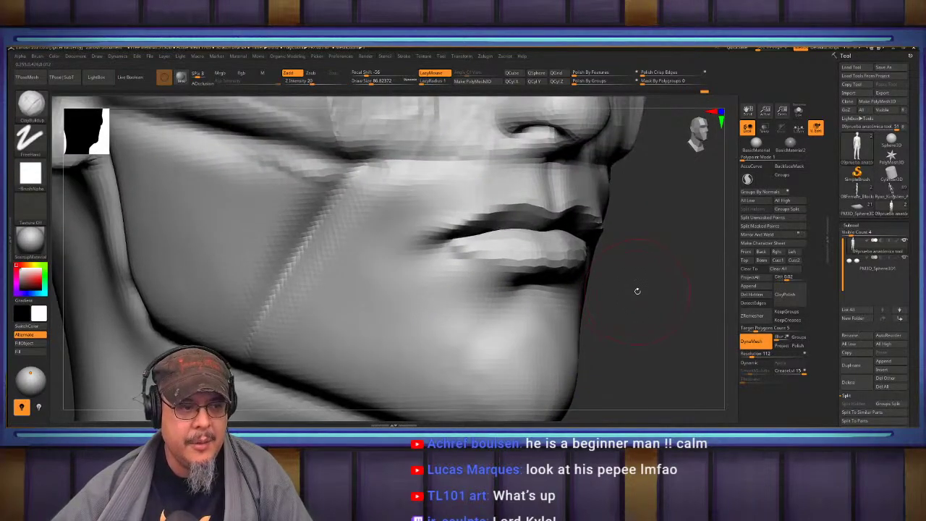
Soften the grooves under the cheekbone and along the front of the masseter with the Smooth brush.
mouse_move(637, 291)
mouse_down()
mouse_move(649, 272)
mouse_move(651, 320)
mouse_up()
mouse_move(401, 227)
mouse_down()
mouse_move(360, 244)
mouse_move(383, 228)
mouse_move(366, 238)
mouse_move(210, 190)
mouse_up()
mouse_move(299, 230)
shift+mouse_down()
mouse_move(157, 186)
mouse_move(221, 190)
mouse_move(319, 217)
shift+mouse_up()
shift+drag(217, 165, 296, 178)
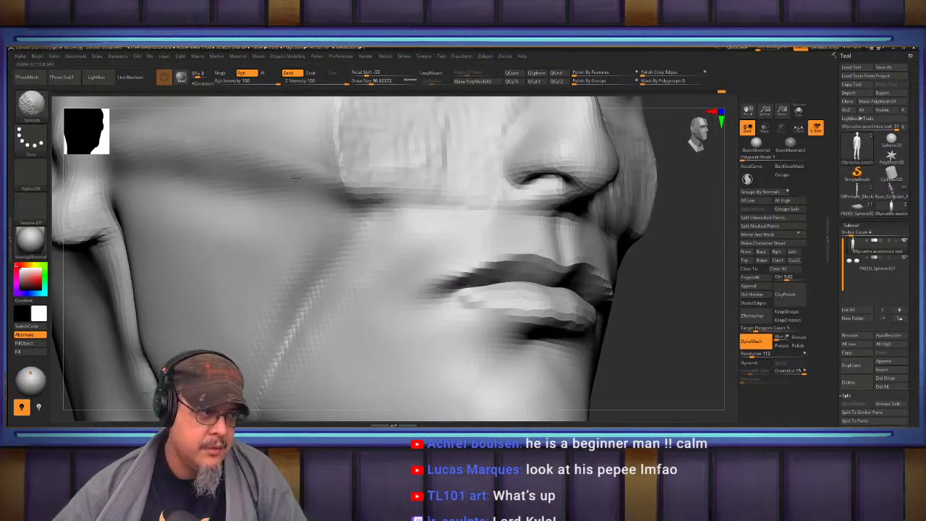
shift+drag(273, 297, 255, 366)
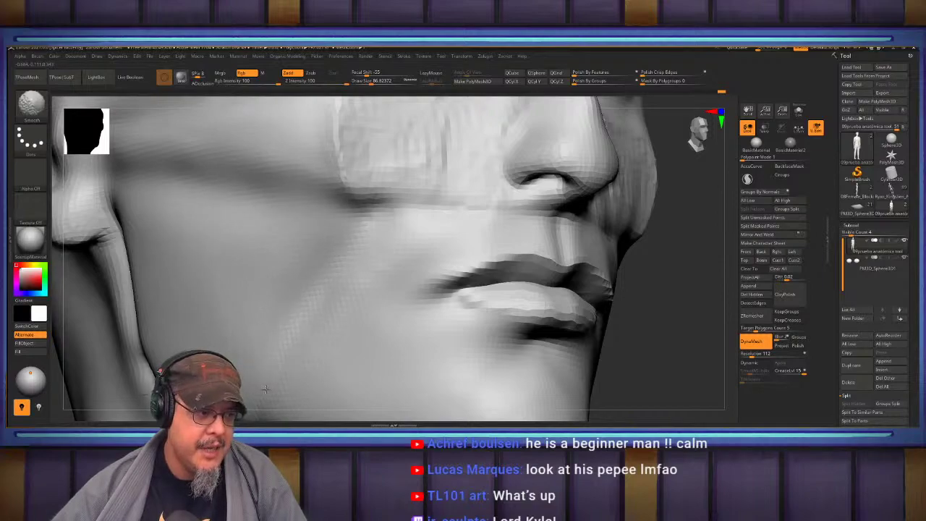
Blend the front edge of the masseter into the cheek and smooth the clay strokes beside the nose.
alt+right_drag(371, 265, 314, 298)
mouse_move(365, 259)
mouse_down()
mouse_move(318, 326)
mouse_move(330, 305)
mouse_move(305, 315)
mouse_up()
mouse_move(327, 236)
shift+mouse_down()
mouse_move(291, 217)
mouse_move(388, 197)
shift+mouse_up()
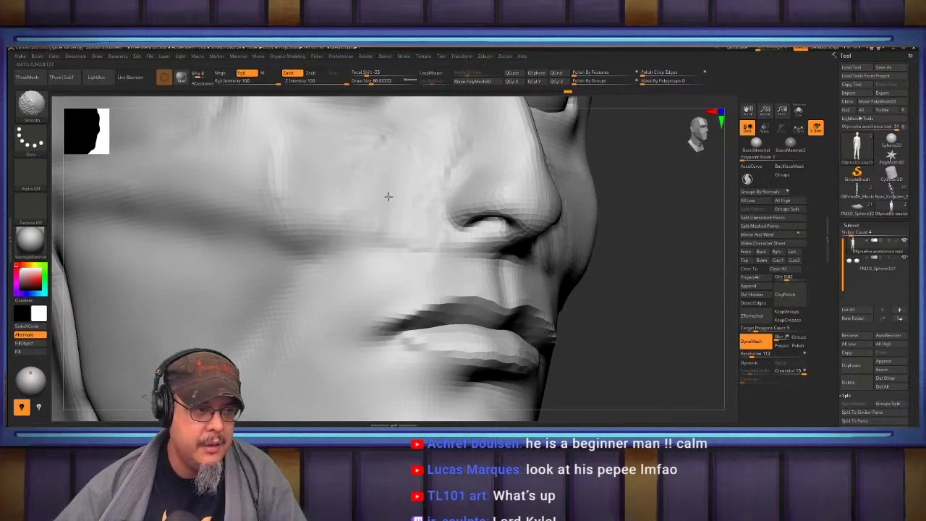
Reshape the outer base of the nostril wings from below with a smaller Move brush.
mouse_move(395, 306)
right_down()
mouse_move(614, 260)
mouse_move(471, 292)
mouse_move(468, 252)
mouse_move(499, 246)
mouse_move(496, 231)
mouse_move(526, 233)
right_up()
key(b)
key(m)
key(v)
key(s)
drag(521, 232, 499, 238)
mouse_move(498, 238)
right_down()
mouse_move(510, 205)
mouse_move(459, 239)
right_up()
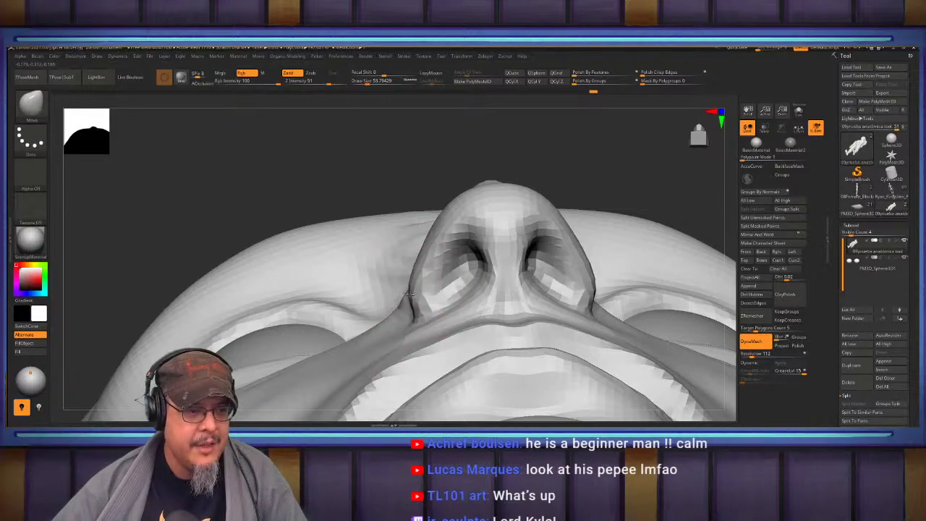
drag(410, 295, 412, 293)
mouse_move(417, 317)
mouse_down()
mouse_move(425, 313)
mouse_move(411, 294)
mouse_up()
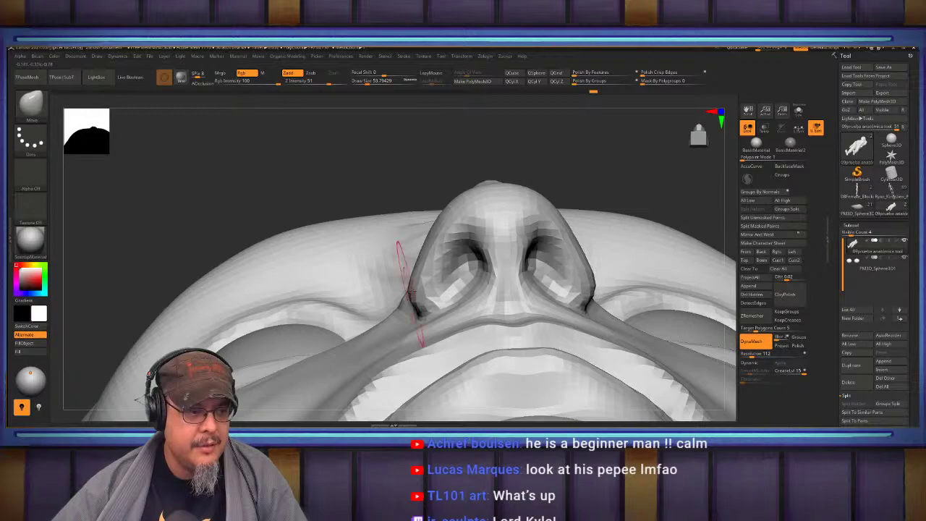
Nudge the nostril wing where it meets the cheek with the Move brush and inspect the nose bridge from several angles.
right_drag(412, 293, 424, 285)
drag(387, 276, 385, 281)
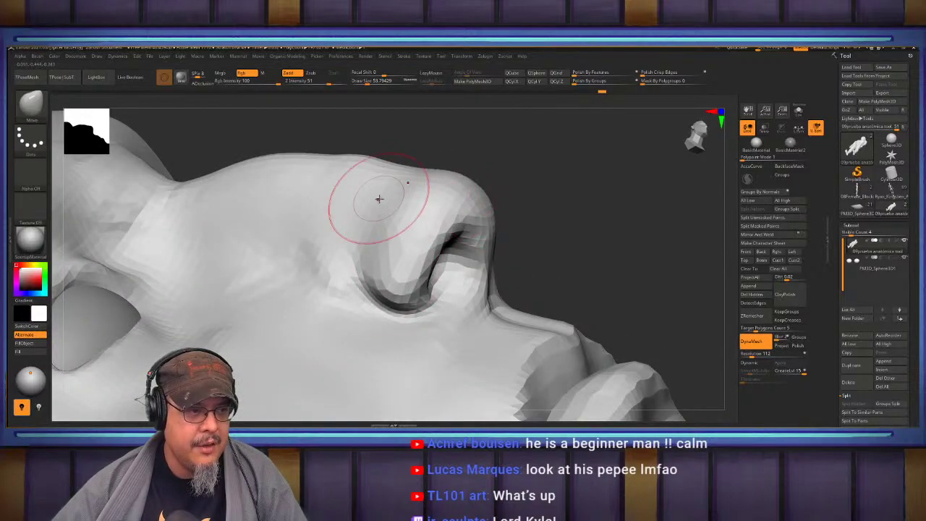
right_drag(379, 198, 417, 224)
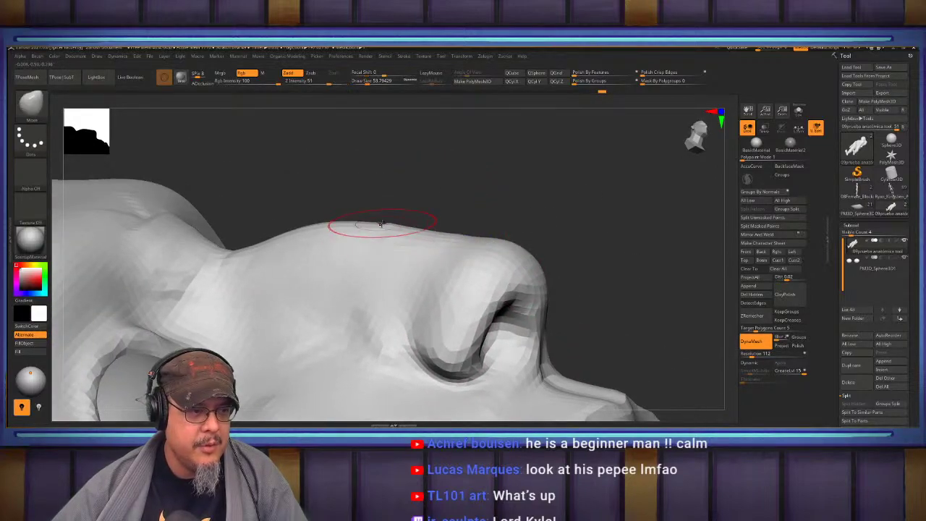
drag(499, 181, 518, 197)
drag(460, 171, 533, 192)
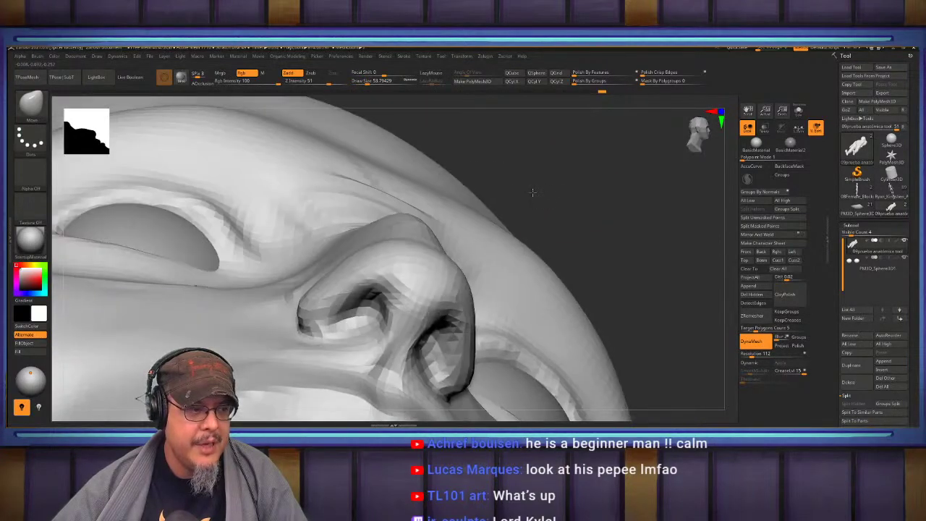
right_drag(532, 191, 474, 208)
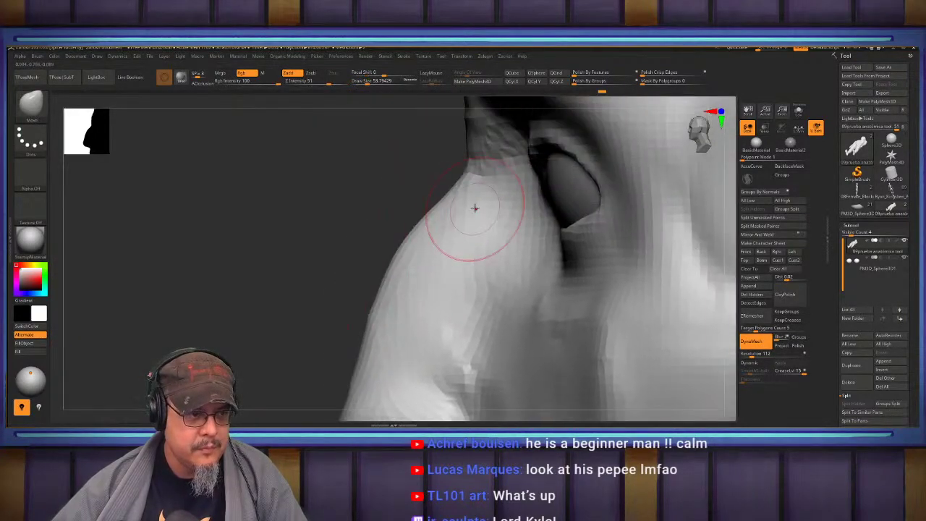
Reshape the nose bridge profile and the tip with the Move brush and smooth the dip above the tip.
drag(475, 166, 484, 167)
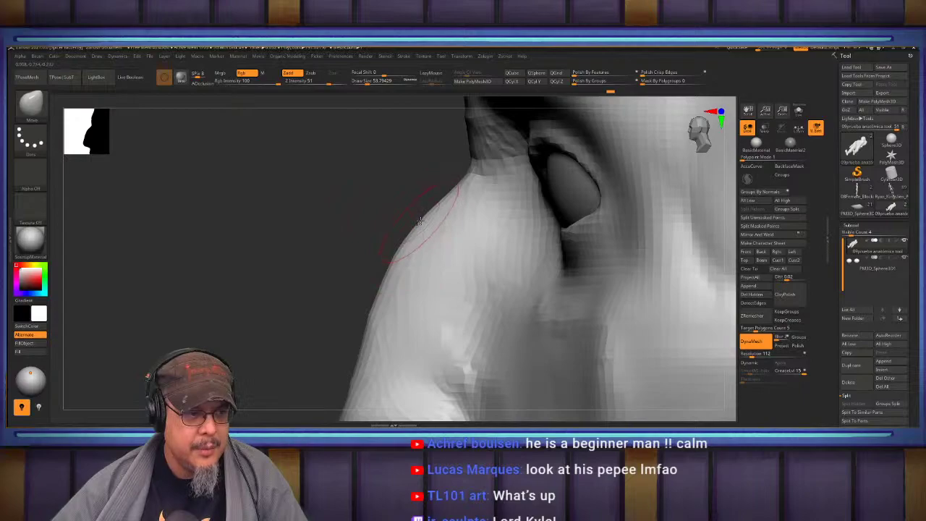
mouse_move(309, 289)
right_down()
mouse_move(419, 245)
mouse_move(356, 276)
right_up()
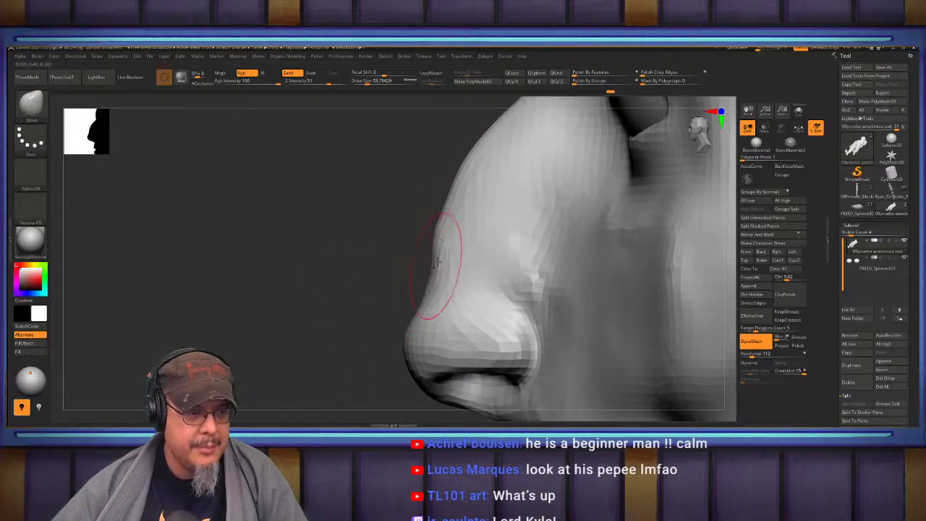
mouse_move(442, 229)
shift+mouse_down()
mouse_move(448, 220)
mouse_move(443, 250)
shift+mouse_up()
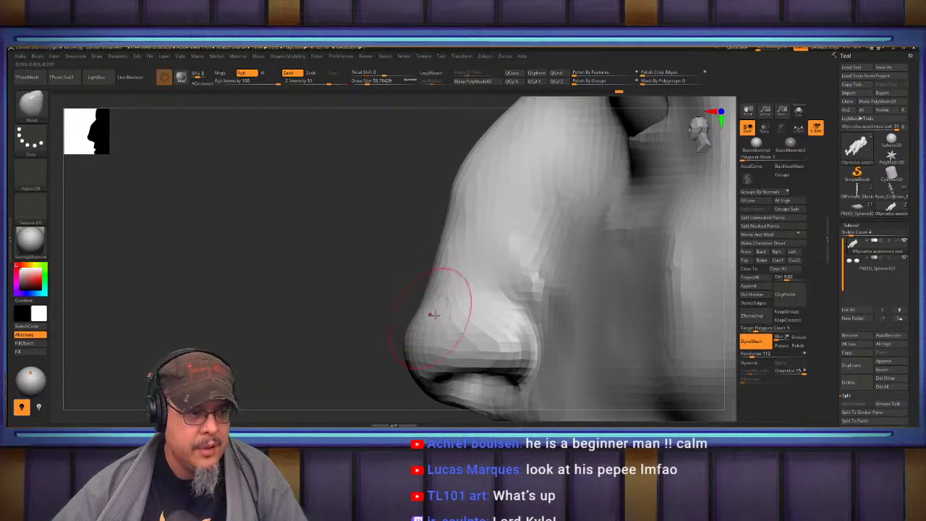
drag(435, 315, 432, 335)
drag(250, 333, 307, 334)
mouse_move(307, 334)
right_down()
mouse_move(337, 252)
mouse_move(551, 245)
right_up()
Switch to the ClayBuildup brush and smooth the cheek surface below and behind the nostril wing.
key(b)
key(c)
key(b)
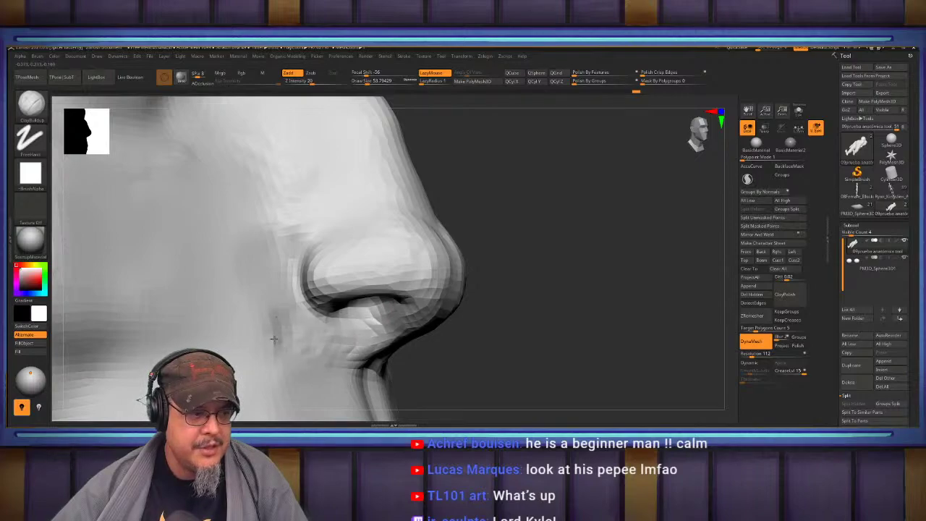
shift+drag(273, 339, 304, 354)
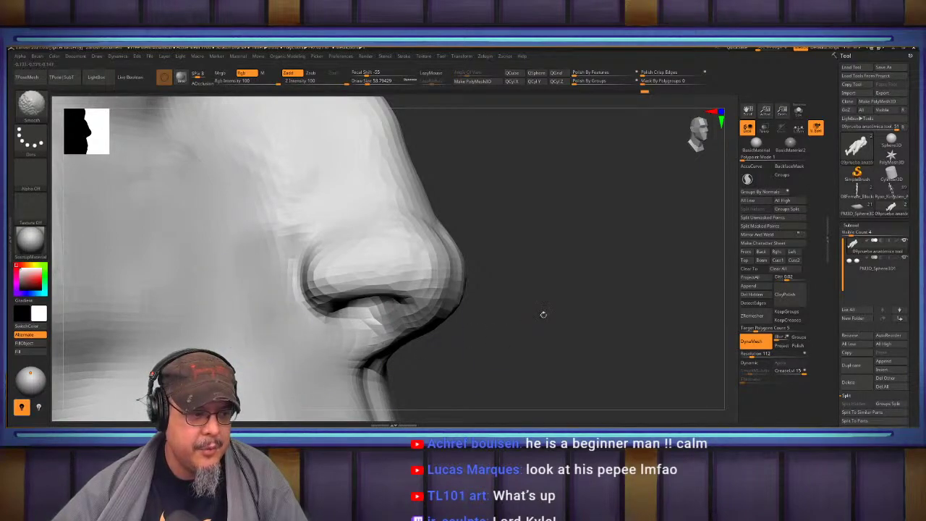
mouse_move(544, 315)
shift+right_down()
mouse_move(434, 318)
mouse_move(424, 259)
shift+right_up()
ctrl+right_drag(424, 304, 422, 264)
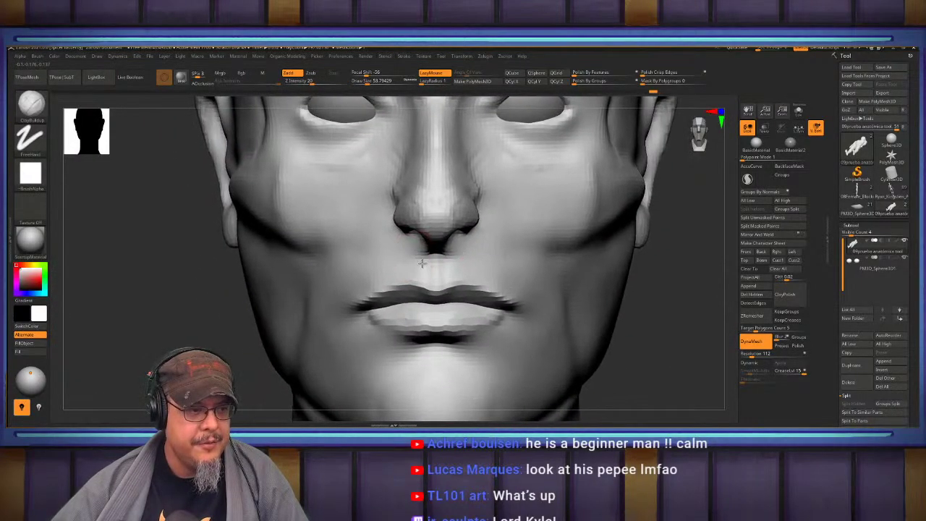
Soften the philtrum and refine the upper lip's form with the ClayBuildup and Smooth brushes.
scroll(422, 264, up, 3)
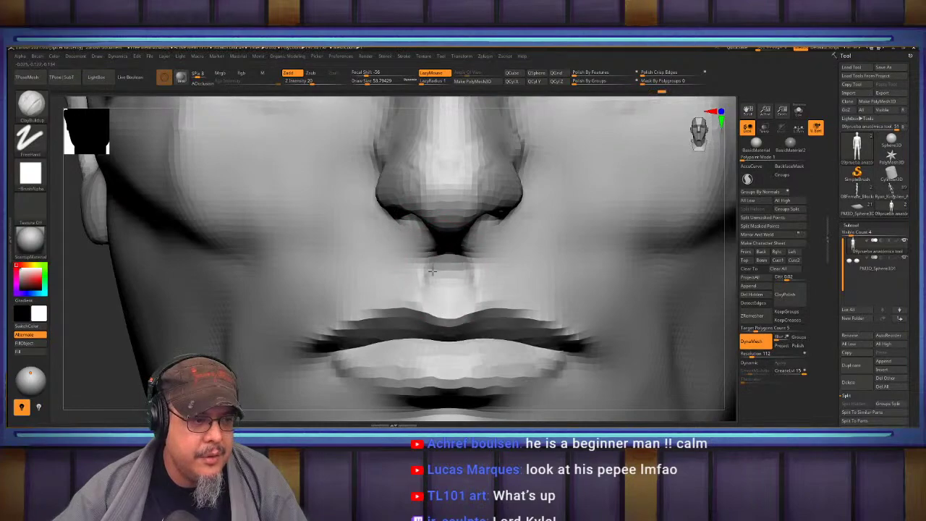
right_drag(433, 271, 495, 243)
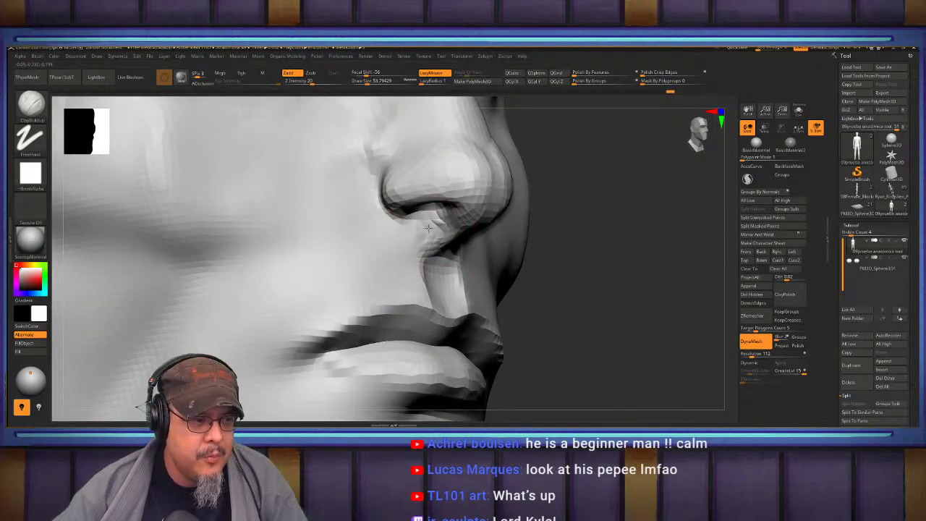
key(shift)
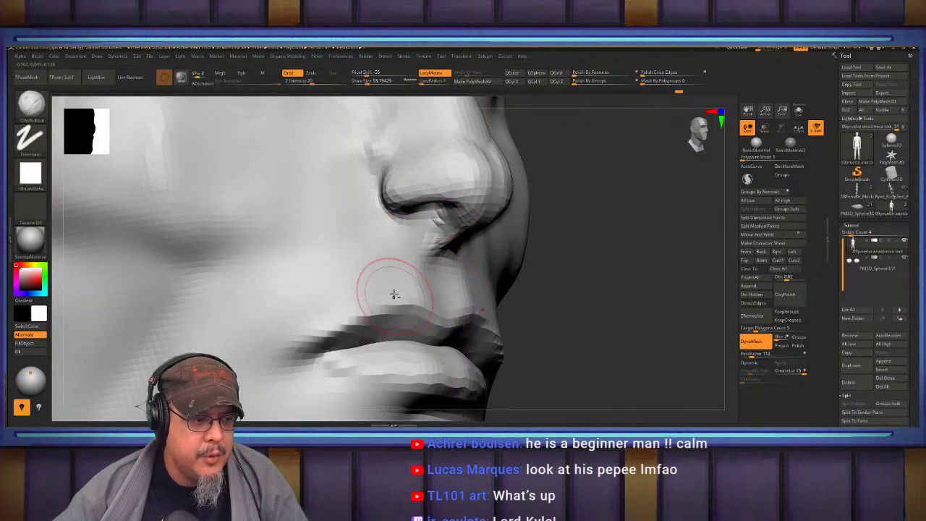
right_drag(393, 294, 414, 272)
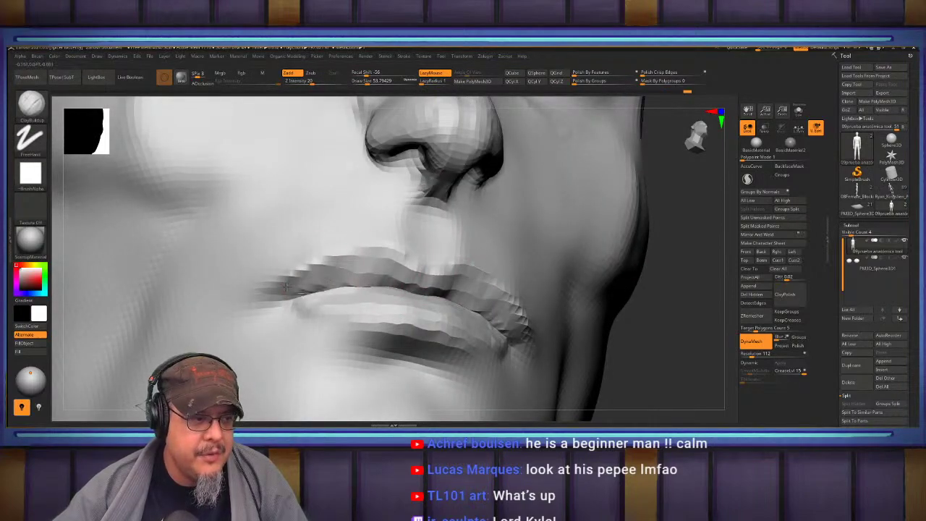
shift+right_drag(429, 251, 424, 244)
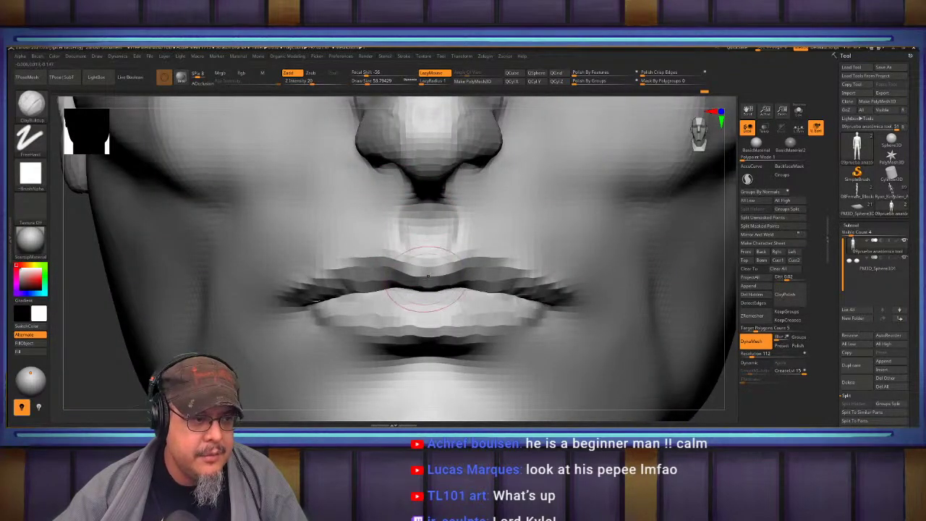
Refine the lower lip with the ClayBuildup brush and smooth the area below the mouth corner.
mouse_move(415, 288)
right_down()
mouse_move(408, 264)
mouse_move(434, 269)
right_up()
drag(407, 309, 302, 280)
key(shift)
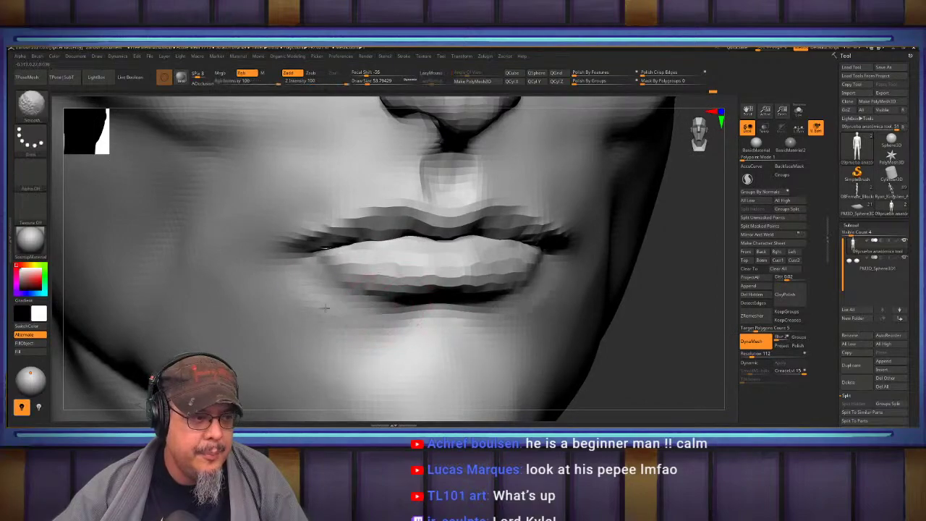
mouse_move(340, 281)
right_down()
mouse_move(383, 244)
mouse_move(393, 243)
mouse_move(403, 268)
right_up()
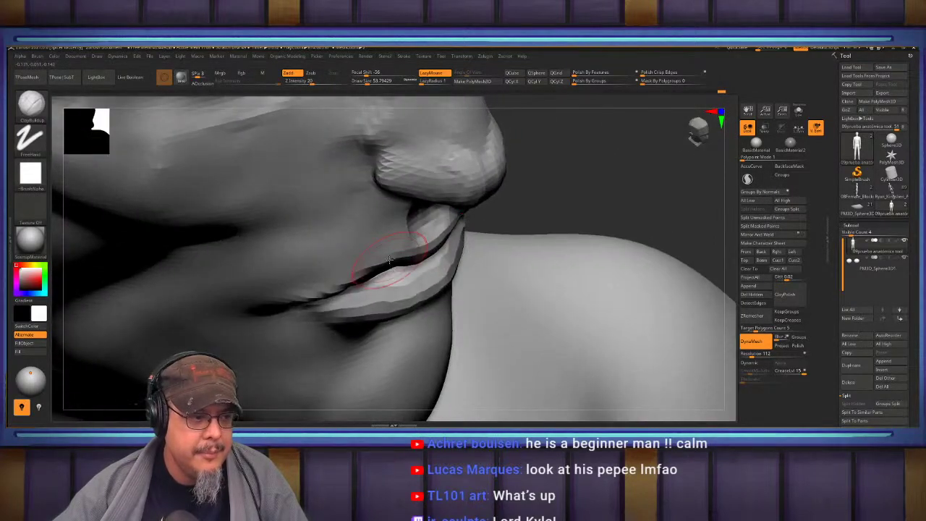
Adjust the curve of the upper lip and the nostril wings from below with a larger Move brush.
key(b)
key(v)
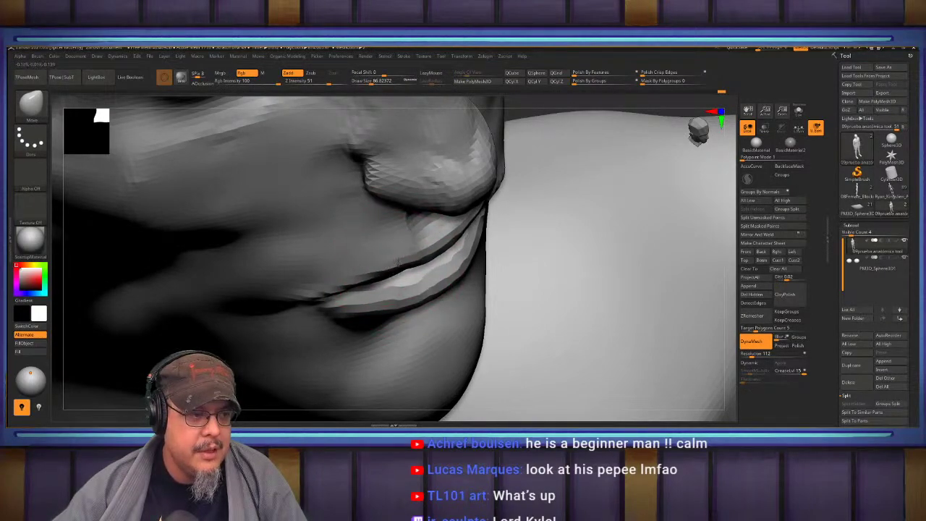
right_drag(398, 264, 505, 251)
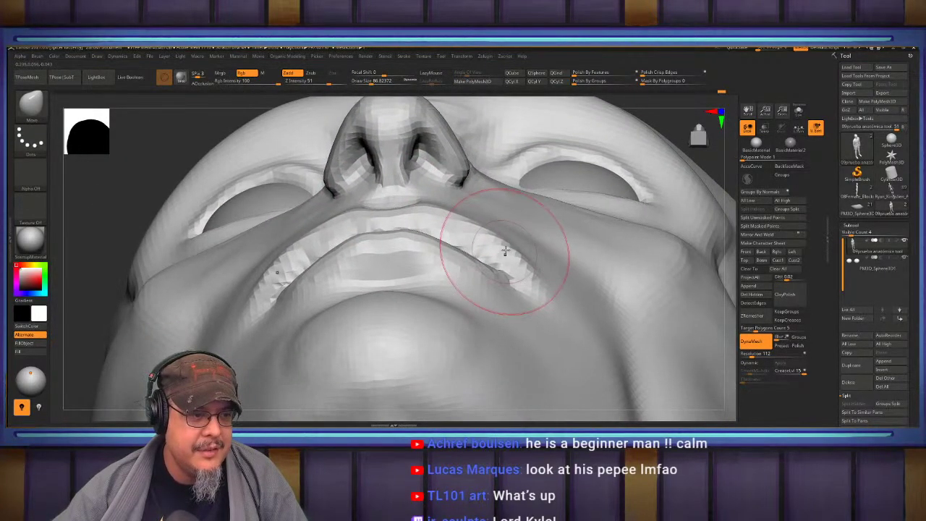
drag(505, 251, 464, 250)
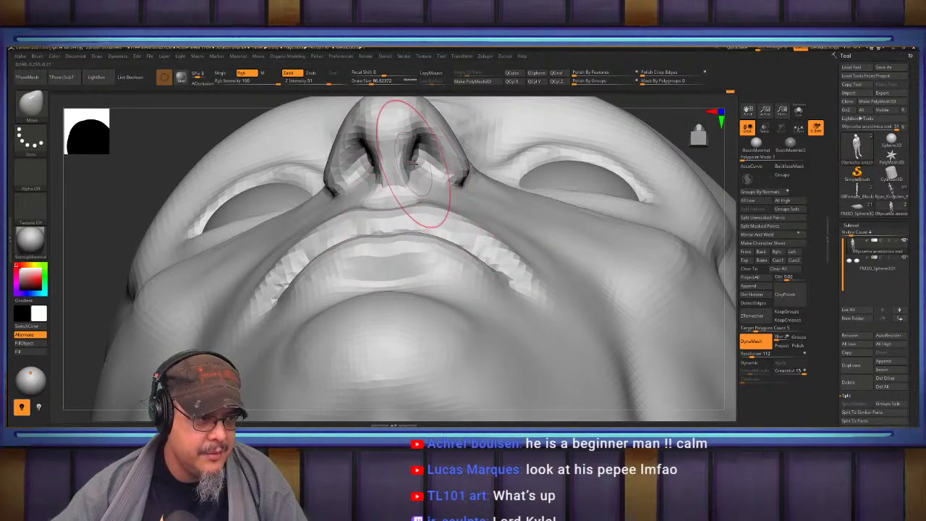
mouse_move(414, 161)
mouse_down()
mouse_move(436, 171)
mouse_move(477, 167)
mouse_up()
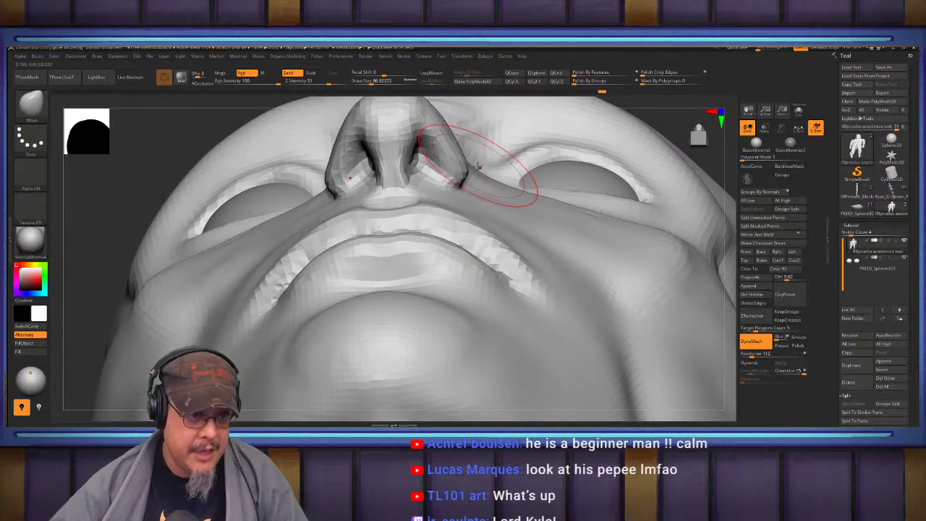
Carve the upper eyelid edge down to the inner eye corner with the DamStandard brush at a draw size of about 56.
right_drag(629, 240, 606, 333)
alt+right_drag(536, 219, 534, 376)
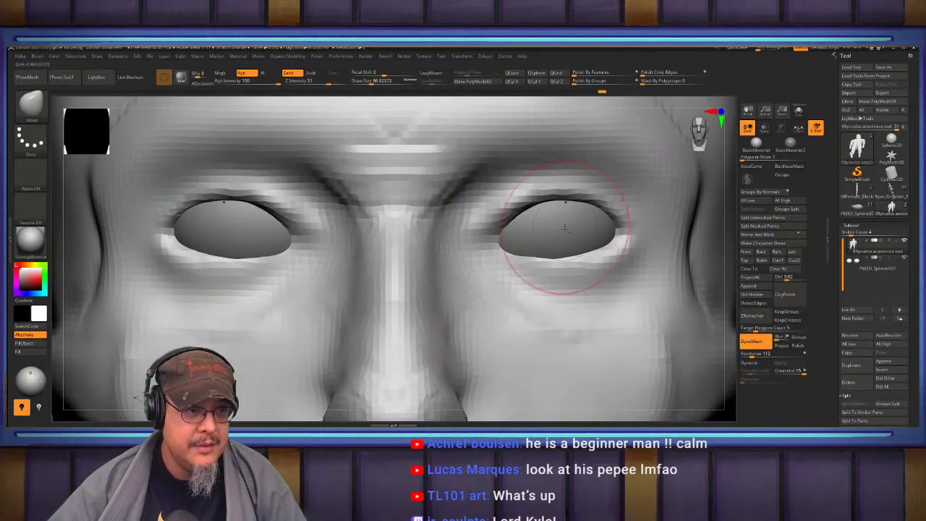
mouse_move(566, 224)
ctrl+right_down()
mouse_move(544, 221)
mouse_move(550, 238)
mouse_move(571, 229)
mouse_move(540, 228)
mouse_move(541, 238)
mouse_move(532, 211)
mouse_move(527, 222)
mouse_move(500, 226)
mouse_move(507, 230)
ctrl+right_up()
key(b)
key(d)
key(s)
key(s)
drag(504, 218, 502, 218)
mouse_move(534, 209)
mouse_down()
mouse_move(487, 233)
mouse_move(409, 301)
mouse_up()
drag(501, 220, 416, 298)
drag(471, 245, 424, 291)
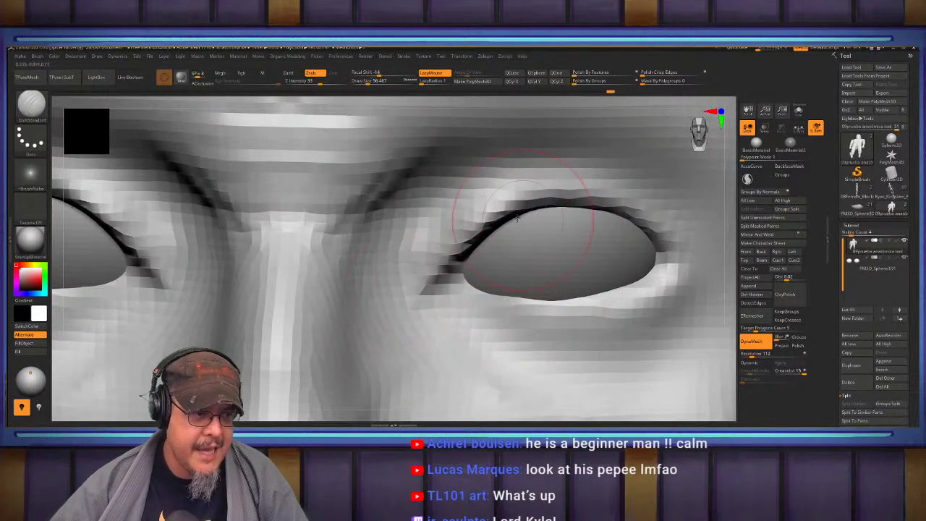
mouse_move(479, 238)
mouse_down()
mouse_move(445, 263)
mouse_move(427, 292)
mouse_up()
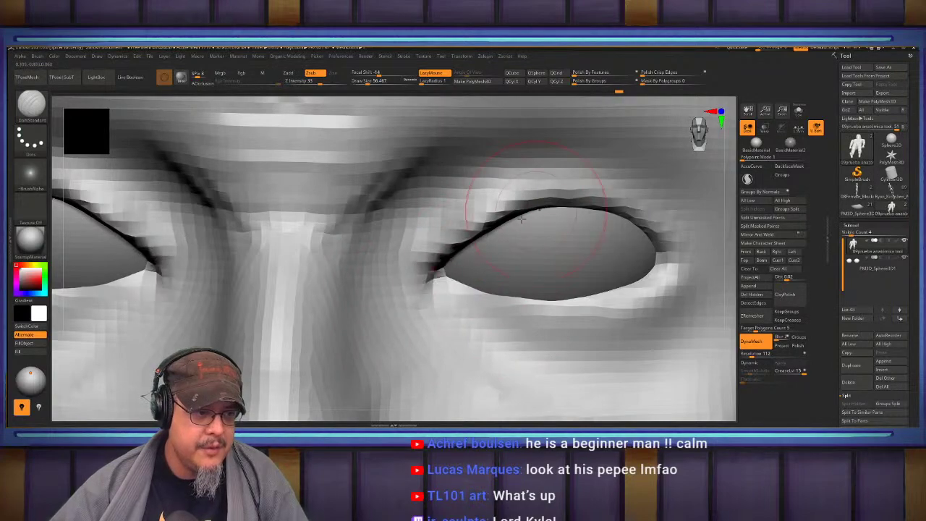
Raise the inner arch of the upper eyelid and adjust its outer part with the Move brush, viewing the lid from below.
key(b)
key(m)
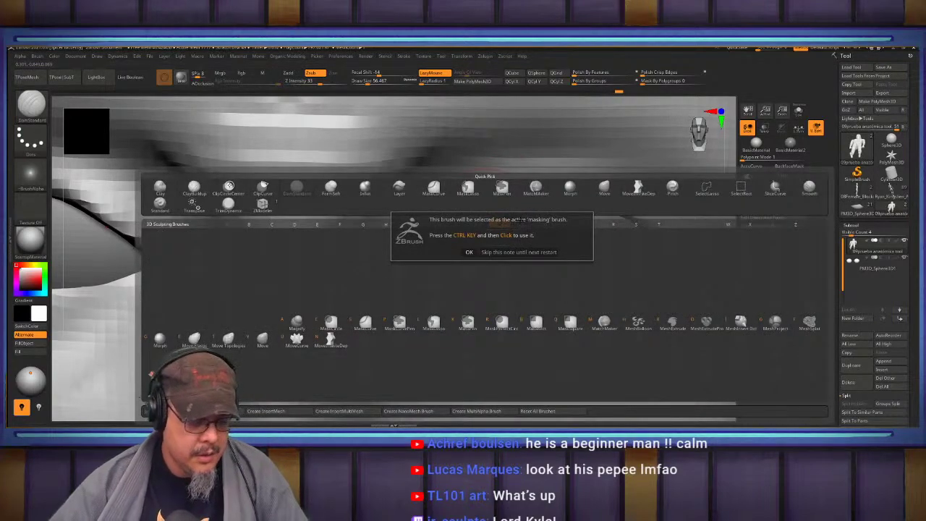
key(Escape)
key(b)
key(m)
key(v)
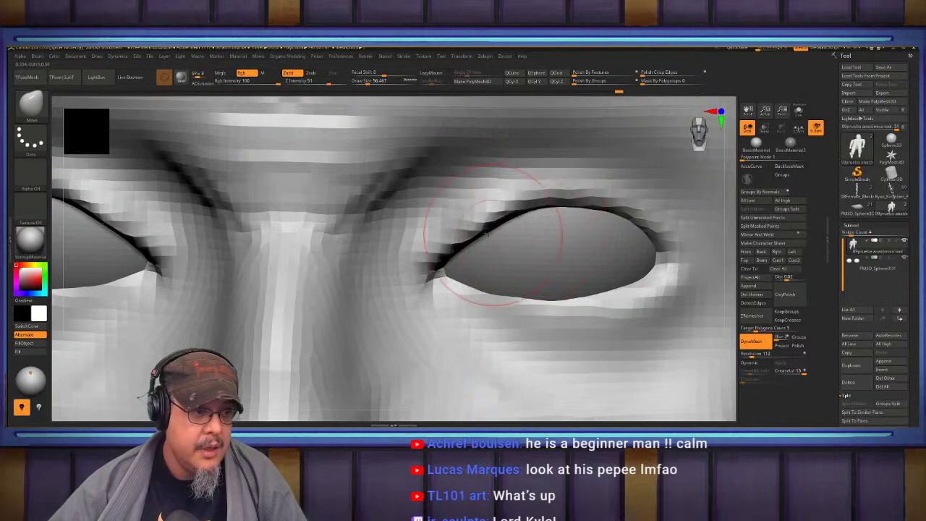
drag(510, 222, 491, 202)
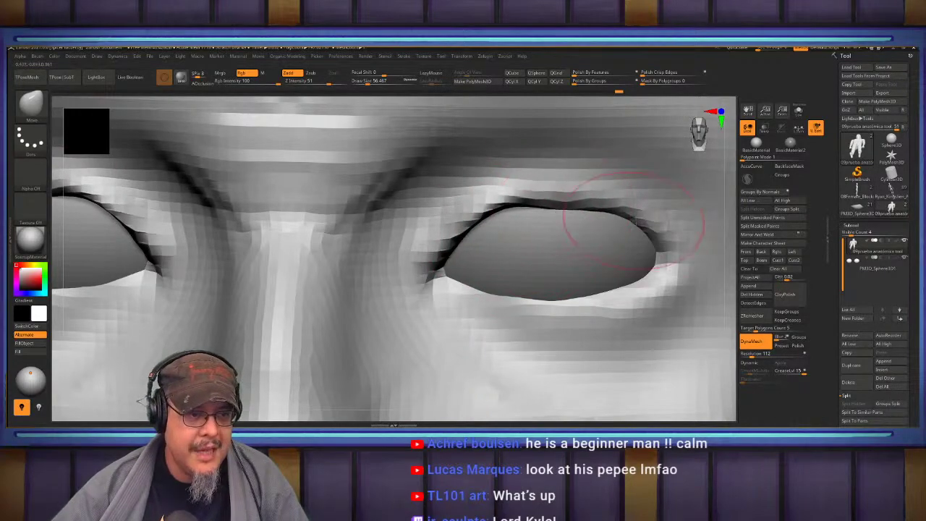
drag(635, 220, 643, 216)
right_drag(647, 234, 626, 170)
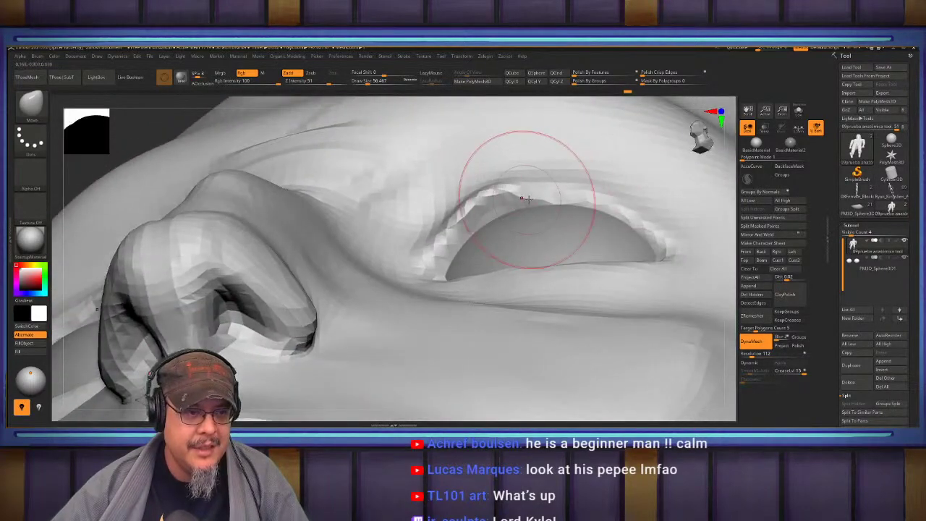
mouse_move(542, 193)
right_down()
mouse_move(496, 207)
mouse_move(467, 240)
right_up()
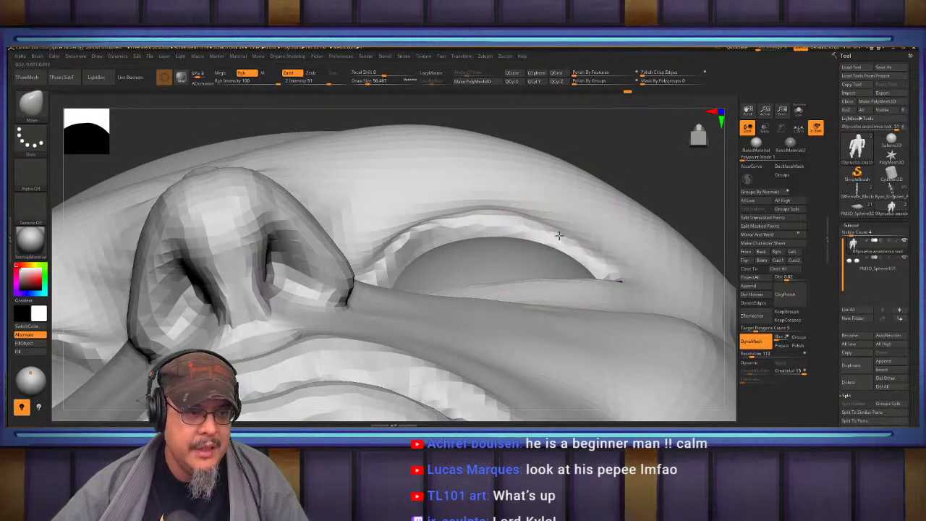
right_drag(532, 285, 430, 255)
Carve a crease under the lower eyelid from the inner corner towards the outer corner with the DamStandard brush.
key(b)
key(d)
key(s)
mouse_move(498, 259)
right_down()
mouse_move(513, 271)
mouse_move(597, 238)
right_up()
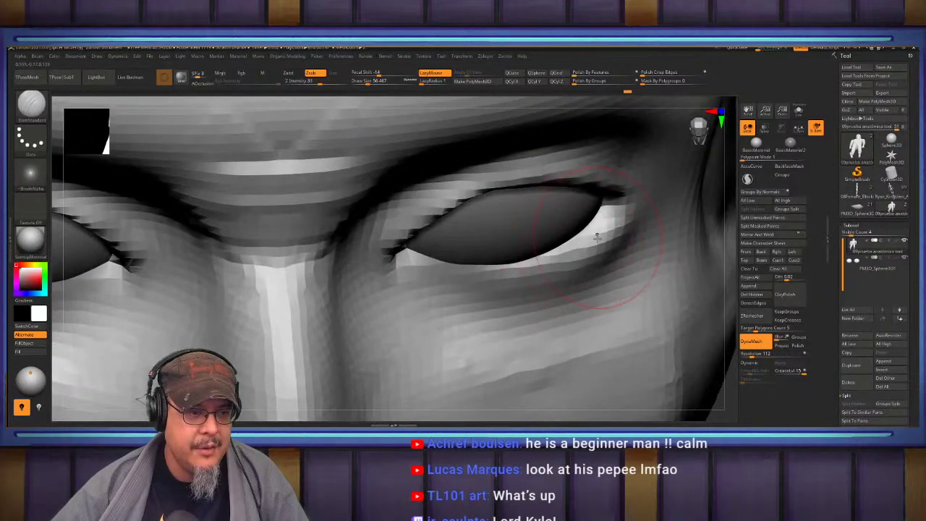
right_drag(479, 272, 434, 268)
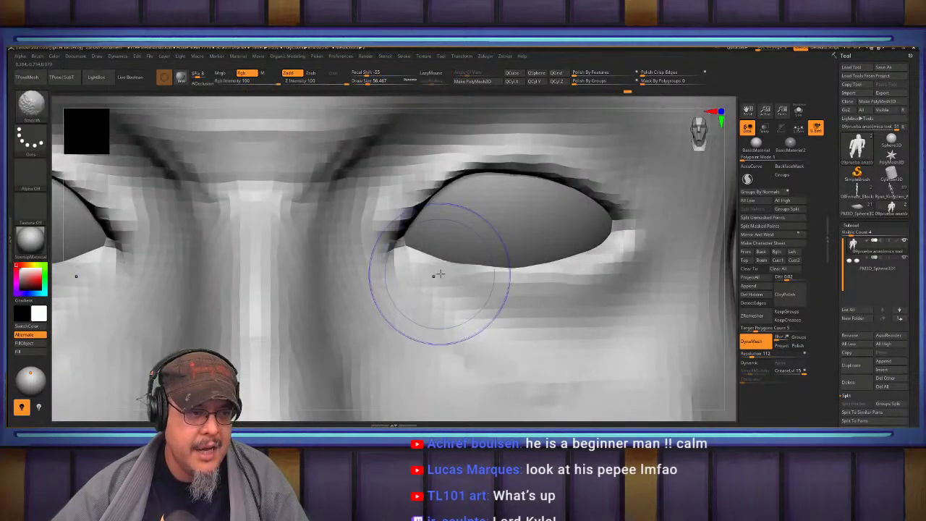
drag(438, 283, 636, 241)
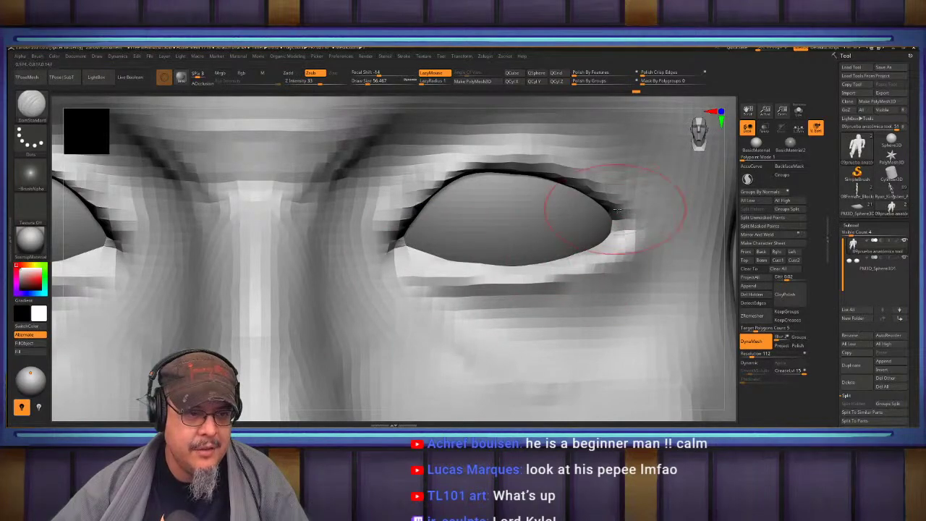
Define the outer eye corner and deepen the crease under the lower eyelid with the DamStandard brush.
mouse_move(617, 210)
right_down()
mouse_move(611, 239)
mouse_move(630, 260)
right_up()
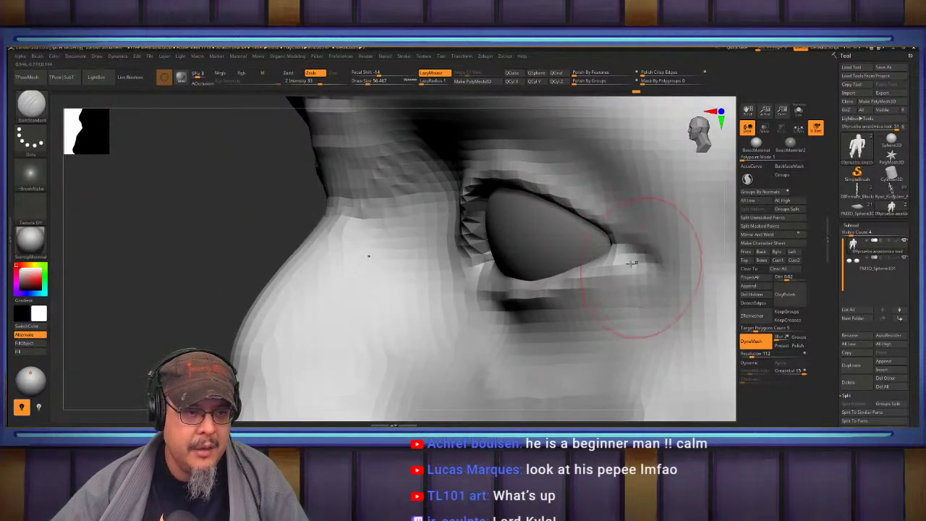
drag(632, 264, 641, 264)
right_drag(621, 248, 594, 275)
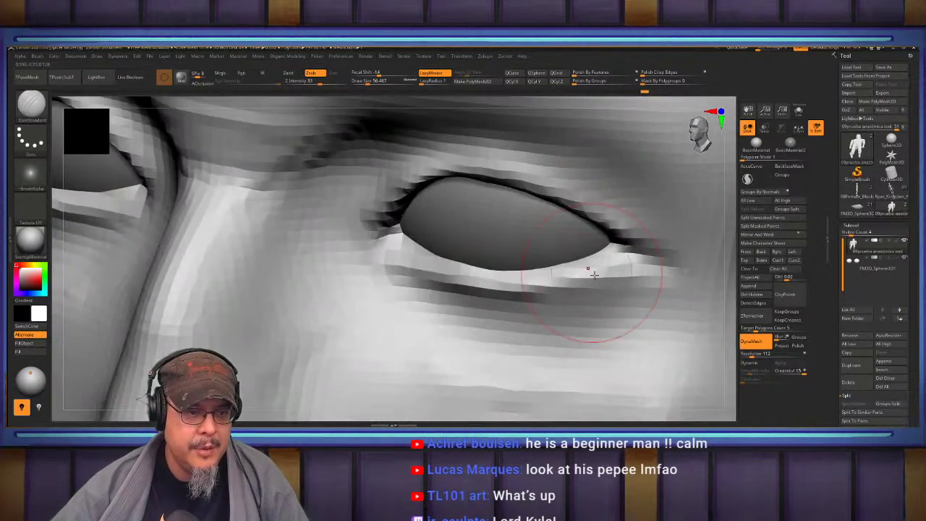
right_drag(496, 275, 541, 283)
mouse_move(542, 284)
mouse_down()
mouse_move(486, 283)
mouse_move(395, 238)
mouse_move(329, 255)
mouse_up()
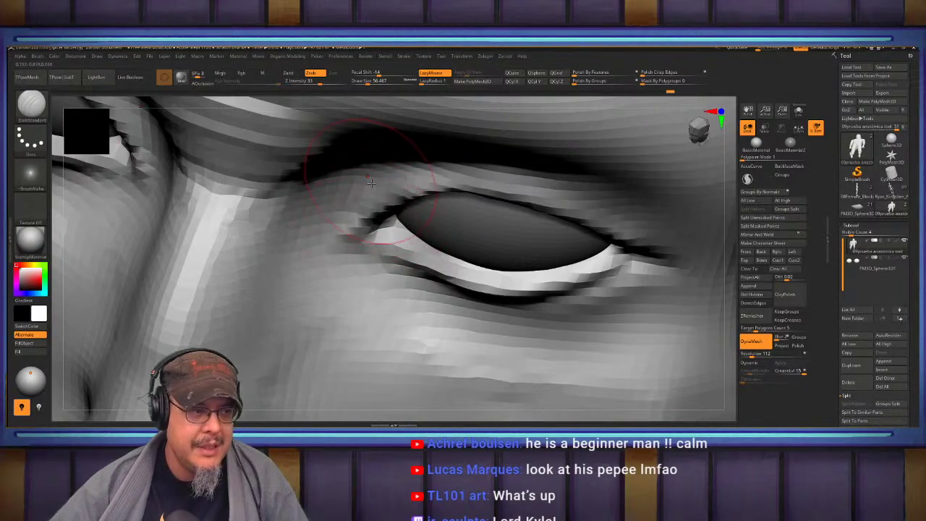
Carve the fold around the inner eye corner and continue it into a tear trough across the upper cheek.
mouse_move(381, 182)
mouse_down()
mouse_move(339, 218)
mouse_move(323, 255)
mouse_up()
mouse_move(373, 185)
mouse_down()
mouse_move(338, 215)
mouse_move(333, 289)
mouse_up()
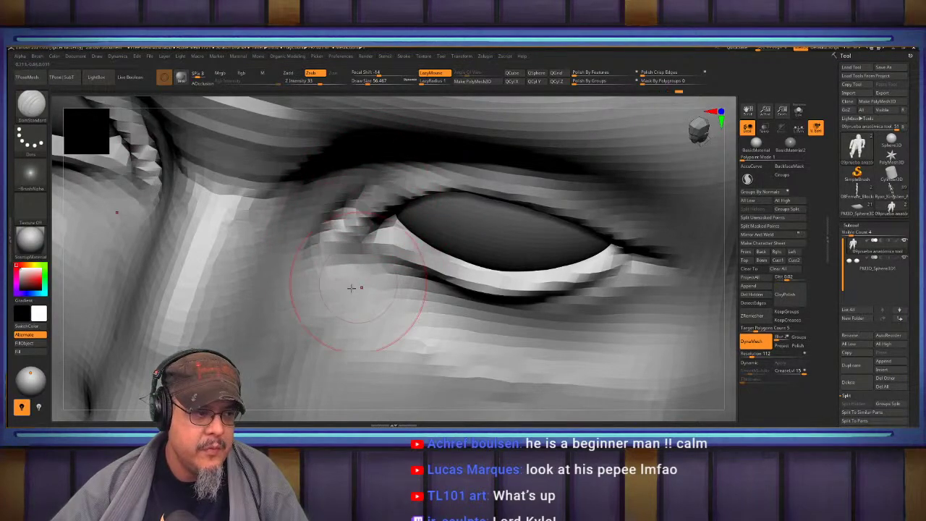
mouse_move(335, 250)
mouse_down()
mouse_move(403, 345)
mouse_move(473, 369)
mouse_up()
drag(343, 270, 434, 355)
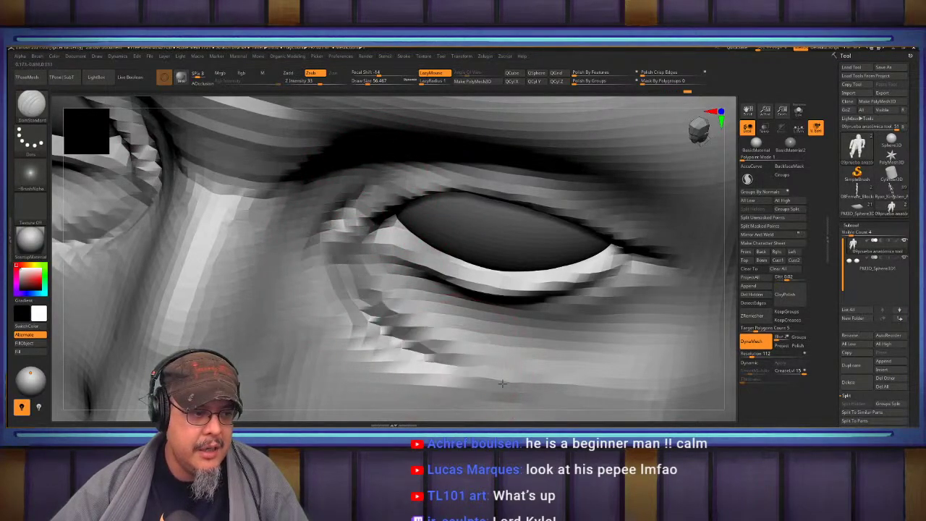
Smooth the tear trough groove so it blends into the cheek and the side of the nose.
shift+drag(407, 321, 500, 379)
ctrl+right_drag(390, 288, 405, 235)
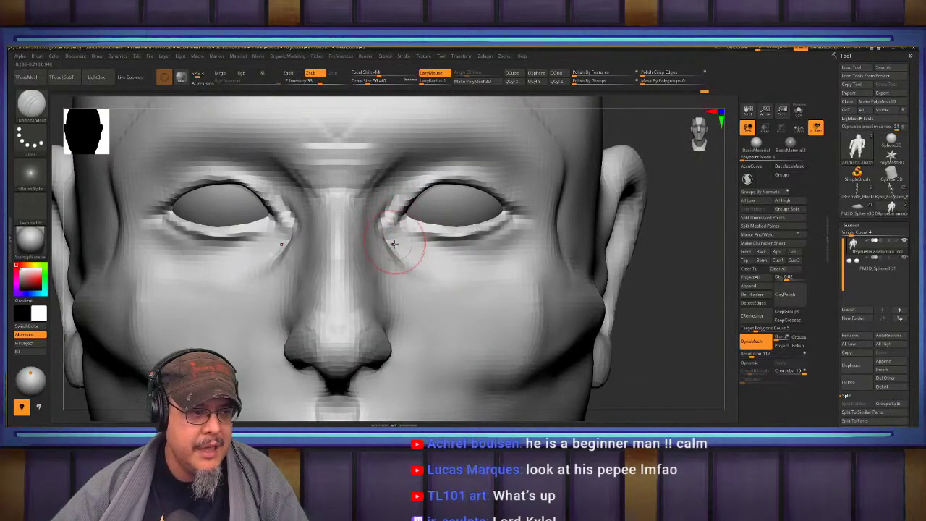
mouse_move(422, 277)
right_down()
mouse_move(453, 253)
mouse_move(405, 223)
mouse_move(411, 267)
right_up()
key(shift)
shift+drag(395, 258, 395, 264)
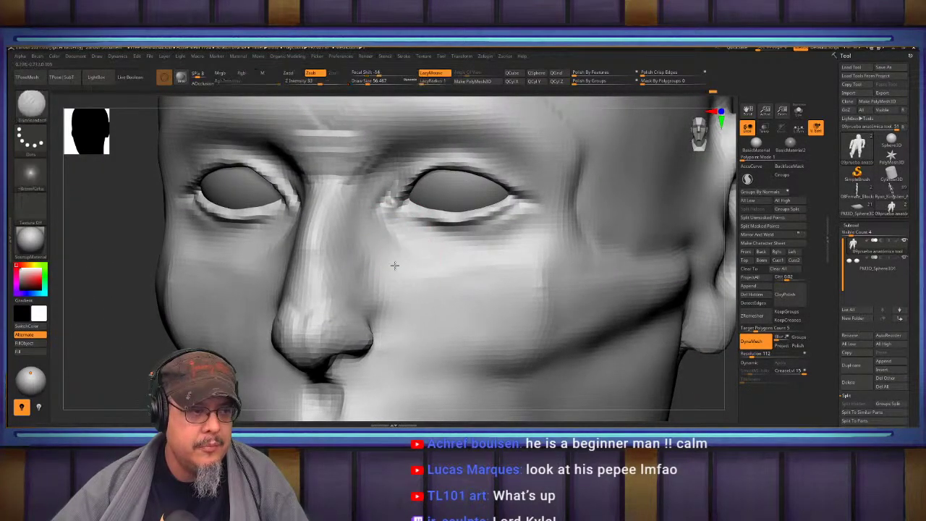
Build up the area between the inner eye corner and the nose bridge with the FormSoft brush at a draw size of about 54.
mouse_move(395, 265)
alt+right_down()
mouse_move(403, 231)
mouse_move(399, 243)
alt+right_up()
key(b)
key(c)
key(b)
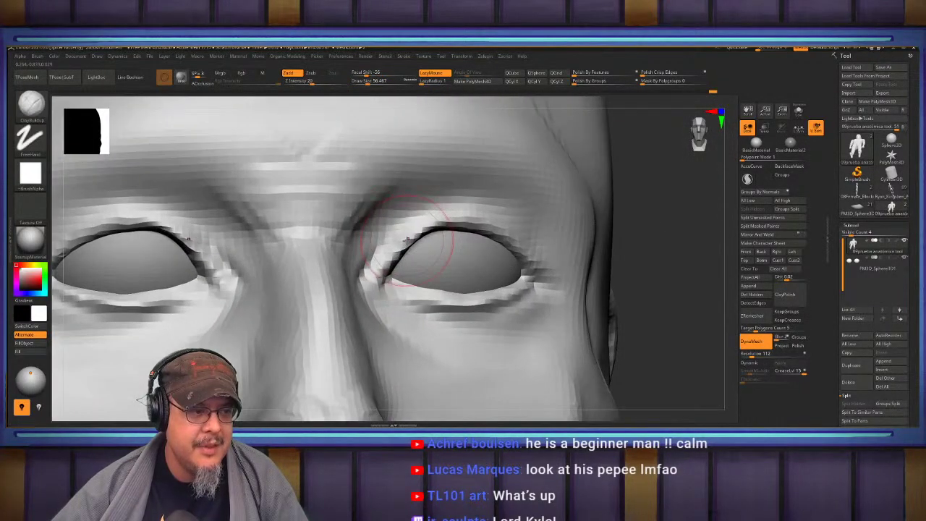
key(b)
key(f)
key(s)
mouse_move(344, 252)
alt+right_down()
mouse_move(457, 234)
mouse_move(432, 245)
mouse_move(437, 251)
alt+right_up()
key(s)
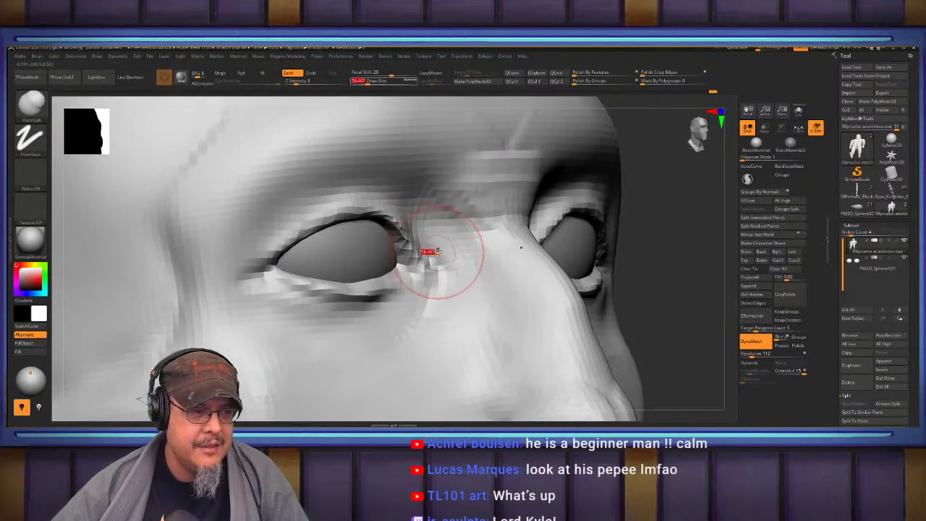
drag(437, 251, 433, 244)
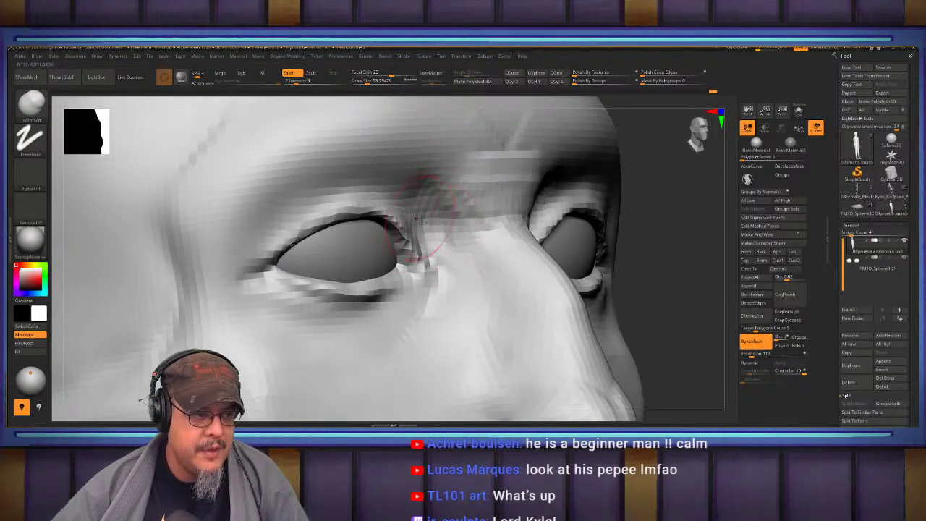
alt+right_drag(419, 203, 464, 261)
drag(464, 262, 471, 257)
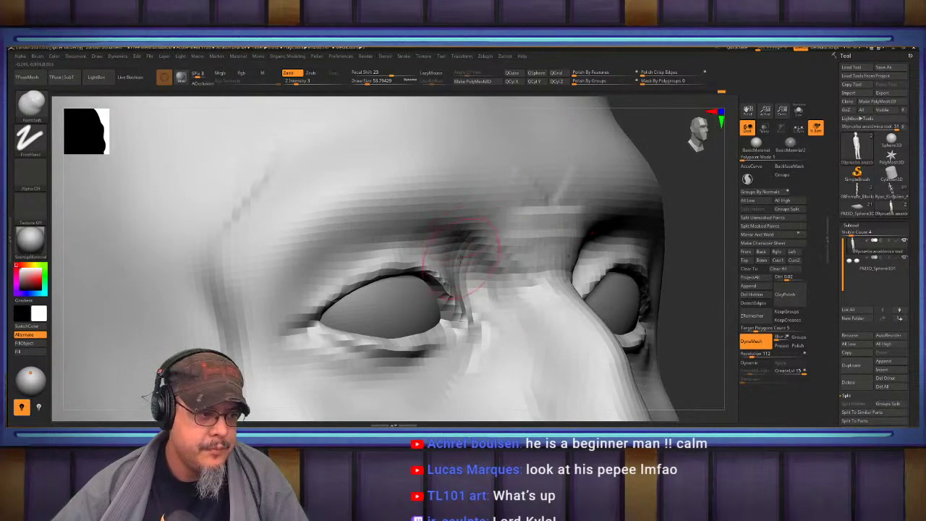
Carve the upper eyelid crease from the inner to the outer corner and sharpen the inner eye corner with the DamStandard brush.
key(b)
key(d)
key(s)
right_drag(454, 265, 471, 230)
mouse_move(467, 239)
mouse_down()
mouse_move(387, 223)
mouse_move(313, 262)
mouse_up()
mouse_move(365, 223)
mouse_down()
mouse_move(309, 273)
mouse_move(398, 215)
mouse_up()
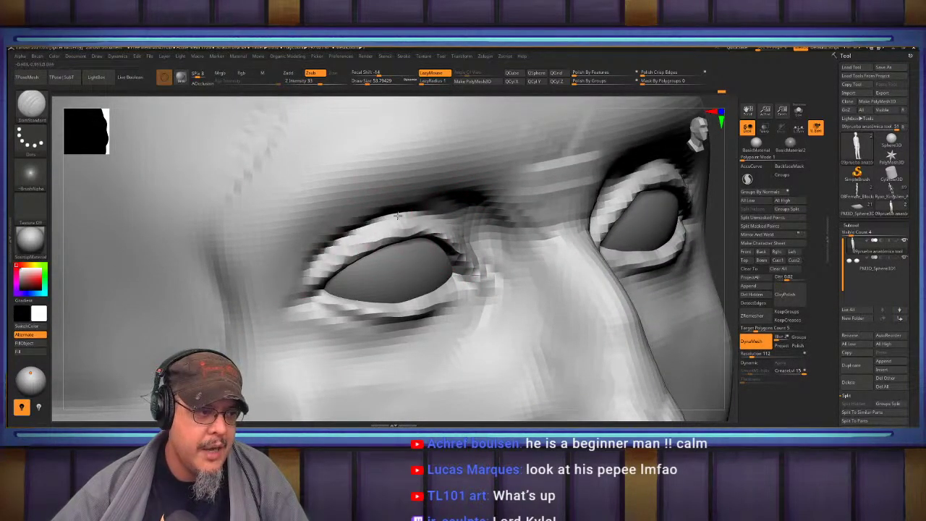
drag(482, 262, 454, 313)
Deepen the crease beneath the lower eyelid and smooth it into the cheek.
mouse_move(478, 289)
right_down()
mouse_move(487, 246)
mouse_move(463, 224)
right_up()
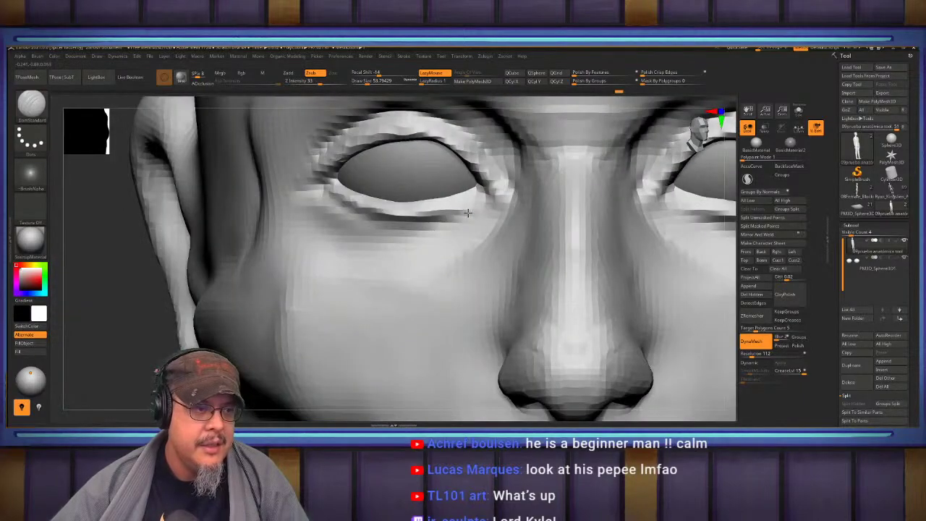
drag(466, 223, 410, 240)
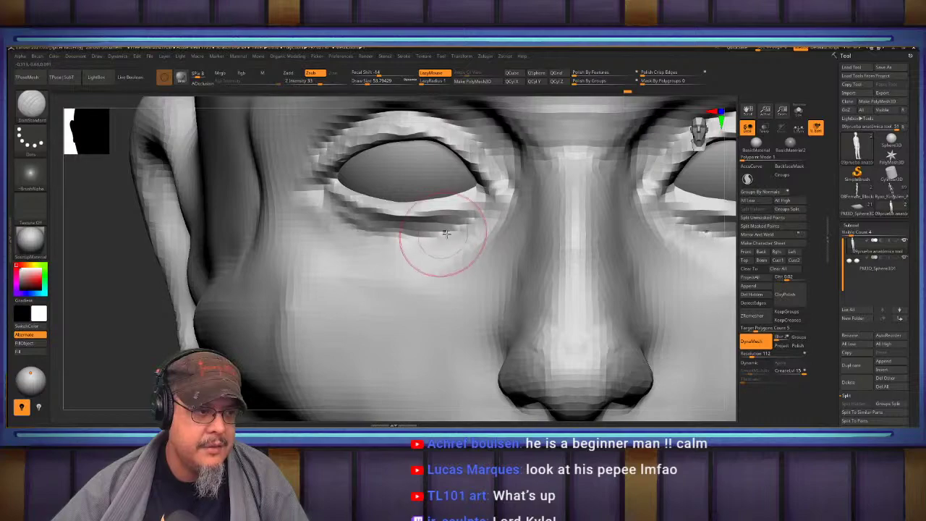
mouse_move(447, 234)
right_down()
mouse_move(466, 244)
mouse_move(452, 242)
right_up()
shift+drag(427, 242, 327, 240)
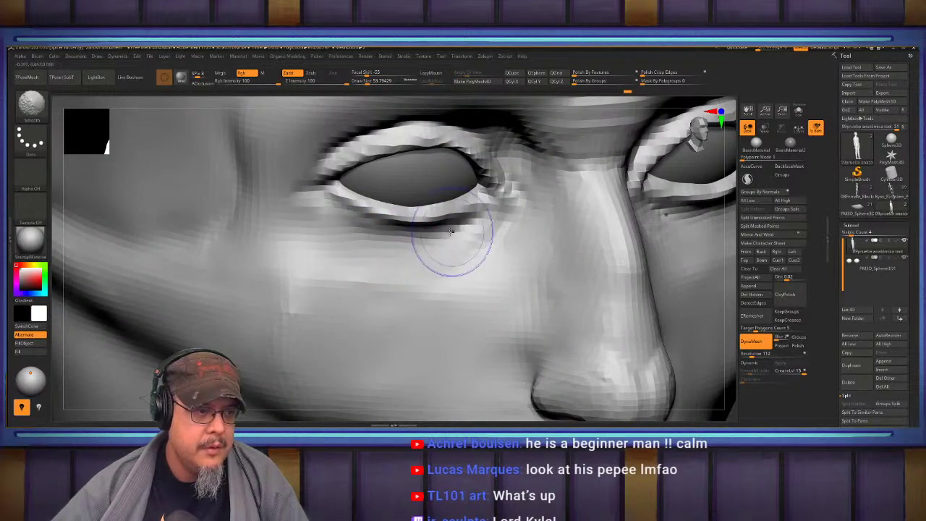
right_drag(452, 232, 238, 225)
right_drag(413, 230, 442, 243)
alt+right_drag(600, 241, 521, 246)
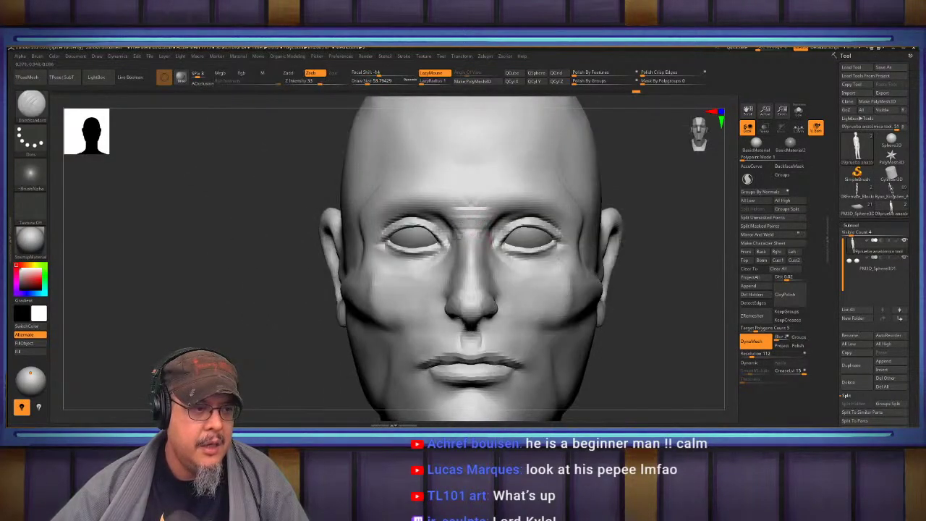
Build up a soft mass around the mouth corner with ClayBuildup at a draw size of about 97 and smooth it.
mouse_move(464, 239)
right_down()
mouse_move(449, 180)
mouse_move(462, 265)
mouse_move(447, 270)
right_up()
mouse_move(446, 308)
alt+right_down()
mouse_move(444, 249)
mouse_move(436, 253)
mouse_move(449, 259)
mouse_move(429, 273)
alt+right_up()
key(b)
key(c)
key(b)
key(s)
drag(438, 274, 437, 274)
right_drag(420, 275, 536, 259)
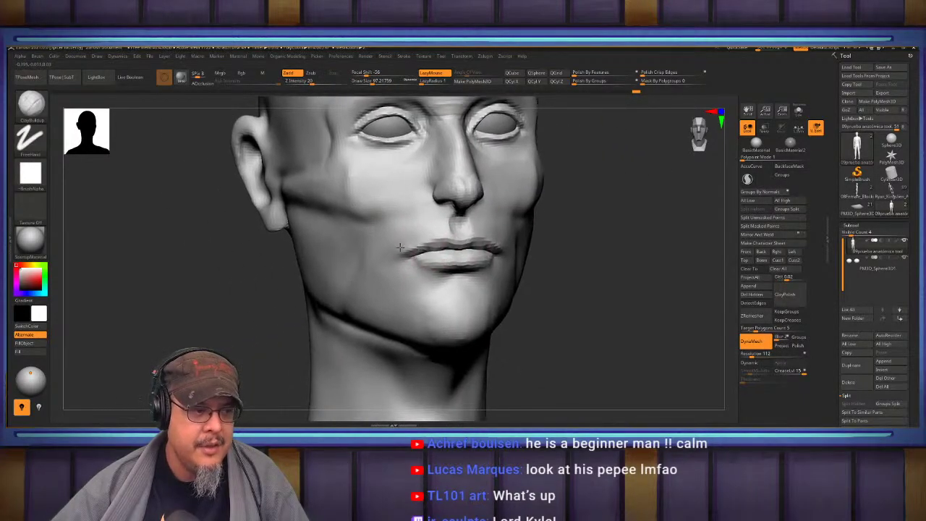
ctrl+right_drag(463, 254, 406, 284)
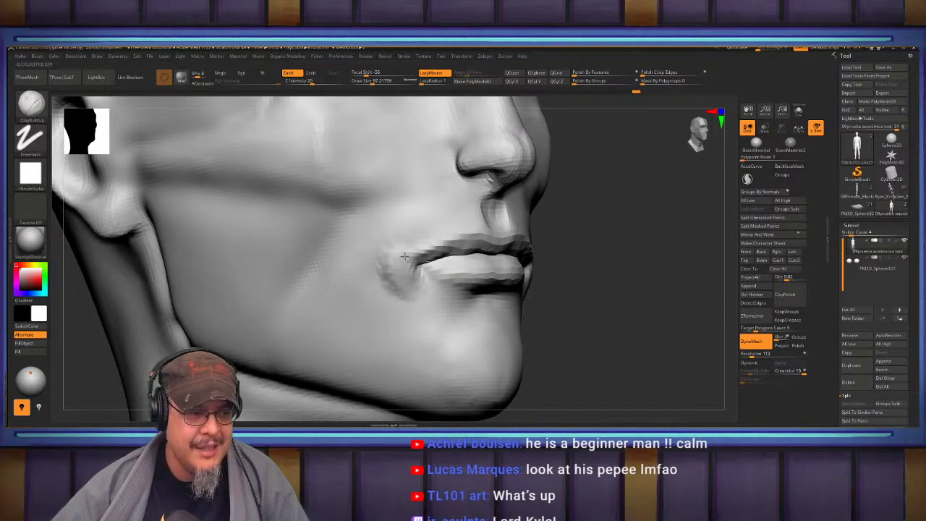
key(shift)
Sketch facial muscle strands converging on the mouth corner with ClayBuildup and undo them.
mouse_move(390, 220)
alt+right_down()
mouse_move(393, 244)
mouse_move(371, 164)
alt+right_up()
mouse_move(380, 220)
mouse_down()
mouse_move(319, 230)
mouse_move(390, 225)
mouse_up()
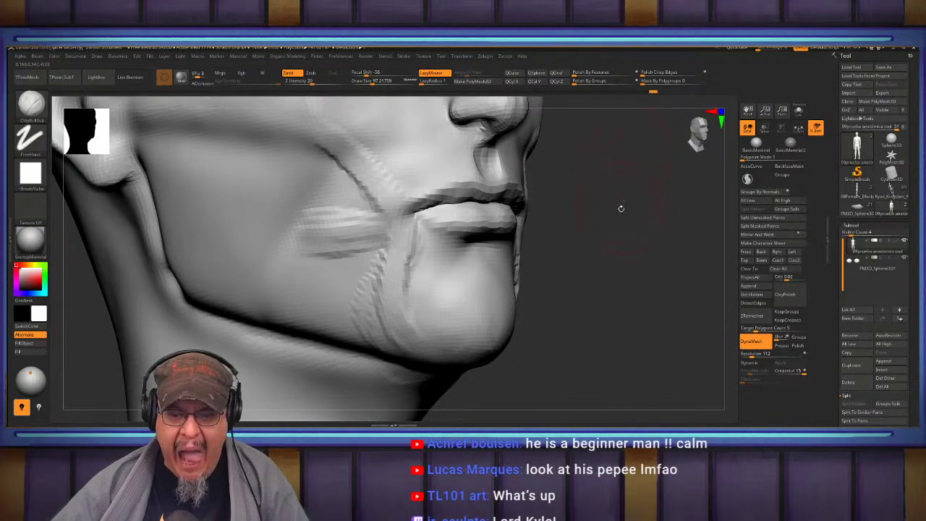
mouse_move(529, 174)
alt+right_down()
mouse_move(532, 250)
mouse_move(441, 257)
alt+right_up()
key(ctrl+z)
key(ctrl+z)
key(ctrl+z)
key(ctrl+z)
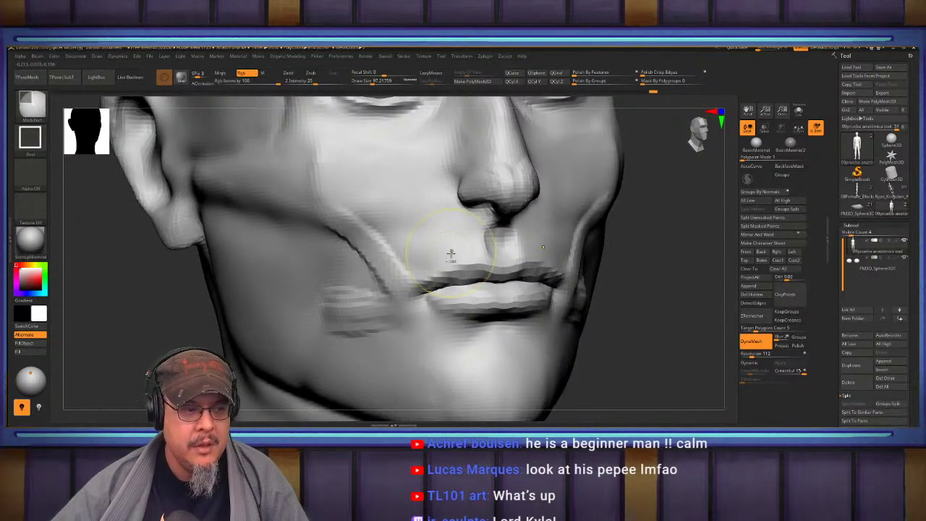
key(ctrl+z)
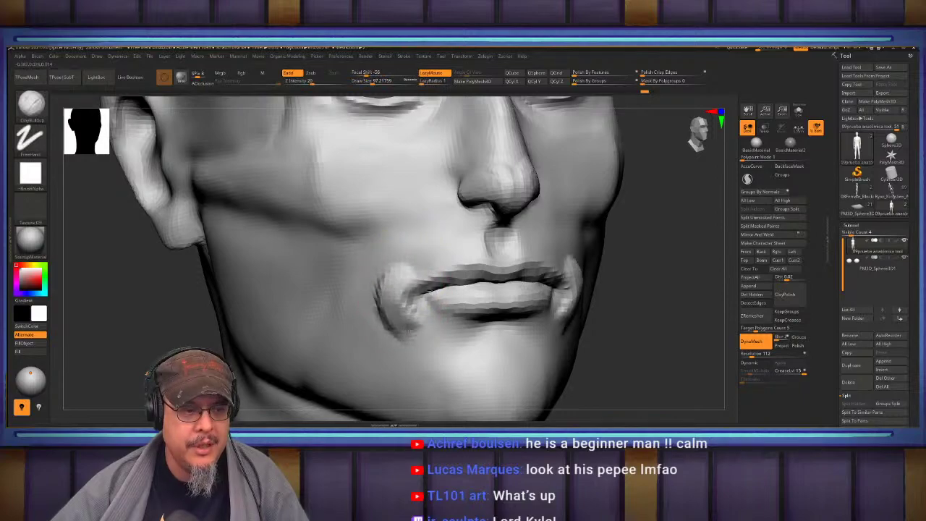
key(ctrl+z)
key(ctrl+z)
Soften the mass beside the mouth and carve the mouth corner with the DamStandard brush.
alt+right_drag(421, 260, 439, 227)
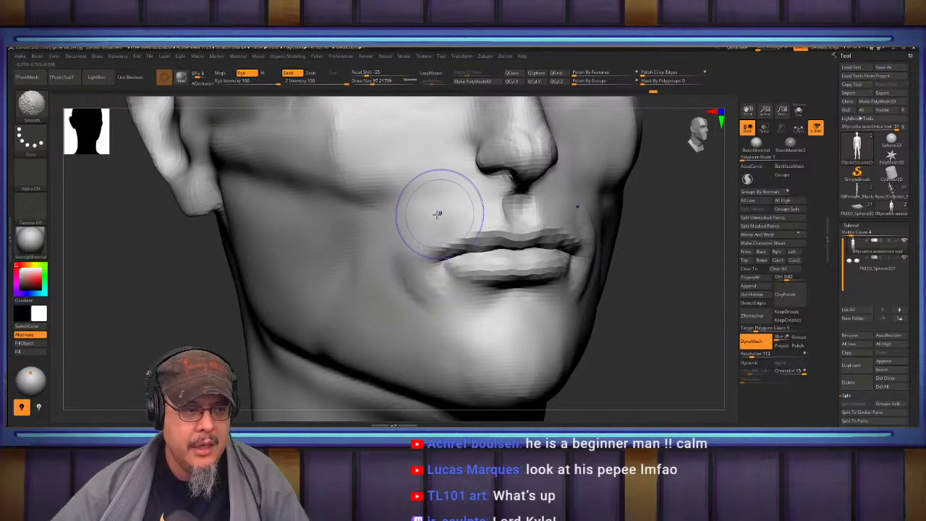
right_drag(445, 227, 447, 237)
key(b)
key(d)
key(s)
mouse_move(455, 225)
mouse_down()
mouse_move(429, 263)
mouse_move(392, 257)
mouse_up()
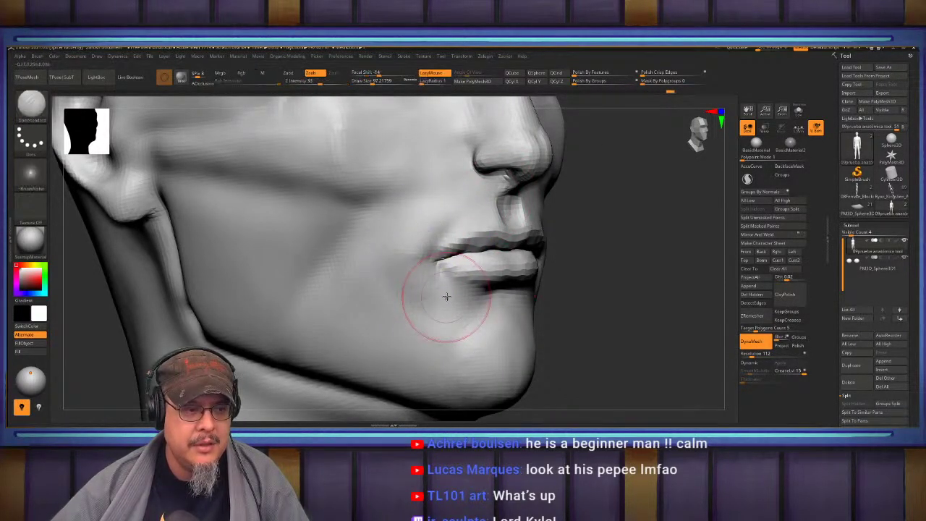
Push the nape inward beneath the skull in profile with the Move brush at a draw size of about 372.
mouse_move(415, 281)
alt+right_down()
mouse_move(432, 238)
mouse_move(467, 267)
mouse_move(436, 248)
mouse_move(454, 252)
mouse_move(429, 259)
mouse_move(413, 325)
alt+right_up()
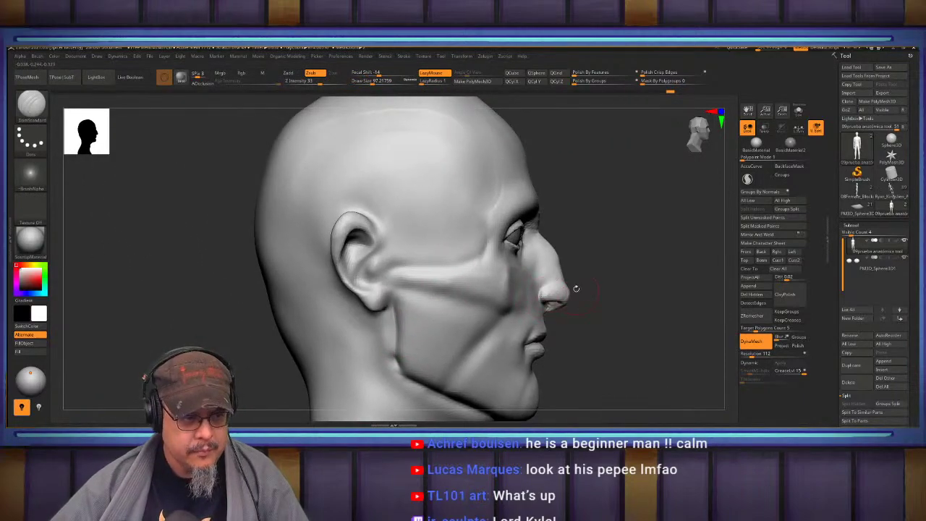
alt+right_drag(575, 290, 539, 274)
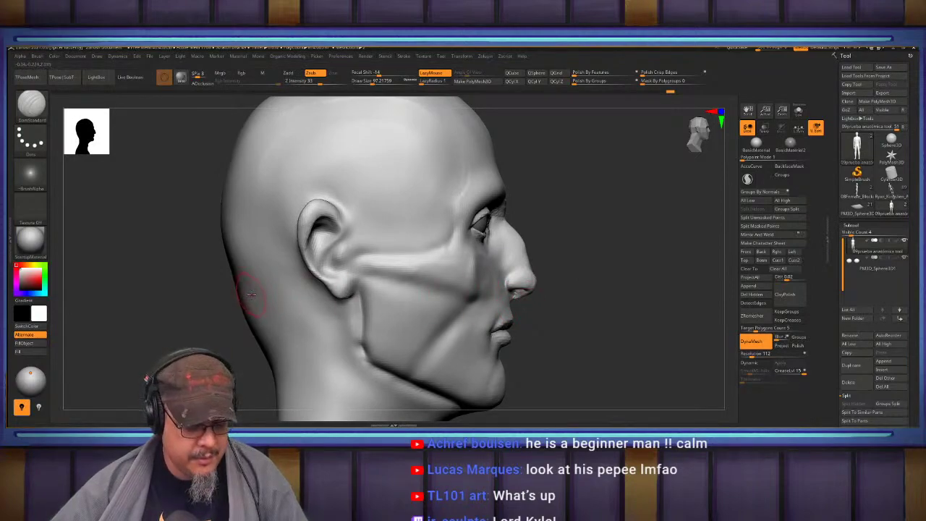
key(b)
key(m)
key(v)
key(s)
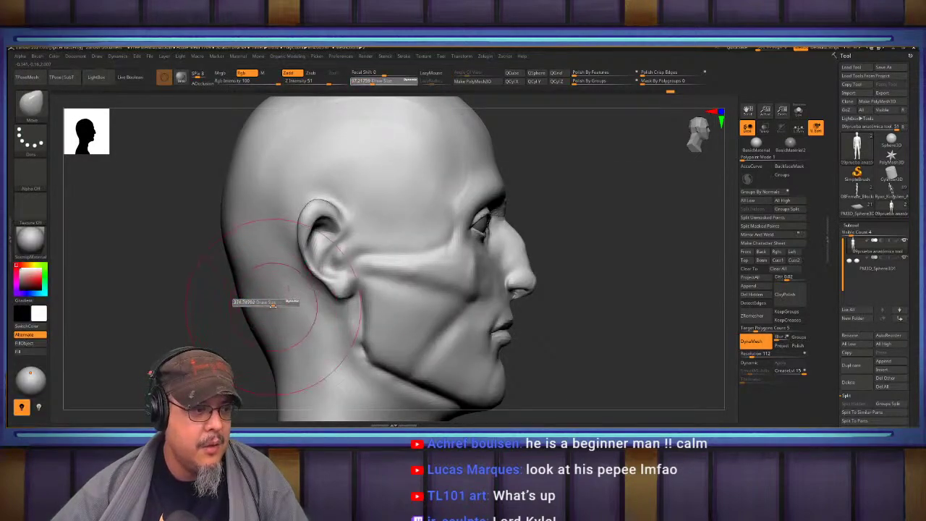
drag(254, 312, 282, 317)
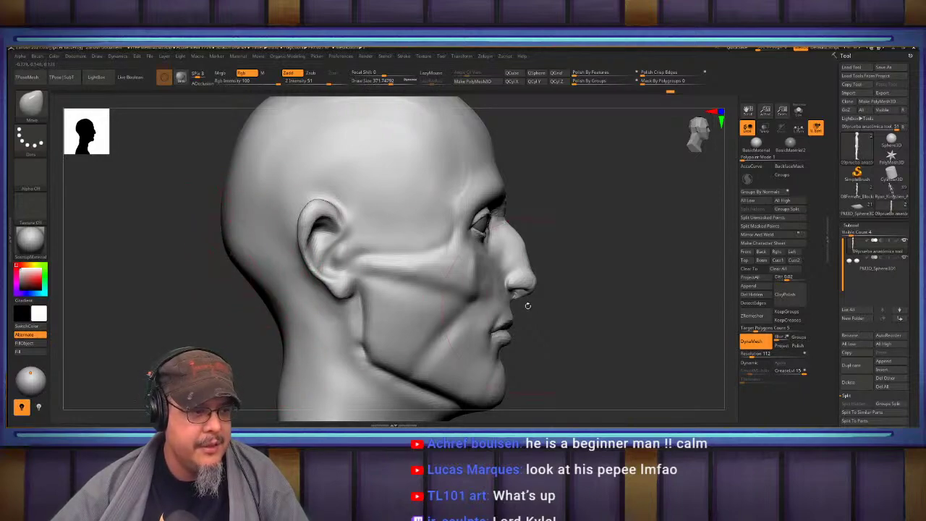
drag(270, 310, 273, 307)
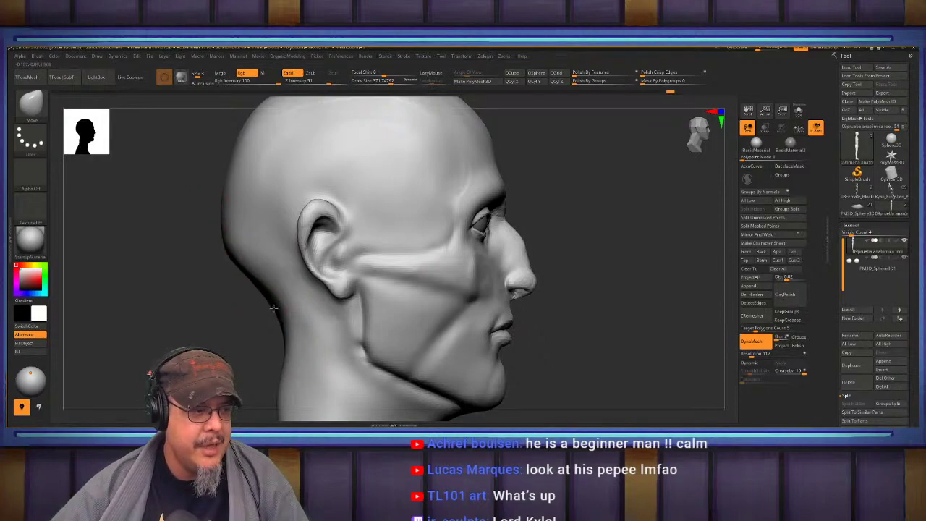
Push the back of the neck further forward with the Move brush at a draw size of about 484 and smooth the contour.
mouse_move(628, 289)
alt+mouse_down()
mouse_move(509, 319)
mouse_move(527, 244)
mouse_move(532, 290)
alt+mouse_up()
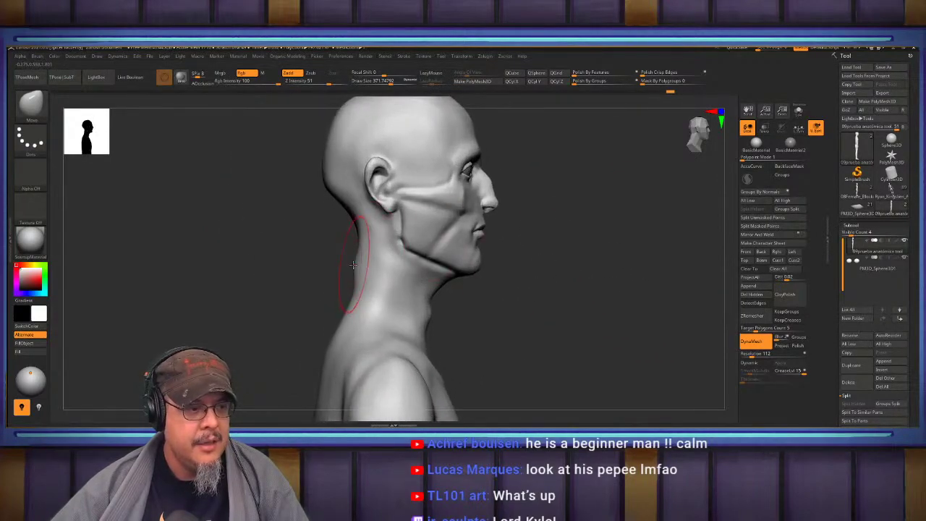
key(s)
drag(349, 266, 367, 272)
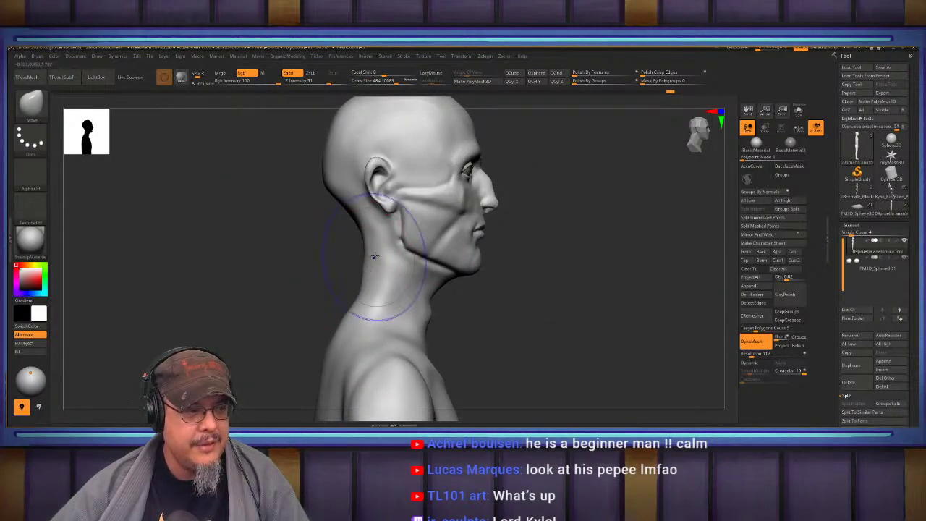
key(shift)
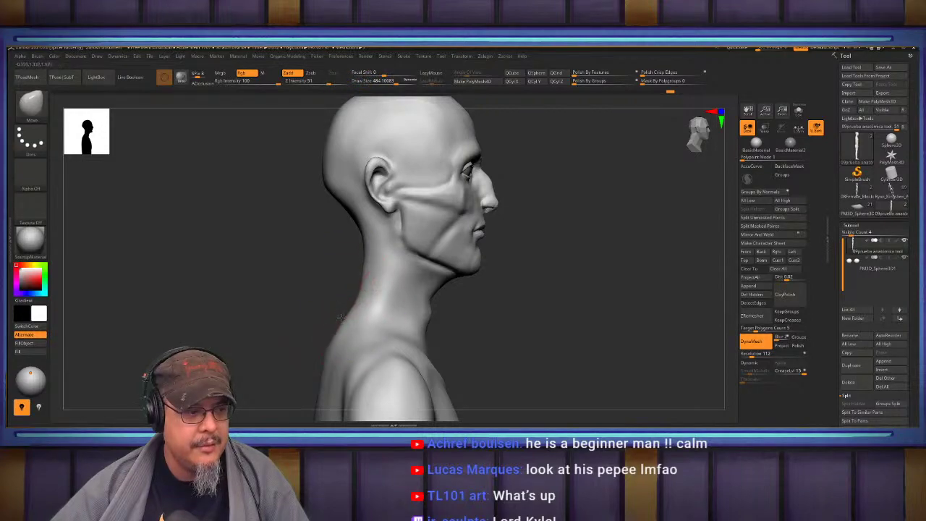
key(shift)
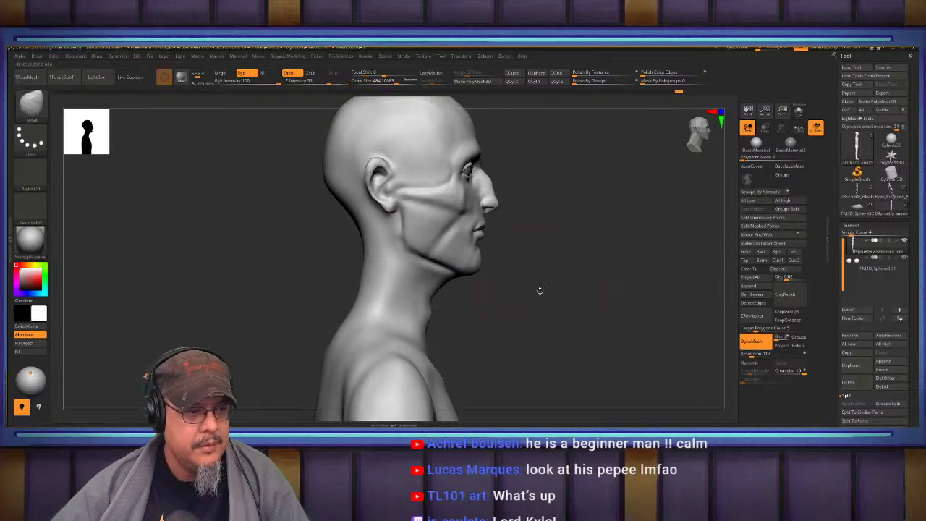
Try pulling the back of the neck outward into a thicker, straighter nape.
drag(540, 290, 512, 292)
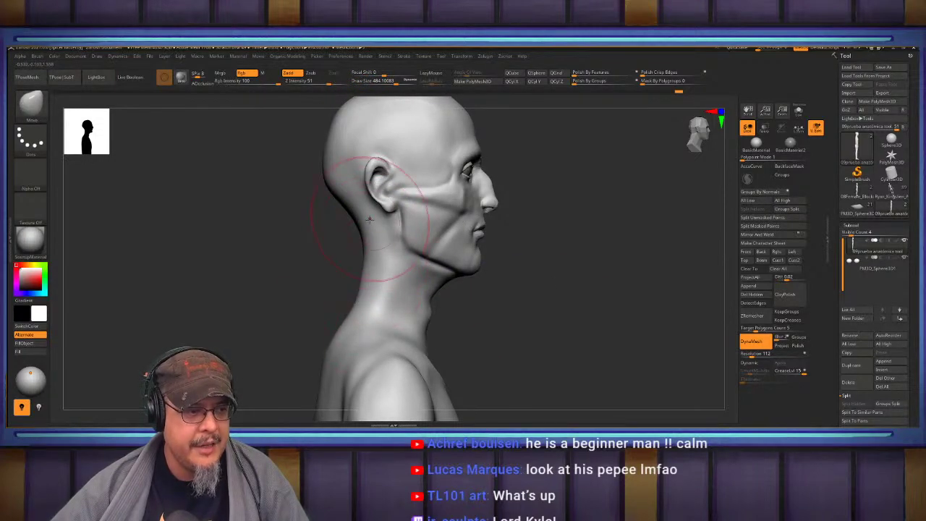
drag(367, 272, 347, 273)
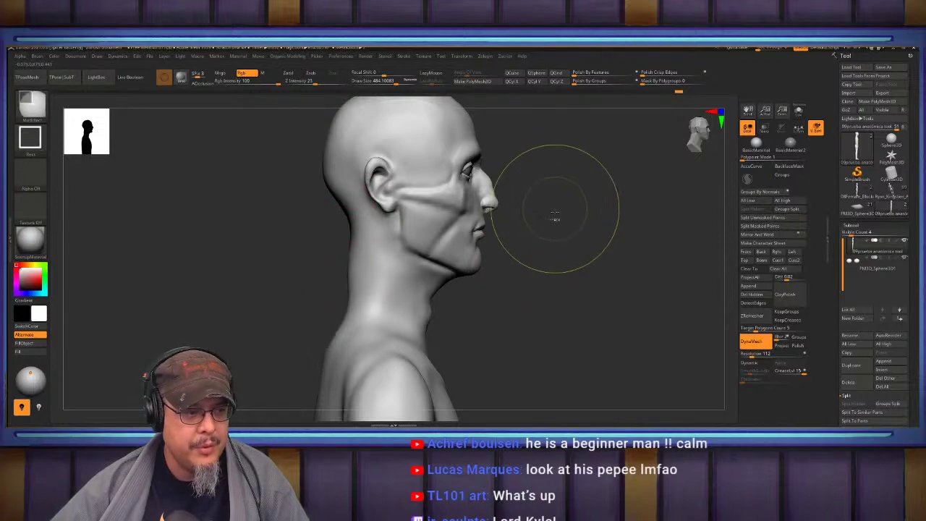
Round the back corners of the skull from above with the Move brush and smooth the sides of the head.
mouse_move(563, 244)
mouse_down()
mouse_move(554, 254)
mouse_move(516, 252)
mouse_move(519, 260)
mouse_move(569, 246)
mouse_move(540, 240)
mouse_move(575, 254)
mouse_move(520, 259)
mouse_move(528, 253)
mouse_move(554, 337)
mouse_move(571, 308)
mouse_move(583, 311)
mouse_move(484, 211)
mouse_up()
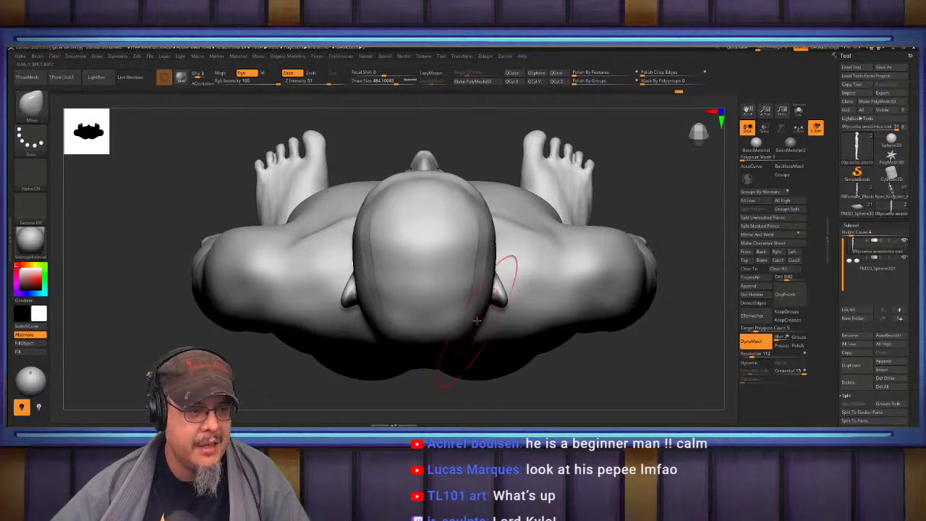
mouse_move(484, 216)
mouse_down()
mouse_move(470, 214)
mouse_move(456, 365)
mouse_move(445, 380)
mouse_move(498, 289)
mouse_move(467, 366)
mouse_move(434, 373)
mouse_move(460, 335)
mouse_up()
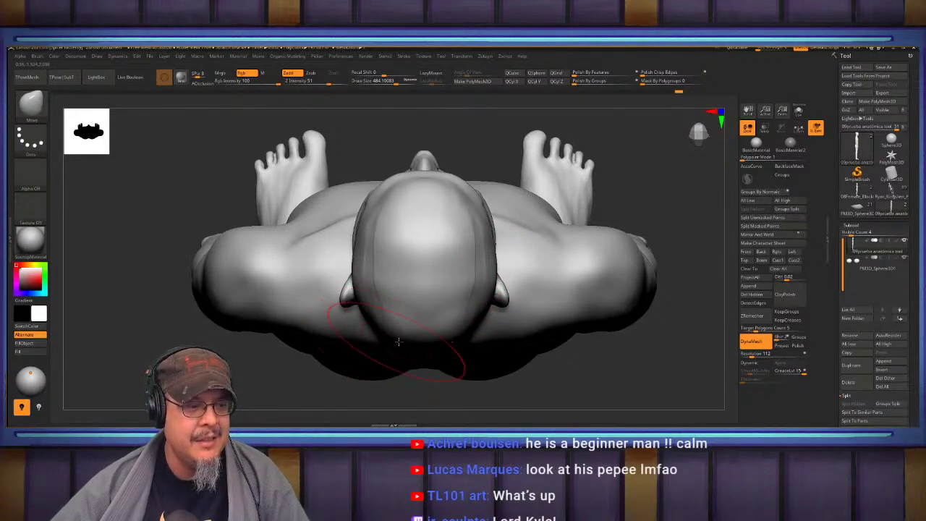
ctrl+shift+drag(398, 341, 369, 341)
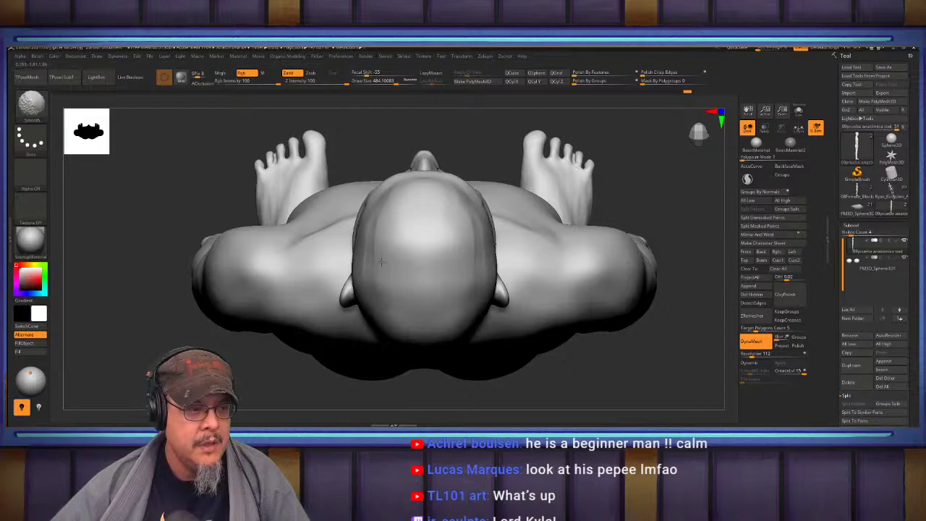
mouse_move(373, 229)
ctrl+shift+mouse_down()
mouse_move(332, 269)
mouse_move(367, 215)
mouse_move(355, 243)
mouse_move(364, 246)
ctrl+shift+mouse_up()
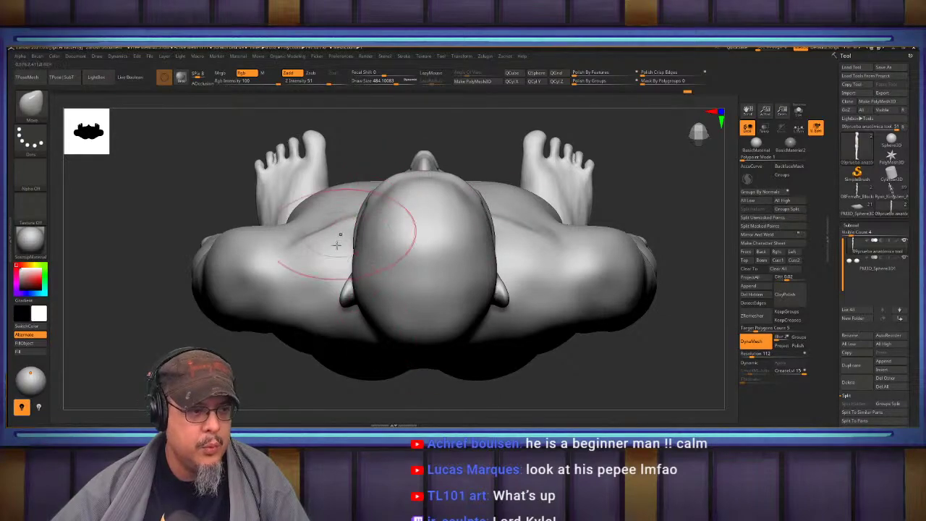
Flatten the crown of the skull and shift the ear slightly forward with the Move brush.
right_drag(420, 283, 538, 204)
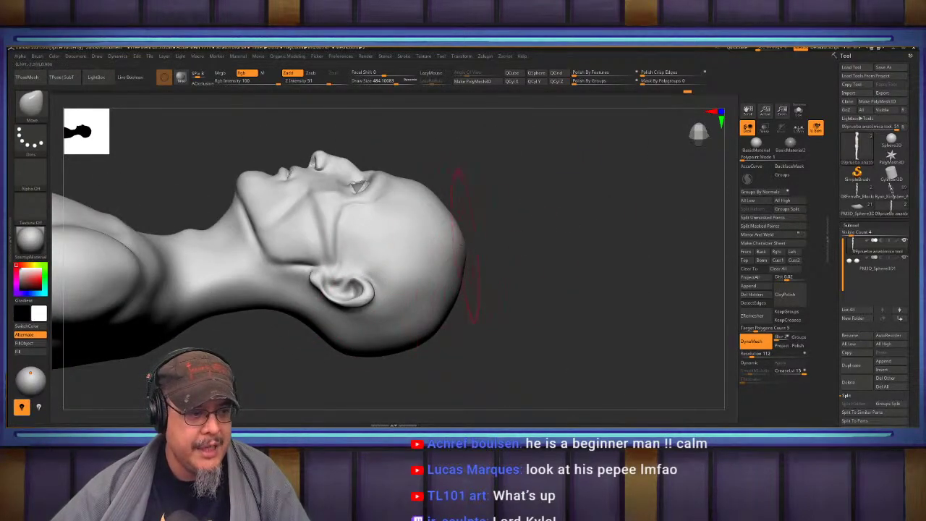
drag(466, 246, 455, 241)
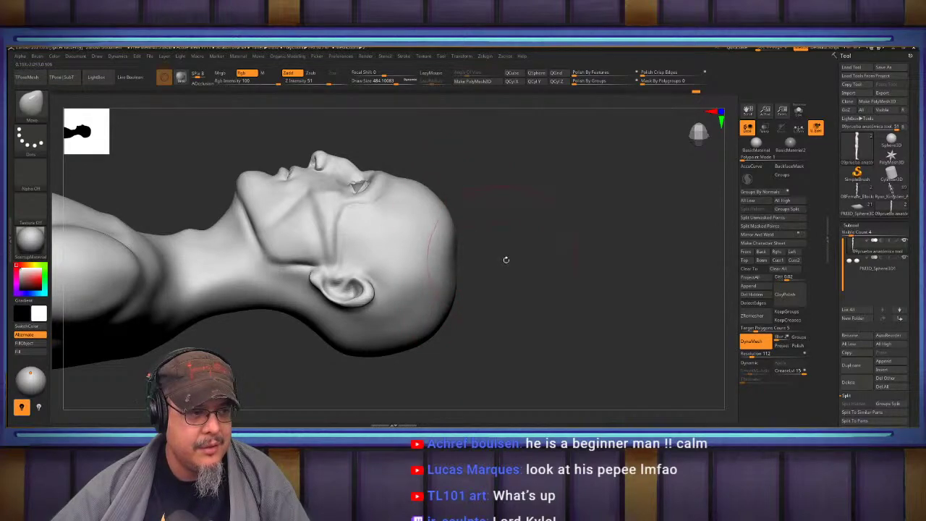
mouse_move(506, 259)
right_down()
mouse_move(612, 269)
mouse_move(594, 211)
mouse_move(620, 186)
mouse_move(643, 199)
mouse_move(637, 212)
right_up()
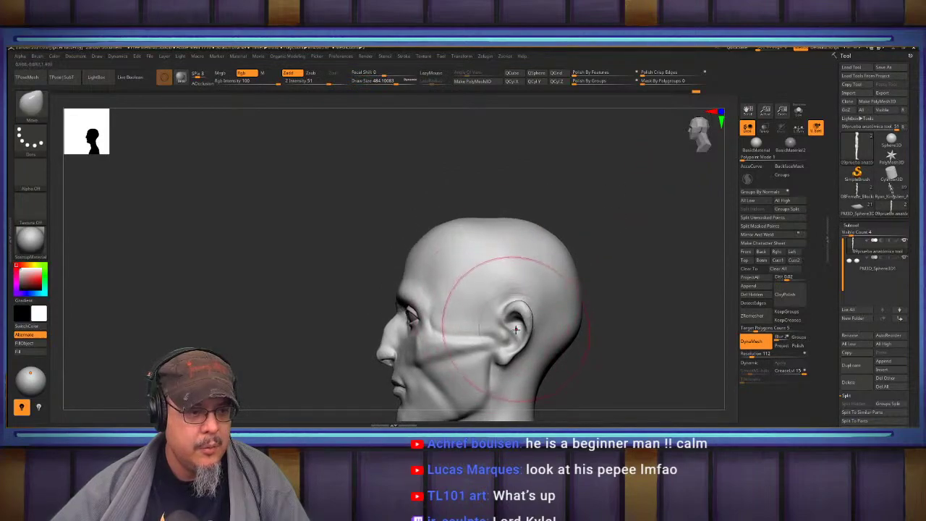
mouse_move(516, 330)
mouse_down()
mouse_move(506, 330)
mouse_move(514, 311)
mouse_up()
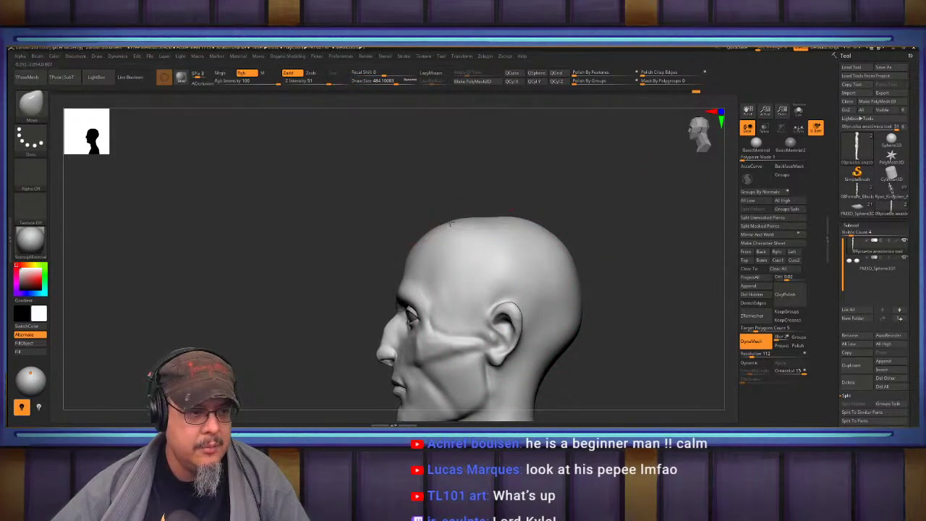
Push the lower back of the skull inward with the Move brush at a draw size of about 476.
right_drag(626, 281, 565, 238)
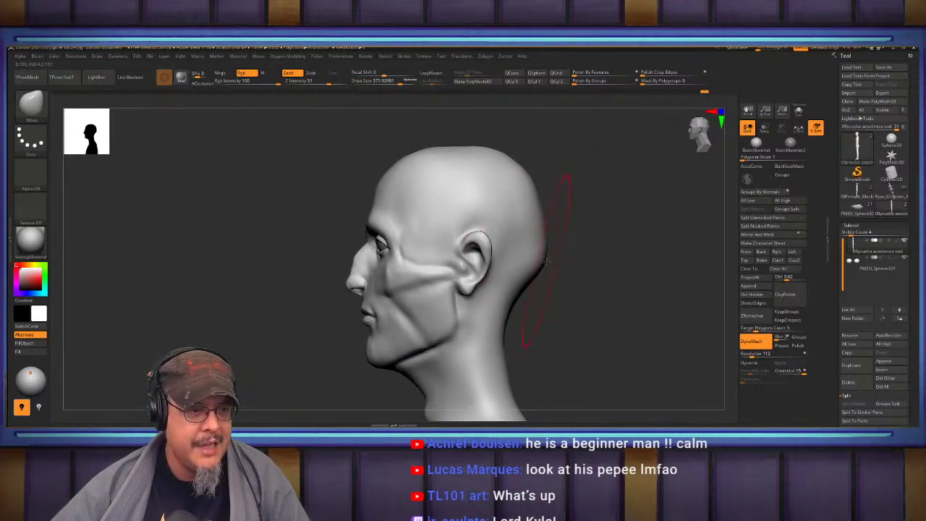
key(s)
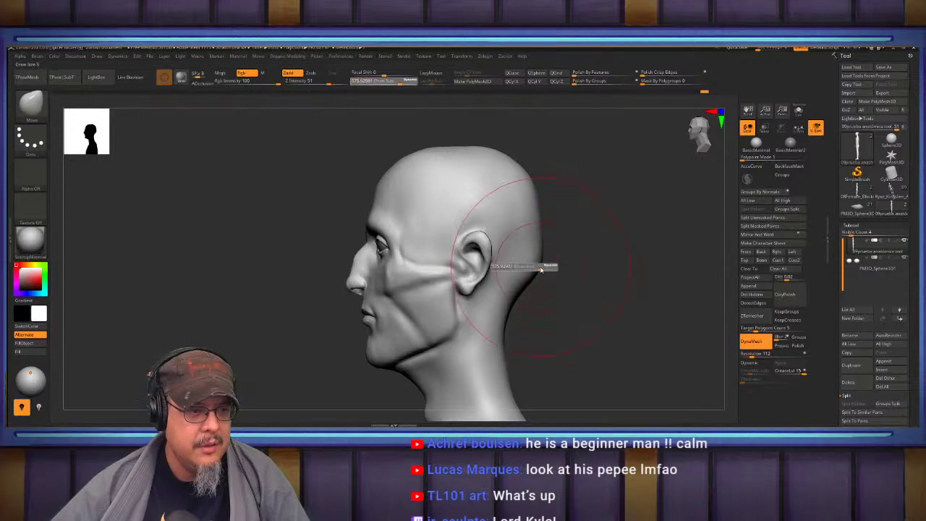
drag(537, 267, 536, 267)
drag(539, 265, 536, 264)
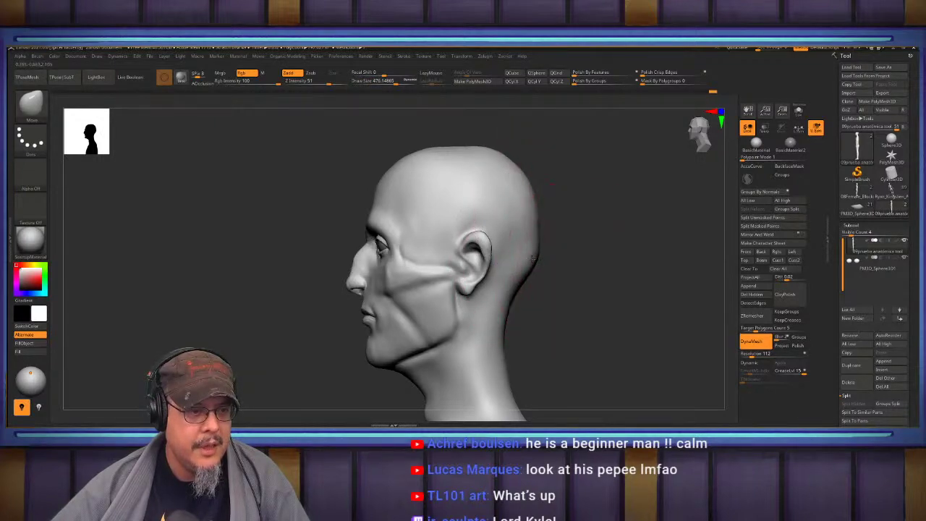
Build up the sternomastoid muscles from behind the ears to the pit of the neck with ClayBuildup at draw size about 293.
mouse_move(552, 289)
mouse_down()
mouse_move(558, 294)
mouse_move(569, 233)
mouse_move(603, 289)
mouse_move(628, 258)
mouse_move(612, 253)
mouse_up()
key(b)
key(c)
key(b)
mouse_move(555, 283)
alt+mouse_down()
mouse_move(548, 242)
mouse_move(540, 243)
mouse_move(610, 287)
mouse_move(616, 231)
mouse_move(637, 244)
mouse_move(650, 233)
mouse_move(651, 263)
mouse_move(641, 268)
mouse_move(623, 241)
mouse_move(639, 249)
alt+mouse_up()
key(s)
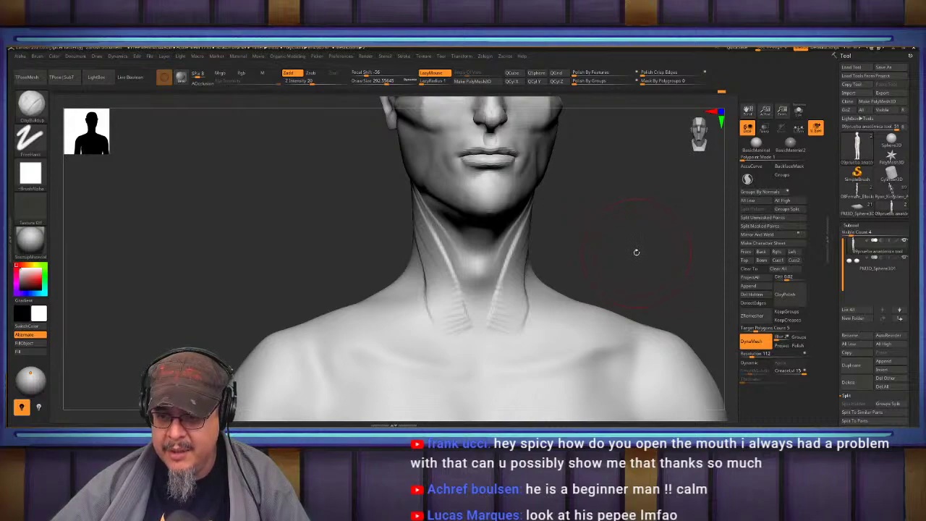
mouse_move(637, 252)
mouse_down()
mouse_move(613, 261)
mouse_move(629, 259)
mouse_move(600, 290)
mouse_move(594, 249)
mouse_up()
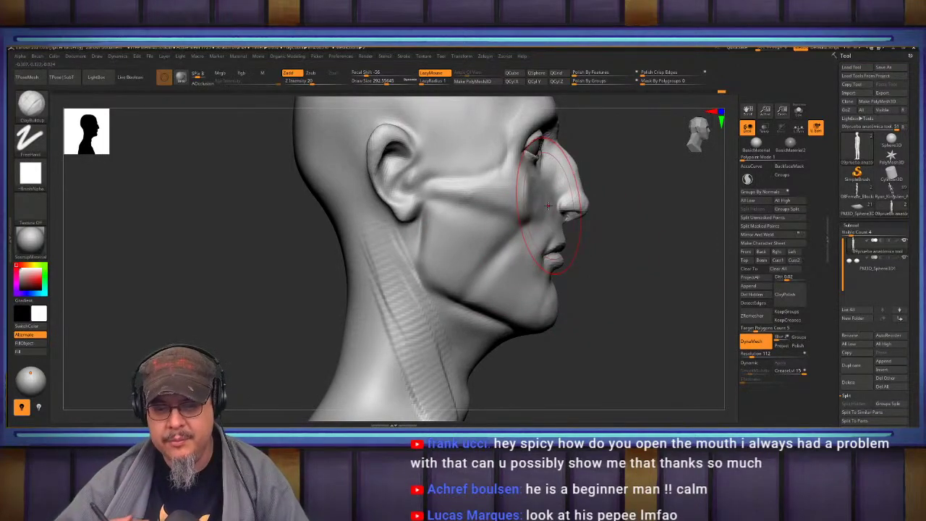
mouse_move(602, 306)
mouse_down()
mouse_move(603, 249)
mouse_move(601, 275)
mouse_move(622, 283)
mouse_up()
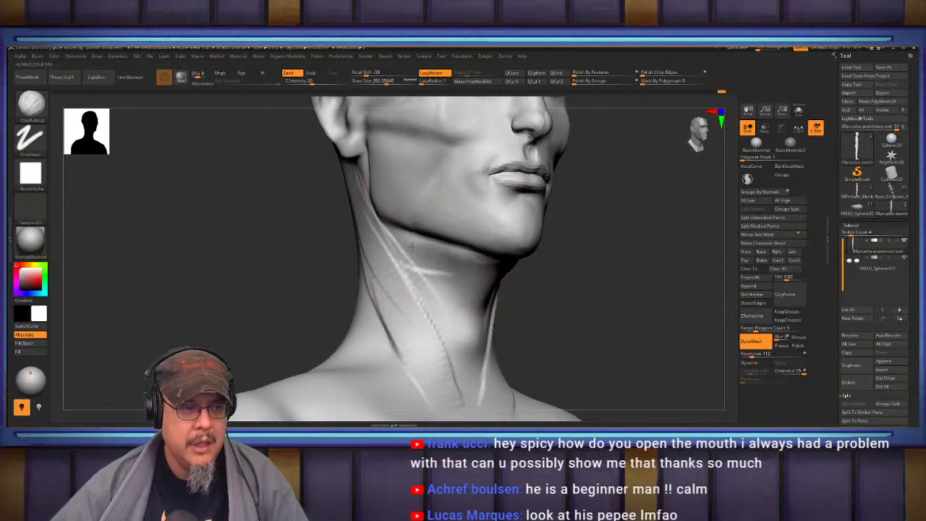
Fill the neck below the jaw with ClayBuildup and extend the sternomastoid strands down to the pit of the neck.
drag(472, 264, 495, 273)
mouse_move(428, 265)
mouse_down()
mouse_move(461, 295)
mouse_move(486, 293)
mouse_move(463, 282)
mouse_up()
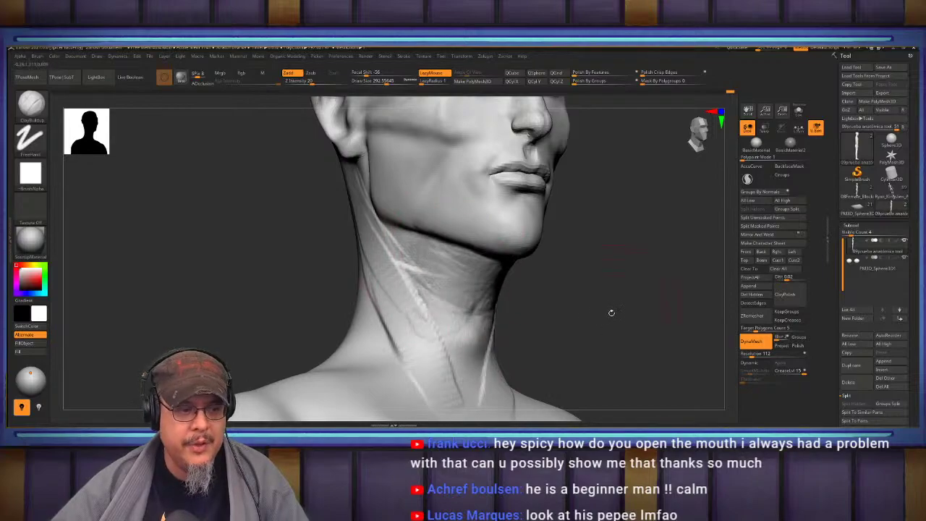
drag(612, 314, 610, 243)
drag(524, 228, 518, 242)
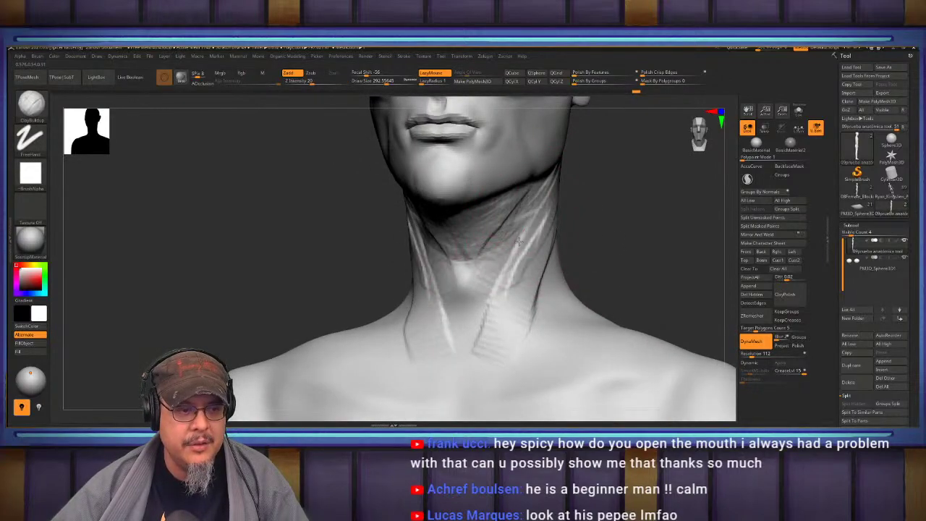
drag(479, 331, 474, 341)
drag(606, 293, 624, 287)
drag(499, 290, 459, 339)
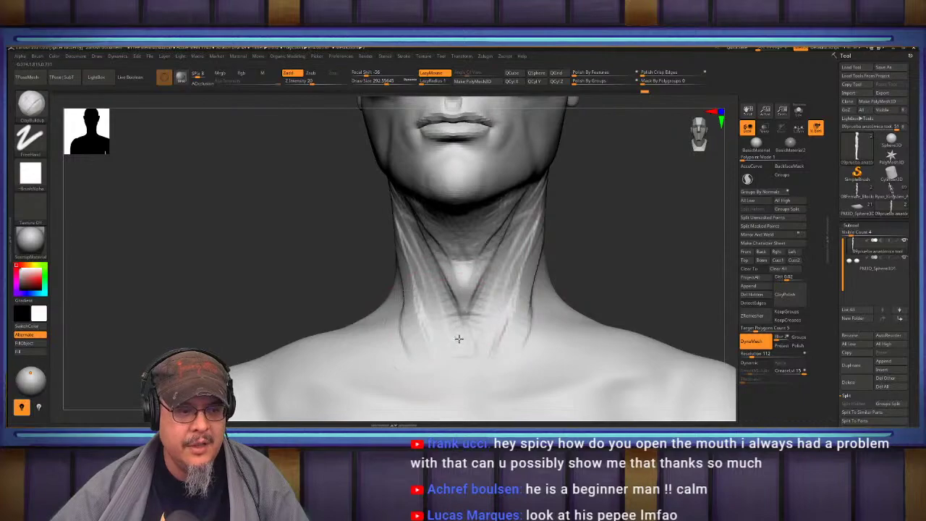
Add clay across the side and front of the throat, and smooth the neck below the jaw.
drag(573, 269, 468, 225)
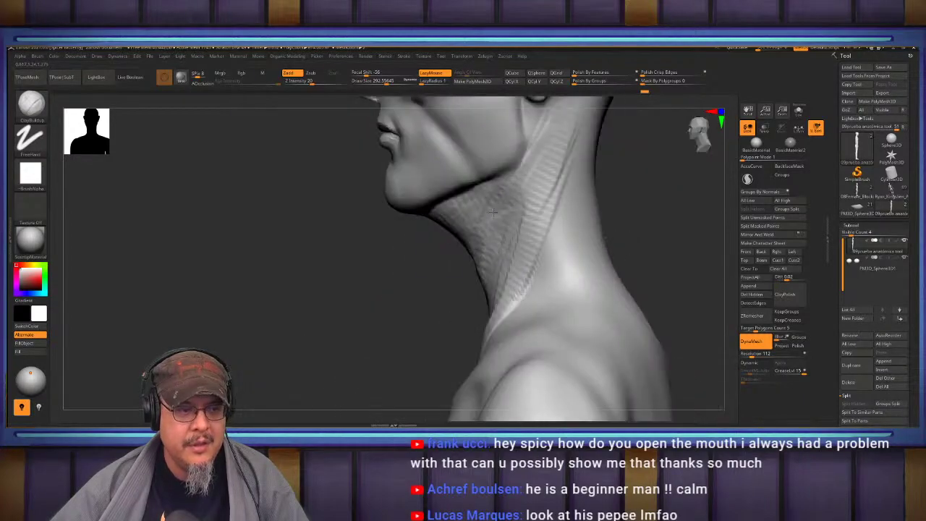
mouse_move(402, 318)
mouse_down()
mouse_move(418, 325)
mouse_move(464, 278)
mouse_up()
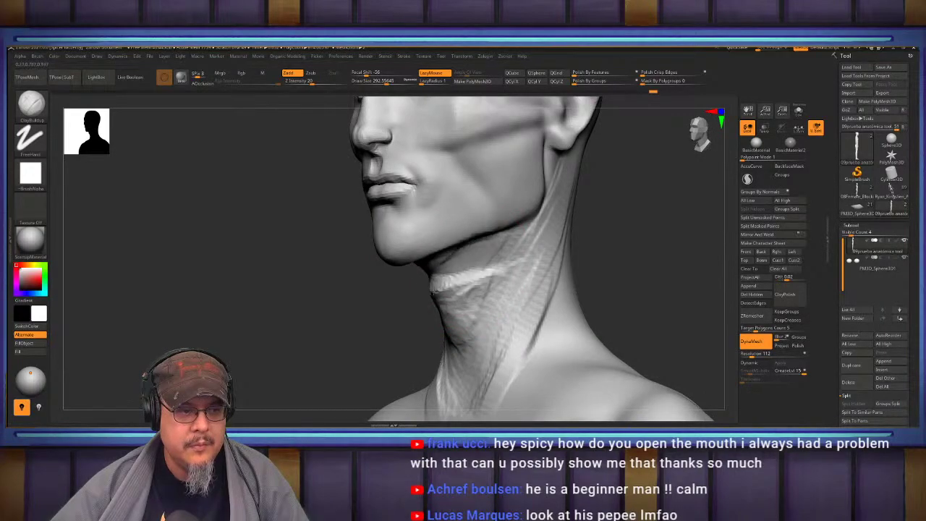
shift+drag(477, 284, 466, 286)
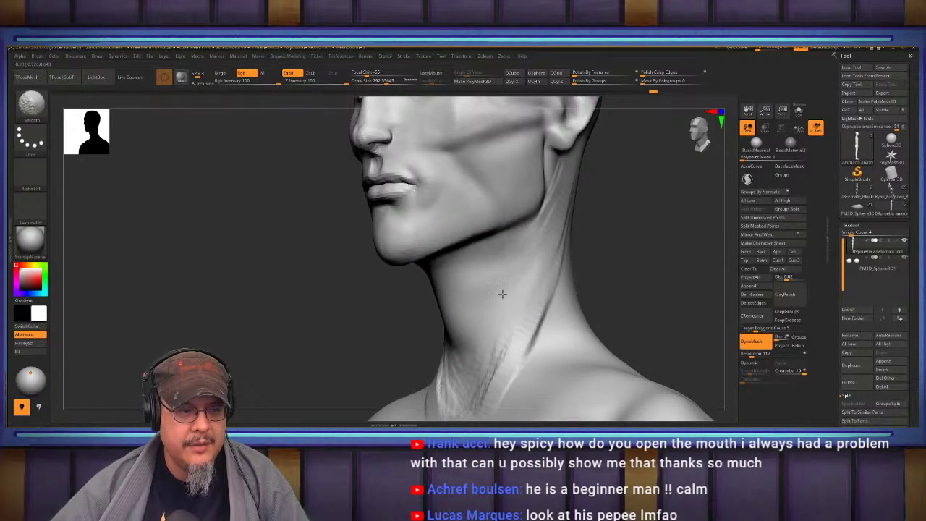
mouse_move(352, 315)
mouse_down()
mouse_move(387, 335)
mouse_move(422, 300)
mouse_up()
mouse_move(427, 254)
shift+mouse_down()
mouse_move(438, 257)
mouse_move(427, 257)
shift+mouse_up()
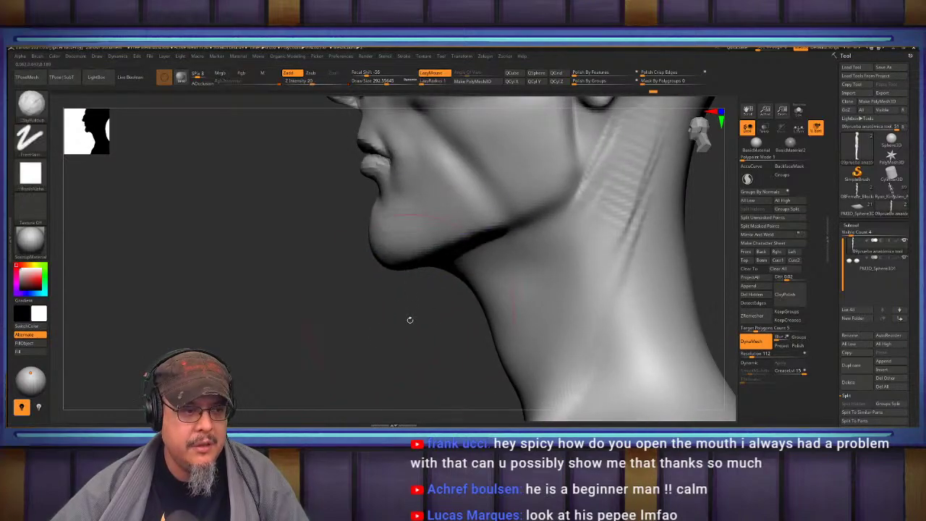
Build up the underside of the chin and jaw with ClayBuildup at a draw size of about 140.
drag(410, 319, 424, 250)
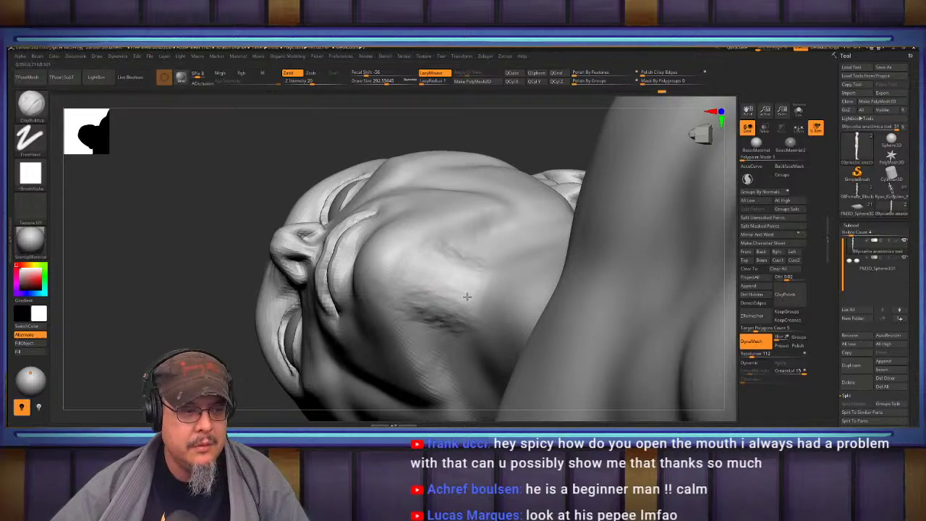
key(s)
drag(407, 292, 396, 294)
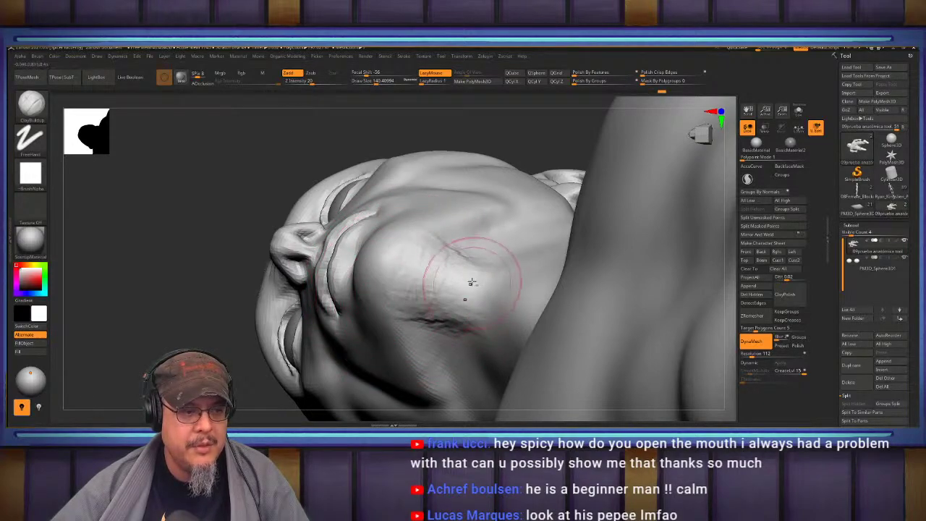
mouse_move(472, 282)
mouse_down()
mouse_move(473, 305)
mouse_move(480, 291)
mouse_up()
mouse_move(474, 242)
mouse_down()
mouse_move(459, 239)
mouse_move(553, 281)
mouse_up()
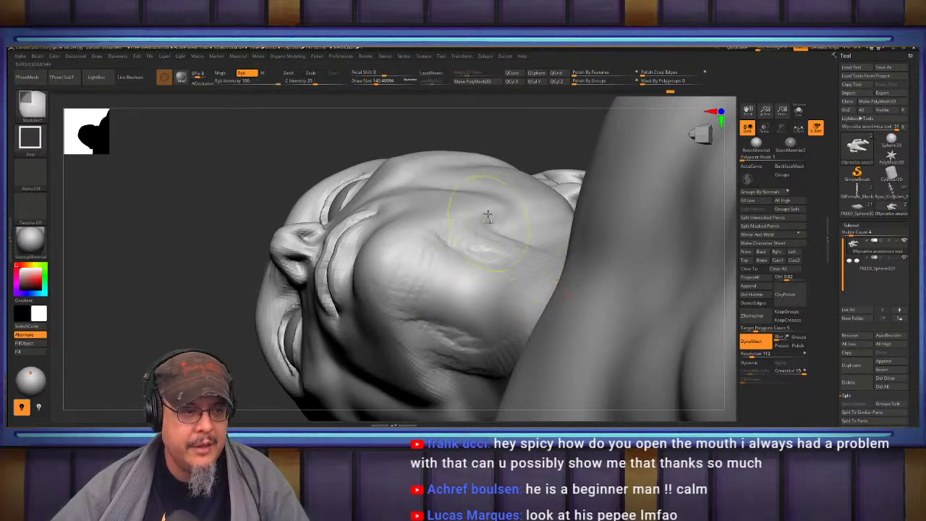
Add clay strokes from the cheeks down to the jaw edge and smooth them into the lower face.
mouse_move(488, 215)
right_down()
mouse_move(471, 270)
mouse_move(475, 221)
mouse_move(473, 267)
mouse_move(465, 182)
mouse_move(424, 207)
right_up()
mouse_move(400, 191)
mouse_down()
mouse_move(425, 279)
mouse_move(427, 255)
mouse_move(436, 326)
mouse_up()
mouse_move(433, 273)
mouse_down()
mouse_move(461, 360)
mouse_move(467, 307)
mouse_move(464, 375)
mouse_up()
mouse_move(461, 354)
alt+right_down()
mouse_move(466, 270)
mouse_move(484, 217)
alt+right_up()
drag(493, 313, 498, 352)
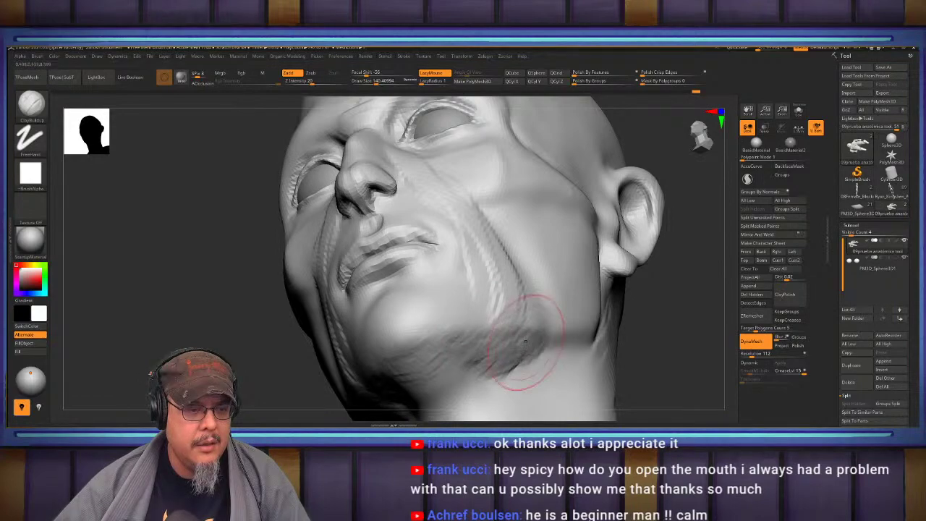
mouse_move(490, 364)
shift+mouse_down()
mouse_move(498, 352)
mouse_move(510, 359)
mouse_move(482, 233)
mouse_move(415, 176)
shift+mouse_up()
Build up the planes beside the nose and around the mouth corners, and smooth them into the cheeks.
right_drag(461, 187, 398, 275)
drag(397, 274, 398, 267)
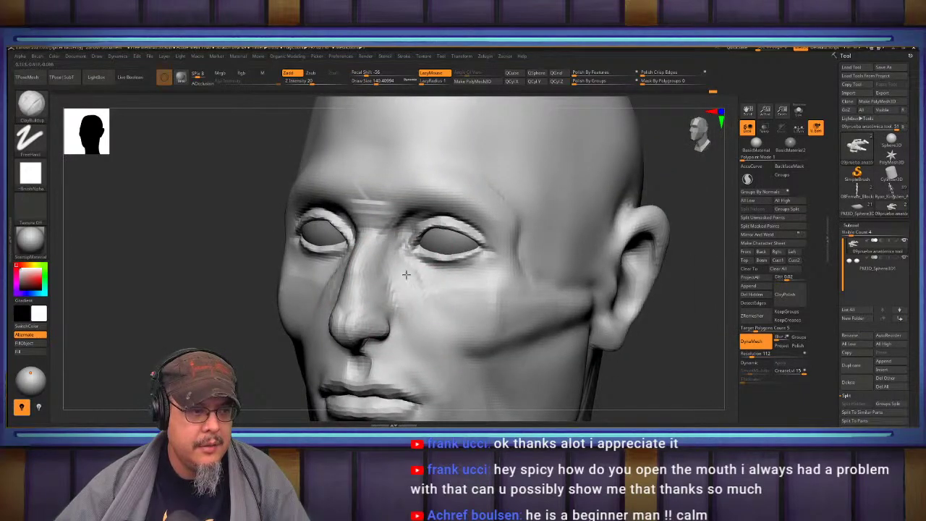
drag(456, 413, 438, 268)
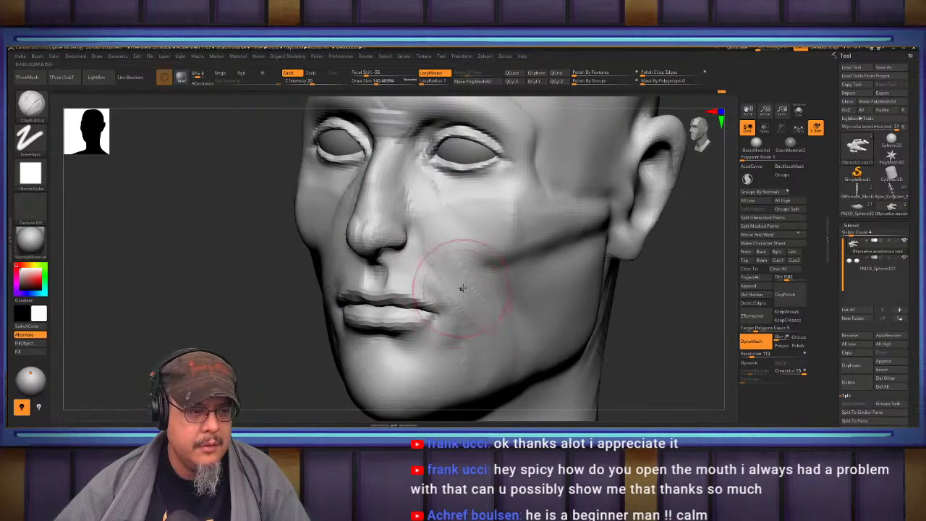
shift+drag(470, 370, 487, 352)
Fill out the side of the head with ClayBuildup at draw size about 293, and smooth the cheeks and jaw.
mouse_move(471, 369)
right_down()
mouse_move(456, 292)
mouse_move(435, 308)
mouse_move(524, 217)
right_up()
key(s)
drag(508, 205, 542, 182)
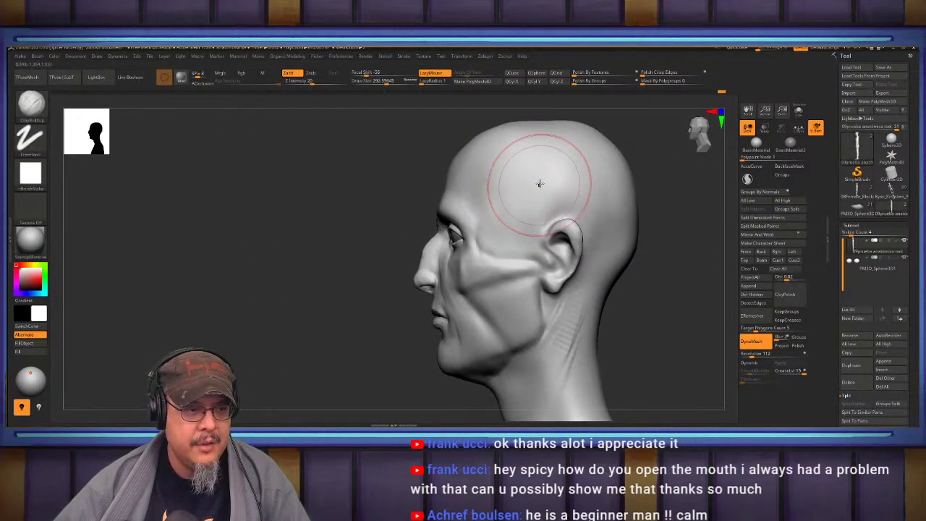
shift+drag(499, 228, 511, 318)
right_drag(532, 388, 724, 327)
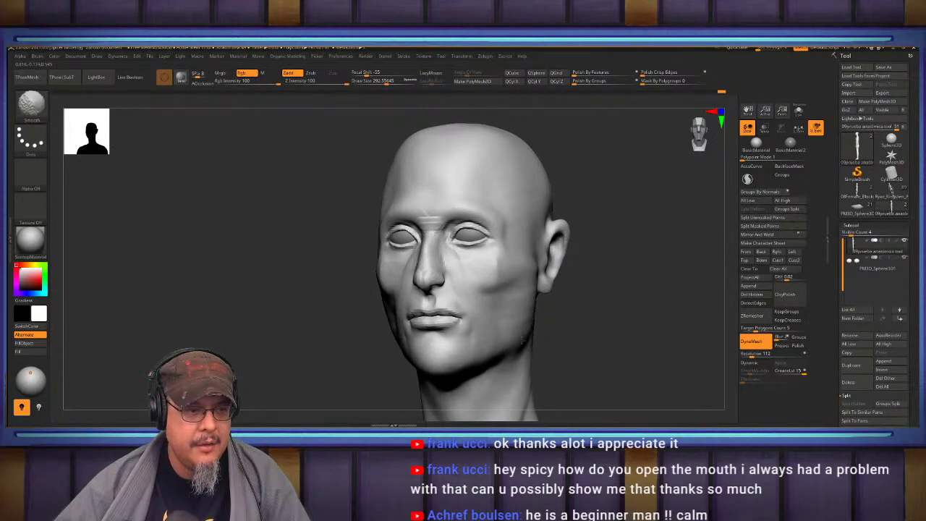
shift+drag(511, 379, 616, 322)
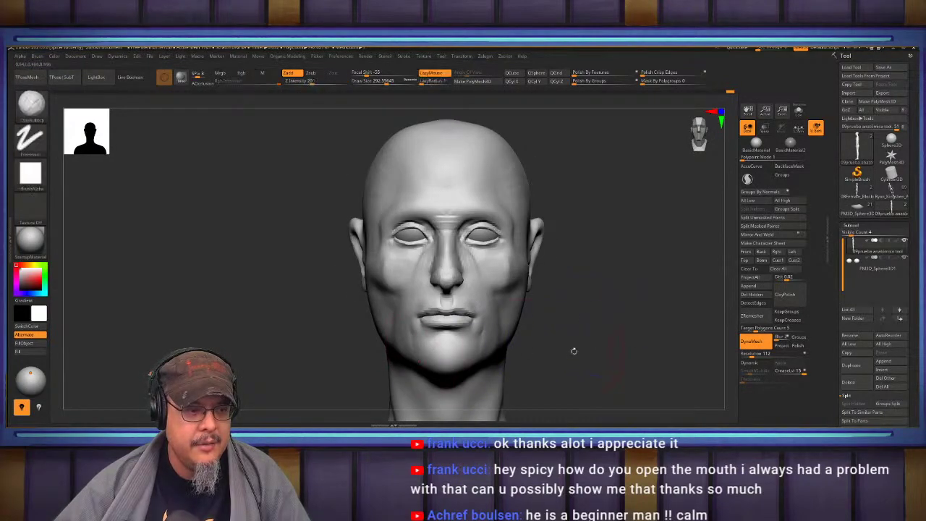
Reshape the chin contour from the front with the Move brush, reducing the draw size to about 149 and finally about 90.
mouse_move(575, 351)
alt+mouse_down()
mouse_move(639, 302)
mouse_move(639, 326)
alt+mouse_up()
key(b)
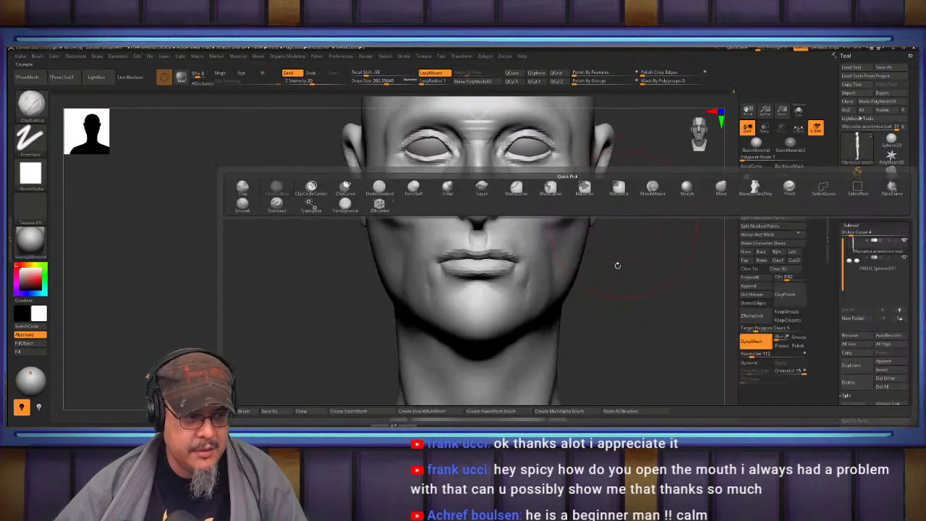
key(m)
key(v)
key(s)
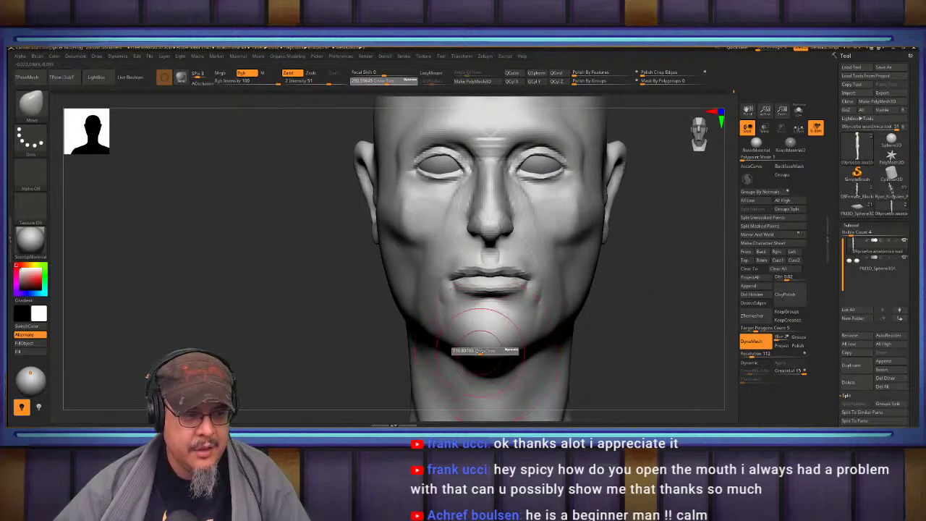
drag(481, 351, 470, 350)
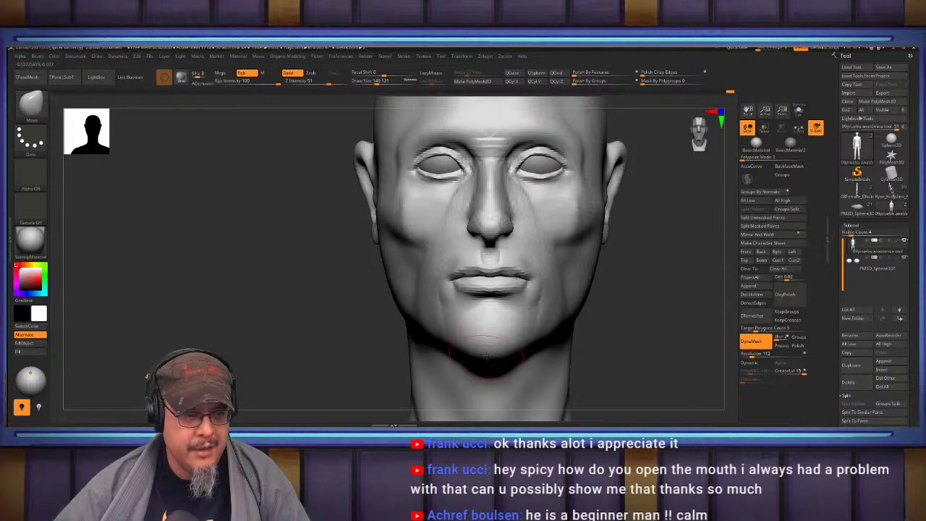
key(s)
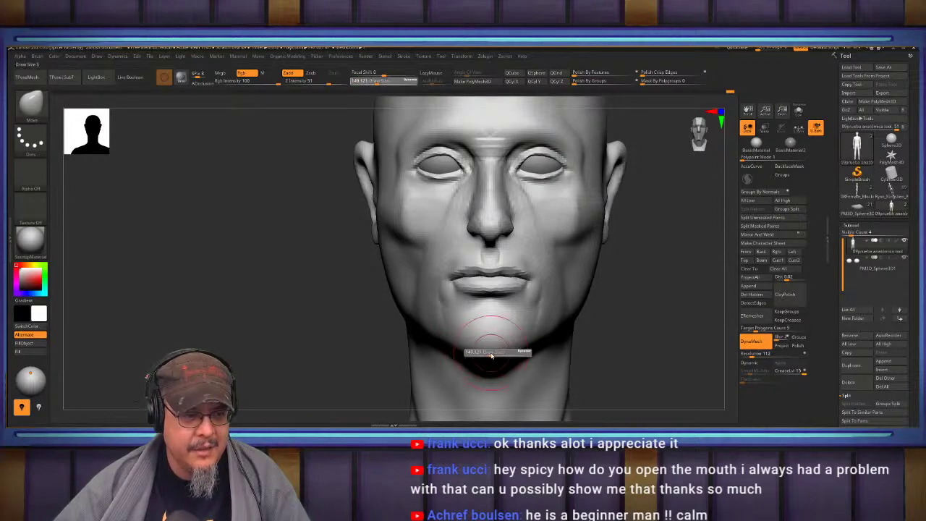
drag(489, 353, 486, 353)
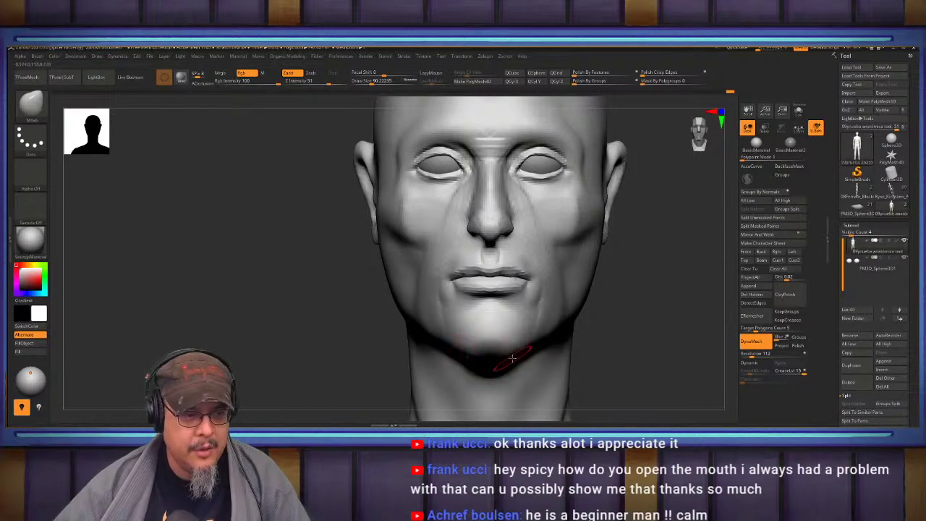
Adjust the jaw in profile with the Move brush at draw size about 358, and smooth the jaw and side of the neck.
mouse_move(659, 264)
mouse_down()
mouse_move(653, 321)
mouse_move(666, 286)
mouse_move(589, 296)
mouse_move(608, 236)
mouse_move(620, 348)
mouse_move(639, 258)
mouse_move(626, 333)
mouse_move(636, 312)
mouse_up()
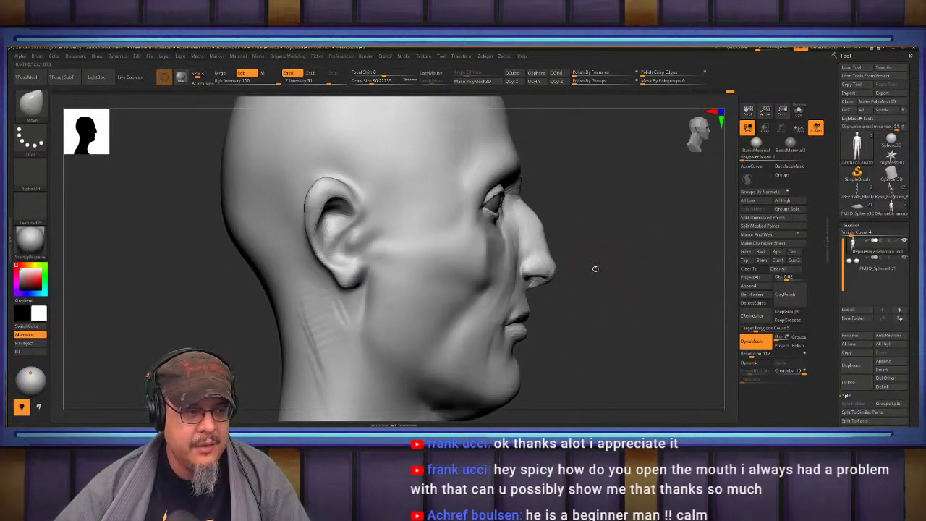
key(b)
key(m)
key(v)
key(s)
drag(374, 343, 397, 345)
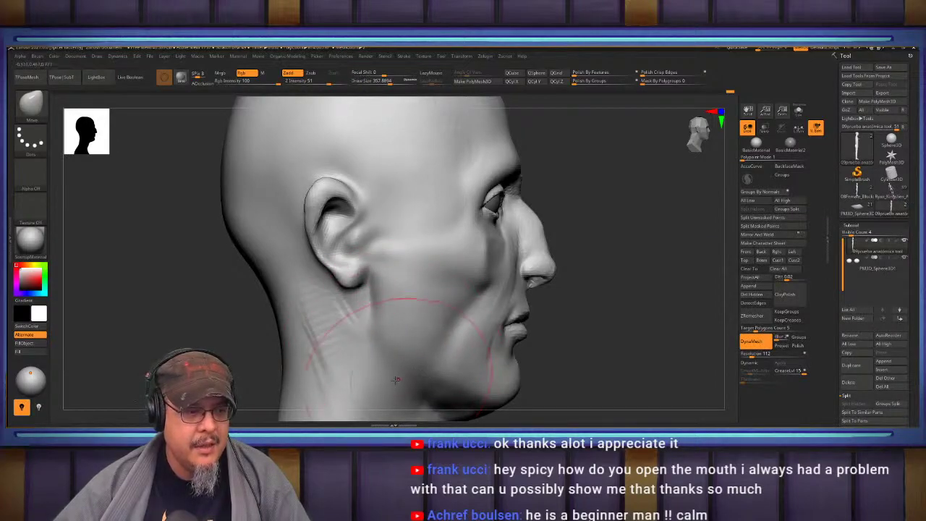
shift+drag(396, 379, 305, 346)
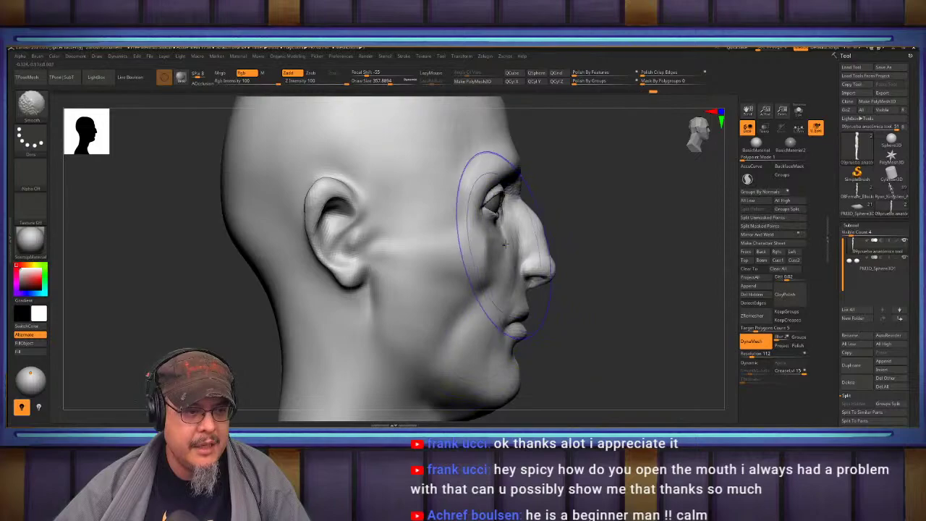
Take a canvas snapshot of the head and compare it with the earliest version in the undo history.
mouse_move(670, 254)
alt+mouse_down()
mouse_move(536, 297)
mouse_move(505, 291)
alt+mouse_up()
alt+drag(544, 321, 648, 293)
key(shift+s)
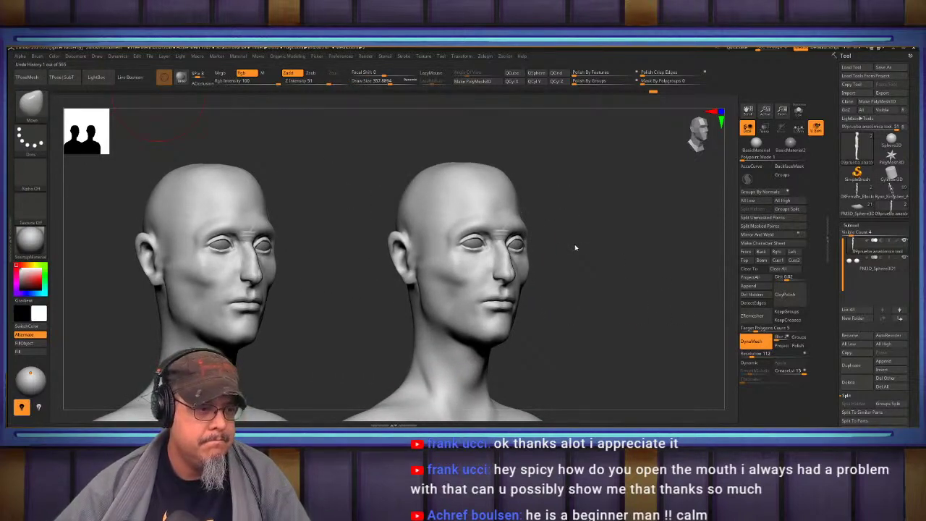
drag(571, 246, 570, 243)
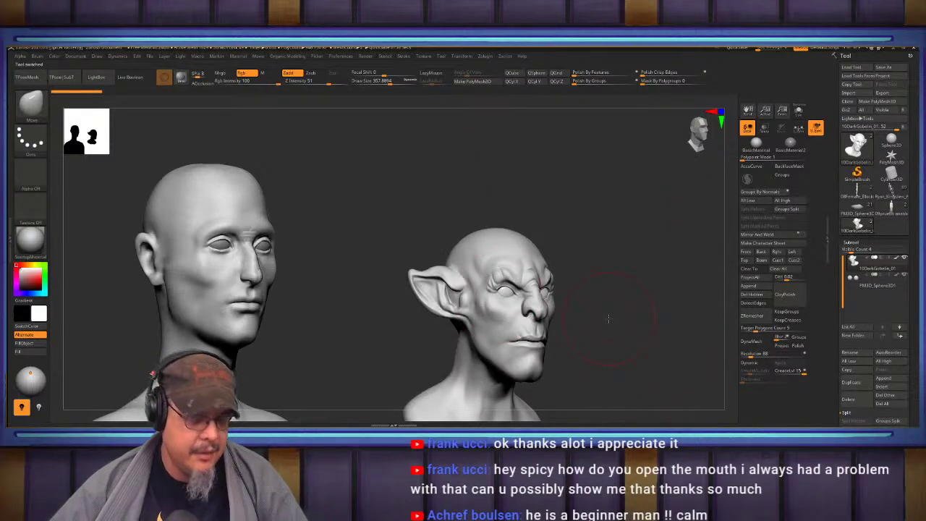
Clear the leftover snapshot from the canvas and check the DarkGobelin_01.ztl post in the Discord critique channel.
key(ctrl+n)
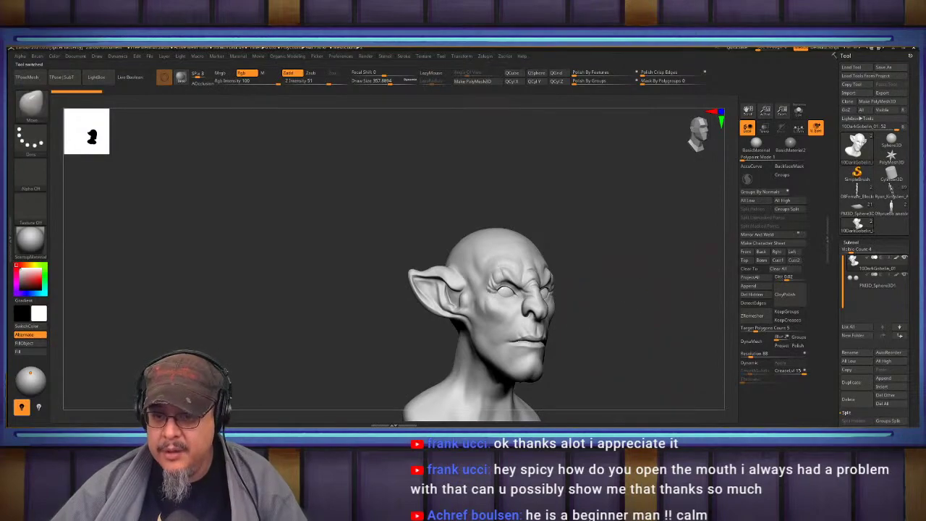
key(alt+Tab)
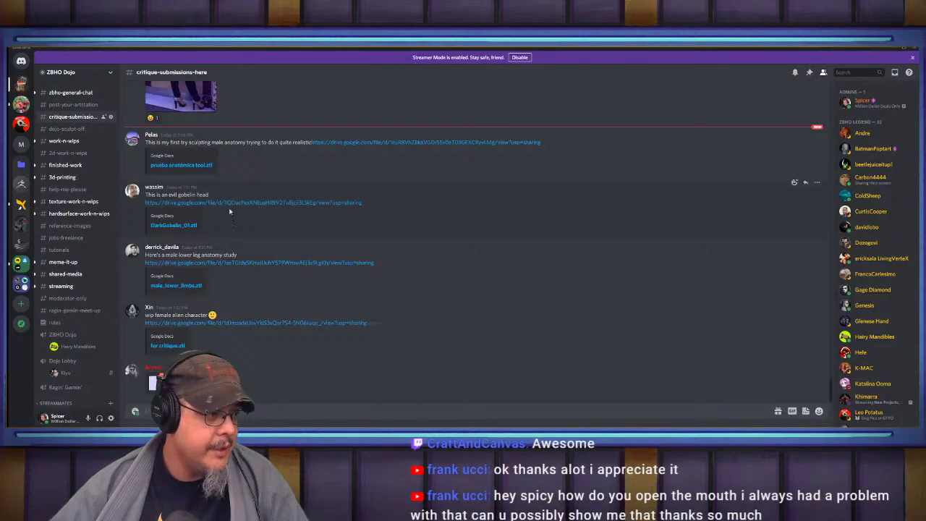
key(alt+Tab)
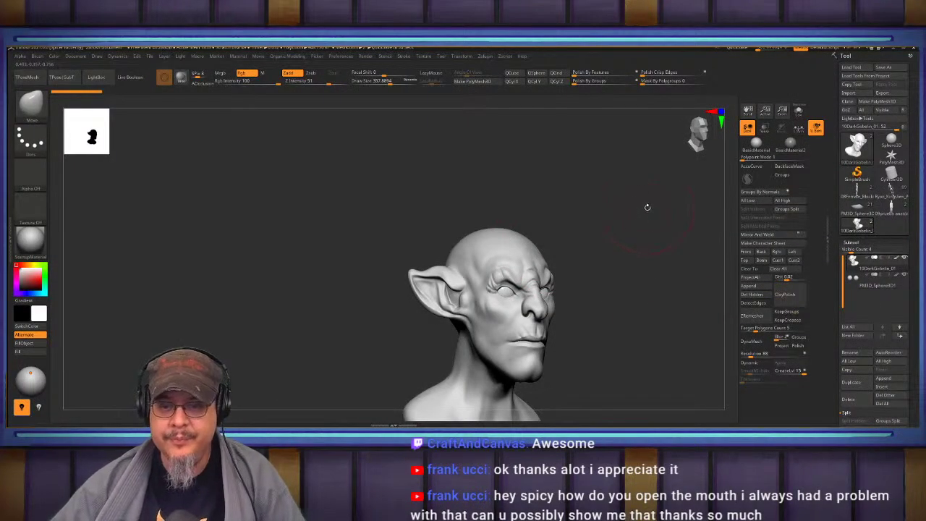
Pull the goblin's lower eyelid down from the eyeball with the Move brush at draw size about 177.
shift+drag(647, 207, 680, 292)
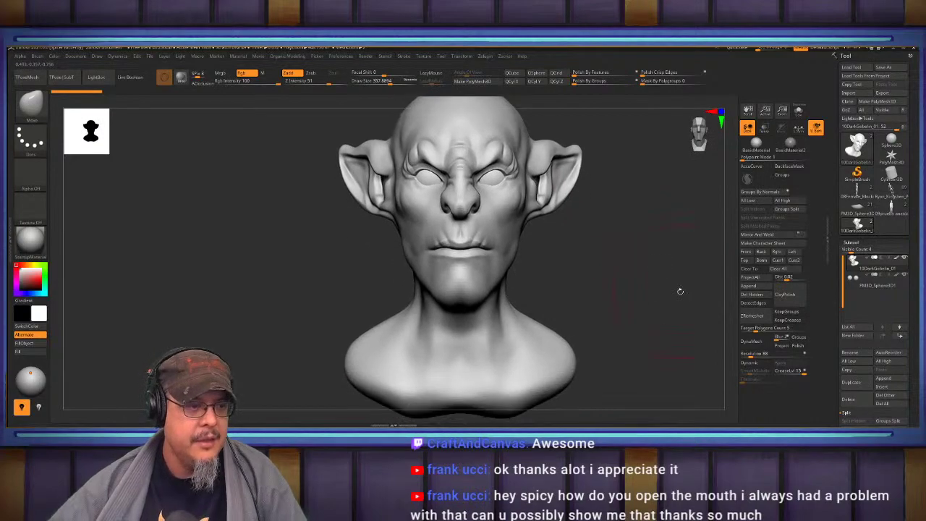
mouse_move(620, 293)
mouse_down()
mouse_move(604, 286)
mouse_move(579, 311)
mouse_move(517, 272)
mouse_move(574, 247)
mouse_up()
mouse_move(575, 247)
ctrl+right_down()
mouse_move(565, 278)
mouse_move(528, 268)
mouse_move(459, 290)
ctrl+right_up()
key(b)
key(d)
key(s)
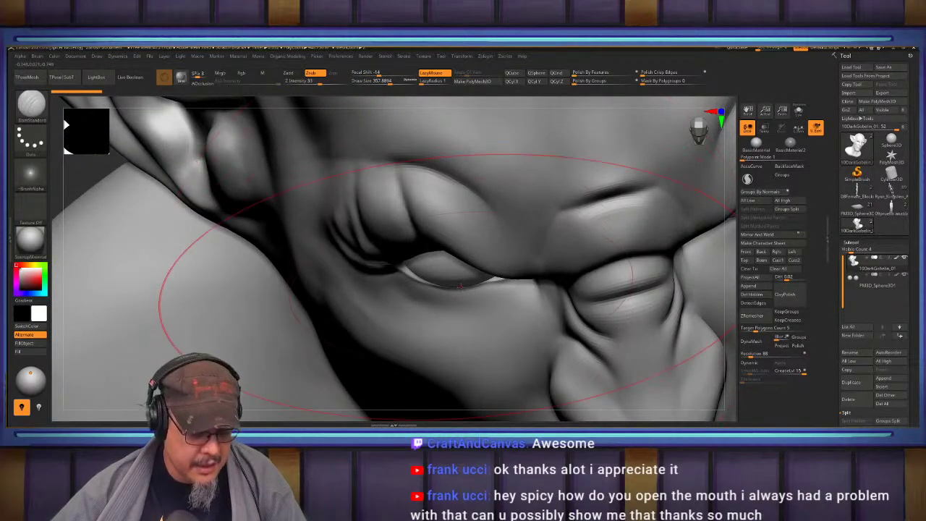
key(b)
key(m)
key(v)
key(s)
drag(458, 291, 437, 290)
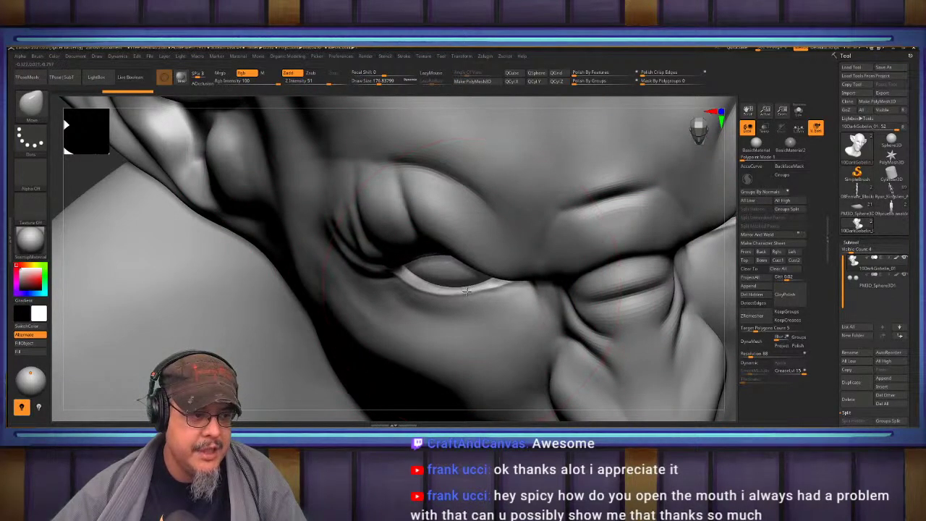
Drop to a lower subdivision level and reshape the upper eyelid from below with the Move brush, reducing the draw size to about 62.
key(shift+d)
key(shift+d)
key(shift+d)
mouse_move(467, 291)
right_down()
mouse_move(456, 217)
mouse_move(448, 256)
right_up()
drag(449, 257, 443, 248)
right_drag(443, 247, 412, 243)
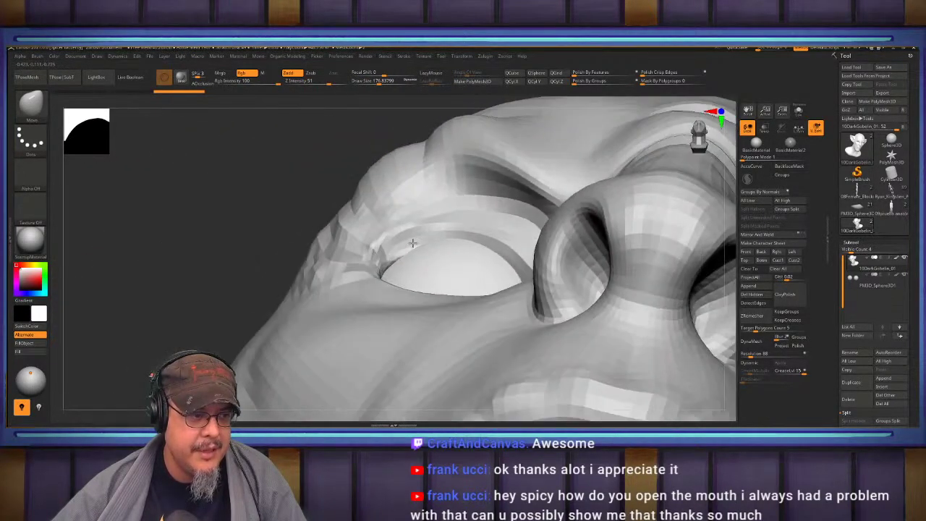
key(s)
mouse_move(390, 259)
mouse_down()
mouse_move(380, 258)
mouse_move(399, 257)
mouse_up()
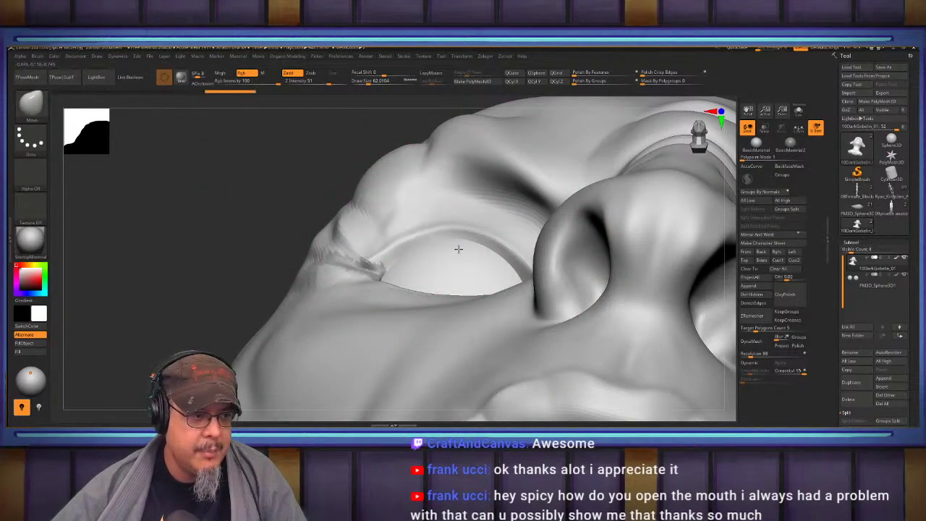
right_drag(459, 251, 473, 280)
mouse_move(536, 275)
right_down()
mouse_move(529, 322)
mouse_move(533, 300)
mouse_move(557, 292)
mouse_move(507, 319)
right_up()
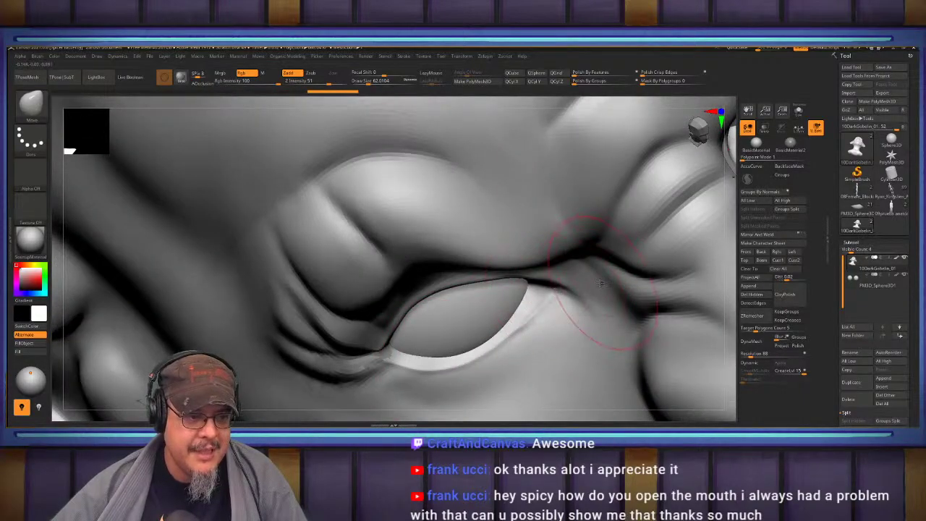
Carve a crease below the inner eye corner with the DamStandard brush at draw size about 62.
mouse_move(589, 265)
right_down()
mouse_move(615, 250)
mouse_move(624, 225)
mouse_move(555, 236)
right_up()
key(b)
key(d)
key(s)
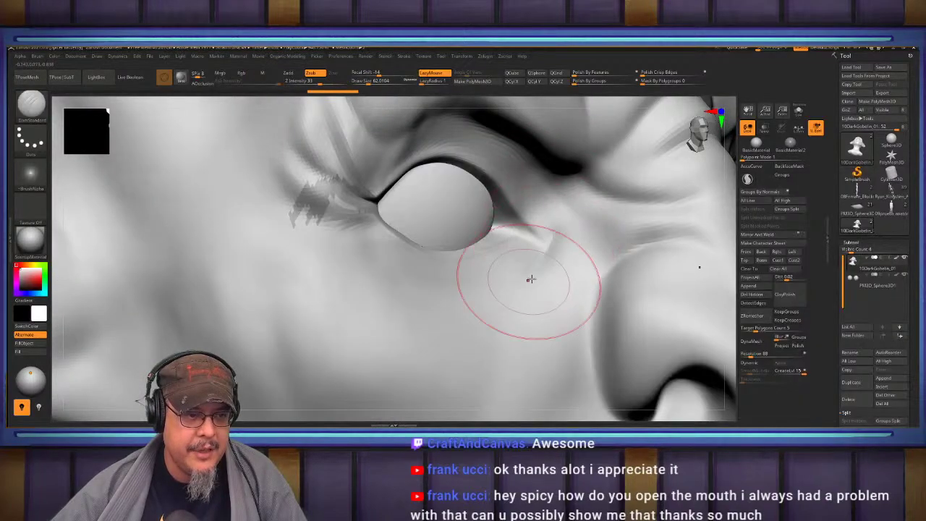
drag(529, 279, 551, 236)
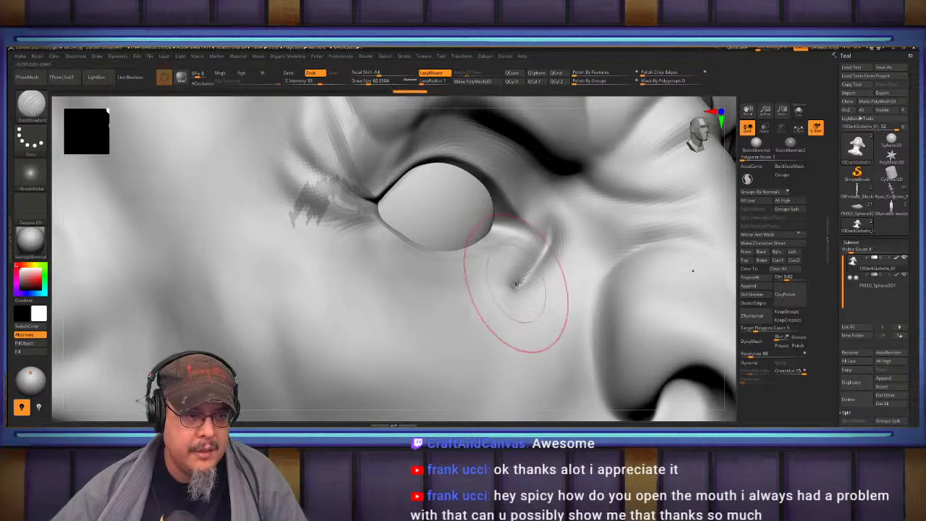
Extend the inner-corner crease outward under the eye with DamStandard, reducing the draw size to 28.75, and smooth its outer end.
right_drag(514, 269, 502, 293)
mouse_move(512, 285)
mouse_down()
mouse_move(433, 316)
mouse_move(500, 295)
mouse_move(488, 293)
mouse_up()
key(s)
right_drag(512, 274, 537, 270)
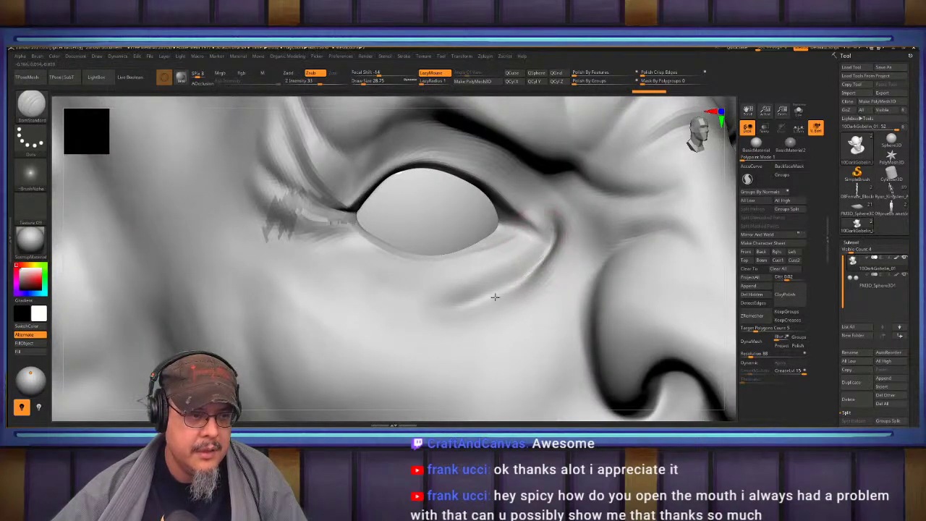
shift+drag(437, 321, 428, 311)
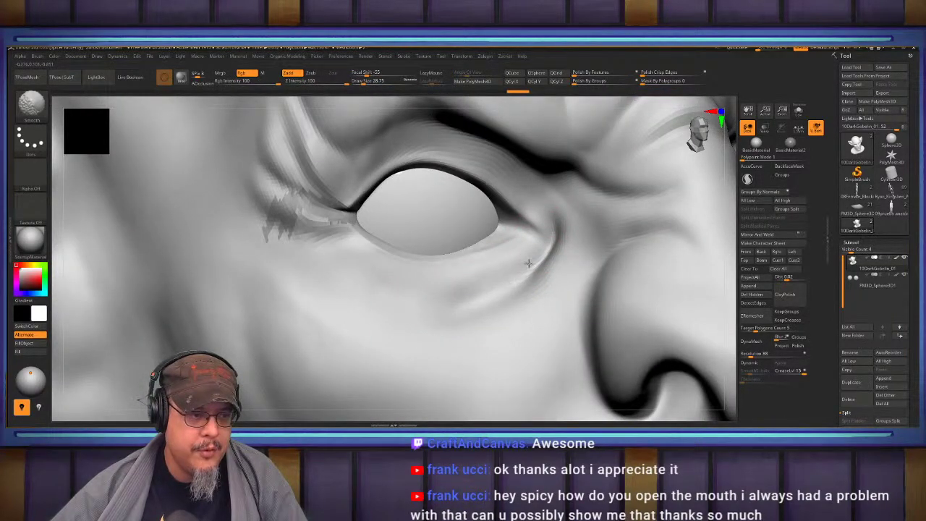
Carve the lower eyelid crease from the inner to the outer corner with DamStandard at draw size 28.75.
right_drag(501, 254, 540, 271)
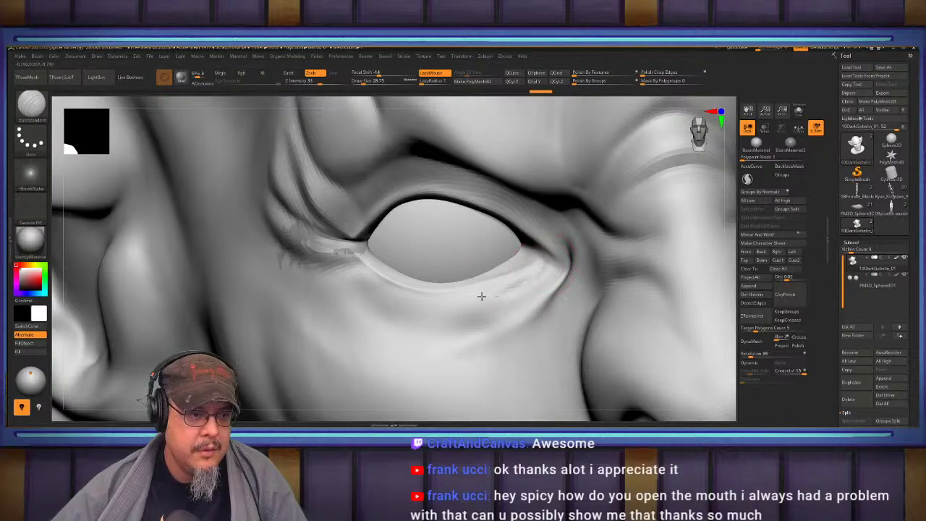
mouse_move(437, 319)
mouse_down()
mouse_move(344, 256)
mouse_move(466, 318)
mouse_move(499, 303)
mouse_up()
mouse_move(376, 299)
mouse_down()
mouse_move(516, 309)
mouse_move(534, 284)
mouse_up()
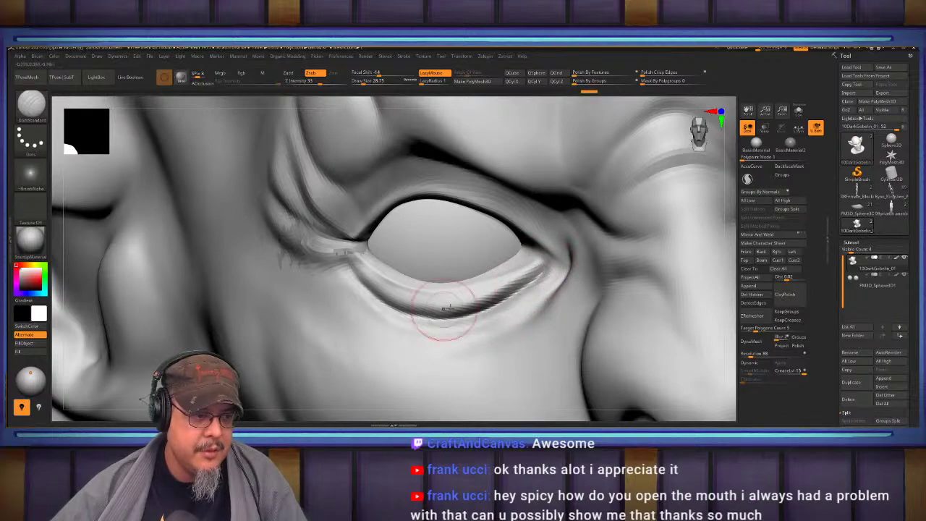
mouse_move(447, 309)
mouse_down()
mouse_move(364, 279)
mouse_move(418, 322)
mouse_move(499, 310)
mouse_move(544, 273)
mouse_move(390, 312)
mouse_move(406, 275)
mouse_up()
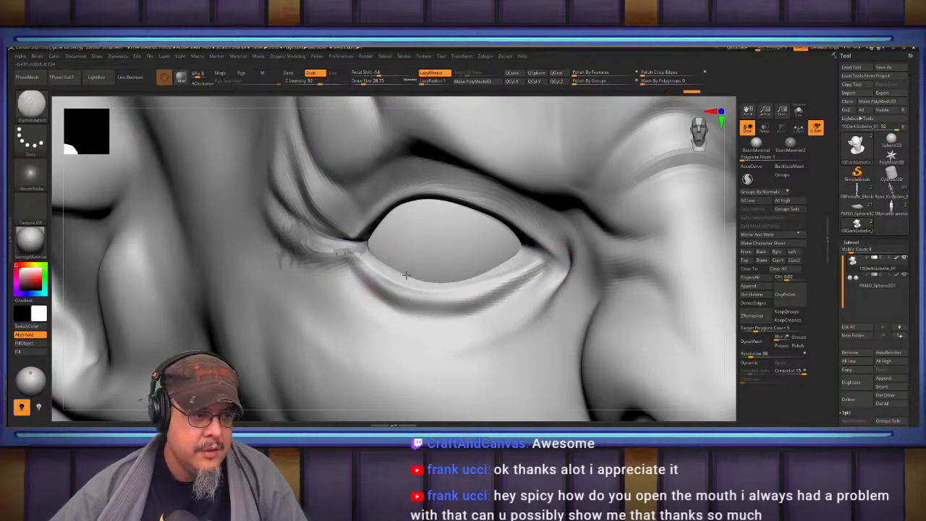
Carve the fold above the upper eyelid with DamStandard at draw size 28.75, and smooth it toward the inner corner.
right_drag(406, 275, 471, 284)
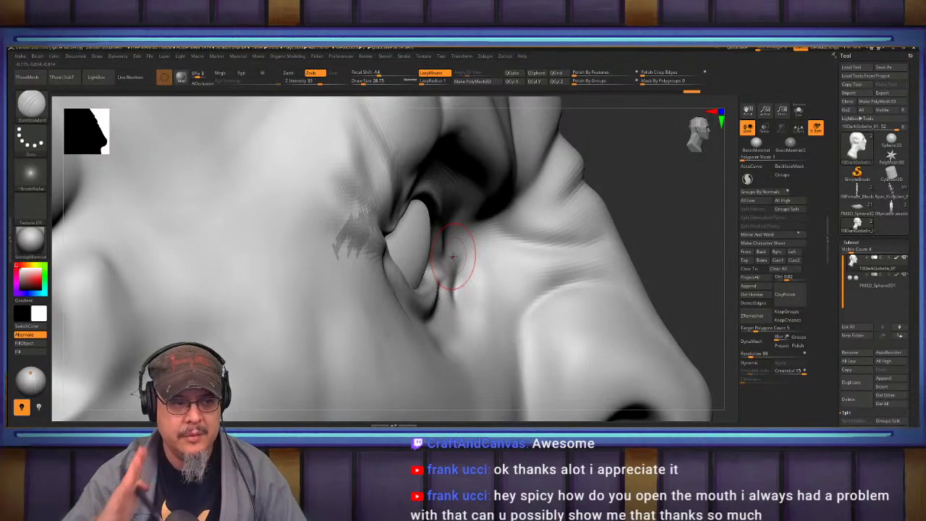
mouse_move(668, 242)
shift+right_down()
mouse_move(612, 232)
mouse_move(496, 258)
mouse_move(527, 251)
mouse_move(571, 172)
shift+right_up()
key(b)
key(d)
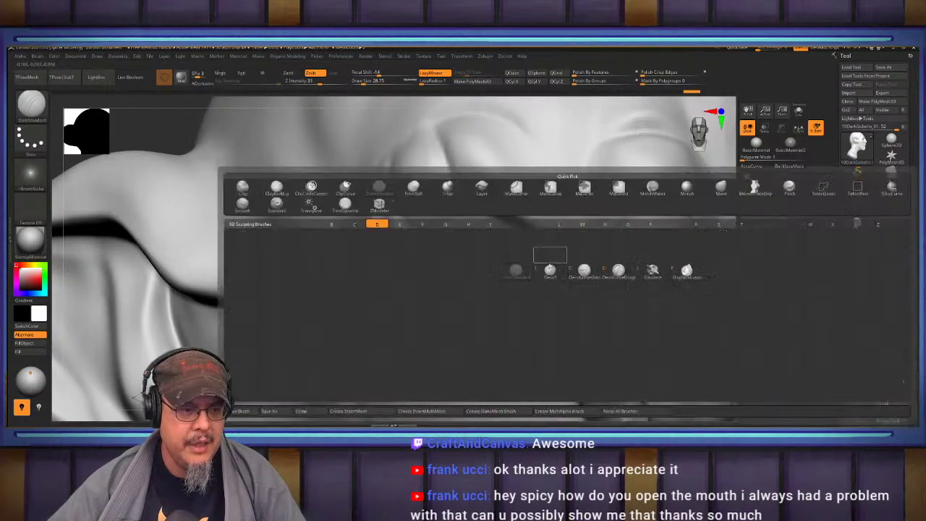
key(s)
right_drag(523, 275, 553, 280)
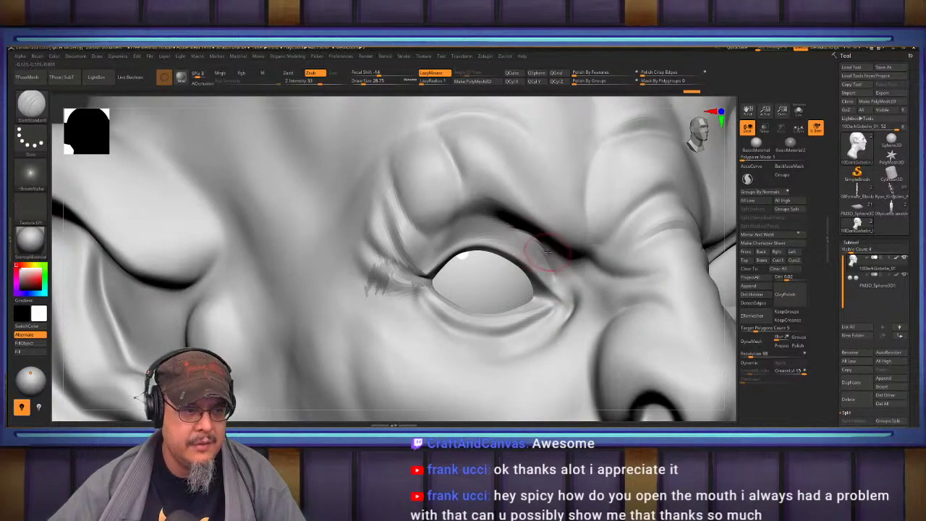
key(shift+f)
key(shift+f)
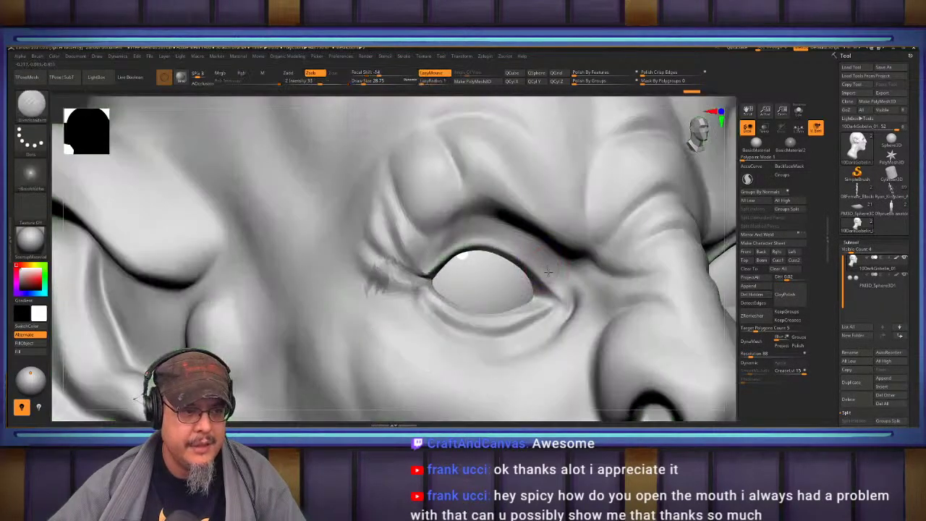
mouse_move(536, 242)
mouse_down()
mouse_move(482, 226)
mouse_move(434, 246)
mouse_move(445, 239)
mouse_up()
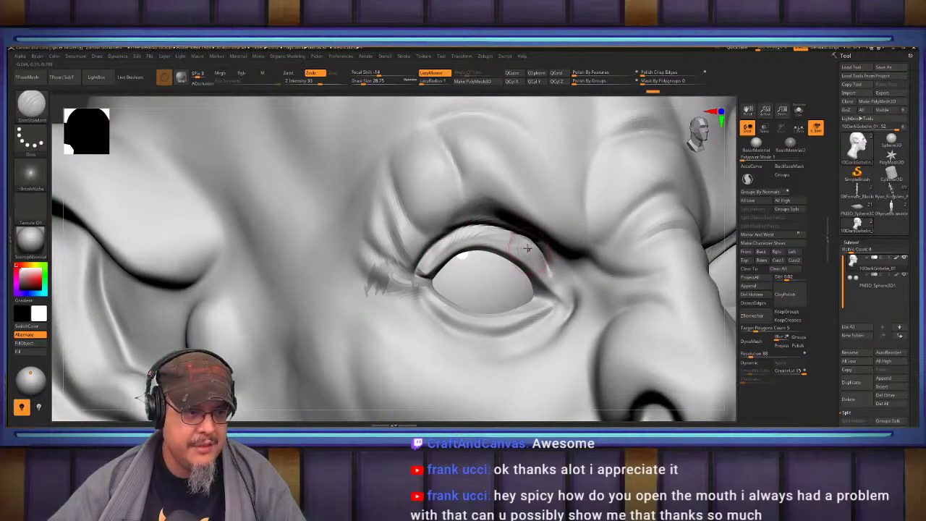
key(shift)
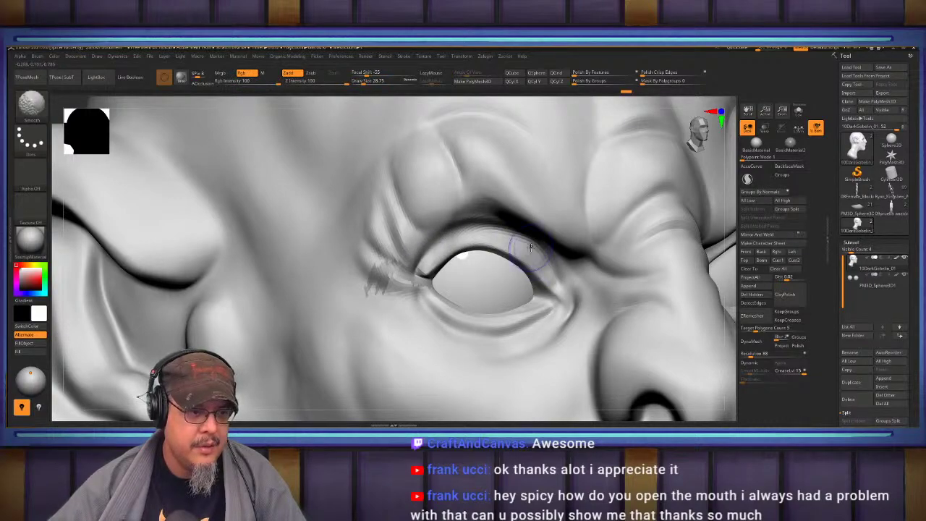
shift+drag(531, 248, 539, 249)
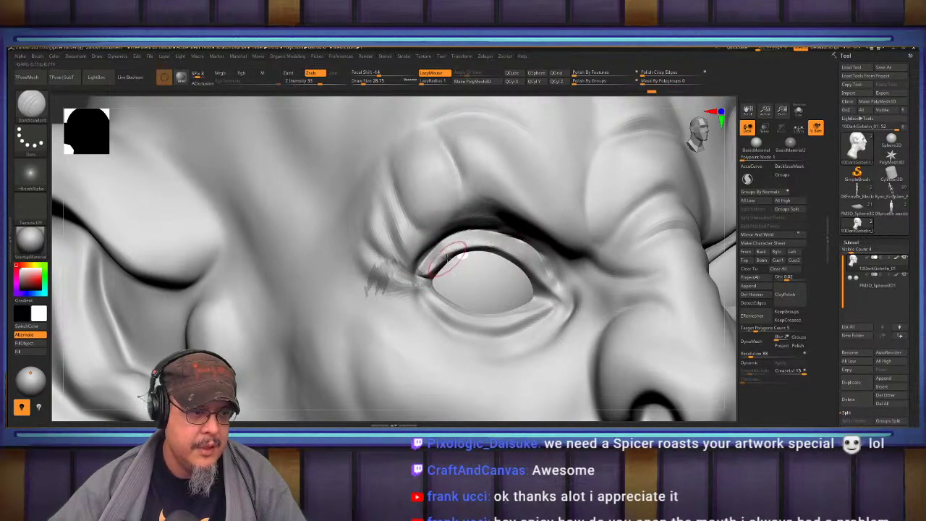
key(shift)
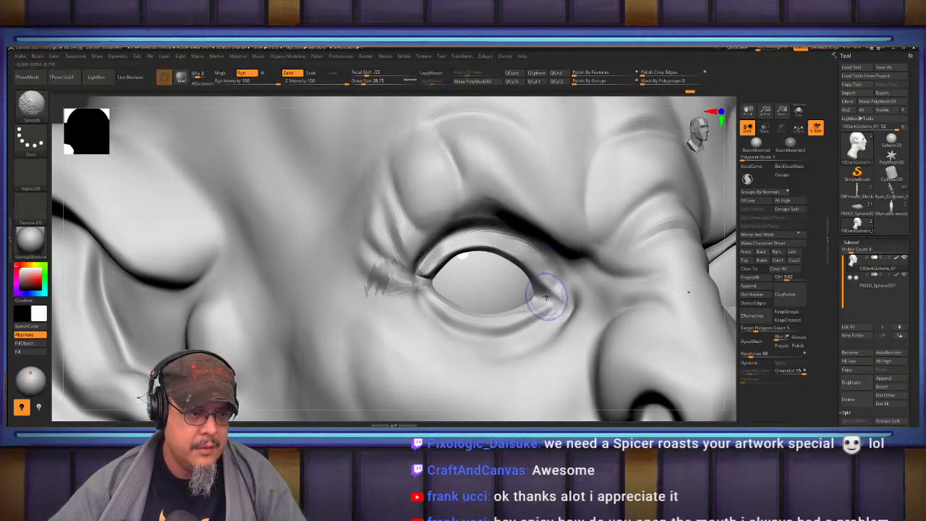
Reshape the upper eyelid edge and outer eye corner with the Move brush at draw size about 39, smoothing the outer lid.
mouse_move(547, 297)
right_down()
mouse_move(517, 238)
mouse_move(539, 254)
mouse_move(489, 265)
mouse_move(484, 250)
mouse_move(517, 252)
mouse_move(503, 261)
mouse_move(534, 238)
mouse_move(553, 244)
mouse_move(513, 232)
mouse_move(560, 271)
right_up()
key(b)
key(m)
key(v)
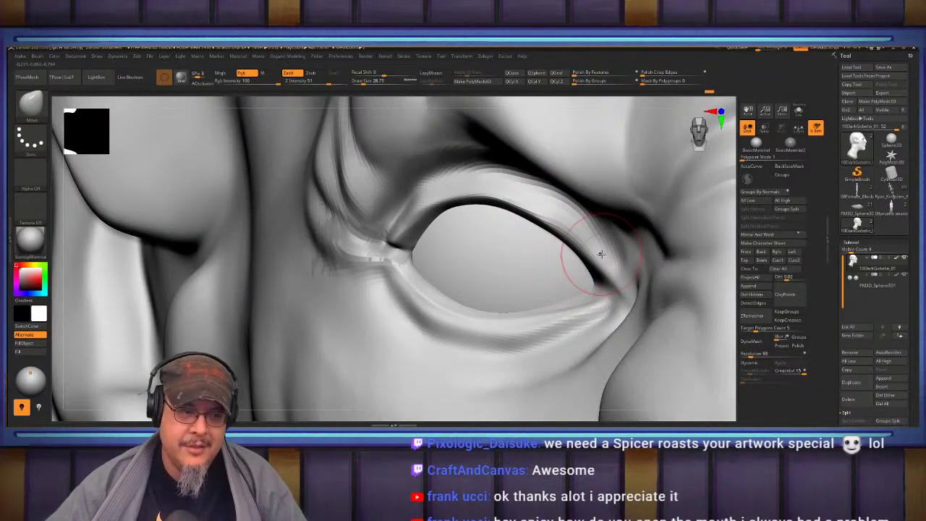
mouse_move(602, 255)
mouse_down()
mouse_move(533, 244)
mouse_move(554, 241)
mouse_up()
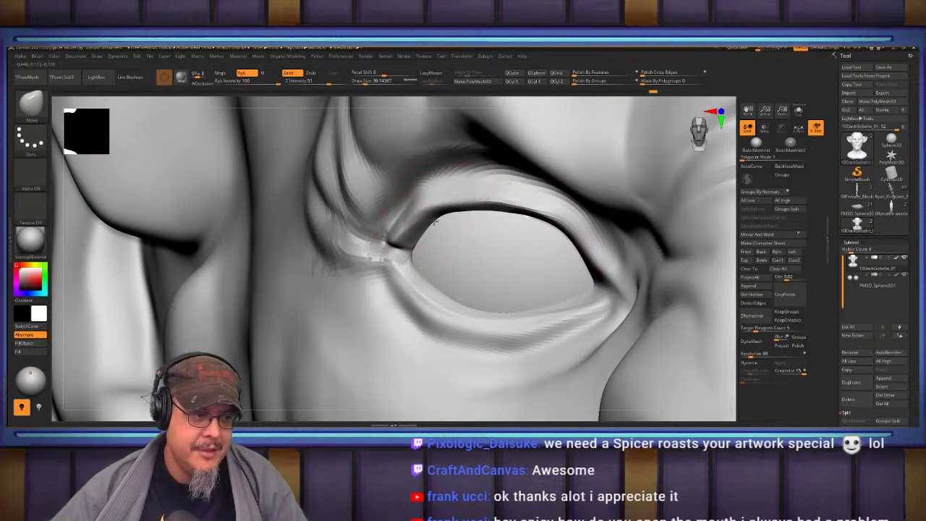
drag(396, 246, 399, 255)
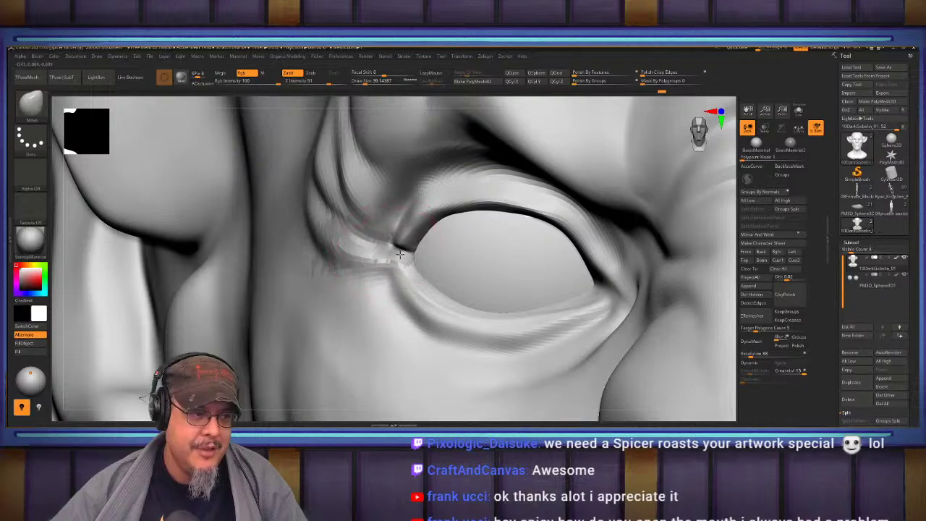
shift+drag(418, 192, 414, 216)
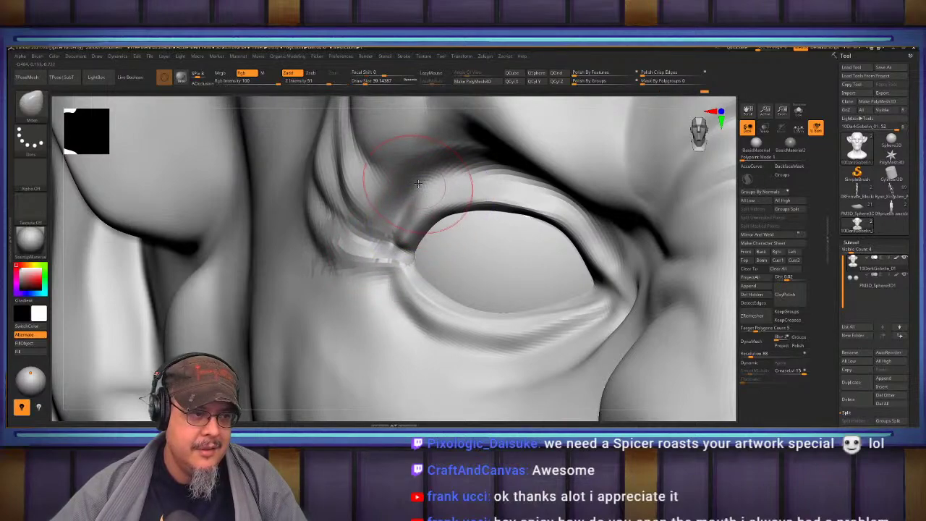
drag(438, 176, 445, 177)
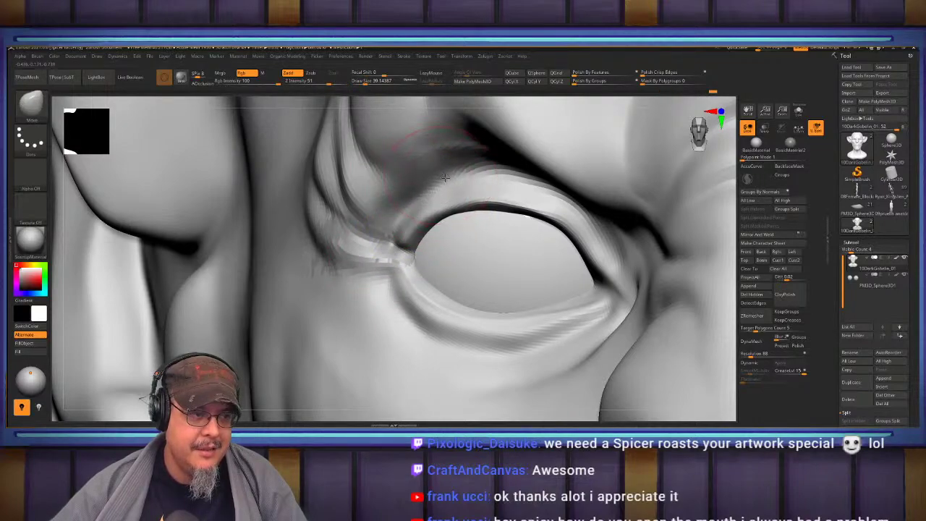
Refine the outer eye corner and adjacent upper lid edge with the Move brush at draw size about 31.
key(s)
drag(425, 253, 408, 252)
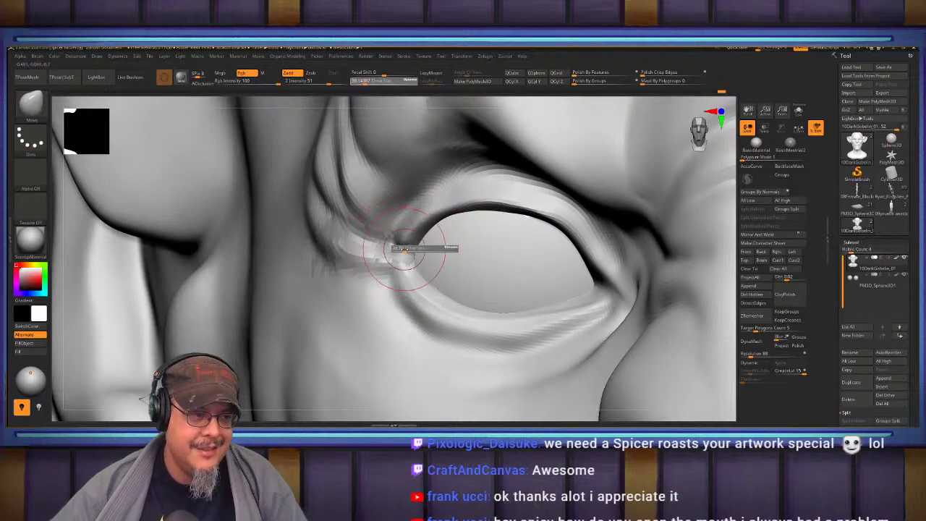
drag(453, 223, 452, 214)
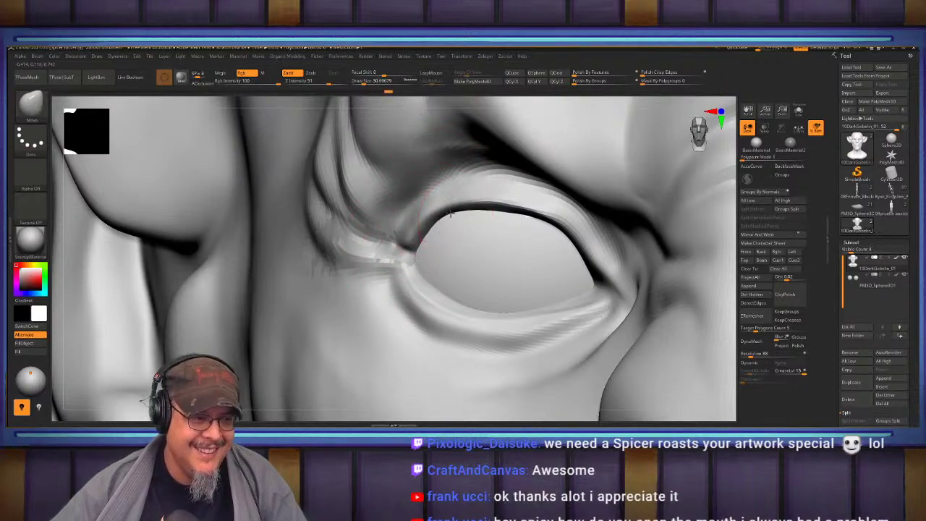
Shape the tear duct area and inner half of the lower eyelid with the Move brush.
alt+right_drag(555, 248, 381, 253)
mouse_move(434, 265)
right_down()
mouse_move(470, 259)
mouse_move(489, 297)
mouse_move(485, 258)
right_up()
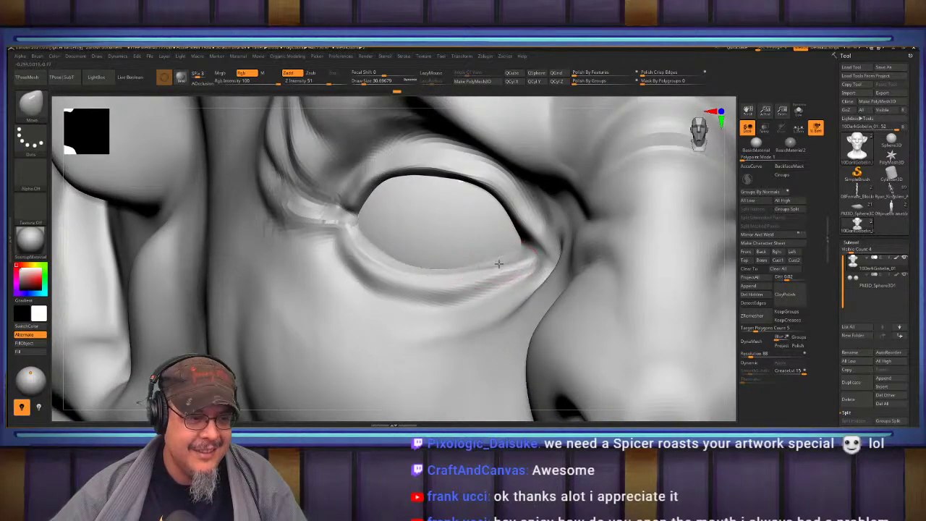
drag(524, 251, 492, 256)
mouse_move(448, 281)
mouse_down()
mouse_move(448, 273)
mouse_move(463, 275)
mouse_move(477, 286)
mouse_up()
drag(513, 255, 515, 261)
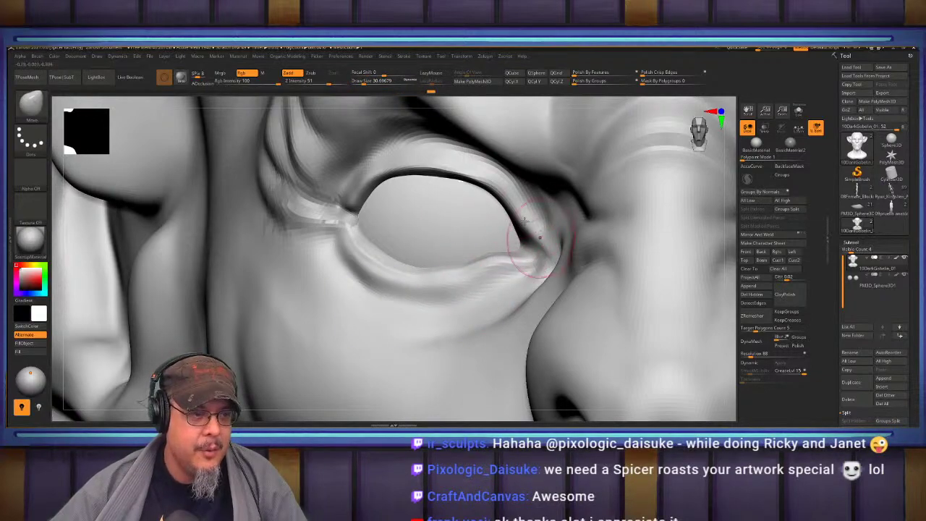
Adjust the outer eye corner and lower lid rim with the Move brush at draw size about 46, and smooth the lower lid.
mouse_move(488, 197)
right_down()
mouse_move(465, 198)
mouse_move(501, 209)
right_up()
key(s)
drag(376, 237, 377, 209)
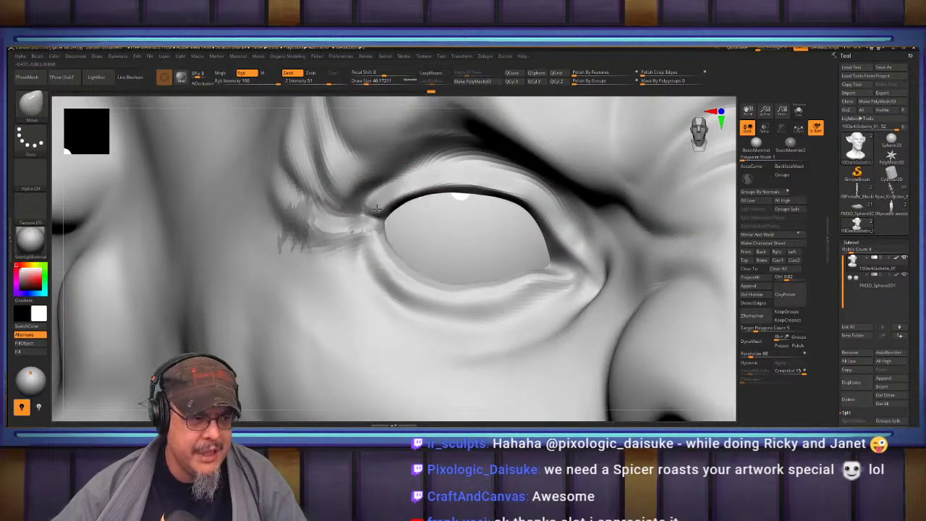
drag(395, 265, 403, 272)
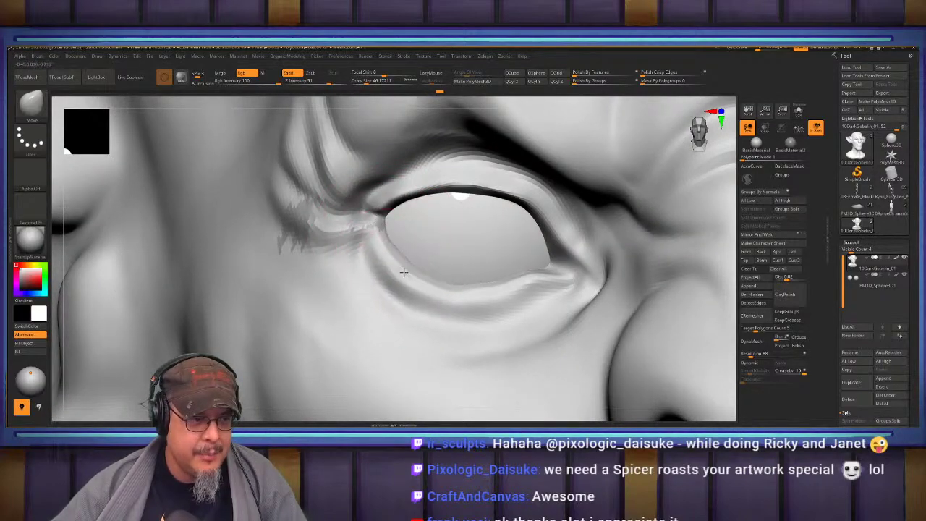
mouse_move(471, 284)
mouse_down()
mouse_move(458, 291)
mouse_move(402, 268)
mouse_up()
shift+drag(402, 268, 504, 288)
mouse_move(423, 244)
right_down()
mouse_move(413, 230)
mouse_move(460, 234)
right_up()
Build up the area below the lower eyelid with the ClayBuildup brush at draw size about 46, and smooth the strokes.
key(f)
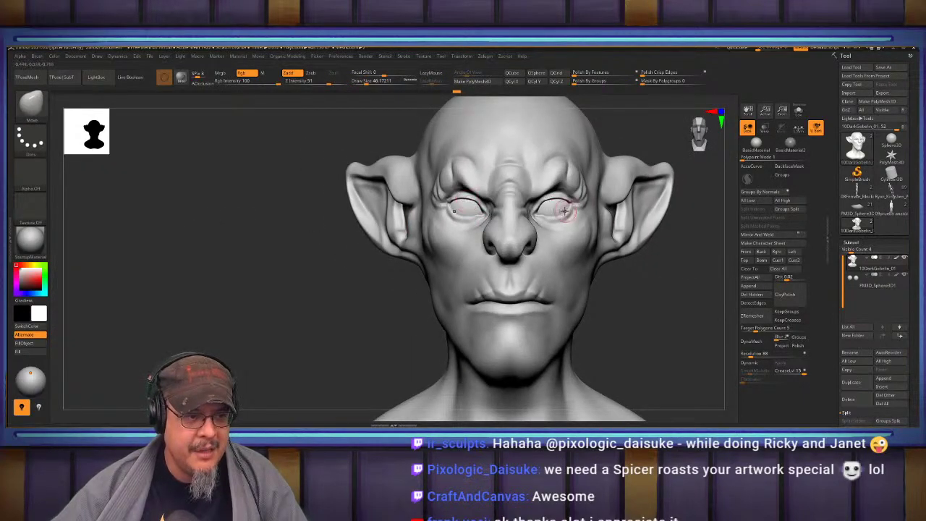
mouse_move(470, 211)
right_down()
mouse_move(525, 248)
mouse_move(490, 226)
mouse_move(457, 231)
mouse_move(522, 249)
right_up()
key(b)
key(c)
key(b)
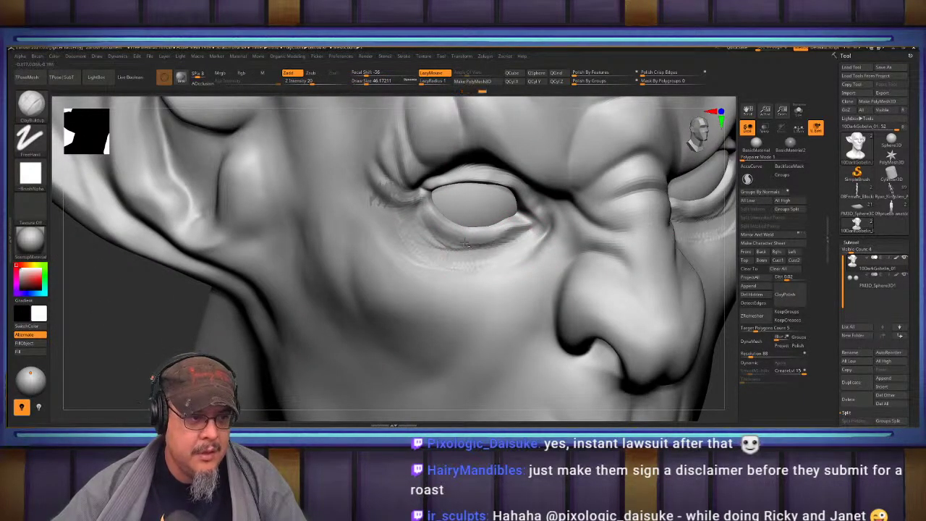
mouse_move(419, 227)
shift+mouse_down()
mouse_move(523, 251)
mouse_move(492, 263)
mouse_move(517, 269)
mouse_move(391, 253)
mouse_move(414, 284)
mouse_move(453, 297)
mouse_move(389, 238)
shift+mouse_up()
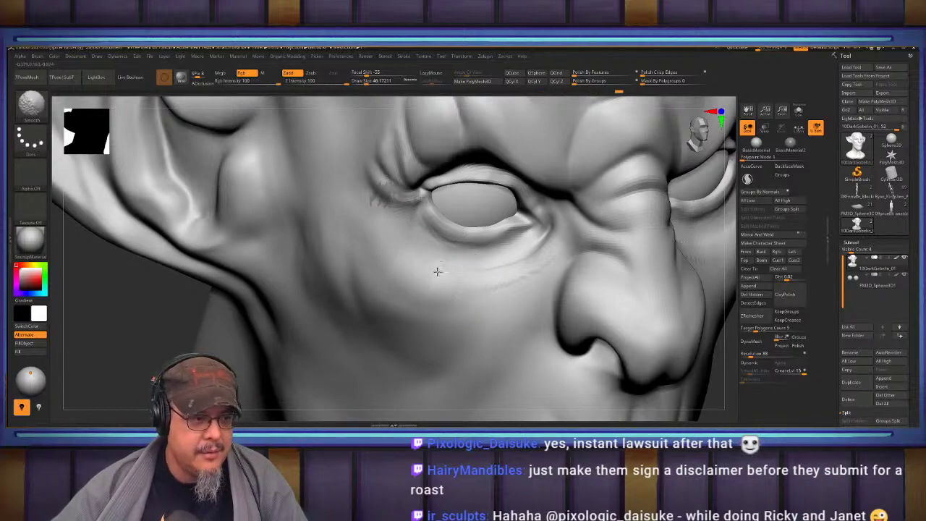
Build up the inner end of the brow above the eye with the ClayBuildup brush at draw size about 80, and smooth the strokes.
right_drag(459, 234, 443, 198)
key(f)
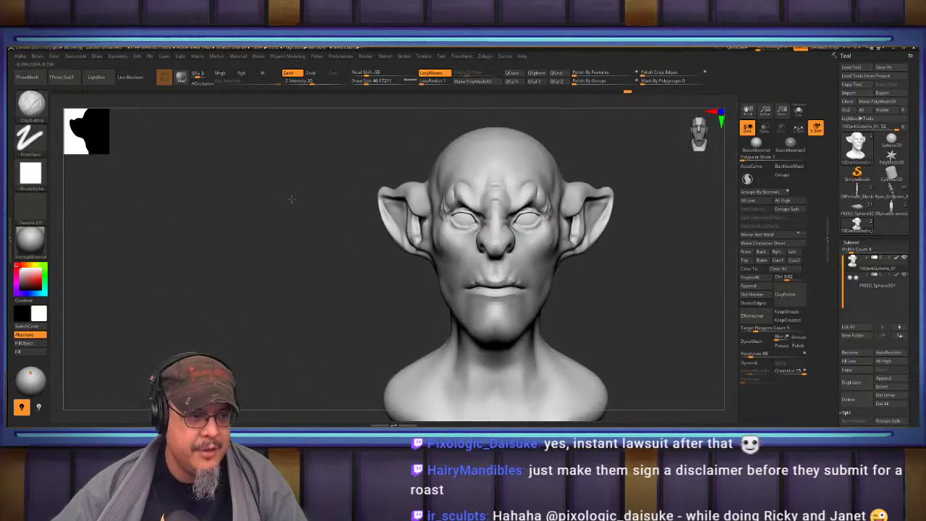
shift+right_drag(584, 215, 462, 200)
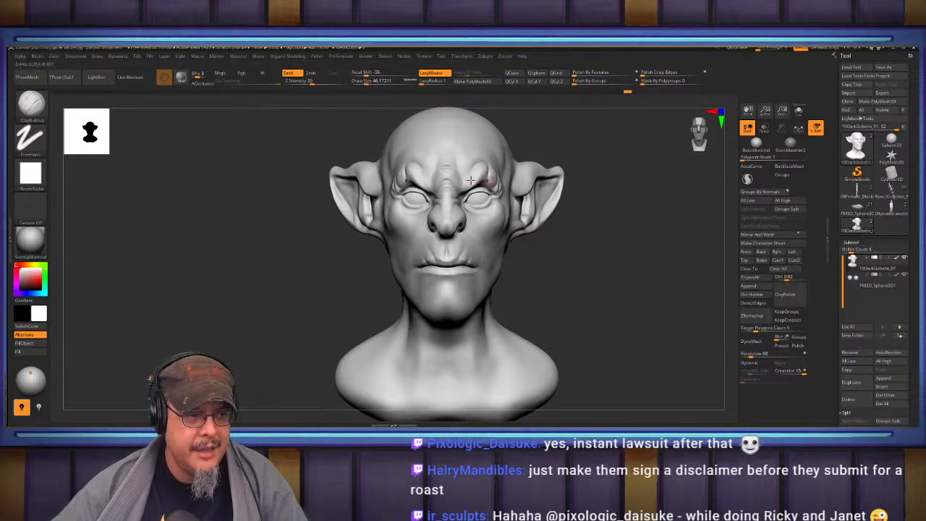
alt+right_drag(456, 188, 464, 219)
key(s)
drag(440, 215, 448, 215)
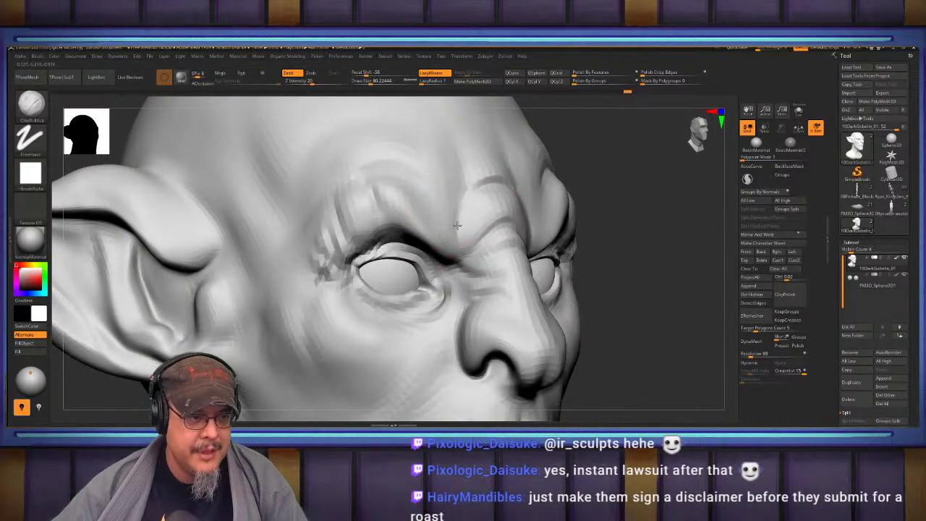
mouse_move(485, 210)
alt+right_down()
mouse_move(472, 229)
mouse_move(421, 228)
alt+right_up()
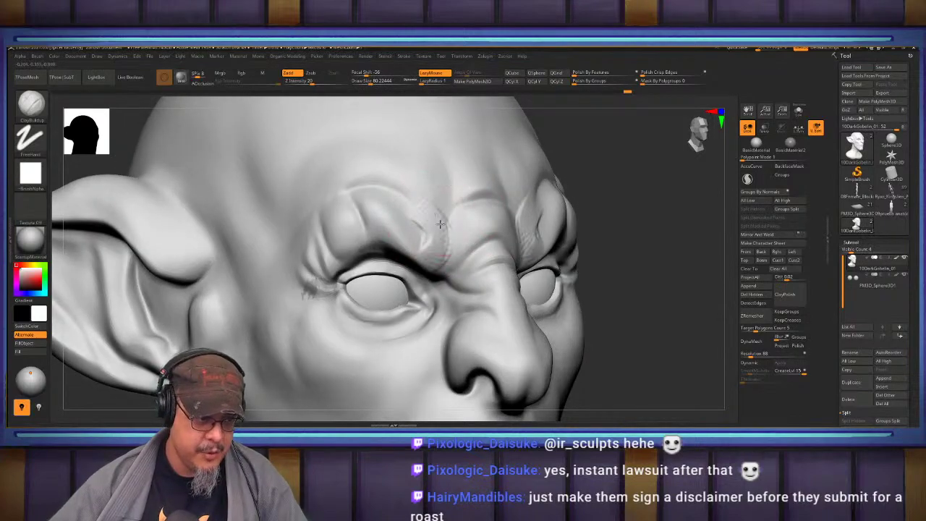
drag(440, 224, 444, 253)
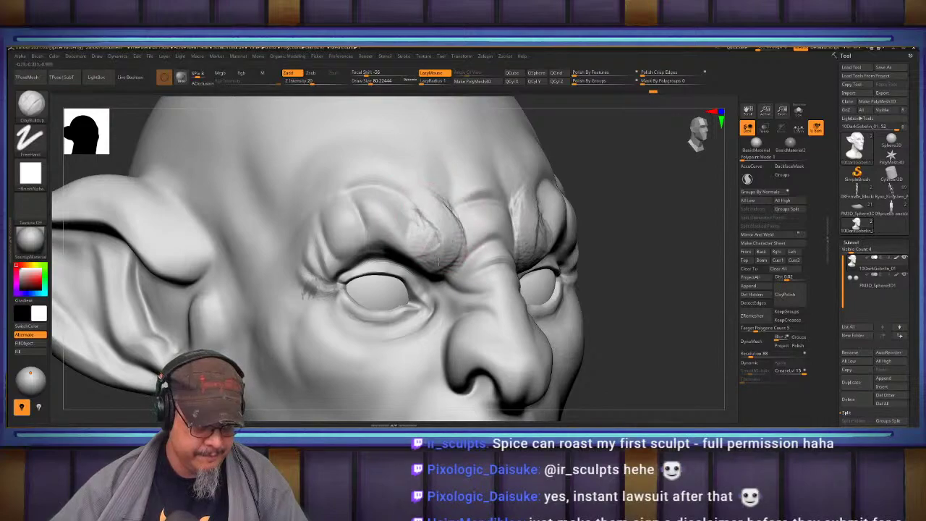
key(shift)
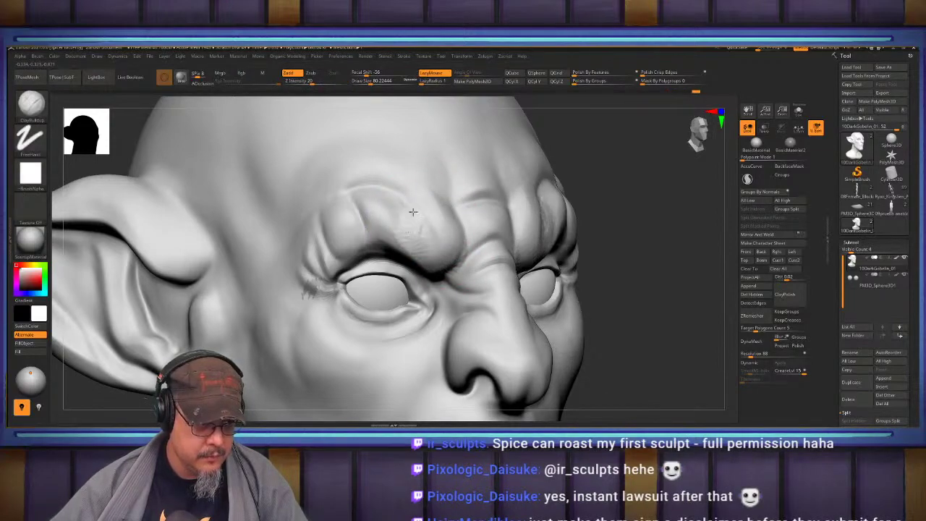
key(shift)
Build up the upper forehead and front of the skull with the ClayBuildup brush at draw size about 217, and smooth the strokes.
key(f)
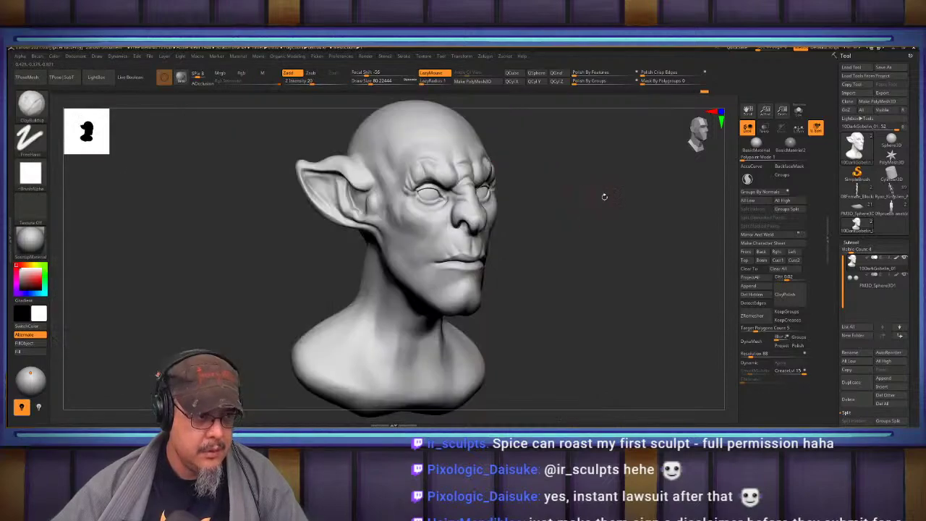
shift+drag(603, 196, 629, 270)
mouse_move(624, 208)
mouse_down()
mouse_move(633, 239)
mouse_move(651, 244)
mouse_up()
drag(448, 242, 448, 243)
drag(420, 227, 424, 269)
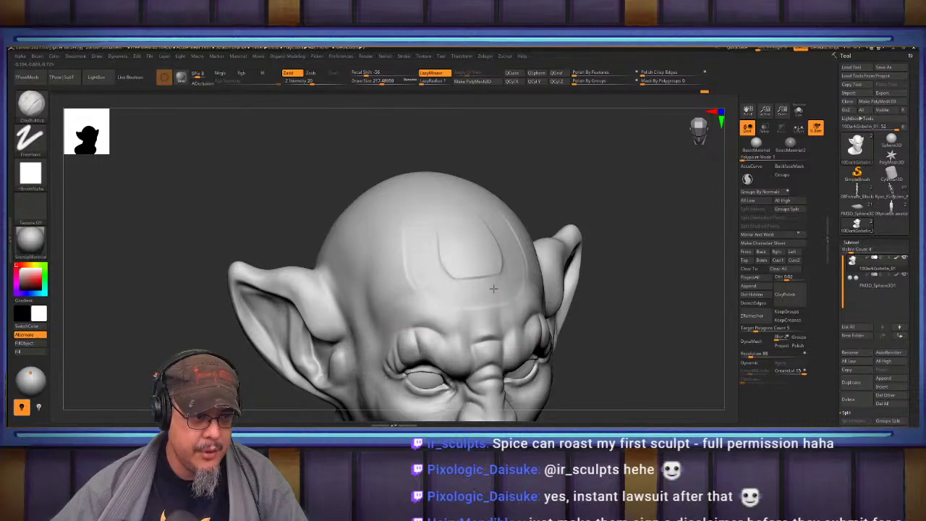
drag(493, 289, 501, 284)
mouse_move(438, 243)
mouse_down()
mouse_move(453, 279)
mouse_move(459, 253)
mouse_move(483, 250)
mouse_up()
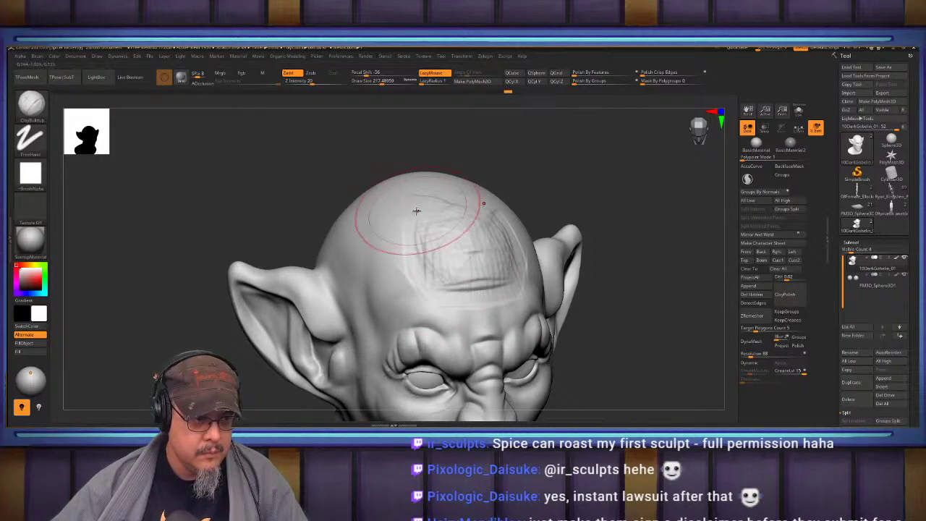
mouse_move(416, 210)
mouse_down()
mouse_move(427, 272)
mouse_move(442, 285)
mouse_up()
shift+drag(450, 239, 460, 199)
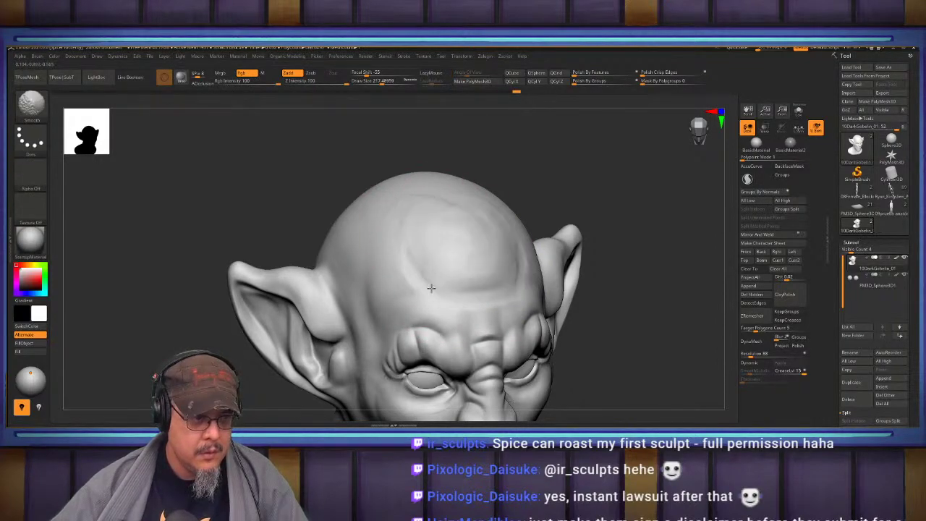
mouse_move(432, 288)
shift+mouse_down()
mouse_move(484, 270)
mouse_move(472, 290)
mouse_move(506, 259)
shift+mouse_up()
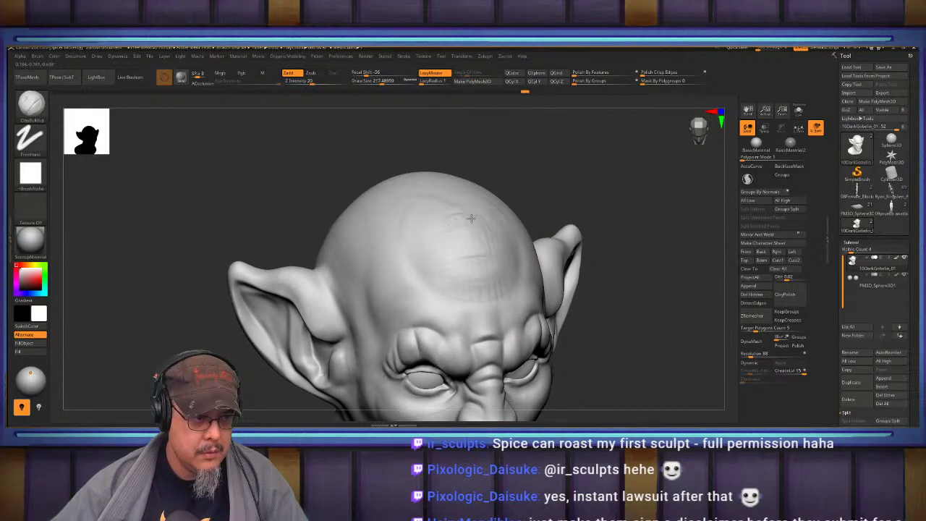
key(shift)
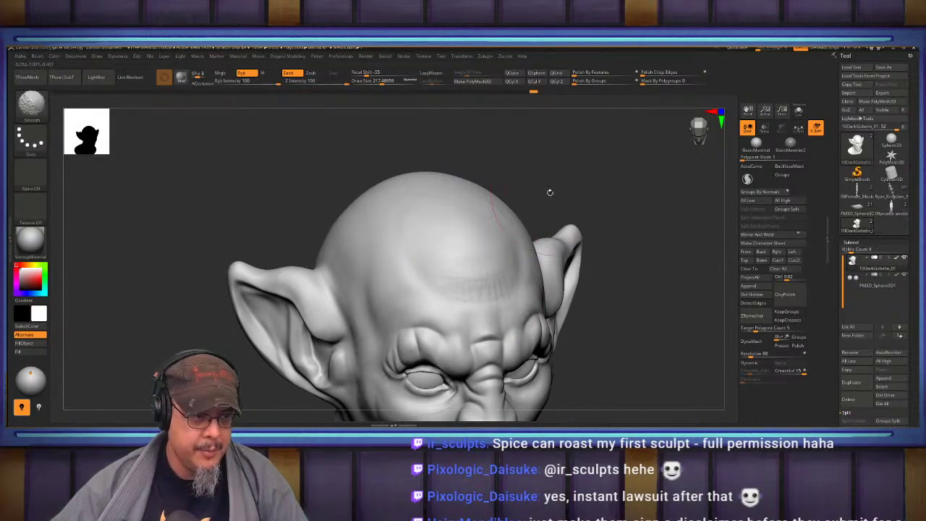
Lower the subdivision level and raise a ridge along the skull's top midline with the DamStandard brush at draw size about 379.
shift+drag(550, 192, 597, 189)
key(f)
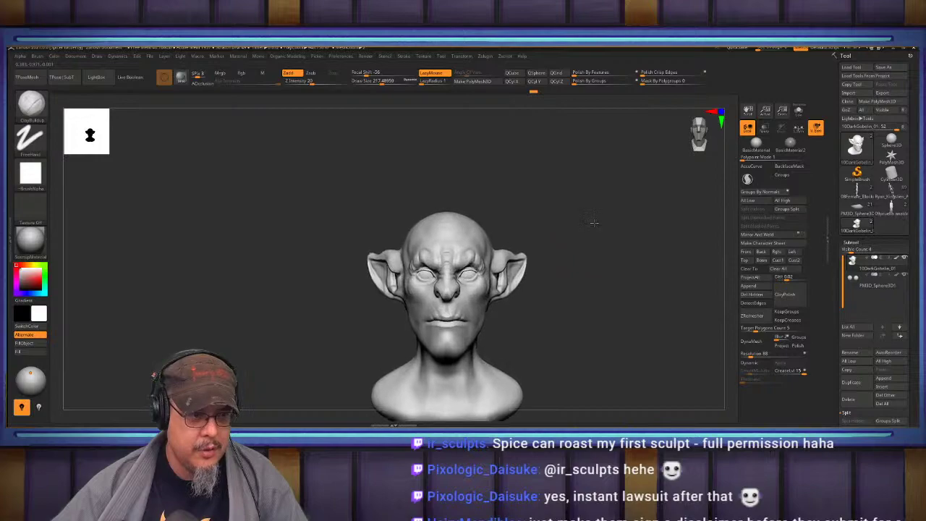
alt+drag(595, 223, 640, 221)
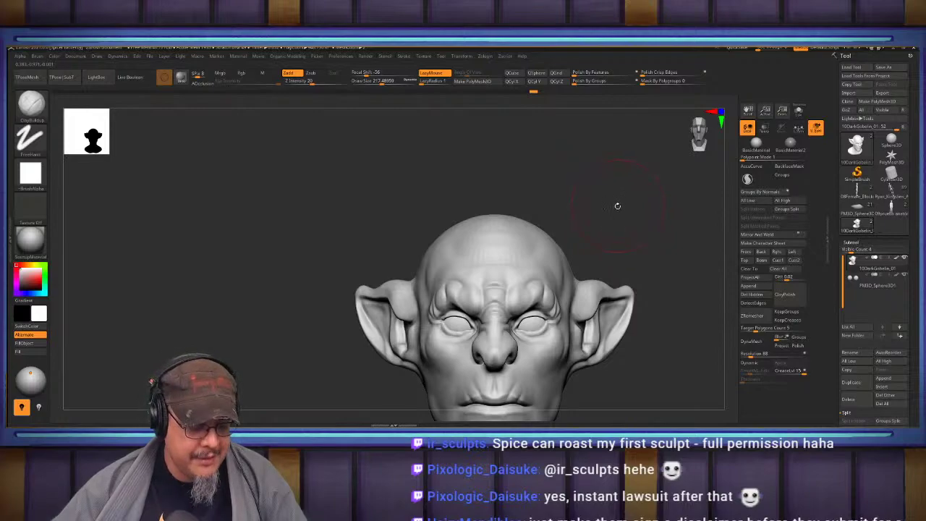
key(shift+d)
key(b)
key(d)
key(s)
mouse_move(627, 210)
mouse_down()
mouse_move(613, 237)
mouse_move(418, 254)
mouse_up()
shift+drag(362, 288, 409, 315)
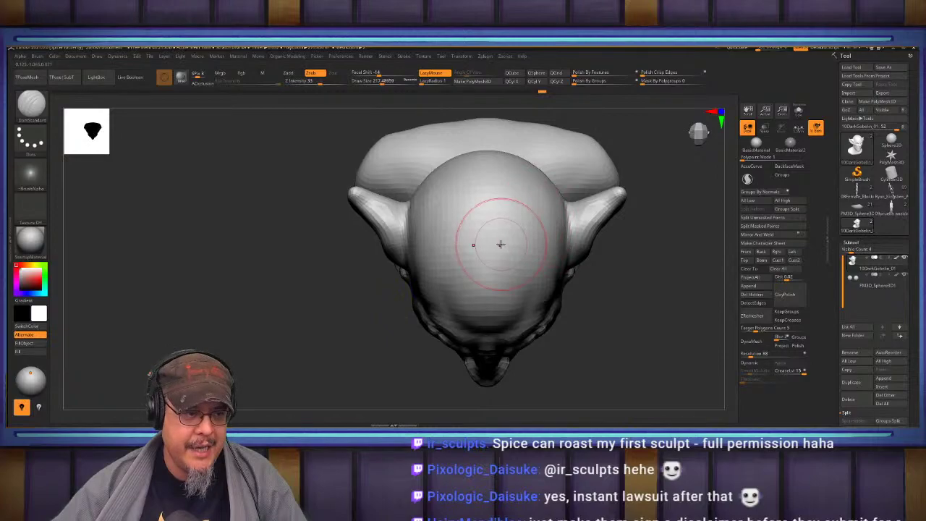
key(s)
drag(501, 240, 511, 237)
drag(488, 180, 487, 314)
shift+drag(487, 178, 488, 279)
shift+drag(561, 346, 602, 252)
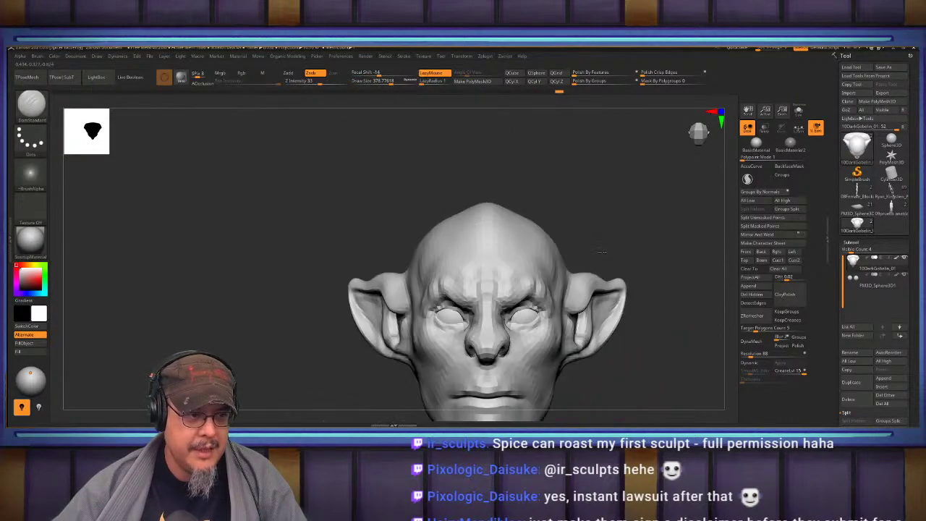
Compare the head with and without the skull ridge beside a front-view canvas snapshot, and clear the snapshot.
mouse_move(667, 255)
alt+mouse_down()
mouse_move(636, 197)
mouse_move(647, 215)
mouse_move(440, 252)
mouse_move(492, 265)
mouse_move(452, 236)
mouse_move(466, 205)
alt+mouse_up()
alt+drag(619, 259, 686, 268)
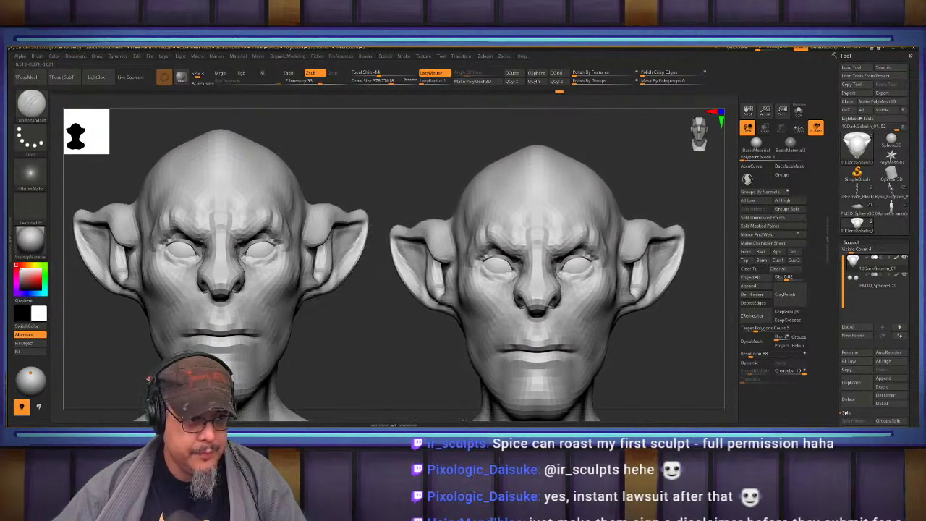
key(ctrl+z)
key(ctrl+z)
key(ctrl+z)
key(ctrl+z)
key(ctrl+z)
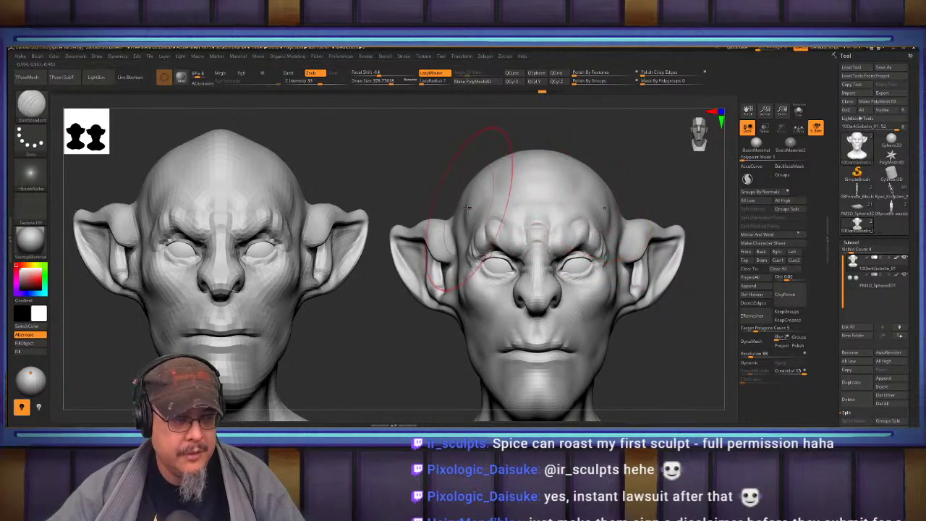
key(ctrl+shift)
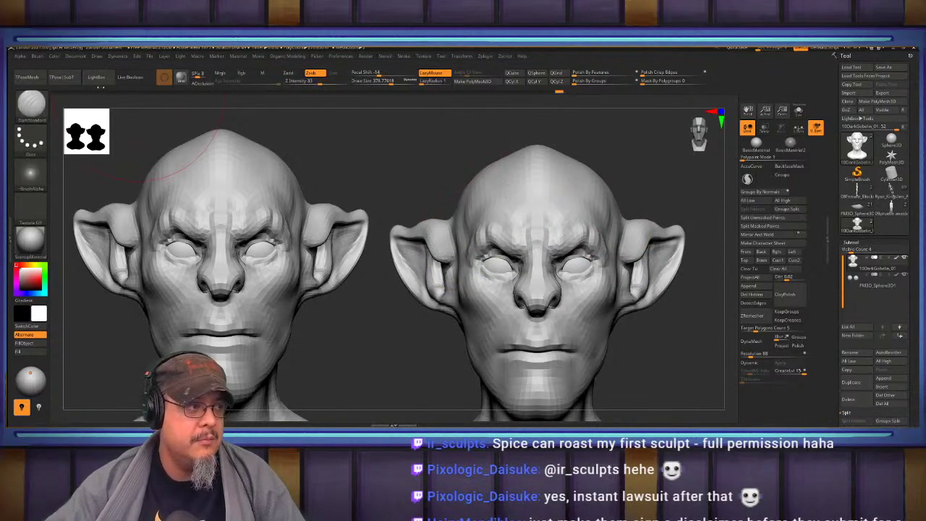
key(ctrl+n)
Pull the forehead outward in profile with the Move brush at draw size about 379.
drag(380, 345, 413, 298)
alt+right_drag(594, 290, 483, 259)
alt+right_drag(452, 206, 445, 274)
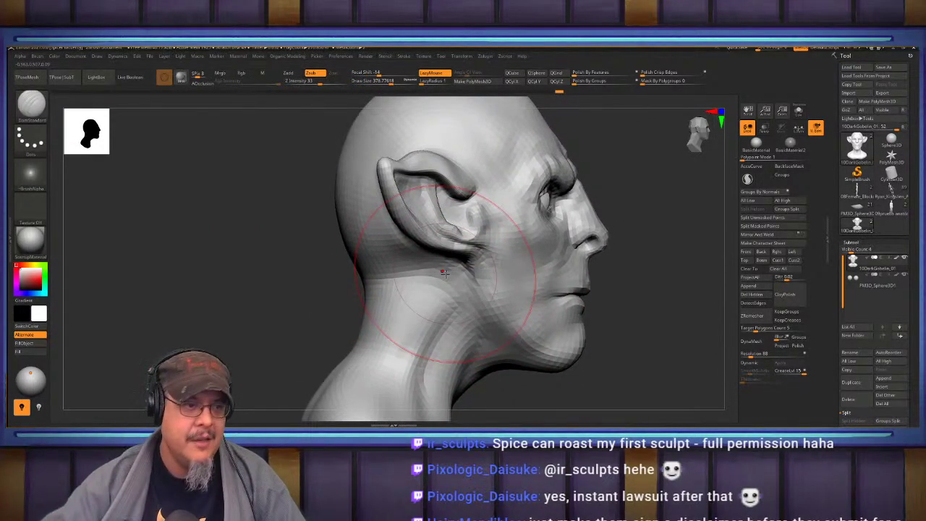
drag(651, 162, 600, 234)
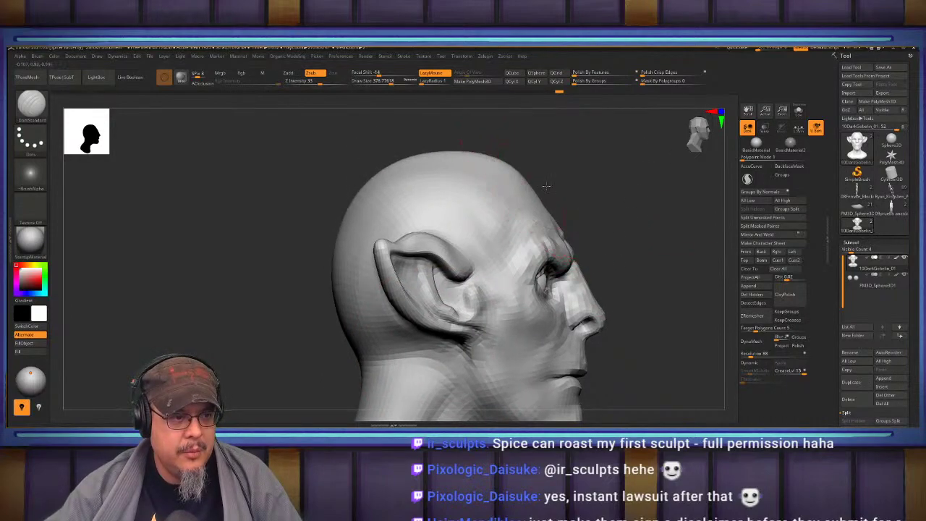
key(b)
key(m)
key(v)
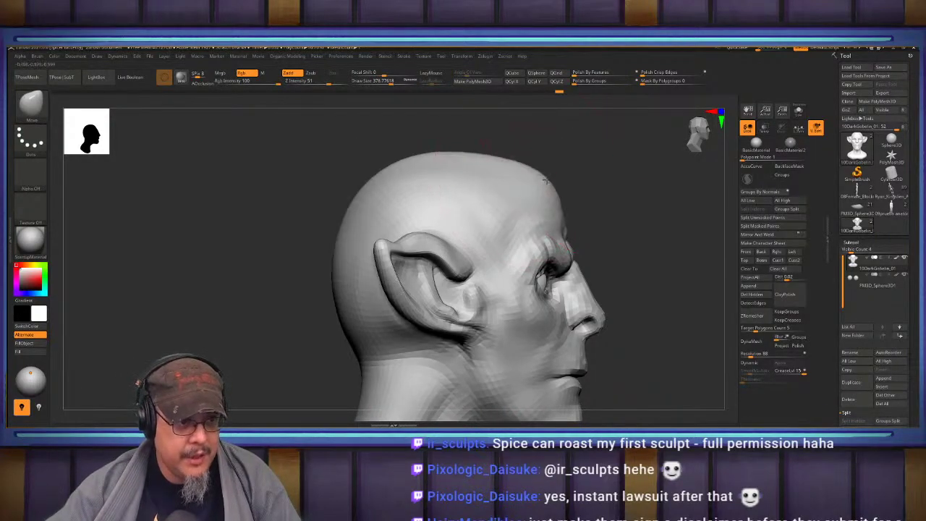
mouse_move(635, 271)
alt+mouse_down()
mouse_move(595, 198)
mouse_move(622, 218)
mouse_move(600, 203)
mouse_move(616, 223)
alt+mouse_up()
scroll(616, 223, up, 5)
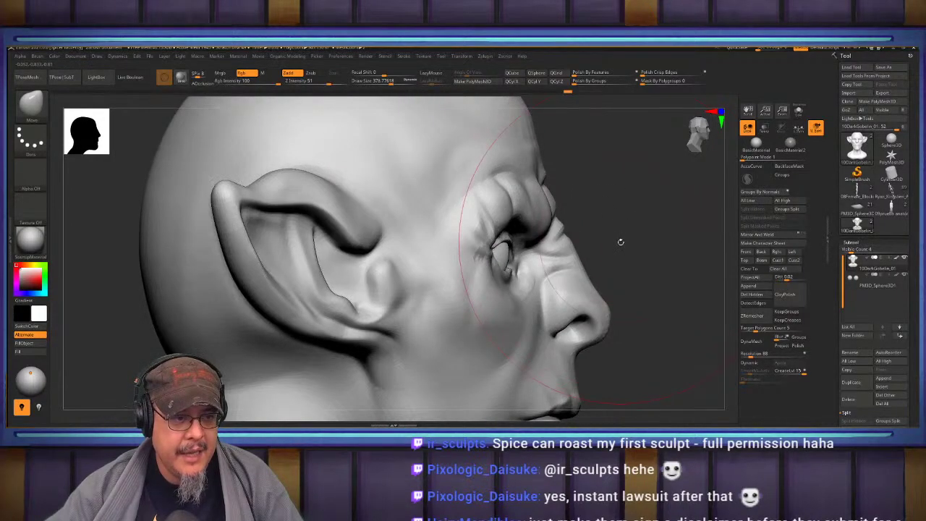
Define the crease around the upper edge of the nostril wing with the DamStandard brush at draw size about 94.
scroll(588, 205, down, 3)
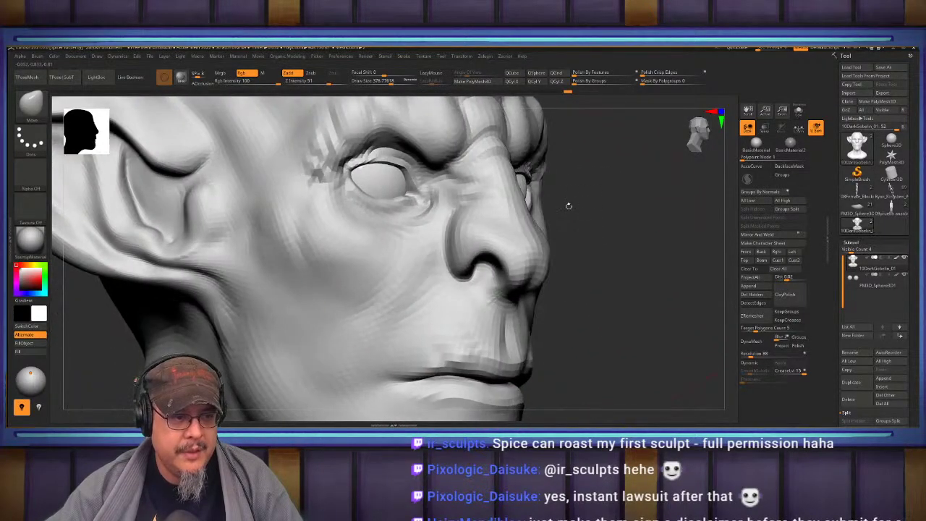
key(b)
key(d)
key(s)
key(s)
drag(489, 228, 469, 227)
right_drag(494, 219, 477, 223)
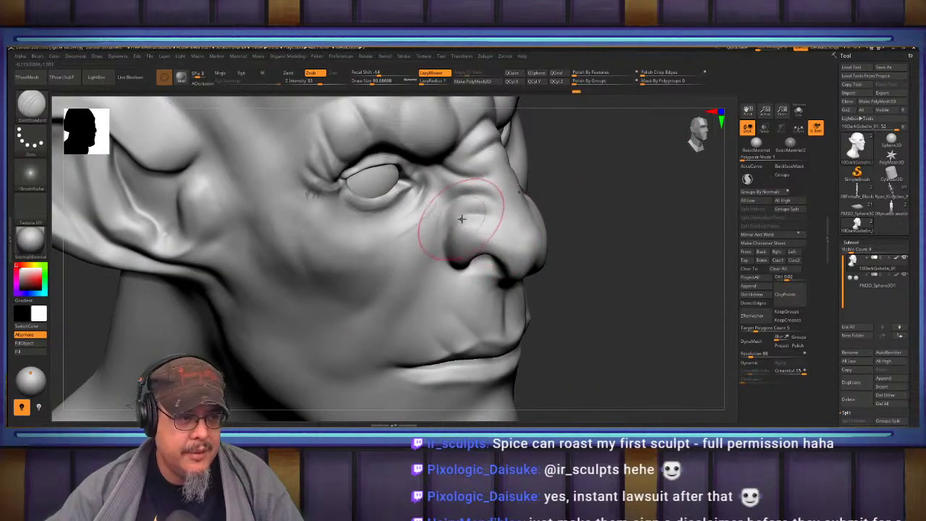
key(ctrl)
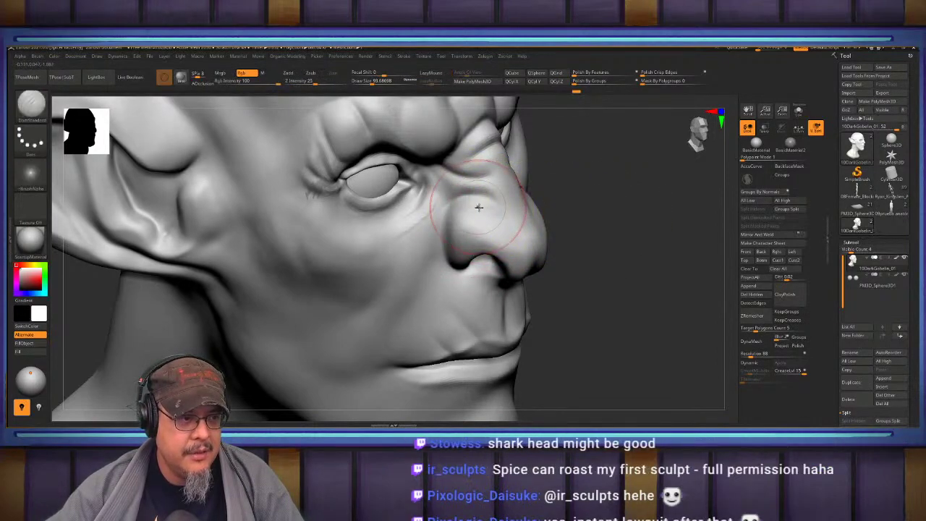
right_drag(467, 225, 524, 212)
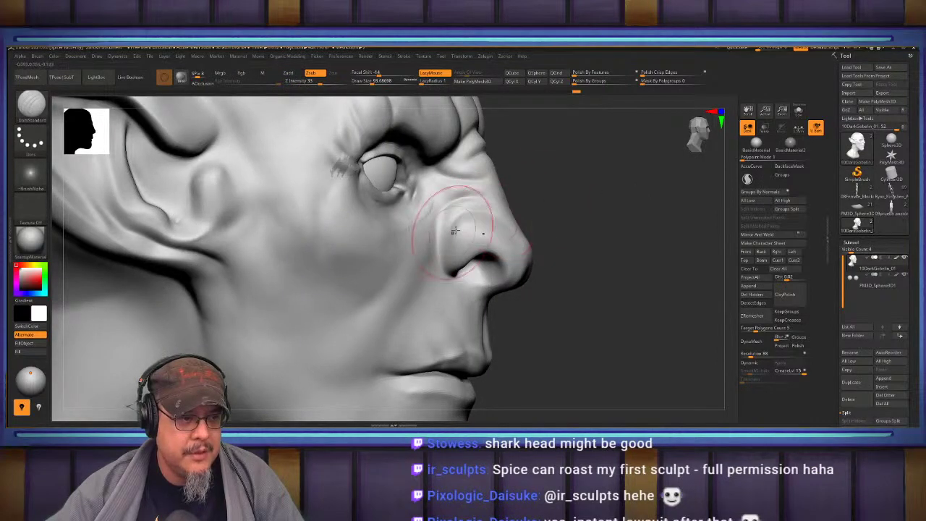
Reshape the nostril wing and the side of the nose with the Move brush at draw size about 94.
key(b)
key(m)
key(v)
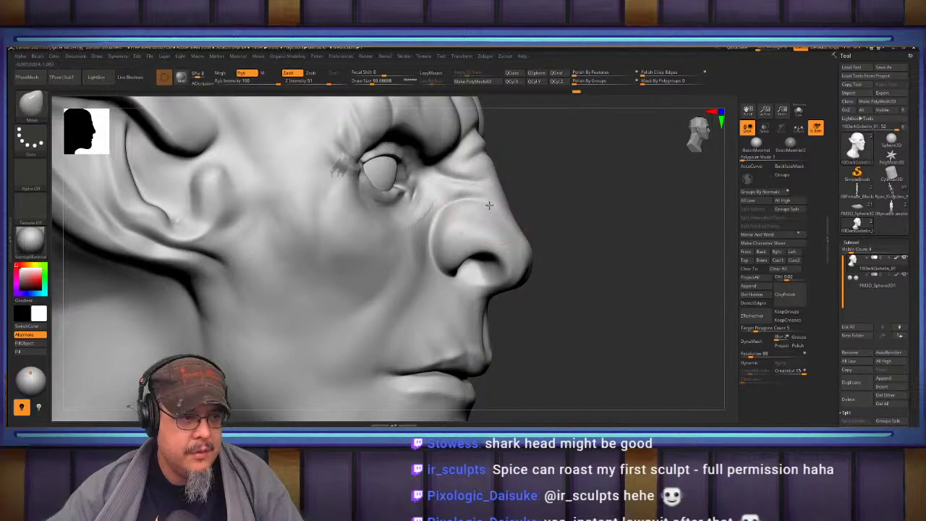
mouse_move(630, 223)
right_down()
mouse_move(595, 227)
mouse_move(590, 282)
right_up()
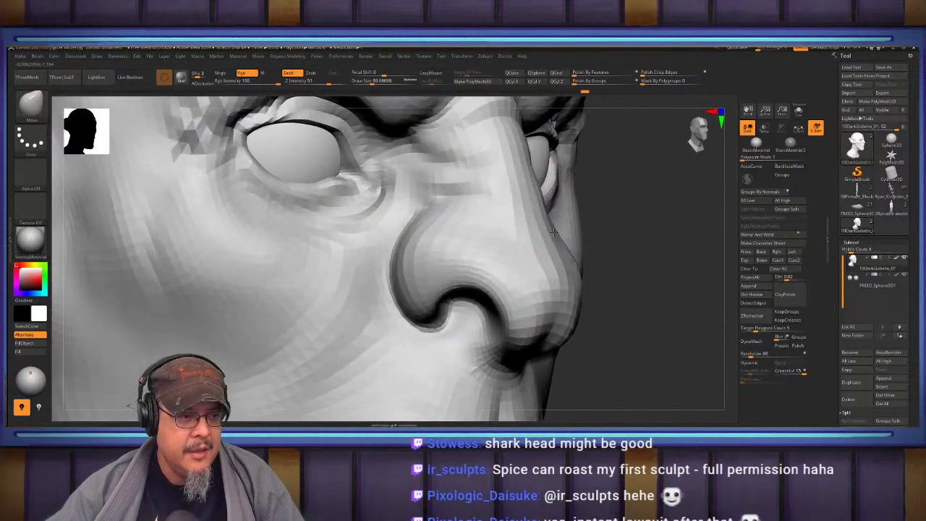
Carve the crease separating the nostril wing from the nose tip with the DamStandard brush at draw size about 94.
key(b)
key(d)
key(s)
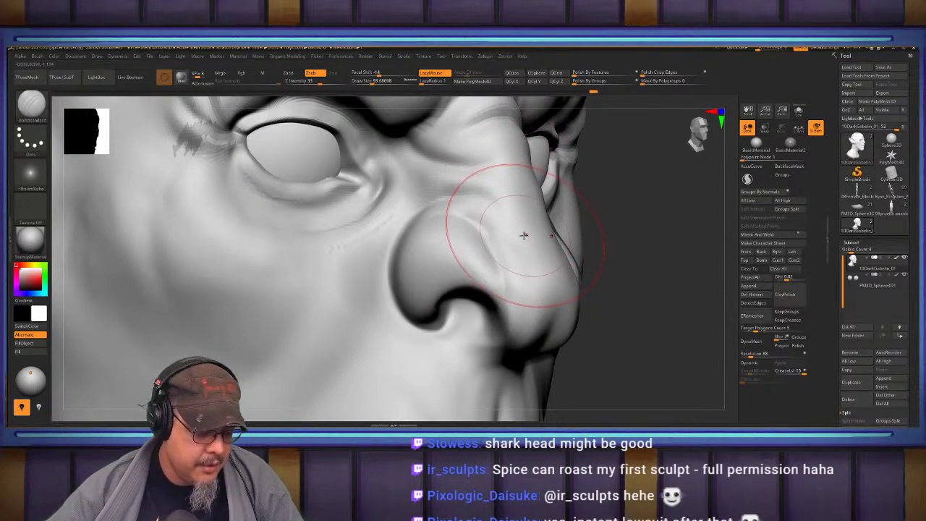
key(v)
key(v)
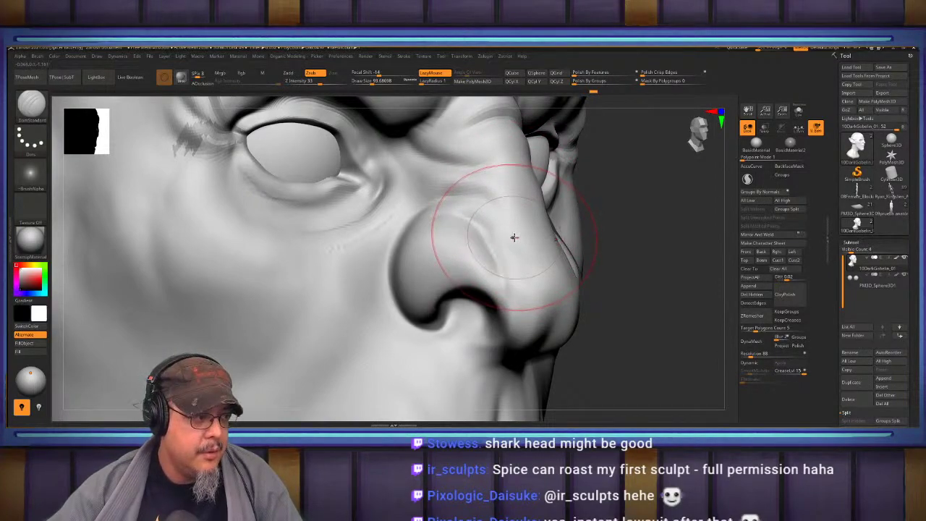
Build up the nose tip and the area beside the nostril opening with the ClayBuildup brush at draw size about 56, and smooth it.
key(b)
key(c)
key(b)
drag(509, 241, 502, 241)
drag(544, 281, 568, 312)
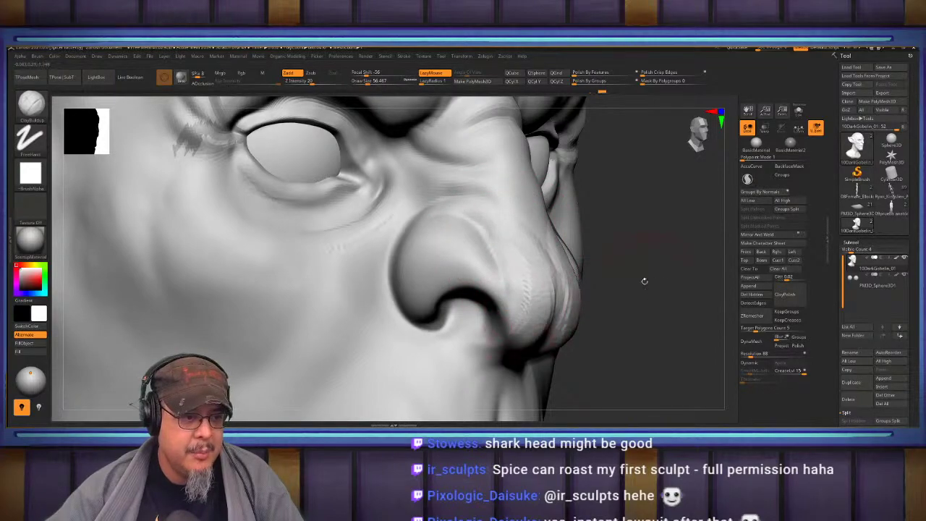
drag(645, 280, 660, 233)
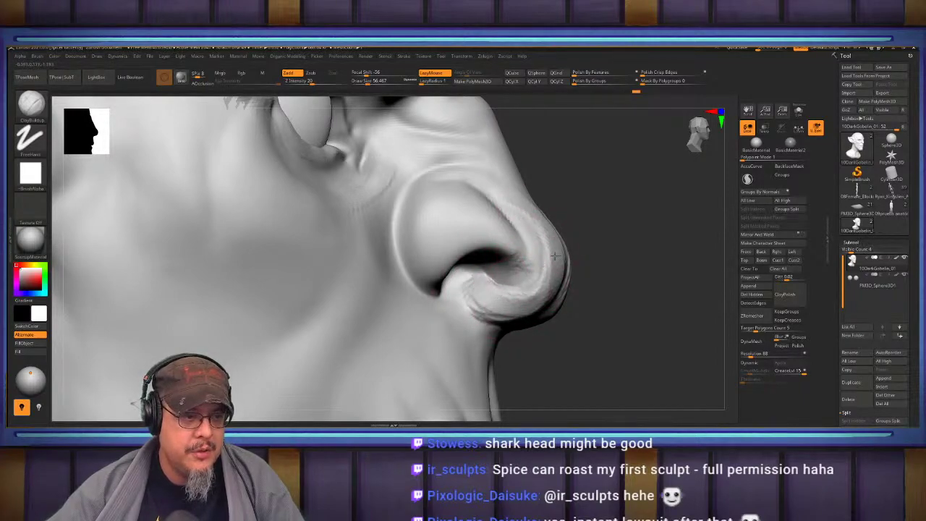
key(shift)
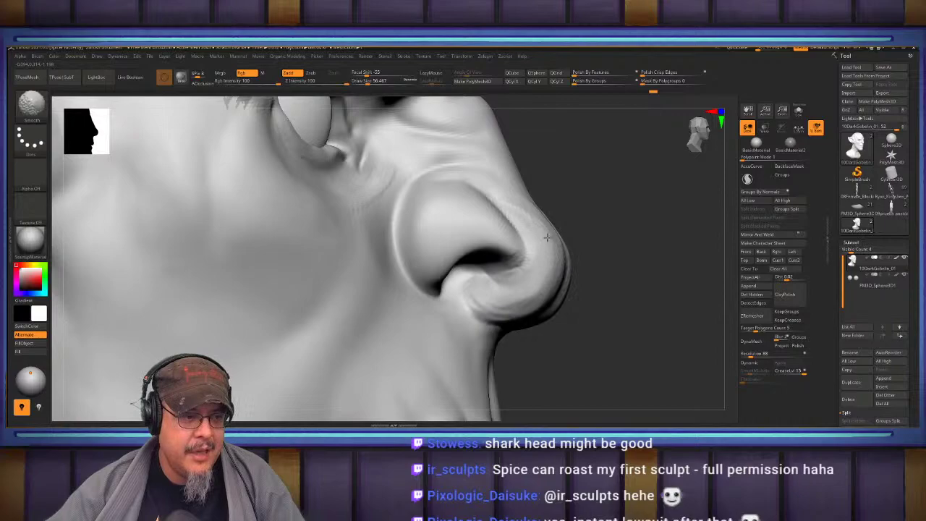
mouse_move(637, 261)
mouse_down()
mouse_move(481, 282)
mouse_move(491, 254)
mouse_up()
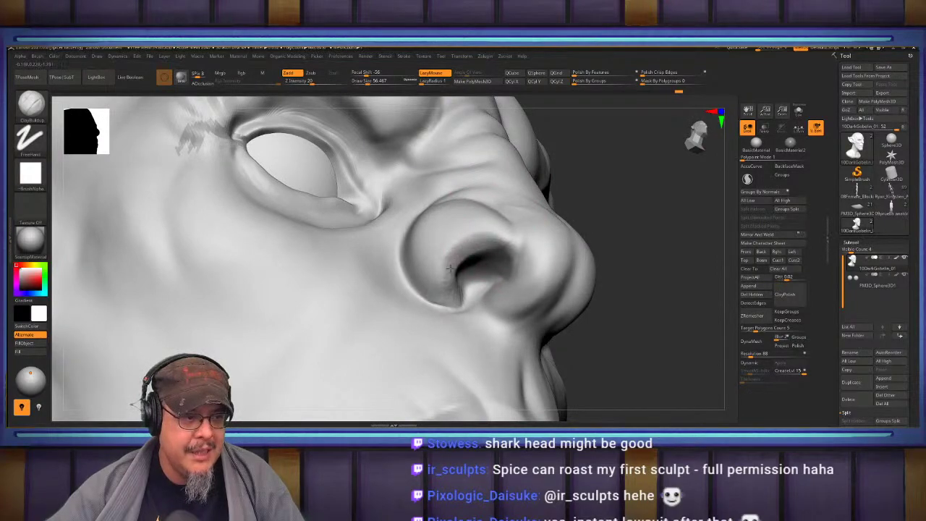
Fill out the nostril wing with the ClayBuildup brush at draw size about 56, and smooth its surface.
mouse_move(477, 256)
shift+mouse_down()
mouse_move(453, 251)
mouse_move(508, 242)
shift+mouse_up()
mouse_move(521, 246)
right_down()
mouse_move(504, 258)
mouse_move(453, 246)
mouse_move(411, 285)
right_up()
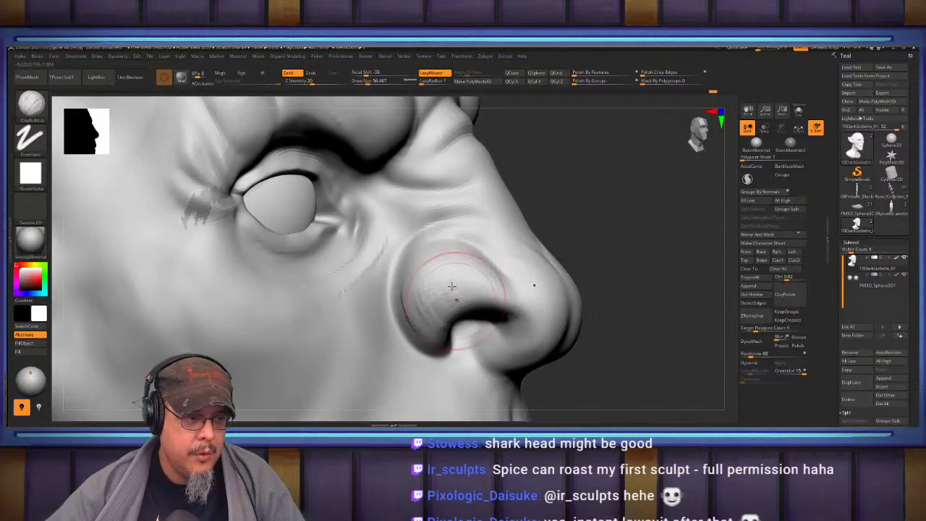
key(shift)
shift+drag(423, 314, 422, 321)
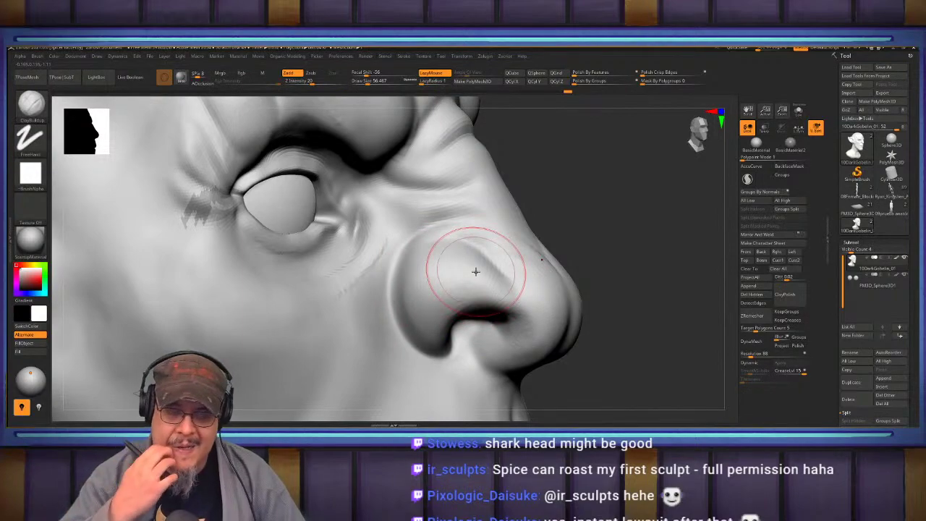
Sculpt the underside of the nose between the nostrils with the ClayBuildup brush at draw size about 39, and smooth it.
mouse_move(612, 240)
mouse_down()
mouse_move(510, 235)
mouse_move(511, 195)
mouse_move(517, 252)
mouse_move(467, 246)
mouse_move(458, 269)
mouse_up()
key(s)
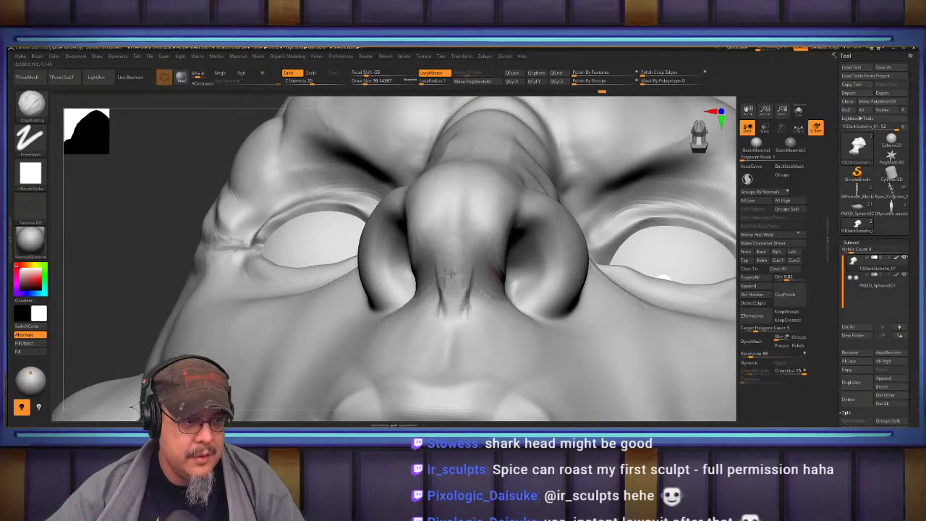
key(shift)
Pull the nose tip forward and round its profile with the Move brush at draw size about 132.
mouse_move(451, 273)
right_down()
mouse_move(467, 292)
mouse_move(413, 275)
mouse_move(405, 290)
mouse_move(375, 275)
mouse_move(398, 279)
right_up()
key(b)
key(m)
key(v)
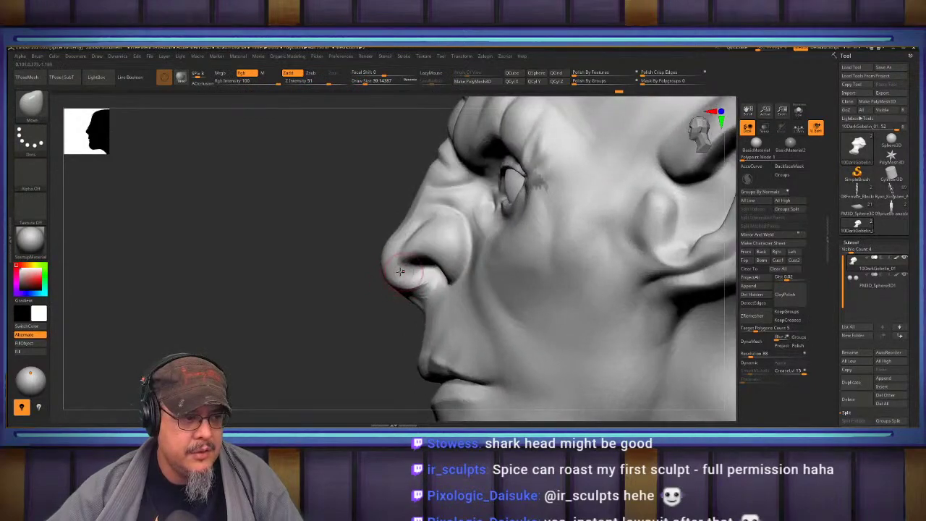
key(s)
drag(387, 265, 395, 265)
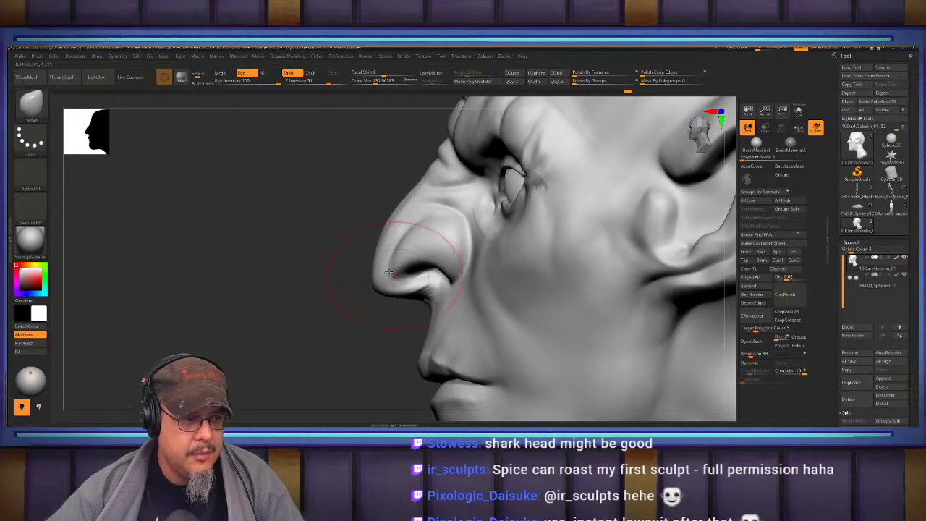
Try to carve the jawline from below the ear towards the chin with the DamStandard brush at draw size about 132.
shift+right_drag(346, 315, 482, 271)
key(f)
ctrl+right_drag(538, 251, 456, 287)
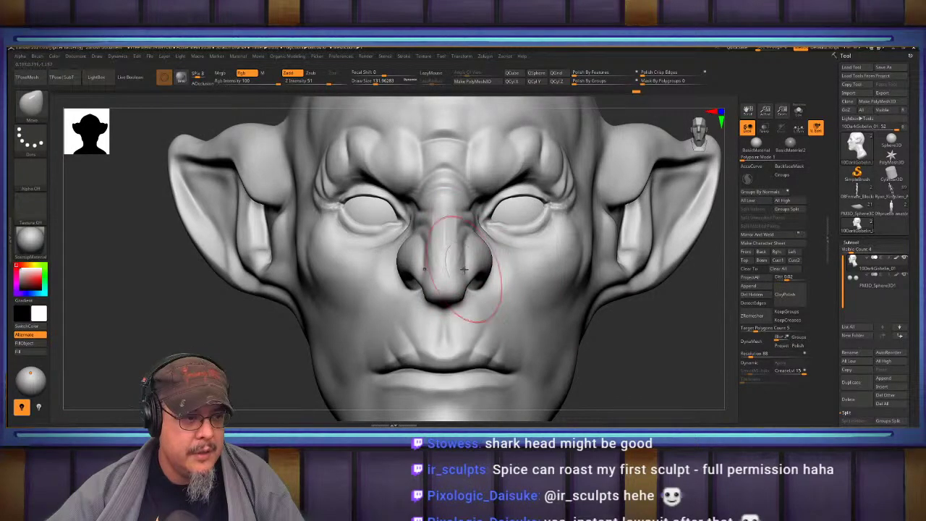
alt+right_drag(472, 257, 479, 319)
key(f)
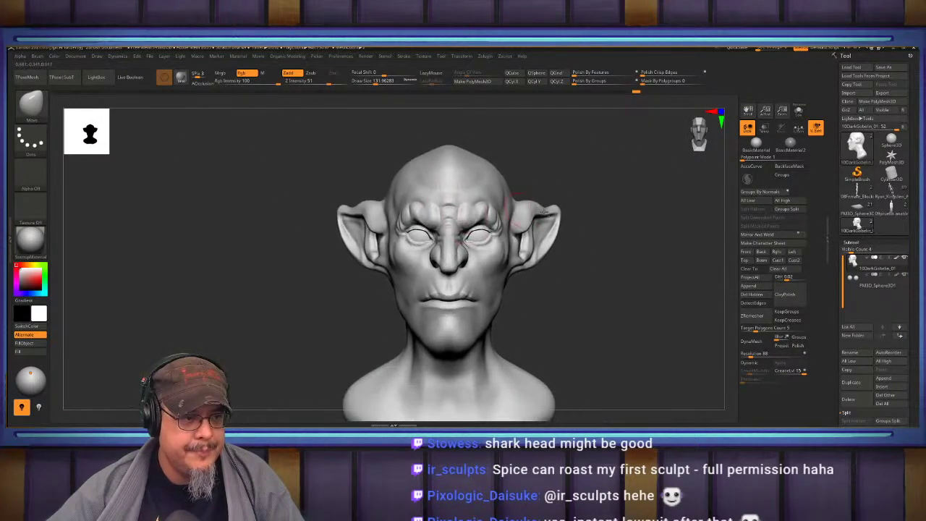
ctrl+right_drag(637, 217, 660, 258)
alt+right_drag(656, 301, 583, 251)
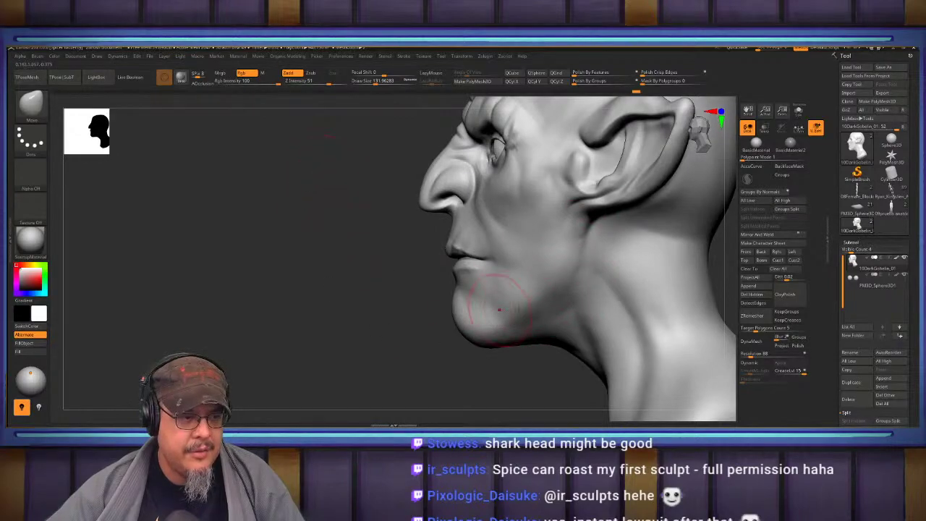
key(b)
key(d)
key(s)
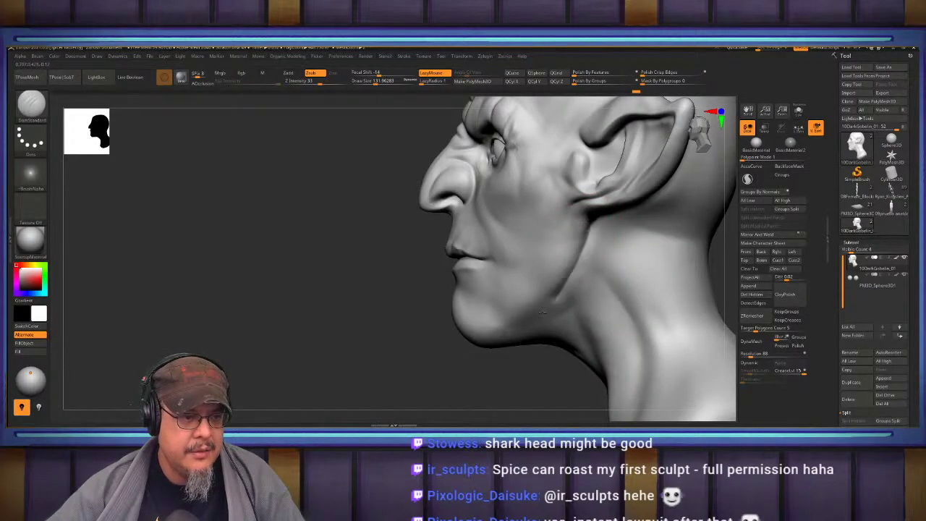
drag(542, 311, 466, 335)
key(ctrl+z)
Reshape the rear corner of the jaw below the ear with the Move brush at draw size about 212.
alt+right_drag(418, 338, 373, 327)
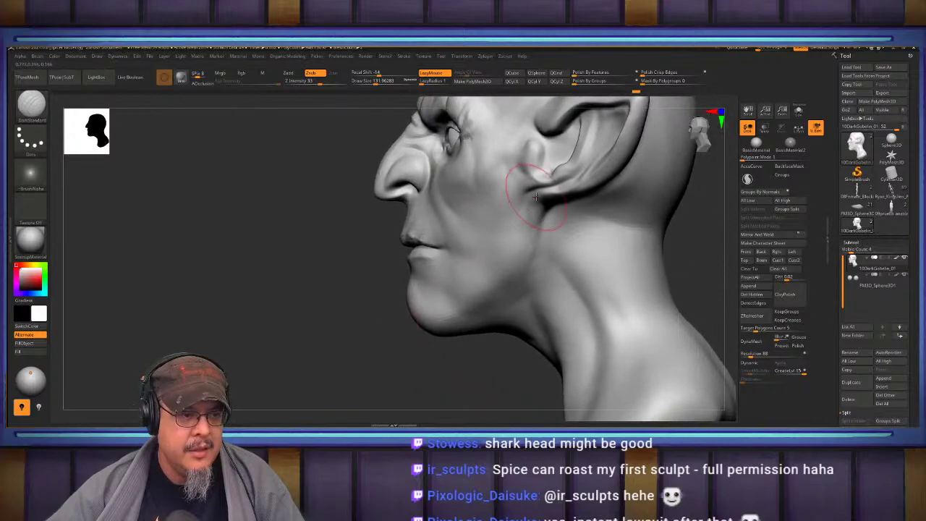
key(b)
key(m)
key(v)
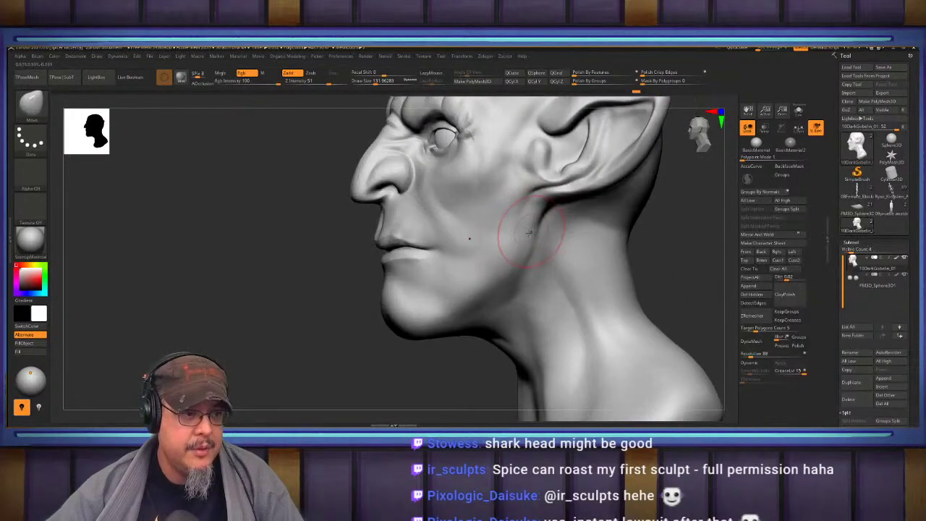
drag(519, 269, 537, 269)
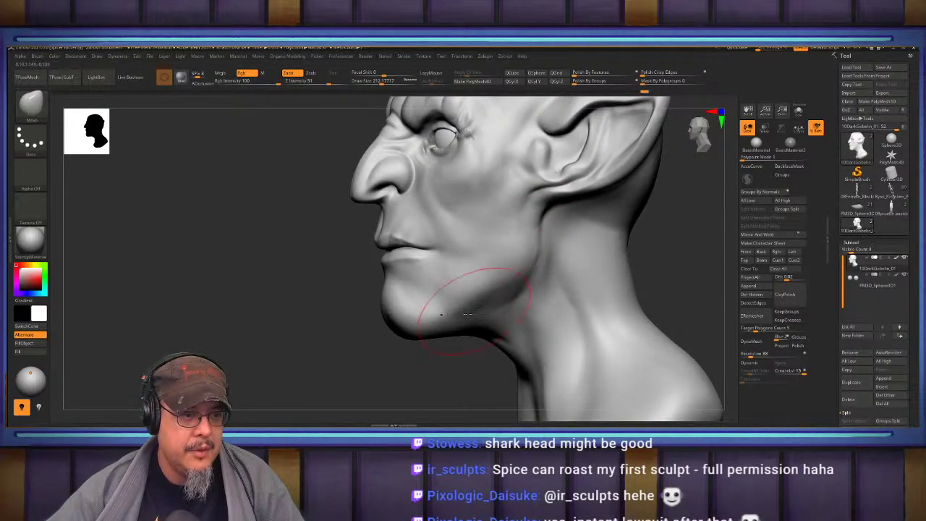
Try to adjust the area between the jaw corner and the neck with the Move brush, and undo the strokes.
right_drag(432, 336, 506, 258)
key(s)
mouse_move(503, 275)
mouse_down()
mouse_move(518, 262)
mouse_move(571, 282)
mouse_up()
key(s)
key(ctrl+z)
key(ctrl+z)
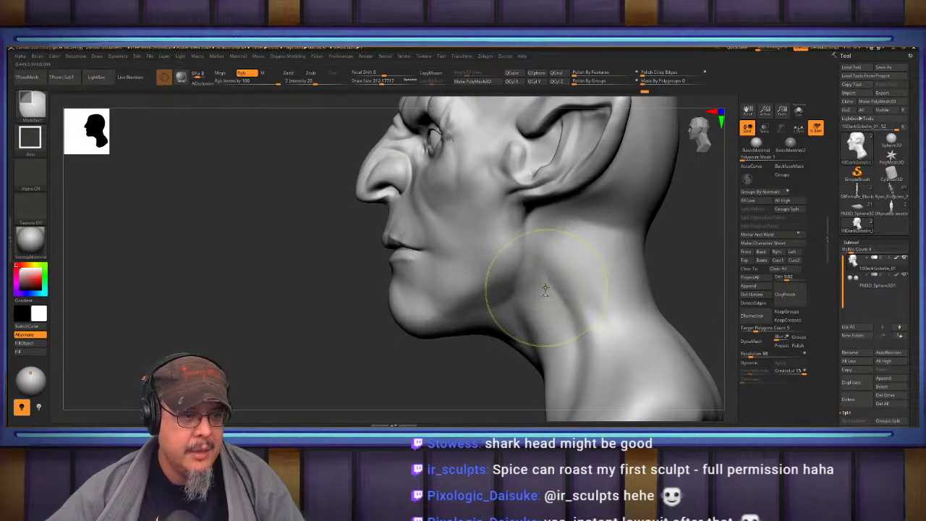
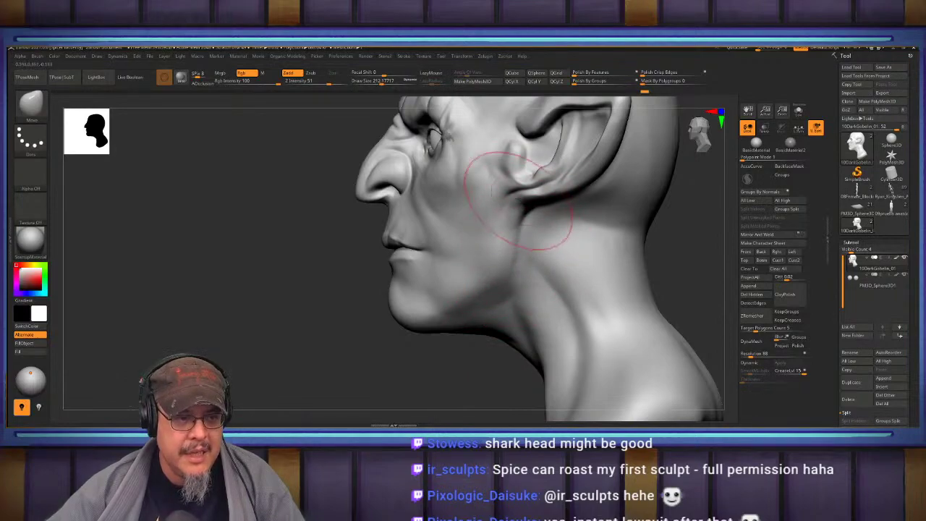
Lift and tighten the jawline and the underside of the jaw with the Move brush at draw size about 192.
key(s)
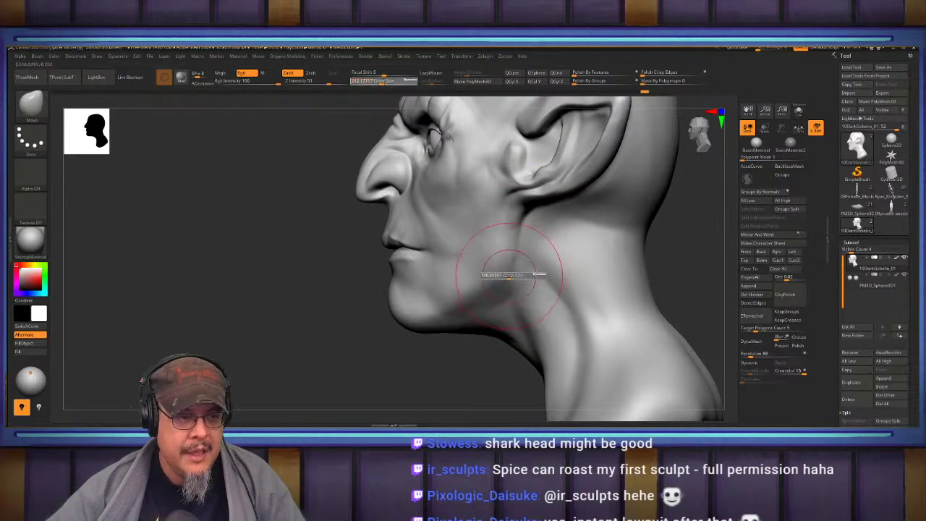
drag(516, 276, 505, 276)
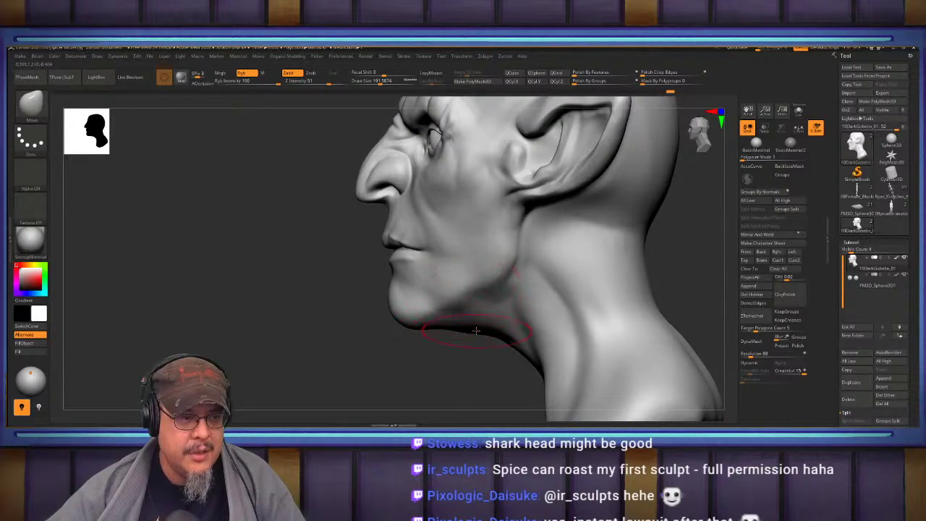
mouse_move(476, 354)
mouse_down()
mouse_move(472, 342)
mouse_move(481, 348)
mouse_up()
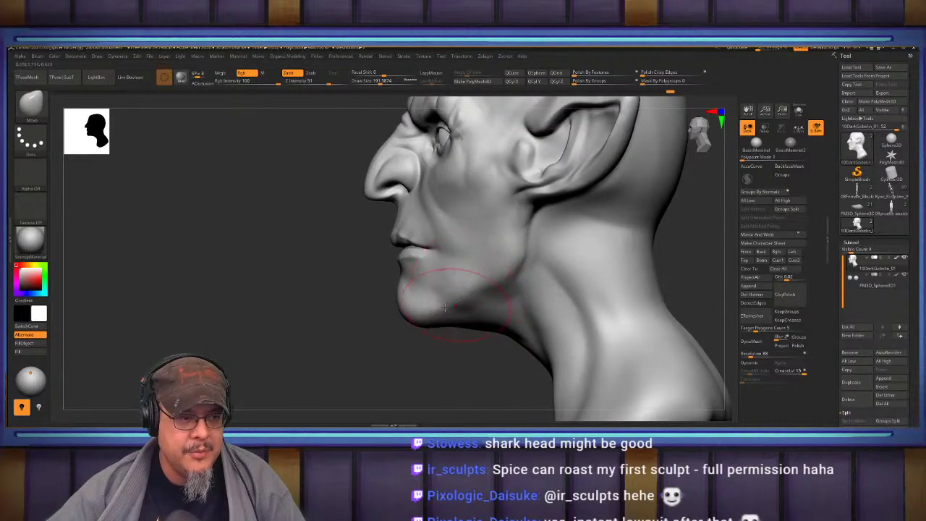
Push in the hollow between the lower lip and the chin with the Move brush at draw size about 90.
mouse_move(369, 298)
alt+mouse_down()
mouse_move(304, 275)
mouse_move(398, 292)
mouse_move(413, 310)
mouse_move(403, 309)
alt+mouse_up()
key(s)
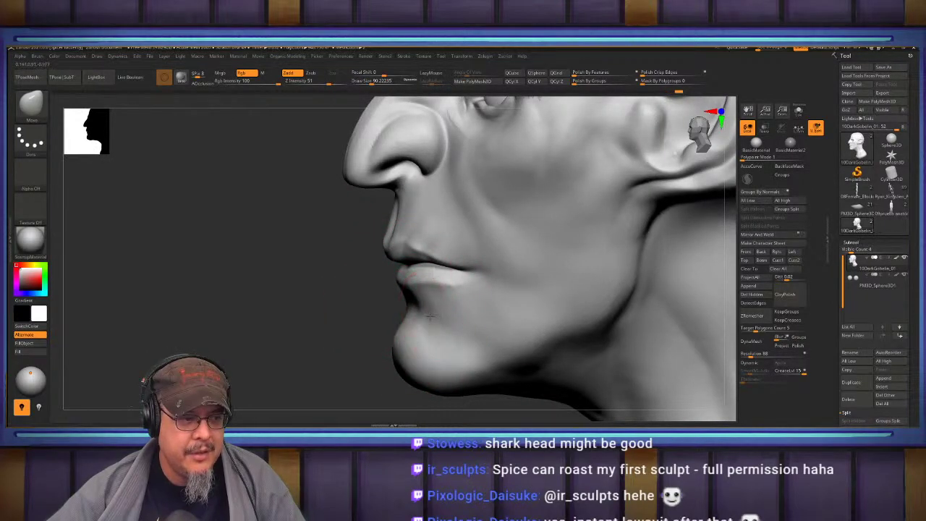
mouse_move(357, 306)
mouse_down()
mouse_move(373, 307)
mouse_move(381, 251)
mouse_up()
Pull the chin forward and reshape its lower contour with the Move brush at draw size about 163.
key(s)
drag(415, 303, 422, 303)
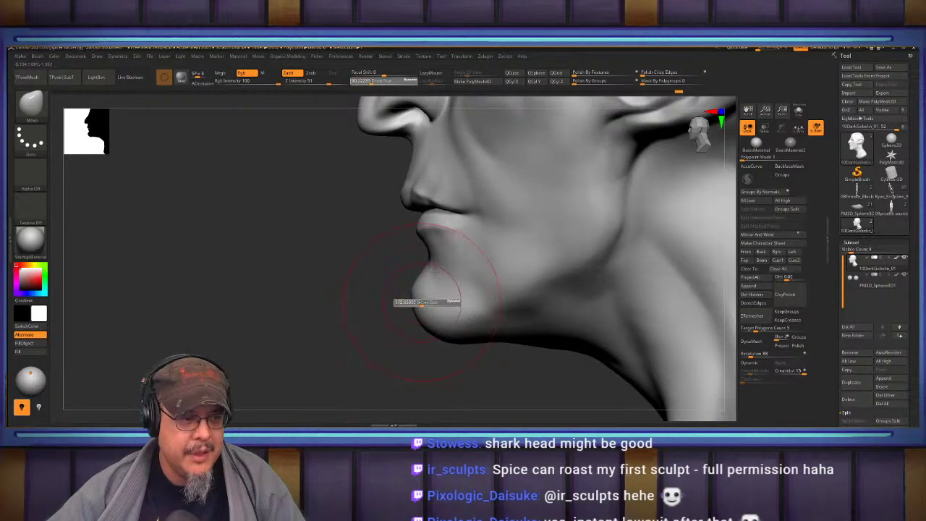
click(409, 301)
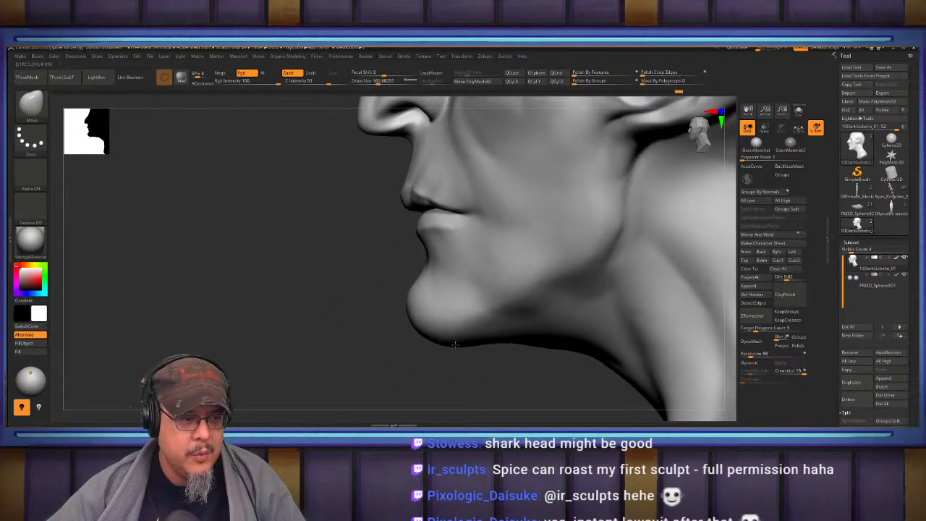
drag(454, 345, 460, 329)
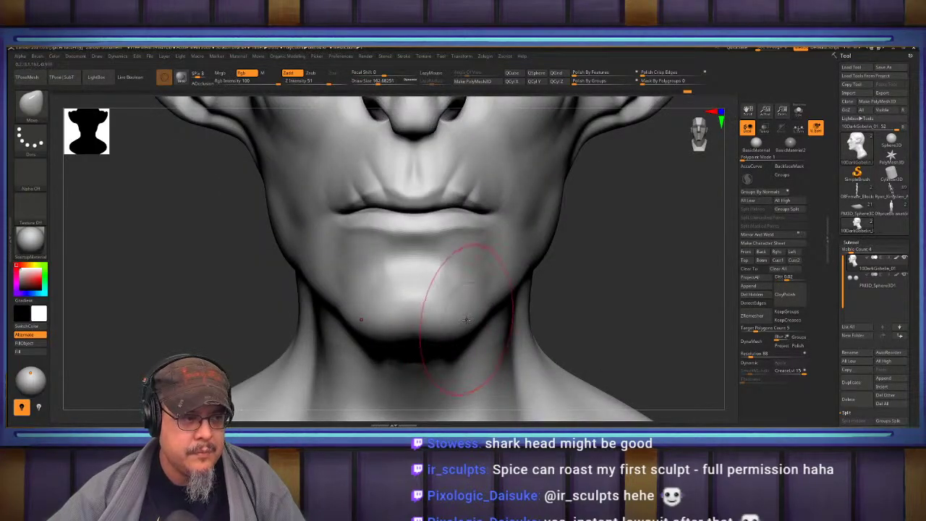
Reshape the throat below the chin with the Move brush at draw size about 163, giving its profile a distinct bulge.
key(f)
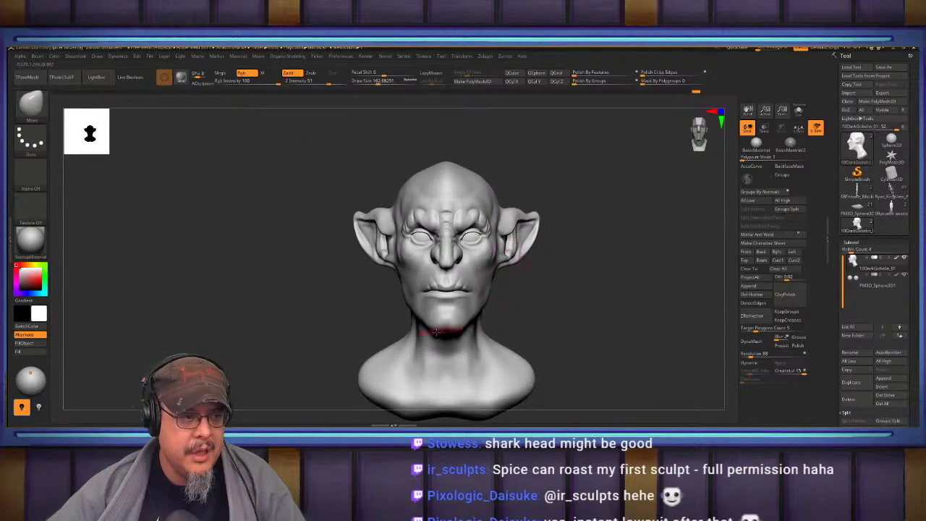
mouse_move(551, 291)
alt+mouse_down()
mouse_move(569, 334)
mouse_move(627, 320)
mouse_move(592, 332)
mouse_move(536, 318)
alt+mouse_up()
drag(427, 224, 405, 239)
alt+drag(522, 265, 461, 237)
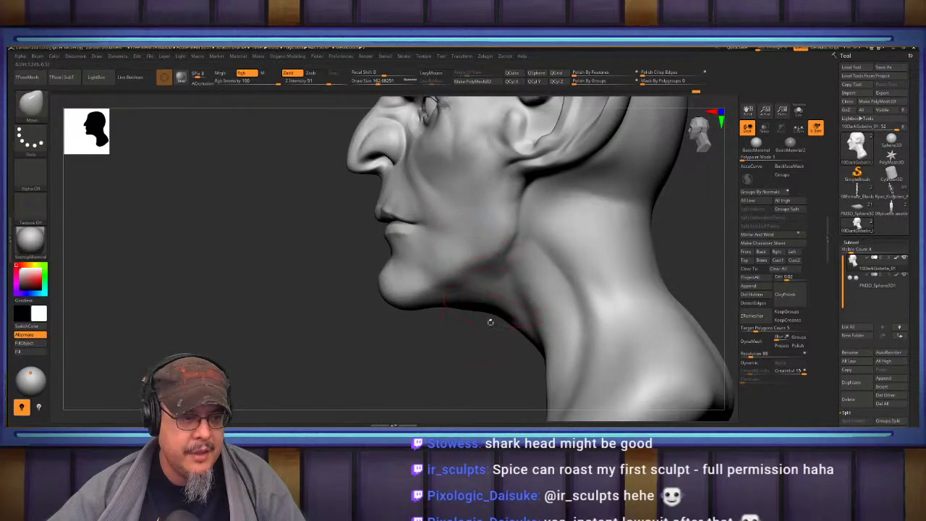
alt+right_drag(490, 321, 485, 293)
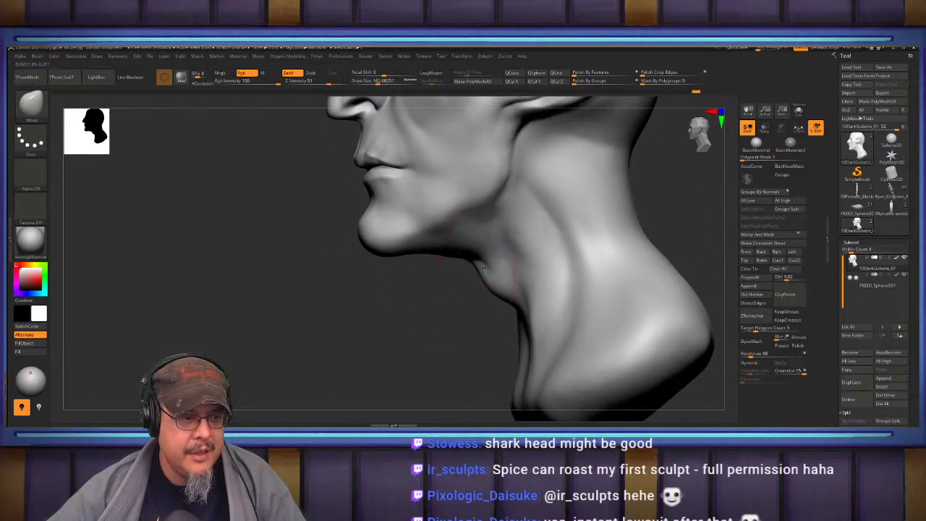
Adjust the back of the neck and skull silhouette with the Move brush at draw size about 324.
mouse_move(475, 268)
right_down()
mouse_move(502, 304)
mouse_move(623, 274)
mouse_move(583, 291)
mouse_move(600, 251)
mouse_move(622, 328)
mouse_move(592, 288)
mouse_move(550, 297)
right_up()
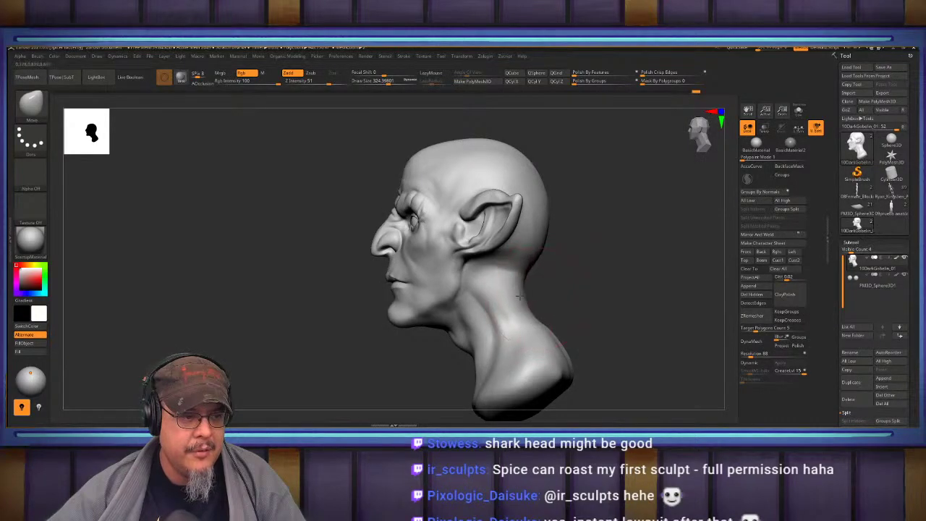
right_drag(570, 260, 395, 283)
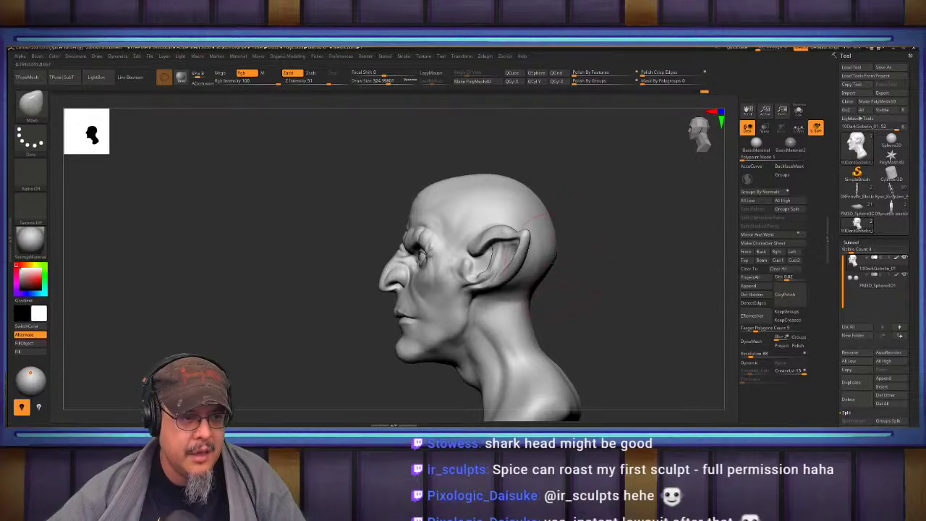
mouse_move(552, 259)
right_down()
mouse_move(605, 250)
mouse_move(623, 232)
mouse_move(649, 239)
mouse_move(467, 314)
mouse_move(478, 258)
right_up()
right_drag(510, 296, 572, 290)
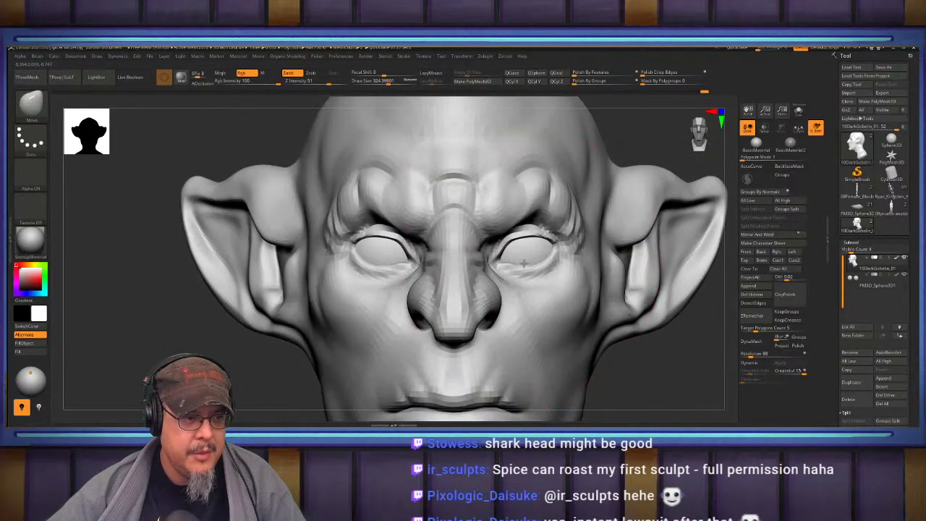
Try to mask the area over the eye, using a rectangular mask first and undoing it.
key(s)
drag(530, 258, 517, 260)
right_drag(521, 262, 449, 262)
ctrl+drag(537, 242, 517, 272)
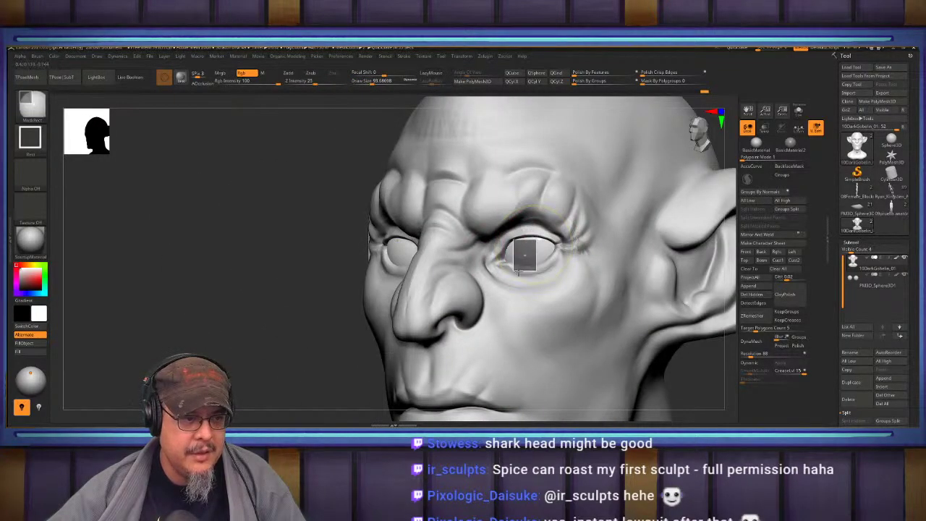
key(ctrl+z)
key(b)
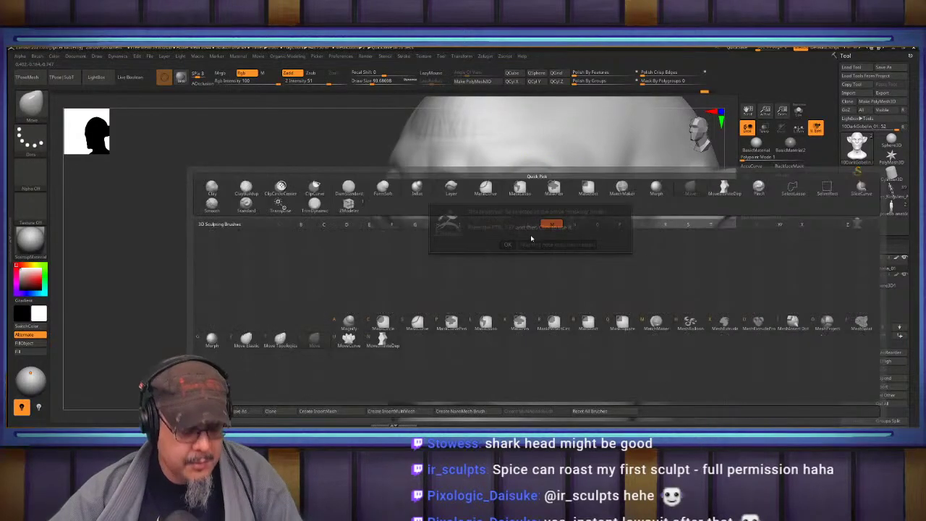
key(m)
key(p)
mouse_move(529, 236)
ctrl+mouse_down()
mouse_move(546, 241)
mouse_move(547, 264)
ctrl+mouse_up()
mouse_move(499, 272)
right_down()
mouse_move(545, 275)
mouse_move(541, 211)
mouse_move(548, 221)
right_up()
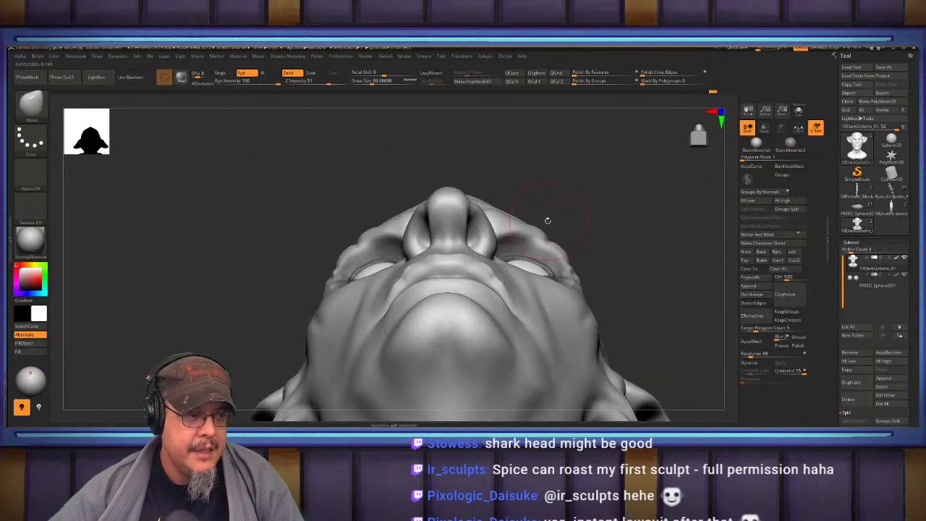
key(comma)
key(b)
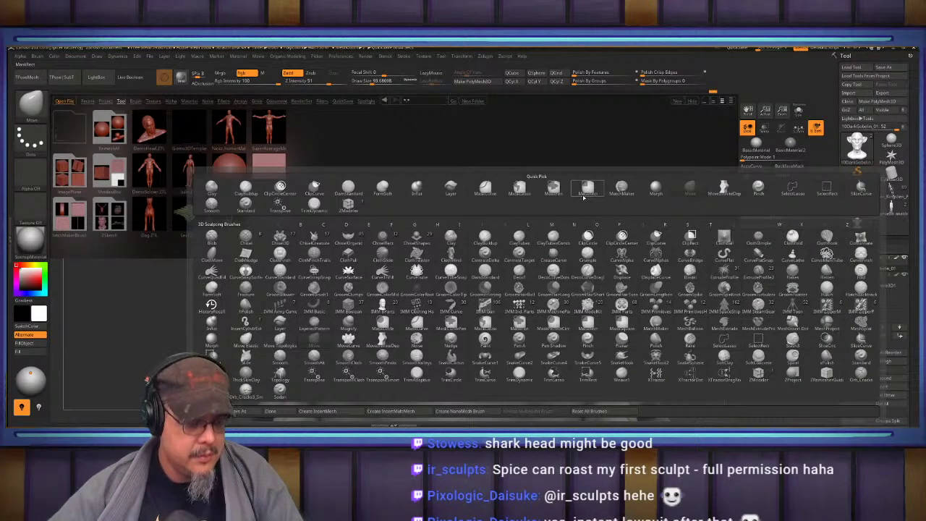
key(comma)
key(b)
key(m)
key(v)
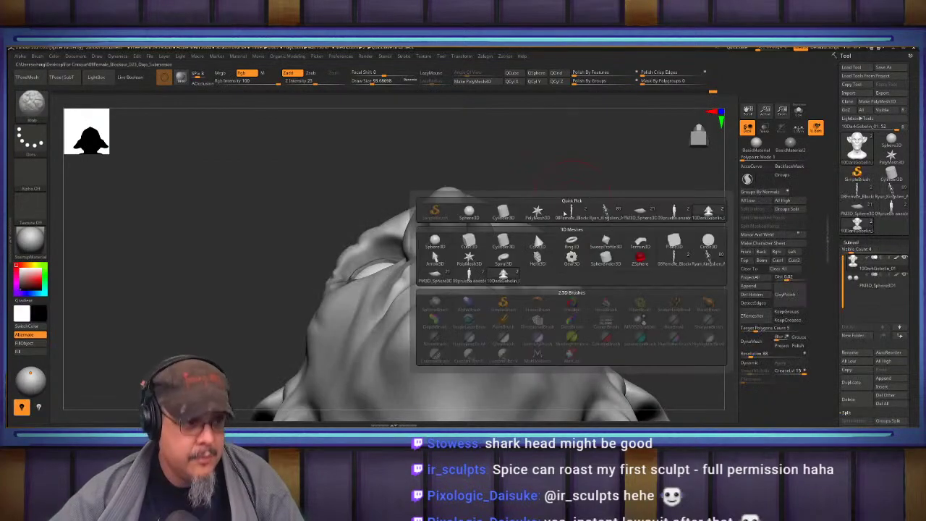
key(b)
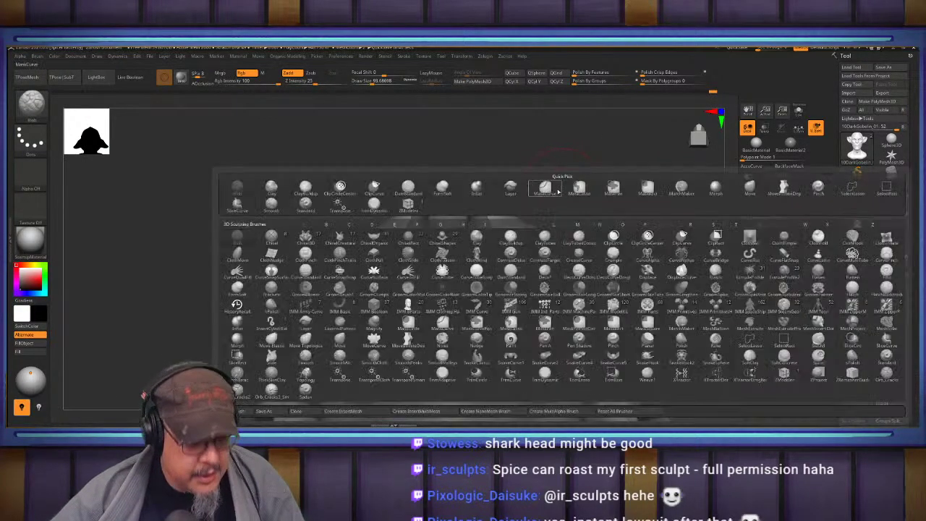
key(m)
key(v)
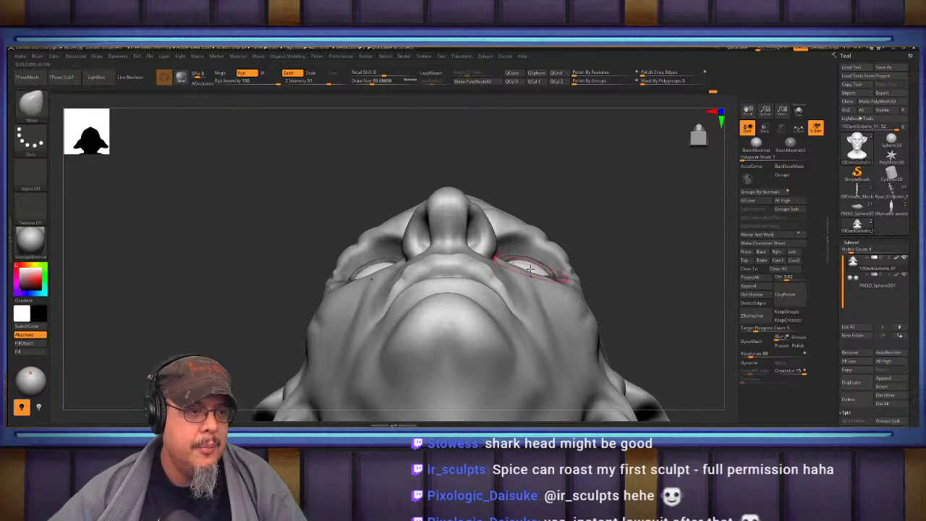
Pull the outer eye area forward from below with the Move brush at draw size about 202.
key(bracketright)
key(bracketright)
key(bracketright)
drag(554, 277, 548, 260)
mouse_move(556, 258)
right_down()
mouse_move(539, 325)
mouse_move(529, 219)
mouse_move(520, 245)
right_up()
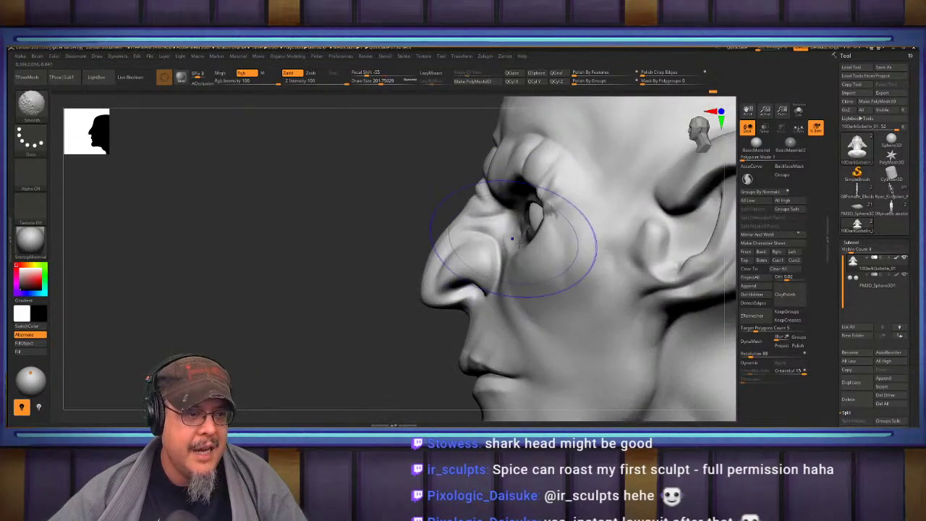
Smooth and lift the outer brow beside the eye with the Move brush at draw size about 202, and swap the active colours.
drag(519, 245, 519, 248)
drag(550, 212, 550, 197)
alt+right_drag(551, 195, 549, 265)
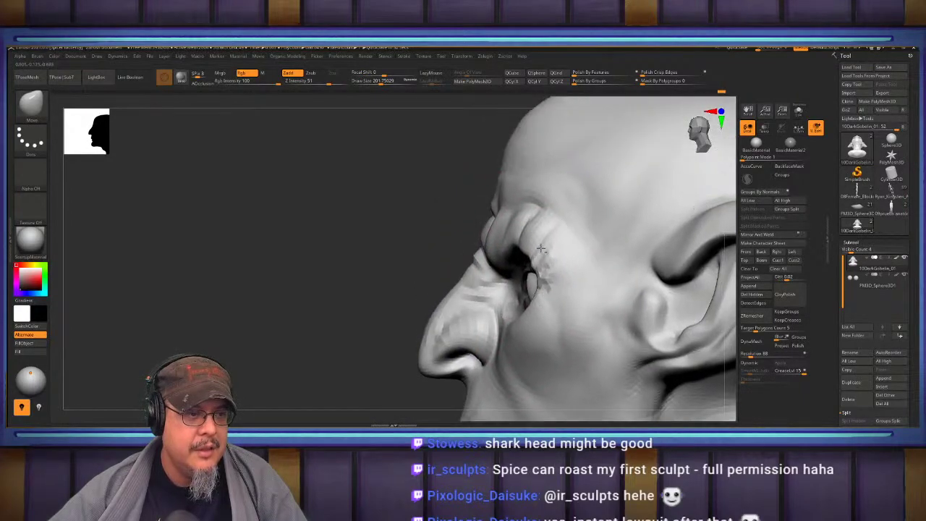
drag(547, 242, 550, 225)
click(898, 260)
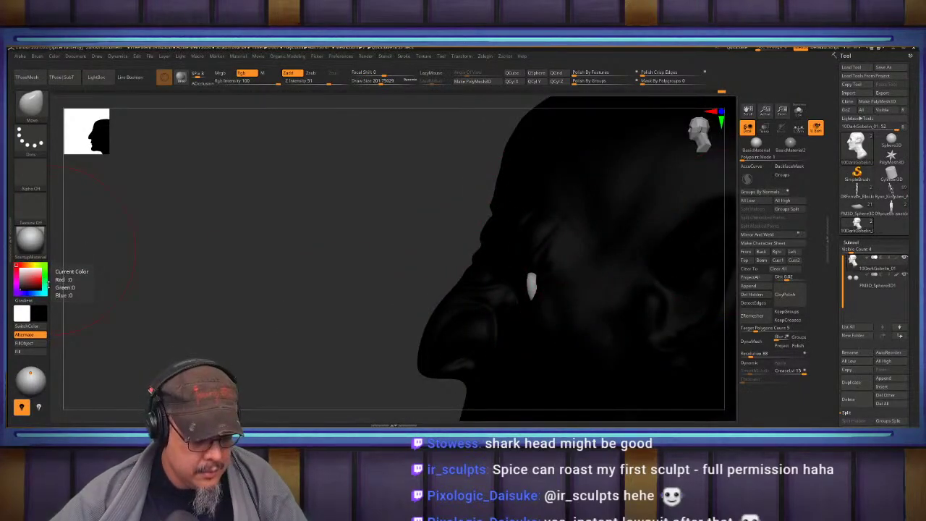
key(v)
Reshape and smooth the upper eyelid and brow from the front using the Move brush at draw size about 101.
mouse_move(508, 317)
alt+right_down()
mouse_move(475, 275)
mouse_move(489, 312)
mouse_move(482, 295)
mouse_move(492, 301)
mouse_move(485, 307)
mouse_move(507, 256)
mouse_move(494, 269)
alt+right_up()
key(s)
mouse_move(435, 241)
mouse_down()
mouse_move(423, 240)
mouse_move(496, 246)
mouse_up()
mouse_move(503, 299)
mouse_down()
mouse_move(467, 317)
mouse_move(451, 310)
mouse_move(496, 313)
mouse_move(424, 300)
mouse_up()
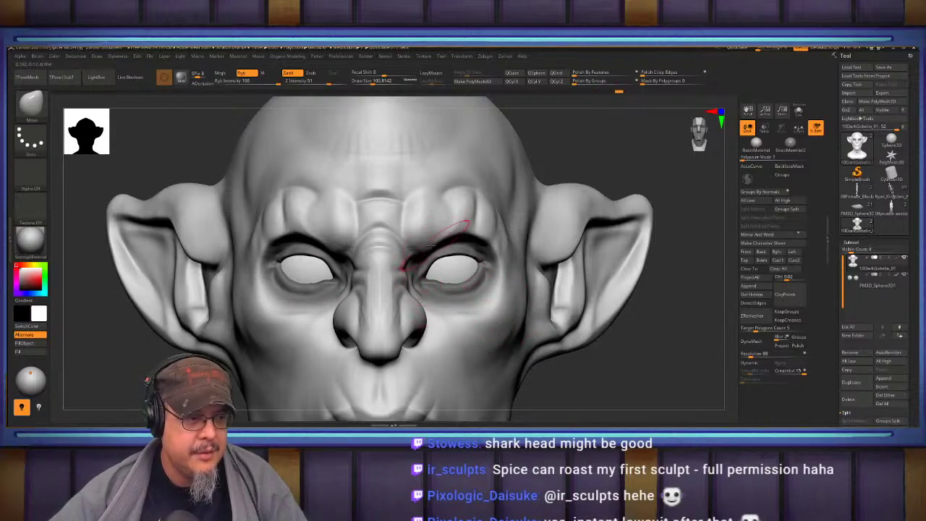
mouse_move(431, 247)
mouse_down()
mouse_move(423, 243)
mouse_move(461, 237)
mouse_up()
key(shift)
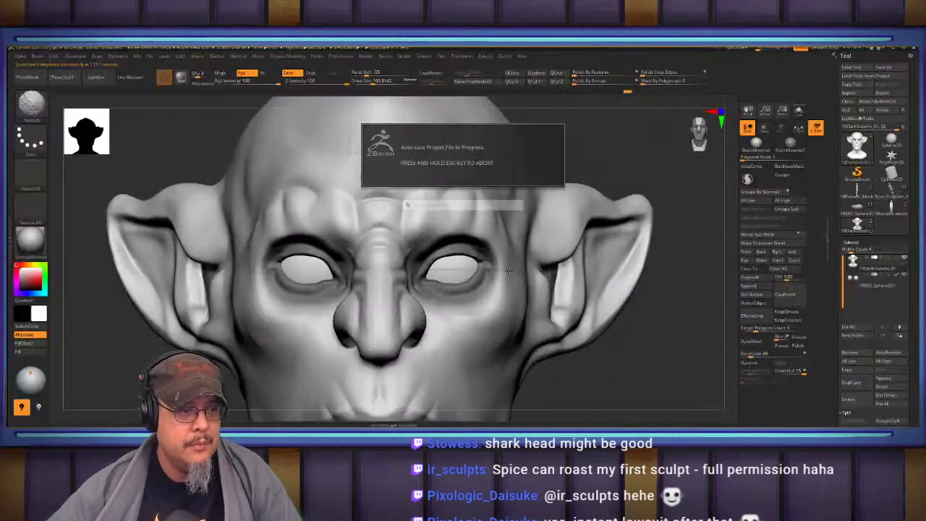
Build up the flesh beside the mouth corner with the ClayBuildup brush at draw size about 101 and smooth it.
drag(718, 363, 676, 372)
right_drag(369, 304, 539, 215)
ctrl+right_drag(503, 252, 390, 262)
mouse_move(550, 261)
ctrl+right_down()
mouse_move(601, 304)
mouse_move(462, 254)
mouse_move(486, 280)
mouse_move(508, 285)
mouse_move(474, 249)
mouse_move(522, 255)
mouse_move(438, 286)
mouse_move(450, 290)
ctrl+right_up()
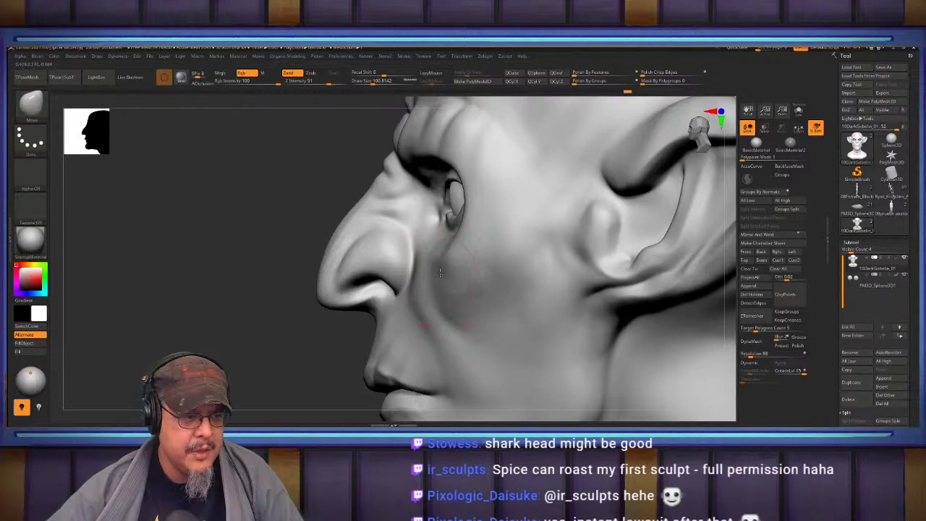
mouse_move(443, 330)
alt+right_down()
mouse_move(463, 236)
mouse_move(487, 265)
alt+right_up()
key(b)
key(c)
key(b)
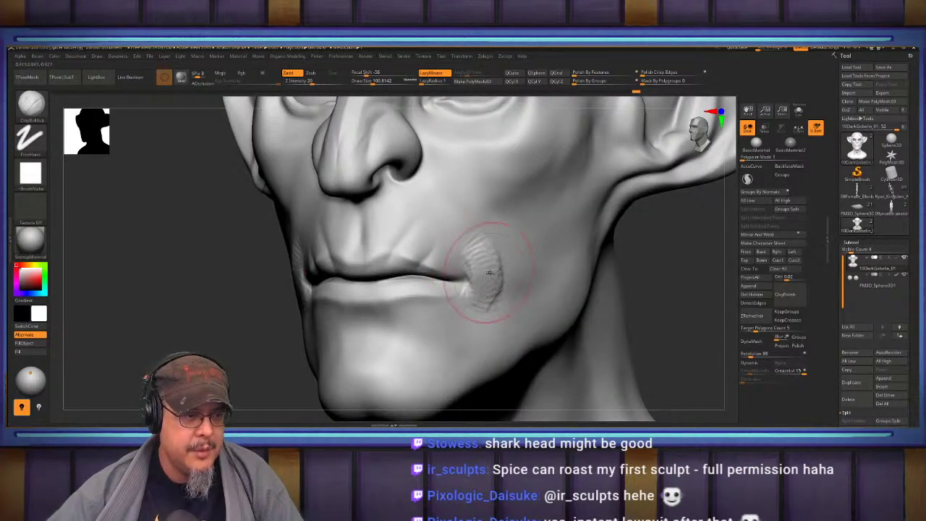
drag(491, 276, 476, 315)
mouse_move(480, 247)
shift+mouse_down()
mouse_move(489, 287)
mouse_move(476, 307)
shift+mouse_up()
Carve the nasolabial fold from the nostril wing down the cheek with the DamStandard brush and soften its lower end.
mouse_move(481, 246)
right_down()
mouse_move(484, 222)
mouse_move(459, 256)
mouse_move(450, 308)
right_up()
key(b)
key(d)
key(s)
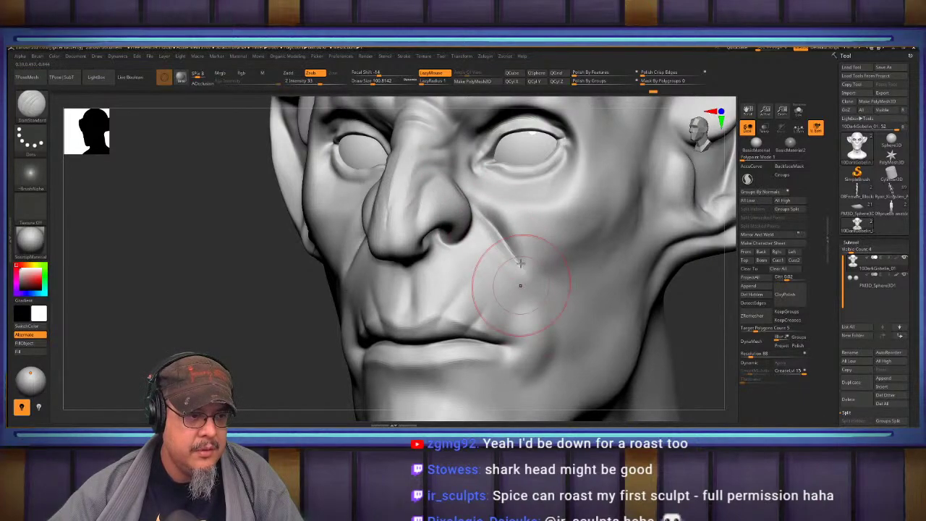
mouse_move(506, 269)
right_down()
mouse_move(459, 224)
mouse_move(471, 207)
right_up()
right_drag(487, 172, 485, 149)
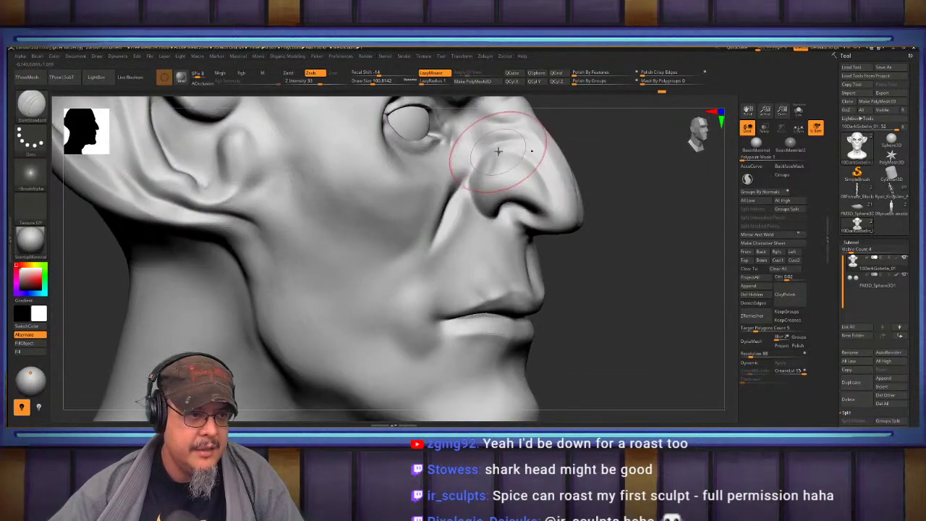
shift+drag(440, 272, 443, 243)
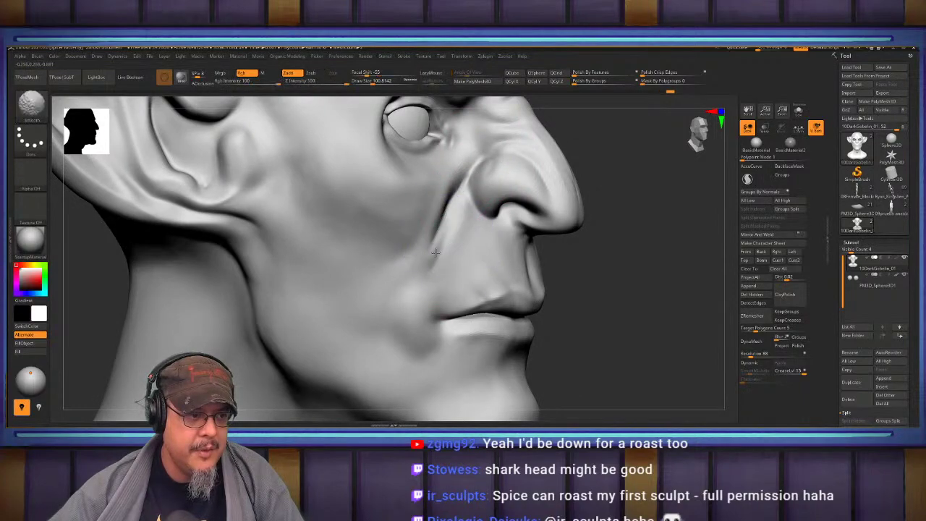
Build up the ridge from the inner eye along the nasolabial fold with ClayBuildup at draw size about 83 and smooth it.
alt+right_drag(451, 233, 455, 311)
key(b)
key(c)
key(b)
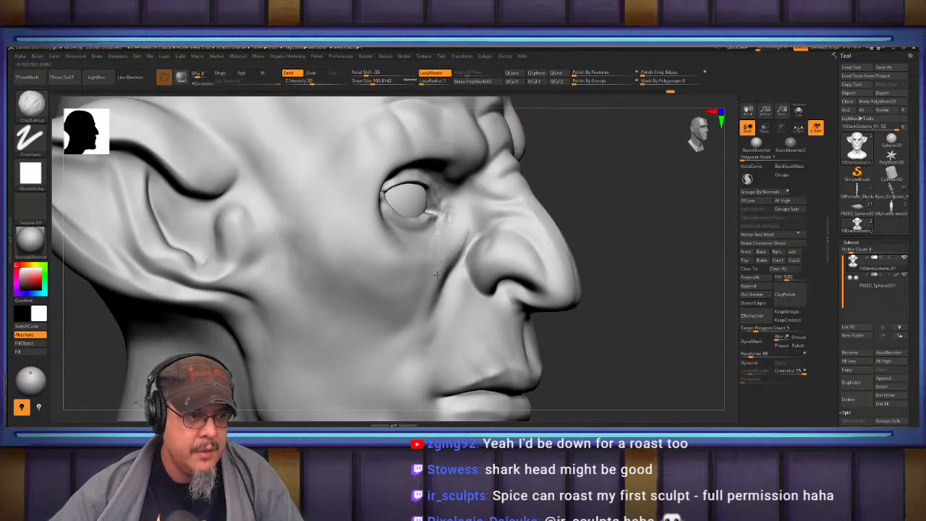
key(s)
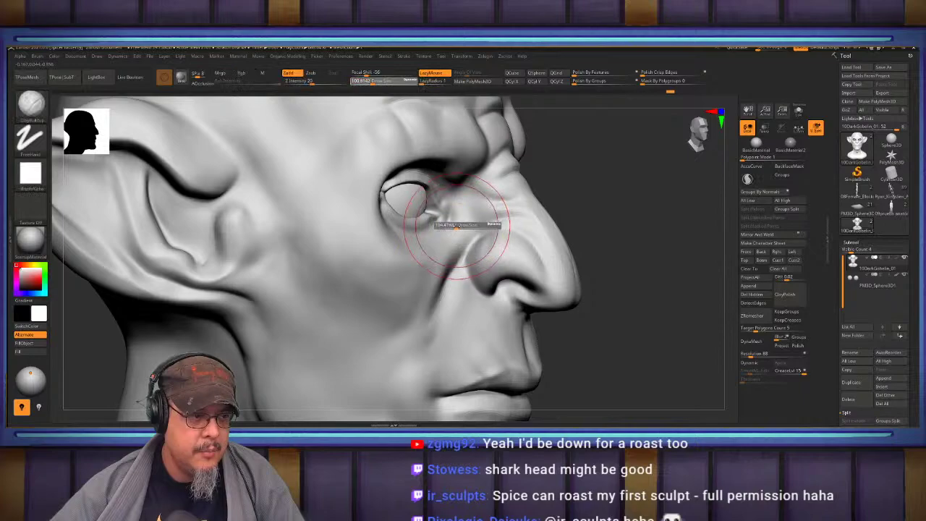
drag(456, 226, 434, 281)
drag(456, 250, 446, 280)
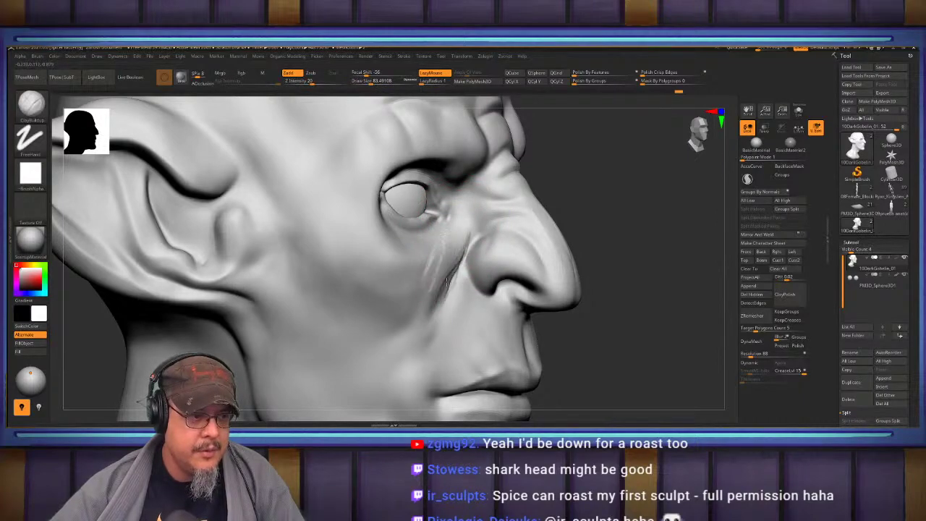
key(shift)
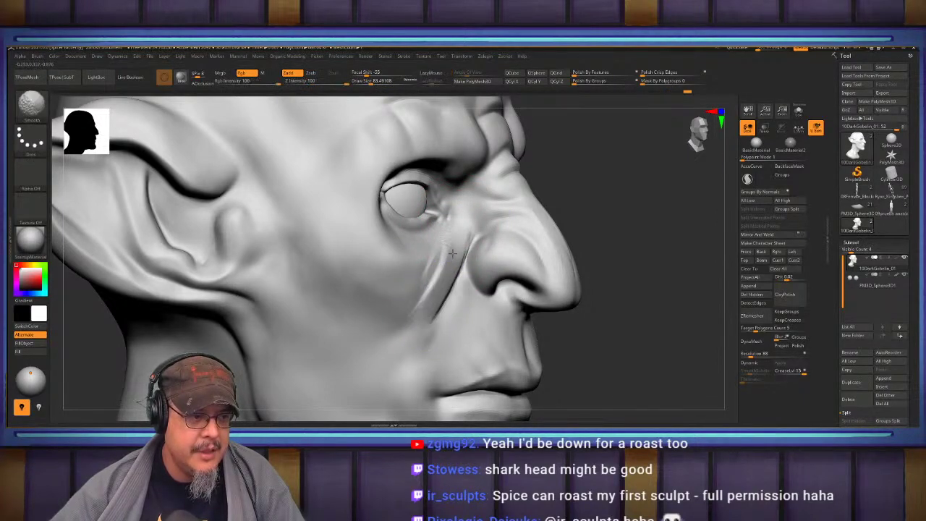
Extend the nasolabial ridge down the cheek to the jawline with ClayBuildup at draw size about 108 and blend it smooth.
alt+right_drag(412, 329, 429, 261)
mouse_move(471, 210)
mouse_down()
mouse_move(393, 327)
mouse_move(372, 341)
mouse_move(382, 341)
mouse_move(370, 315)
mouse_move(442, 241)
mouse_up()
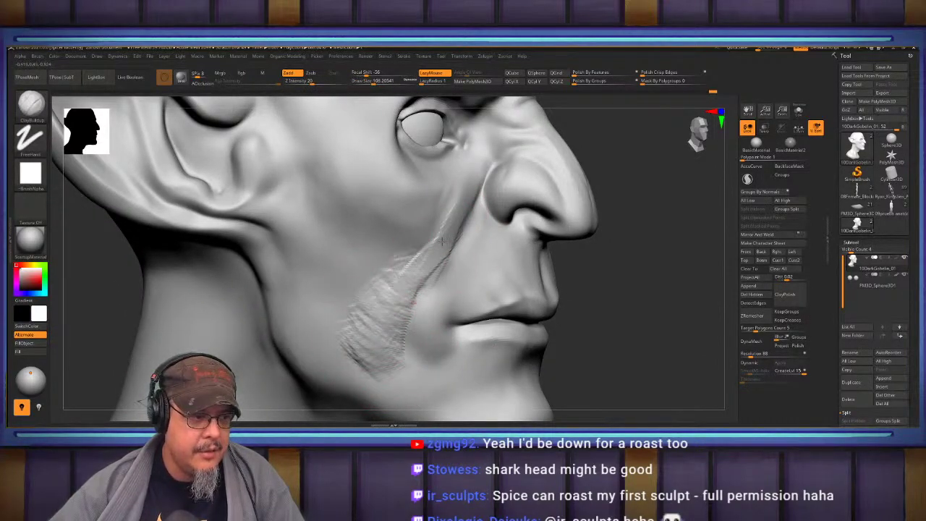
drag(465, 199, 421, 256)
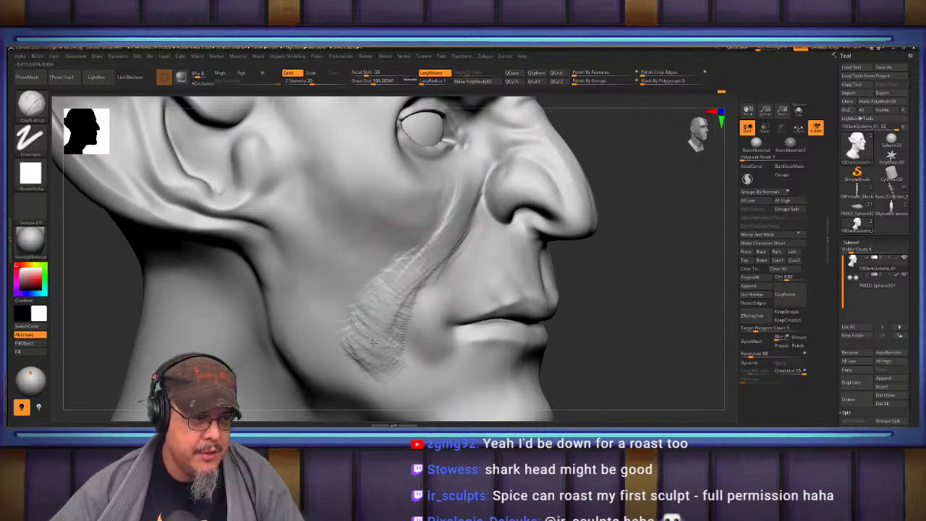
alt+right_drag(372, 352, 368, 252)
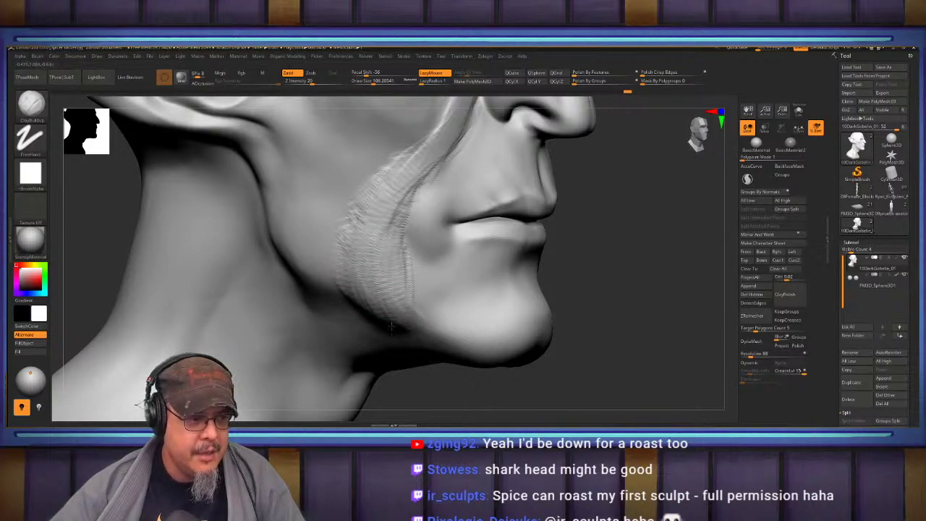
key(shift)
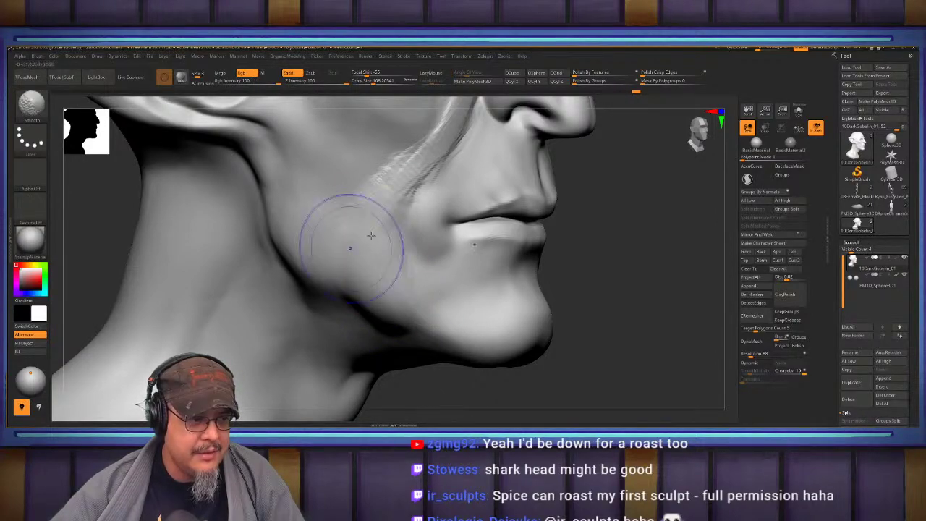
alt+right_drag(417, 163, 414, 254)
shift+drag(413, 254, 434, 230)
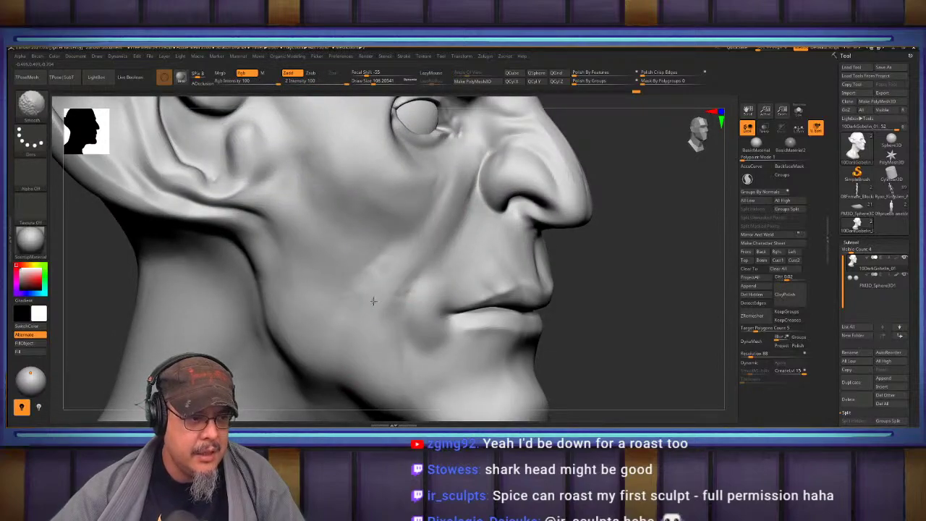
shift+drag(376, 323, 389, 306)
shift+right_drag(389, 306, 368, 306)
Carve the crease under the lower lip near the mouth corner with DamStandard at draw size about 59 and smooth it.
key(f)
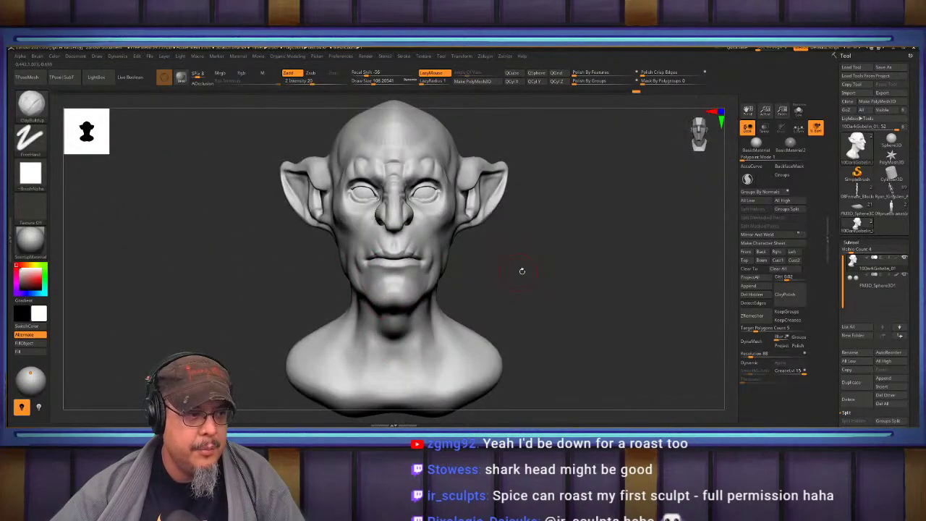
mouse_move(522, 271)
alt+right_down()
mouse_move(556, 288)
mouse_move(587, 326)
mouse_move(604, 273)
mouse_move(610, 302)
mouse_move(684, 301)
alt+right_up()
mouse_move(540, 250)
alt+right_down()
mouse_move(552, 292)
mouse_move(503, 290)
alt+right_up()
key(b)
key(d)
key(s)
drag(341, 262, 489, 285)
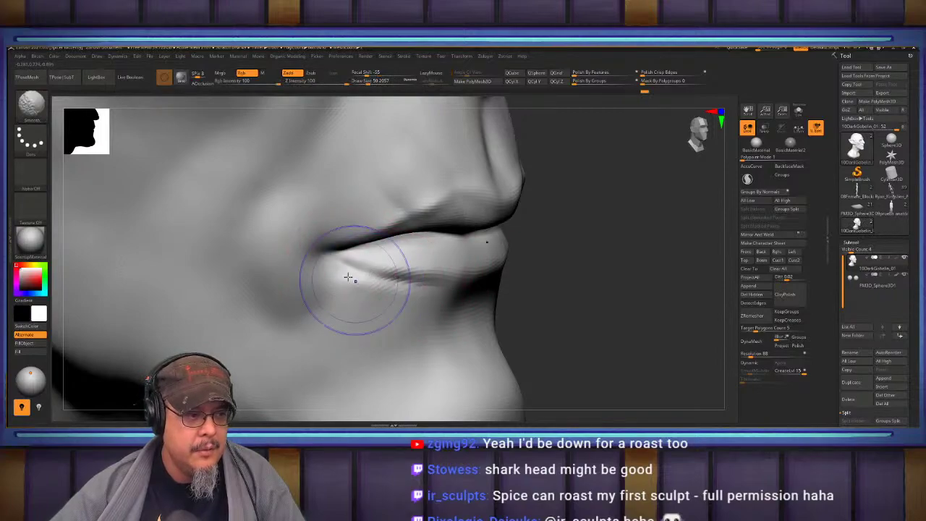
shift+drag(359, 286, 354, 294)
Cut the grooves flanking the central lobe of the upper lip with the DamStandard brush at draw size about 59.
mouse_move(507, 262)
right_down()
mouse_move(469, 254)
mouse_move(465, 275)
mouse_move(459, 235)
mouse_move(463, 279)
right_up()
drag(399, 225, 436, 280)
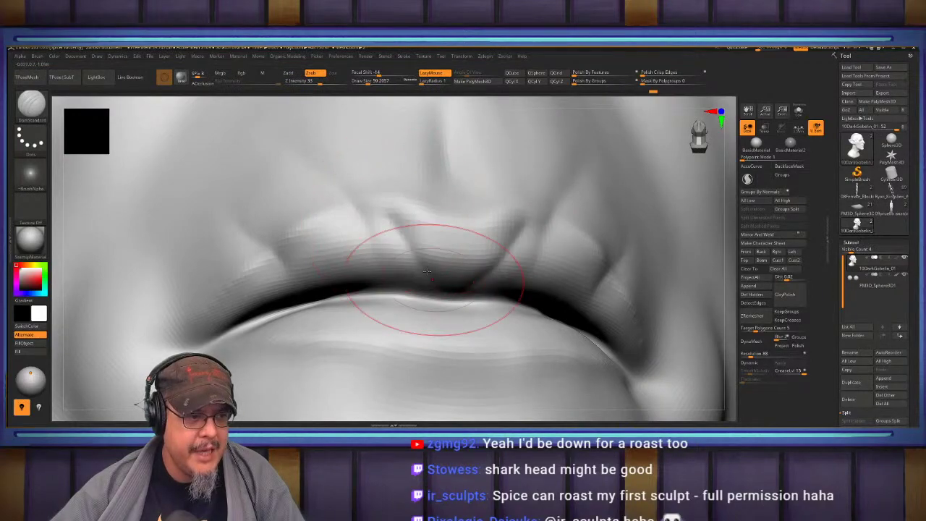
drag(399, 234, 428, 255)
right_drag(428, 255, 372, 269)
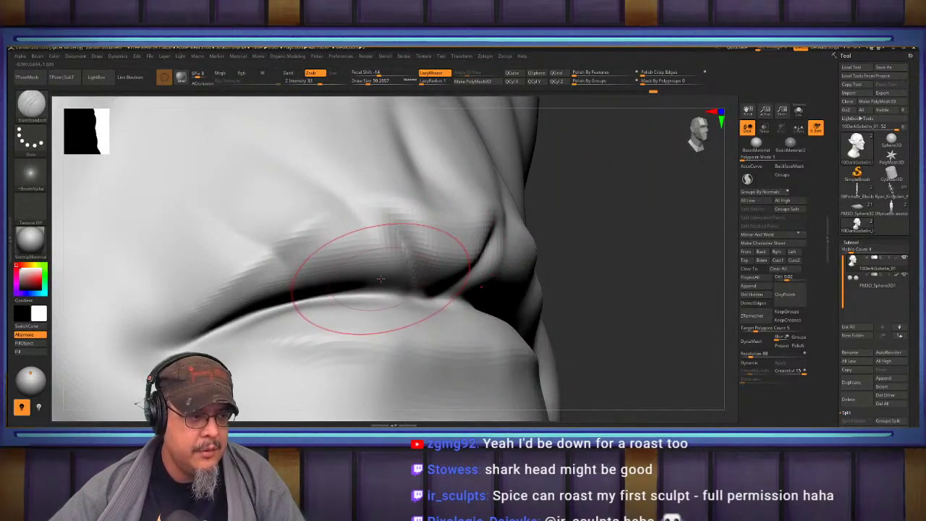
Inflate the lips along the mouth line out to the corner with the Inflat brush at draw size about 59.
key(b)
key(i)
key(n)
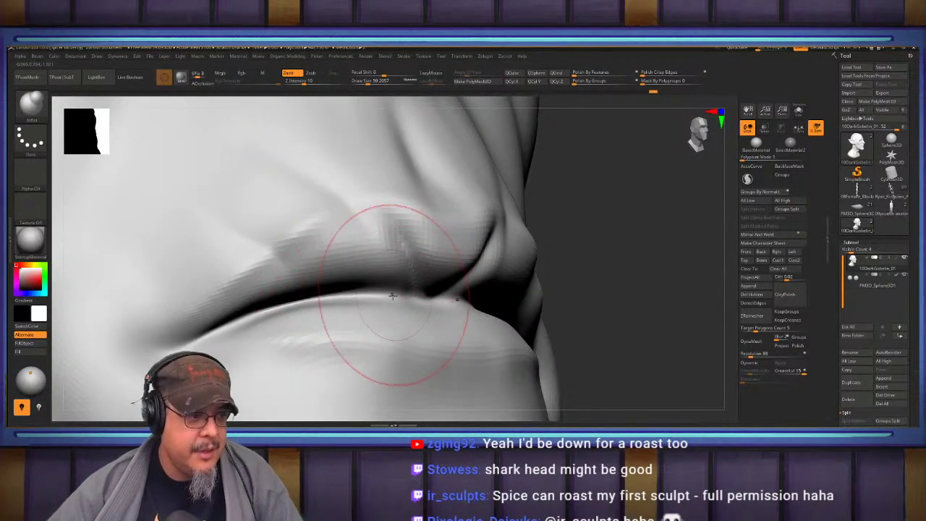
mouse_move(395, 296)
mouse_down()
mouse_move(250, 313)
mouse_move(410, 291)
mouse_move(253, 315)
mouse_up()
drag(304, 299, 187, 349)
right_drag(358, 277, 326, 278)
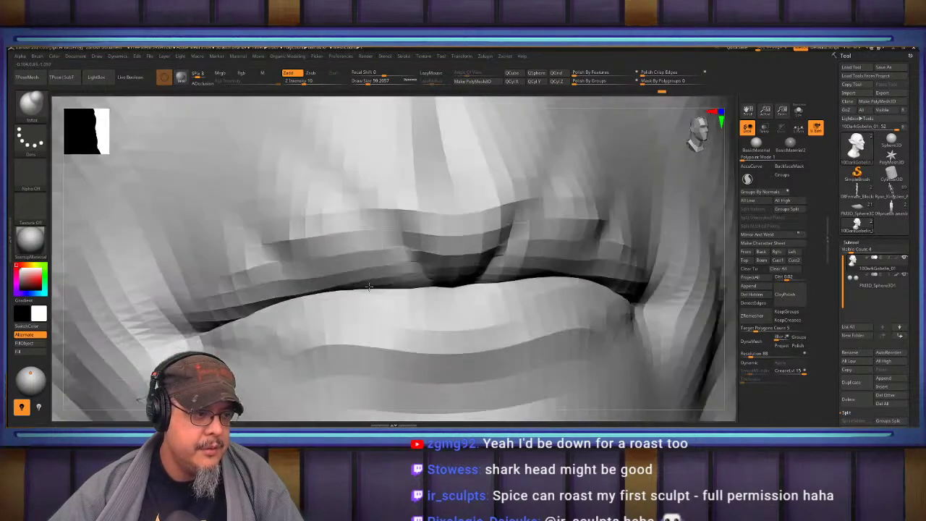
Pull the mouth corners outward with the Move brush at draw size about 158.
key(f)
mouse_move(592, 247)
right_down()
mouse_move(560, 248)
mouse_move(595, 292)
mouse_move(606, 287)
mouse_move(586, 287)
right_up()
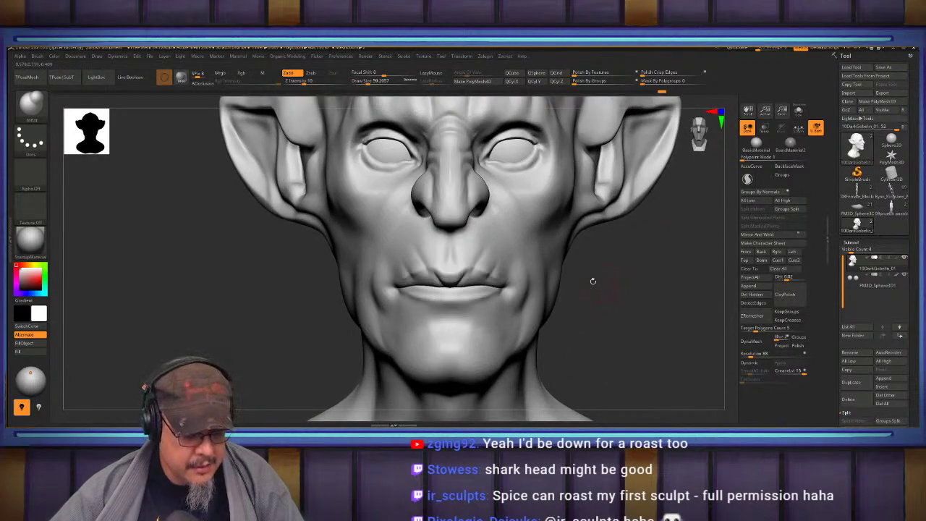
key(b)
key(m)
key(v)
key(s)
drag(496, 291, 508, 293)
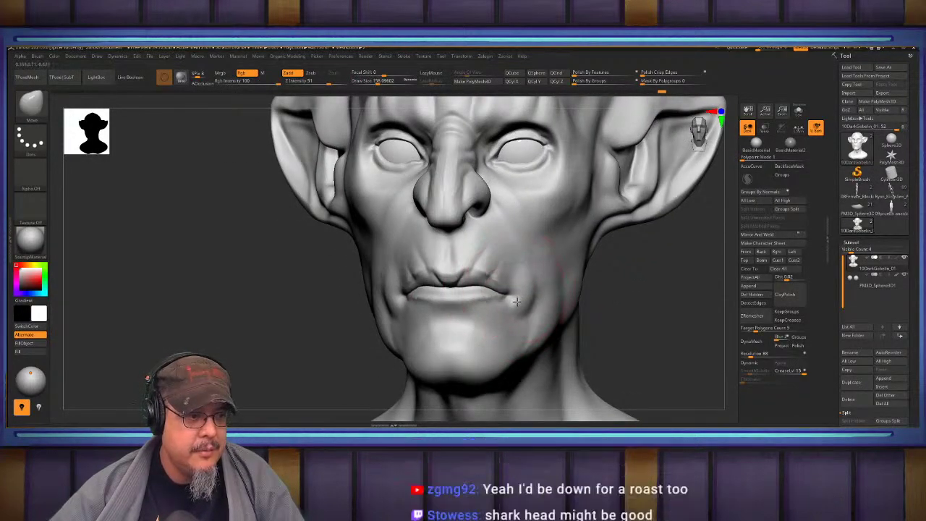
Pull the inner brow beside the nose bridge down with the Move brush at draw size about 158.
drag(642, 300, 645, 357)
alt+right_drag(644, 358, 665, 412)
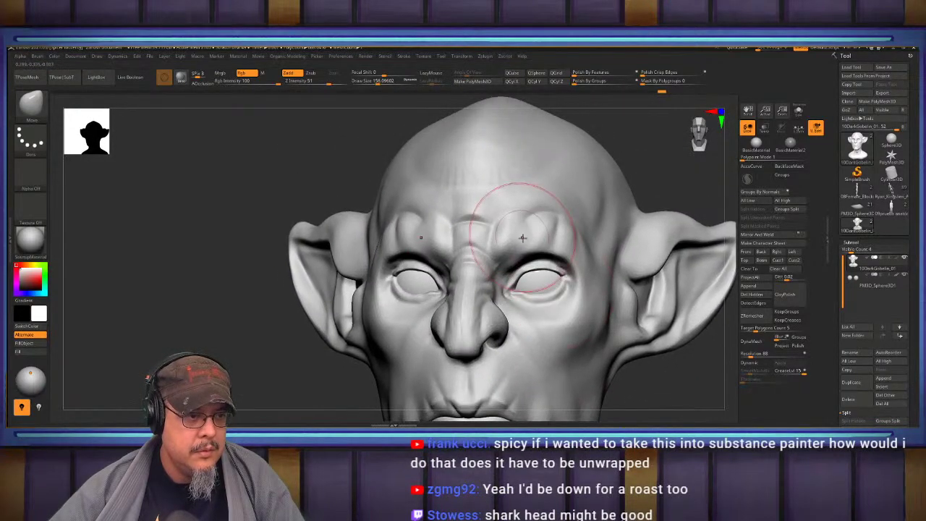
drag(498, 231, 500, 243)
Enlarge the eye openings from the front with the Move brush, raising the upper lids and lowering the lower lids.
shift+right_drag(529, 231, 515, 232)
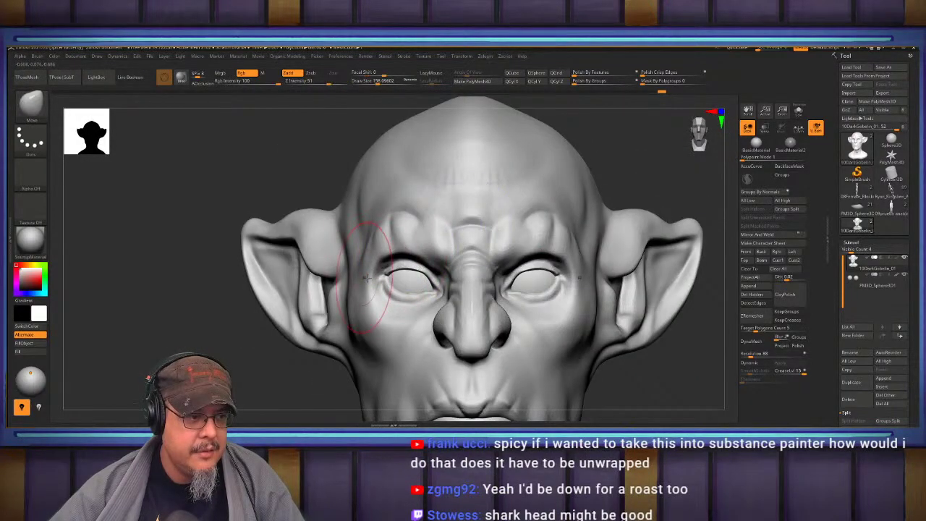
drag(369, 272, 361, 280)
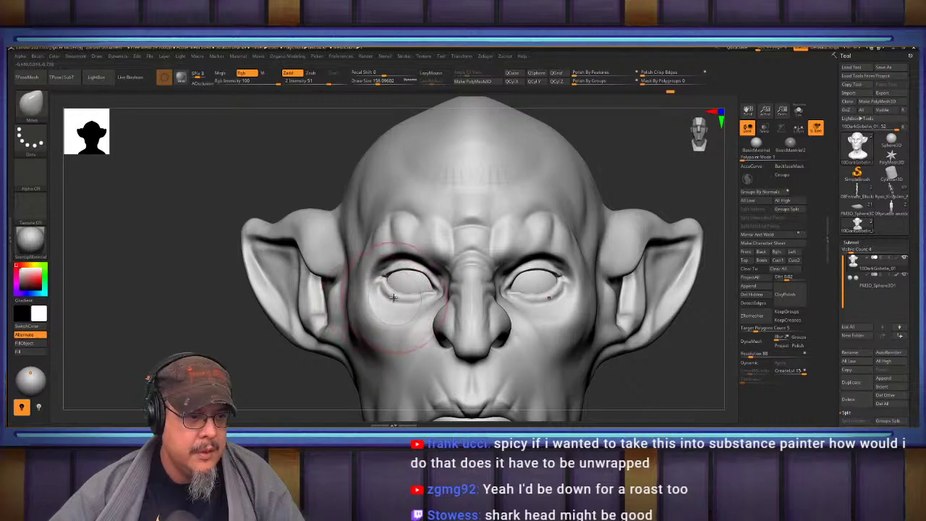
drag(408, 266, 409, 322)
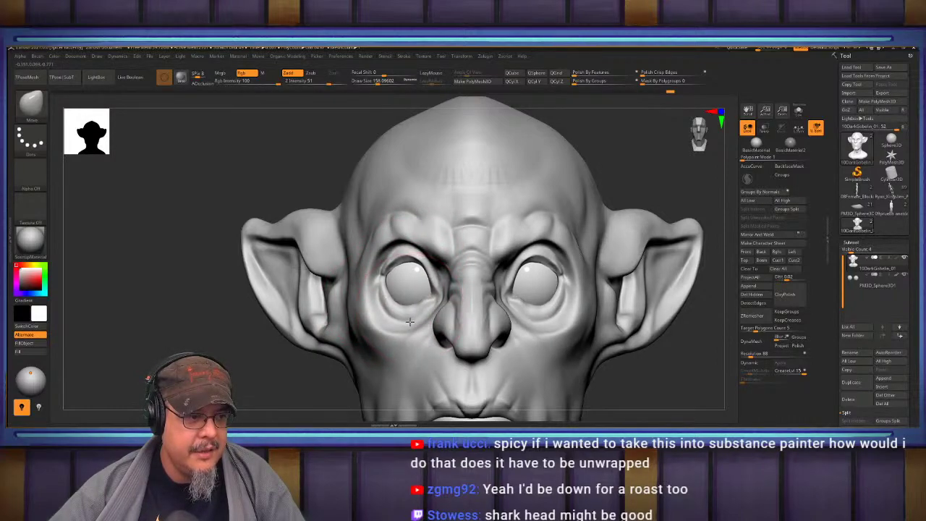
right_drag(406, 263, 486, 267)
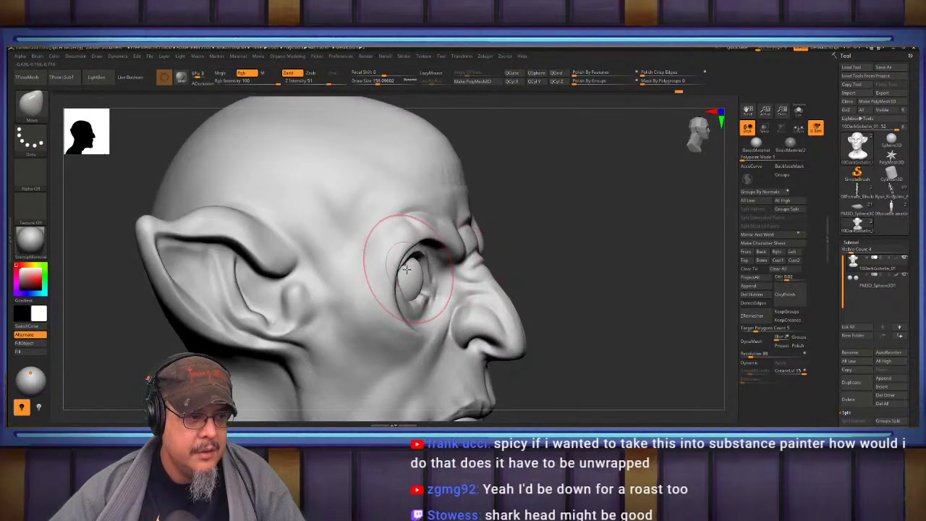
Adjust the side of the goblin's face beside the eye with the Move brush at a draw size of about 158.
mouse_move(396, 272)
shift+right_down()
mouse_move(577, 246)
mouse_move(564, 247)
shift+right_up()
alt+right_drag(565, 248, 515, 269)
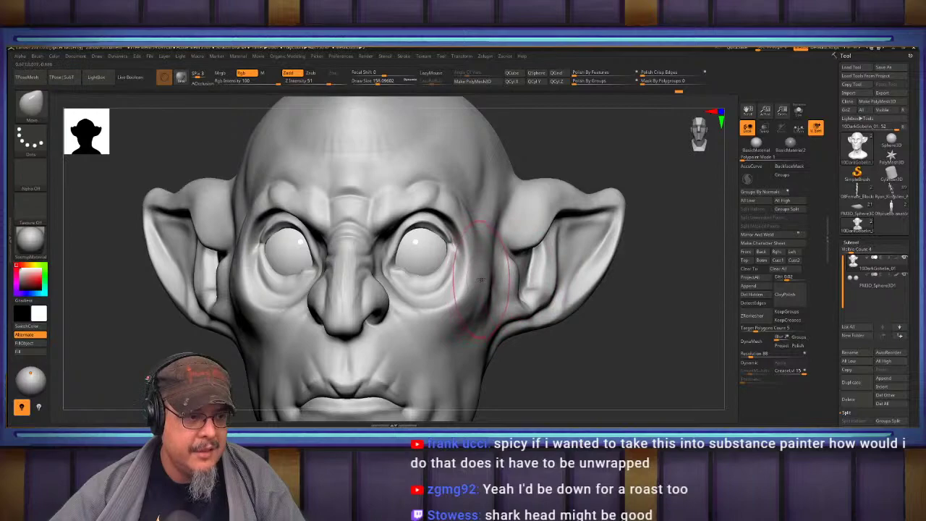
drag(499, 297, 508, 297)
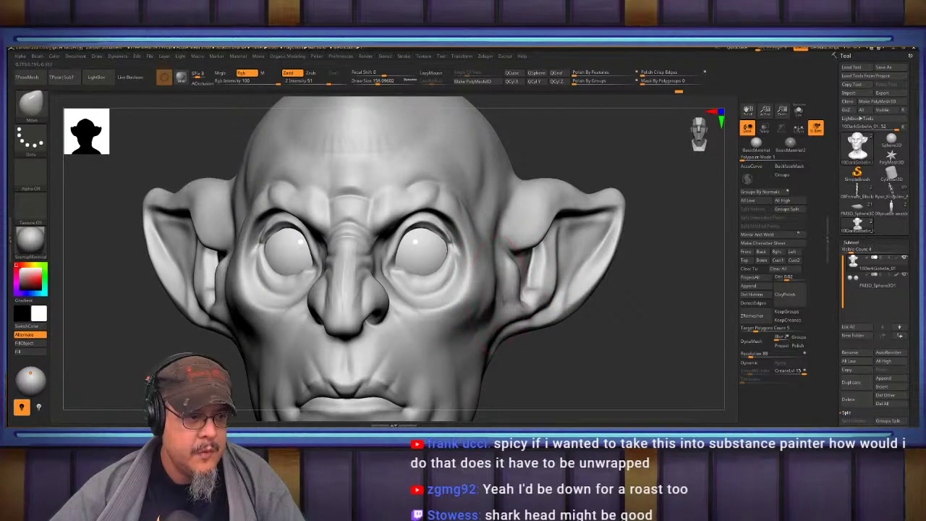
Reduce the Move brush to a draw size of about 83 and refine the eyelid shape around the eyeball.
right_drag(518, 246, 474, 282)
mouse_move(474, 283)
right_down()
mouse_move(500, 280)
mouse_move(495, 298)
mouse_move(509, 299)
right_up()
key(s)
drag(509, 298, 502, 297)
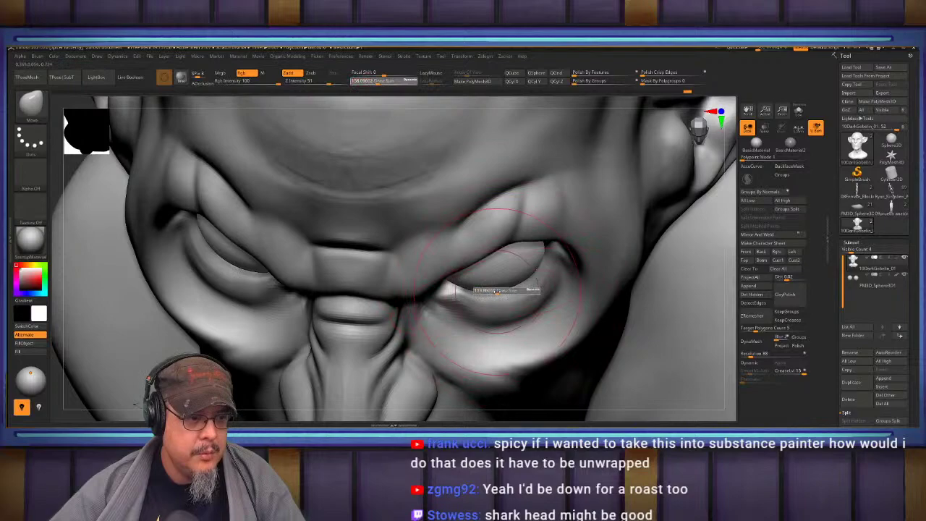
right_drag(501, 304, 554, 250)
drag(568, 288, 567, 298)
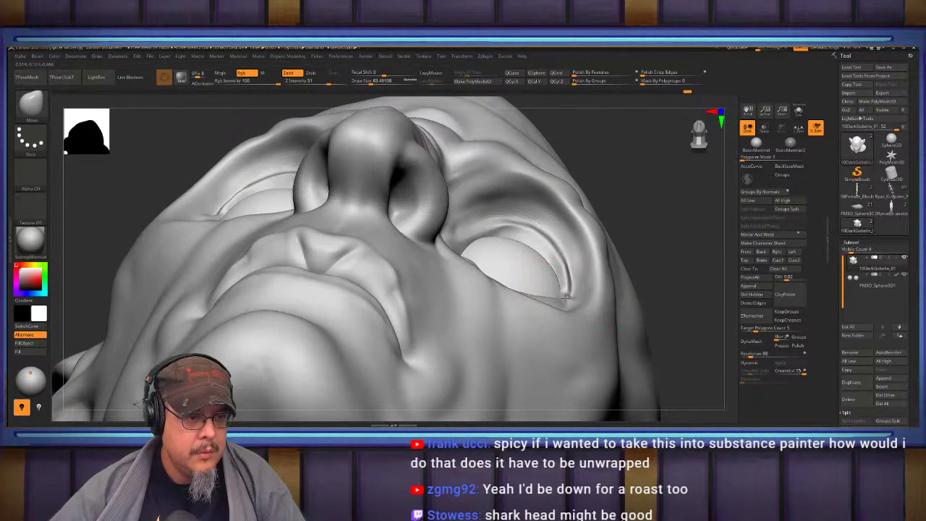
shift+right_drag(483, 235, 507, 269)
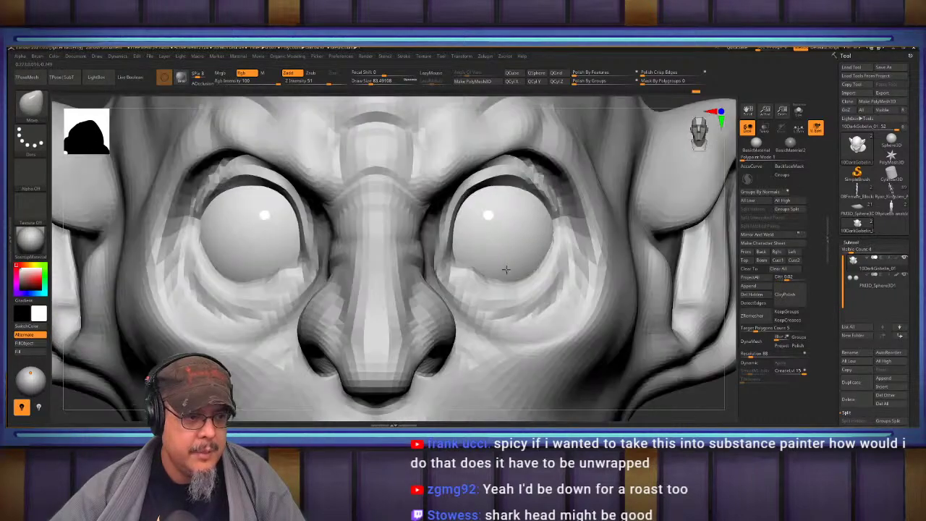
Enlarge the Move brush to a draw size of about 318 and adjust the bust's neck and shoulder forms.
key(f)
mouse_move(621, 240)
right_down()
mouse_move(617, 261)
mouse_move(490, 281)
mouse_move(556, 281)
mouse_move(573, 268)
right_up()
alt+right_drag(519, 285, 538, 277)
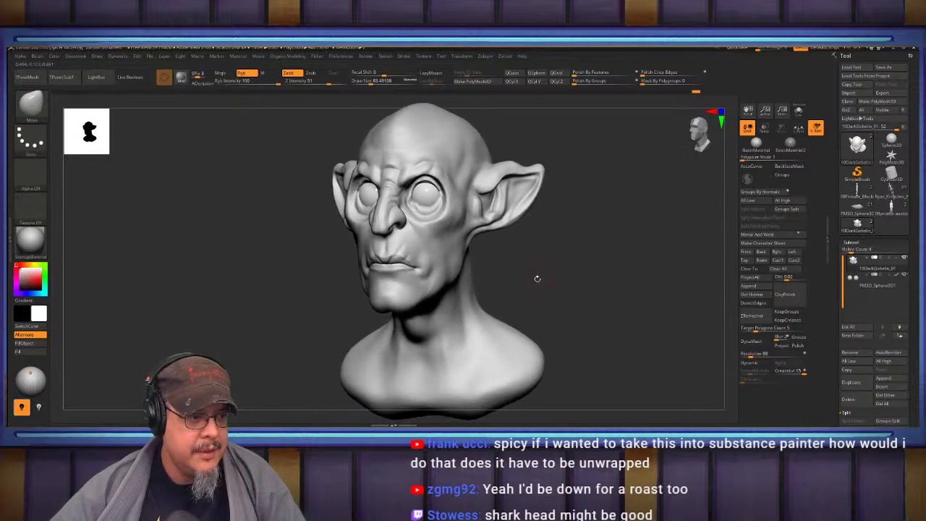
key(s)
drag(535, 280, 548, 281)
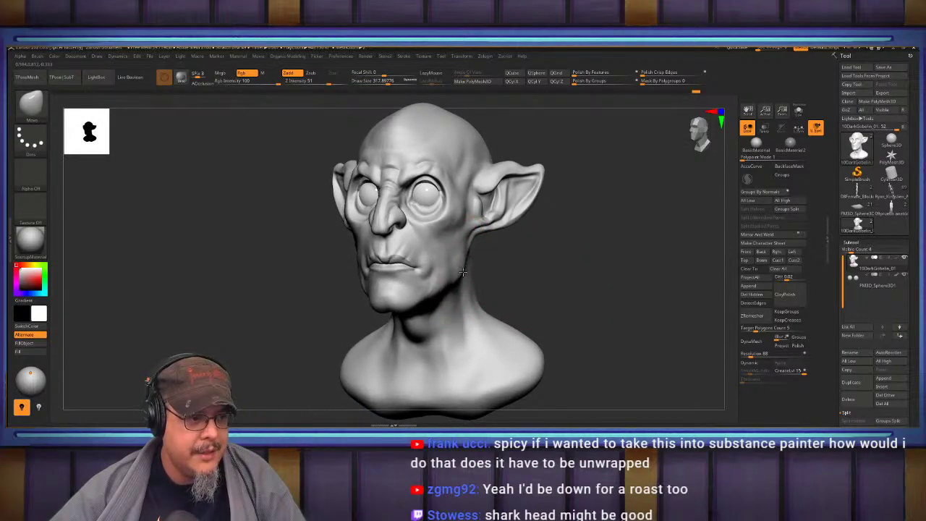
mouse_move(489, 273)
right_down()
mouse_move(534, 271)
mouse_move(463, 329)
right_up()
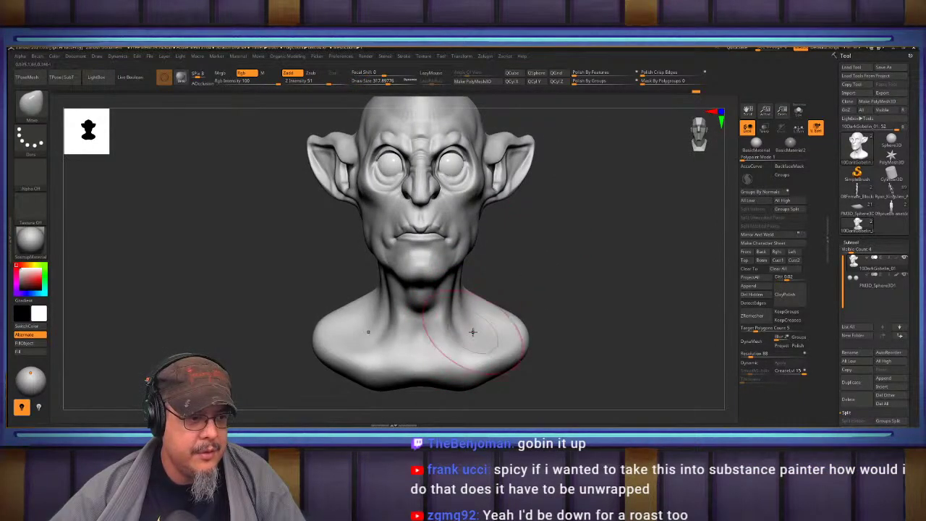
mouse_move(474, 287)
right_down()
mouse_move(496, 271)
mouse_move(466, 283)
right_up()
mouse_move(555, 261)
shift+right_down()
mouse_move(586, 258)
mouse_move(567, 288)
mouse_move(573, 254)
shift+right_up()
Switch to the ClayBuildup brush at a draw size of about 128 and try a stroke on the neck.
key(b)
key(c)
key(b)
key(s)
drag(450, 251, 345, 347)
key(ctrl+z)
Build up and smooth the area beneath and behind the ear with ClayBuildup at draw sizes of about 245 and 206.
right_drag(601, 242, 579, 242)
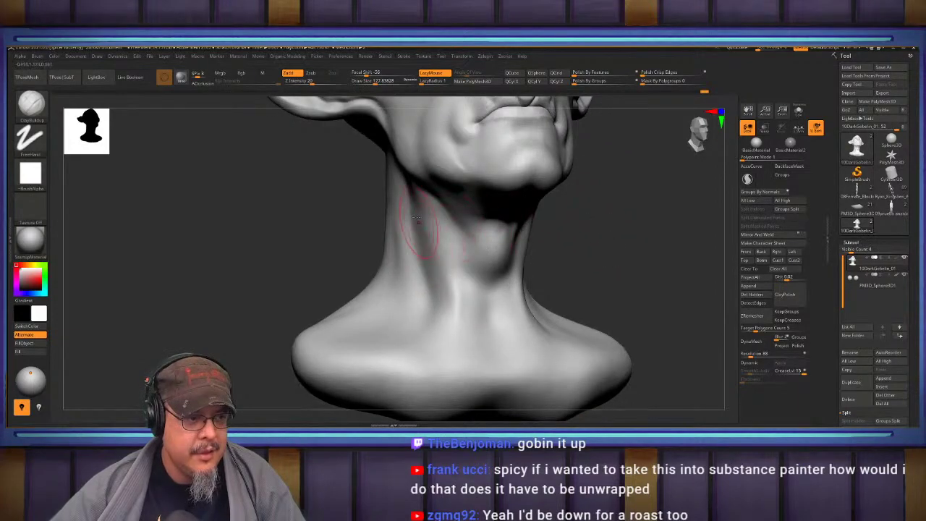
right_drag(417, 217, 393, 260)
key(])
key(])
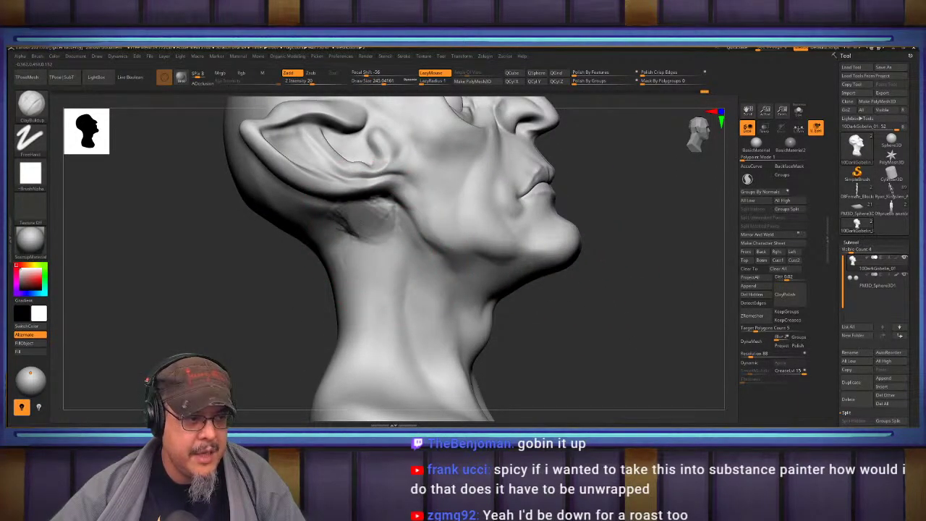
drag(549, 243, 547, 285)
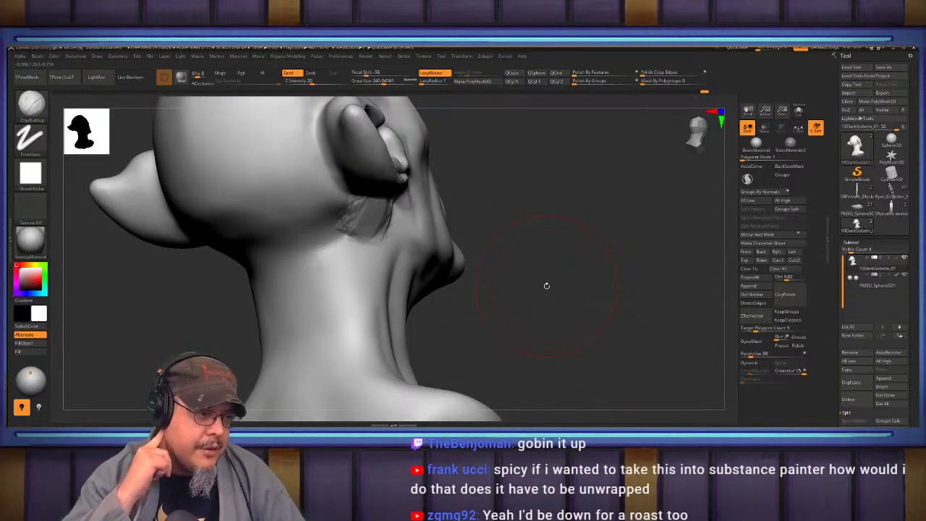
mouse_move(655, 262)
mouse_down()
mouse_move(565, 260)
mouse_move(601, 278)
mouse_up()
key(s)
mouse_move(350, 266)
mouse_down()
mouse_move(372, 271)
mouse_move(374, 286)
mouse_move(332, 253)
mouse_move(347, 269)
mouse_up()
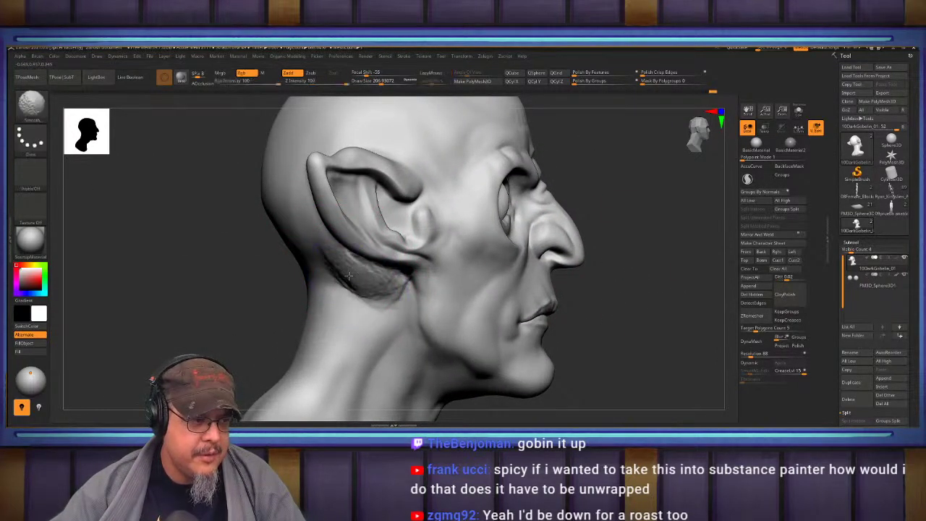
Build up the neck muscles from below the ear to the collarbone and across the throat with ClayBuildup.
mouse_move(630, 324)
alt+mouse_down()
mouse_move(630, 244)
mouse_move(595, 244)
alt+mouse_up()
mouse_move(377, 191)
mouse_down()
mouse_move(377, 250)
mouse_move(393, 319)
mouse_move(382, 322)
mouse_up()
drag(381, 290, 390, 354)
mouse_move(519, 356)
alt+mouse_down()
mouse_move(513, 281)
mouse_move(438, 269)
mouse_move(417, 296)
mouse_move(410, 330)
mouse_move(393, 321)
mouse_move(386, 338)
alt+mouse_up()
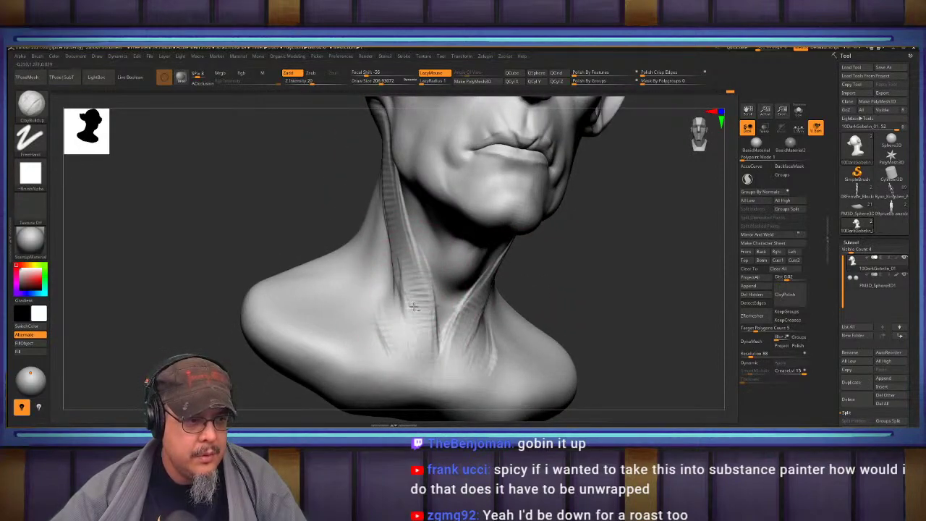
drag(549, 286, 655, 311)
drag(422, 190, 418, 249)
right_drag(547, 359, 449, 312)
mouse_move(461, 360)
right_down()
mouse_move(470, 313)
mouse_move(437, 309)
right_up()
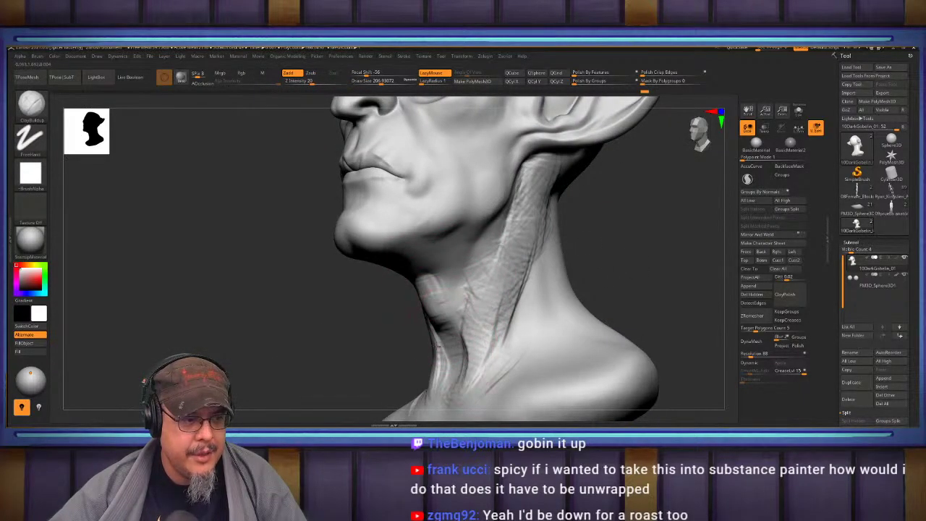
right_drag(439, 352, 376, 319)
Switch to the Move brush at a draw size of about 311 and adjust the chin and nose in profile.
mouse_move(566, 390)
ctrl+right_down()
mouse_move(573, 312)
mouse_move(591, 315)
mouse_move(644, 186)
mouse_move(615, 260)
ctrl+right_up()
key(b)
key(m)
key(v)
right_drag(313, 292, 294, 296)
key(s)
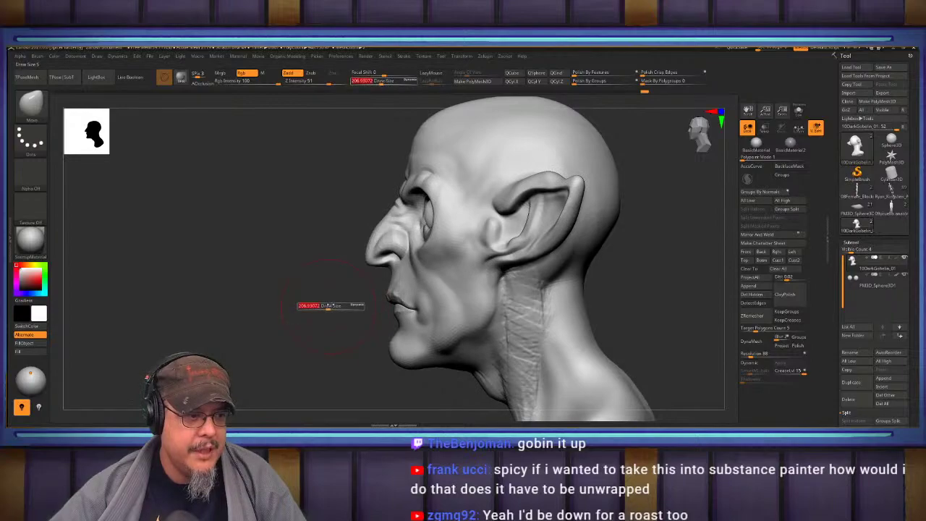
drag(331, 306, 343, 306)
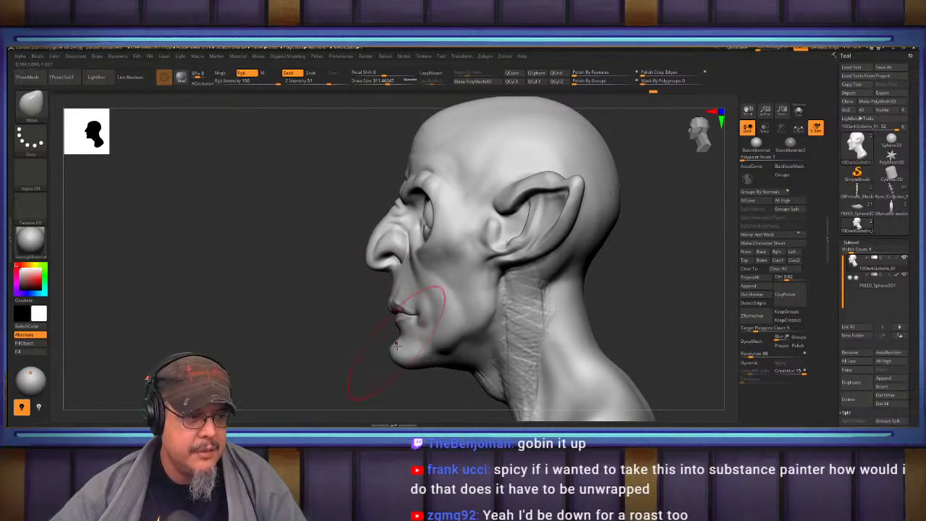
drag(401, 355, 402, 361)
drag(385, 250, 369, 249)
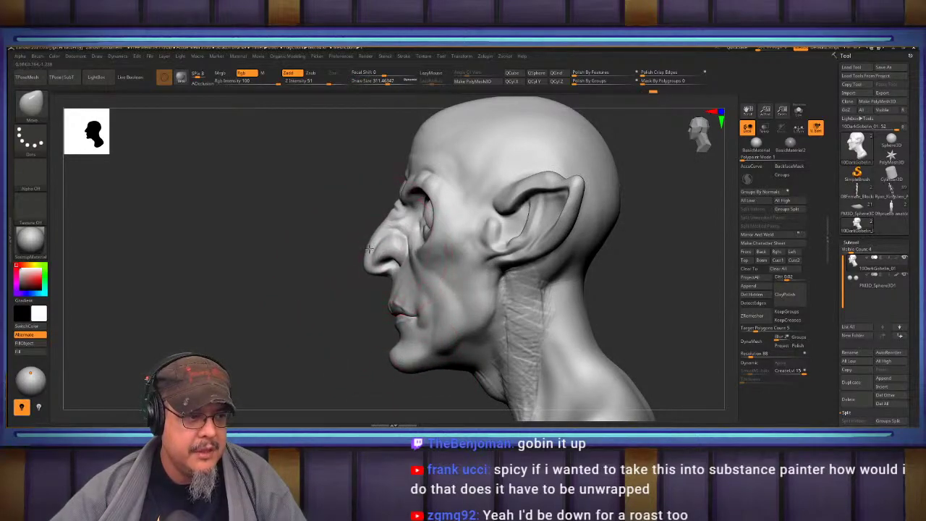
Reduce the Move brush to a draw size of about 194 and reshape the nose bridge in profile.
alt+drag(319, 279, 332, 313)
key(s)
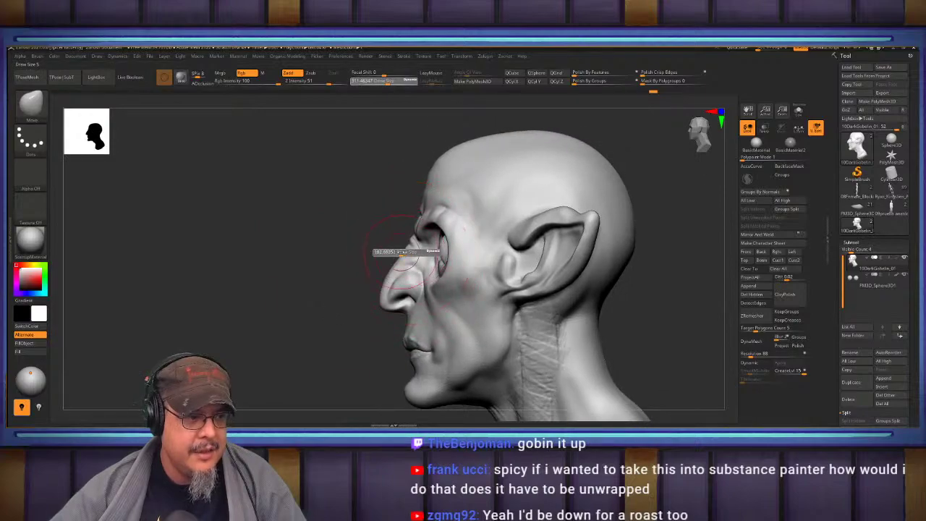
drag(403, 253, 400, 253)
drag(407, 251, 412, 250)
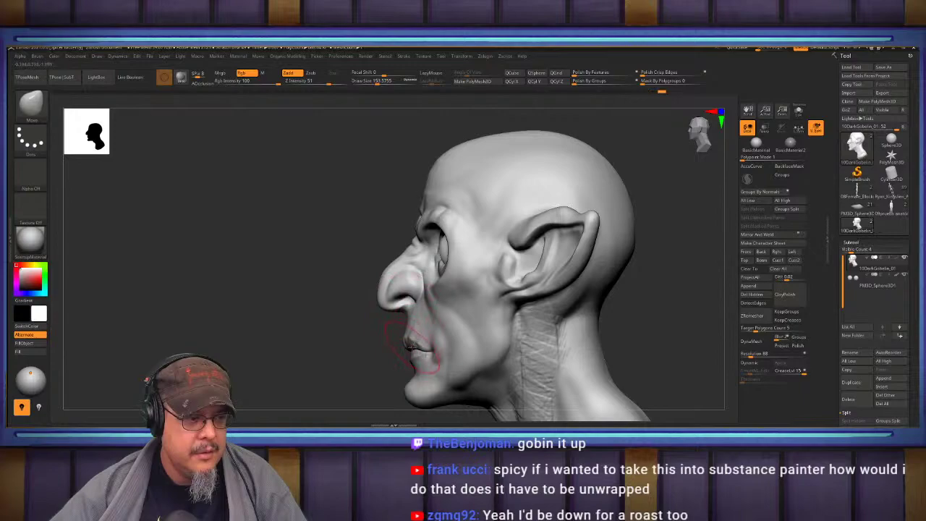
Enlarge the Move brush to a draw size of about 293 and offset the ear tips, raising one and lowering the other.
alt+drag(374, 336, 364, 288)
mouse_move(364, 288)
shift+mouse_down()
mouse_move(449, 289)
mouse_move(422, 307)
mouse_move(402, 290)
shift+mouse_up()
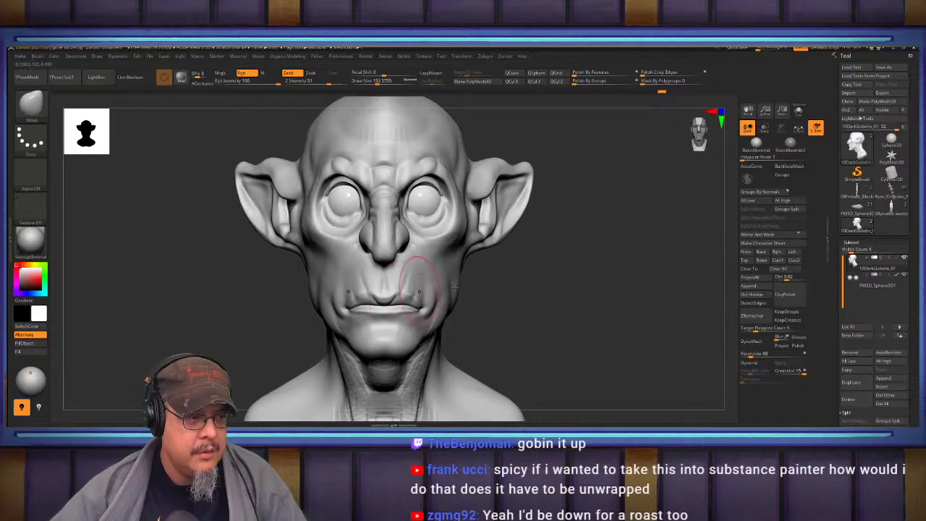
alt+drag(559, 269, 572, 341)
key(s)
drag(576, 285, 580, 284)
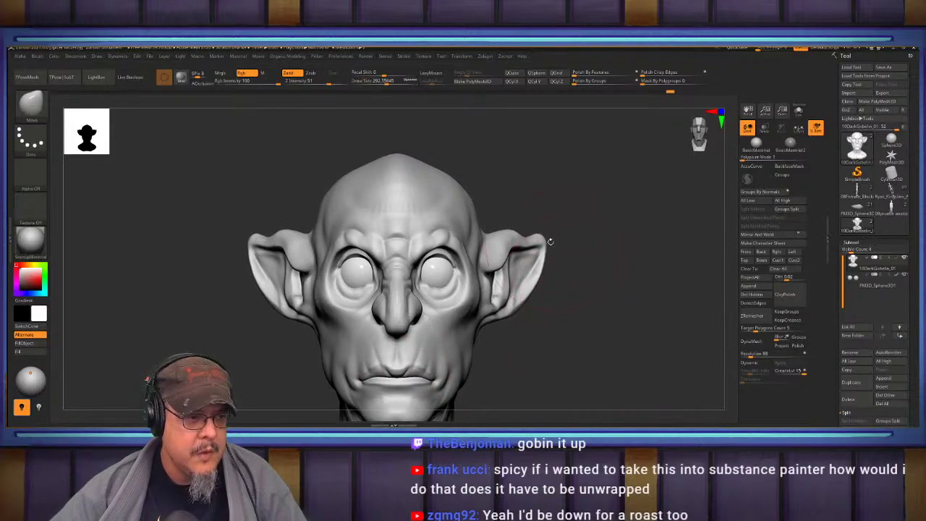
drag(550, 242, 546, 224)
drag(256, 237, 248, 249)
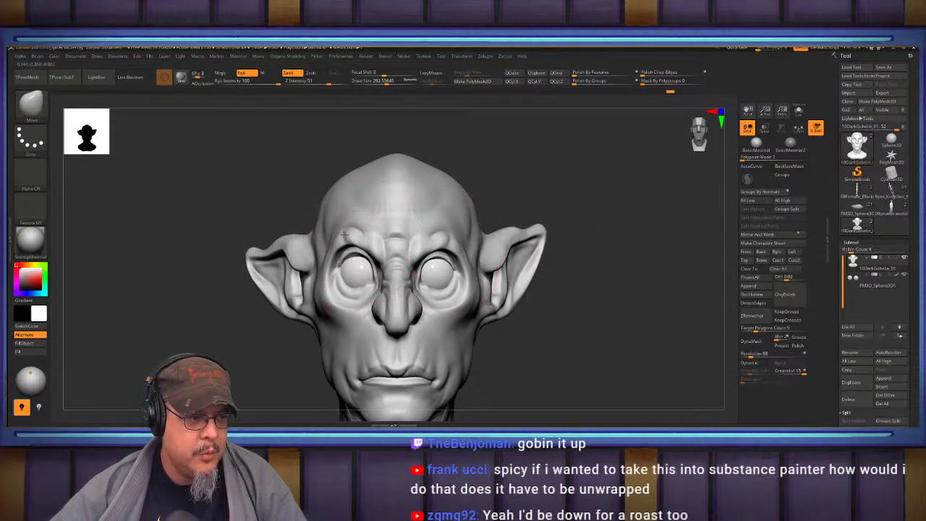
Reduce the Move brush to a draw size of about 176 and reshape one nostril and the side of the nose.
key(s)
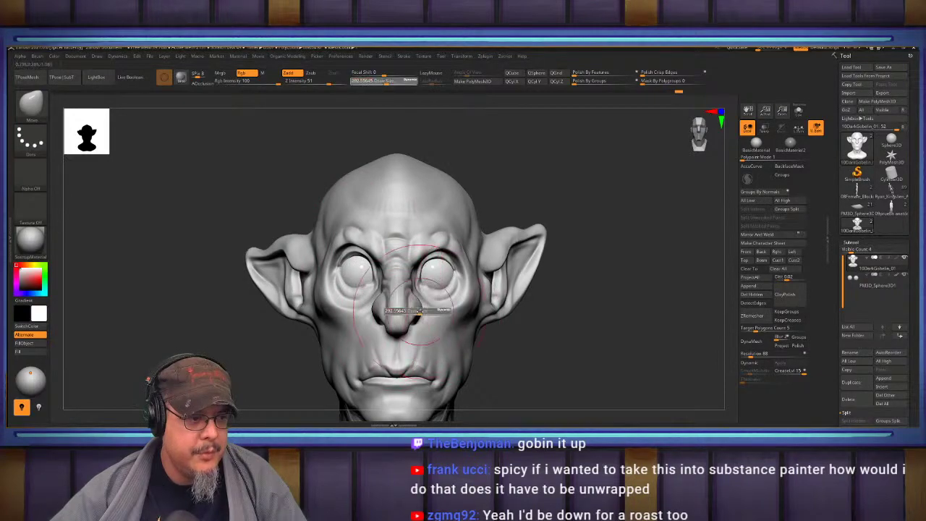
drag(407, 312, 399, 311)
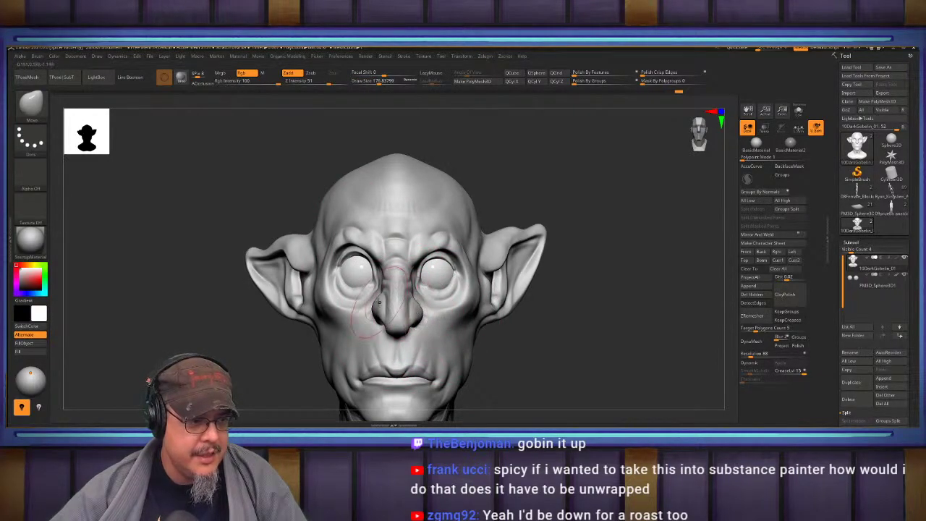
drag(382, 320, 403, 285)
mouse_move(633, 308)
alt+mouse_down()
mouse_move(567, 294)
mouse_move(545, 266)
mouse_move(554, 309)
mouse_move(584, 258)
alt+mouse_up()
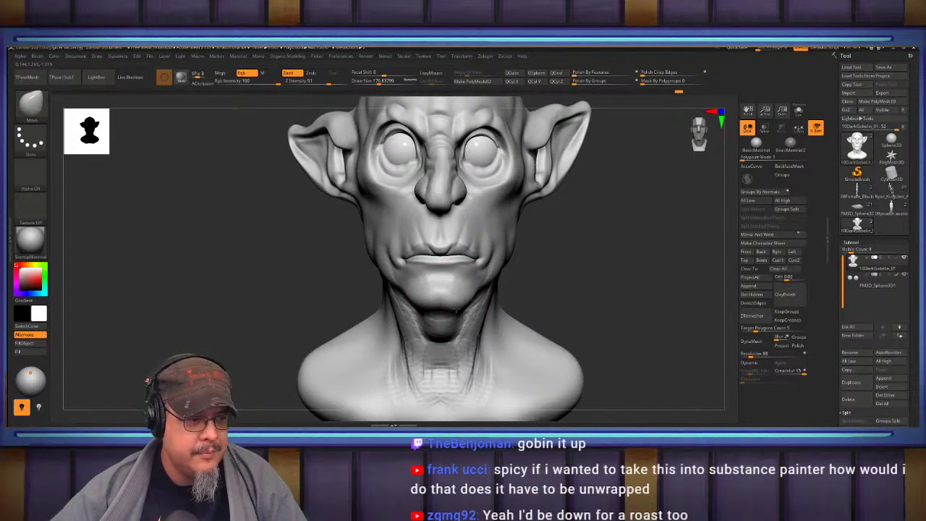
Push the forehead back above the brow in profile with the Move brush.
right_drag(567, 271, 652, 285)
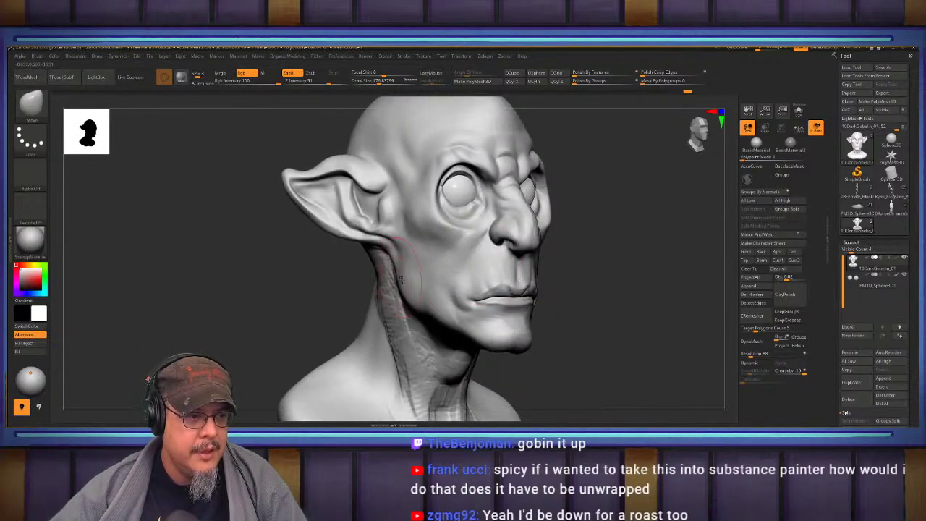
alt+right_drag(600, 269, 607, 337)
right_drag(606, 337, 634, 334)
drag(634, 334, 655, 329)
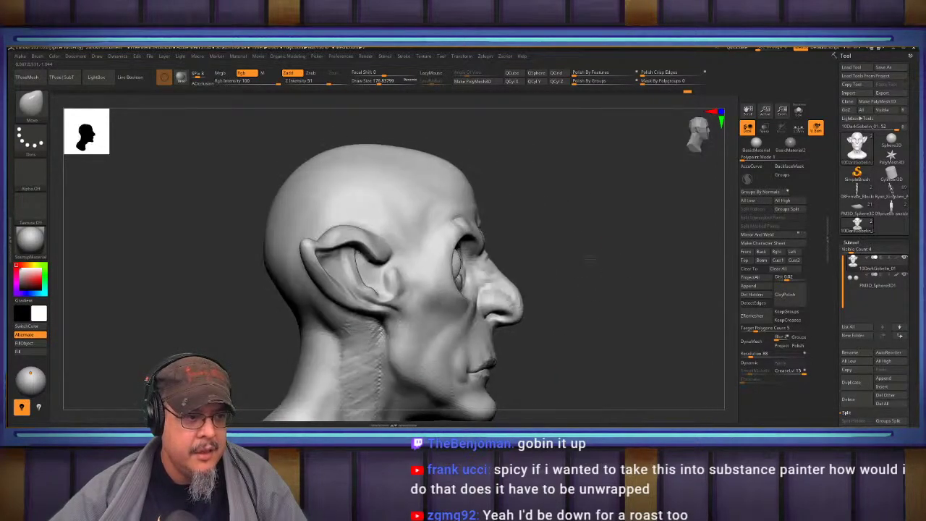
alt+drag(587, 258, 601, 312)
drag(478, 195, 457, 194)
Set the Move brush to a draw size of 112, reshape the outer eye socket rims, and smooth the brow.
mouse_move(662, 190)
alt+mouse_down()
mouse_move(641, 270)
mouse_move(624, 250)
mouse_move(600, 246)
alt+mouse_up()
key(s)
drag(462, 290, 459, 289)
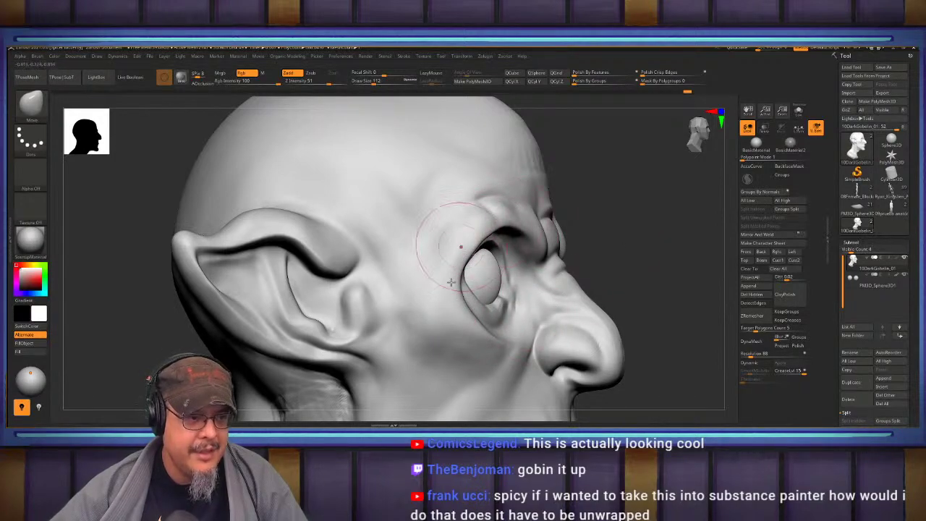
drag(668, 244, 569, 250)
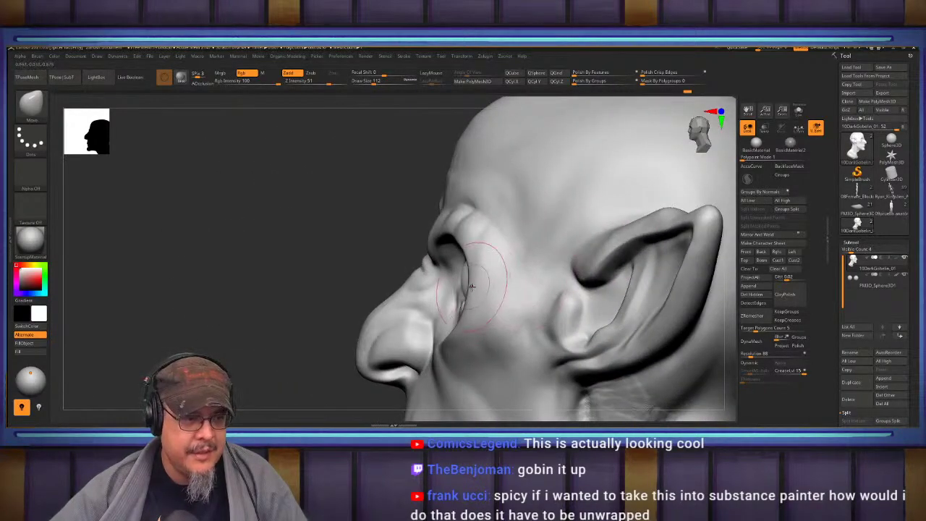
drag(471, 286, 488, 289)
drag(319, 275, 349, 276)
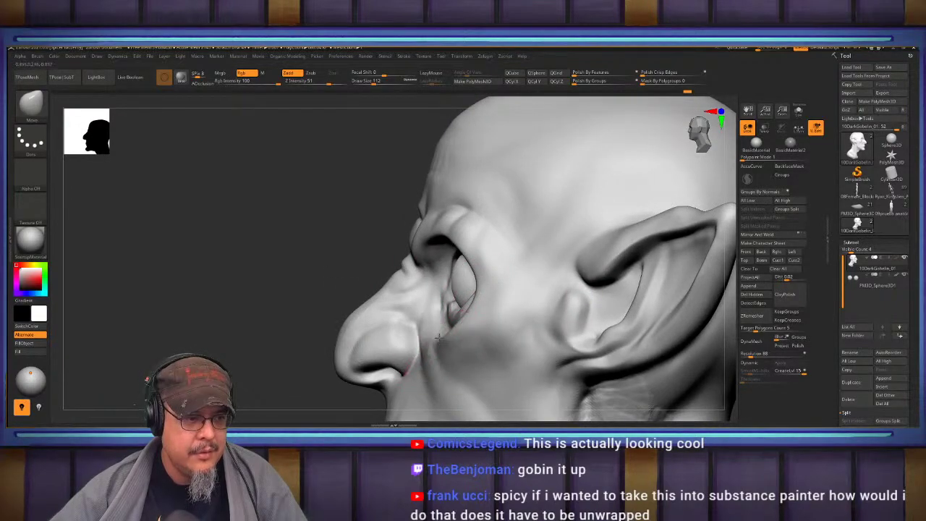
right_drag(289, 285, 430, 304)
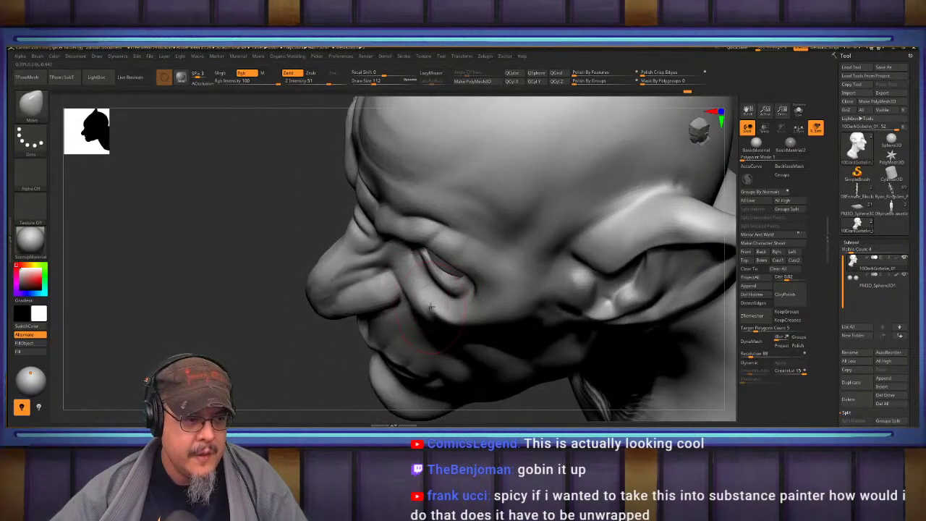
shift+right_drag(458, 268, 456, 207)
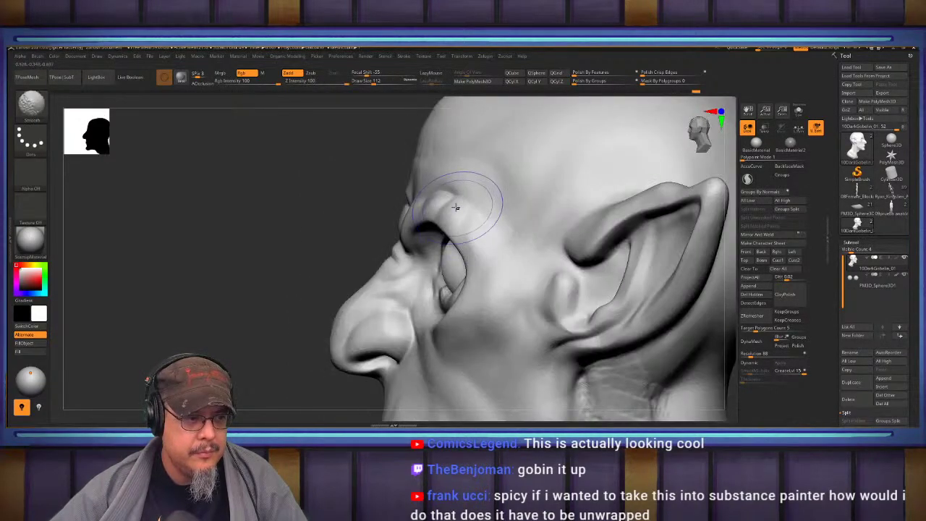
key(f)
shift+right_drag(447, 253, 501, 268)
alt+right_drag(589, 285, 604, 300)
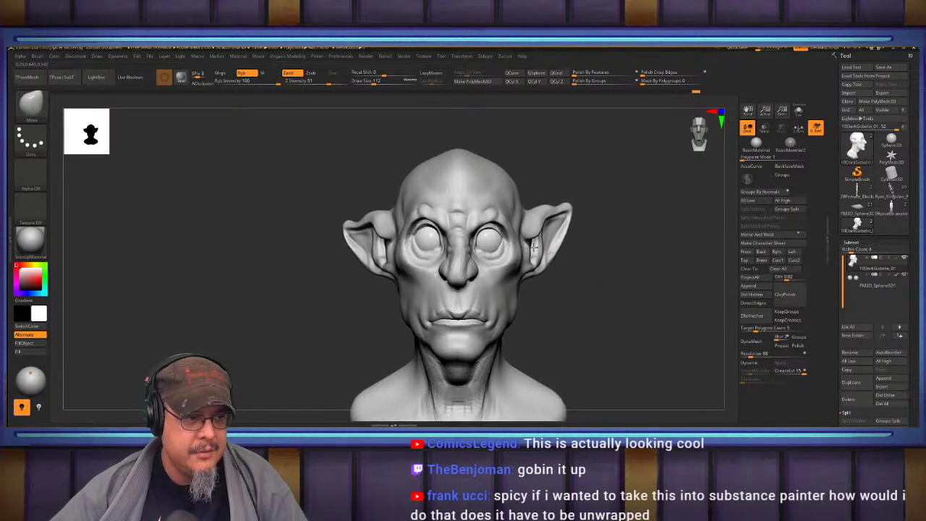
key(ctrl)
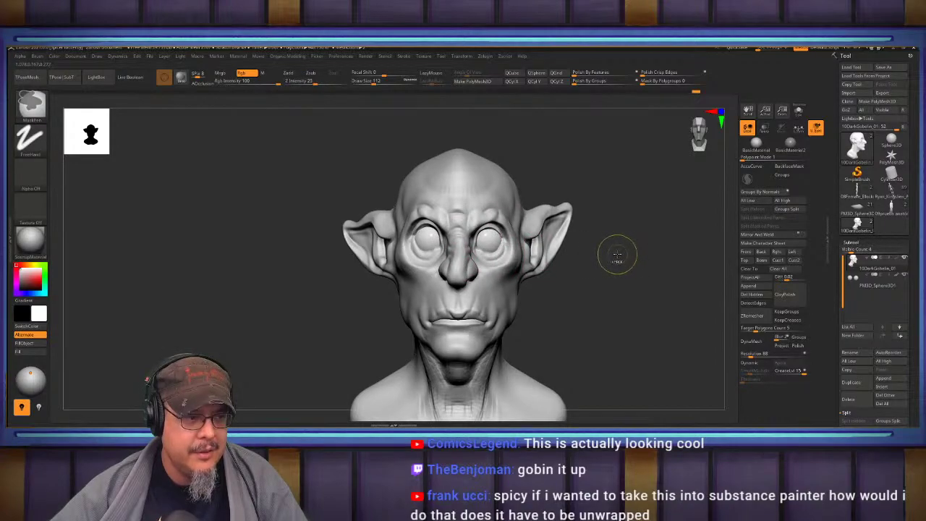
key(ctrl+shift)
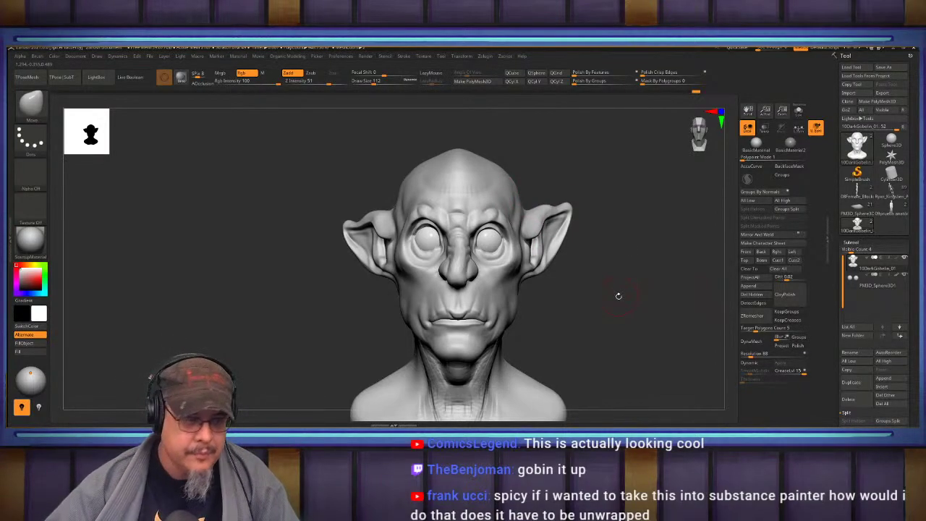
Build up the neck and trapezius in side view with the ClayBuildup brush at a draw size of about 212.
mouse_move(618, 296)
alt+mouse_down()
mouse_move(593, 312)
mouse_move(618, 253)
mouse_move(621, 261)
mouse_move(639, 252)
mouse_move(630, 232)
mouse_move(540, 292)
mouse_move(631, 247)
mouse_move(585, 245)
alt+mouse_up()
key(b)
key(b)
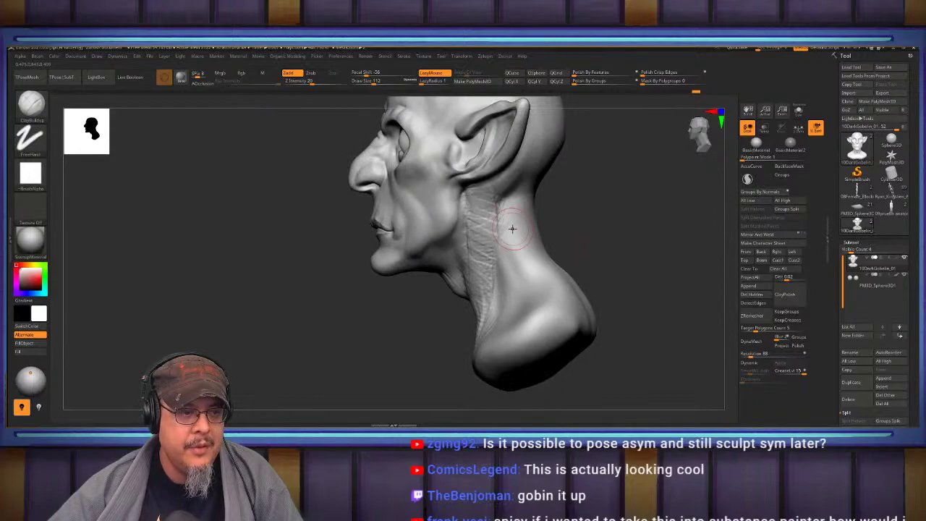
key(s)
drag(513, 227, 519, 227)
mouse_move(600, 248)
mouse_down()
mouse_move(649, 242)
mouse_move(628, 248)
mouse_up()
drag(525, 268, 526, 334)
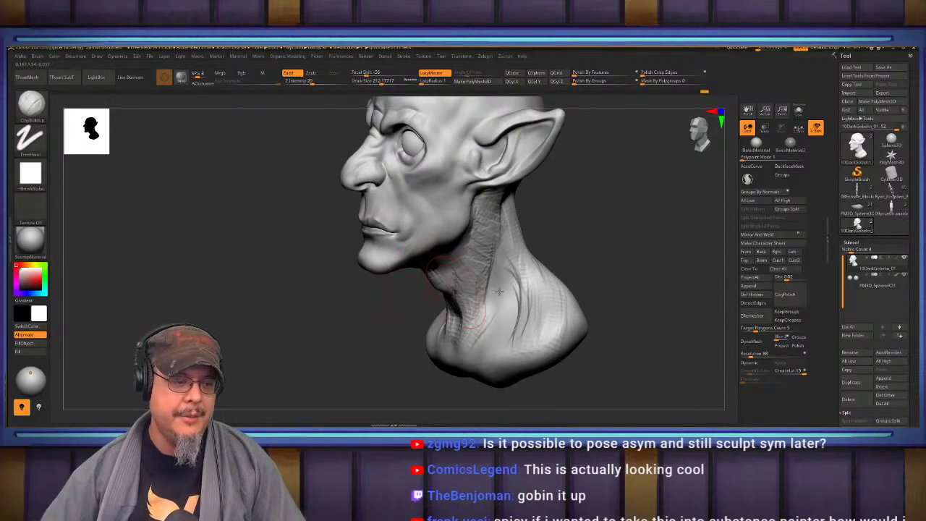
drag(568, 261, 632, 331)
mouse_move(633, 267)
mouse_down()
mouse_move(639, 328)
mouse_move(627, 269)
mouse_move(575, 275)
mouse_move(619, 285)
mouse_move(635, 263)
mouse_up()
Enlarge the draw size to about 299 and widen and reshape the shoulders and lower chest with the Move brush.
key(s)
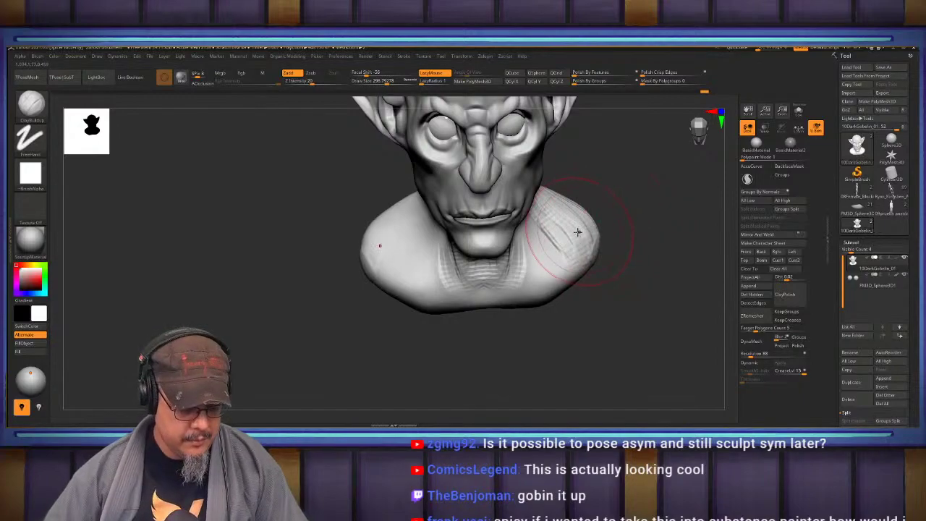
key(b)
key(m)
key(v)
mouse_move(584, 253)
mouse_down()
mouse_move(614, 267)
mouse_move(591, 267)
mouse_up()
drag(539, 299, 554, 293)
drag(580, 323, 579, 210)
mouse_move(482, 322)
mouse_down()
mouse_move(477, 314)
mouse_move(533, 306)
mouse_up()
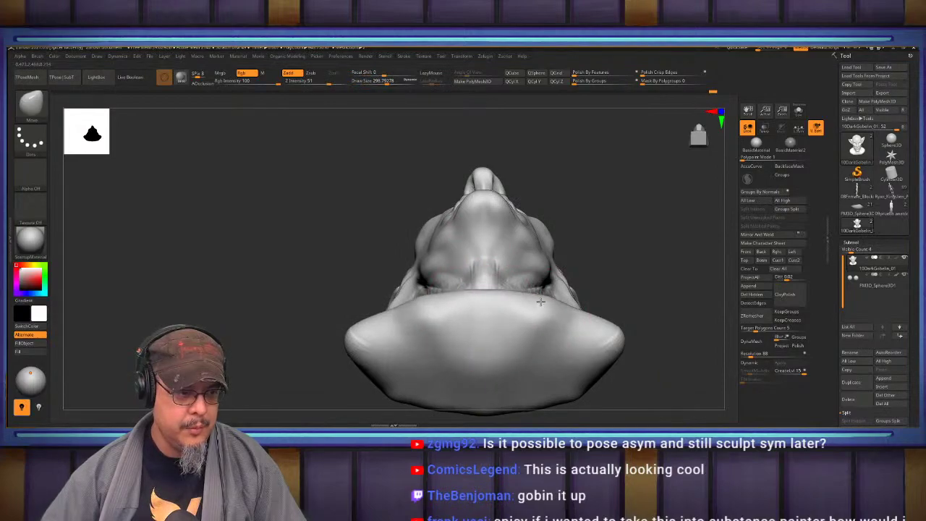
shift+drag(628, 231, 633, 314)
alt+drag(641, 217, 645, 290)
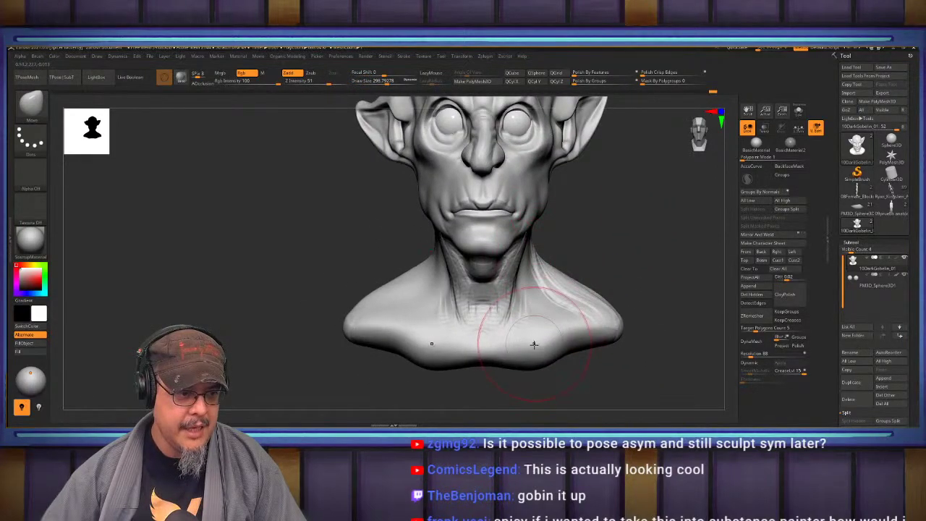
mouse_move(533, 345)
mouse_down()
mouse_move(662, 291)
mouse_move(624, 276)
mouse_move(585, 297)
mouse_up()
mouse_move(557, 388)
mouse_down()
mouse_move(579, 290)
mouse_move(618, 227)
mouse_move(622, 297)
mouse_move(464, 270)
mouse_move(445, 275)
mouse_move(529, 302)
mouse_move(610, 366)
mouse_up()
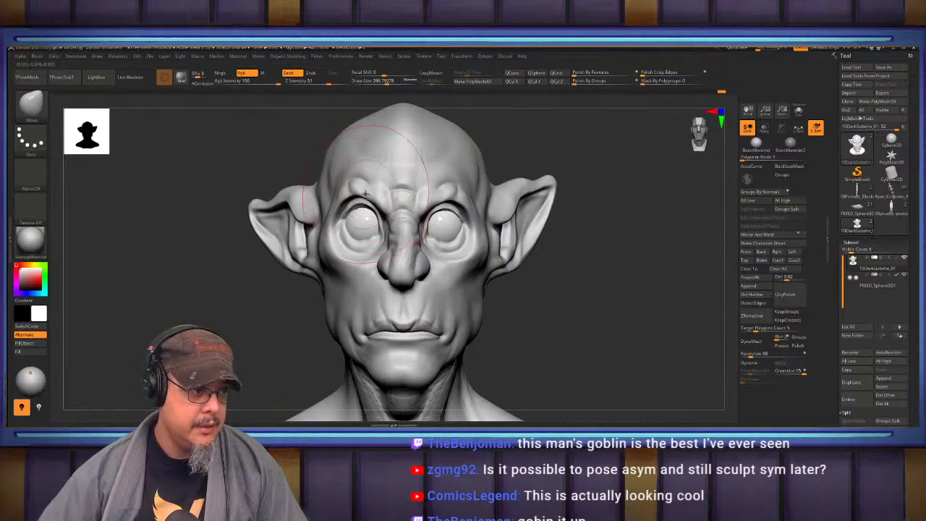
Undo the last stroke and reduce the Move brush to a draw size of about 108 for work around the eyes.
key(ctrl+z)
key([)
key([)
key([)
key([)
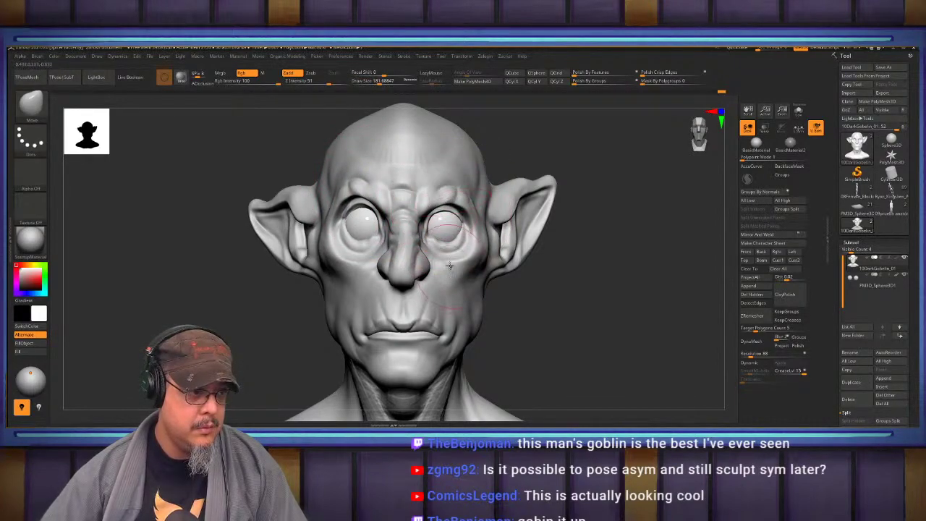
key([)
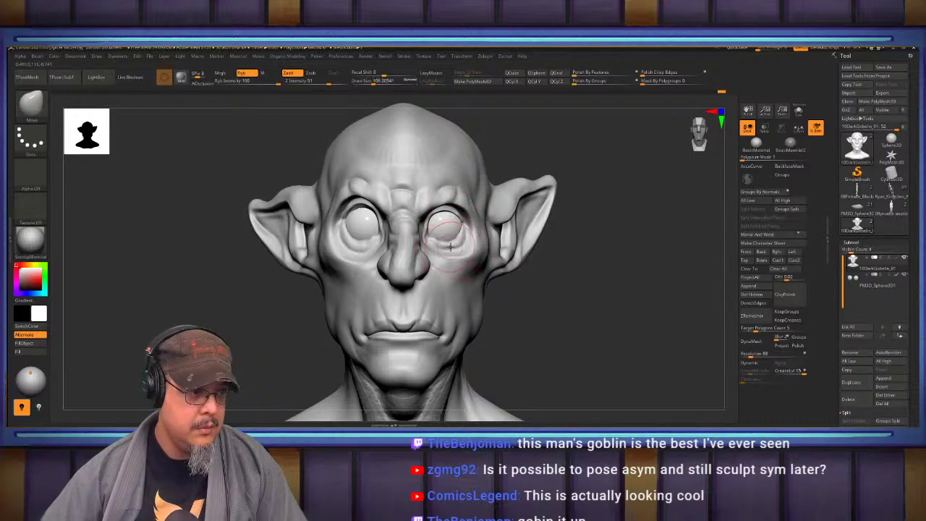
ctrl+right_drag(623, 326, 622, 384)
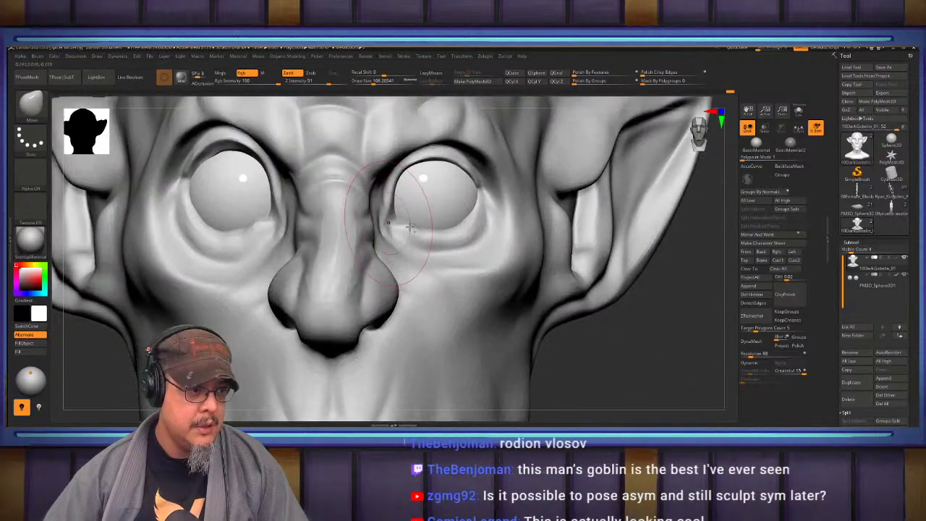
alt+right_drag(408, 238, 673, 255)
mouse_move(553, 232)
ctrl+right_down()
mouse_move(553, 280)
mouse_move(551, 256)
ctrl+right_up()
Define the lower eyelid rim with the DamStandard brush at a draw size of about 46.
key(b)
key(d)
key(s)
key(s)
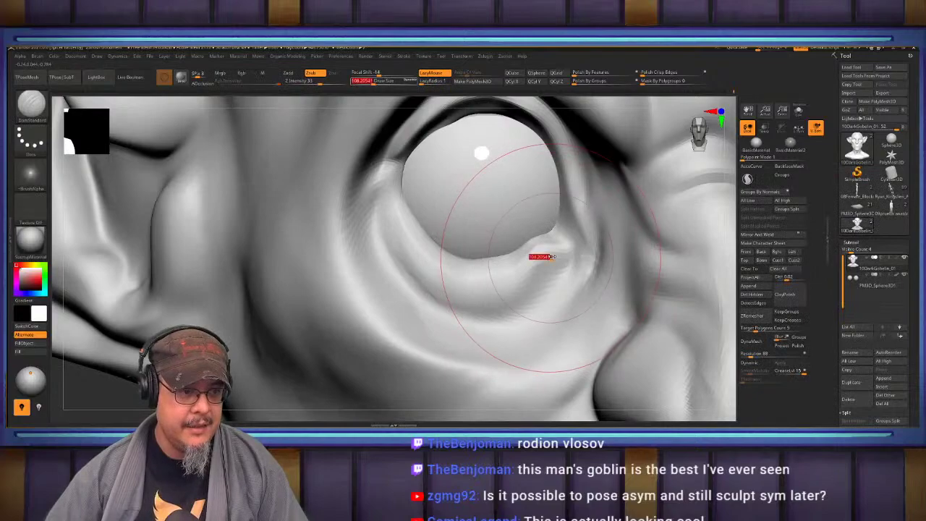
drag(553, 256, 473, 268)
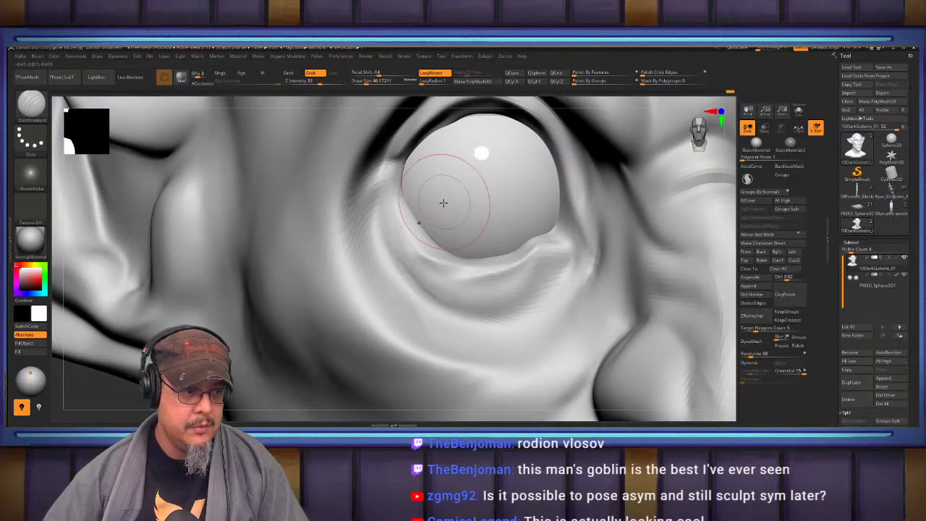
mouse_move(444, 203)
right_down()
mouse_move(459, 211)
mouse_move(453, 199)
mouse_move(434, 217)
right_up()
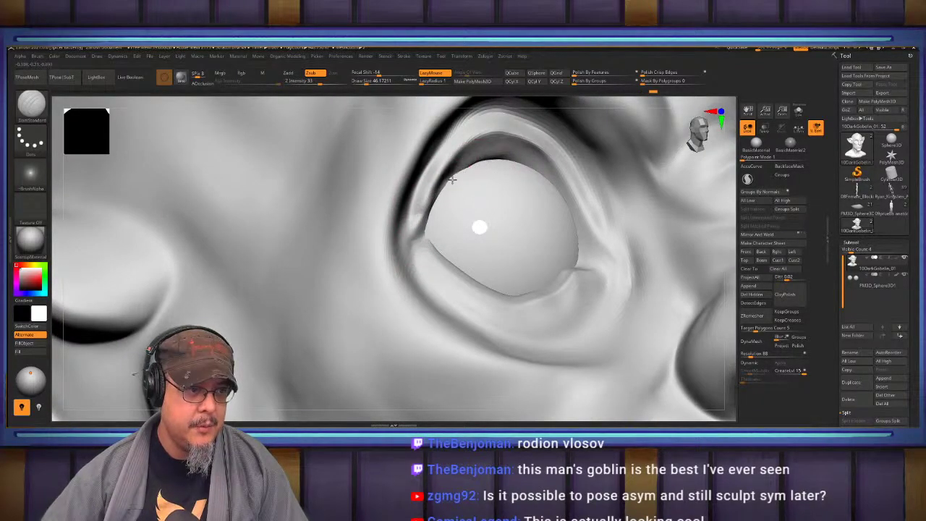
Carve and smooth the upper eyelid edge and the inner corner of the eye.
key(shift)
mouse_move(468, 171)
right_down()
mouse_move(494, 196)
mouse_move(554, 215)
right_up()
mouse_move(573, 249)
mouse_down()
mouse_move(594, 284)
mouse_move(553, 337)
mouse_up()
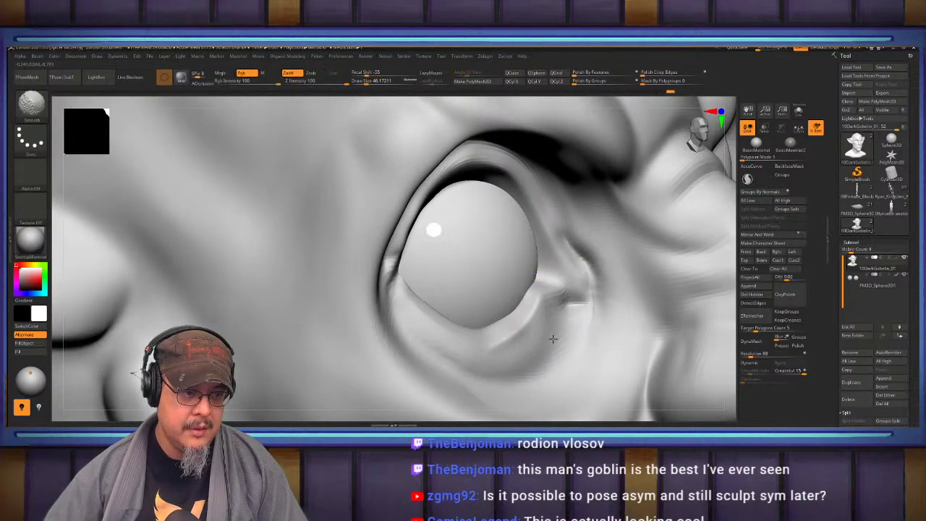
mouse_move(533, 287)
right_down()
mouse_move(548, 259)
mouse_move(556, 261)
right_up()
mouse_move(588, 264)
mouse_down()
mouse_move(553, 317)
mouse_move(489, 319)
mouse_move(424, 276)
mouse_move(518, 328)
mouse_move(465, 329)
mouse_move(547, 317)
mouse_move(568, 285)
mouse_up()
right_drag(568, 285, 534, 303)
mouse_move(503, 290)
mouse_down()
mouse_move(446, 277)
mouse_move(536, 299)
mouse_move(551, 278)
mouse_move(487, 308)
mouse_up()
mouse_move(548, 285)
right_down()
mouse_move(564, 246)
mouse_move(622, 244)
mouse_move(541, 270)
mouse_move(567, 268)
mouse_move(439, 271)
mouse_move(674, 275)
right_up()
Frame the bust, place a snapshot of it on the canvas, and step back to the original version for comparison.
key(f)
key(shift+s)
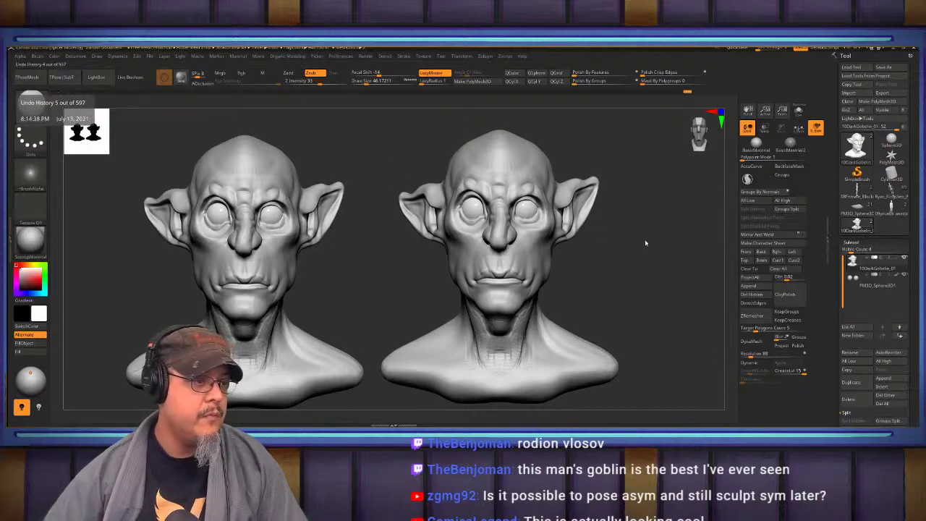
key(ctrl+z)
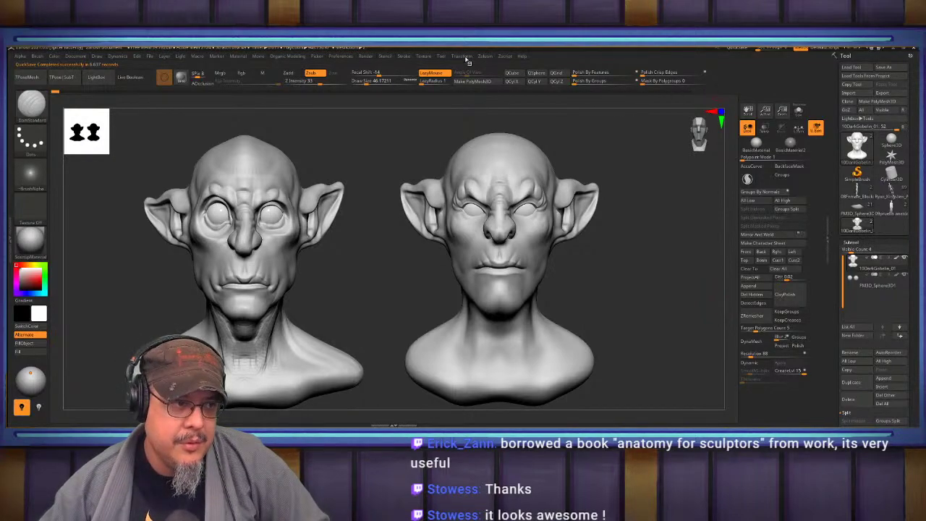
Switch to Discord to check the critique-submissions-here channel and return to ZBrush.
click(465, 57)
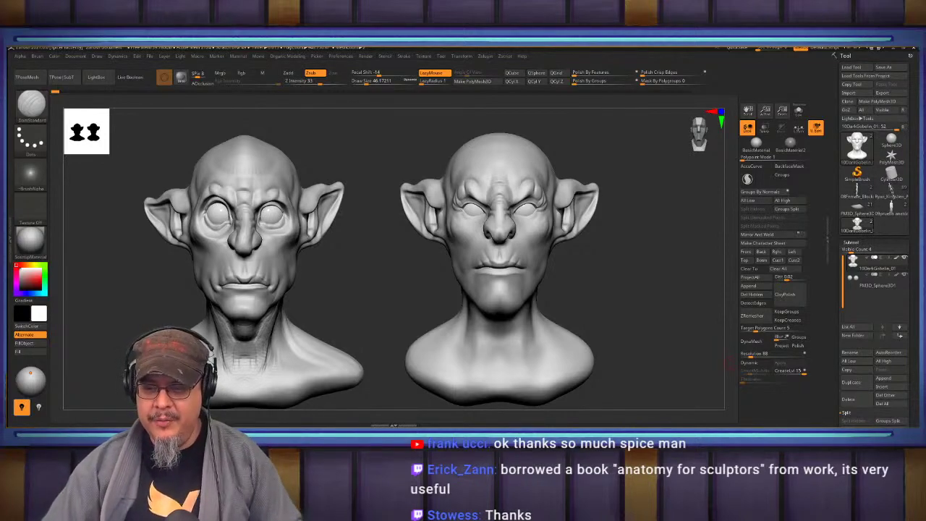
key(alt+Tab)
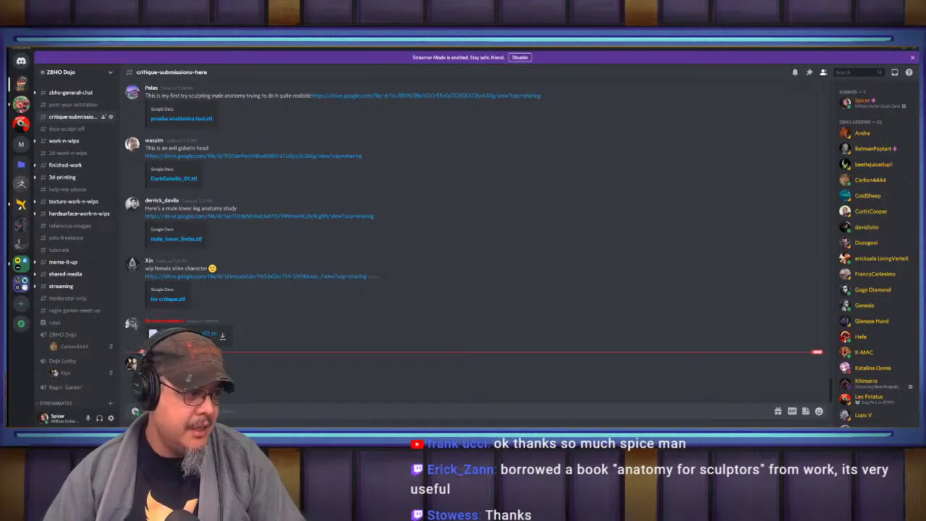
key(alt+Tab)
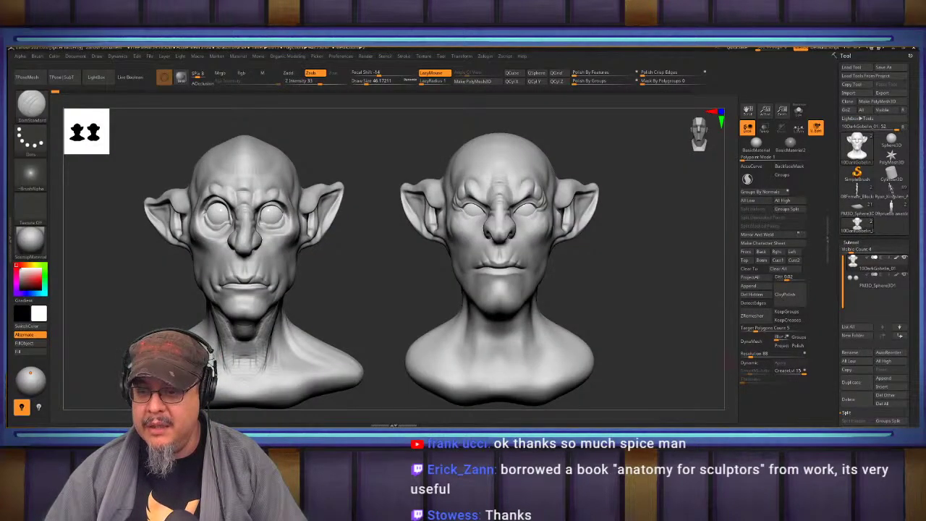
Load the male lower limbs model and clear the goblin snapshot from the canvas.
click(858, 223)
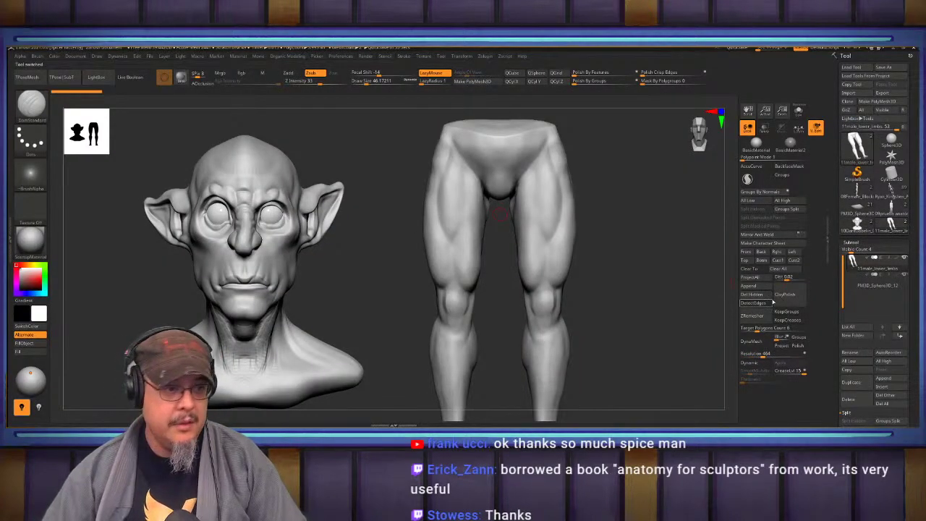
mouse_move(620, 283)
mouse_down()
mouse_move(656, 271)
mouse_move(627, 275)
mouse_move(643, 304)
mouse_move(654, 247)
mouse_move(600, 247)
mouse_move(603, 271)
mouse_move(659, 263)
mouse_up()
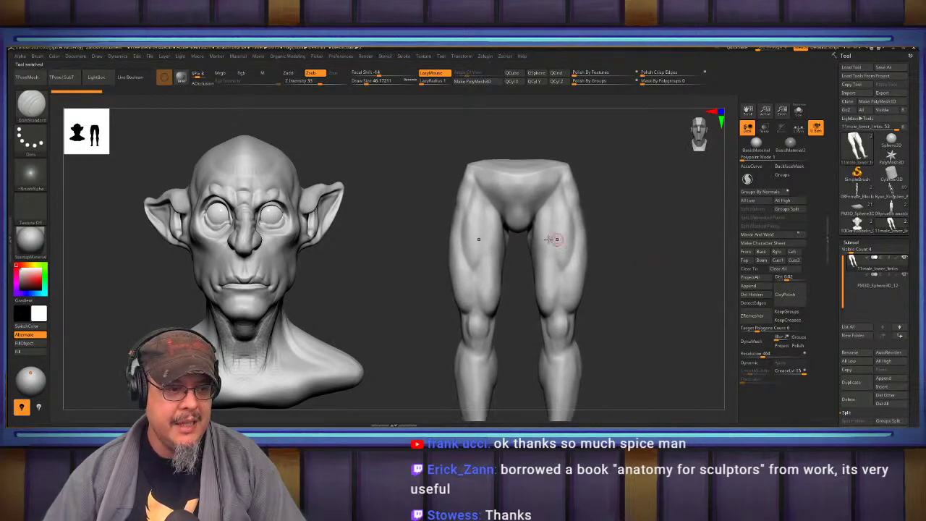
alt+drag(633, 229, 675, 144)
mouse_move(623, 190)
mouse_down()
mouse_move(650, 233)
mouse_move(640, 263)
mouse_move(608, 290)
mouse_move(619, 285)
mouse_up()
key(ctrl+n)
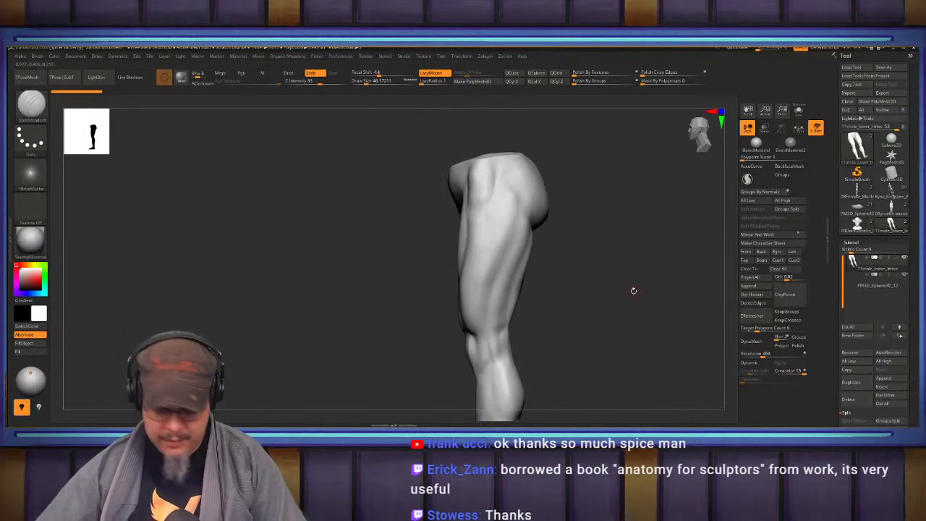
Set the Move brush to a draw size of about 268 and push the shin forward below the knee in profile.
key(b)
key(m)
key(v)
alt+drag(610, 283, 564, 203)
alt+drag(558, 244, 571, 255)
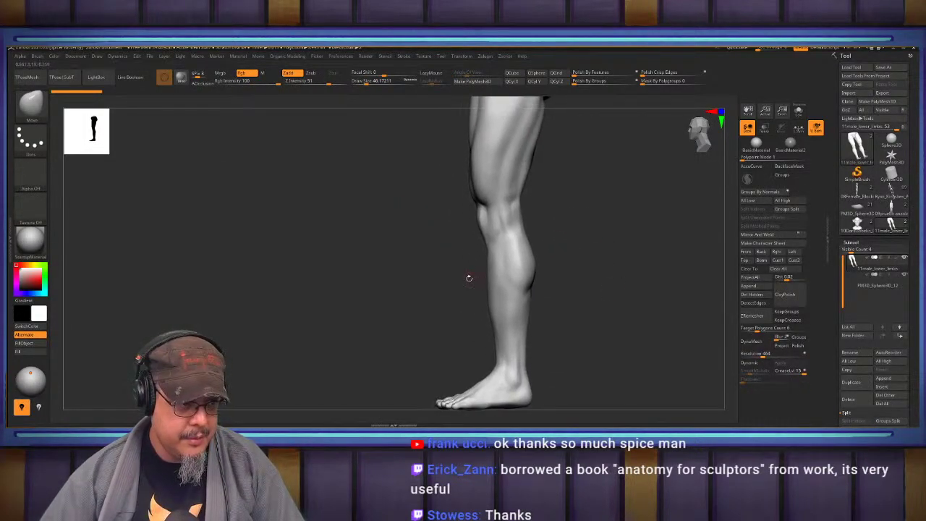
key(s)
drag(474, 275, 499, 274)
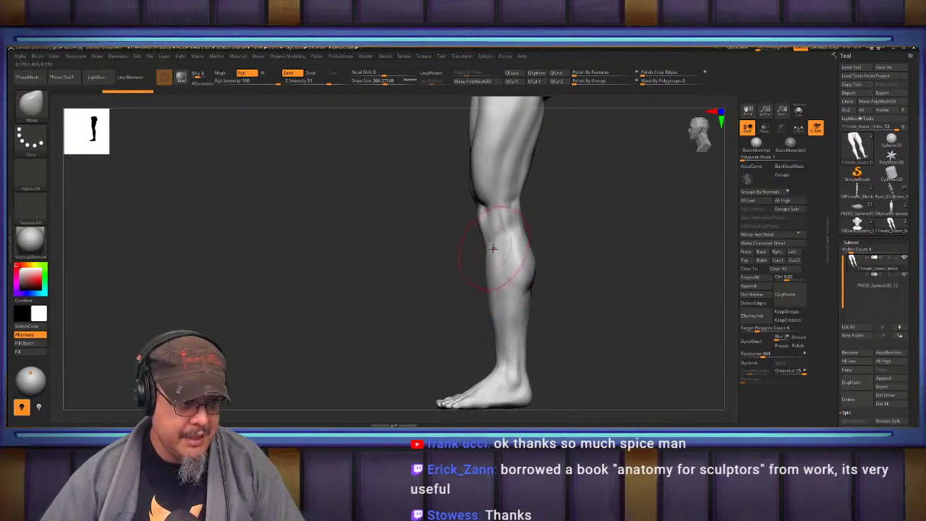
Soften and fill out the inner calf and shin with the FormSoft brush at a draw size of about 268.
drag(563, 316, 620, 297)
alt+drag(552, 295, 599, 273)
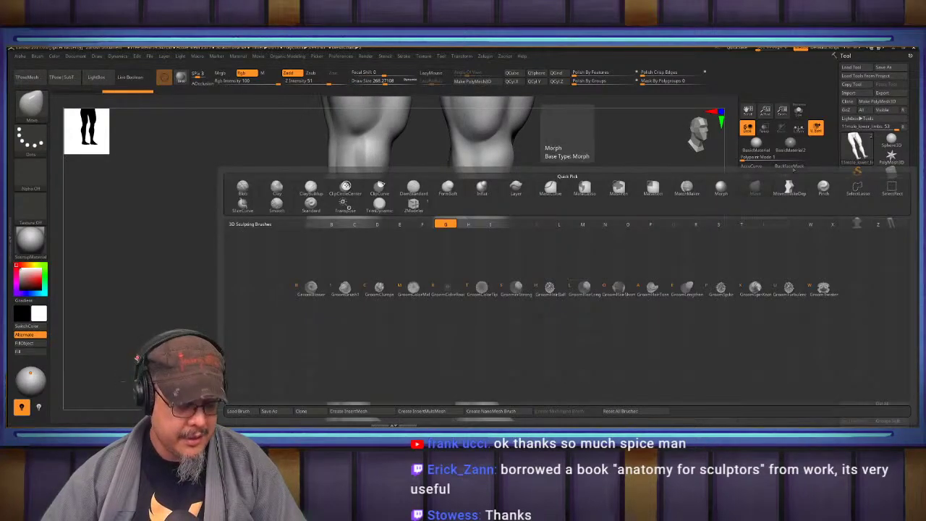
key(b)
key(f)
key(s)
alt+drag(587, 260, 605, 286)
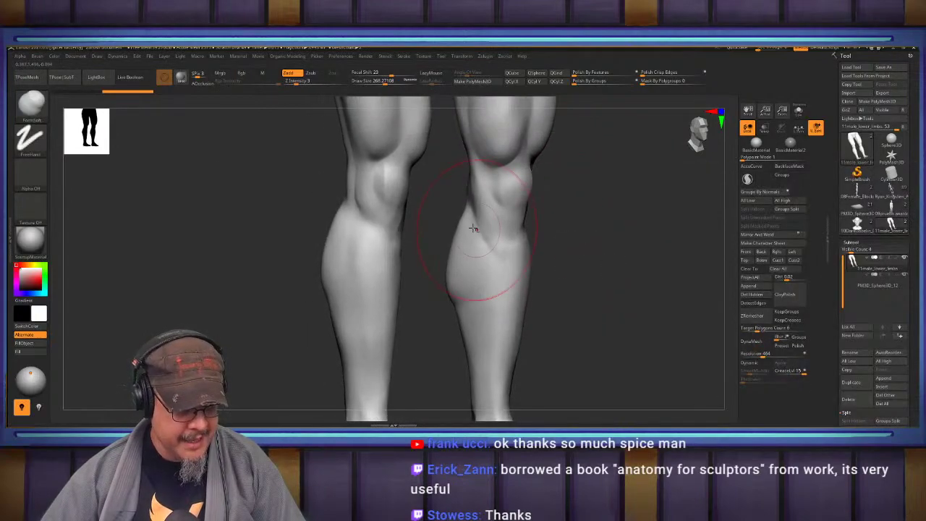
mouse_move(475, 227)
mouse_down()
mouse_move(488, 259)
mouse_move(465, 391)
mouse_up()
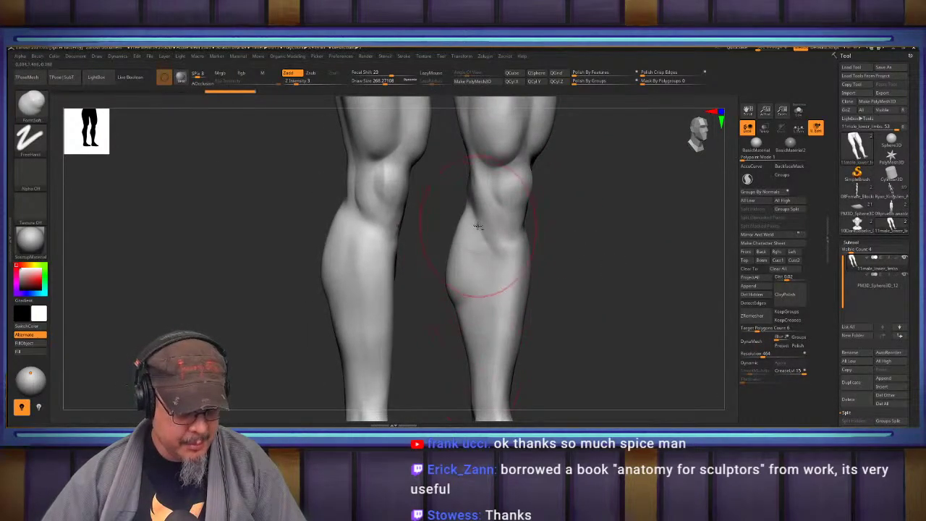
mouse_move(475, 252)
mouse_down()
mouse_move(483, 292)
mouse_move(477, 354)
mouse_up()
Reduce the FormSoft brush to a draw size of about 197 and fill out the lower shin above the ankle.
mouse_move(556, 293)
mouse_down()
mouse_move(584, 293)
mouse_move(605, 319)
mouse_up()
alt+drag(604, 319, 594, 249)
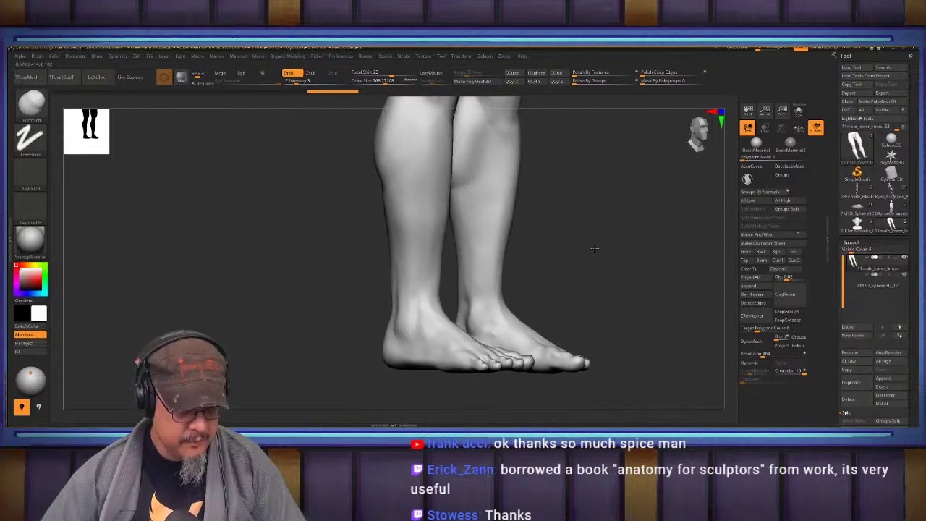
key(s)
drag(476, 253, 461, 253)
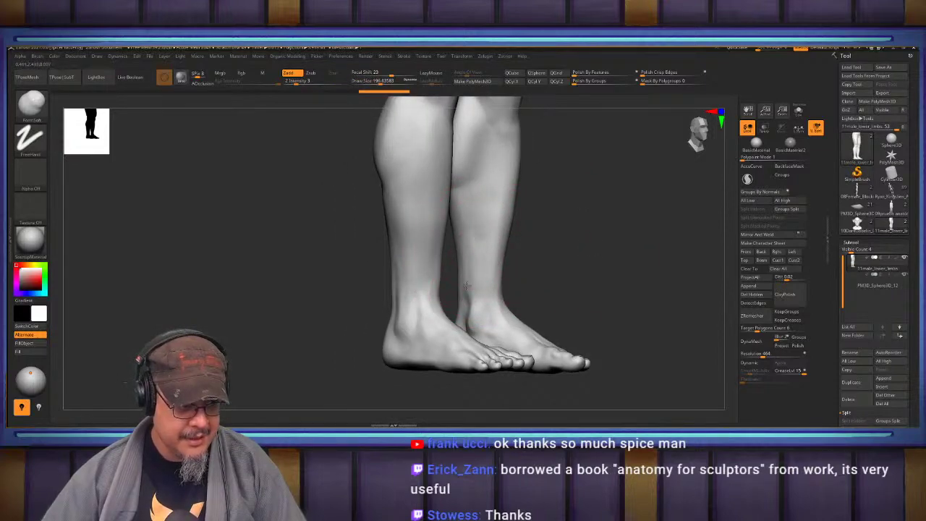
drag(589, 242, 565, 264)
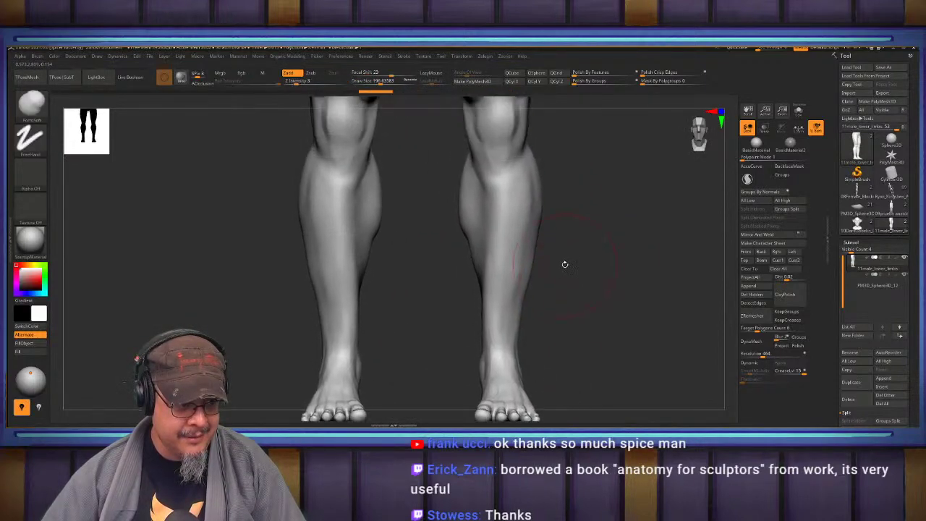
Shift the shin contours inward along both lower legs in front view with the Move brush.
key(b)
key(m)
key(v)
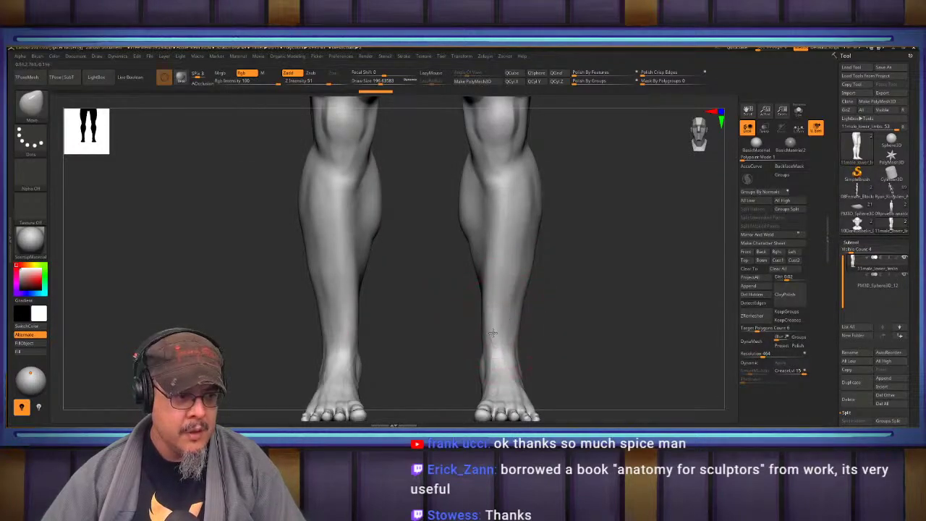
drag(494, 332, 501, 334)
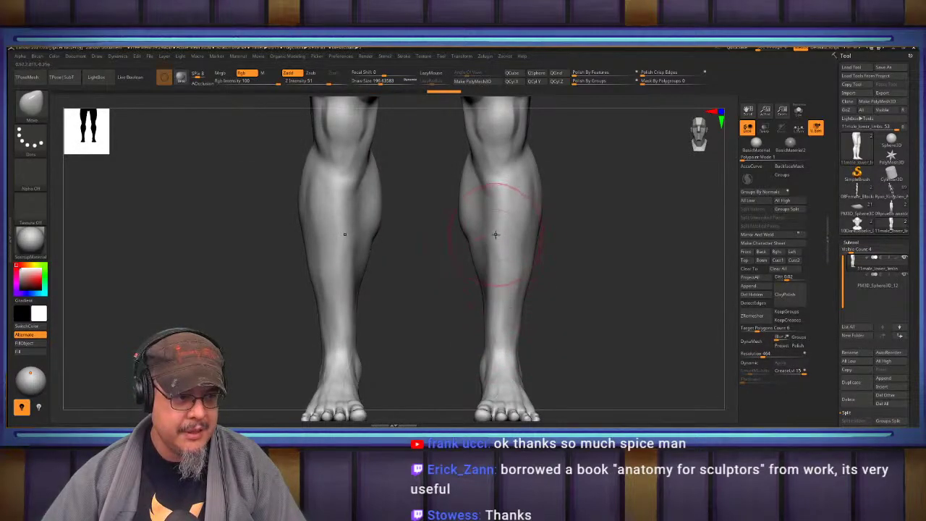
drag(496, 234, 502, 235)
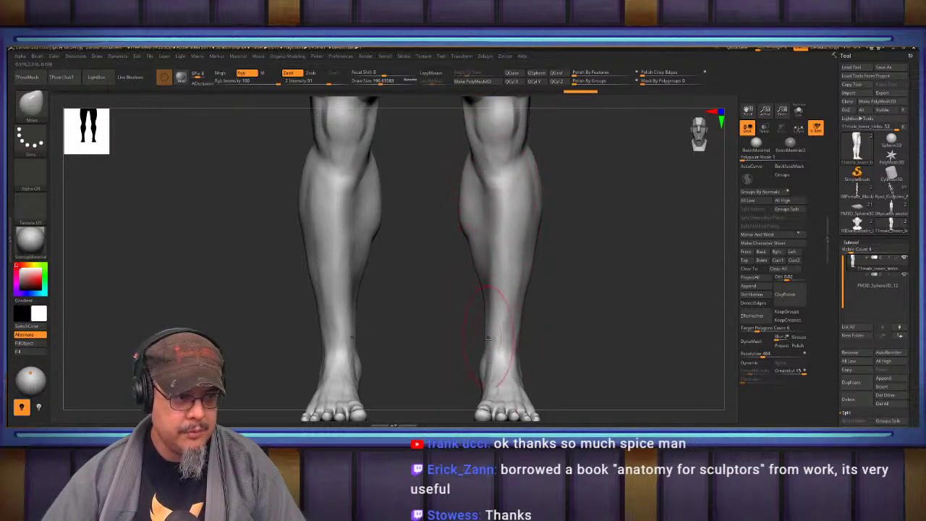
Pull the inner calf muscle lower in back view and refine its lower edge at a draw size of about 124.
mouse_move(589, 205)
alt+mouse_down()
mouse_move(569, 283)
mouse_move(522, 275)
mouse_move(532, 284)
mouse_move(534, 263)
alt+mouse_up()
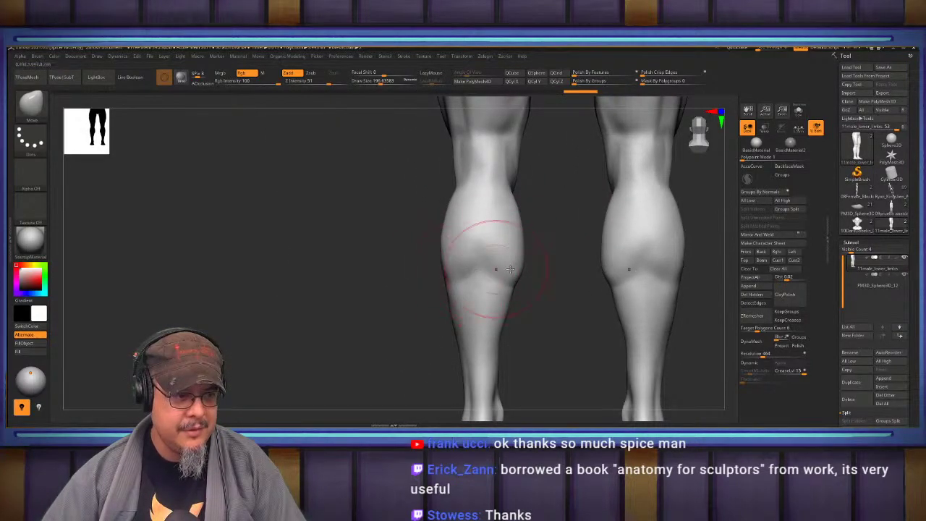
drag(522, 278, 519, 288)
mouse_move(516, 228)
mouse_down()
mouse_move(524, 236)
mouse_move(514, 207)
mouse_move(519, 227)
mouse_up()
key(s)
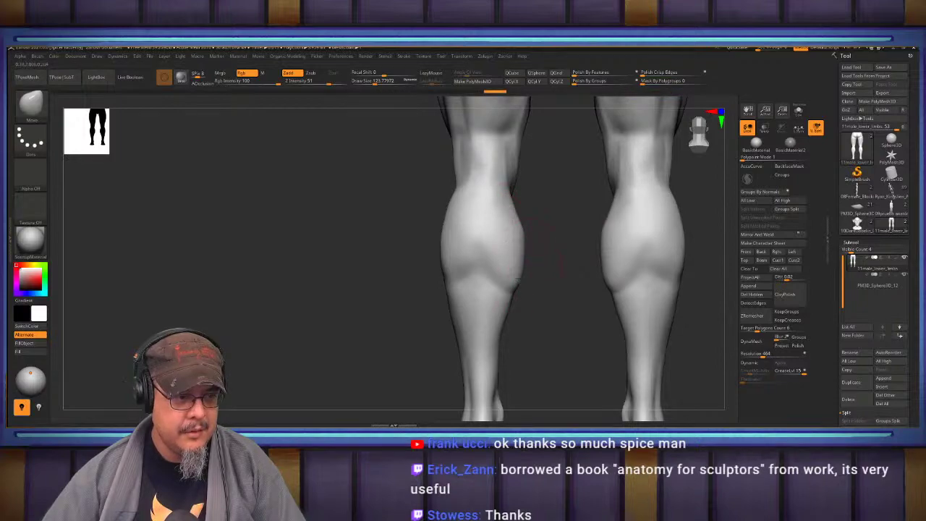
drag(518, 280, 515, 277)
Enlarge the Move brush to a draw size of about 262 and adjust the outer calf contour in back view.
key(s)
drag(445, 277, 447, 276)
drag(461, 203, 459, 203)
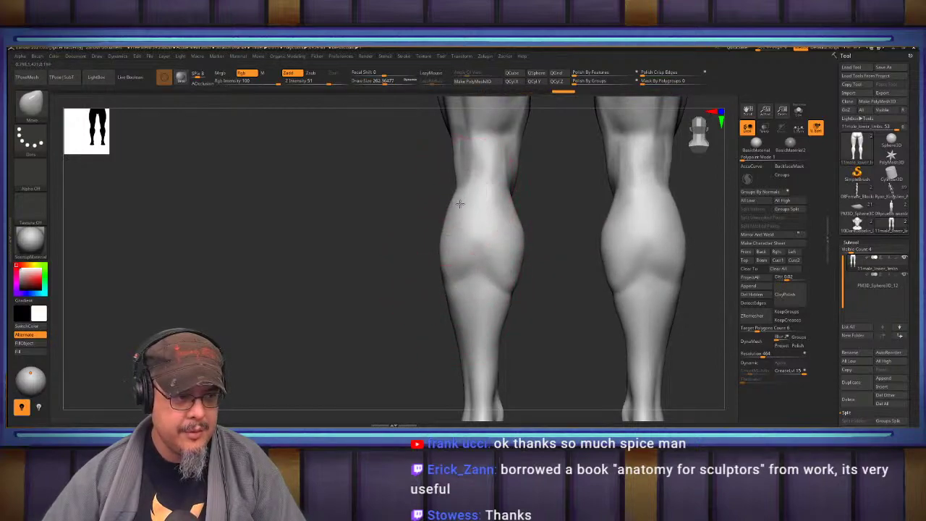
Refine the calf's lower inner edge and the lower leg contour in back view with the Move brush.
mouse_move(564, 230)
alt+mouse_down()
mouse_move(554, 265)
mouse_move(596, 276)
alt+mouse_up()
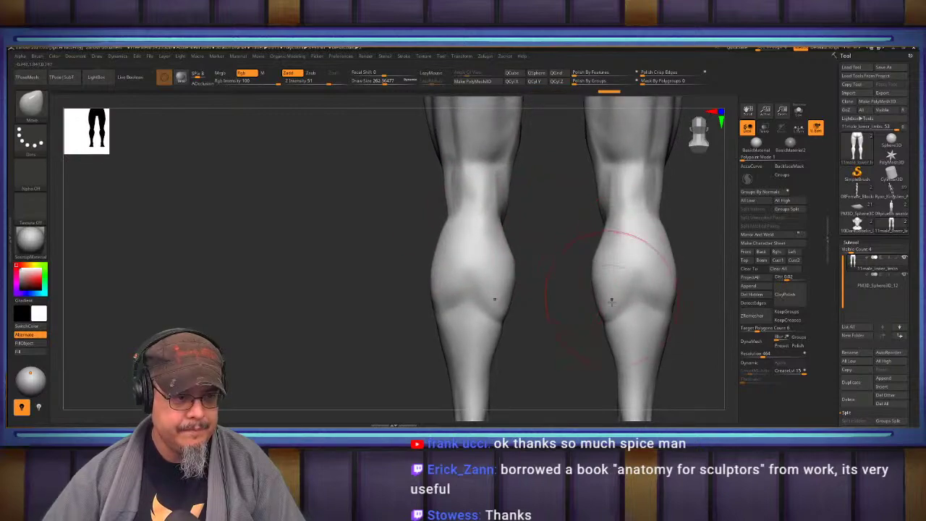
drag(609, 318, 612, 318)
alt+drag(559, 319, 530, 212)
drag(603, 295, 613, 297)
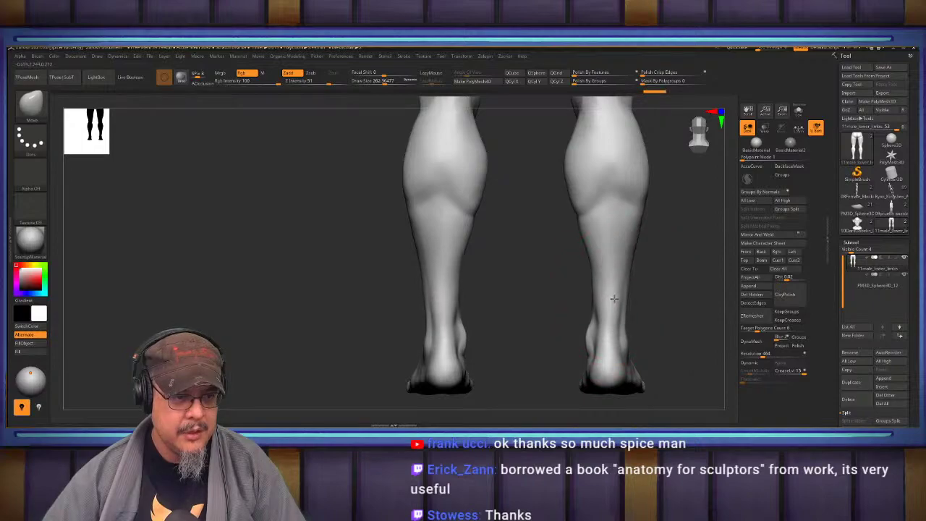
Switch to the ClayBuildup brush at a draw size of about 163 and build diagonal muscle strokes across the upper inner thigh.
mouse_move(672, 230)
alt+mouse_down()
mouse_move(657, 297)
mouse_move(626, 333)
alt+mouse_up()
mouse_move(625, 333)
mouse_down()
mouse_move(579, 290)
mouse_move(517, 262)
mouse_move(426, 279)
mouse_move(411, 321)
mouse_up()
alt+drag(615, 232, 614, 291)
alt+drag(634, 254, 497, 251)
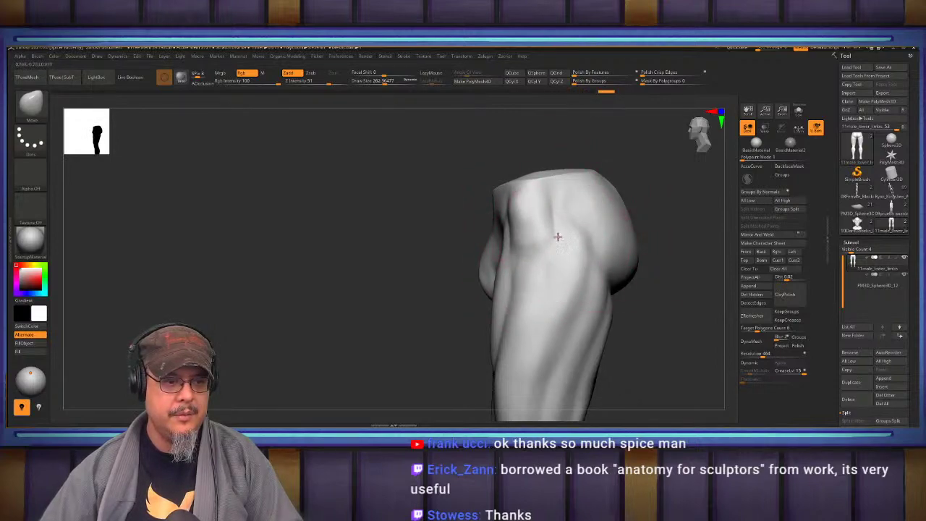
mouse_move(662, 249)
alt+mouse_down()
mouse_move(666, 232)
mouse_move(579, 234)
mouse_move(623, 290)
mouse_move(565, 272)
mouse_move(657, 273)
alt+mouse_up()
mouse_move(580, 241)
alt+mouse_down()
mouse_move(616, 275)
mouse_move(613, 304)
mouse_move(648, 234)
mouse_move(616, 217)
mouse_move(633, 236)
mouse_move(616, 160)
alt+mouse_up()
key(b)
key(c)
key(b)
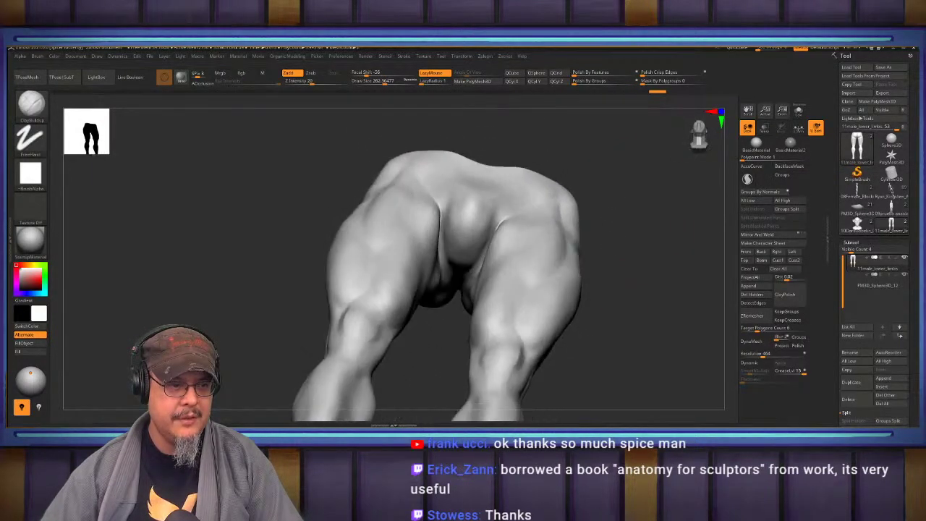
drag(613, 217, 600, 196)
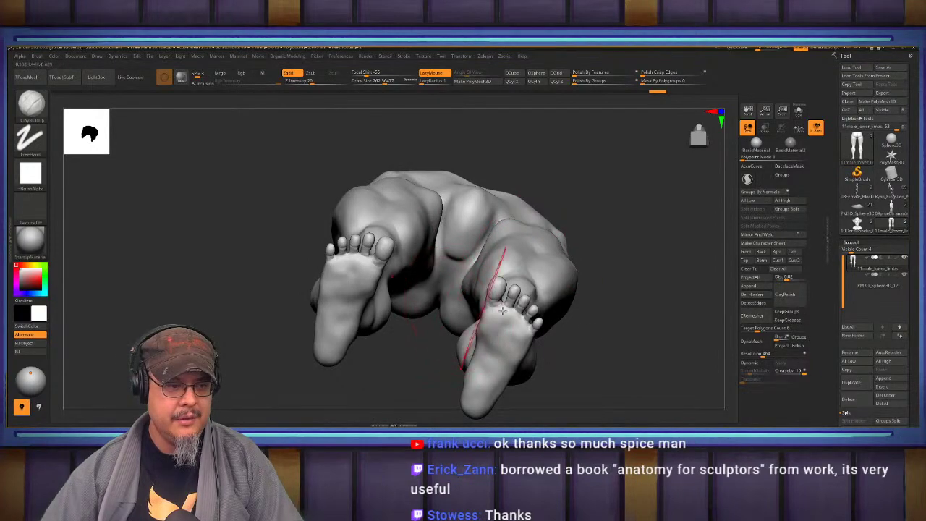
mouse_move(474, 340)
mouse_down()
mouse_move(464, 298)
mouse_move(594, 280)
mouse_move(571, 219)
mouse_move(601, 210)
mouse_move(637, 246)
mouse_move(647, 238)
mouse_up()
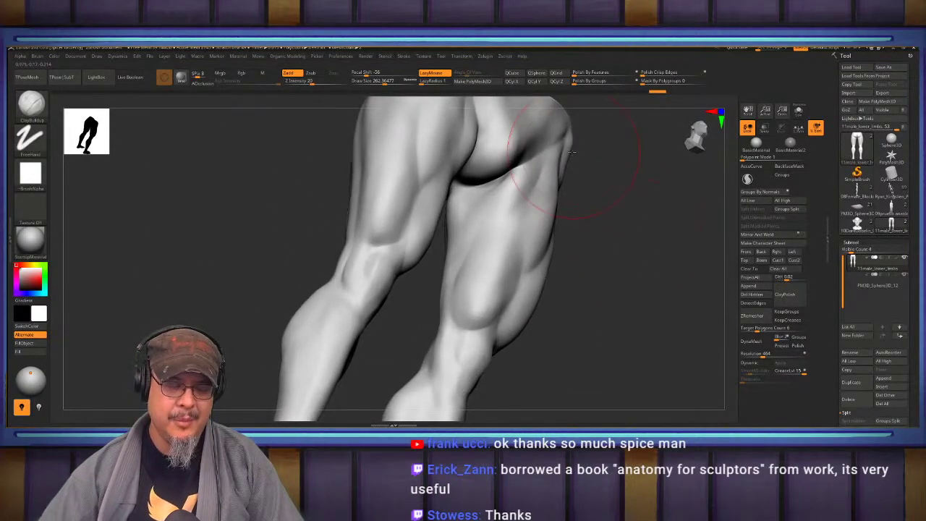
key(s)
drag(545, 160, 539, 160)
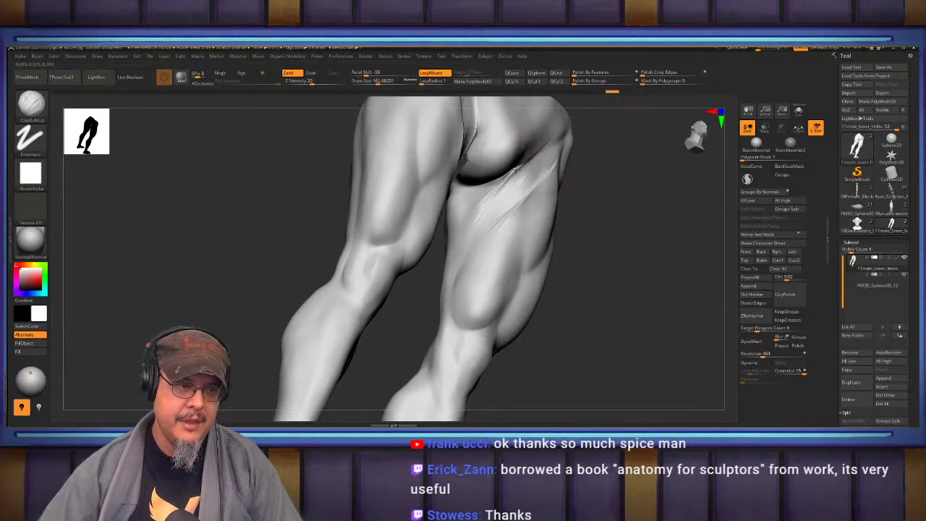
Step down the subdivision level and smooth the groin and upper inner thigh.
key(shift)
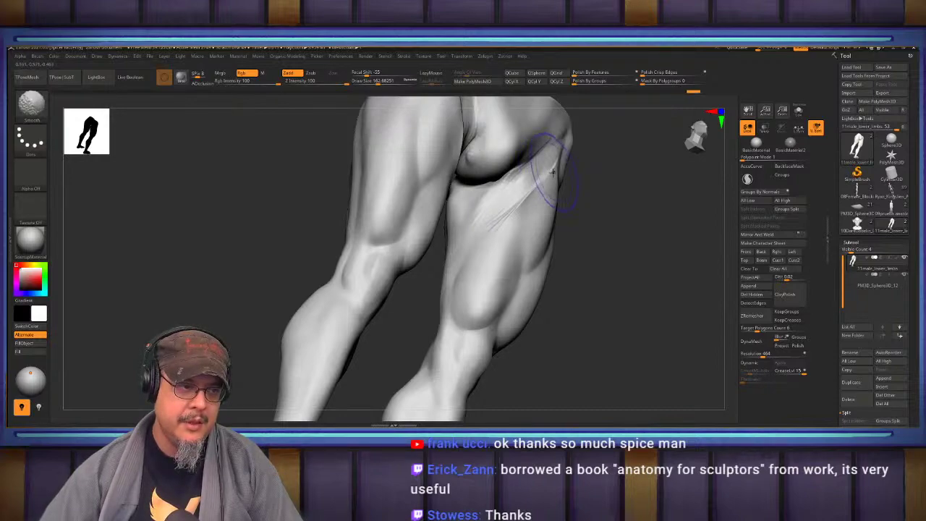
key(shift+d)
shift+drag(479, 145, 464, 129)
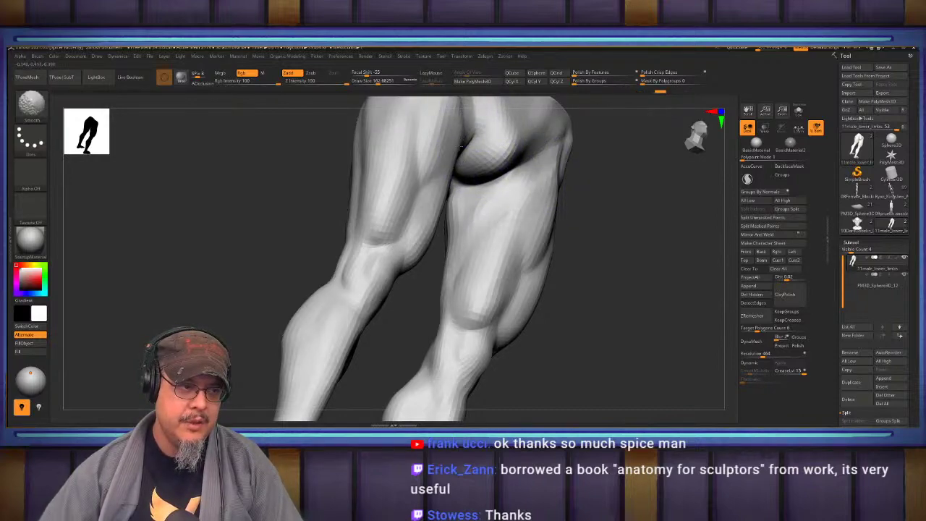
mouse_move(491, 198)
shift+mouse_down()
mouse_move(506, 187)
mouse_move(459, 205)
mouse_move(457, 219)
shift+mouse_up()
mouse_move(640, 192)
mouse_down()
mouse_move(606, 196)
mouse_move(610, 159)
mouse_move(504, 167)
mouse_up()
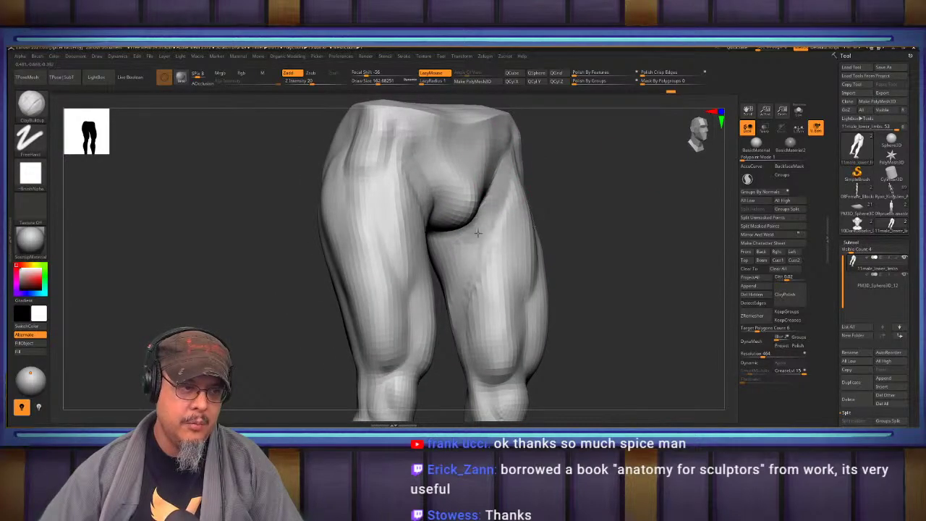
Build up the inner thigh muscle from below the groin down towards the knee and smooth the strokes.
drag(450, 295, 462, 321)
alt+right_drag(475, 315, 504, 213)
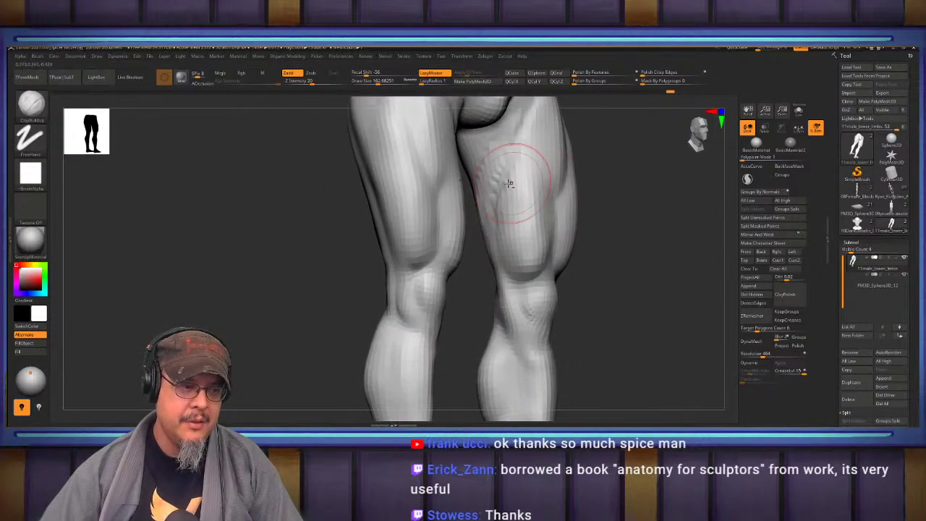
mouse_move(499, 187)
mouse_down()
mouse_move(485, 223)
mouse_move(507, 279)
mouse_move(496, 254)
mouse_up()
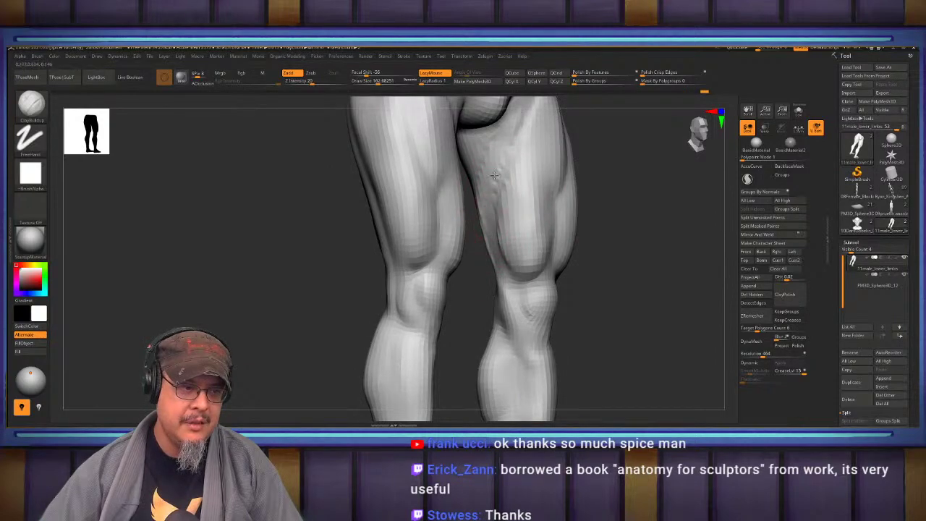
drag(495, 175, 494, 191)
drag(494, 244, 501, 278)
mouse_move(590, 233)
shift+mouse_down()
mouse_move(626, 235)
mouse_move(607, 236)
mouse_move(641, 221)
mouse_move(641, 160)
mouse_move(602, 181)
shift+mouse_up()
mouse_move(505, 247)
shift+mouse_down()
mouse_move(519, 181)
mouse_move(533, 176)
mouse_move(541, 210)
shift+mouse_up()
Switch to the Move brush at a draw size of about 239 and reshape the outer and inner thigh contours above the knee.
drag(631, 194, 604, 197)
alt+drag(605, 197, 605, 244)
right_drag(604, 244, 509, 264)
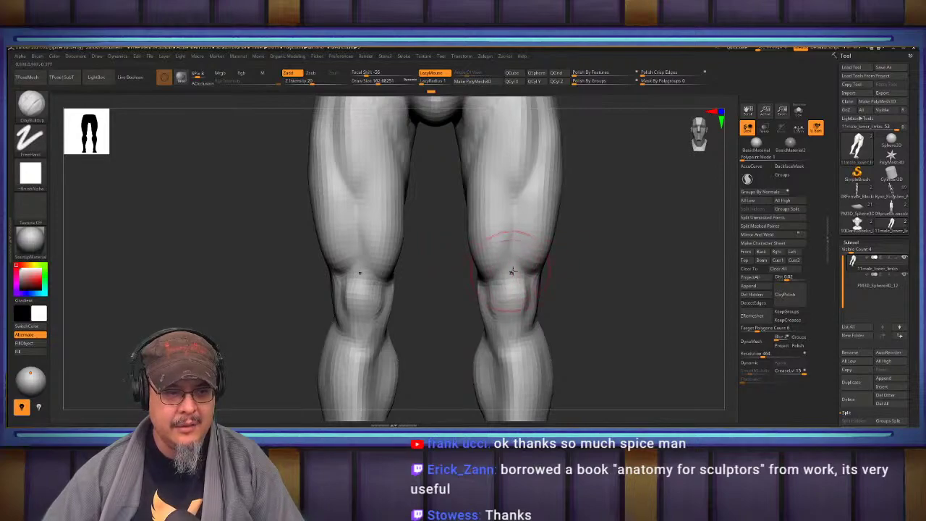
right_drag(511, 271, 602, 265)
key(b)
key(m)
key(v)
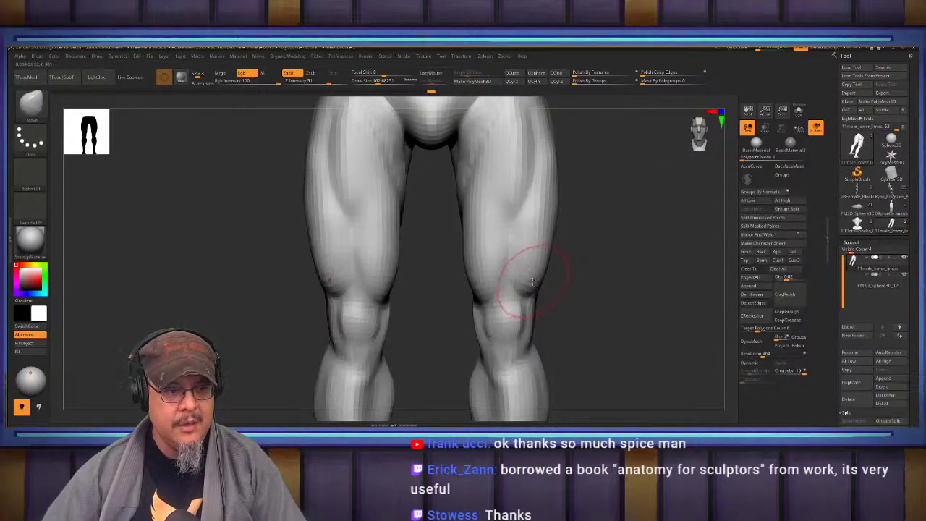
key(s)
mouse_move(533, 281)
mouse_down()
mouse_move(540, 272)
mouse_move(535, 284)
mouse_up()
alt+right_drag(593, 252, 594, 329)
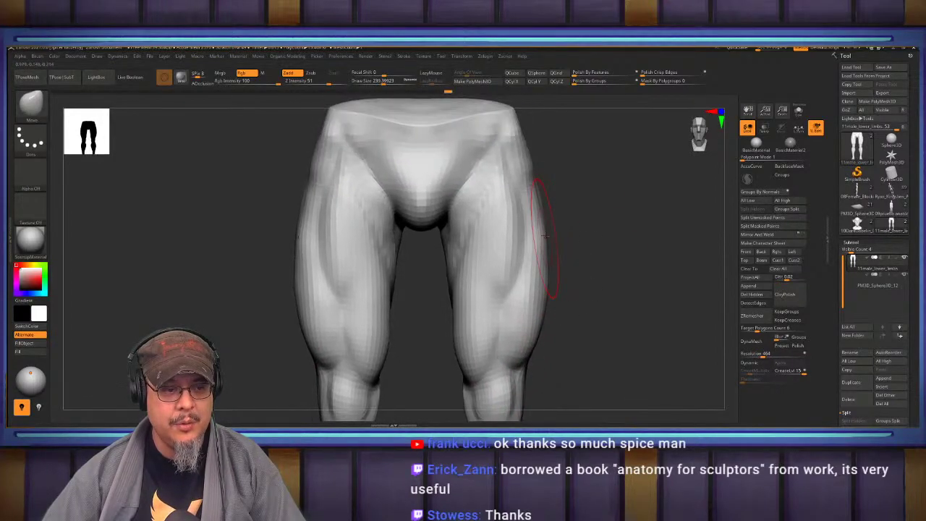
mouse_move(597, 237)
shift+right_down()
mouse_move(545, 250)
mouse_move(505, 207)
mouse_move(443, 223)
mouse_move(412, 254)
mouse_move(543, 255)
shift+right_up()
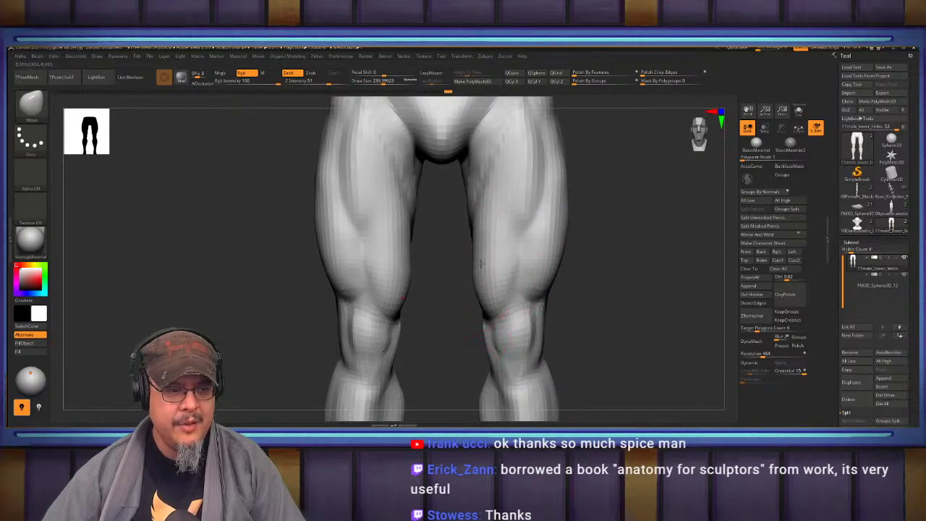
Refine the lower edges of the thigh muscles just above the kneecap in front view.
alt+drag(596, 230, 593, 272)
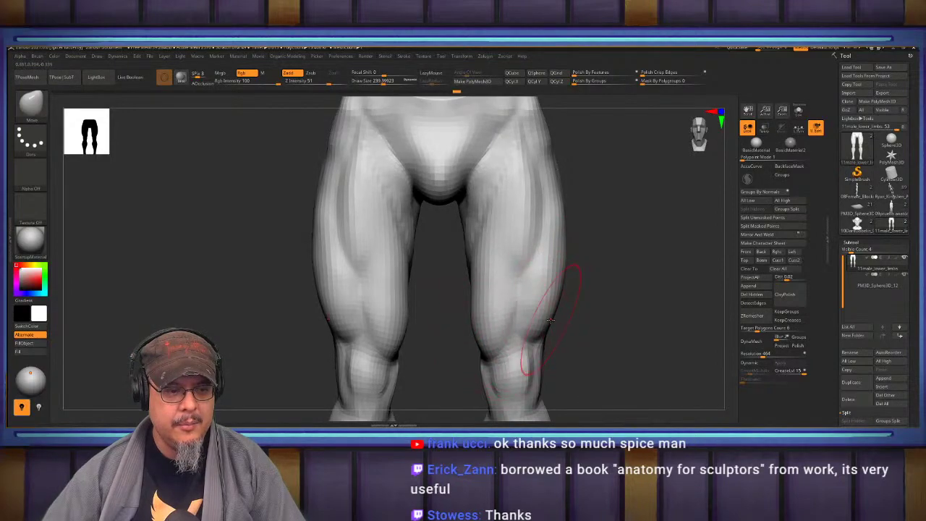
right_drag(525, 218, 509, 334)
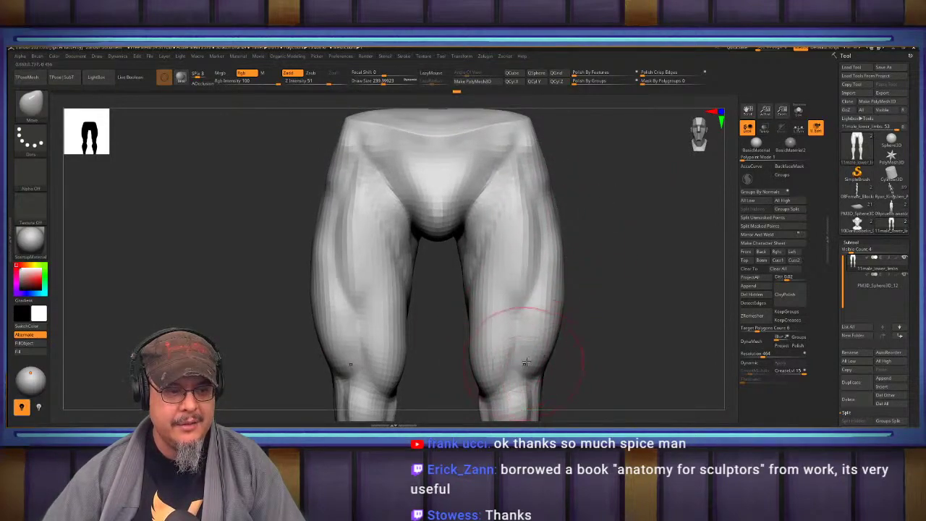
mouse_move(587, 288)
mouse_down()
mouse_move(631, 259)
mouse_move(596, 262)
mouse_up()
alt+drag(597, 262, 604, 231)
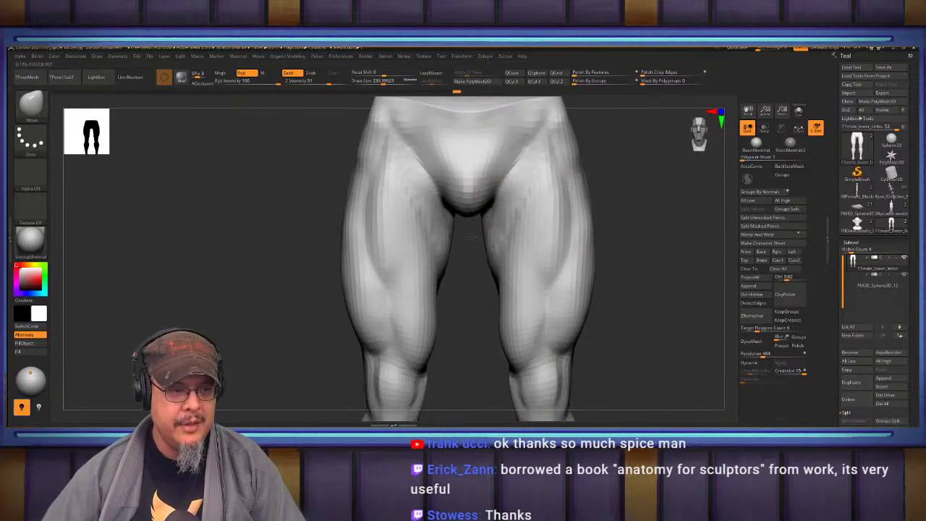
Enlarge the Move brush to a draw size of about 422 and adjust the overall thigh contours in front and back views.
mouse_move(580, 242)
ctrl+right_down()
mouse_move(606, 225)
mouse_move(606, 250)
ctrl+right_up()
key(s)
mouse_move(566, 227)
mouse_down()
mouse_move(574, 228)
mouse_move(519, 234)
mouse_up()
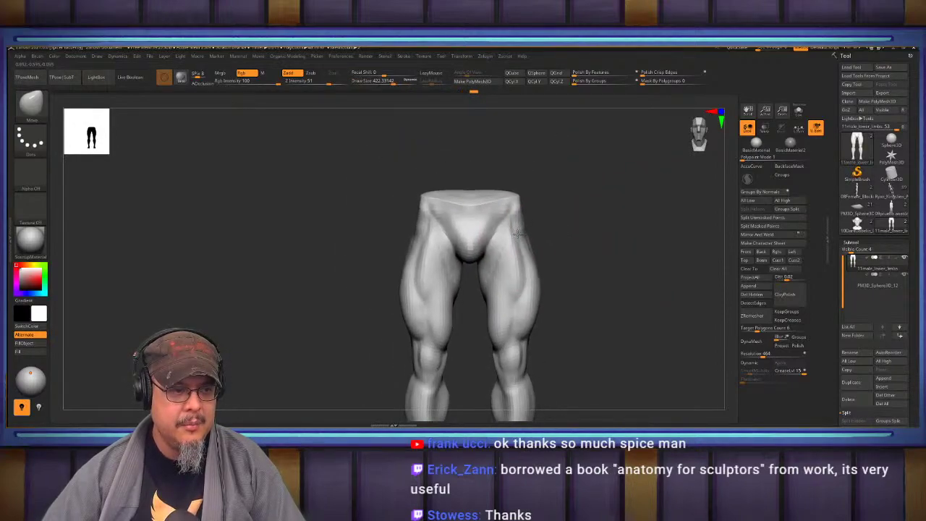
drag(536, 264, 521, 304)
mouse_move(606, 270)
mouse_down()
mouse_move(484, 257)
mouse_move(541, 252)
mouse_up()
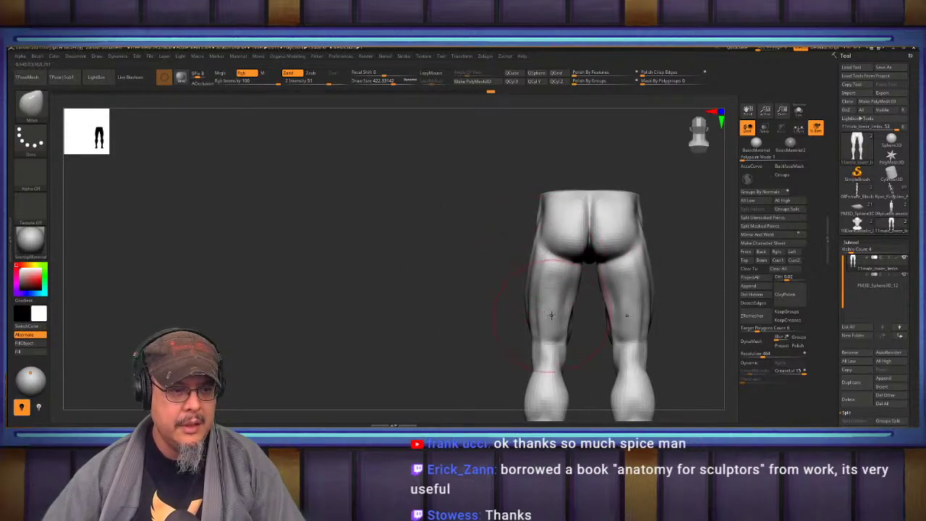
right_drag(552, 316, 563, 311)
Reduce the Move brush to a draw size of about 212 and reshape the groin and front hip contours from the side.
alt+drag(459, 316, 628, 210)
mouse_move(631, 203)
right_down()
mouse_move(621, 252)
mouse_move(664, 248)
mouse_move(637, 265)
mouse_move(624, 253)
mouse_move(620, 212)
mouse_move(594, 205)
right_up()
key(s)
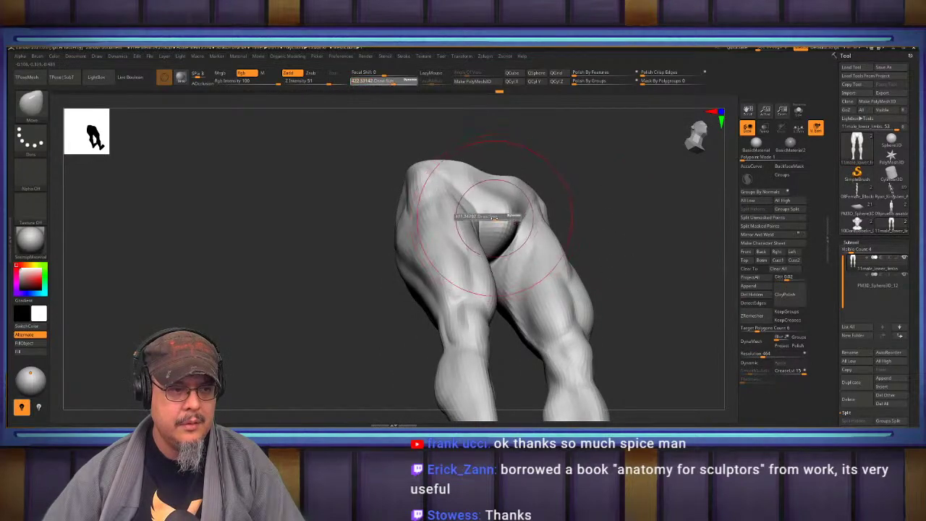
drag(498, 217, 482, 216)
right_drag(534, 214, 653, 277)
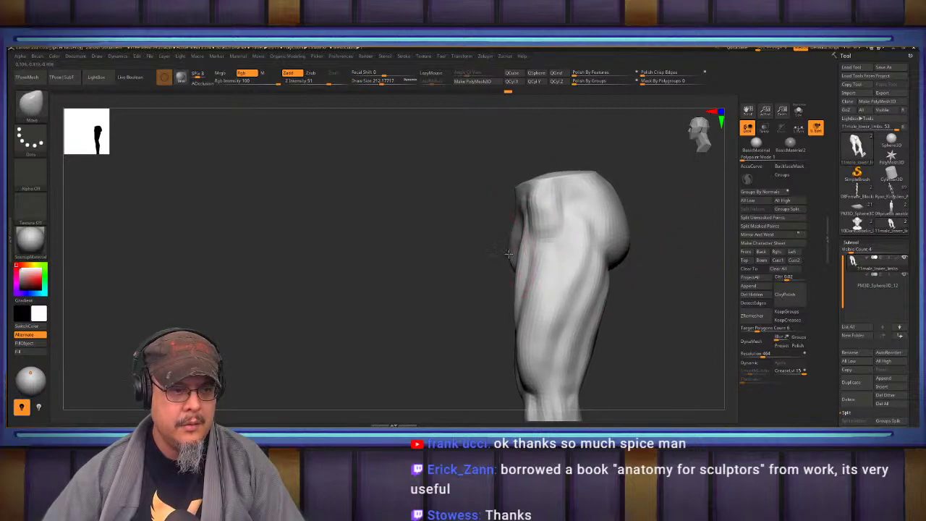
key(shift)
mouse_move(493, 308)
right_down()
mouse_move(447, 271)
mouse_move(511, 231)
right_up()
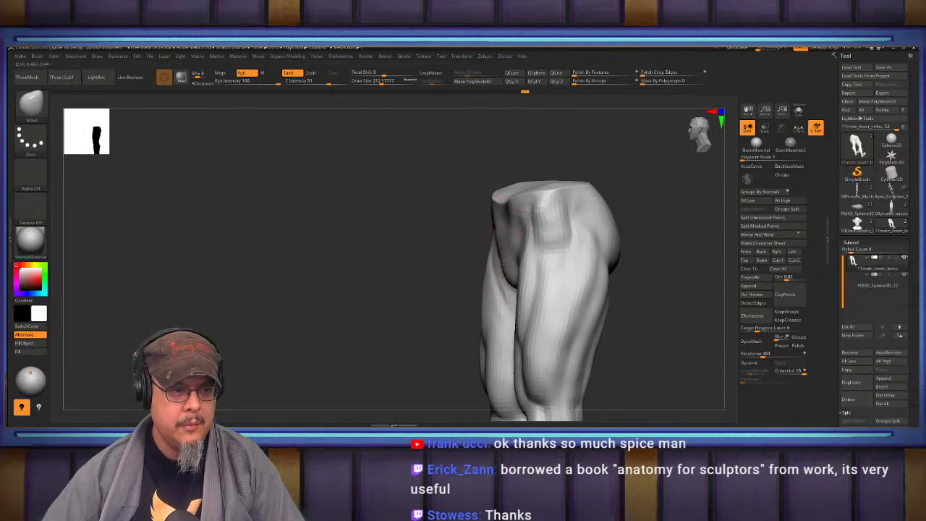
mouse_move(436, 290)
right_down()
mouse_move(413, 318)
mouse_move(644, 232)
mouse_move(596, 224)
mouse_move(543, 266)
mouse_move(566, 235)
right_up()
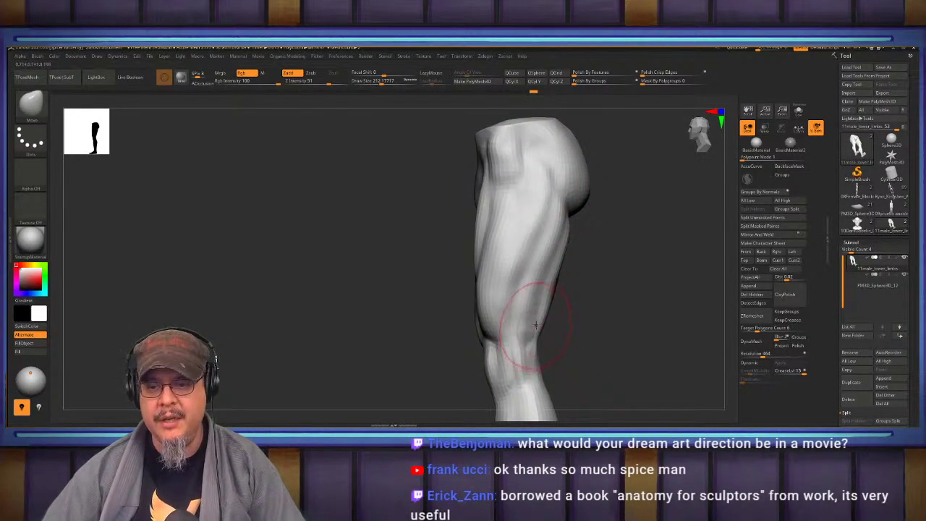
Enlarge the Move brush to a draw size of about 257 and reshape the hamstring contour above the knee in side view.
key(s)
drag(556, 294, 561, 295)
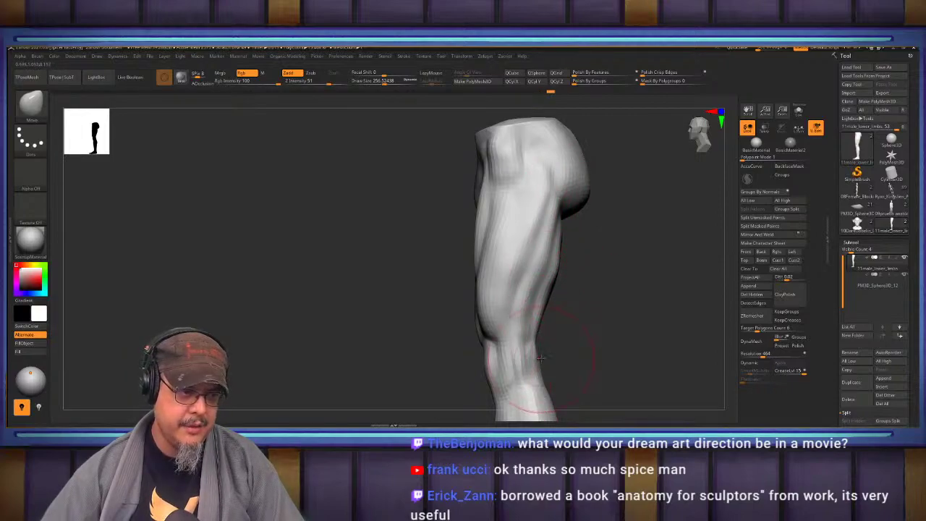
alt+drag(624, 221, 579, 264)
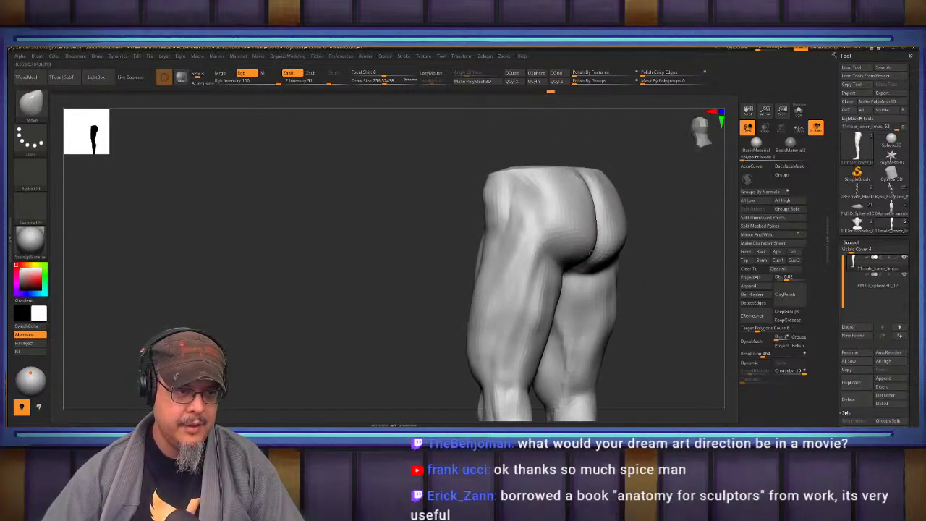
Adjust the lower buttocks in back view and smooth their surface down to the gluteal crease.
drag(674, 263, 622, 263)
drag(561, 246, 625, 213)
mouse_move(482, 242)
mouse_down()
mouse_move(575, 234)
mouse_move(561, 228)
mouse_move(556, 319)
mouse_up()
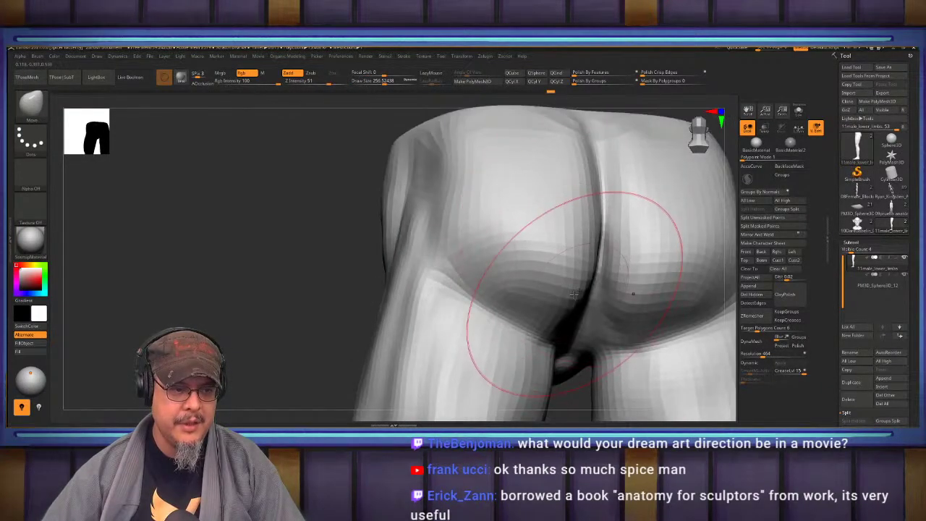
shift+right_drag(425, 222, 521, 243)
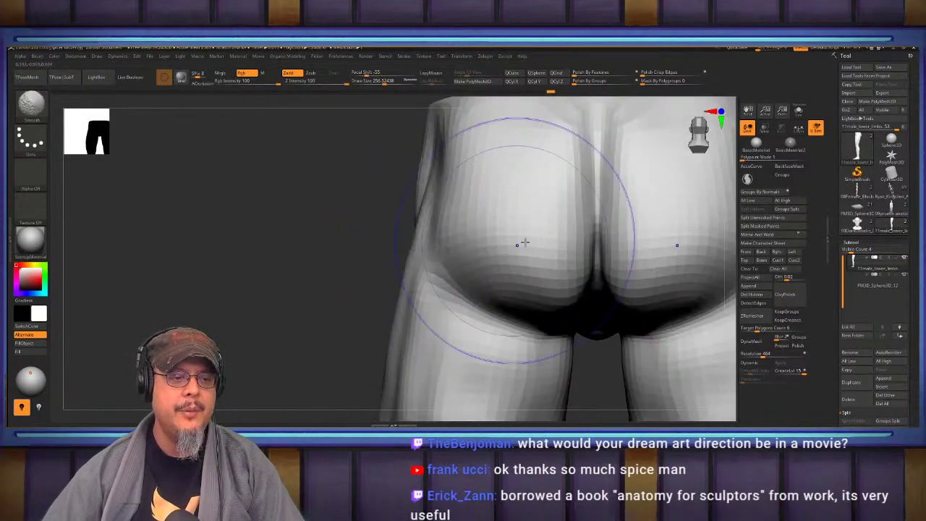
key(b)
key(c)
key(b)
drag(559, 289, 514, 257)
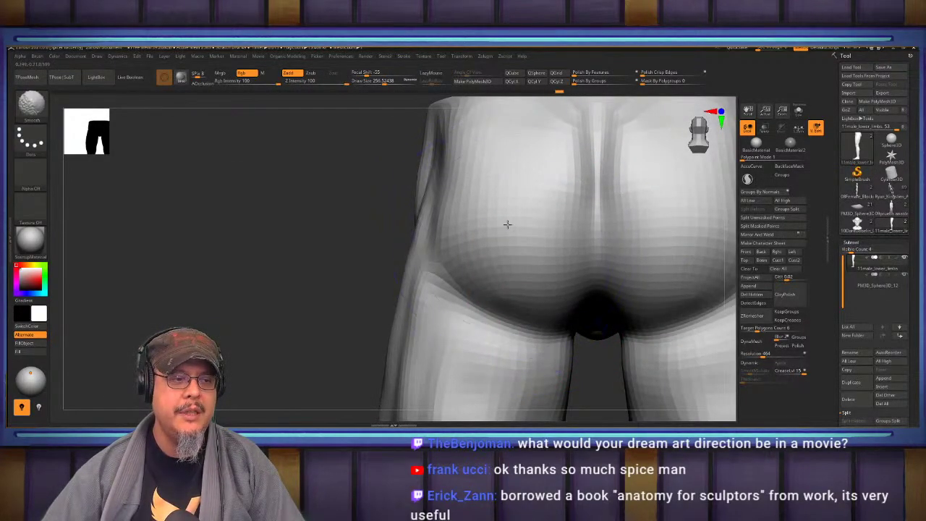
mouse_move(475, 240)
alt+right_down()
mouse_move(544, 188)
mouse_move(510, 199)
alt+right_up()
Rework the gluteal fold between buttock and upper thigh with the ClayBuildup brush at a draw size of about 163.
key(b)
key(c)
key(b)
key(s)
drag(544, 236, 511, 248)
drag(579, 250, 523, 230)
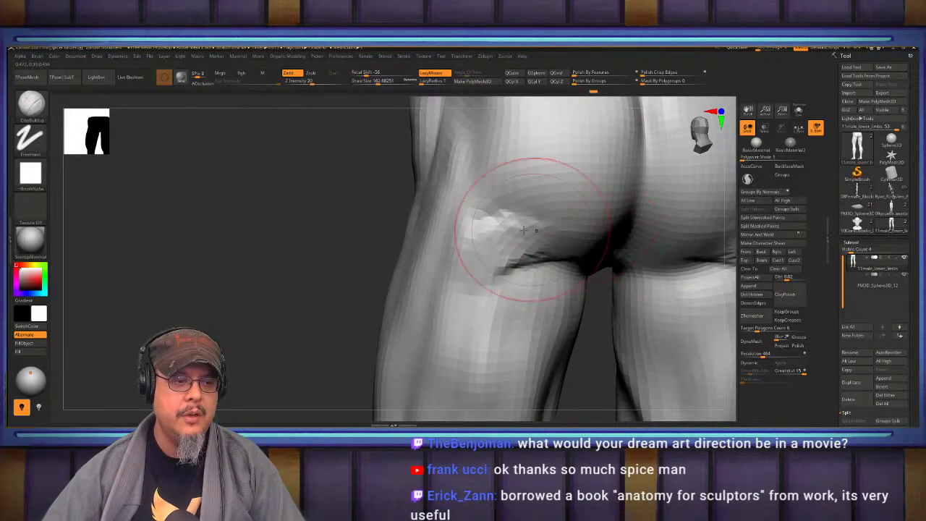
drag(468, 256, 510, 246)
mouse_move(511, 246)
right_down()
mouse_move(579, 221)
mouse_move(634, 230)
right_up()
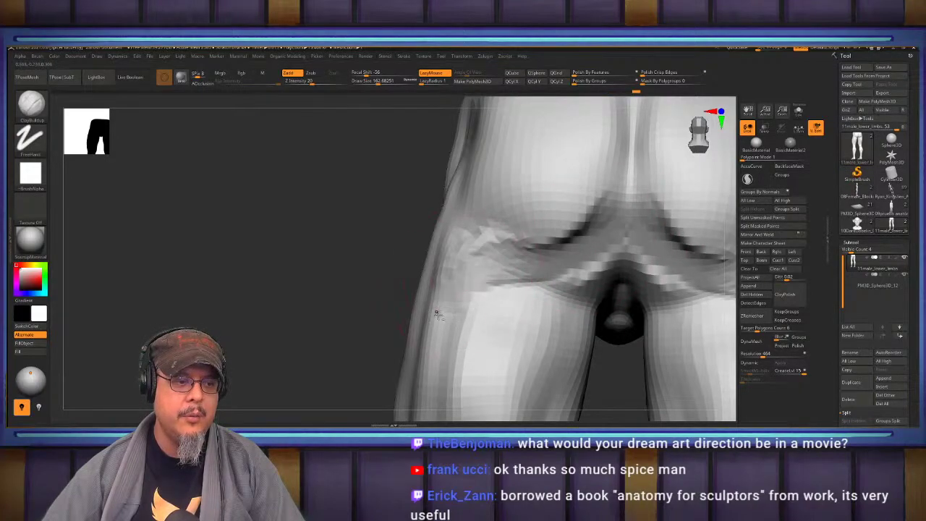
Build up the outer gluteal fold and side of the buttock with ClayBuildup, and smooth the crease below the buttocks.
drag(437, 314, 485, 268)
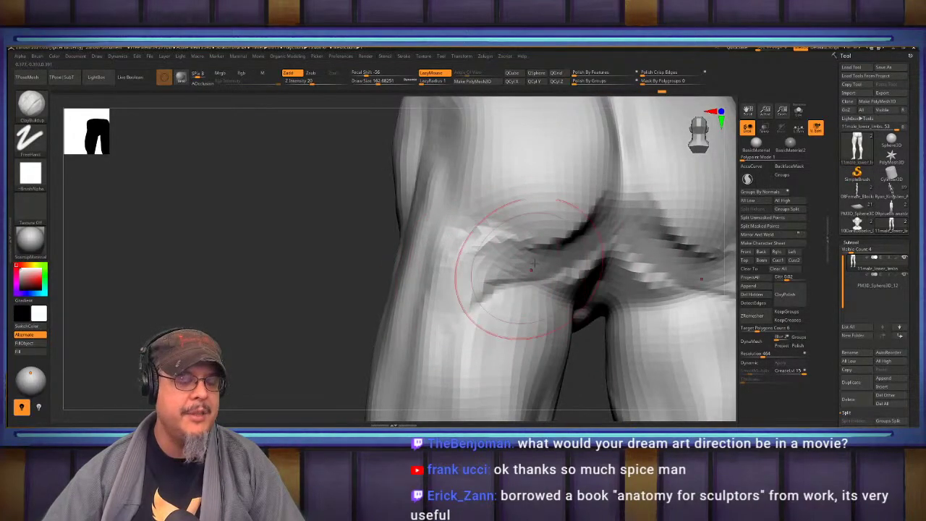
right_drag(535, 265, 522, 241)
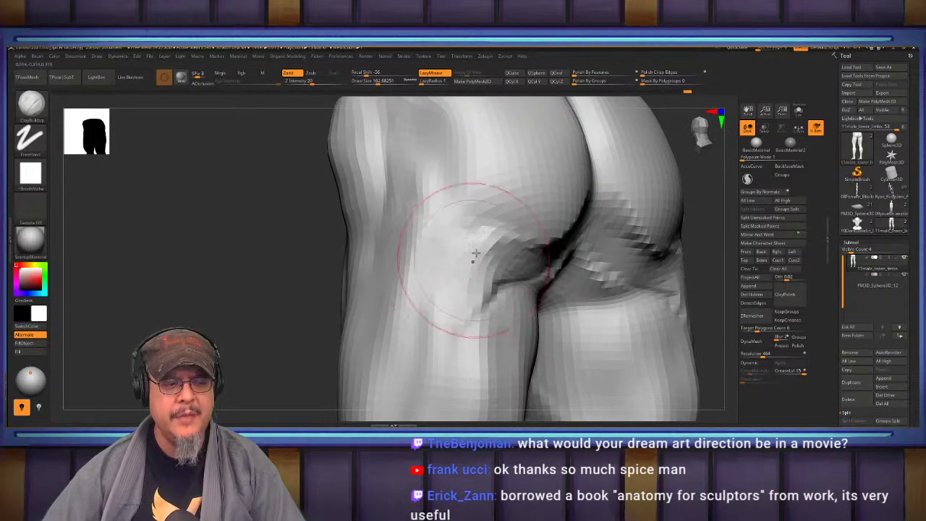
alt+right_drag(473, 258, 450, 342)
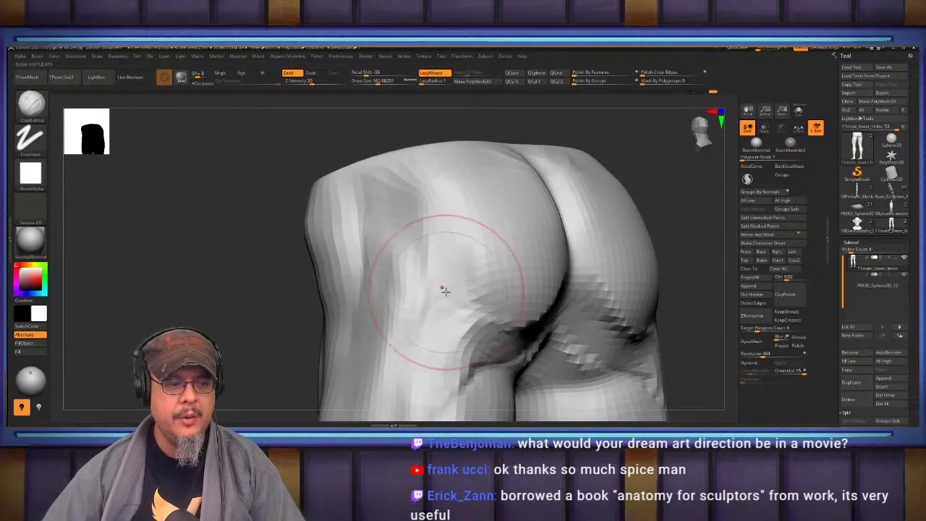
mouse_move(445, 290)
mouse_down()
mouse_move(471, 244)
mouse_move(425, 224)
mouse_move(414, 268)
mouse_up()
right_drag(536, 250, 474, 242)
mouse_move(545, 243)
shift+mouse_down()
mouse_move(563, 206)
mouse_move(630, 253)
mouse_move(570, 228)
shift+mouse_up()
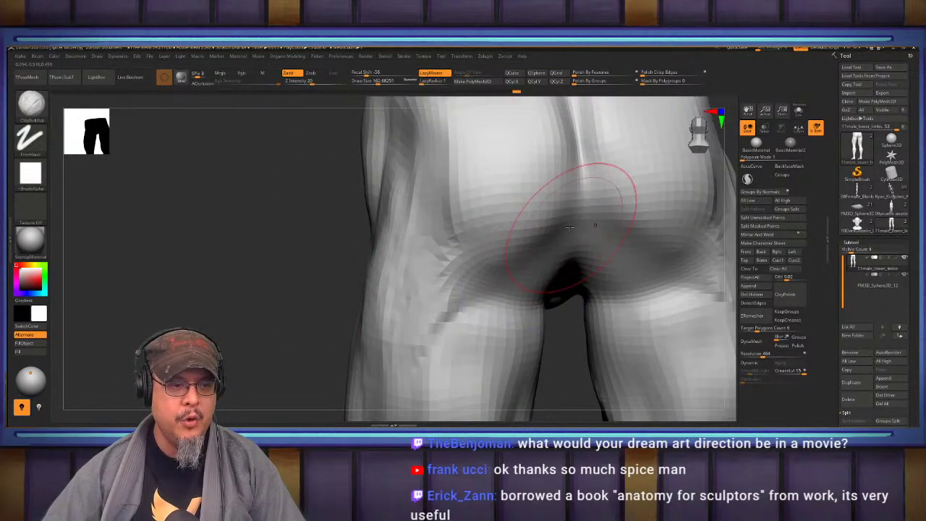
Define the crease beneath both buttocks and round the lower buttock above it with the ClayBuildup brush.
drag(537, 265, 498, 267)
mouse_move(559, 229)
mouse_down()
mouse_move(497, 246)
mouse_move(554, 175)
mouse_move(483, 253)
mouse_up()
mouse_move(532, 237)
mouse_down()
mouse_move(469, 234)
mouse_move(532, 227)
mouse_up()
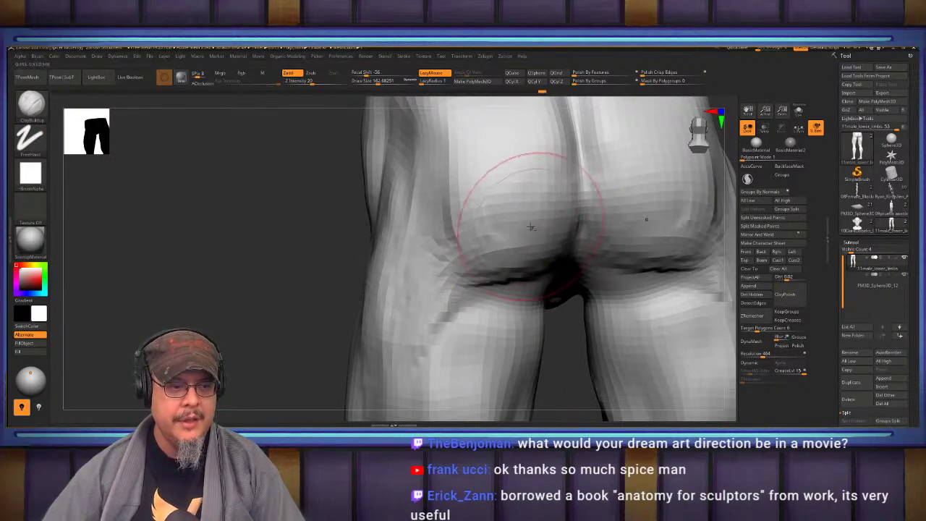
mouse_move(531, 228)
right_down()
mouse_move(502, 248)
mouse_move(490, 237)
right_up()
mouse_move(542, 151)
alt+right_down()
mouse_move(527, 212)
mouse_move(569, 155)
mouse_move(551, 177)
alt+right_up()
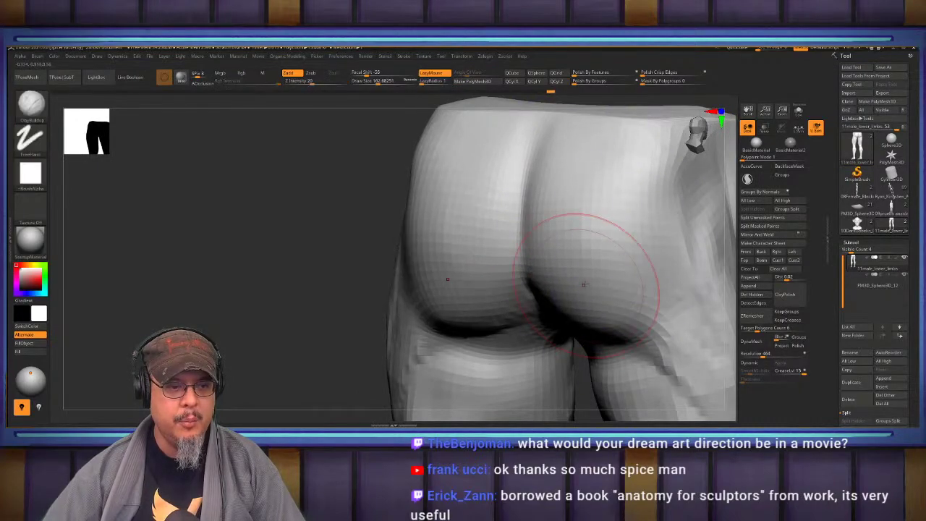
mouse_move(600, 217)
right_down()
mouse_move(474, 208)
mouse_move(487, 259)
mouse_move(512, 202)
mouse_move(497, 196)
mouse_move(569, 213)
right_up()
key(b)
key(d)
key(s)
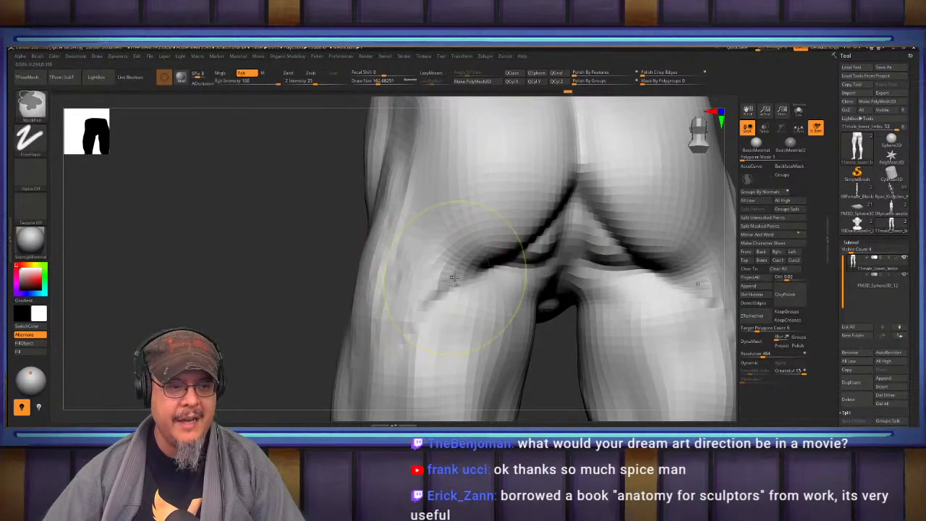
key(ctrl+z)
key(ctrl+z)
key(ctrl+z)
key(ctrl+z)
key(ctrl+z)
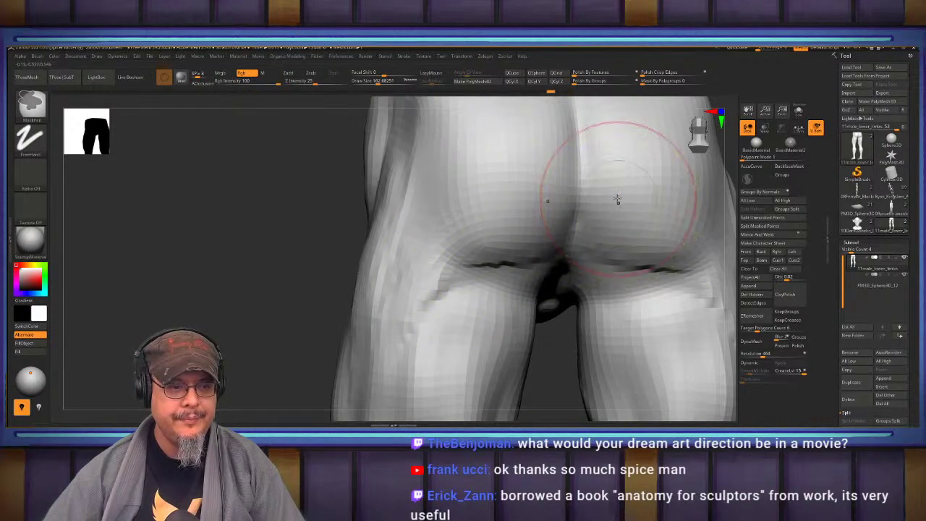
Smooth the gluteal crease and the upper back of the thighs in back view.
shift+right_drag(616, 201, 548, 257)
mouse_move(548, 259)
shift+mouse_down()
mouse_move(659, 270)
mouse_move(663, 296)
shift+mouse_up()
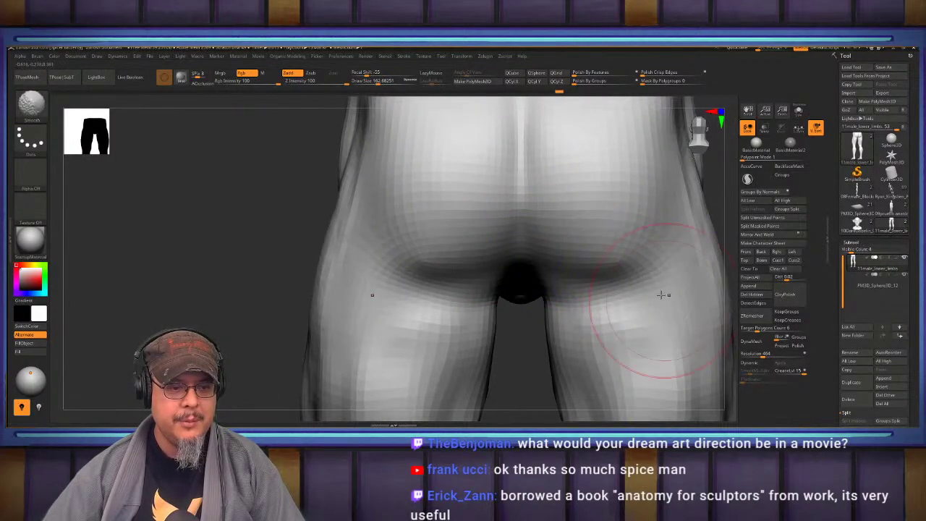
mouse_move(664, 294)
right_down()
mouse_move(577, 250)
mouse_move(495, 233)
mouse_move(532, 226)
mouse_move(435, 231)
right_up()
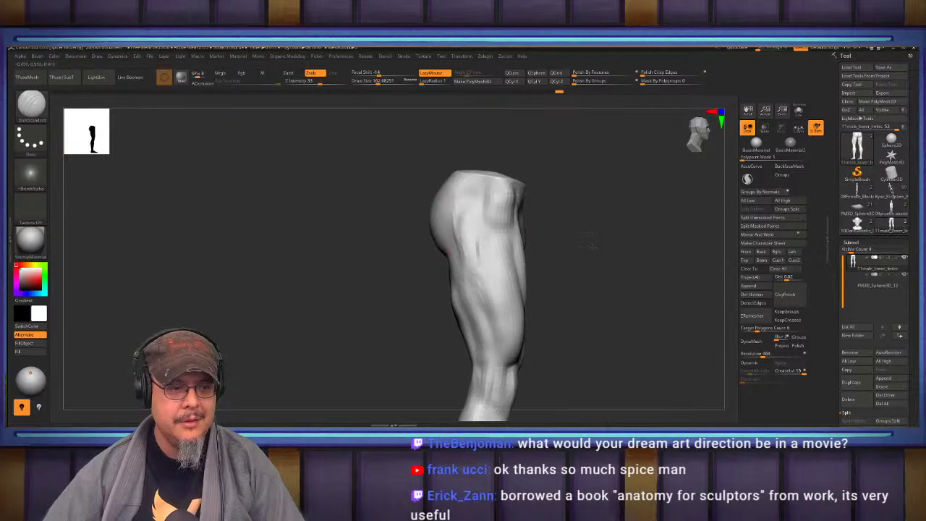
Build up the side of the hip below the waist with ClayBuildup at a draw size of about 163 and smooth it.
mouse_move(589, 234)
ctrl+right_down()
mouse_move(620, 236)
mouse_move(637, 267)
mouse_move(667, 242)
mouse_move(642, 290)
mouse_move(643, 253)
ctrl+right_up()
key(b)
key(c)
key(b)
mouse_move(637, 263)
mouse_down()
mouse_move(672, 244)
mouse_move(650, 242)
mouse_move(652, 233)
mouse_up()
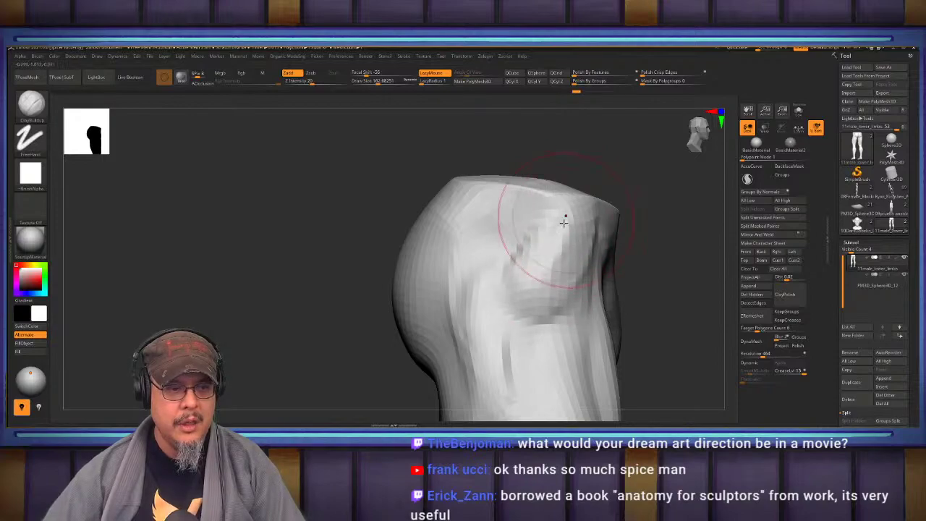
drag(682, 205, 649, 207)
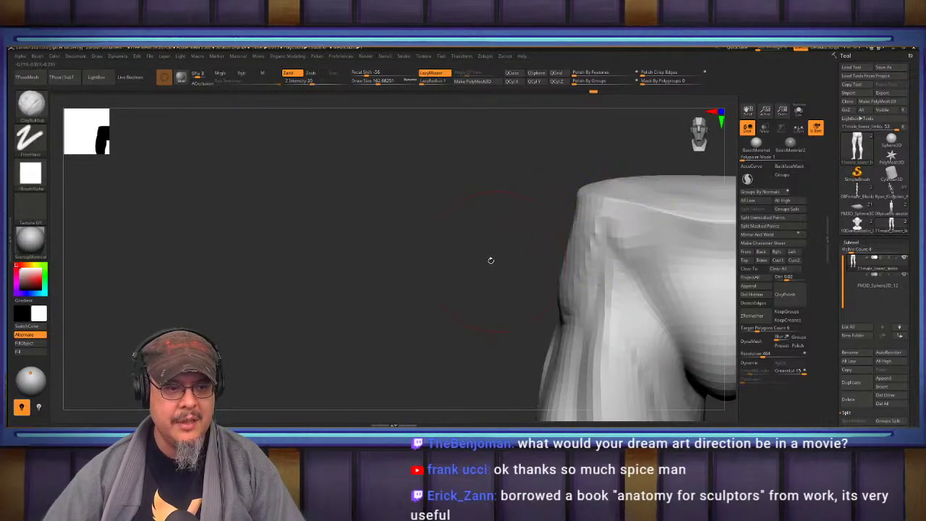
alt+drag(490, 260, 410, 277)
drag(548, 233, 582, 282)
drag(576, 250, 593, 295)
mouse_move(655, 258)
mouse_down()
mouse_move(671, 288)
mouse_move(655, 291)
mouse_up()
shift+drag(600, 253, 517, 289)
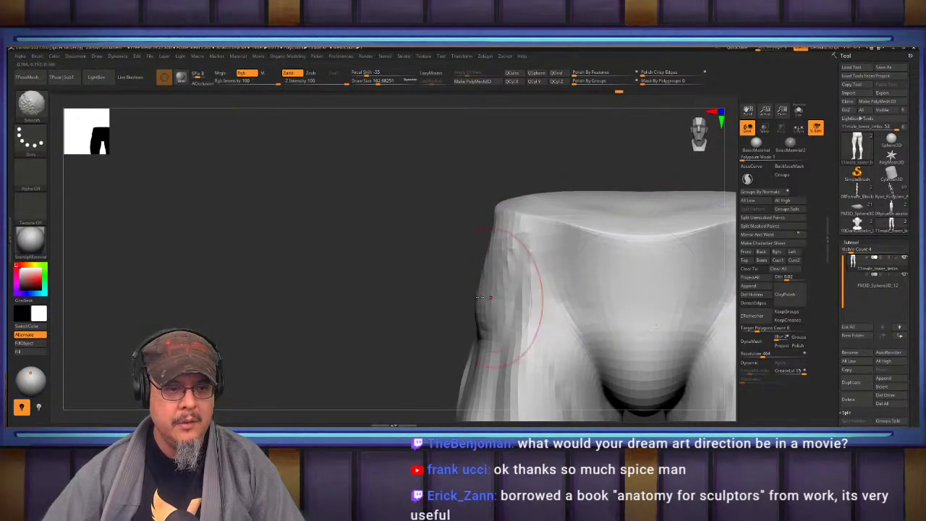
Smooth the front edge of the hip where it meets the groin.
mouse_move(403, 355)
alt+mouse_down()
mouse_move(384, 270)
mouse_move(367, 299)
alt+mouse_up()
alt+drag(734, 321, 638, 265)
alt+drag(641, 205, 632, 229)
right_drag(632, 228, 656, 241)
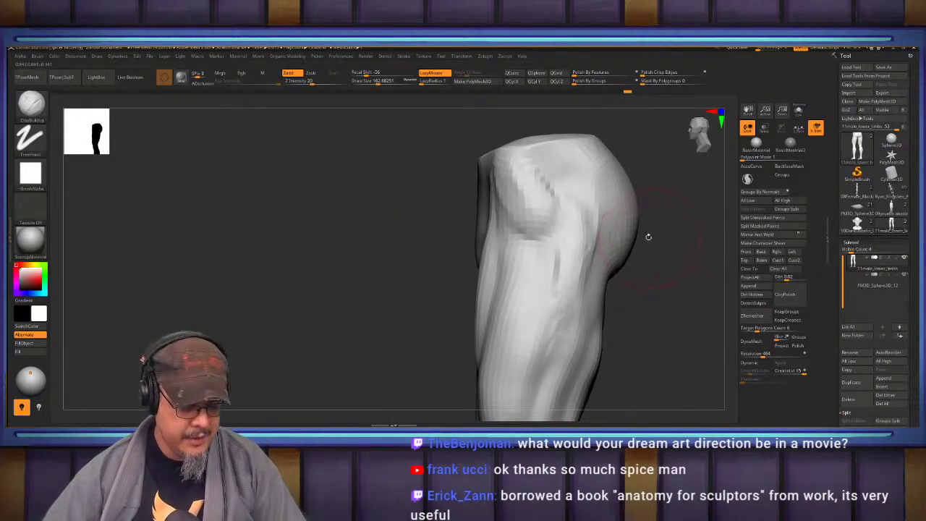
key(shift)
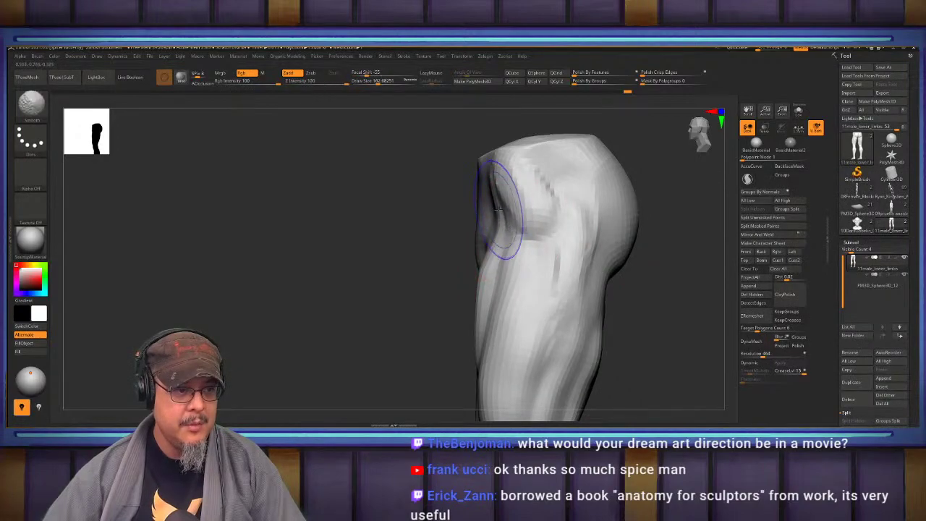
shift+drag(499, 209, 493, 195)
Enlarge the brush to a draw size of about 262, then smooth and reshape the outer thigh from hip to knee.
alt+drag(453, 368, 454, 234)
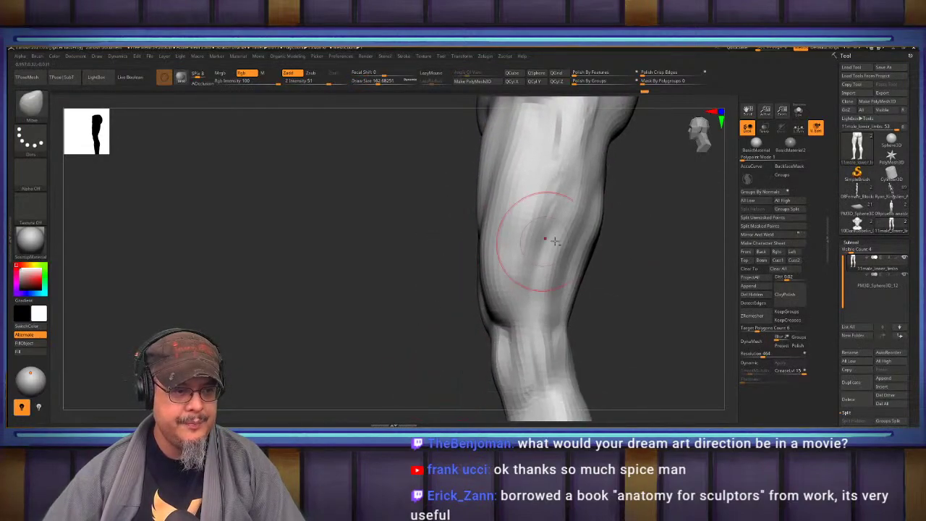
key(s)
mouse_move(631, 241)
alt+mouse_down()
mouse_move(624, 284)
mouse_move(638, 264)
alt+mouse_up()
shift+drag(549, 178, 544, 245)
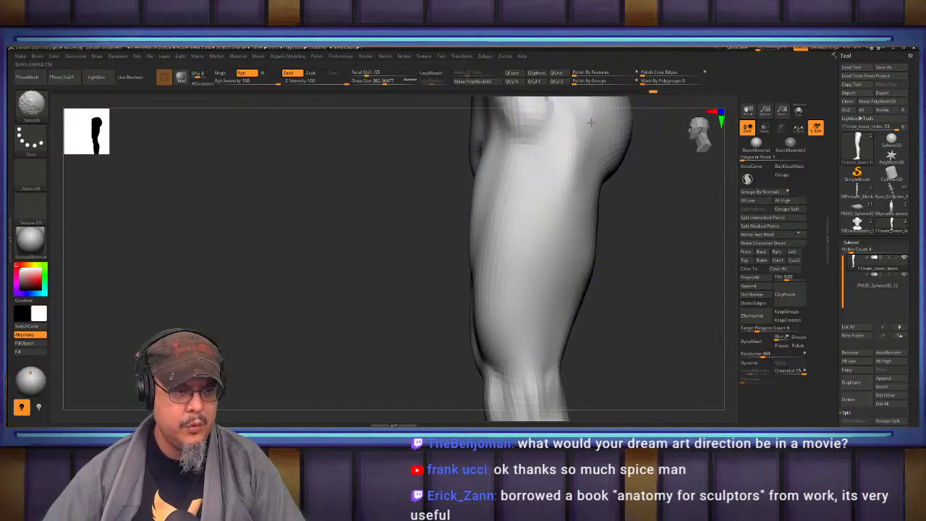
right_drag(607, 304, 523, 191)
right_drag(611, 306, 572, 239)
right_drag(620, 186, 615, 256)
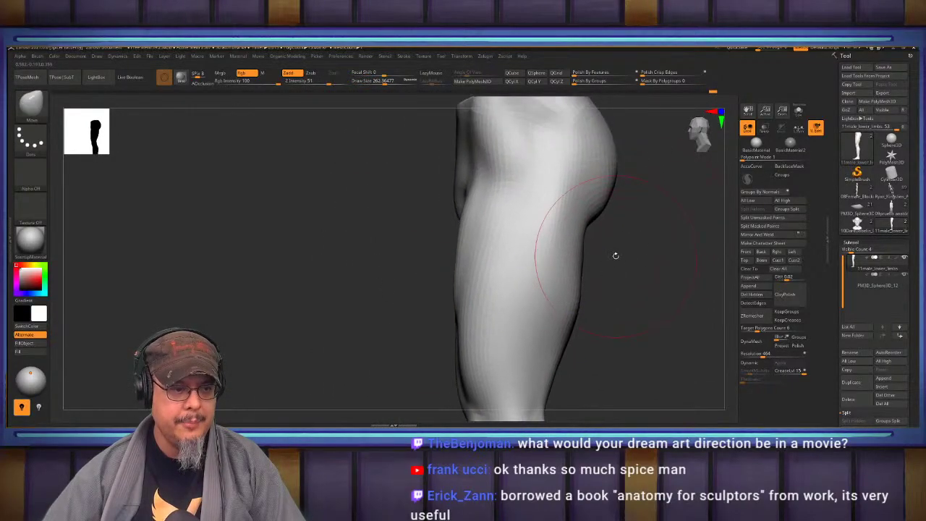
Build up the transition between the outer hip and upper thigh with the ClayBuildup brush.
key(b)
key(c)
key(b)
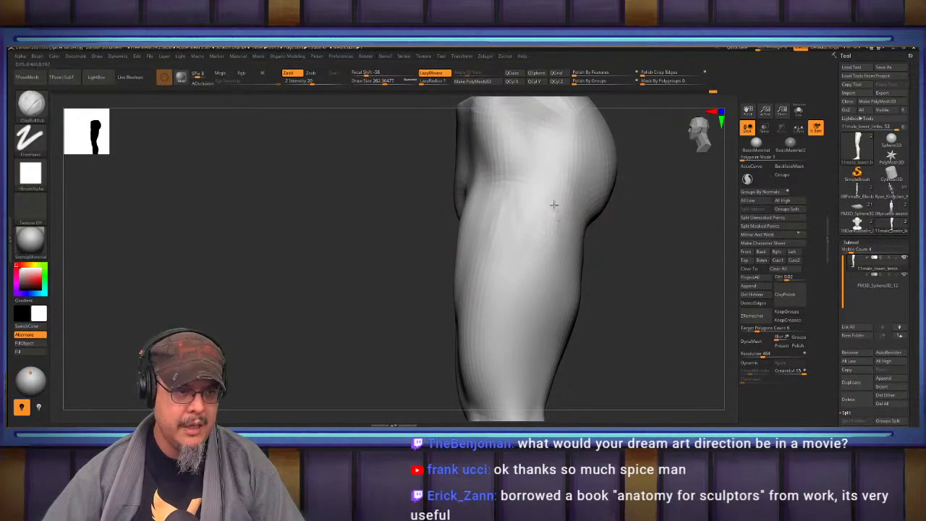
alt+right_drag(554, 204, 541, 131)
Carve a line down the outer back of the thigh below the buttock with the DamStandard brush.
key(b)
key(d)
key(s)
drag(546, 137, 553, 288)
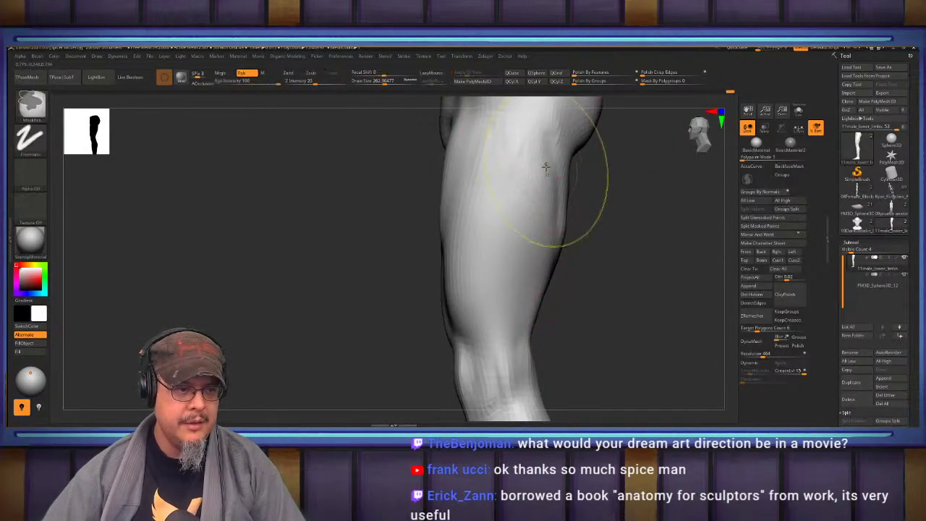
key(b)
key(d)
key(s)
right_drag(531, 121, 661, 306)
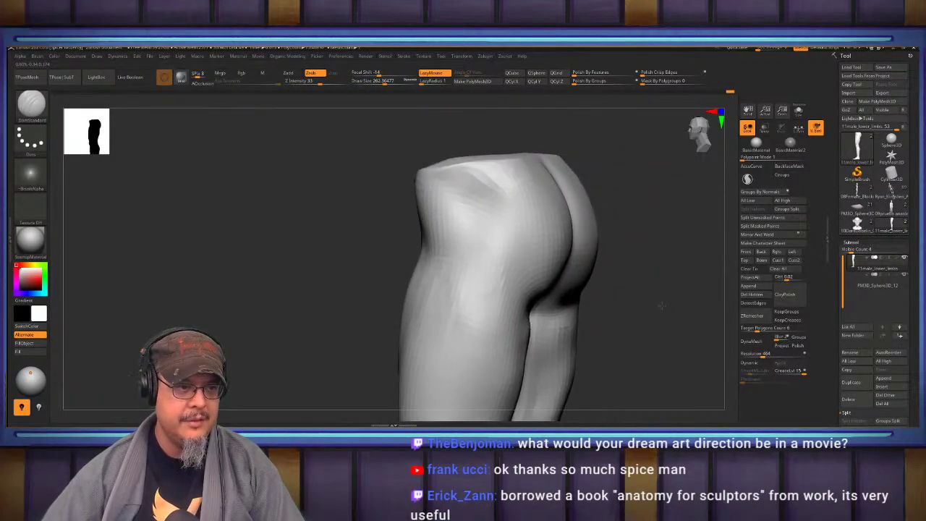
Fill out the outer hip and top of the thigh with ClayBuildup and smooth the surface.
key(b)
key(c)
key(b)
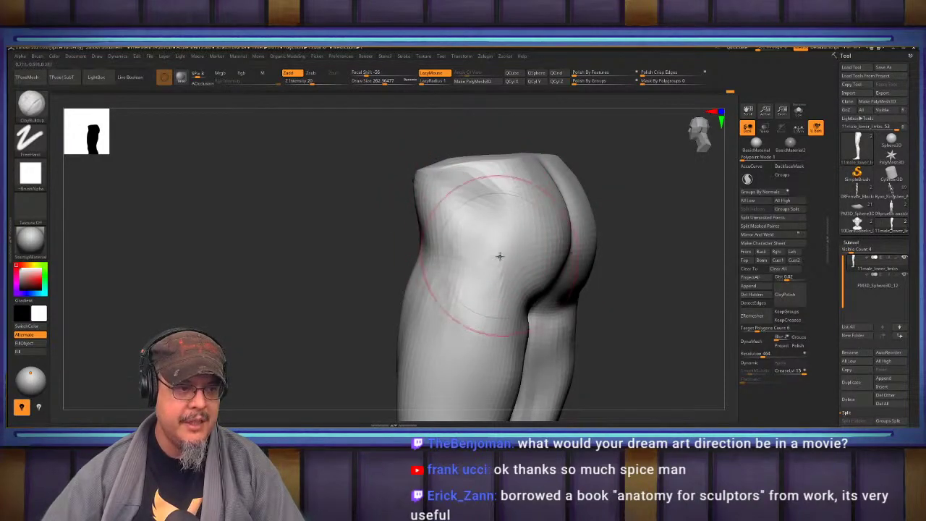
alt+right_drag(638, 269, 695, 228)
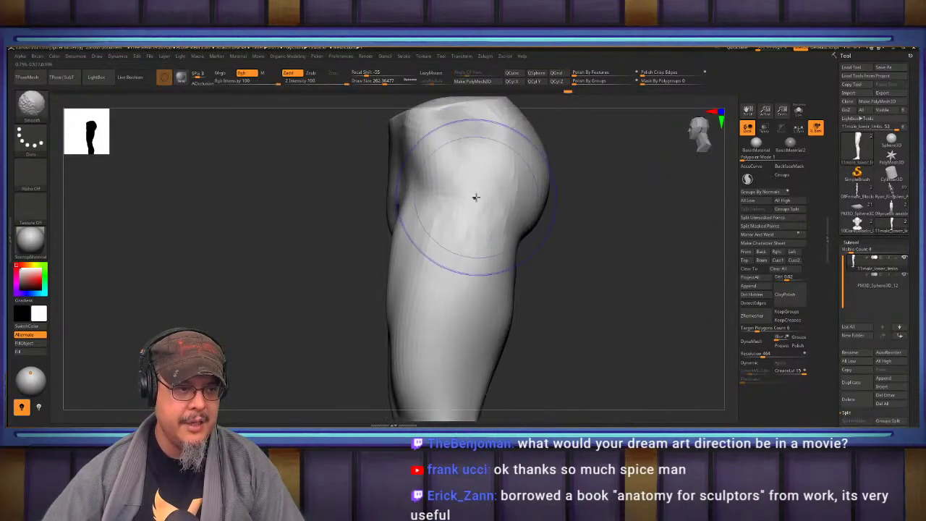
shift+right_drag(478, 181, 616, 189)
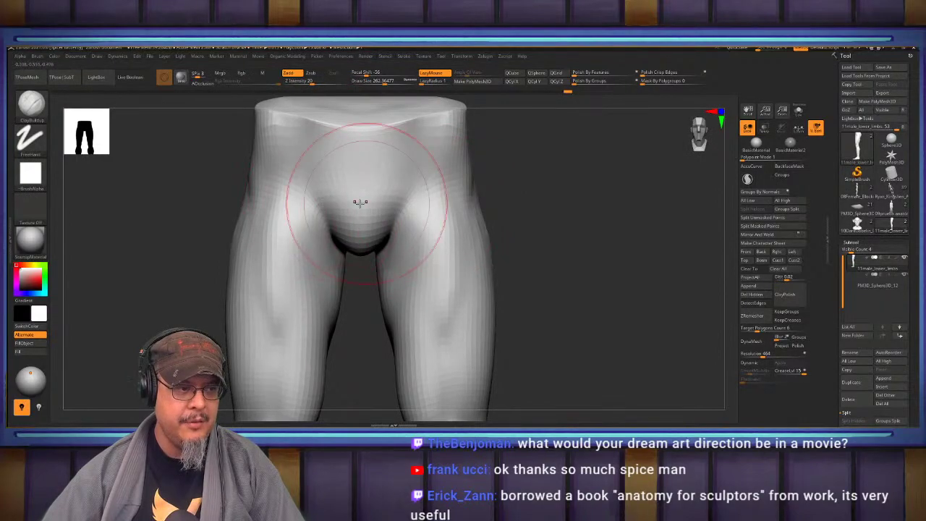
right_drag(480, 192, 494, 192)
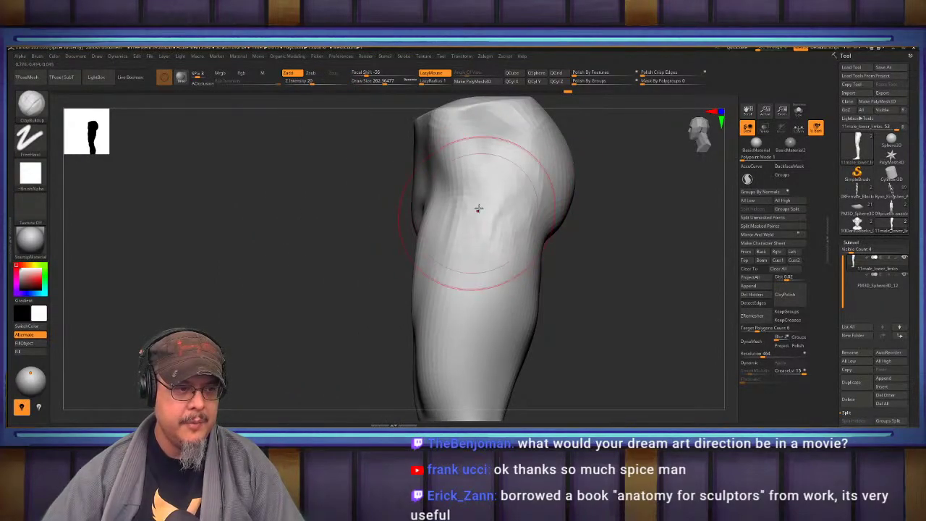
Add muscle volume along the outer thigh down to the knee with ClayBuildup and smooth the strokes.
right_drag(628, 301, 443, 258)
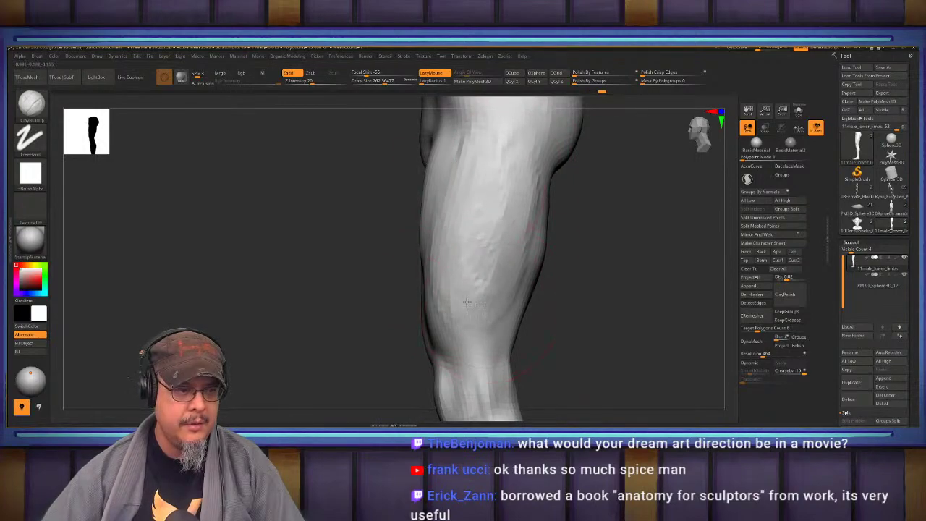
key(shift)
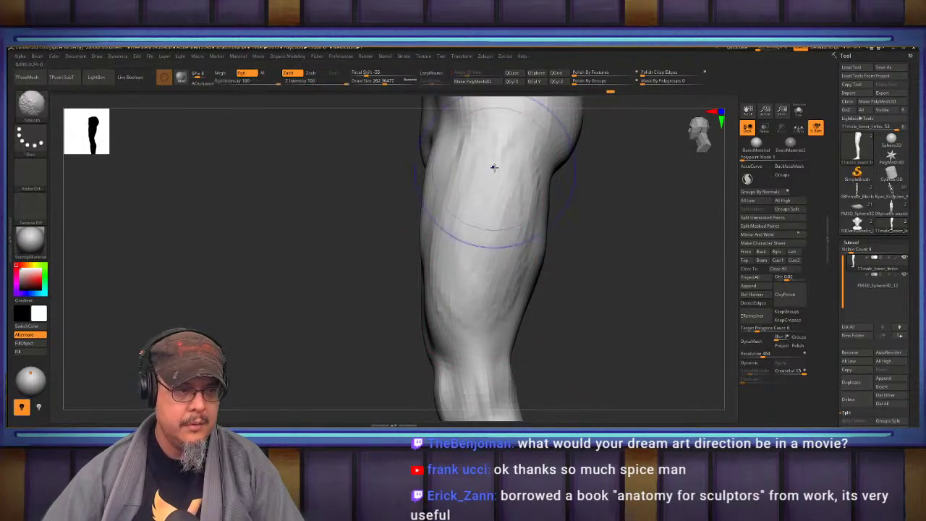
shift+drag(495, 218, 499, 235)
Carve the groove along the front of the outer thigh muscle and around its lower end with the DamStandard brush.
drag(604, 245, 651, 261)
key(b)
key(d)
key(s)
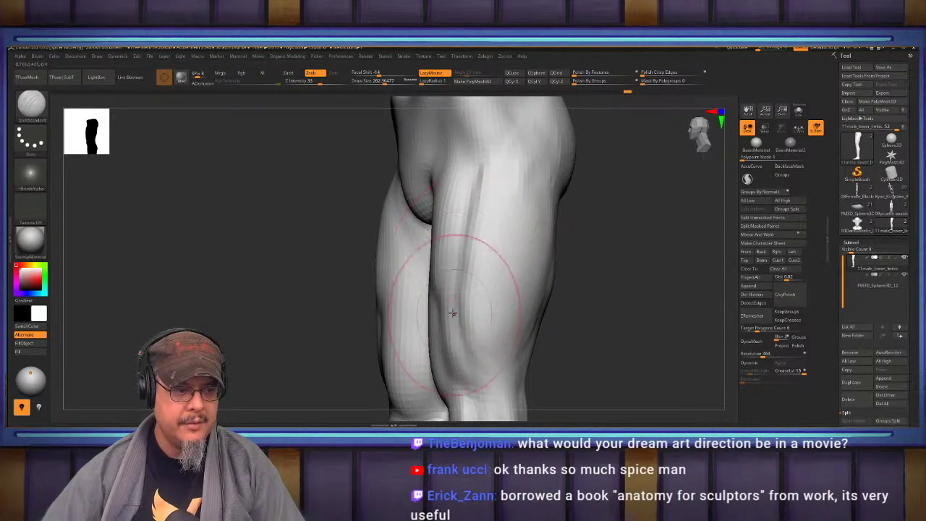
mouse_move(502, 369)
right_down()
mouse_move(579, 332)
mouse_move(483, 325)
right_up()
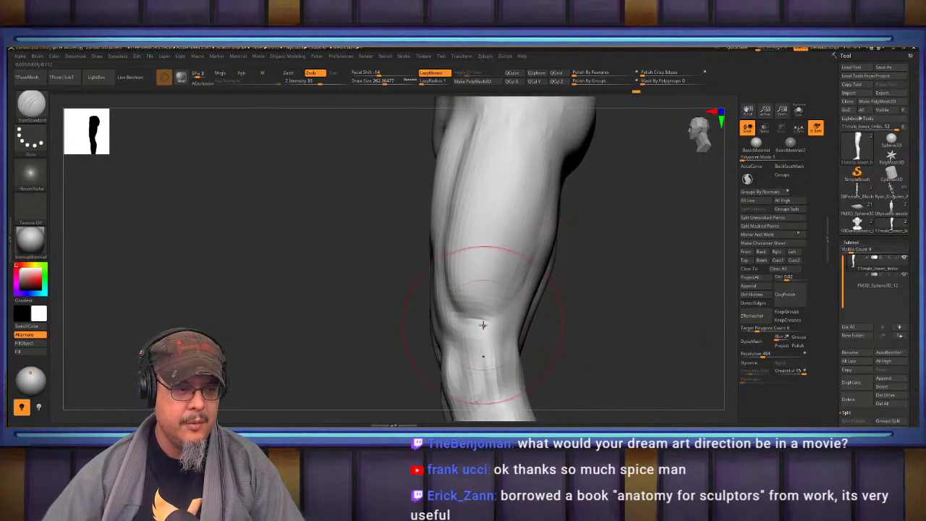
Refine the outer side of the knee below the thigh muscle and smooth its surface.
shift+drag(569, 322, 583, 255)
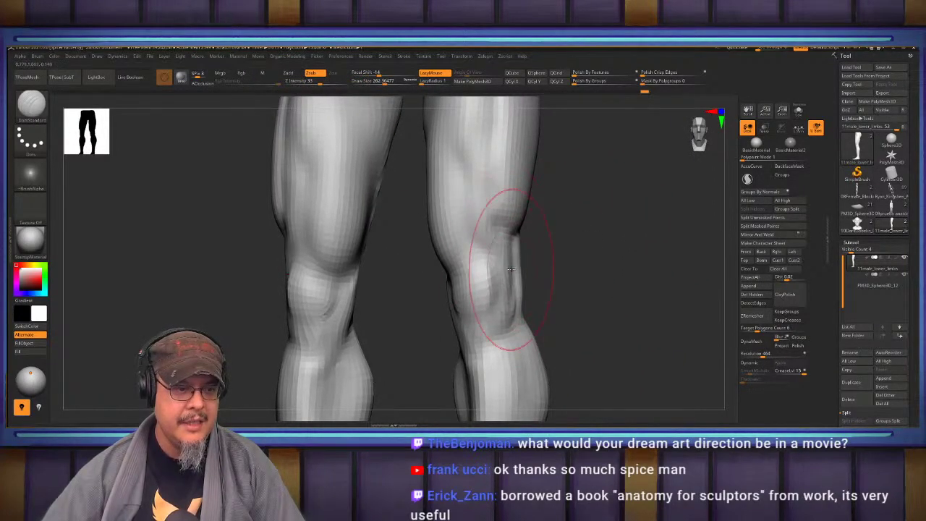
right_drag(585, 264, 510, 277)
key(shift)
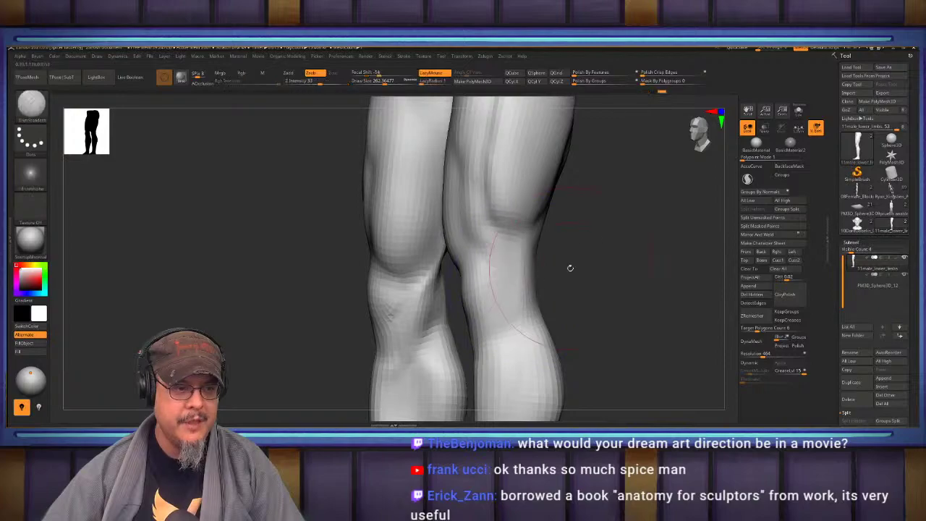
mouse_move(569, 267)
right_down()
mouse_move(614, 233)
mouse_move(595, 197)
right_up()
Add volume to the back of the thigh with the ClayBuildup brush and smooth it.
key(b)
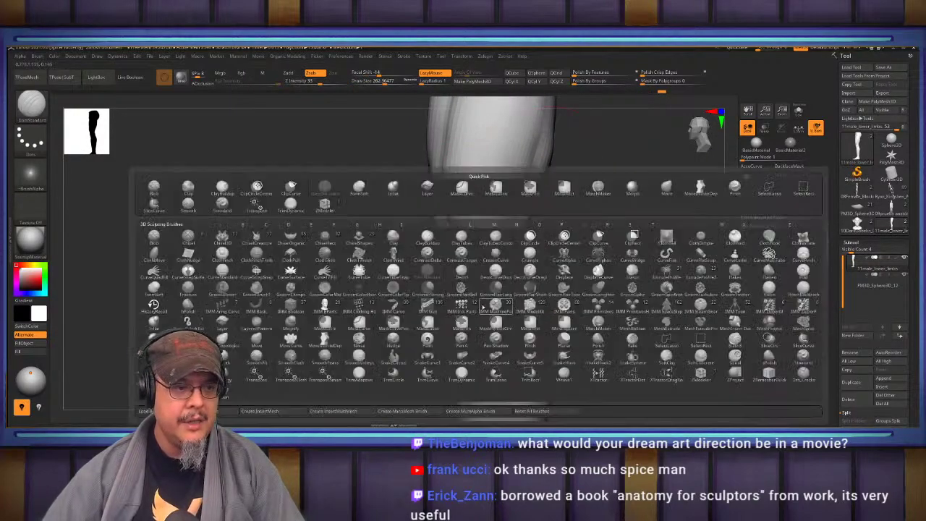
key(c)
key(b)
mouse_move(513, 302)
right_down()
mouse_move(562, 275)
mouse_move(569, 258)
mouse_move(552, 264)
right_up()
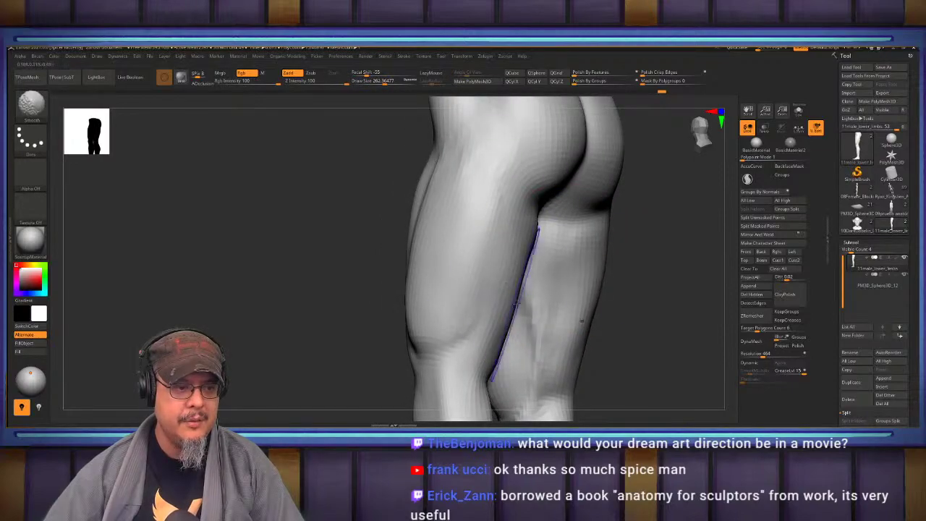
Carve the groove between the outer thigh muscle and the hamstrings from below the hip toward the knee with DamStandard.
key(b)
key(d)
key(s)
mouse_move(582, 320)
right_down()
mouse_move(672, 259)
mouse_move(490, 231)
right_up()
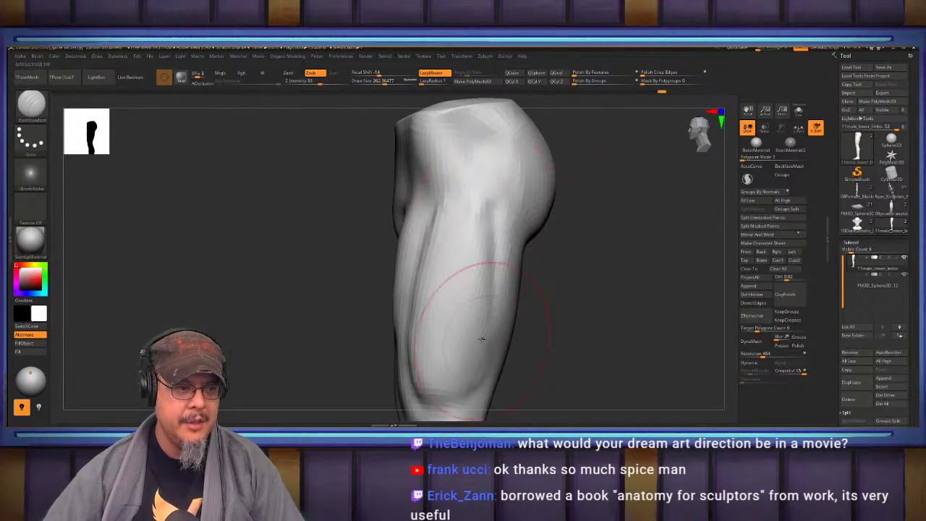
drag(500, 287, 475, 384)
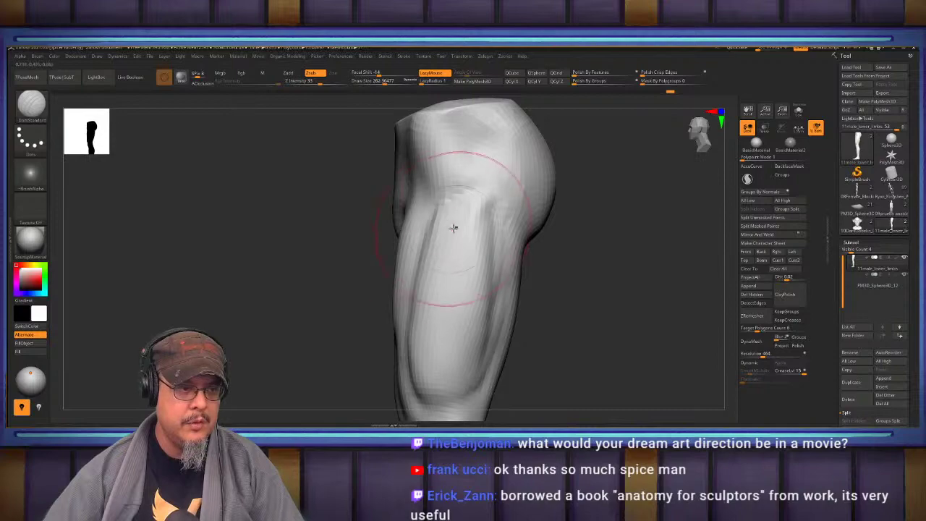
Define the upper end of the outer thigh muscle below the hip and smooth its surface.
drag(453, 228, 470, 190)
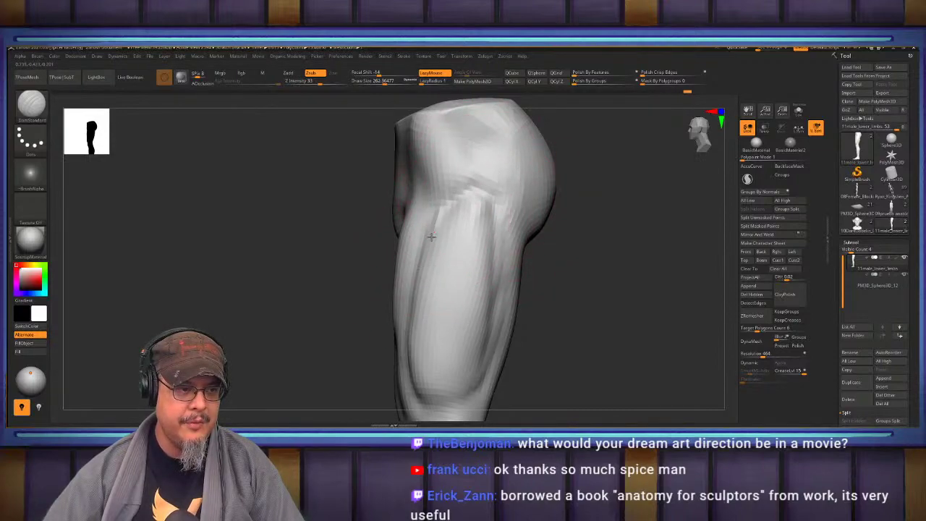
key(shift)
shift+drag(464, 306, 475, 210)
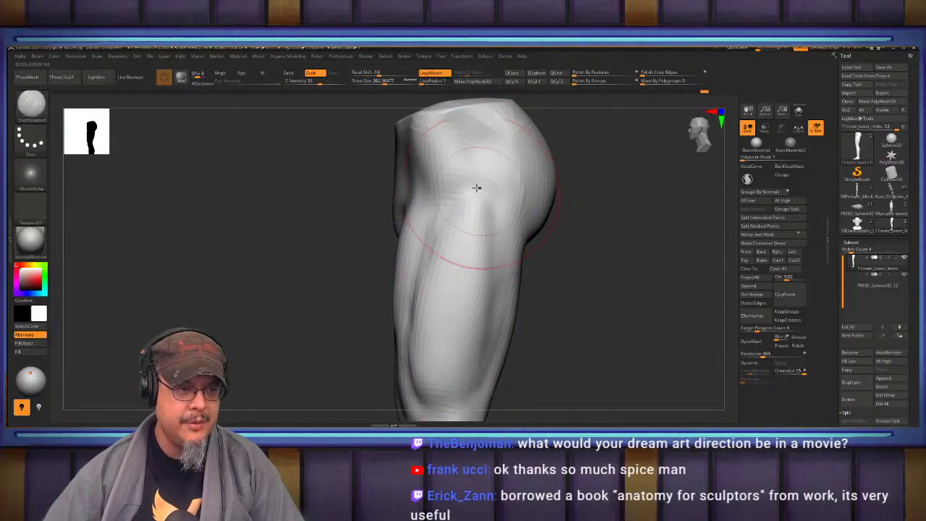
Build up the hamstrings on the back of the thighs with the ClayBuildup brush and smooth the strokes.
right_drag(483, 291, 405, 291)
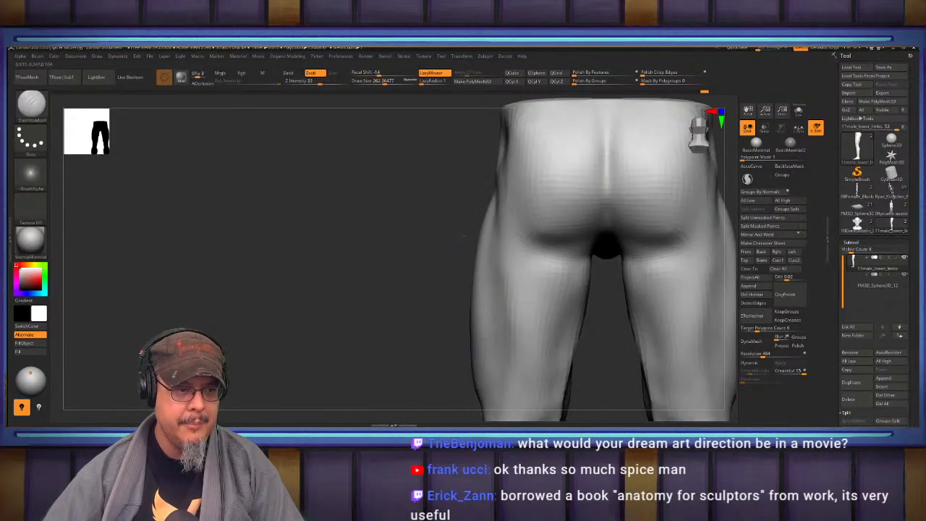
alt+right_drag(554, 210, 547, 152)
key(b)
key(c)
key(b)
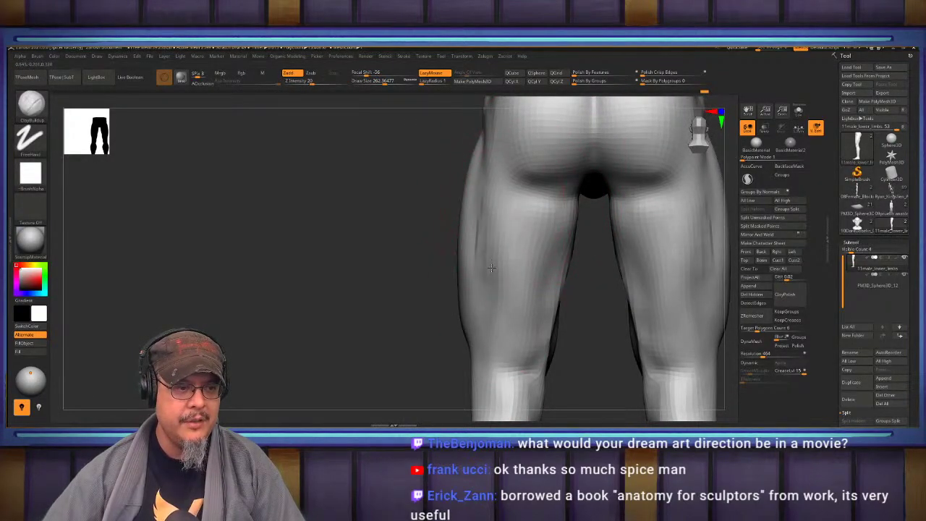
drag(522, 269, 542, 215)
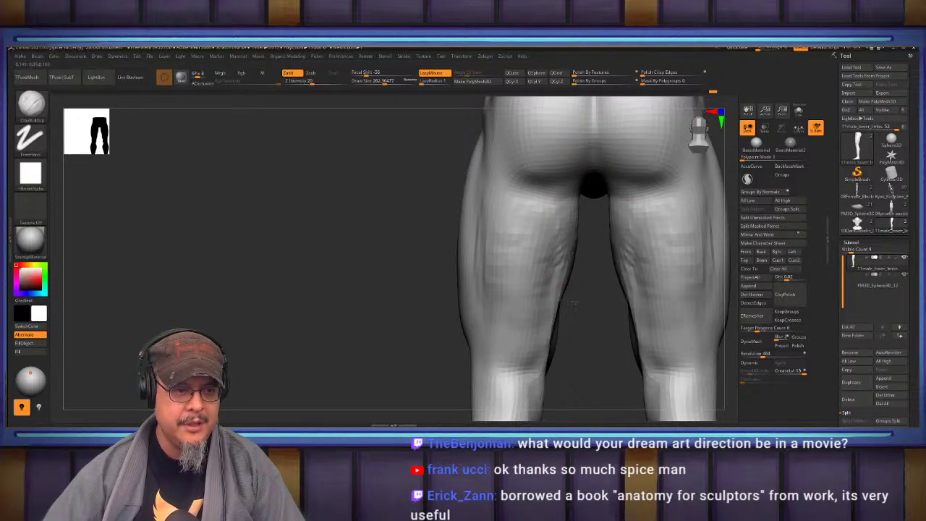
right_drag(571, 236, 575, 265)
shift+drag(399, 224, 403, 250)
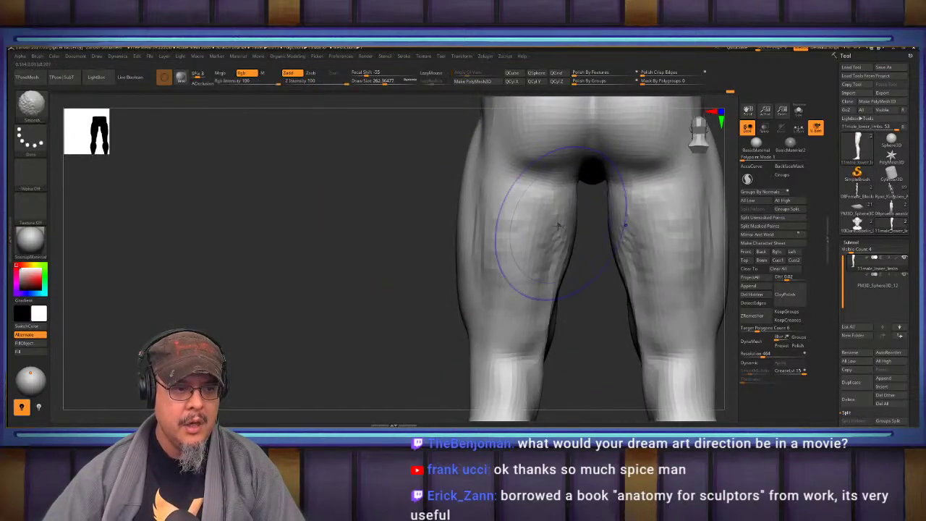
drag(551, 217, 550, 288)
shift+drag(530, 191, 514, 211)
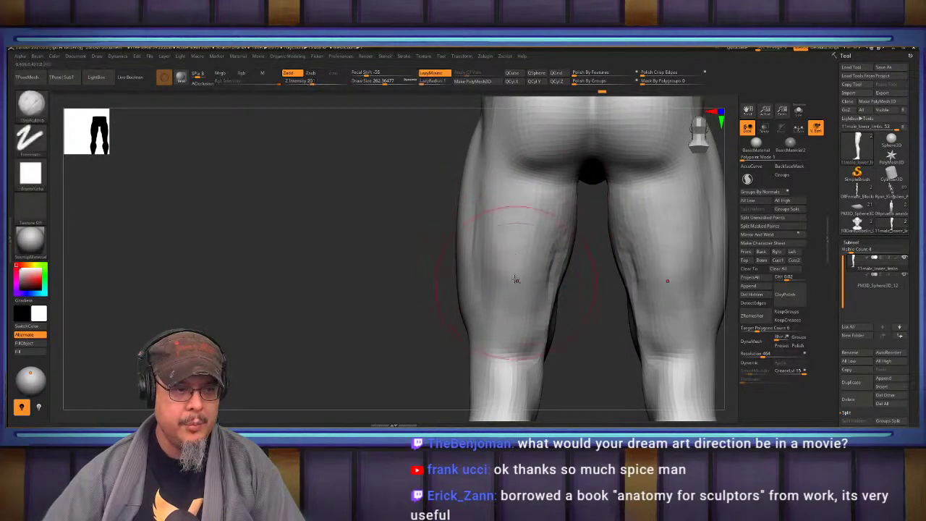
drag(506, 254, 513, 223)
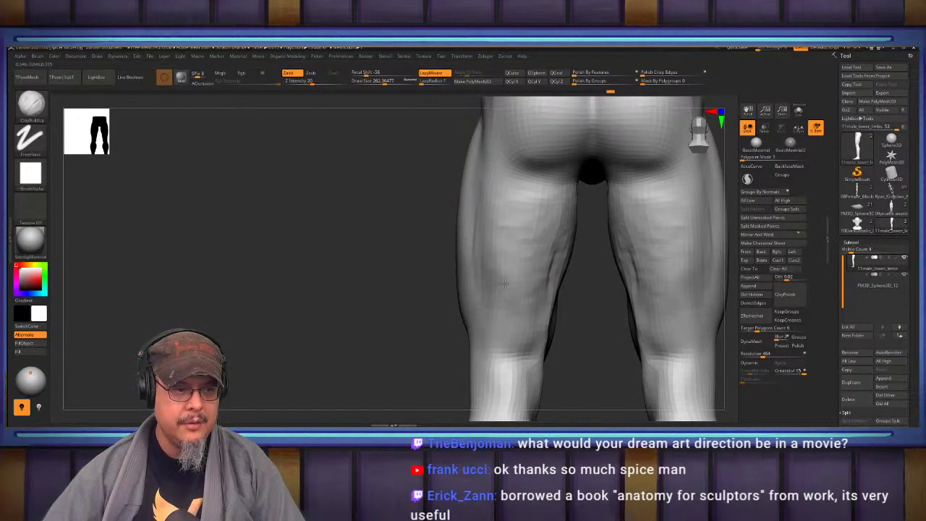
Fill out the back of the knee between hamstrings and calf with a smaller ClayBuildup brush.
alt+drag(590, 338, 587, 233)
key(s)
drag(508, 264, 503, 263)
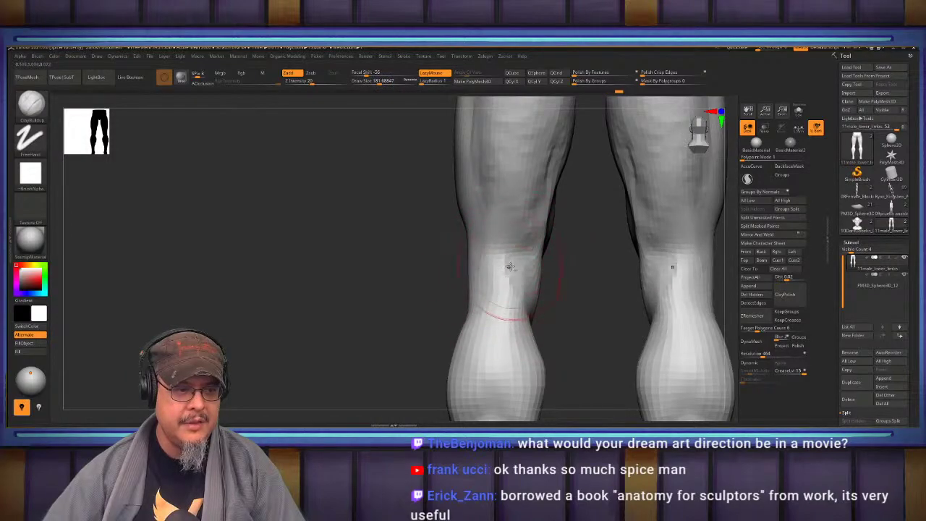
alt+drag(572, 265, 565, 305)
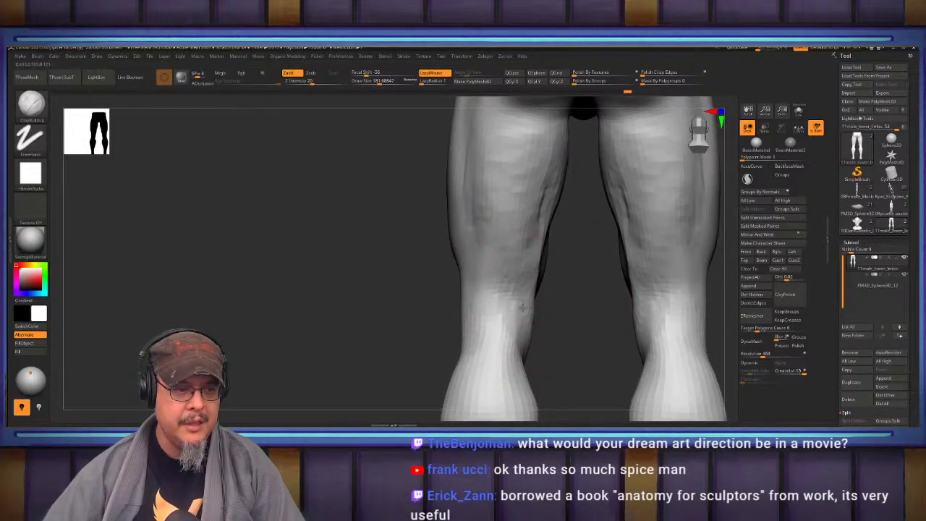
Build up the outer side of the knee down to the top of the calf with a smaller ClayBuildup brush.
mouse_move(537, 353)
right_down()
mouse_move(496, 280)
mouse_move(511, 233)
right_up()
key(s)
drag(511, 237, 502, 268)
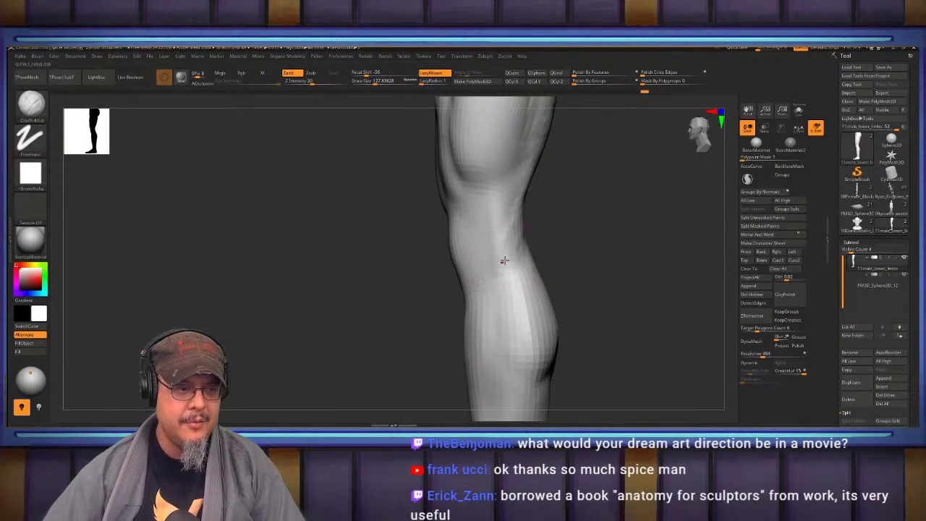
shift+right_drag(581, 244, 614, 242)
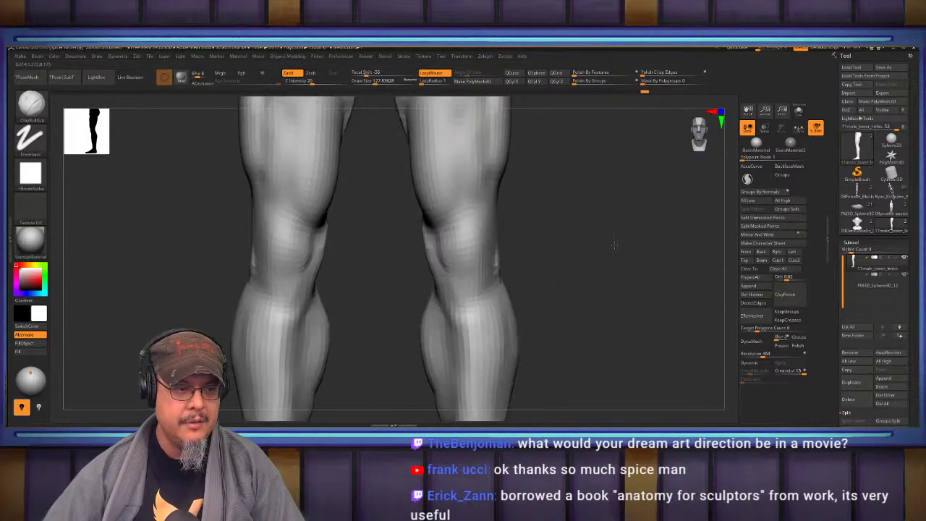
alt+right_drag(560, 233, 596, 228)
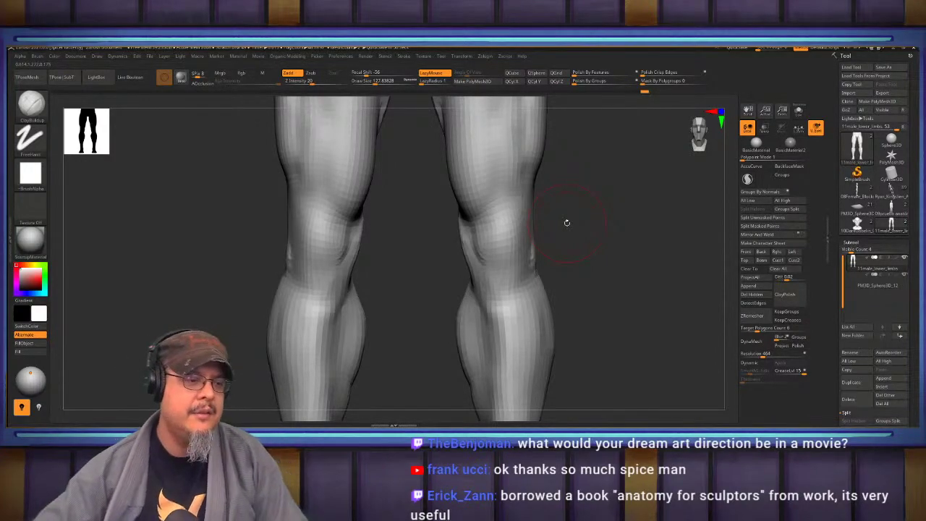
right_drag(453, 260, 539, 286)
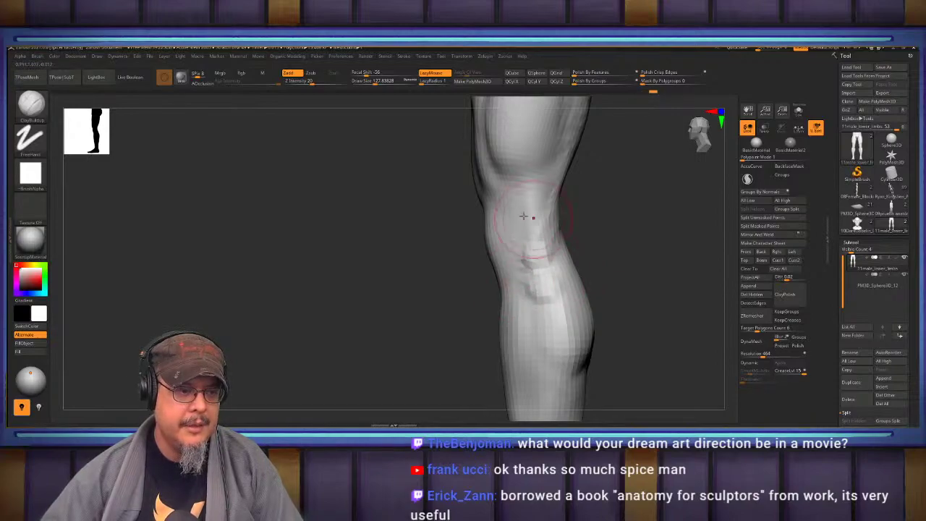
drag(533, 191, 535, 208)
mouse_move(543, 242)
alt+right_down()
mouse_move(517, 281)
mouse_move(541, 253)
alt+right_up()
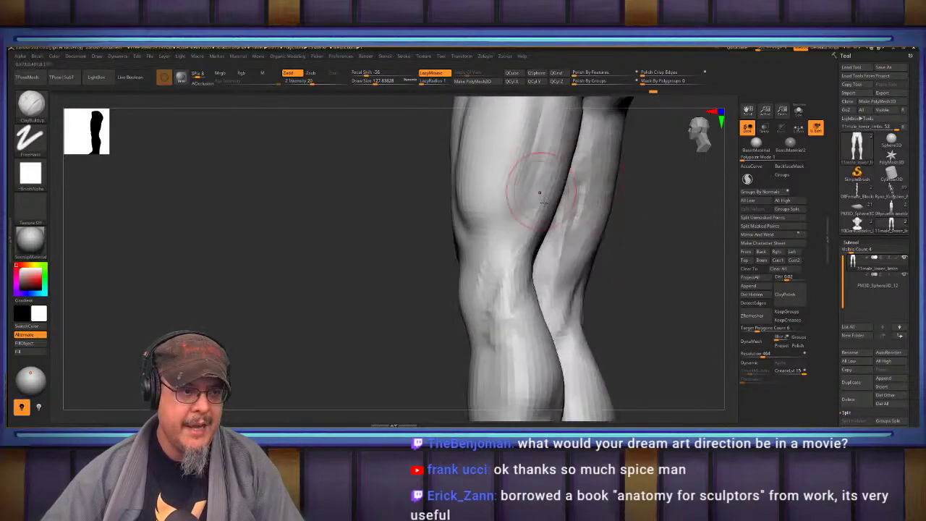
mouse_move(516, 252)
mouse_down()
mouse_move(502, 282)
mouse_move(521, 238)
mouse_move(474, 333)
mouse_up()
Add volume to the inner thigh from the groin toward the knee with ClayBuildup and smooth the transition.
mouse_move(422, 320)
mouse_down()
mouse_move(566, 279)
mouse_move(610, 242)
mouse_move(631, 238)
mouse_up()
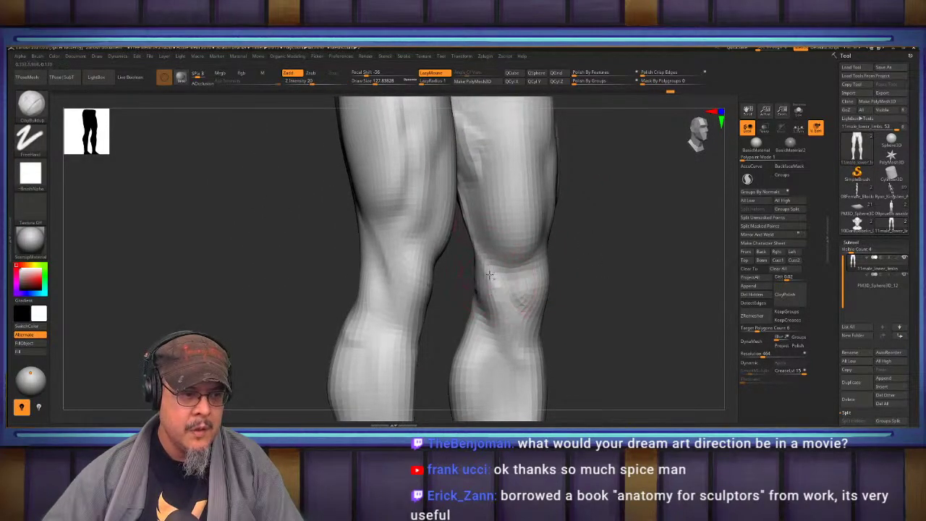
alt+drag(567, 122, 553, 270)
drag(492, 223, 466, 339)
alt+drag(629, 271, 645, 187)
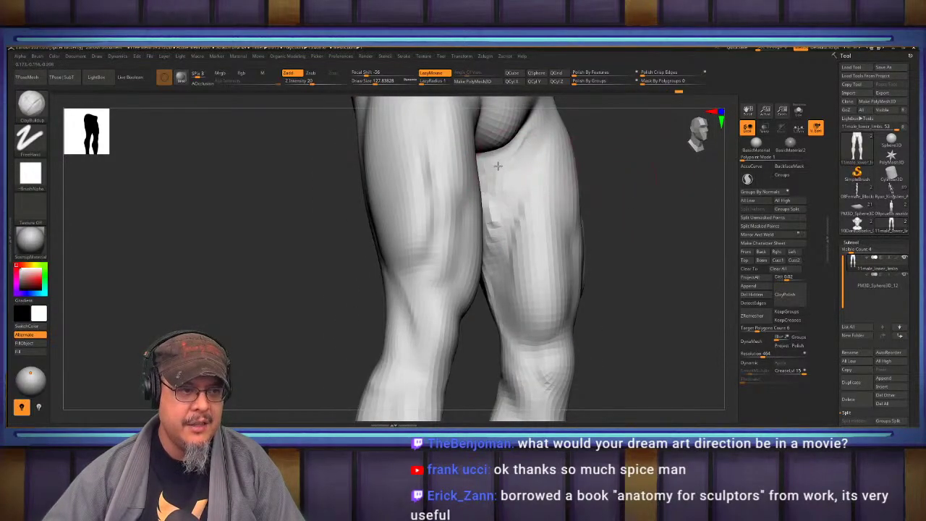
drag(493, 213, 498, 243)
shift+drag(497, 217, 504, 249)
drag(680, 250, 603, 223)
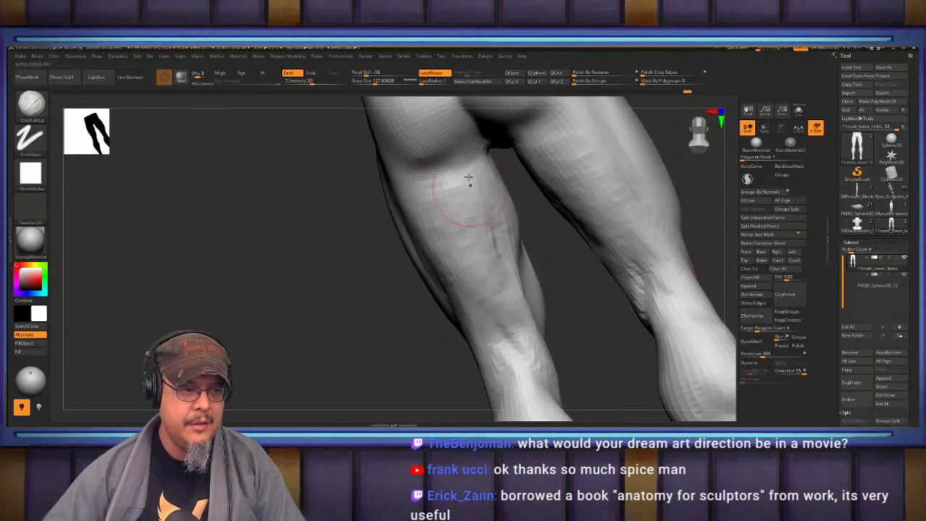
drag(490, 209, 513, 282)
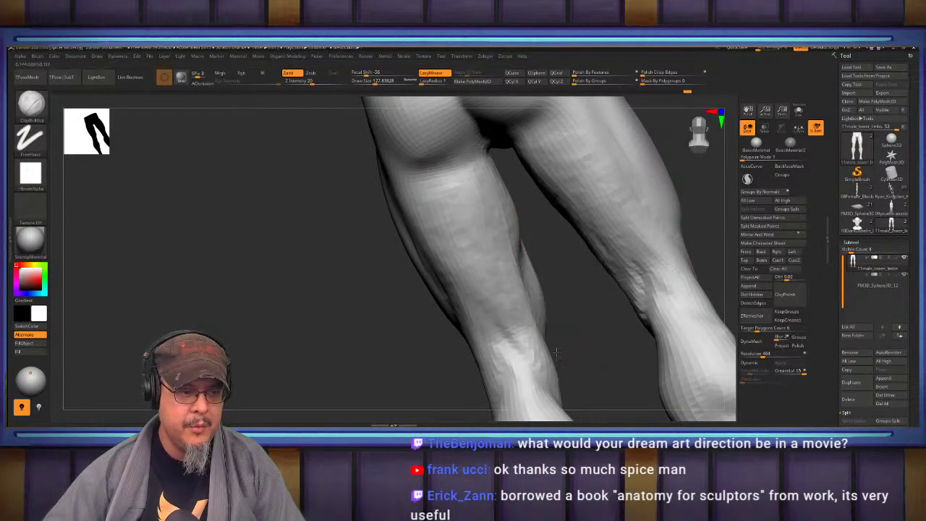
drag(505, 242, 519, 289)
Build up the inner side of the knee between the inner thigh and the shin with ClayBuildup.
drag(564, 358, 542, 219)
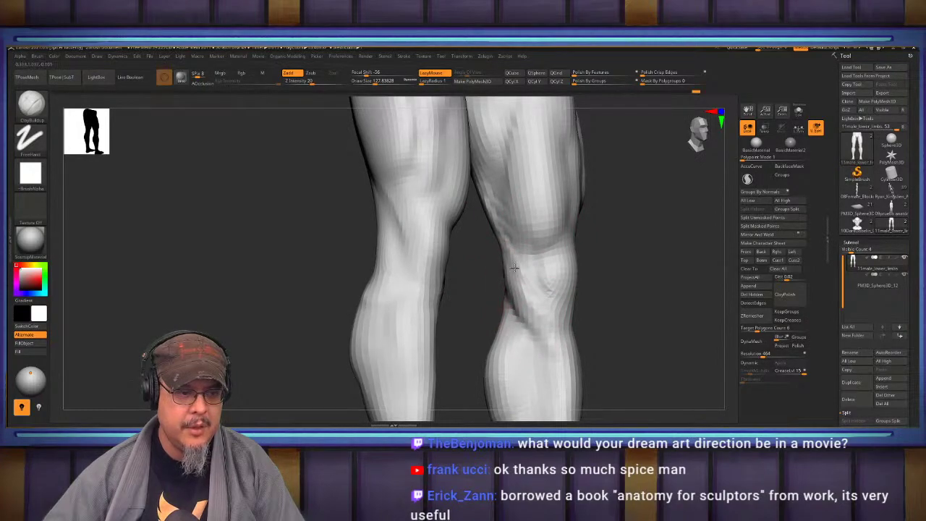
drag(509, 274, 533, 258)
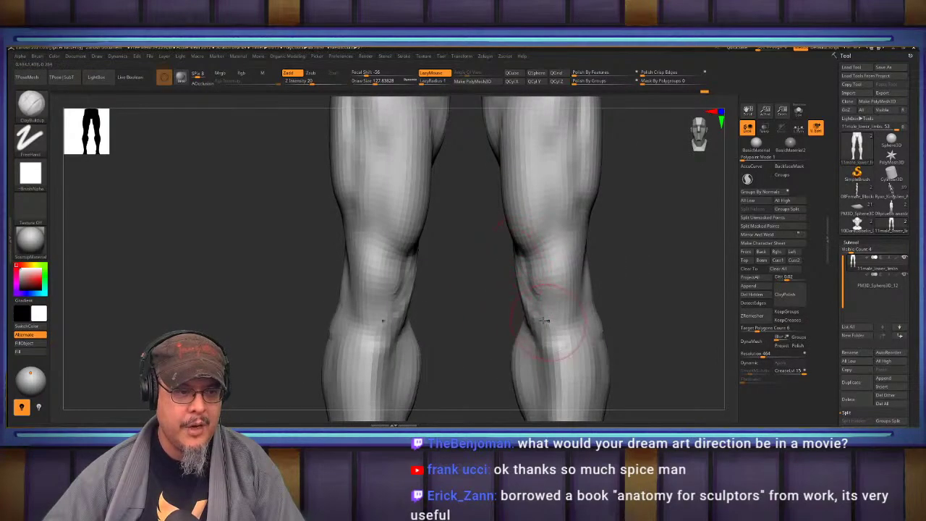
mouse_move(535, 310)
mouse_down()
mouse_move(594, 247)
mouse_move(565, 246)
mouse_move(530, 266)
mouse_up()
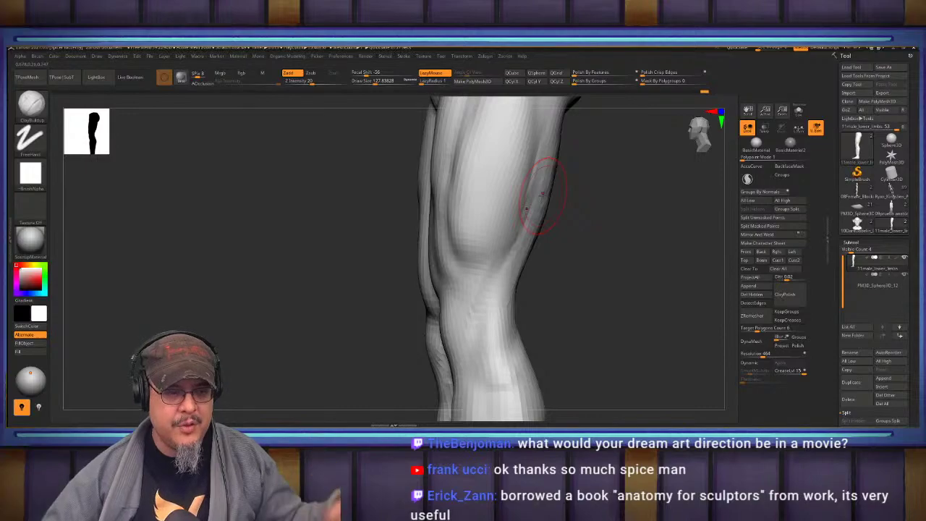
Refine the outer side of the knee where the hamstring tendon meets the lower leg.
mouse_move(547, 291)
mouse_down()
mouse_move(603, 294)
mouse_move(544, 289)
mouse_move(491, 334)
mouse_up()
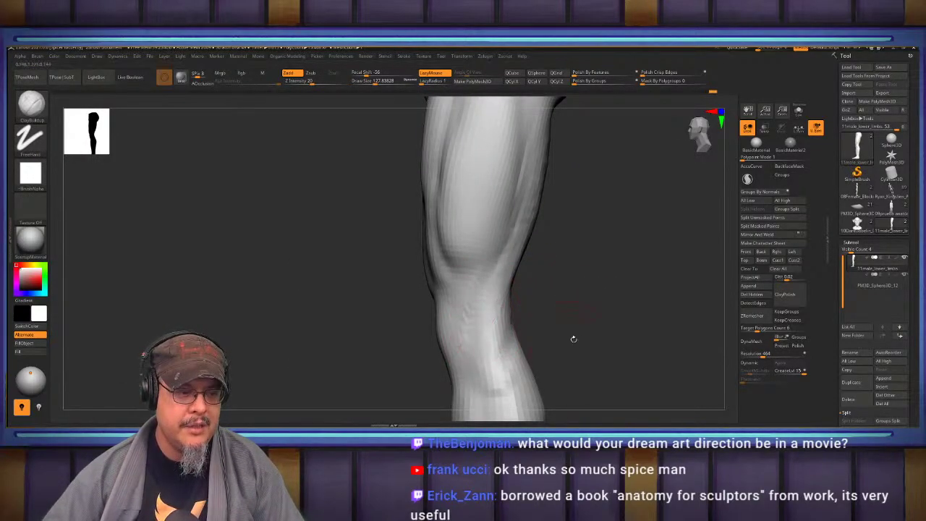
drag(573, 339, 497, 316)
shift+drag(589, 289, 569, 297)
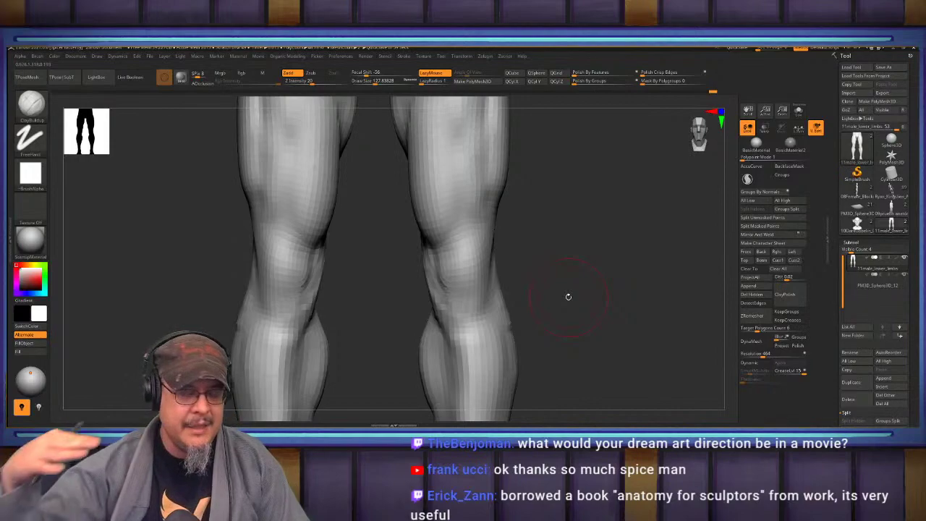
Switch to the anatomy reference model, isolate its skeleton and examine the knee bones from the front and side.
click(891, 191)
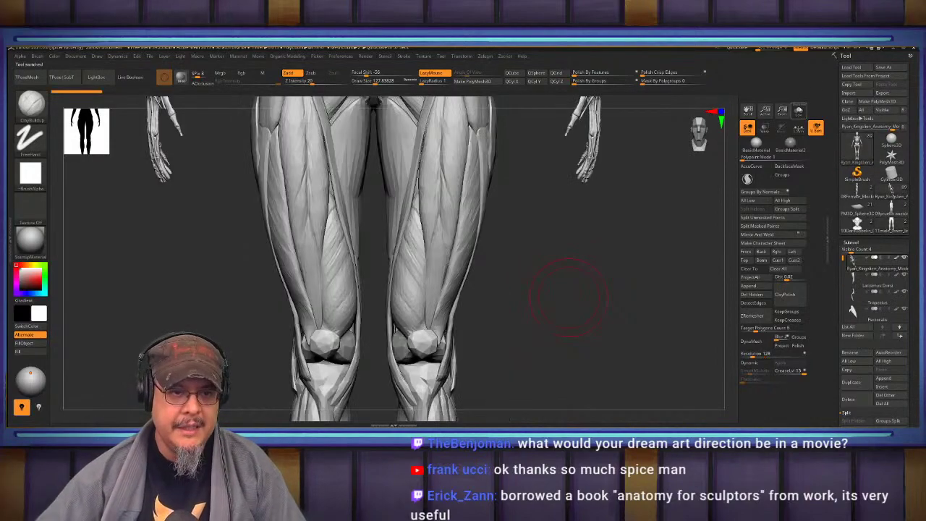
click(796, 116)
mouse_move(572, 276)
mouse_down()
mouse_move(507, 279)
mouse_move(555, 252)
mouse_move(582, 152)
mouse_move(565, 254)
mouse_up()
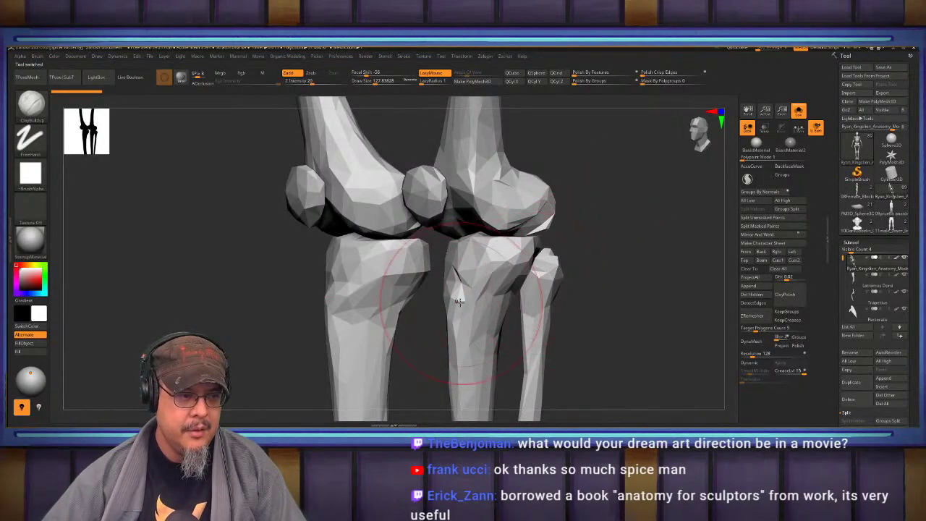
drag(552, 275, 437, 301)
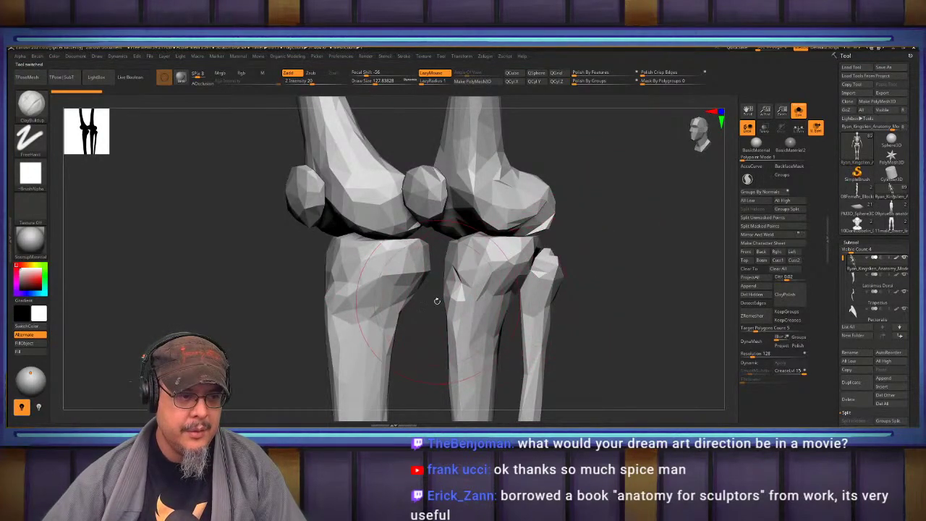
shift+drag(583, 308, 489, 300)
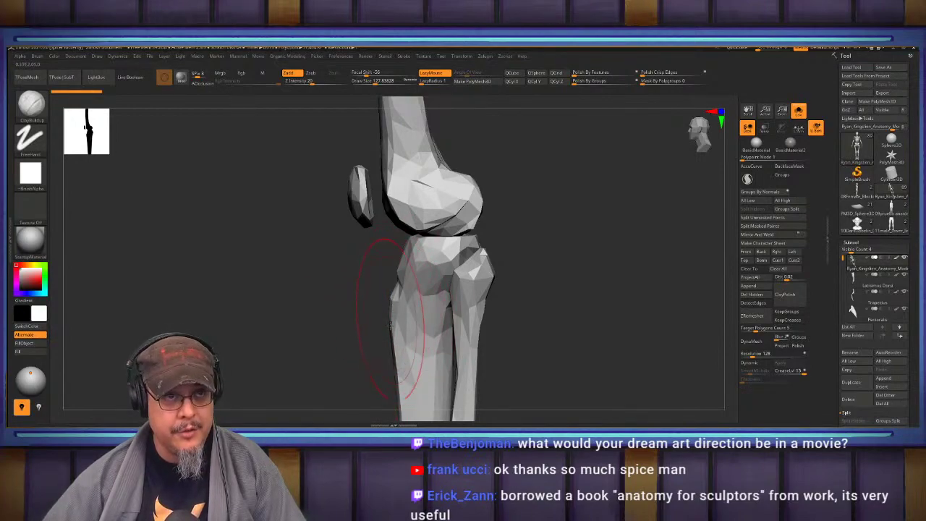
key(alt+Tab)
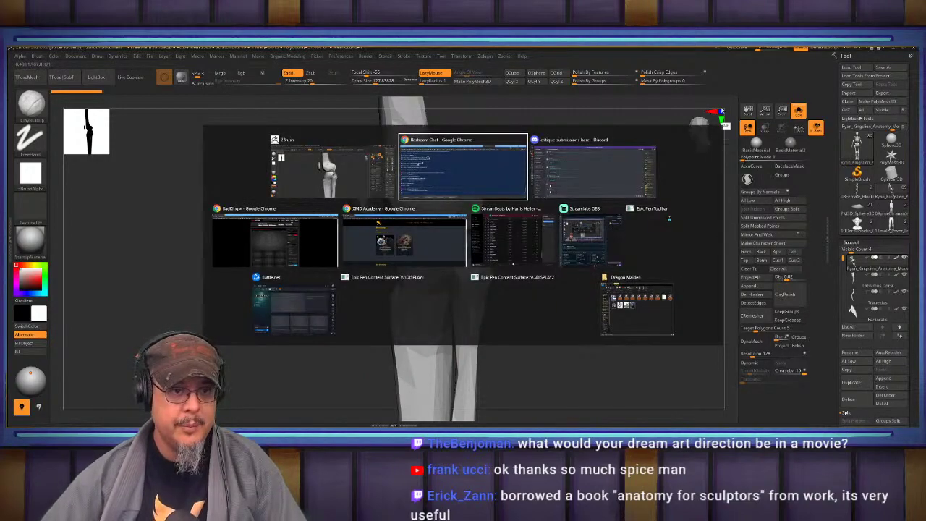
click(632, 122)
Return to the male lower limbs sculpt and reshape the inner contour of the calves with the Move brush.
click(894, 225)
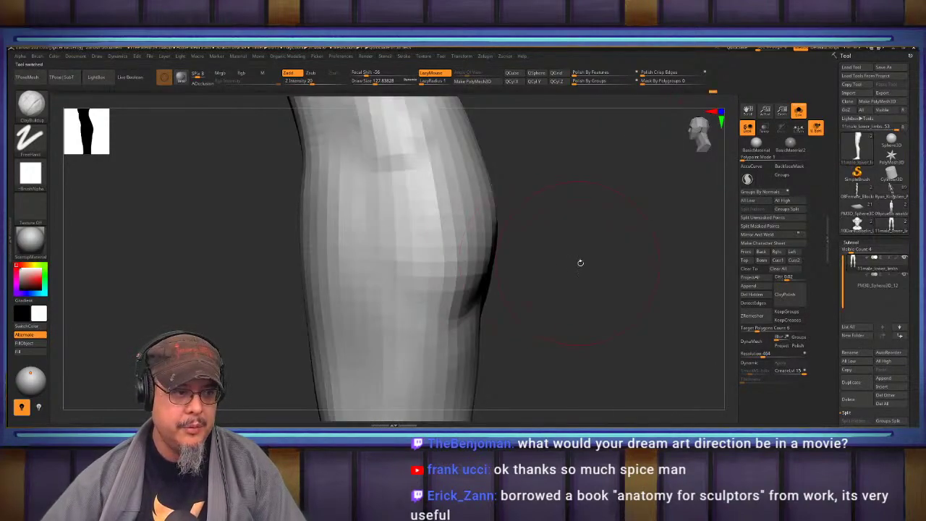
key(f)
mouse_move(574, 262)
alt+mouse_down()
mouse_move(600, 298)
mouse_move(630, 271)
alt+mouse_up()
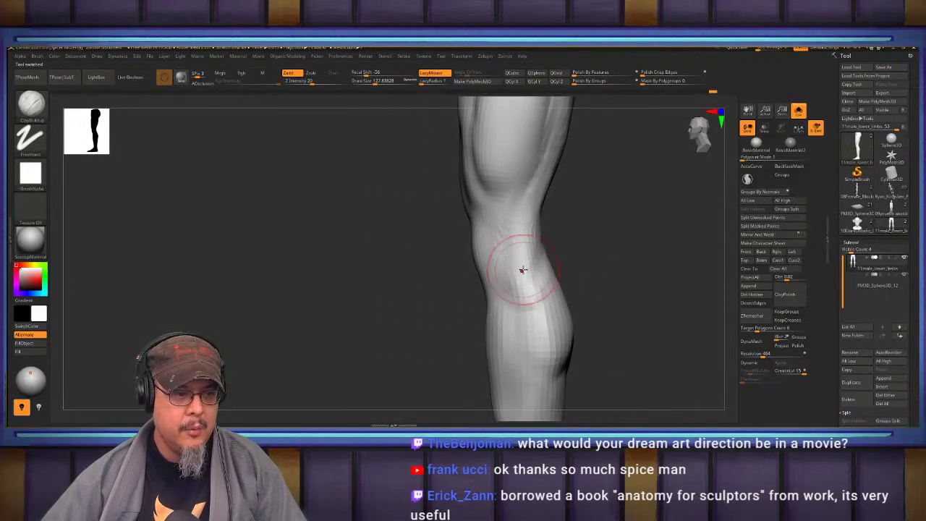
drag(553, 308, 675, 282)
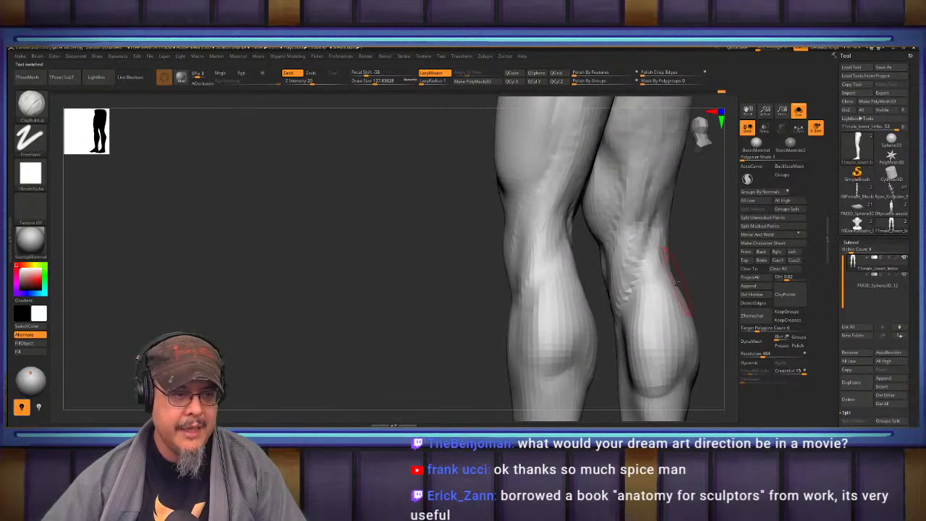
mouse_move(404, 304)
mouse_down()
mouse_move(428, 277)
mouse_move(487, 280)
mouse_move(518, 321)
mouse_move(530, 297)
mouse_up()
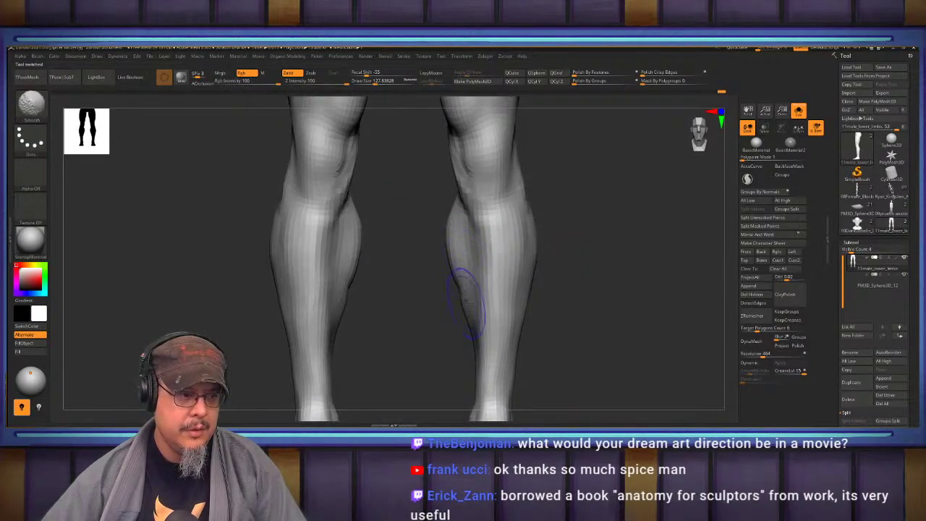
mouse_move(402, 251)
mouse_down()
mouse_move(408, 261)
mouse_move(450, 258)
mouse_move(457, 268)
mouse_up()
key(b)
key(m)
key(v)
key(s)
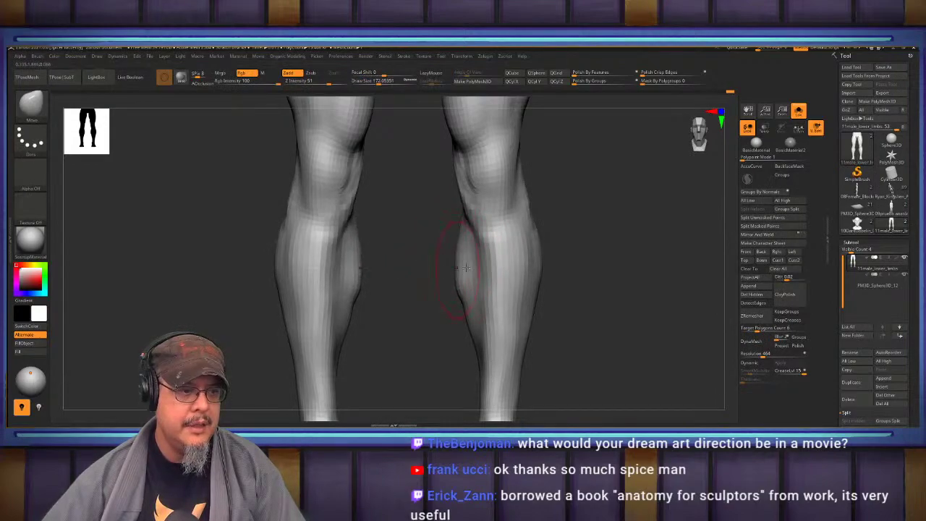
alt+drag(592, 219, 621, 320)
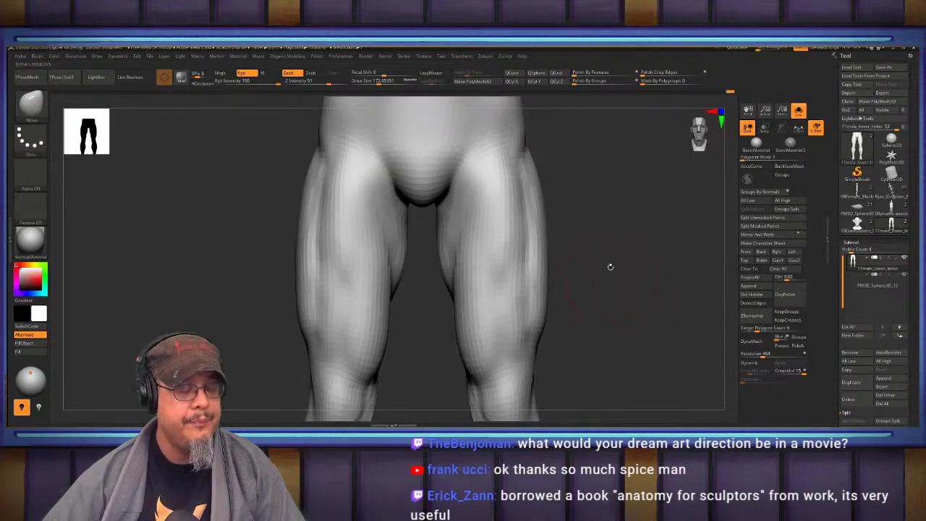
Reshape the front contour of the thigh and the area just above the knee in side view with the Move brush.
mouse_move(603, 261)
alt+mouse_down()
mouse_move(613, 234)
mouse_move(601, 217)
mouse_move(642, 297)
alt+mouse_up()
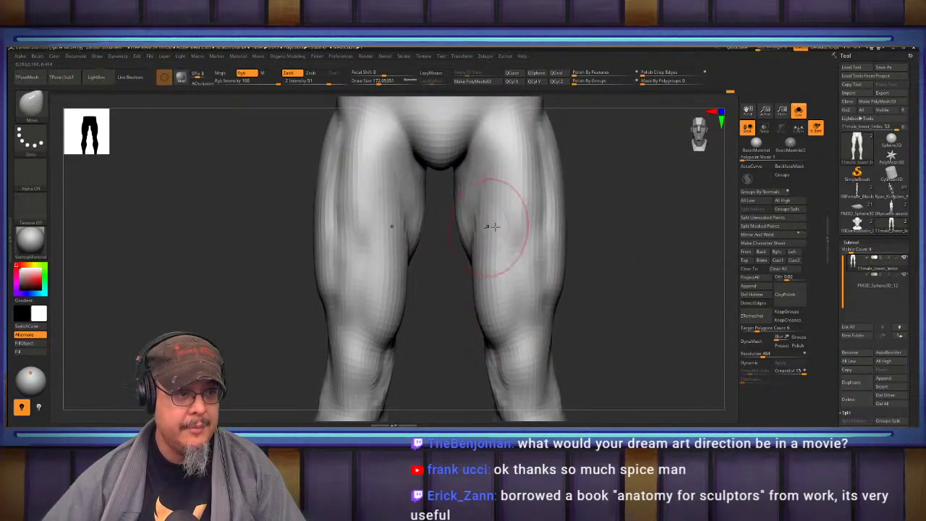
drag(625, 259, 375, 212)
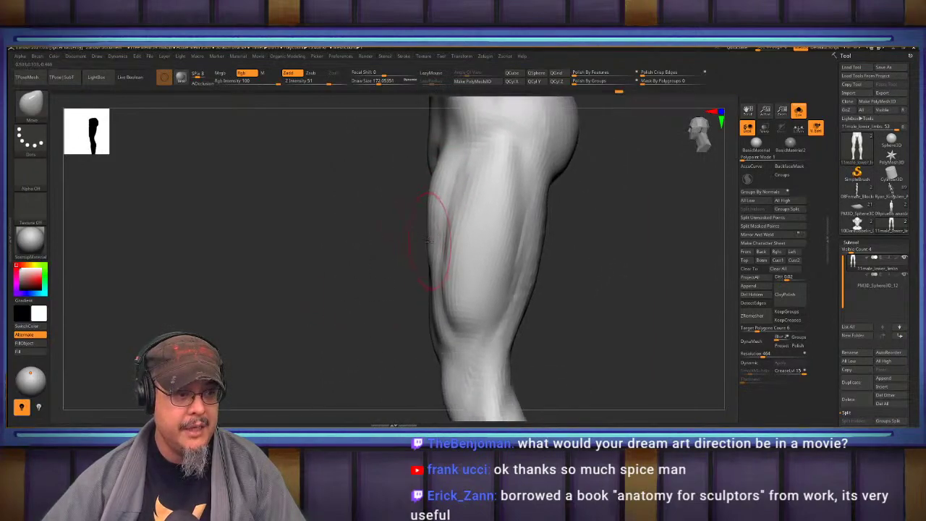
shift+drag(432, 172, 440, 165)
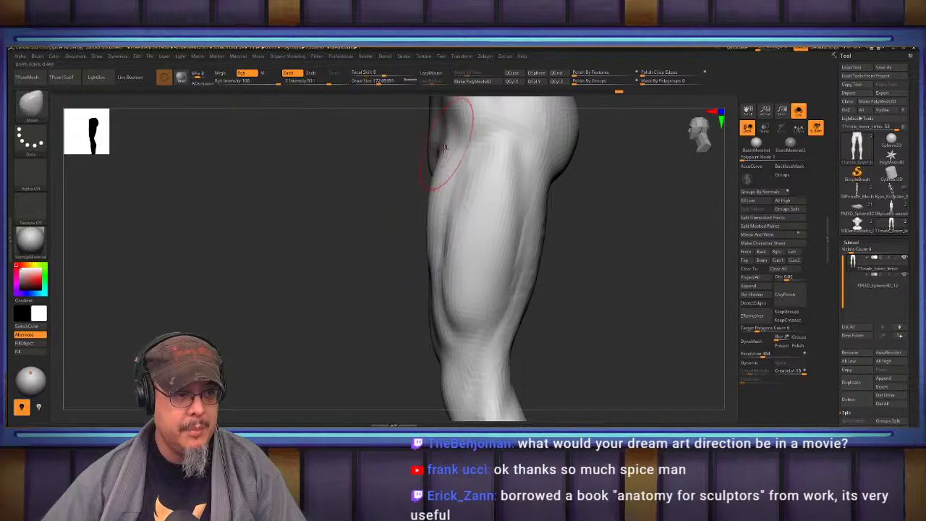
alt+drag(375, 304, 377, 251)
key(s)
drag(436, 297, 441, 295)
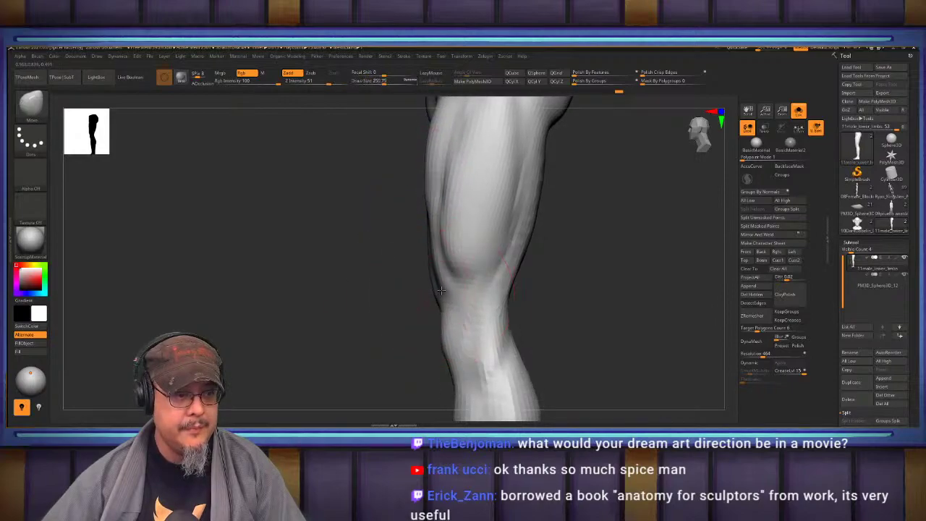
mouse_move(378, 307)
mouse_down()
mouse_move(395, 294)
mouse_move(449, 289)
mouse_up()
Build up the forms around the kneecap and down into the upper shin with a smaller ClayBuildup brush.
alt+drag(518, 283, 561, 303)
key(b)
key(c)
key(b)
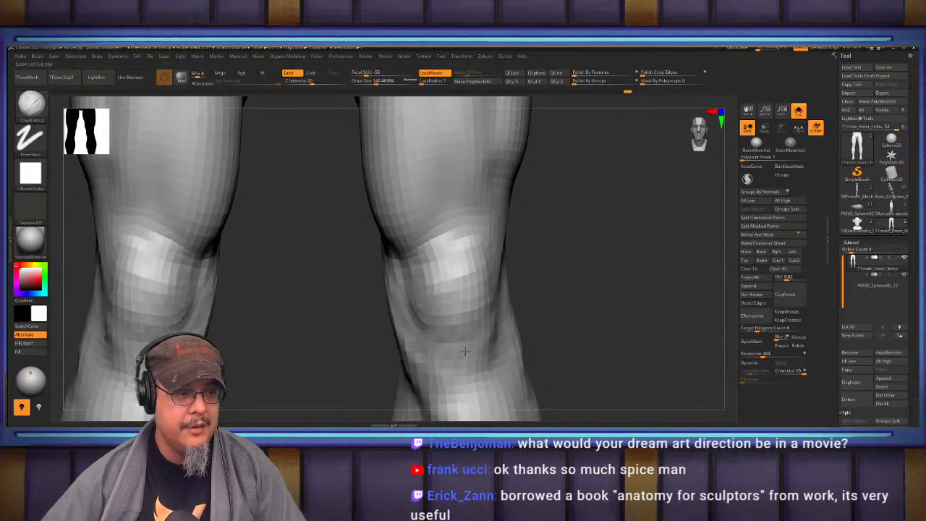
key(s)
drag(418, 256, 421, 275)
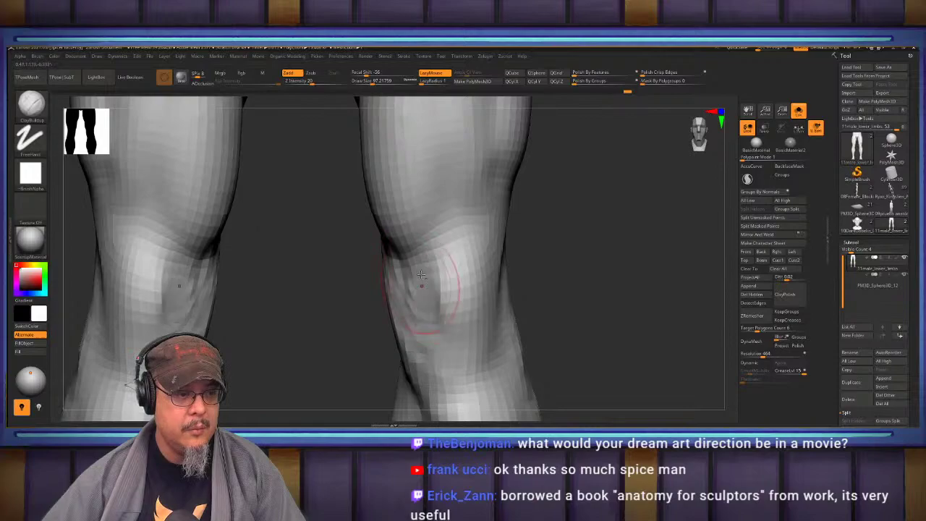
drag(491, 246, 491, 314)
drag(458, 268, 454, 322)
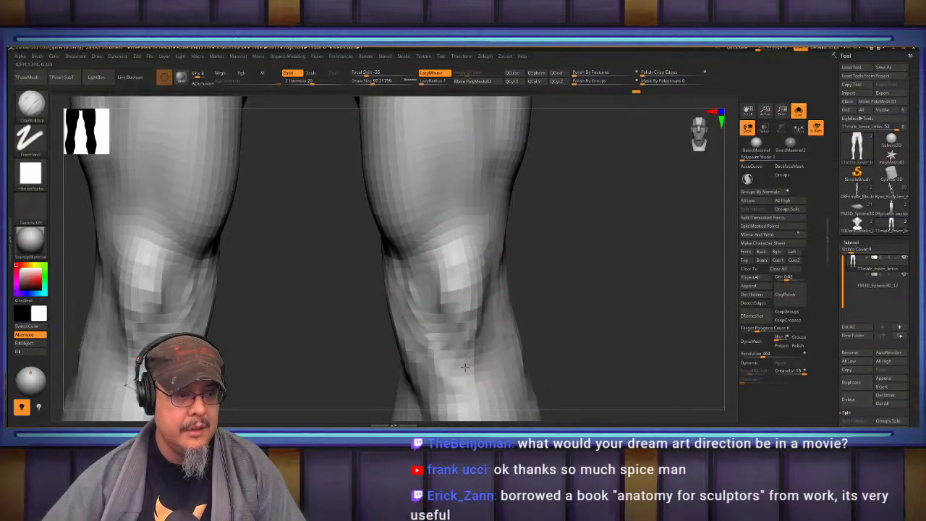
drag(637, 311, 552, 296)
drag(612, 290, 506, 265)
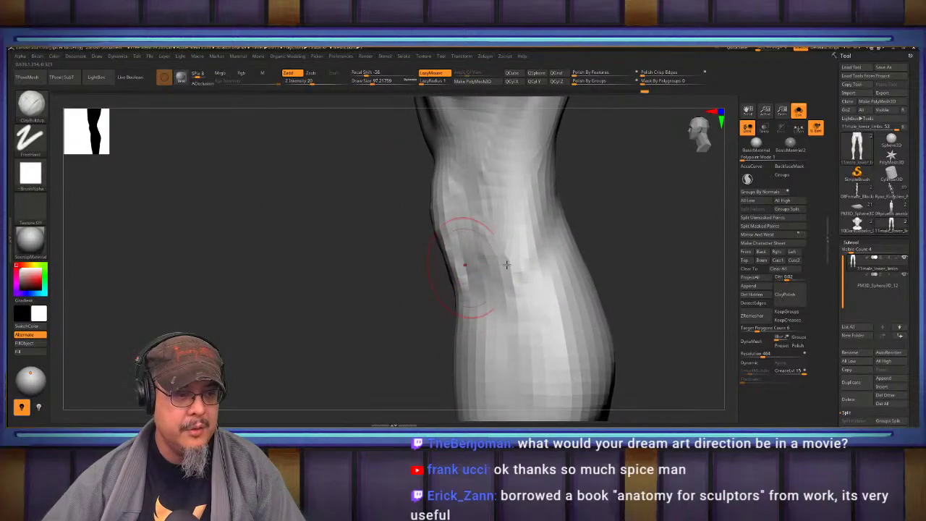
Define the outer calf muscle from below the knee down to its lower edge with ClayBuildup and DamStandard.
mouse_move(504, 246)
right_down()
mouse_move(496, 269)
mouse_move(565, 229)
mouse_move(526, 219)
mouse_move(583, 215)
mouse_move(658, 238)
mouse_move(623, 254)
right_up()
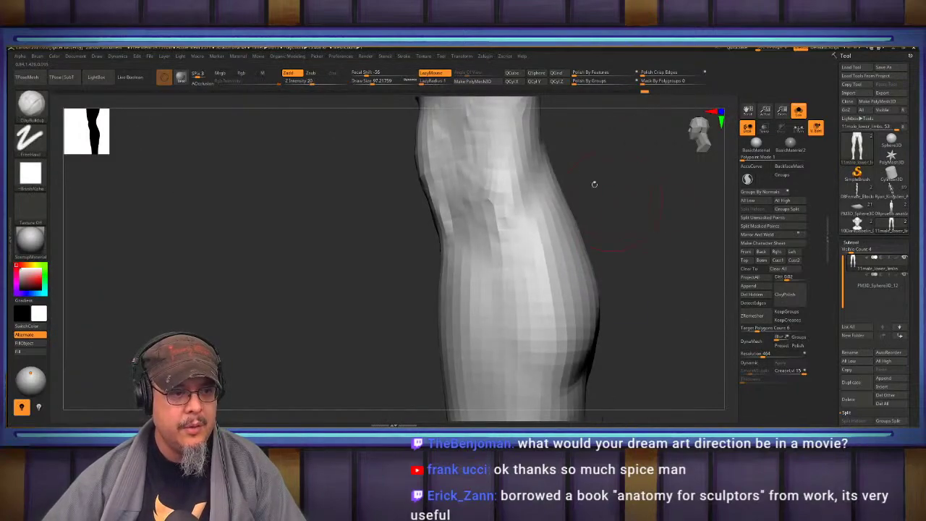
mouse_move(539, 198)
mouse_down()
mouse_move(521, 252)
mouse_move(562, 376)
mouse_up()
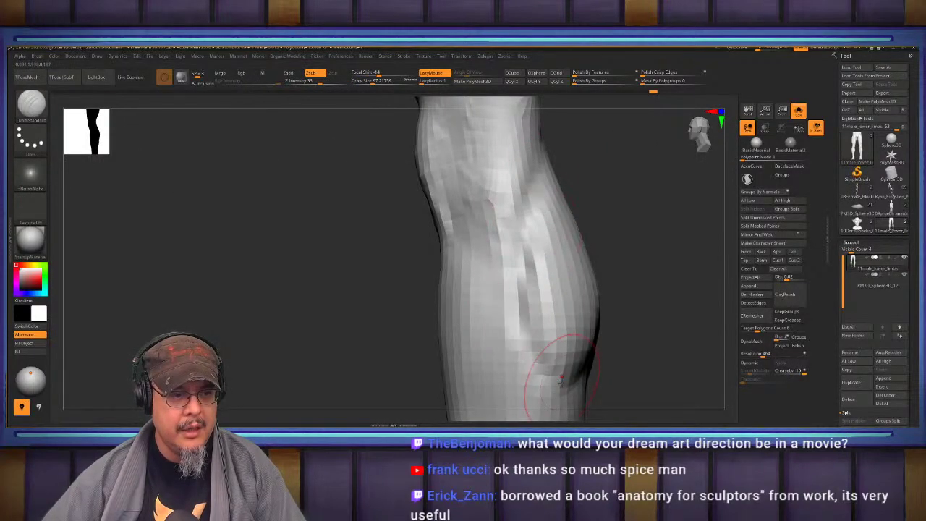
drag(510, 285, 540, 366)
Define the lower edge of the inner calf muscle and its separation from the shin.
drag(646, 217, 614, 231)
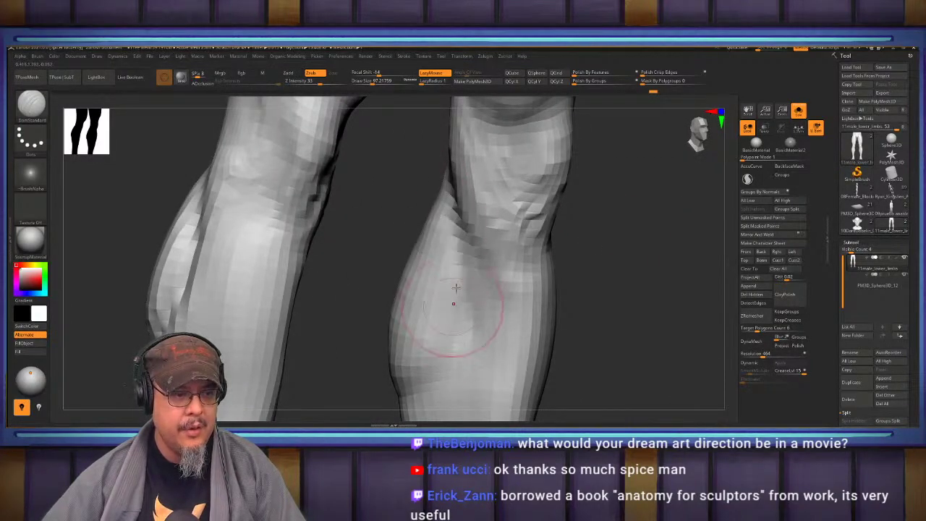
alt+drag(583, 340, 615, 203)
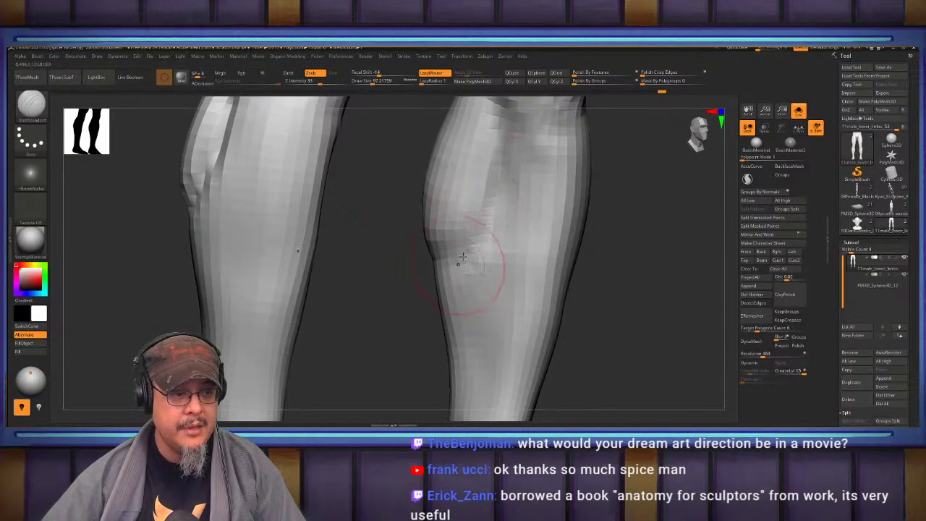
mouse_move(486, 216)
mouse_down()
mouse_move(449, 288)
mouse_move(429, 302)
mouse_move(485, 176)
mouse_move(459, 275)
mouse_up()
drag(615, 242, 547, 151)
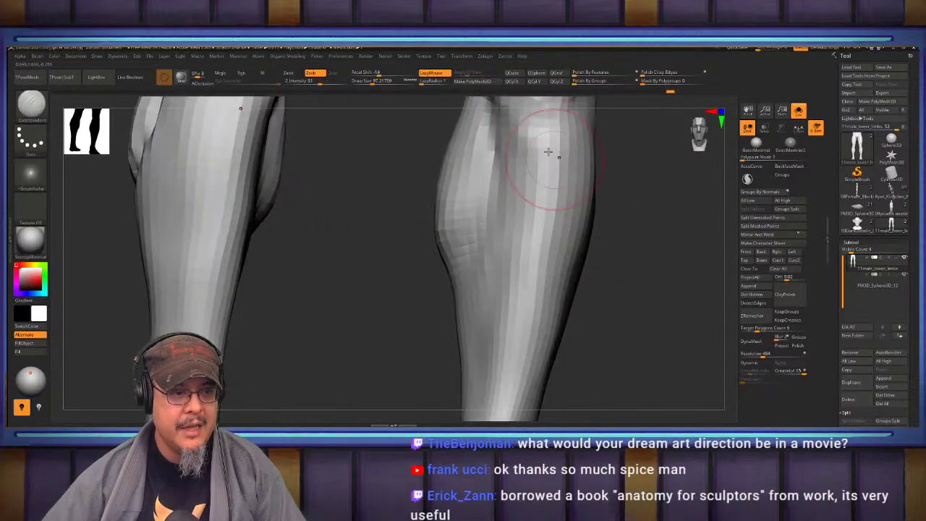
mouse_move(634, 256)
mouse_down()
mouse_move(639, 239)
mouse_move(652, 256)
mouse_move(669, 257)
mouse_up()
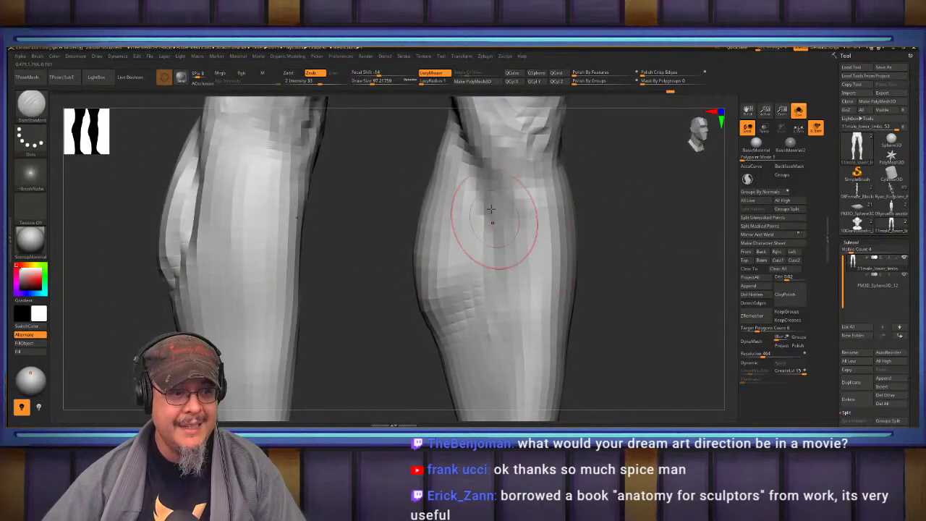
alt+drag(624, 184, 615, 253)
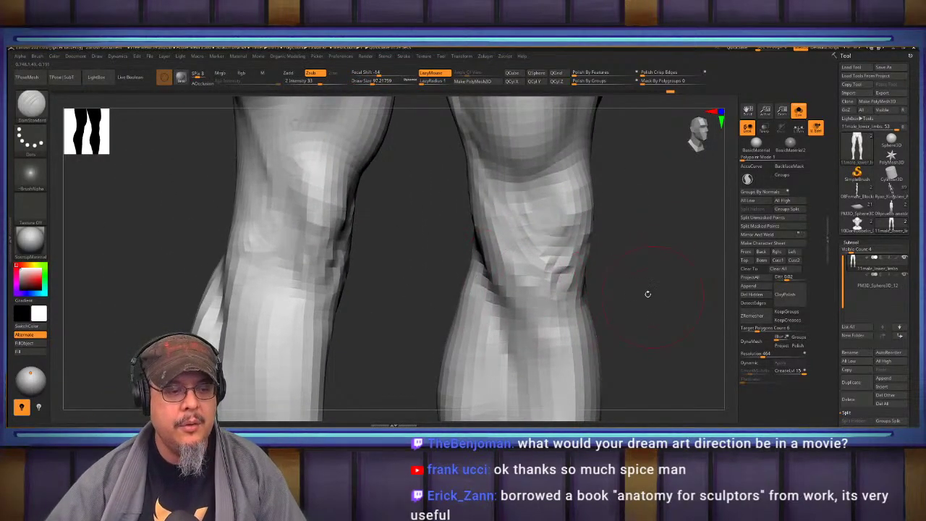
Try to build up the inner side of the calves with ClayBuildup, and undo the strokes.
mouse_move(647, 291)
alt+mouse_down()
mouse_move(555, 168)
mouse_move(532, 213)
mouse_move(525, 272)
mouse_move(525, 322)
mouse_move(541, 366)
mouse_move(628, 273)
alt+mouse_up()
key(b)
key(c)
key(b)
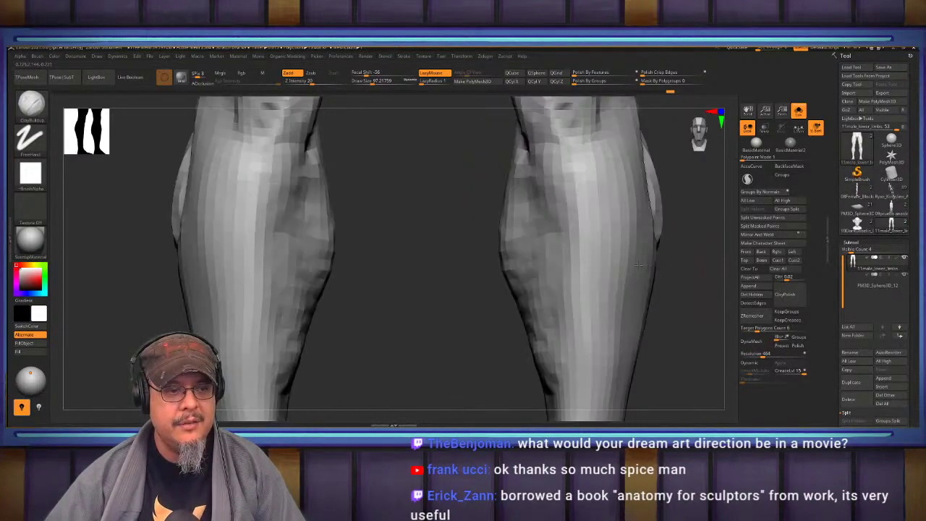
key(ctrl+z)
key(ctrl+z)
key(b)
key(c)
key(b)
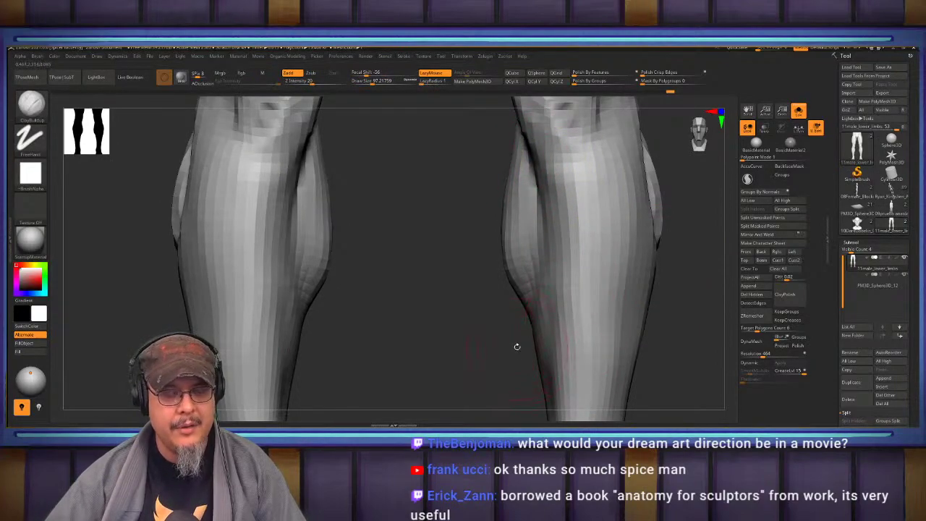
Review the whole lower limbs sculpt and switch to the next submission, the 12for critique model.
alt+drag(454, 233, 468, 300)
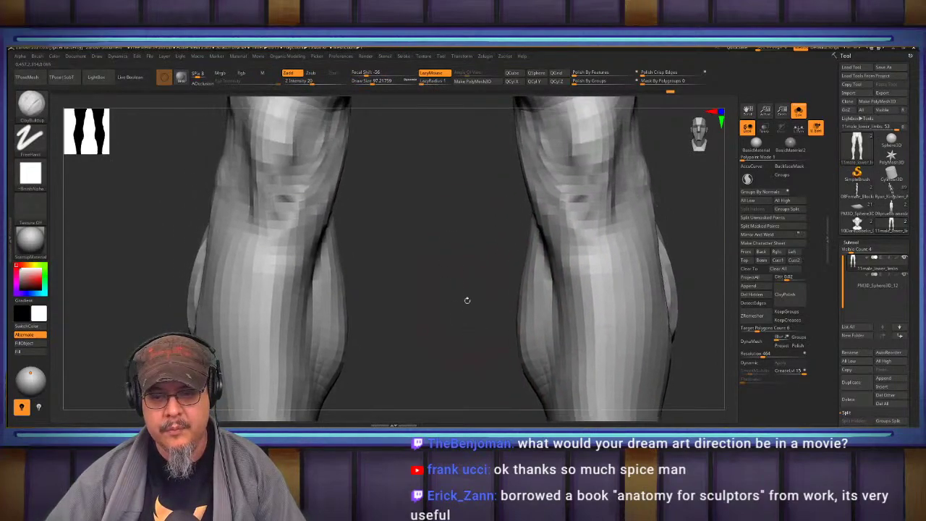
key(f)
drag(616, 245, 598, 244)
mouse_move(554, 301)
alt+mouse_down()
mouse_move(577, 230)
mouse_move(577, 296)
mouse_move(610, 301)
mouse_move(612, 268)
mouse_move(641, 275)
mouse_move(604, 241)
mouse_move(652, 243)
mouse_move(621, 252)
mouse_move(619, 268)
mouse_move(618, 234)
alt+mouse_up()
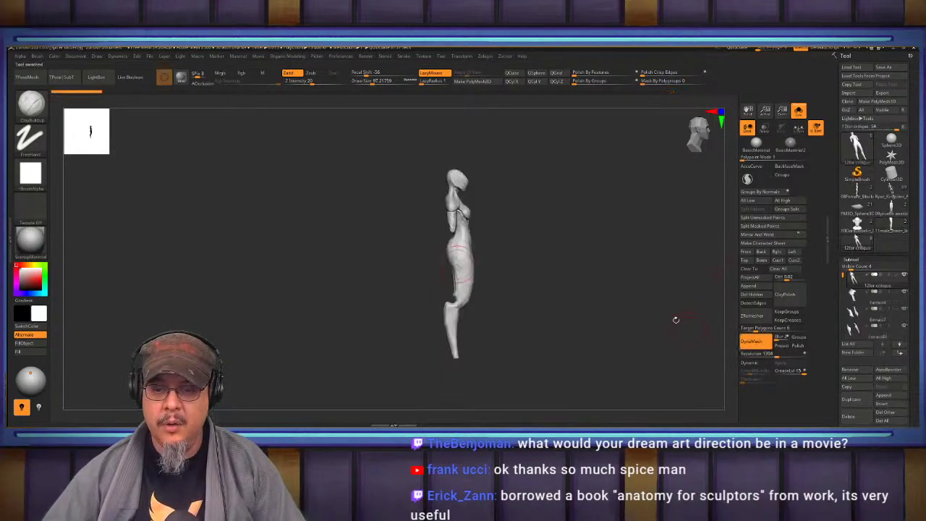
Check the submission's post in the Discord critique channel and examine the female alien figure from the side and front.
drag(572, 263, 620, 329)
key(alt+Tab)
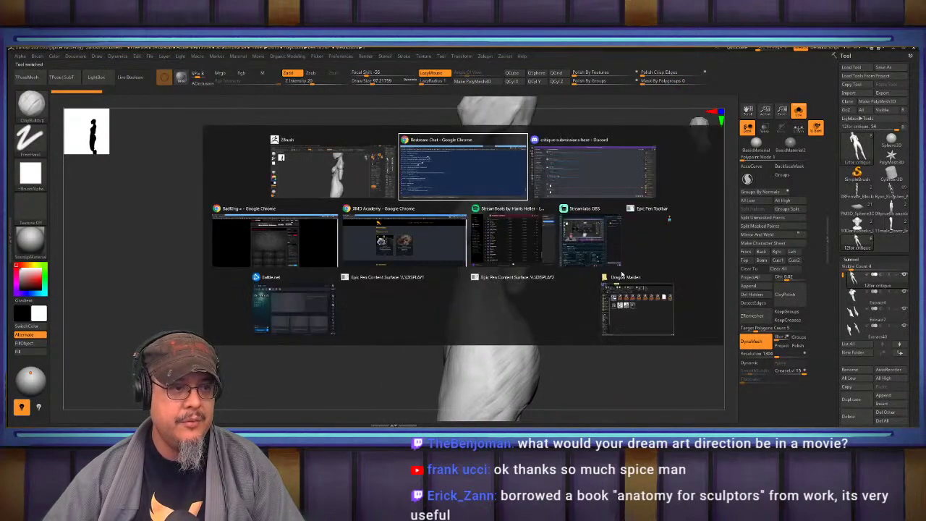
key(alt+Tab)
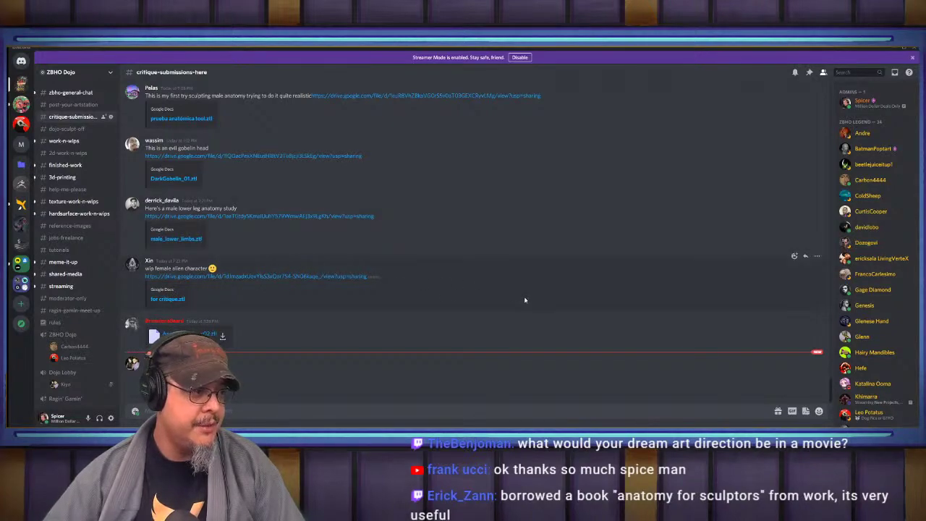
key(alt+Tab)
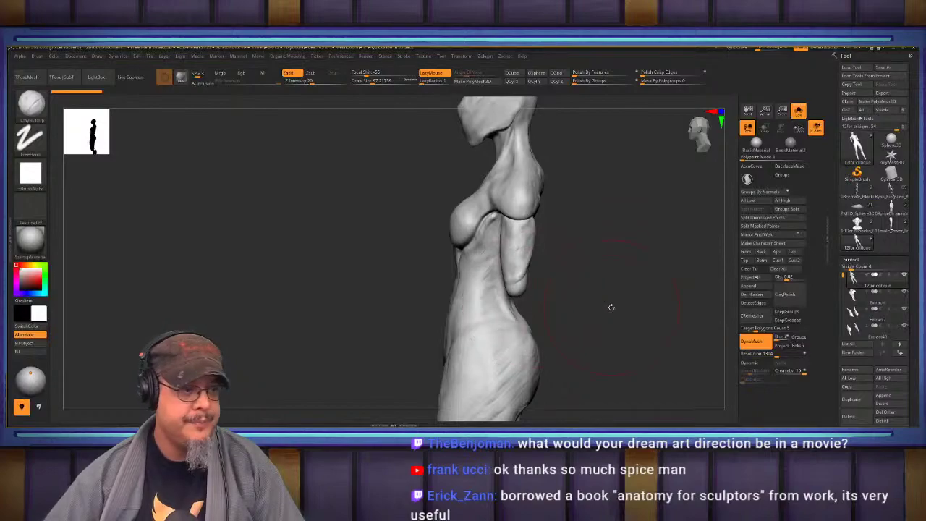
drag(610, 306, 624, 322)
alt+drag(677, 366, 678, 316)
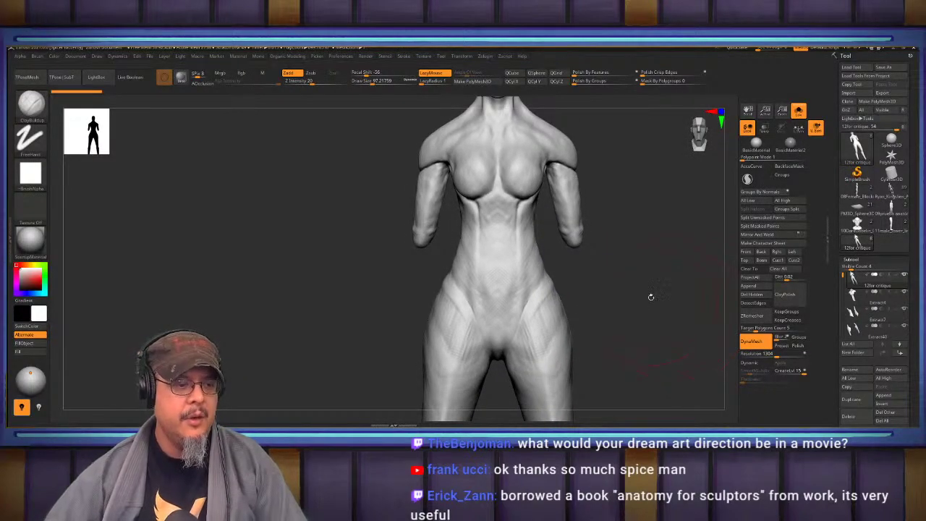
mouse_move(642, 259)
mouse_down()
mouse_move(567, 310)
mouse_move(622, 256)
mouse_move(566, 275)
mouse_up()
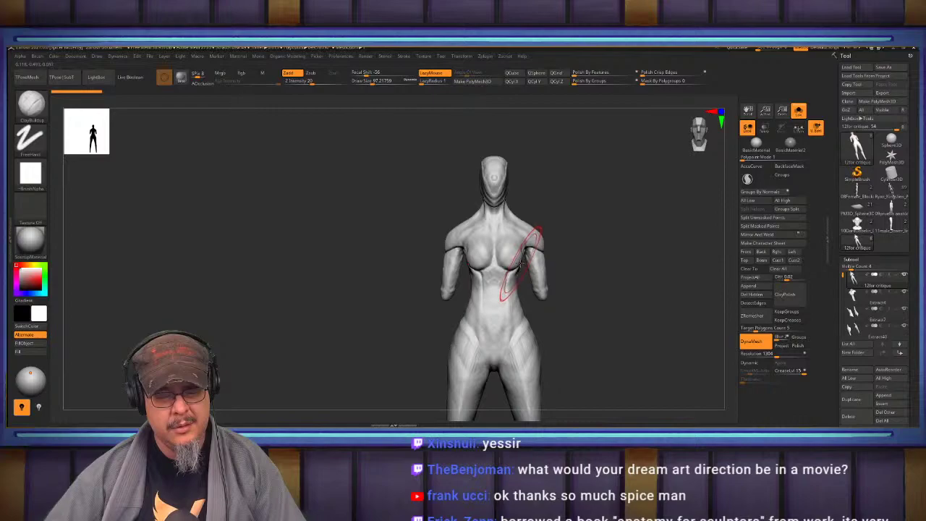
alt+drag(595, 292, 540, 257)
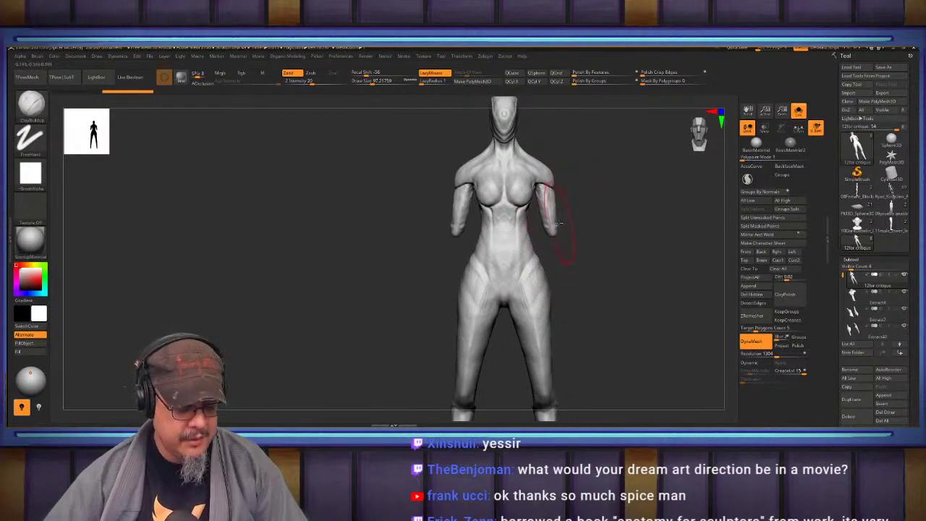
Adjust the outer hip contour of the female figure with the Move brush.
key(b)
key(m)
key(v)
key(ctrl+z)
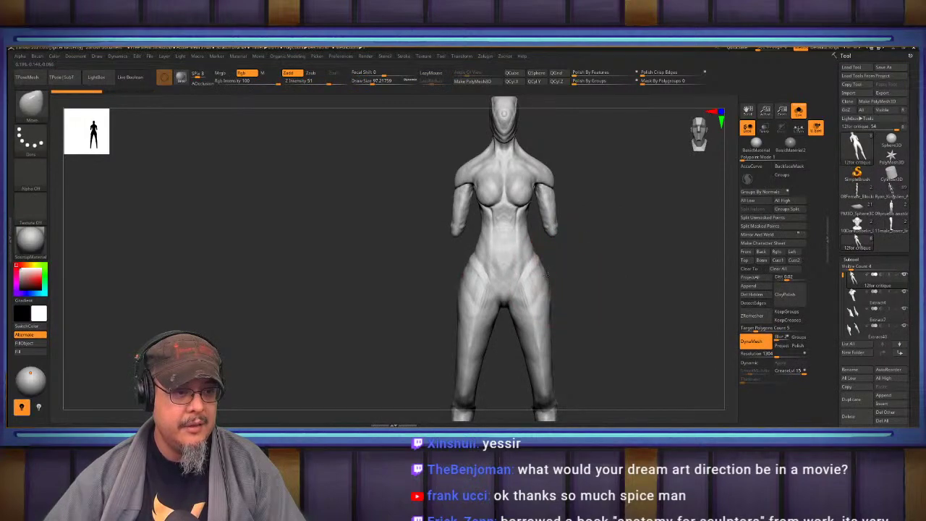
drag(548, 274, 543, 274)
mouse_move(579, 323)
alt+mouse_down()
mouse_move(576, 265)
mouse_move(575, 285)
mouse_move(530, 277)
alt+mouse_up()
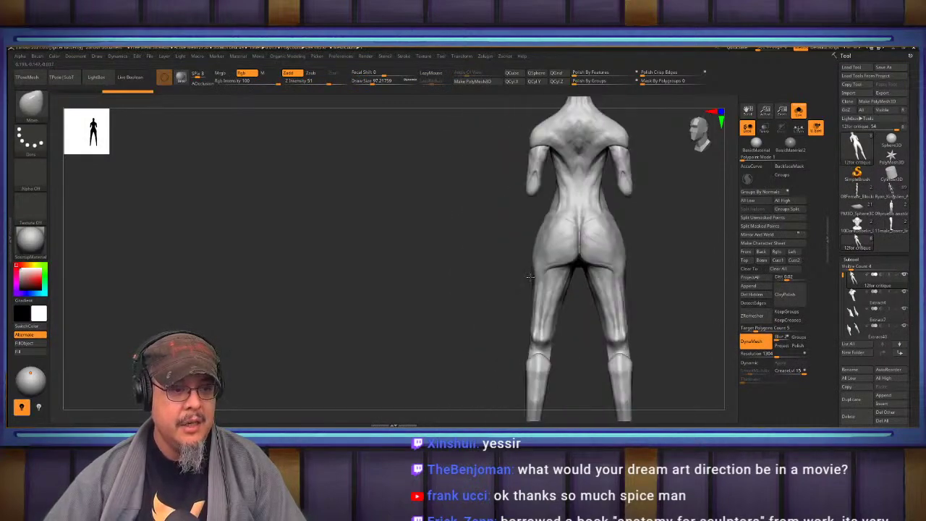
Push in the front of the hip where the thigh meets the pelvis in side view with a smaller Move brush.
mouse_move(469, 220)
alt+mouse_down()
mouse_move(432, 321)
mouse_move(440, 333)
mouse_move(494, 311)
alt+mouse_up()
mouse_move(495, 311)
alt+mouse_down()
mouse_move(502, 268)
mouse_move(492, 265)
mouse_move(526, 269)
mouse_move(474, 256)
alt+mouse_up()
key(s)
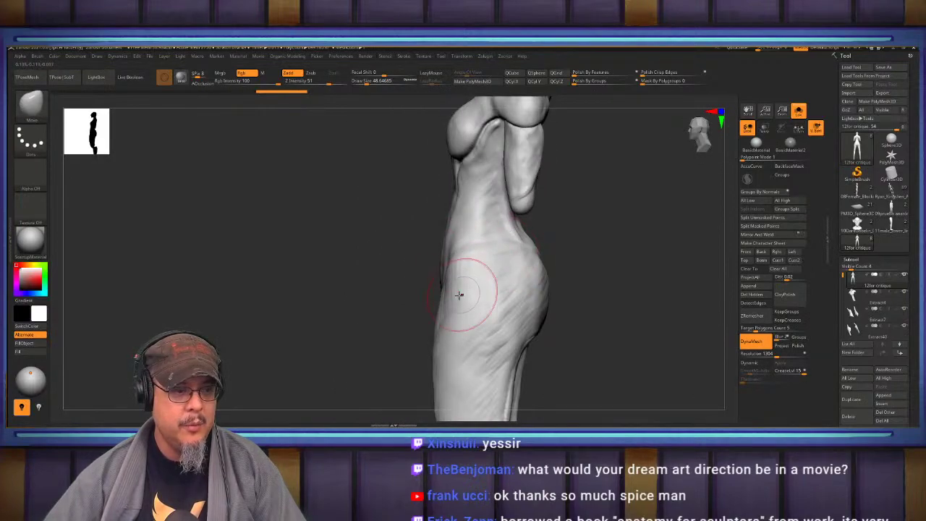
drag(452, 304, 461, 305)
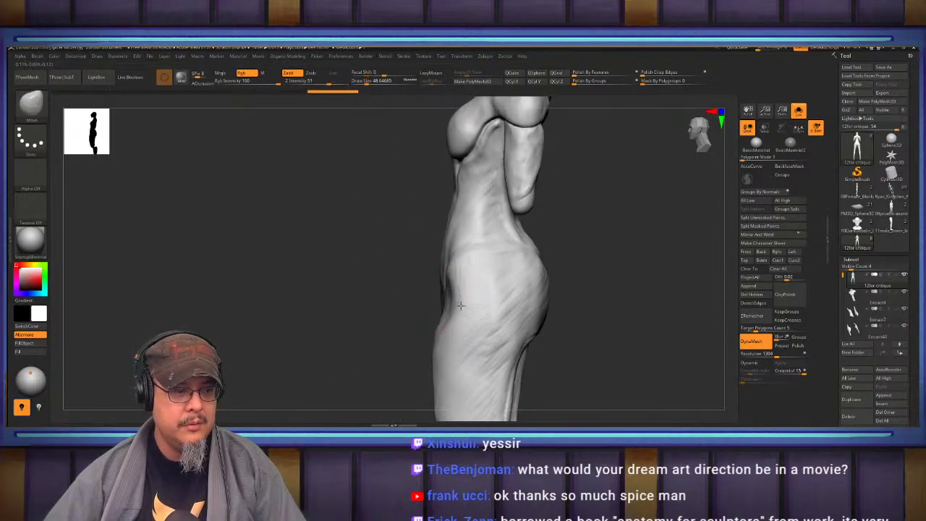
Inspect the figure from above, behind and the side, and hide the arms to expose the torso's profile.
mouse_move(605, 272)
alt+mouse_down()
mouse_move(633, 238)
mouse_move(621, 273)
mouse_move(621, 260)
mouse_move(610, 262)
mouse_move(627, 277)
mouse_move(612, 252)
mouse_move(617, 357)
mouse_move(616, 230)
alt+mouse_up()
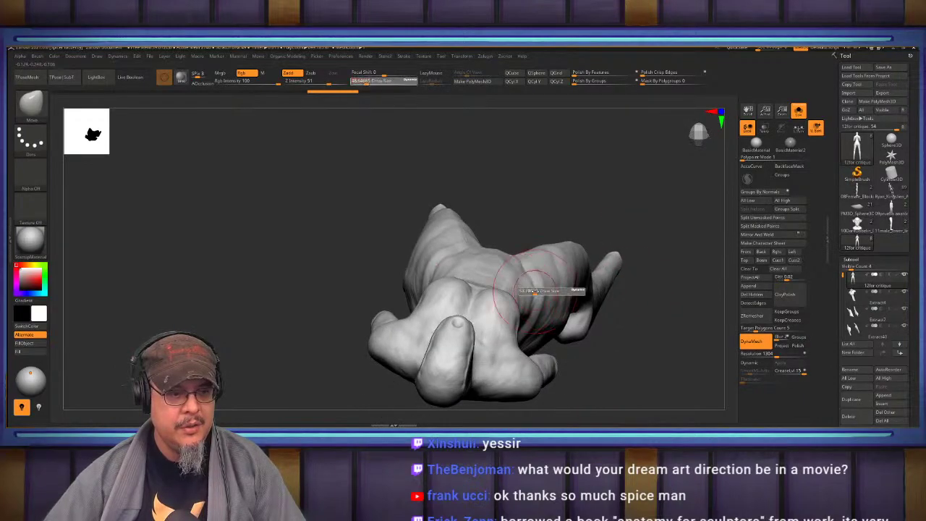
drag(676, 320, 660, 255)
mouse_move(615, 326)
mouse_down()
mouse_move(619, 226)
mouse_move(597, 238)
mouse_up()
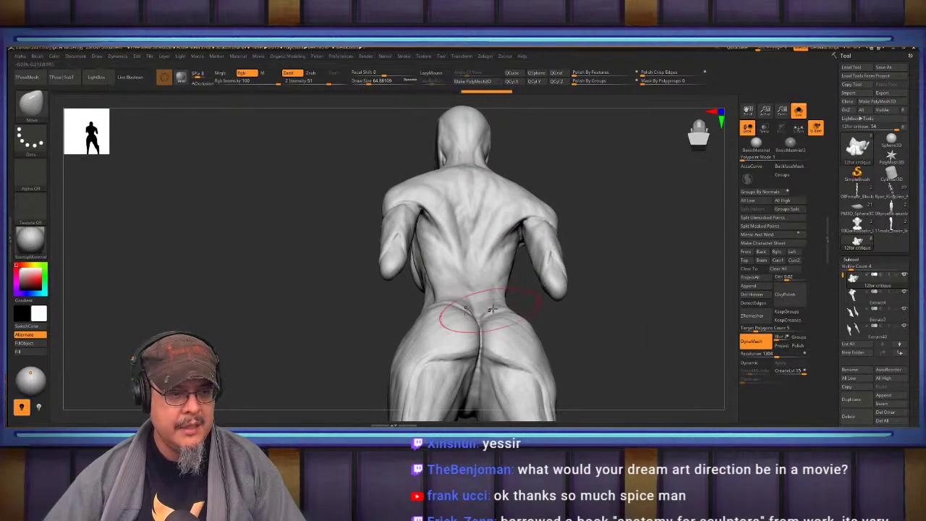
mouse_move(608, 297)
mouse_down()
mouse_move(641, 316)
mouse_move(578, 290)
mouse_move(507, 302)
mouse_up()
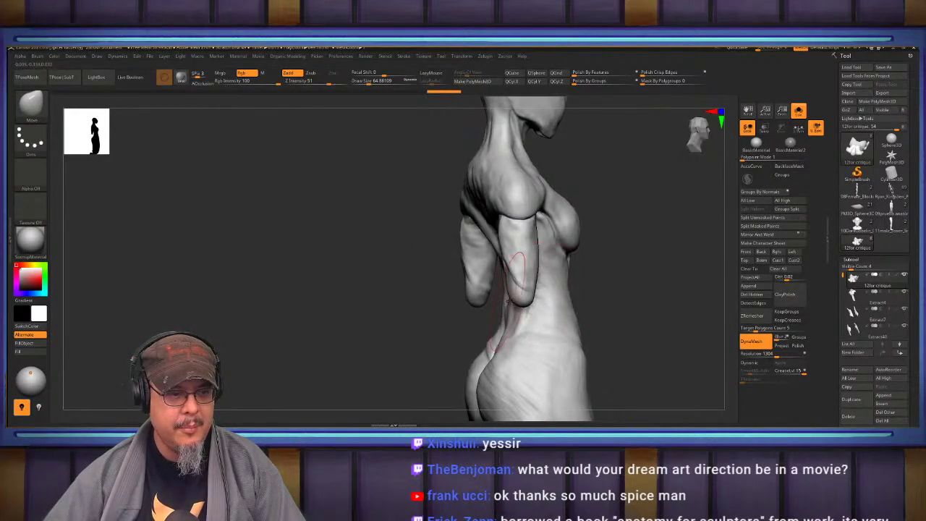
drag(606, 297, 515, 283)
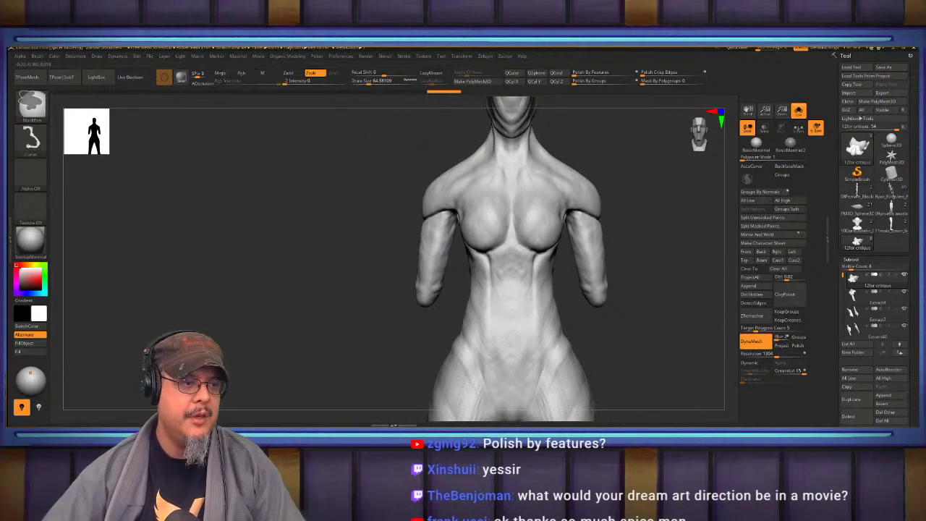
mouse_move(373, 136)
ctrl+shift+mouse_down()
mouse_move(440, 317)
mouse_move(457, 318)
ctrl+shift+mouse_up()
drag(414, 296, 427, 294)
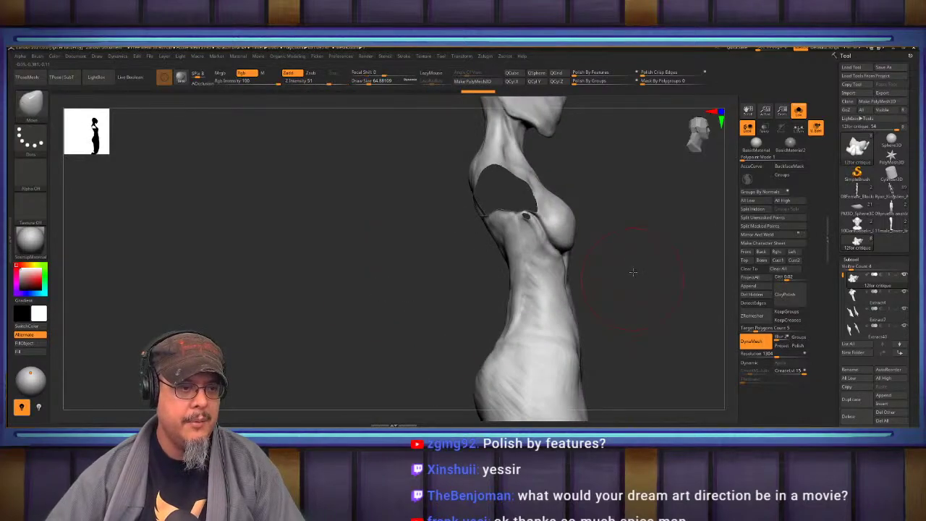
alt+drag(633, 271, 624, 238)
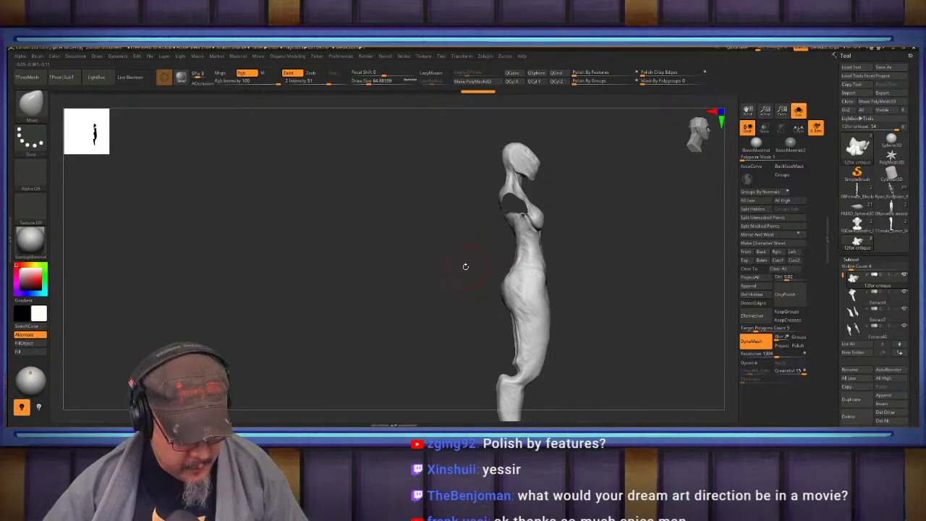
Build up a muscle strip from the armpit down the side of the female figure's back with ClayBuildup.
key(v)
key(v)
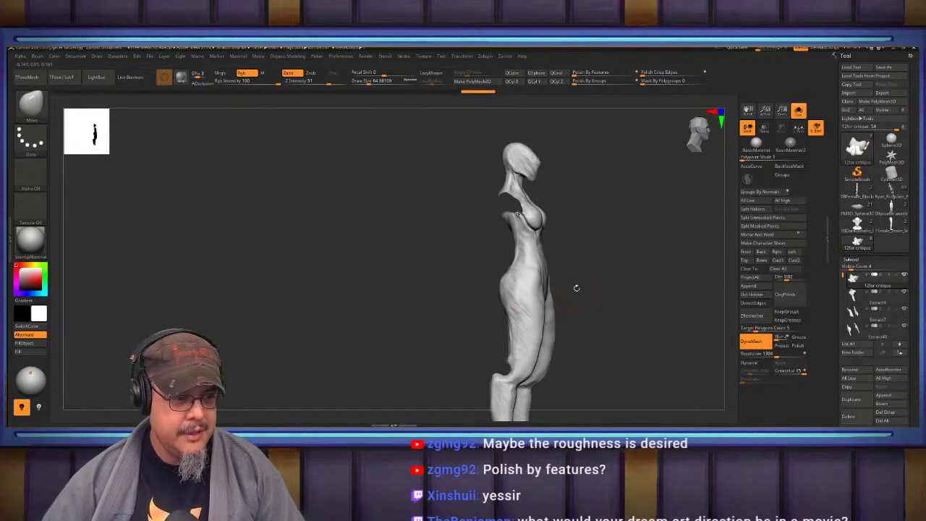
mouse_move(594, 290)
mouse_down()
mouse_move(581, 287)
mouse_move(602, 287)
mouse_move(537, 293)
mouse_up()
key(s)
mouse_move(598, 269)
alt+mouse_down()
mouse_move(579, 293)
mouse_move(555, 279)
mouse_move(574, 307)
mouse_move(569, 295)
mouse_move(600, 314)
mouse_move(589, 286)
alt+mouse_up()
key(b)
key(c)
key(b)
key(s)
drag(502, 289, 474, 288)
drag(599, 265, 579, 265)
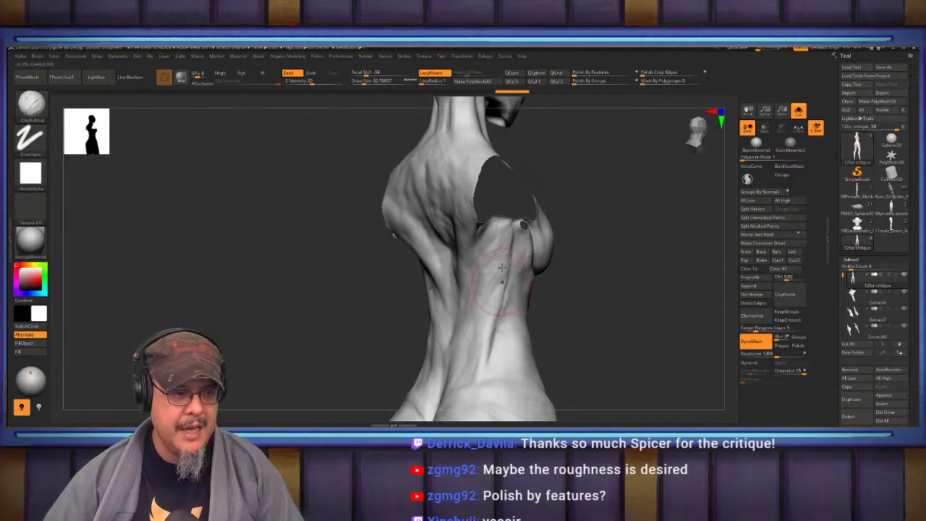
drag(501, 251, 488, 327)
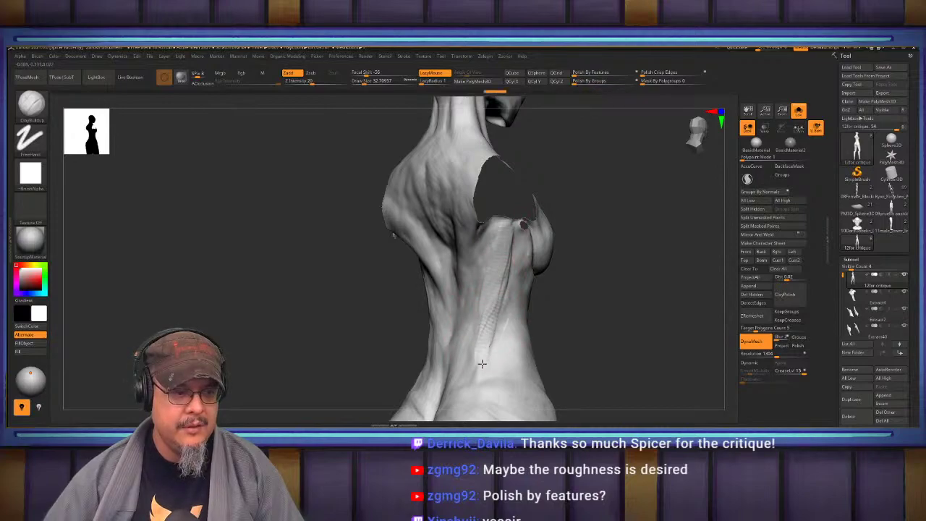
Widen the latissimus below the armpit and extend it diagonally toward the lower back with ClayBuildup.
drag(598, 271, 570, 271)
drag(511, 236, 507, 299)
drag(420, 320, 456, 319)
drag(509, 266, 478, 349)
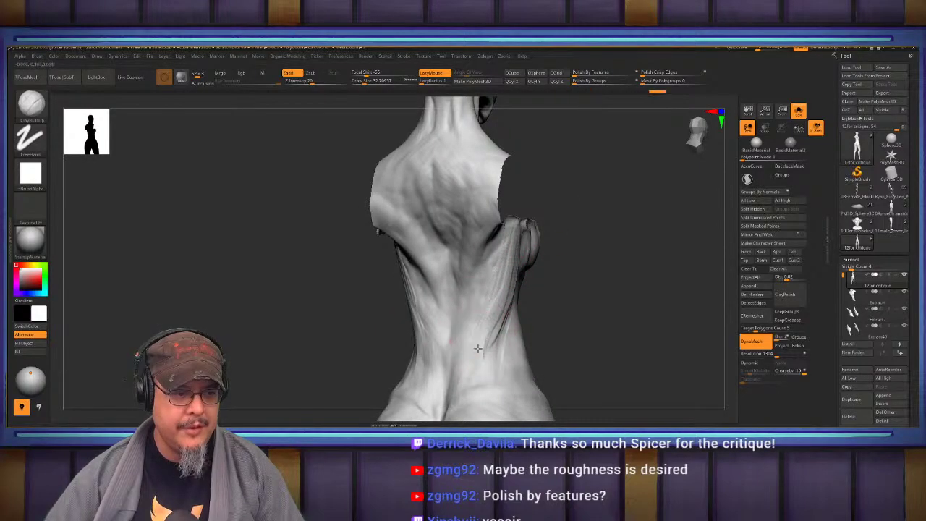
Add volume to the oblique at the side of the waist above the hip with ClayBuildup strokes.
mouse_move(549, 334)
mouse_down()
mouse_move(571, 290)
mouse_move(493, 325)
mouse_up()
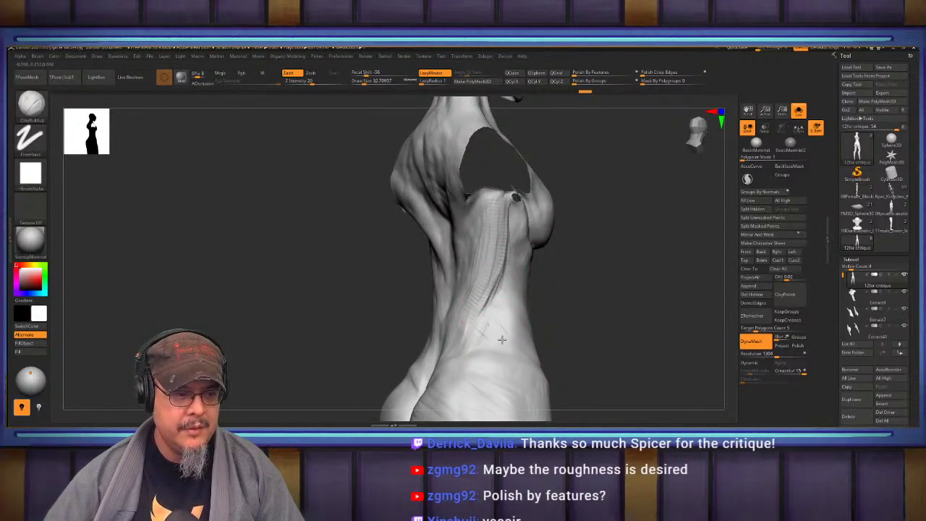
right_drag(498, 313, 564, 278)
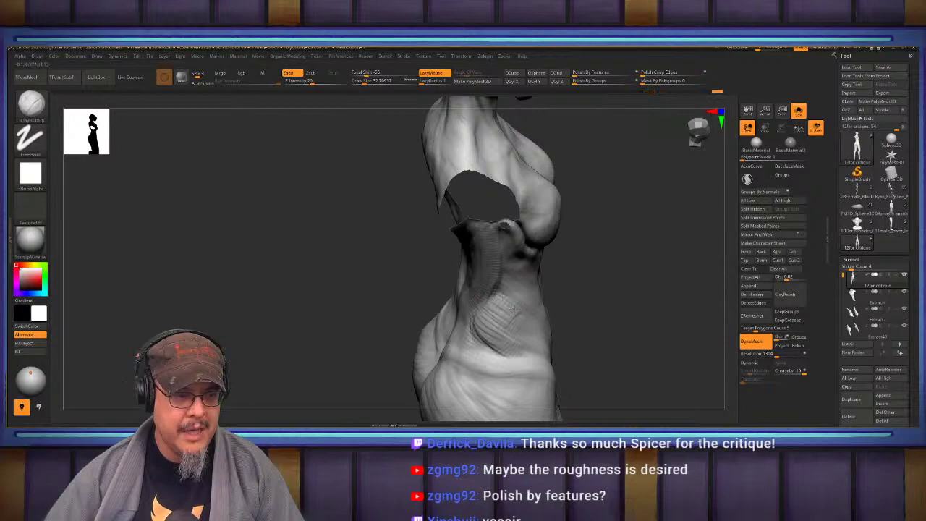
mouse_move(622, 330)
right_down()
mouse_move(496, 347)
mouse_move(529, 338)
mouse_move(550, 319)
mouse_move(536, 327)
mouse_move(541, 309)
right_up()
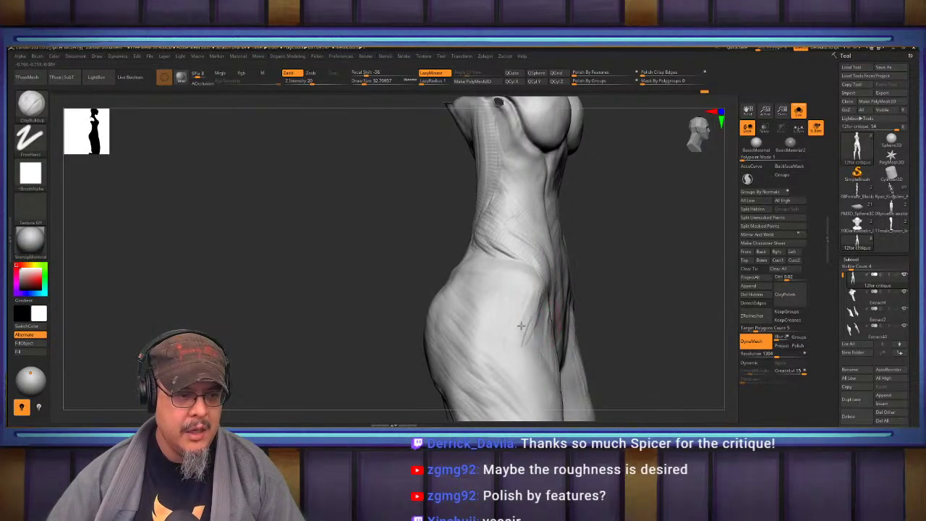
Build up the outer hip with ClayBuildup at a draw size of about 65.
key(s)
click(477, 347)
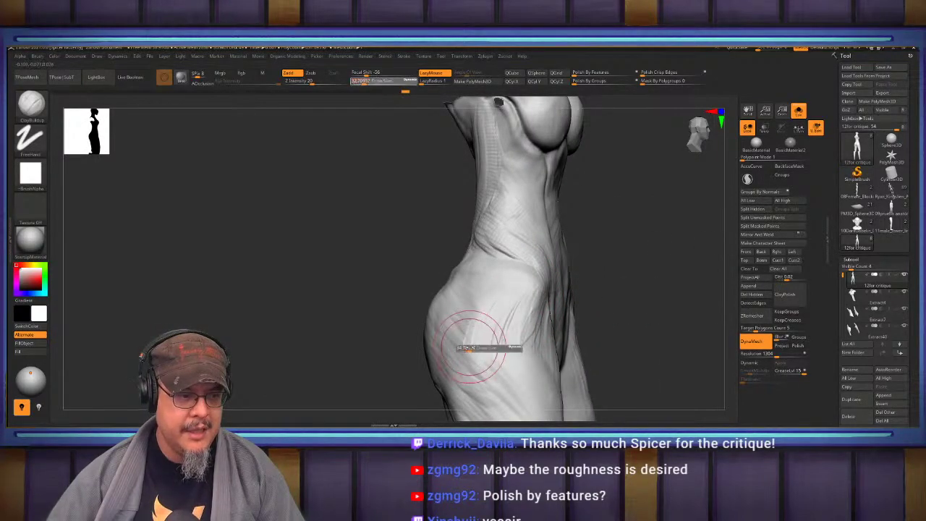
drag(477, 321, 468, 352)
right_drag(479, 320, 337, 298)
Fill out the lower abdomen above the pubic area with broad ClayBuildup strokes.
right_drag(623, 266, 542, 244)
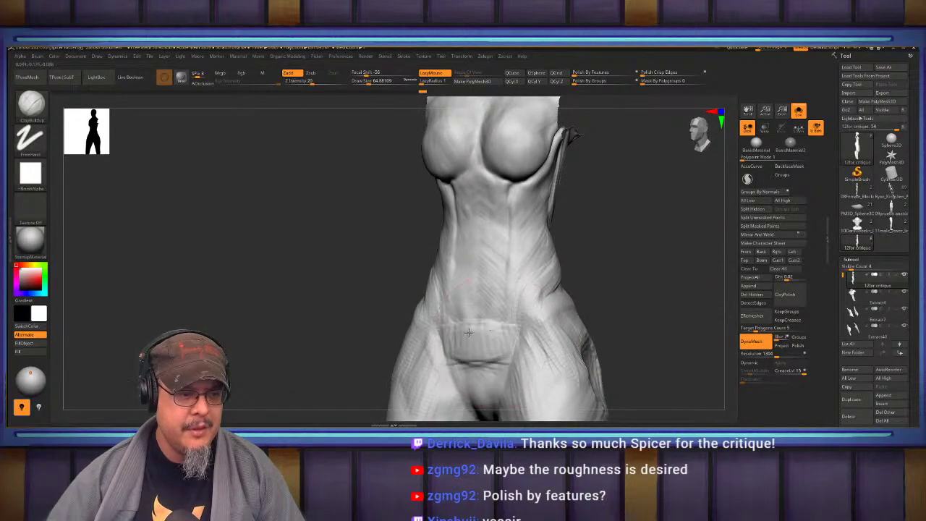
mouse_move(620, 249)
right_down()
mouse_move(645, 242)
mouse_move(495, 373)
right_up()
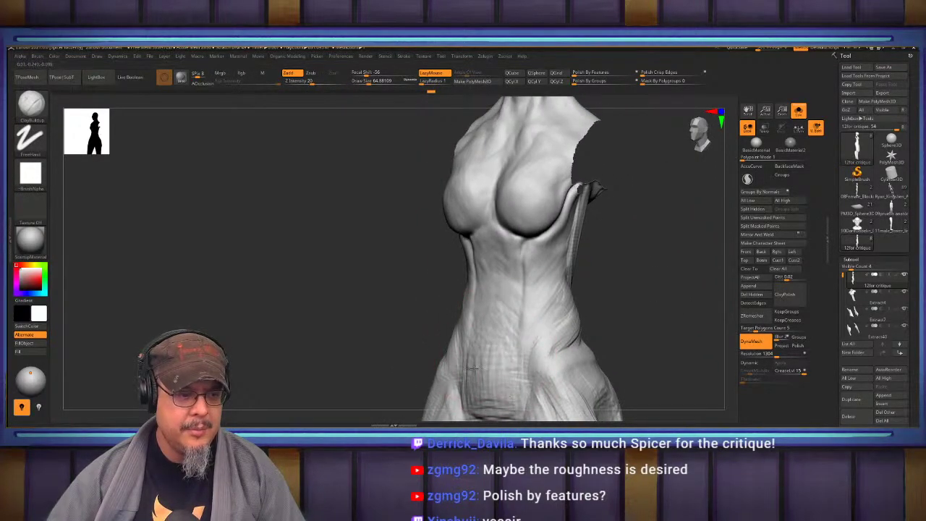
mouse_move(533, 252)
right_down()
mouse_move(676, 282)
mouse_move(515, 306)
right_up()
Define the lower edge of the ribcage beneath the breasts with the Standard brush.
key(b)
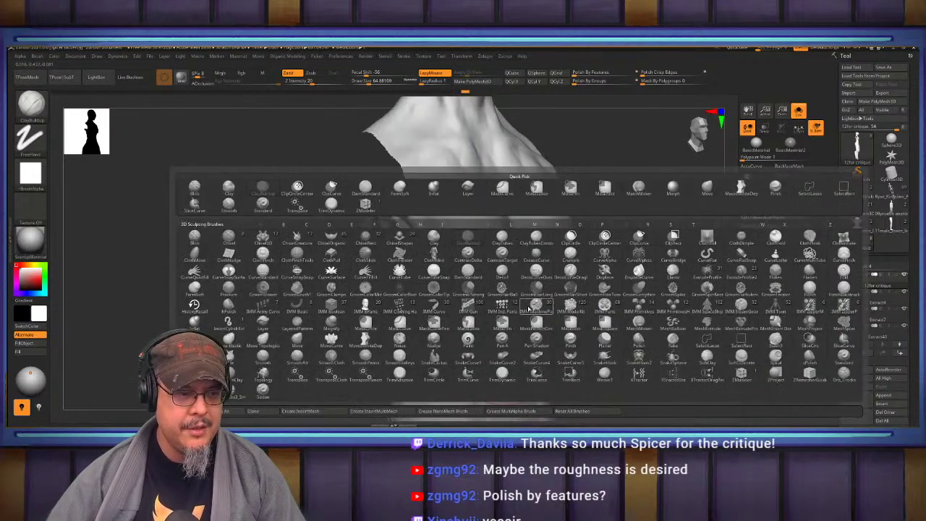
key(s)
key(t)
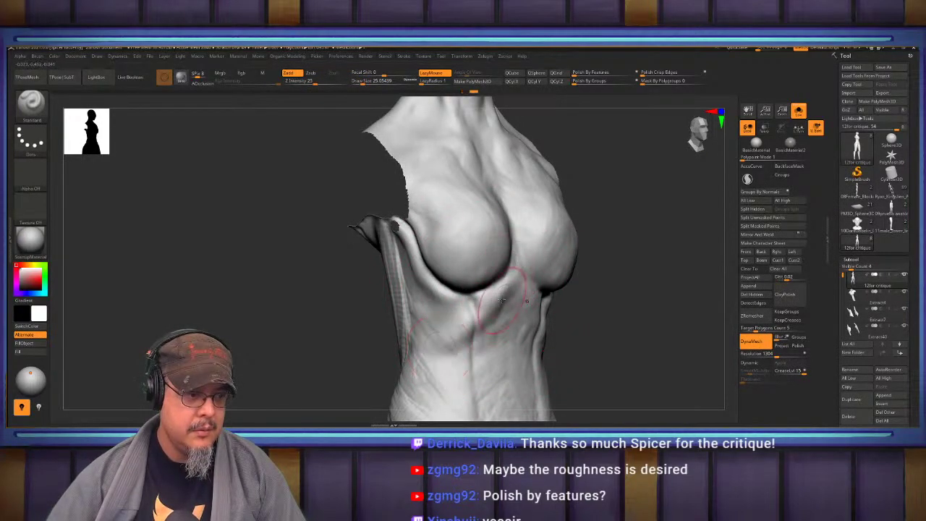
mouse_move(452, 361)
alt+right_down()
mouse_move(456, 239)
mouse_move(459, 258)
alt+right_up()
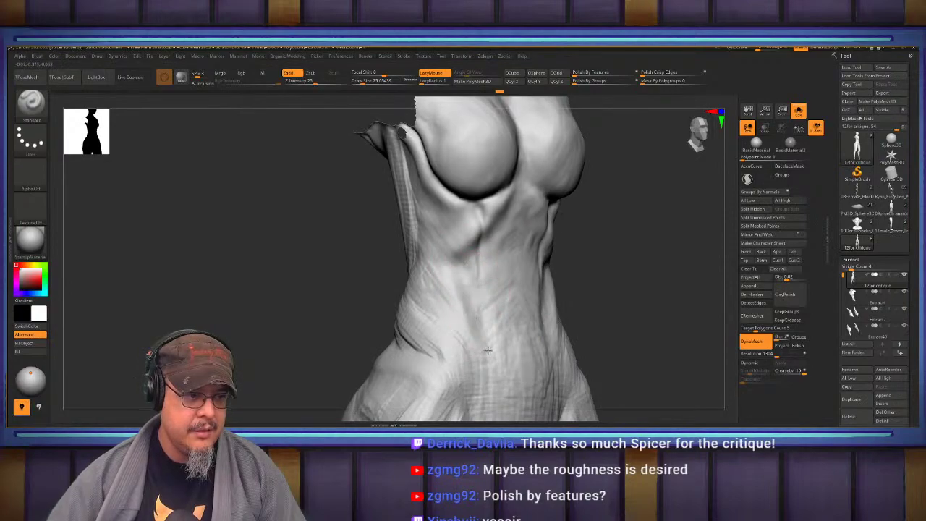
Build up the abdominal muscles from the sternum down to the belly with ClayBuildup.
shift+right_drag(488, 350, 479, 380)
key(b)
key(c)
key(b)
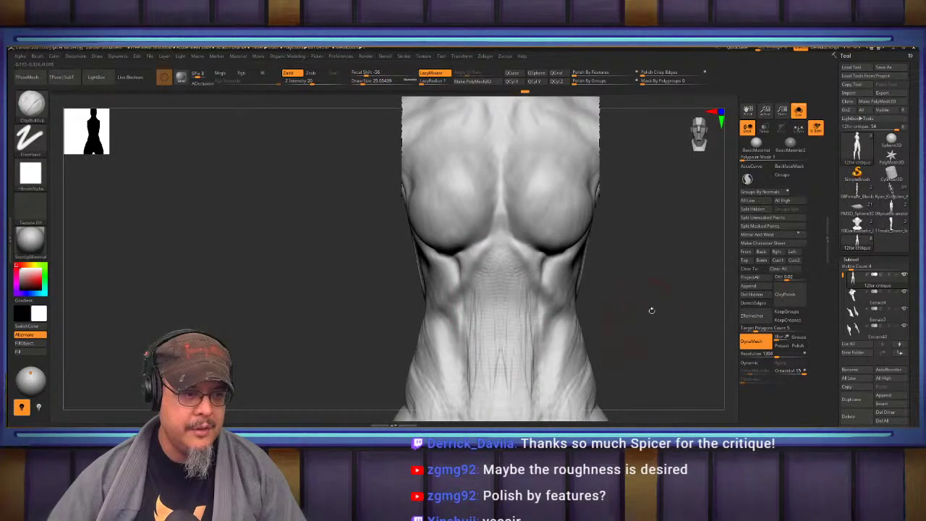
right_drag(651, 310, 647, 253)
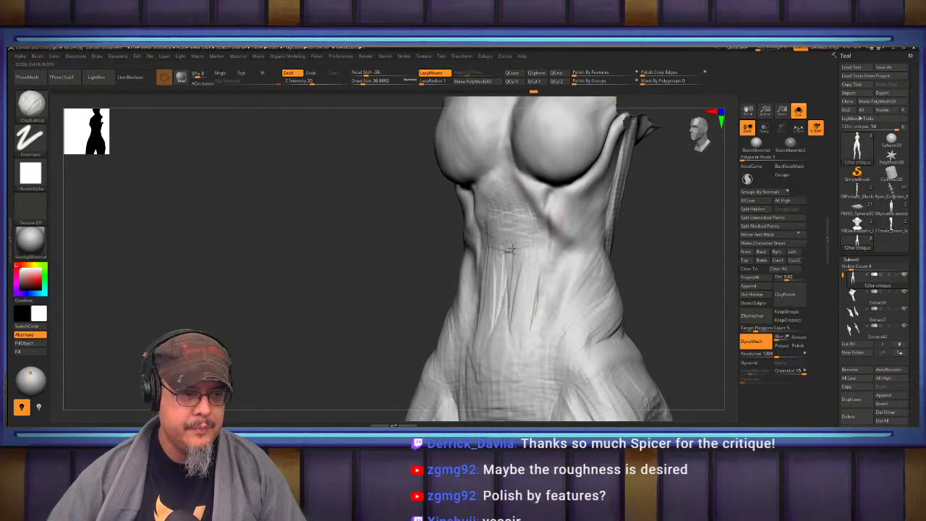
drag(497, 292, 495, 382)
Shape the lower belly and the groin between the thighs with ClayBuildup strokes.
alt+right_drag(645, 317, 673, 205)
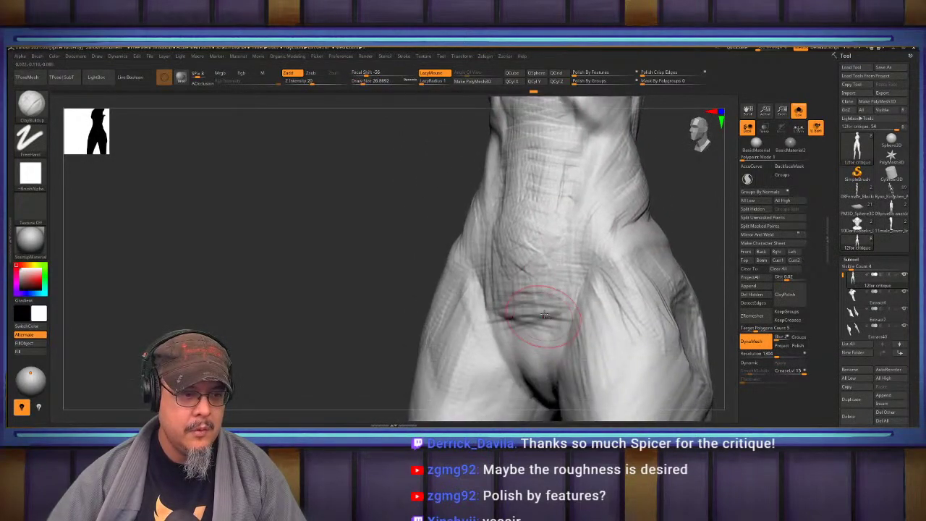
drag(518, 268, 577, 263)
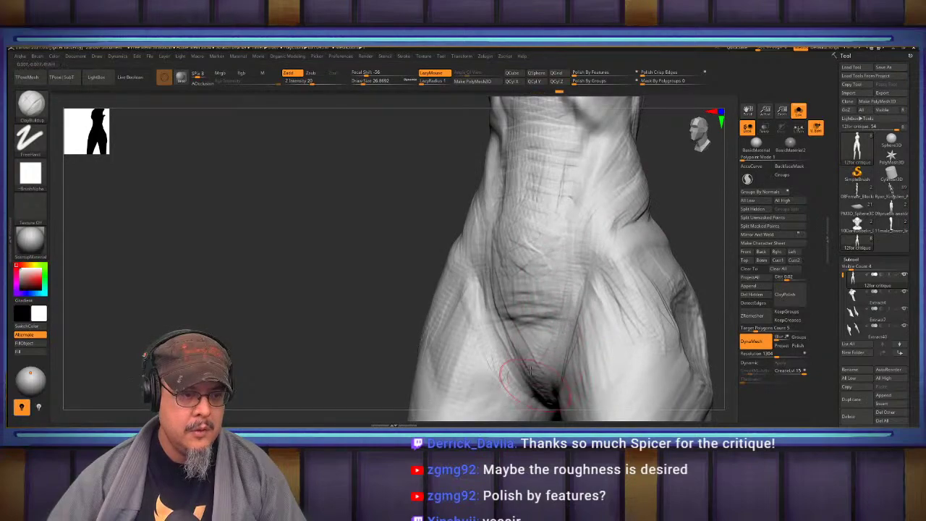
mouse_move(539, 380)
mouse_down()
mouse_move(501, 312)
mouse_move(536, 383)
mouse_up()
Build up the inner thigh muscles from the hip crease downward with ClayBuildup at a draw size of about 51.
shift+right_drag(713, 255, 750, 244)
mouse_move(644, 300)
ctrl+right_down()
mouse_move(610, 207)
mouse_move(644, 261)
mouse_move(660, 250)
mouse_move(671, 270)
ctrl+right_up()
key(s)
mouse_move(554, 263)
mouse_down()
mouse_move(563, 264)
mouse_move(565, 244)
mouse_up()
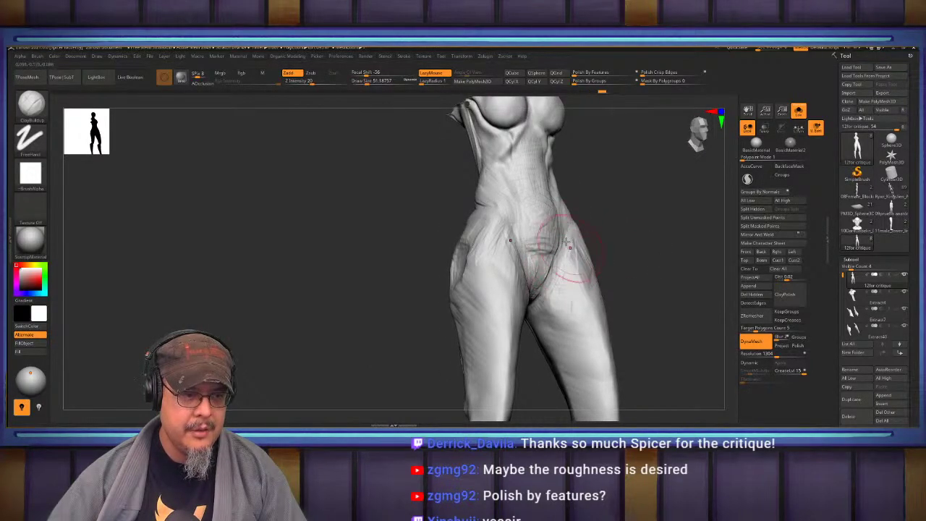
mouse_move(558, 318)
mouse_down()
mouse_move(563, 308)
mouse_move(554, 338)
mouse_move(556, 311)
mouse_move(548, 322)
mouse_up()
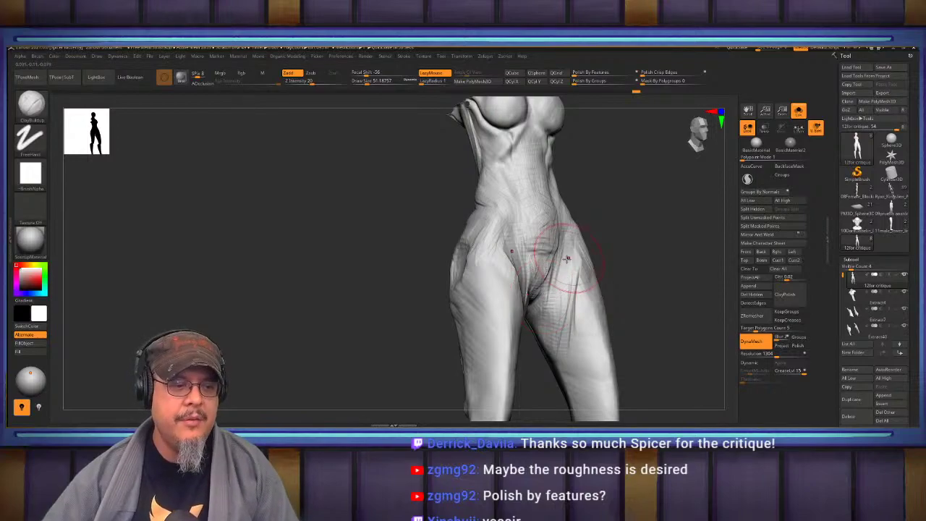
mouse_move(613, 255)
mouse_down()
mouse_move(628, 246)
mouse_move(600, 280)
mouse_up()
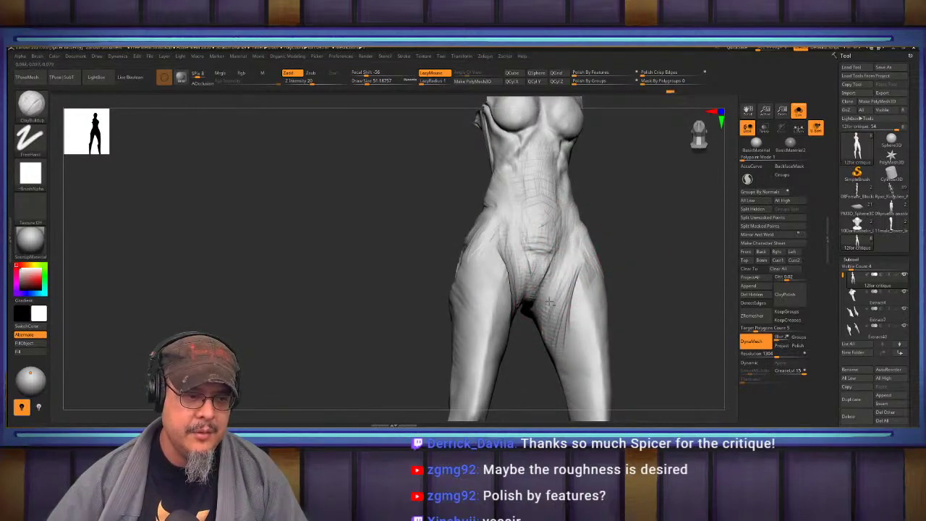
Add long muscle forms down the front of the thighs with ClayBuildup.
drag(670, 277, 640, 265)
drag(585, 230, 593, 293)
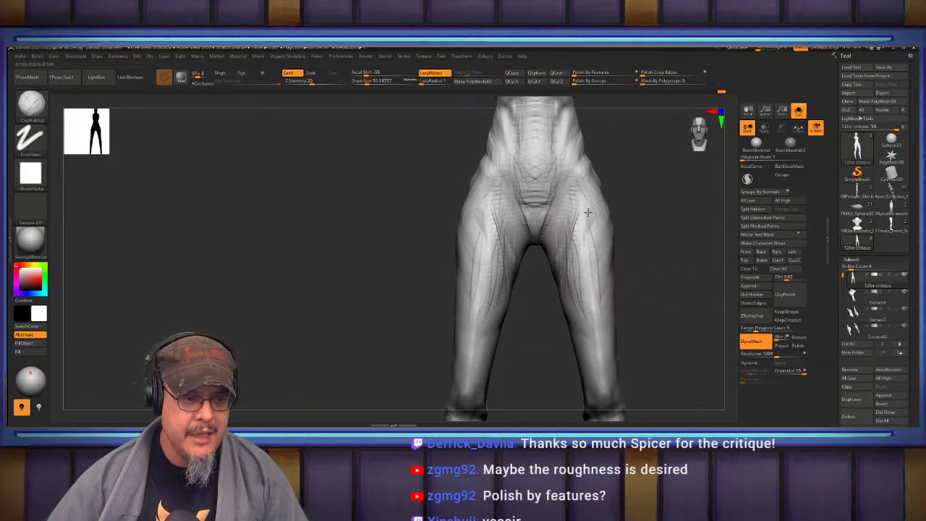
drag(587, 214, 593, 319)
drag(593, 252, 593, 328)
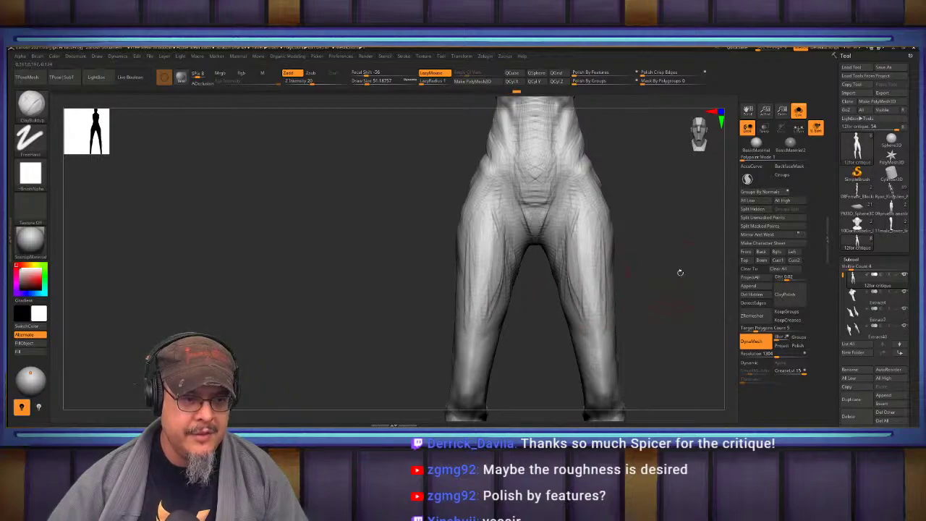
Shape the side of the ribcage between the breast and the armpit with a smaller ClayBuildup brush.
mouse_move(680, 272)
mouse_down()
mouse_move(484, 279)
mouse_move(645, 265)
mouse_move(644, 295)
mouse_move(665, 300)
mouse_move(662, 262)
mouse_move(622, 264)
mouse_up()
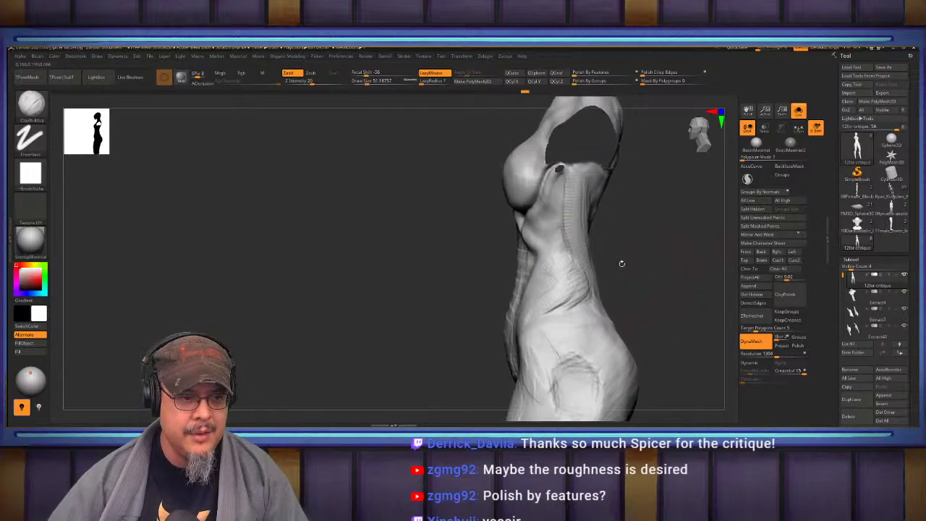
mouse_move(650, 217)
alt+mouse_down()
mouse_move(624, 281)
mouse_move(670, 284)
mouse_move(637, 320)
mouse_move(637, 351)
alt+mouse_up()
key(s)
drag(540, 272, 536, 272)
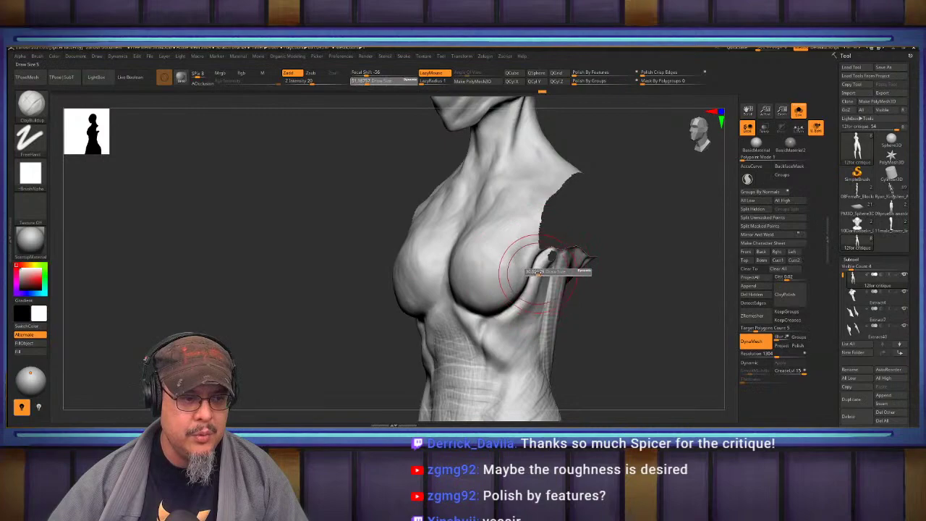
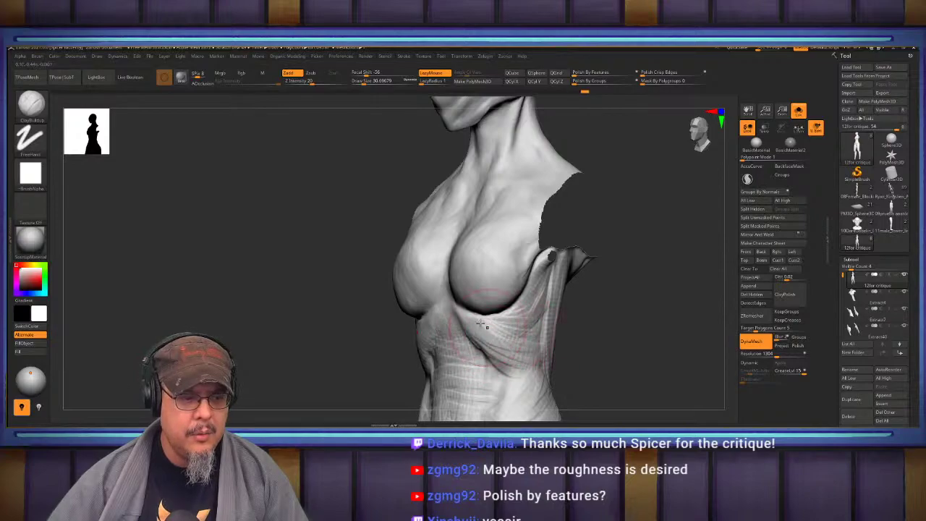
drag(528, 310, 539, 281)
mouse_move(535, 274)
alt+right_down()
mouse_move(527, 281)
mouse_move(537, 273)
alt+right_up()
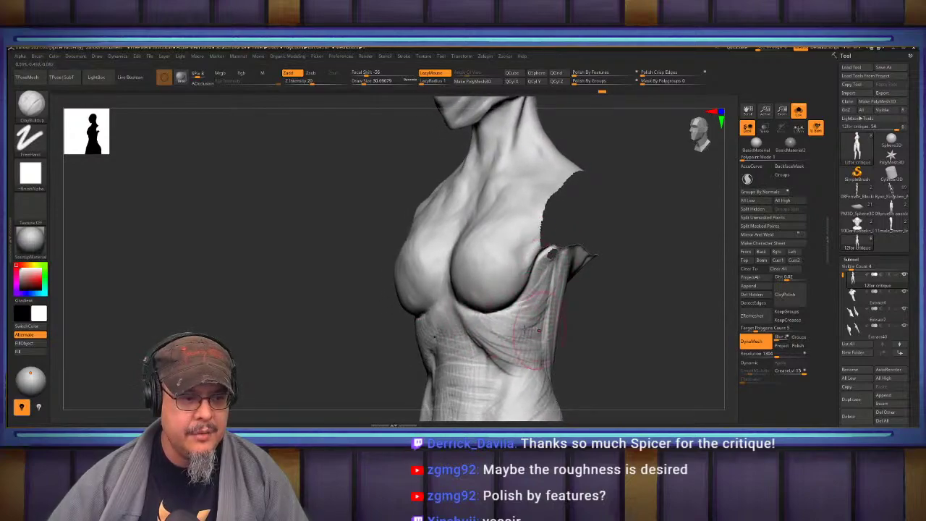
mouse_move(534, 292)
right_down()
mouse_move(459, 314)
mouse_move(427, 252)
mouse_move(418, 321)
mouse_move(600, 239)
right_up()
Unhide the arms, then carve and smooth the dip on top of the shoulders where the deltoid meets the trapezius.
ctrl+shift+click(458, 316)
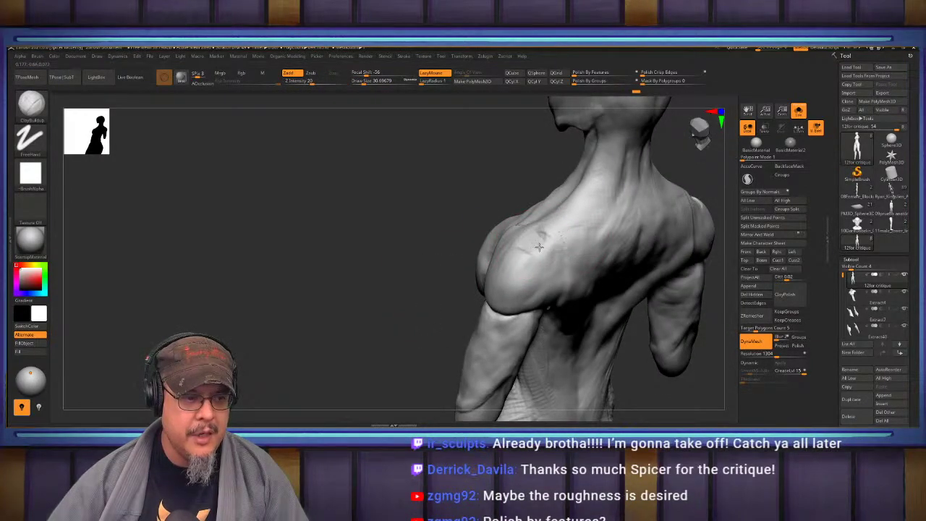
shift+right_drag(436, 260, 466, 268)
alt+right_drag(555, 208, 562, 236)
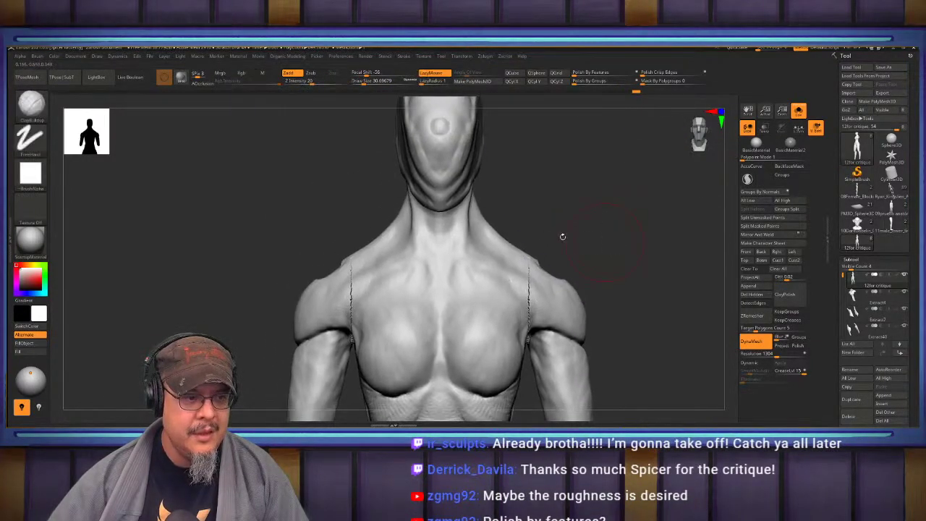
alt+right_drag(641, 288, 647, 244)
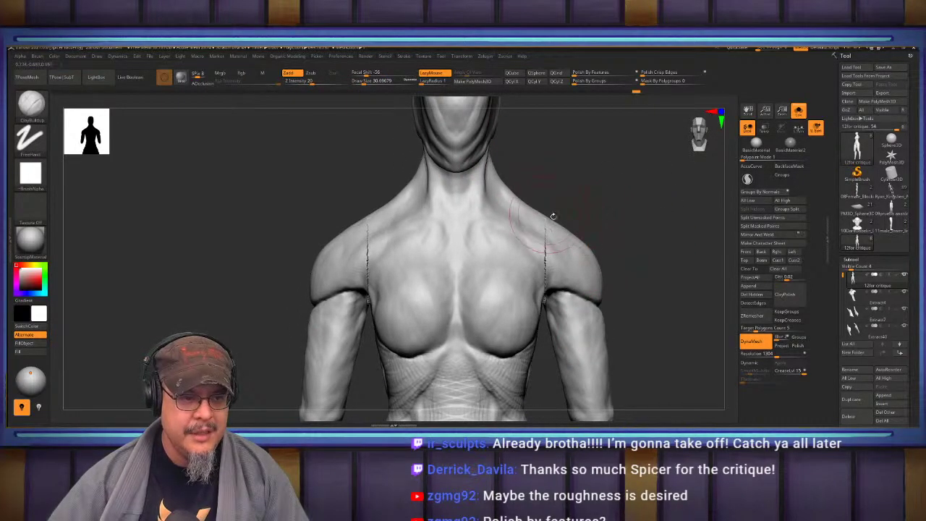
mouse_move(632, 230)
right_down()
mouse_move(647, 227)
mouse_move(564, 280)
right_up()
drag(561, 279, 563, 289)
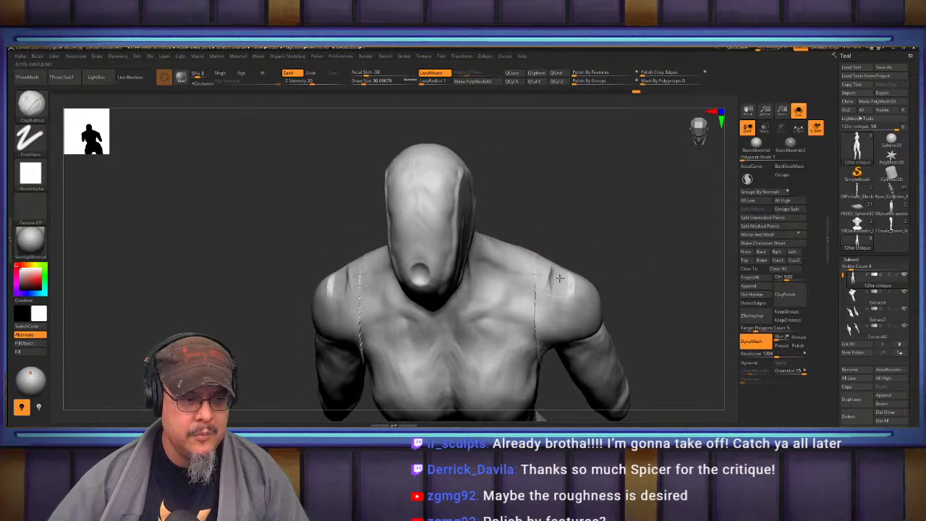
shift+right_drag(634, 267, 619, 266)
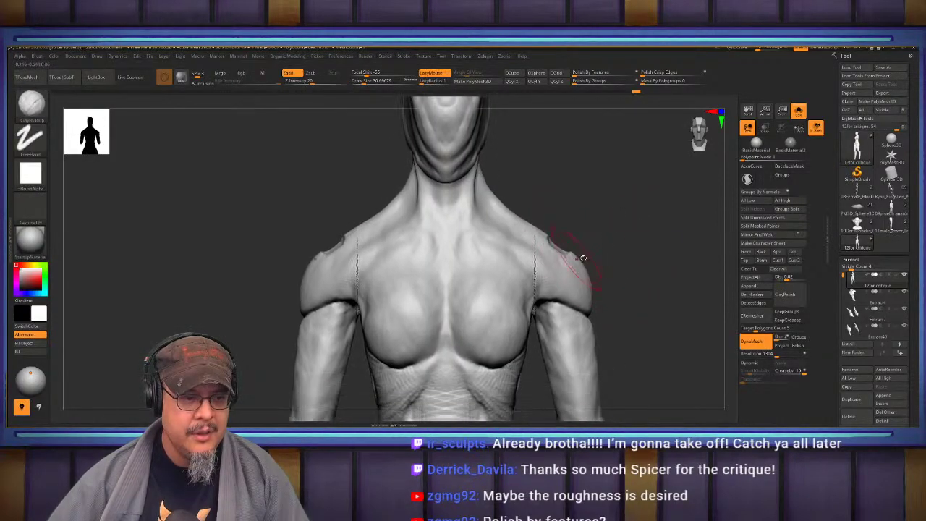
mouse_move(516, 258)
shift+mouse_down()
mouse_move(532, 266)
mouse_move(580, 247)
shift+mouse_up()
Reshape the shoulder and upper arm contours with the Move brush at a new draw size and smooth the area.
key(b)
key(m)
key(v)
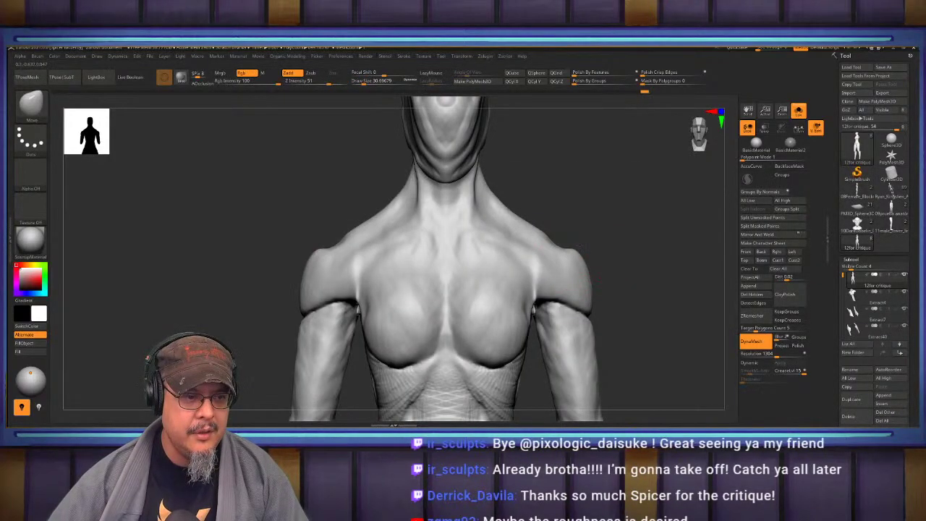
mouse_move(659, 272)
ctrl+right_down()
mouse_move(602, 262)
mouse_move(641, 263)
ctrl+right_up()
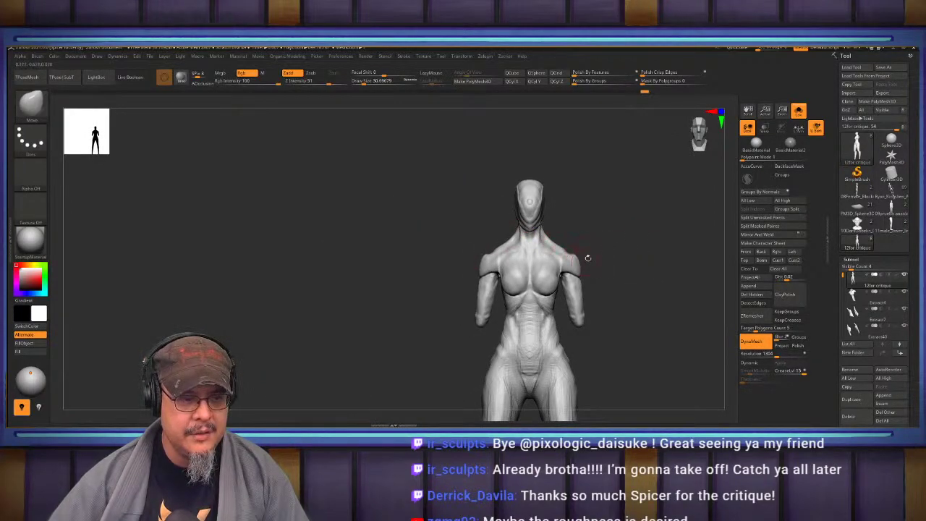
mouse_move(589, 258)
ctrl+right_down()
mouse_move(640, 298)
mouse_move(601, 302)
ctrl+right_up()
key(s)
drag(587, 305, 586, 305)
key(s)
mouse_move(584, 307)
mouse_down()
mouse_move(589, 344)
mouse_move(560, 304)
mouse_up()
key(shift)
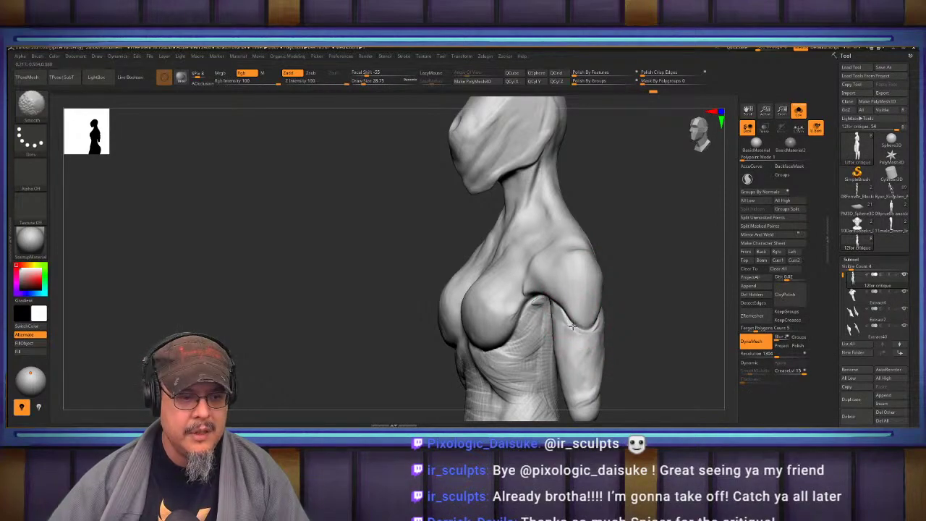
drag(631, 269, 698, 257)
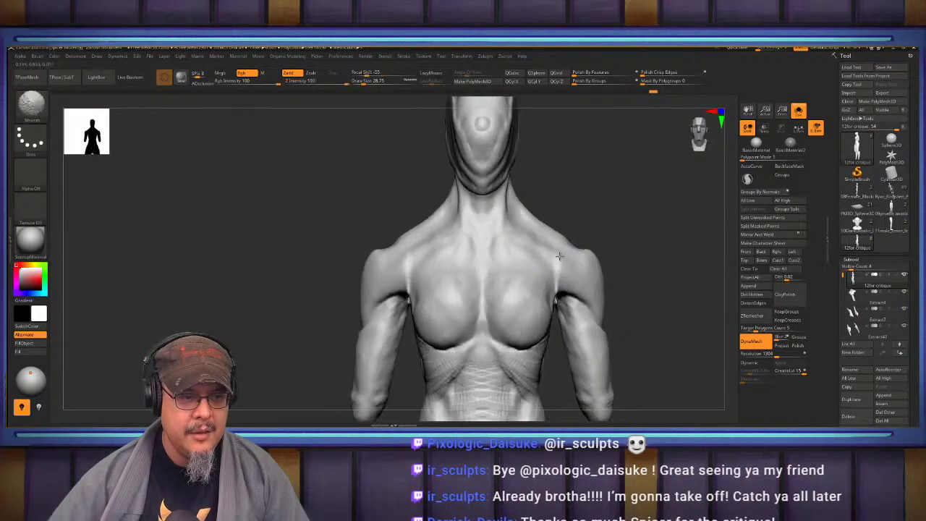
mouse_move(635, 232)
right_down()
mouse_move(612, 213)
mouse_move(476, 215)
right_up()
key(b)
key(d)
key(s)
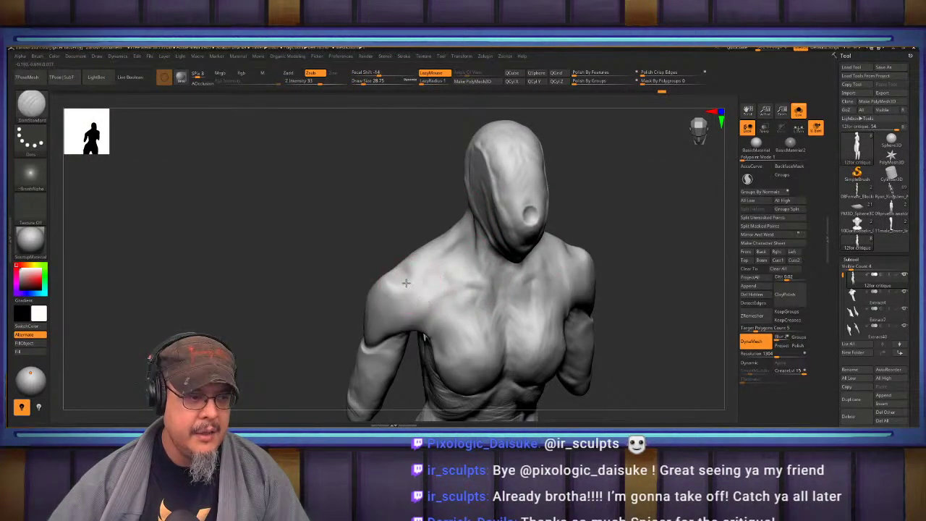
shift+right_drag(483, 281, 613, 228)
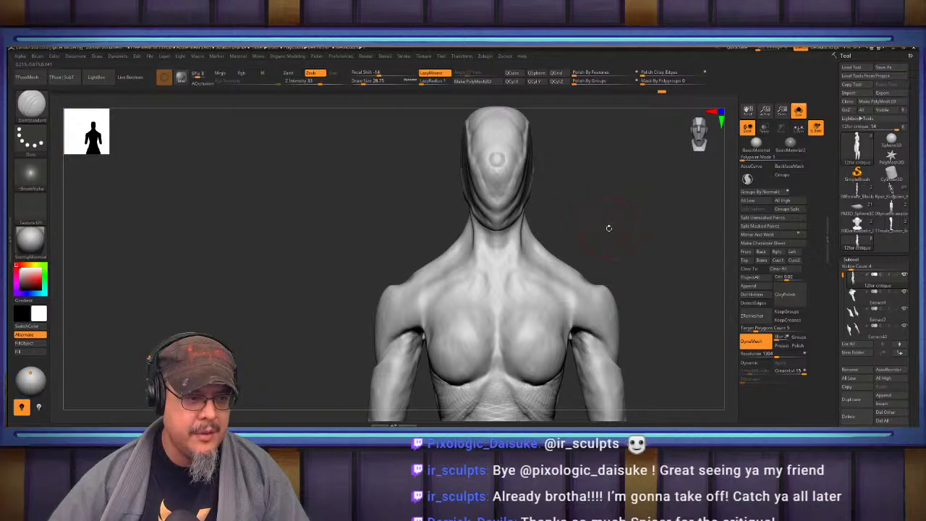
Reshape the slope of the trapezius and the tops of the shoulders with the Move brush at draw size about 49.
key(b)
key(m)
key(v)
key(s)
drag(526, 268, 521, 276)
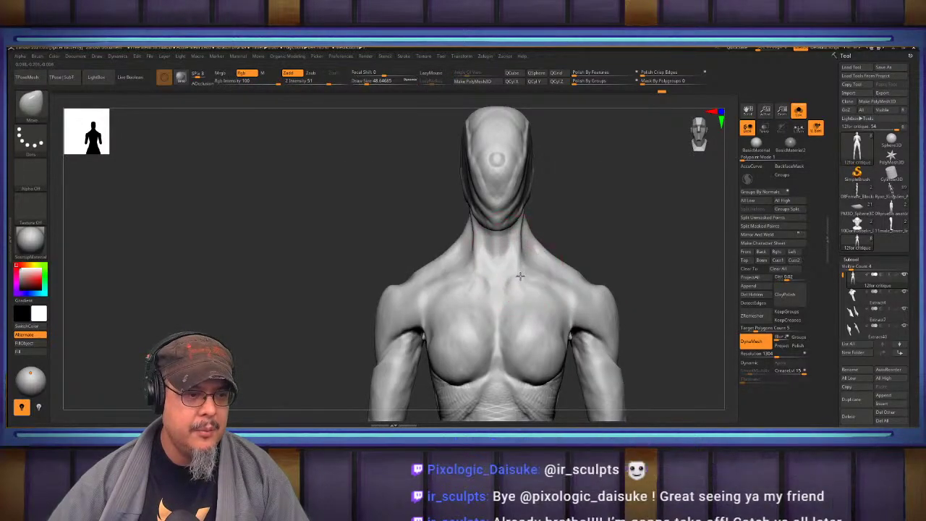
drag(578, 275, 557, 284)
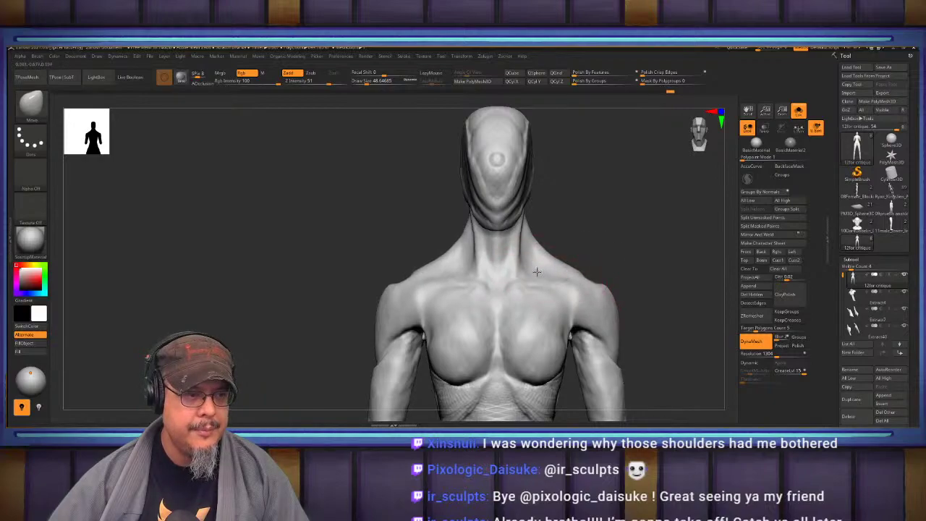
Pull in the contour where the neck meets the trapezius with the Move brush at draw size about 25.
drag(704, 255, 642, 329)
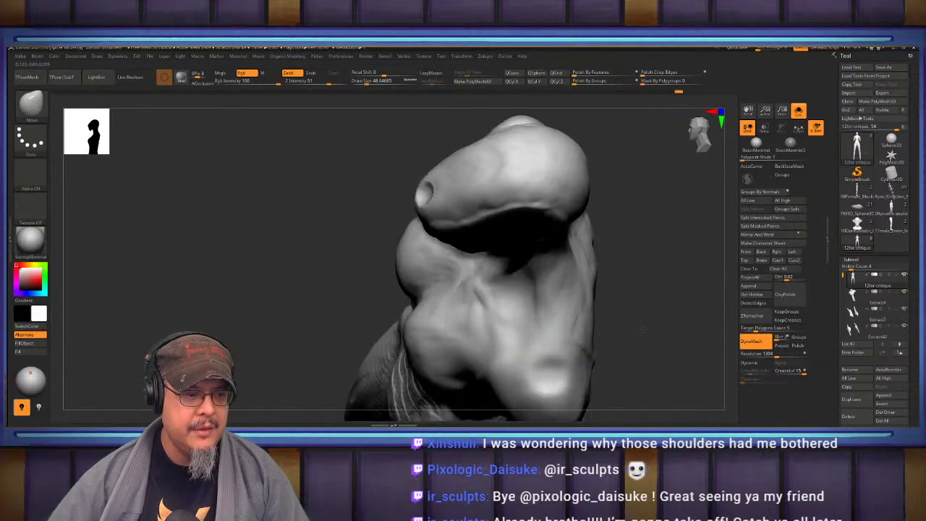
right_drag(641, 330, 640, 207)
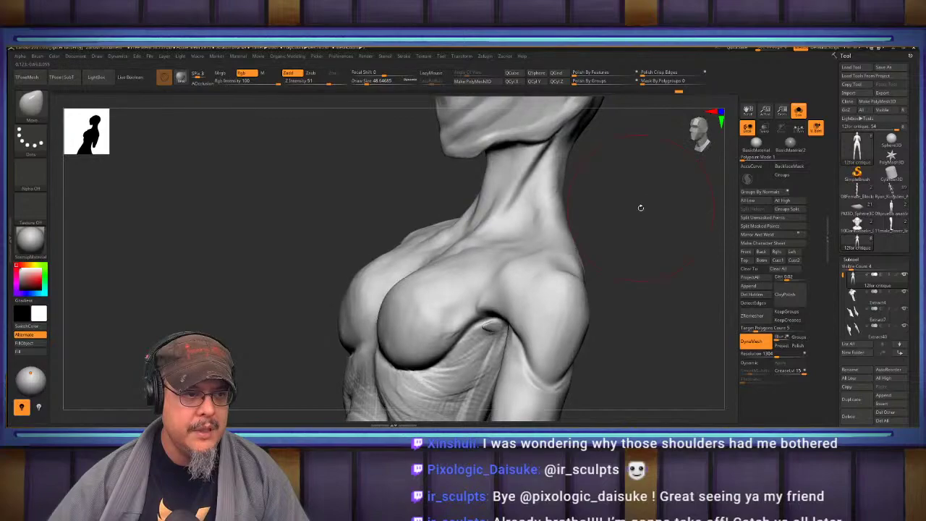
shift+drag(641, 208, 634, 276)
key(s)
drag(544, 250, 527, 250)
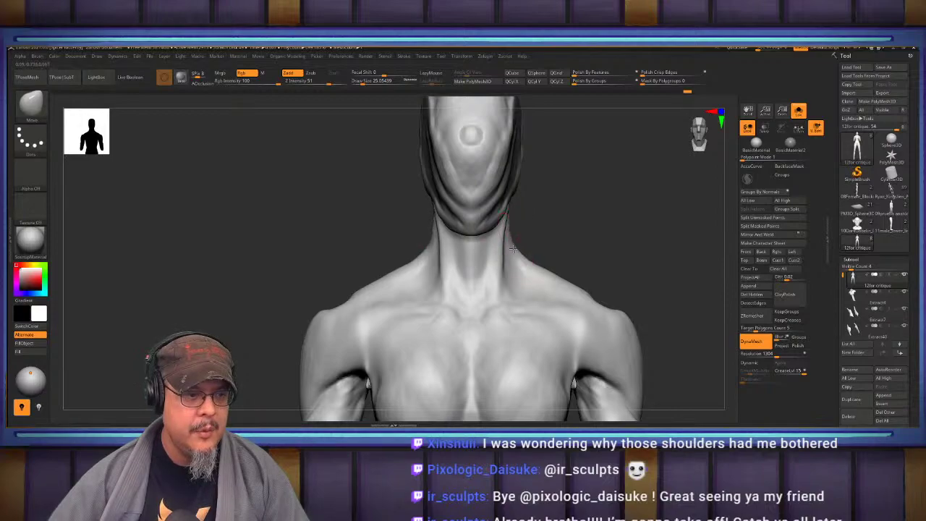
mouse_move(612, 233)
alt+mouse_down()
mouse_move(584, 219)
mouse_move(632, 212)
mouse_move(620, 247)
alt+mouse_up()
right_drag(621, 246, 584, 256)
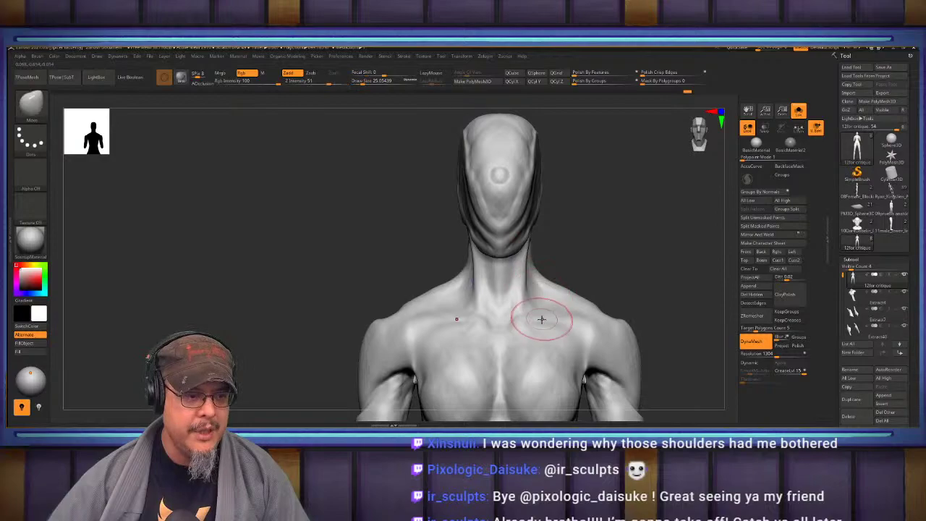
Adjust the collarbone area between the neck and shoulder with the Move brush, checking the form from above.
mouse_move(541, 316)
right_down()
mouse_move(546, 358)
mouse_move(542, 319)
mouse_move(529, 311)
mouse_move(544, 298)
right_up()
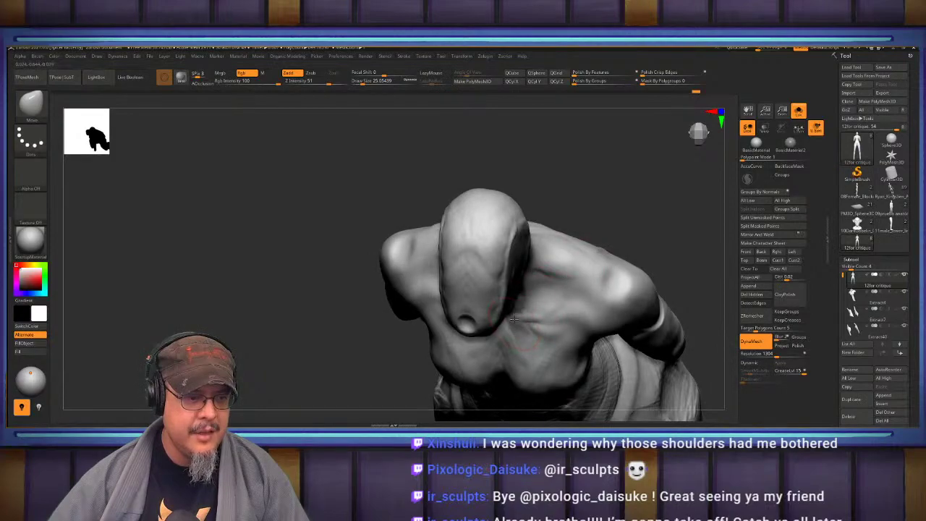
right_drag(671, 235, 579, 319)
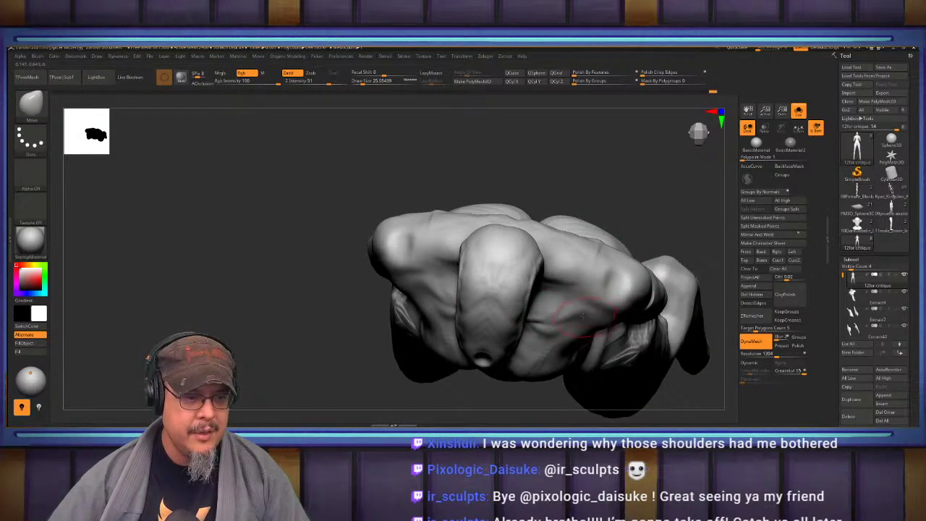
right_drag(610, 275, 691, 168)
alt+right_drag(643, 248, 636, 225)
drag(562, 265, 560, 254)
Build up the collarbones out to the shoulders with the Standard brush at draw size about 15.6 and smooth them.
key(b)
key(s)
key(t)
drag(641, 235, 637, 288)
drag(626, 199, 575, 253)
key(s)
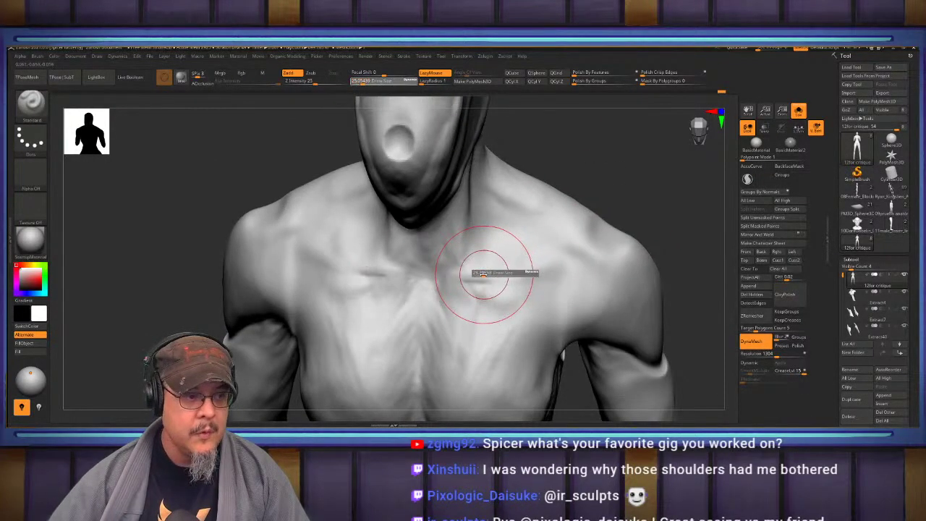
mouse_move(485, 274)
mouse_down()
mouse_move(474, 274)
mouse_move(567, 272)
mouse_move(477, 262)
mouse_move(561, 270)
mouse_up()
mouse_move(445, 274)
mouse_down()
mouse_move(507, 270)
mouse_move(605, 244)
mouse_move(592, 240)
mouse_move(593, 248)
mouse_move(566, 255)
mouse_up()
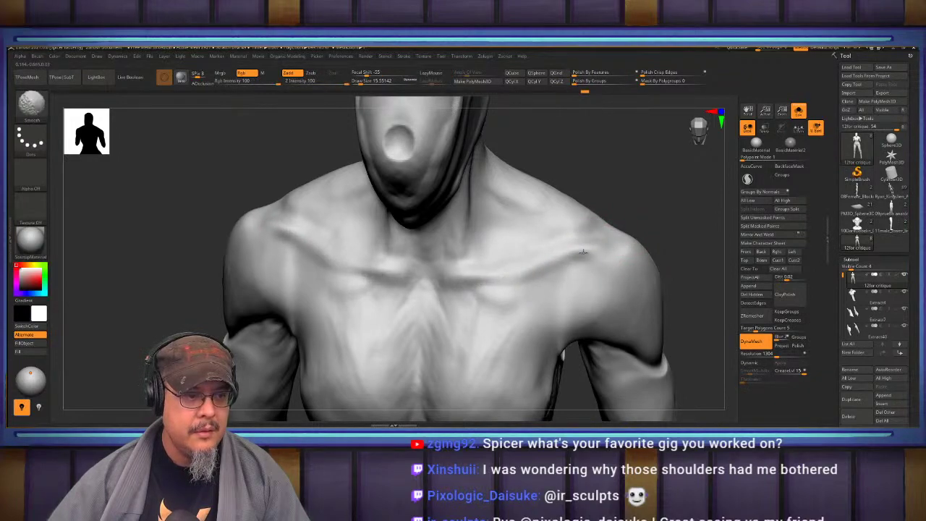
Examine the collarbones, shoulders and upper back from the front and from behind.
drag(661, 202, 657, 160)
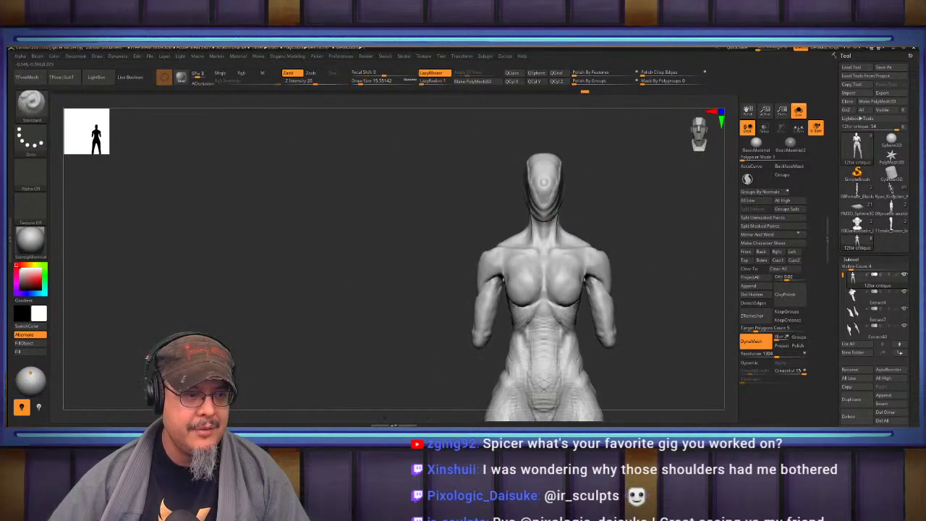
drag(657, 229, 626, 248)
mouse_move(625, 248)
alt+right_down()
mouse_move(618, 221)
mouse_move(632, 264)
mouse_move(633, 221)
mouse_move(628, 243)
alt+right_up()
mouse_move(628, 244)
alt+mouse_down()
mouse_move(639, 283)
mouse_move(640, 271)
alt+mouse_up()
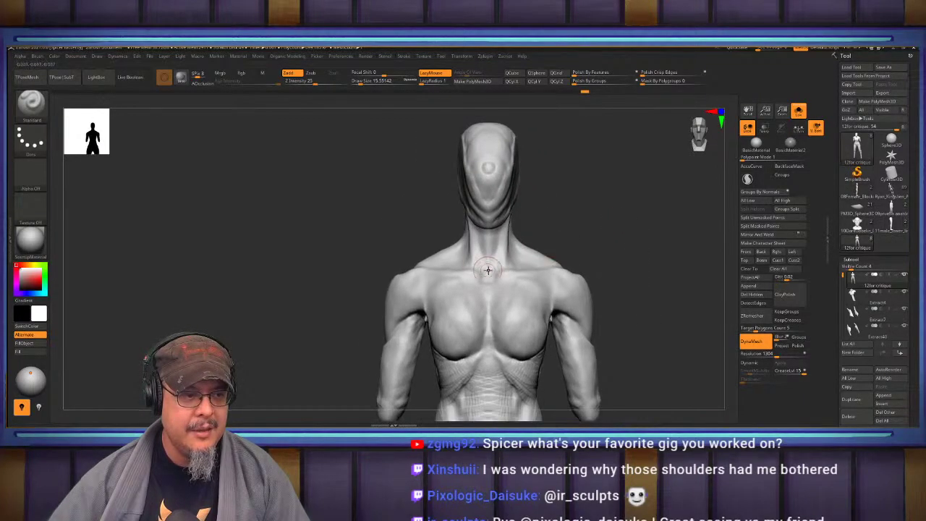
right_drag(545, 260, 499, 244)
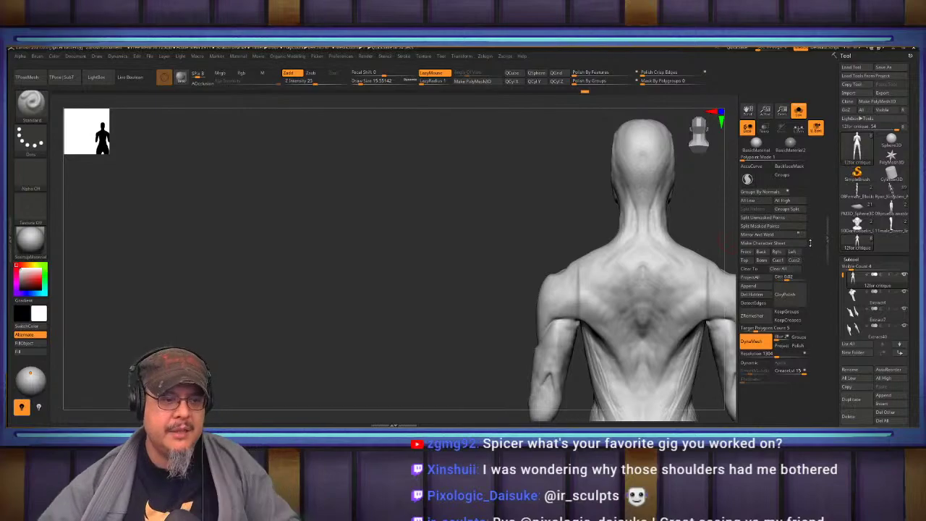
mouse_move(408, 328)
mouse_down()
mouse_move(571, 269)
mouse_move(480, 268)
mouse_move(680, 271)
mouse_move(709, 284)
mouse_up()
mouse_move(471, 337)
alt+mouse_down()
mouse_move(471, 277)
mouse_move(521, 319)
alt+mouse_up()
Smooth away the small lump in the armpit and soften the crease where the chest meets the front of the shoulder.
mouse_move(528, 310)
right_down()
mouse_move(572, 326)
mouse_move(524, 287)
mouse_move(571, 278)
right_up()
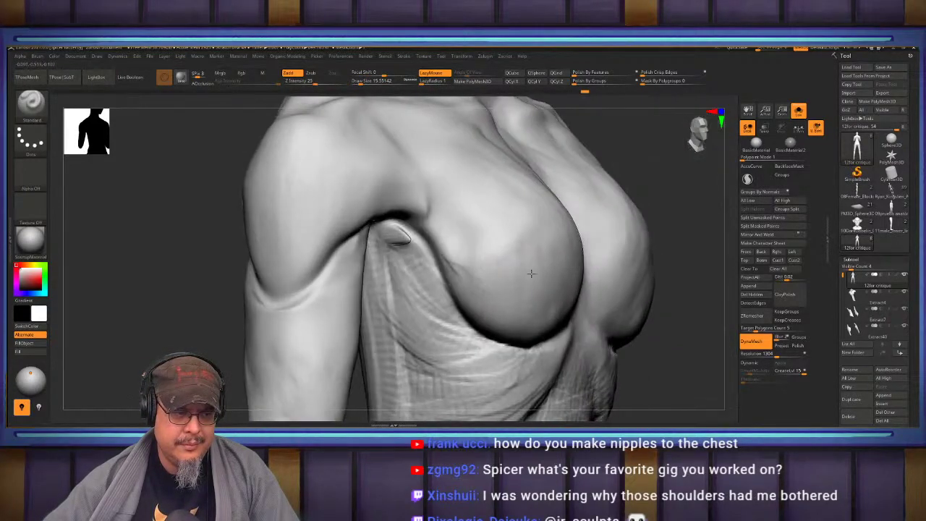
shift+drag(402, 244, 398, 240)
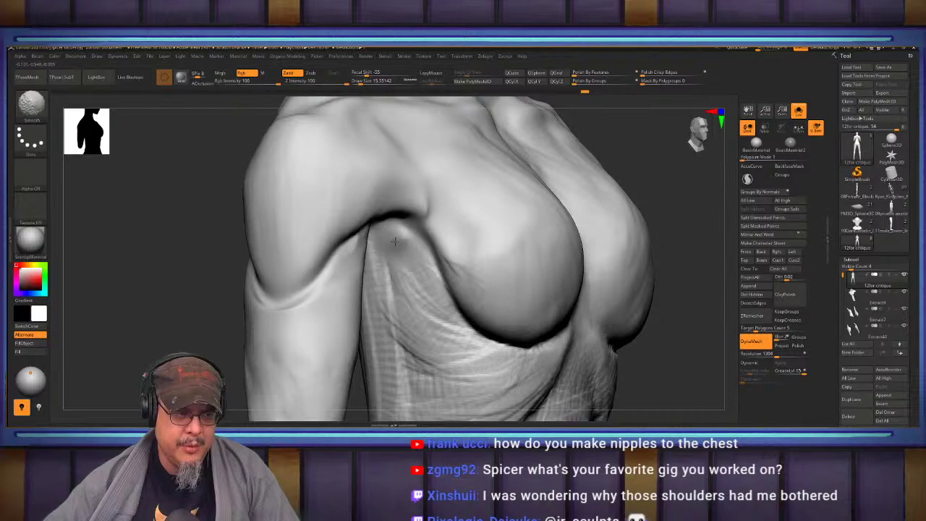
mouse_move(424, 268)
right_down()
mouse_move(440, 297)
mouse_move(434, 268)
right_up()
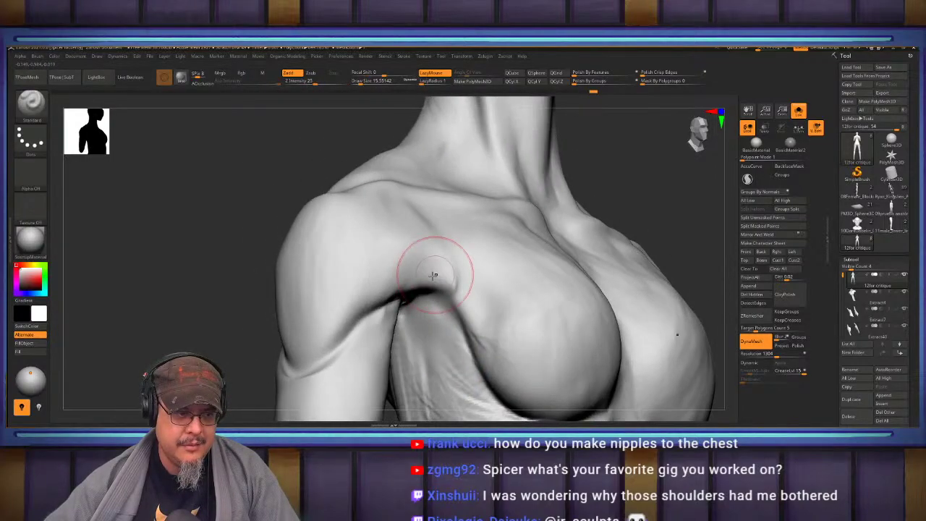
drag(458, 304, 453, 272)
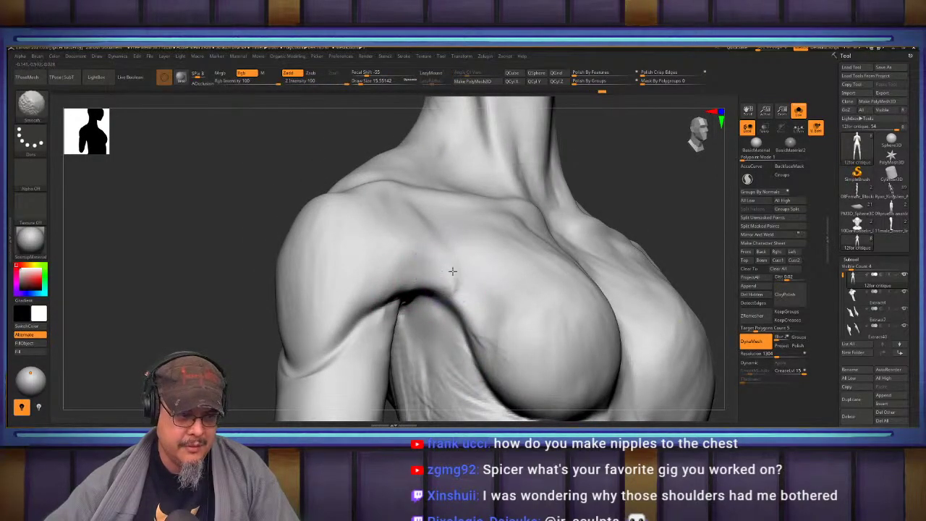
Carve the groove between the deltoid and the chest muscle above the armpit with the Standard brush and smooth it.
right_drag(389, 250, 444, 265)
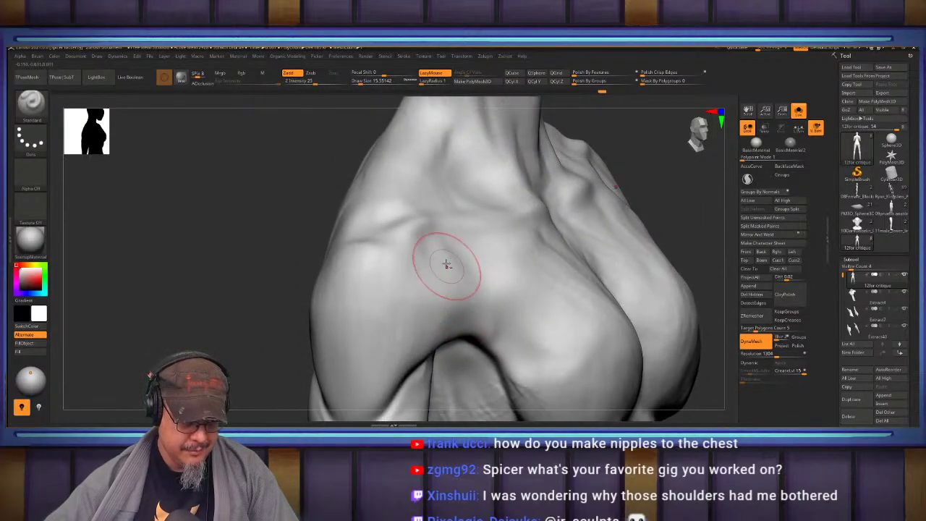
alt+drag(439, 266, 434, 334)
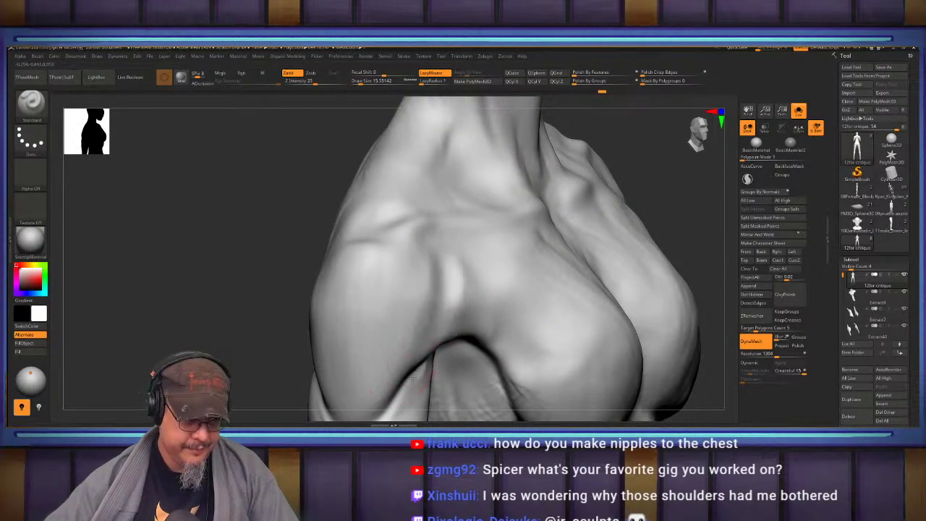
alt+drag(434, 272, 426, 335)
mouse_move(423, 247)
shift+mouse_down()
mouse_move(405, 325)
mouse_move(434, 363)
mouse_move(450, 279)
mouse_move(451, 313)
mouse_move(477, 310)
mouse_move(464, 284)
shift+mouse_up()
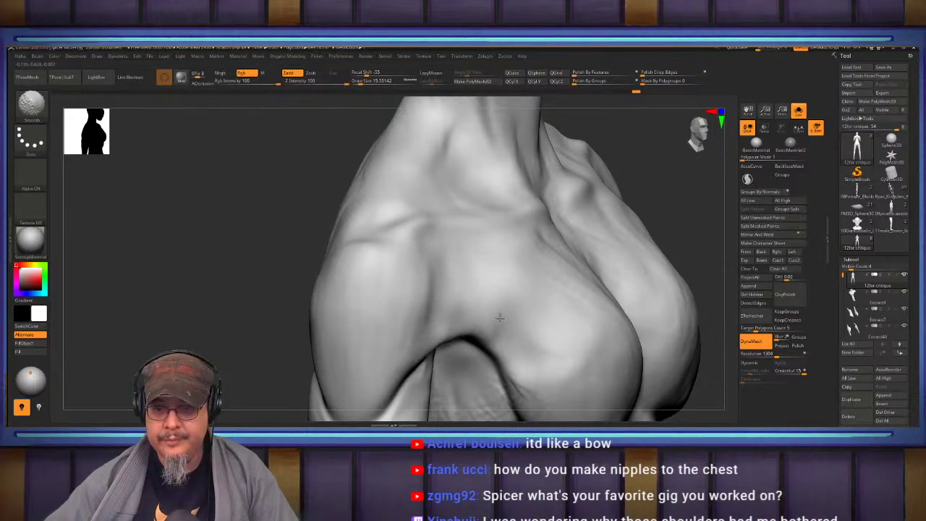
Reshape the side profile of the chest and breasts with the Move brush at draw size about 90.
ctrl+right_drag(494, 295, 467, 280)
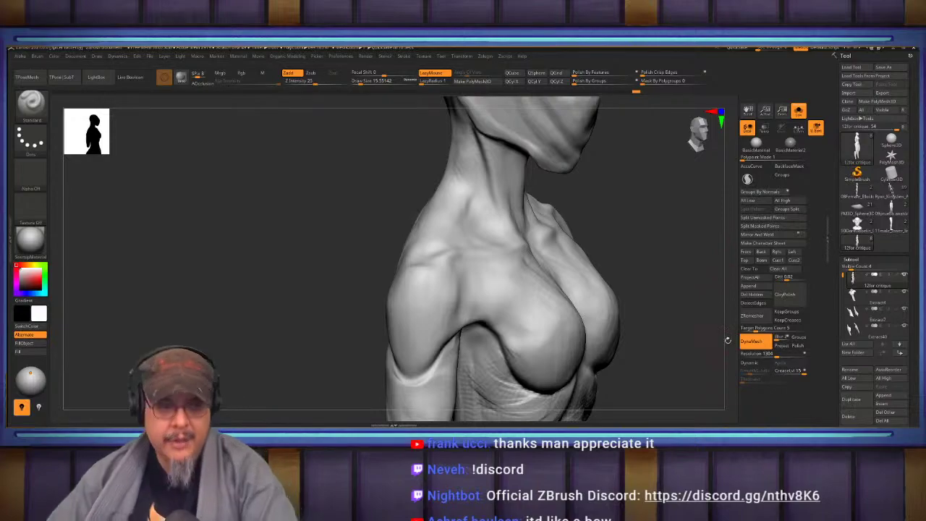
drag(629, 283, 321, 272)
alt+drag(298, 348, 364, 297)
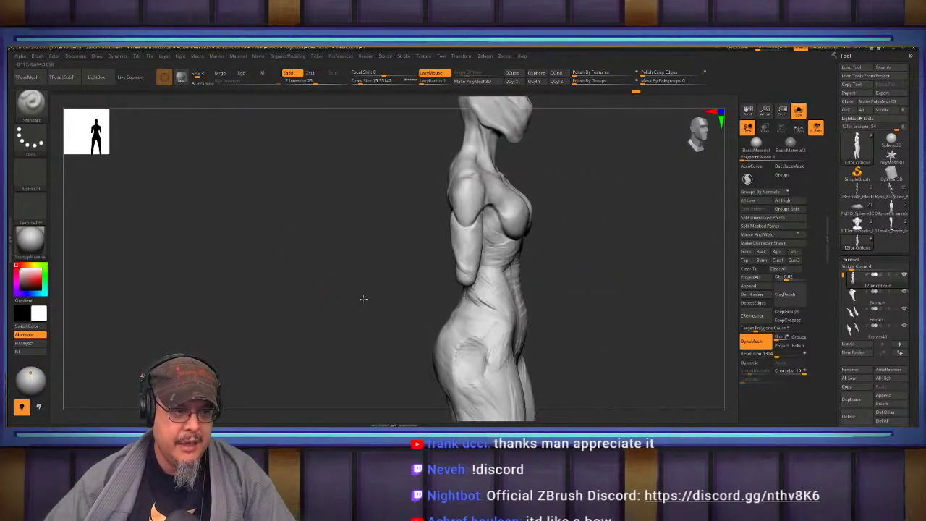
mouse_move(652, 294)
alt+mouse_down()
mouse_move(653, 350)
mouse_move(650, 334)
mouse_move(624, 325)
mouse_move(650, 318)
mouse_move(623, 303)
mouse_move(647, 302)
mouse_move(635, 300)
mouse_move(667, 322)
alt+mouse_up()
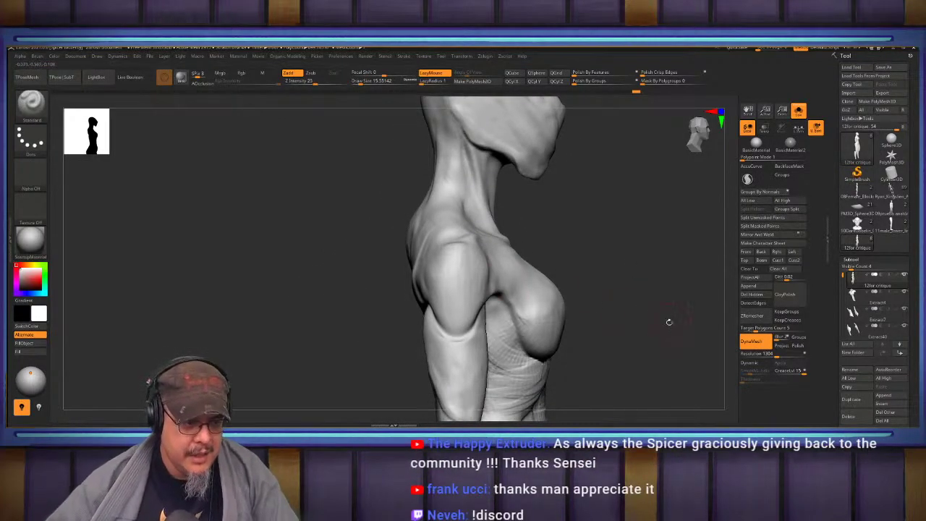
key(b)
key(m)
key(v)
mouse_move(631, 287)
mouse_down()
mouse_move(595, 290)
mouse_move(617, 293)
mouse_up()
key(s)
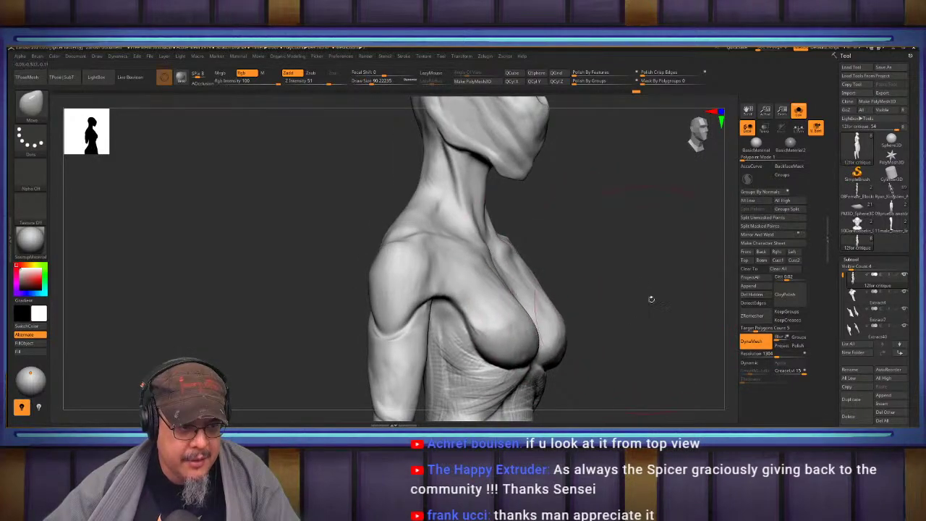
drag(652, 299, 596, 277)
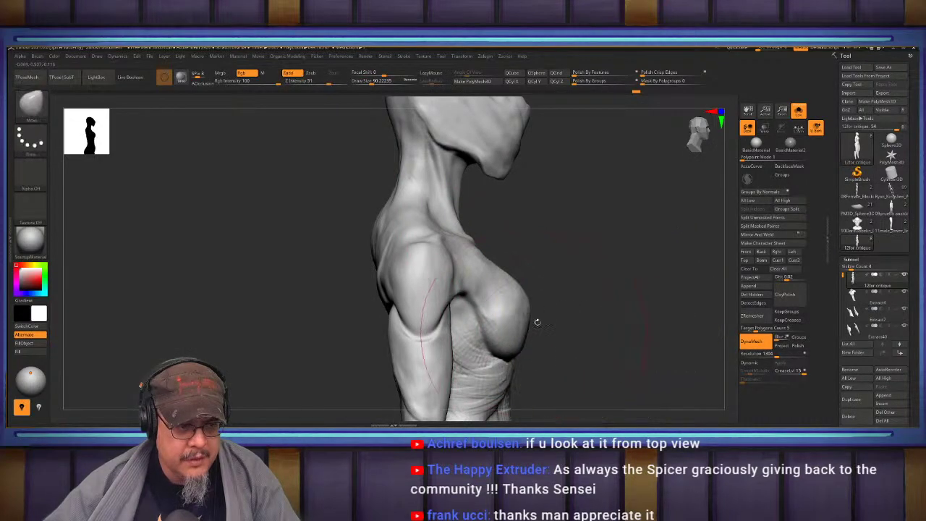
Refine the outline of the breasts with the Move brush, adjusting the draw size to about 49 and about 65.
drag(624, 311, 522, 299)
key(s)
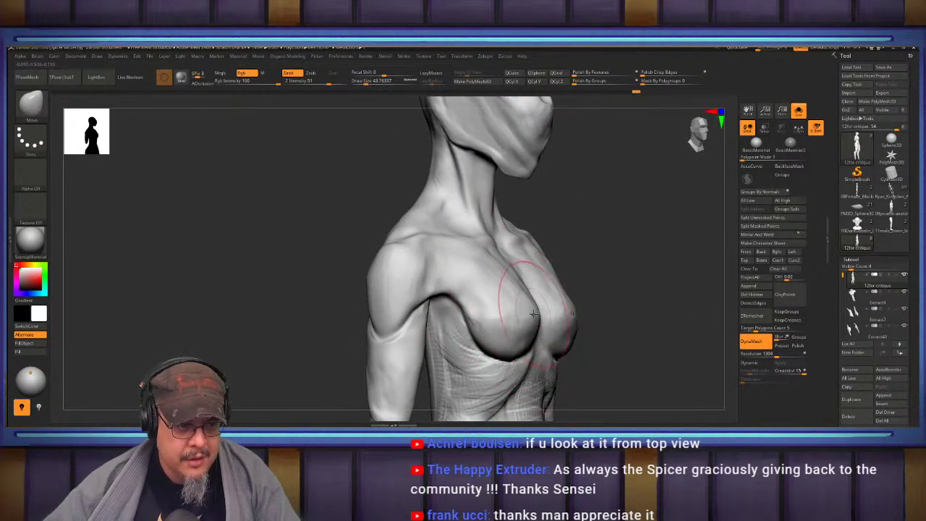
key(])
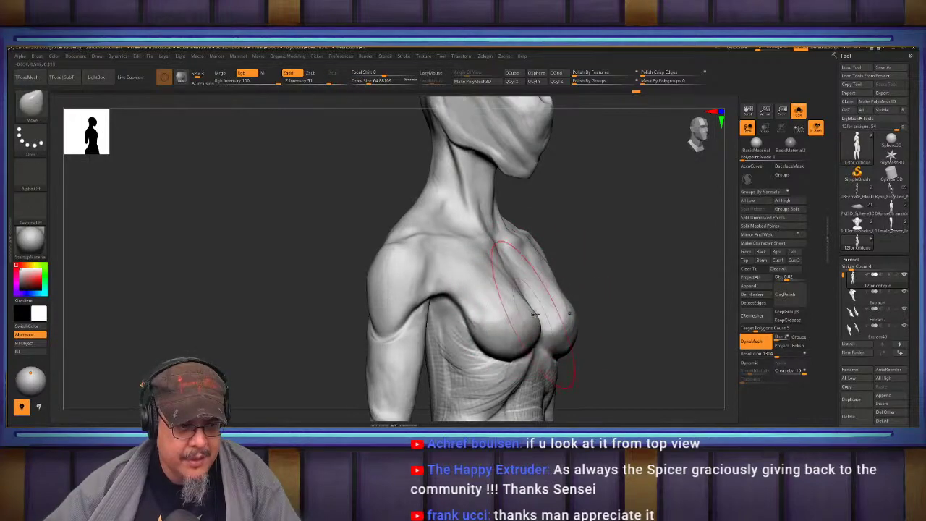
shift+drag(637, 300, 598, 292)
mouse_move(372, 344)
mouse_down()
mouse_move(506, 281)
mouse_move(497, 286)
mouse_move(508, 260)
mouse_up()
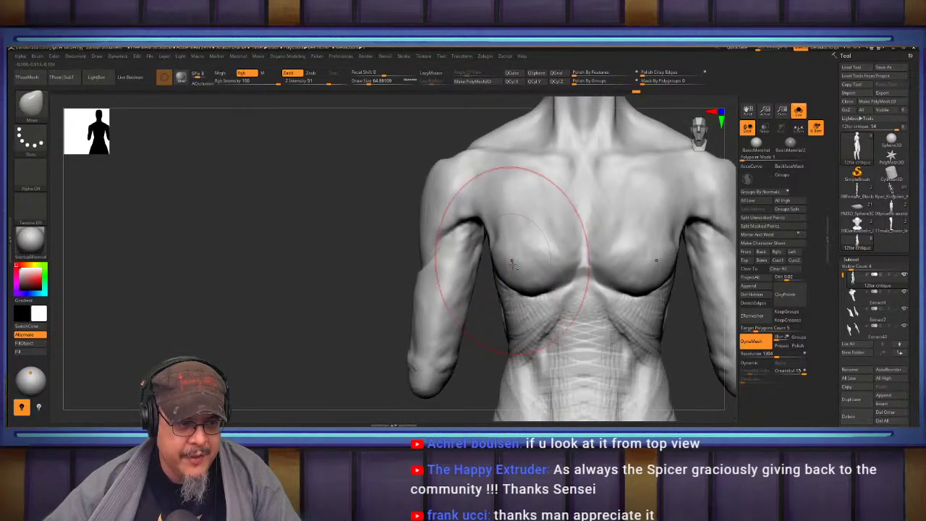
ctrl+right_drag(509, 260, 502, 286)
Adjust the outer breast and ribcage contour below the armpit with the Move brush at draw size about 23.
mouse_move(340, 322)
mouse_down()
mouse_move(434, 312)
mouse_move(428, 300)
mouse_up()
key(s)
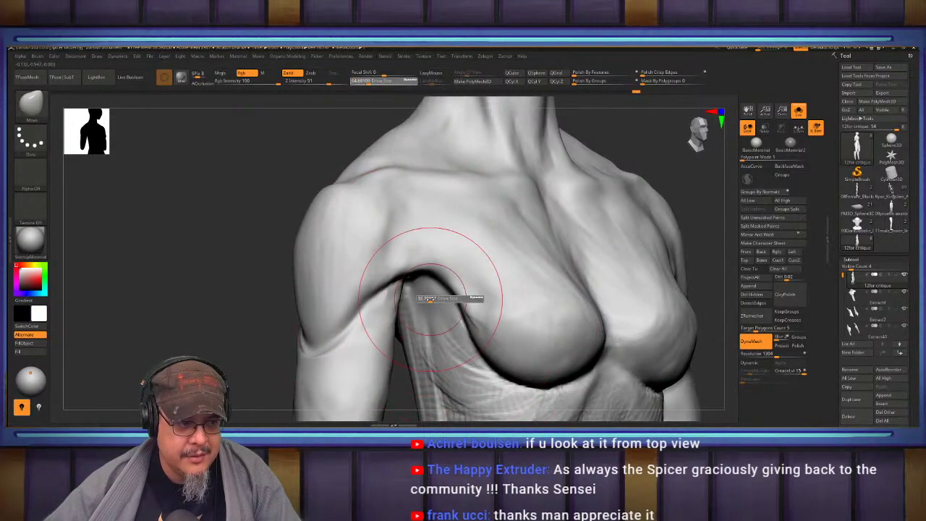
mouse_move(469, 298)
right_down()
mouse_move(434, 290)
mouse_move(441, 331)
right_up()
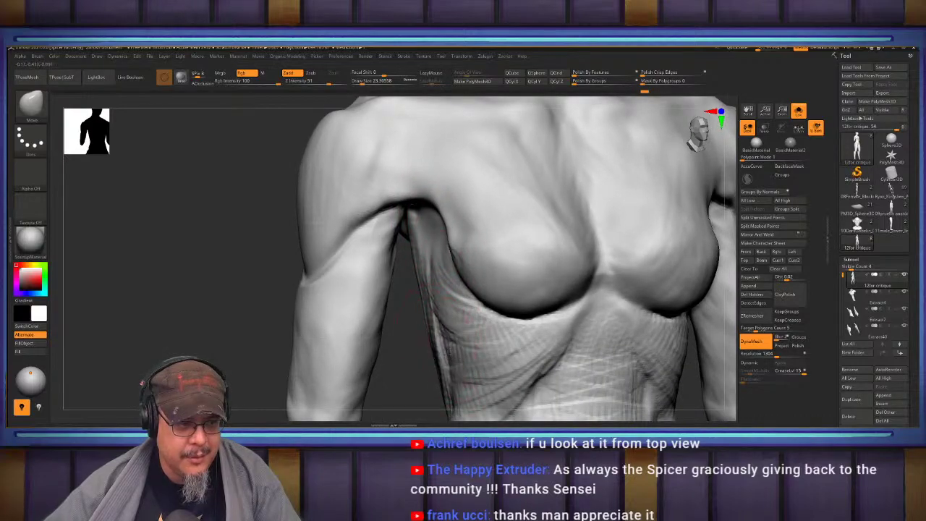
mouse_move(467, 368)
right_down()
mouse_move(445, 239)
mouse_move(513, 418)
right_up()
key(f)
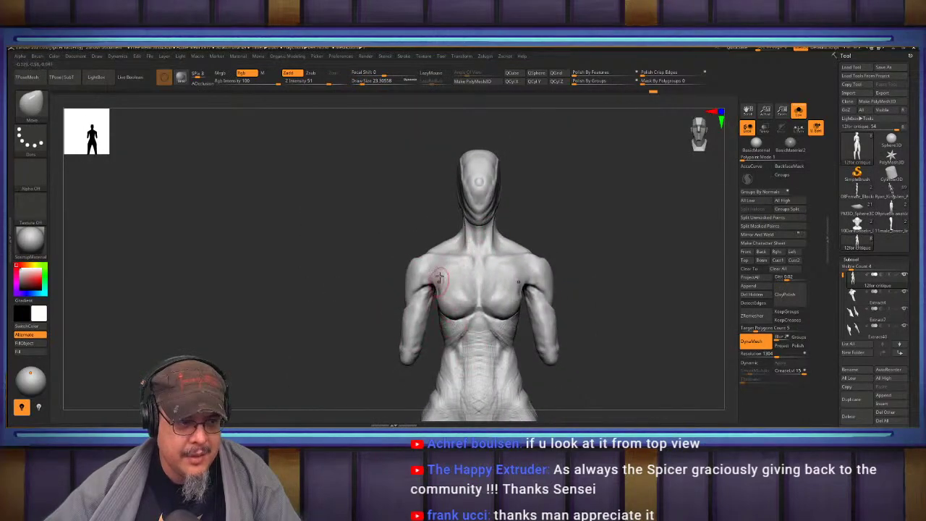
ctrl+right_drag(439, 278, 463, 329)
Switch to the anatomy reference tool and frame the skeleton's skull, collarbones and ribcage from the front.
click(892, 190)
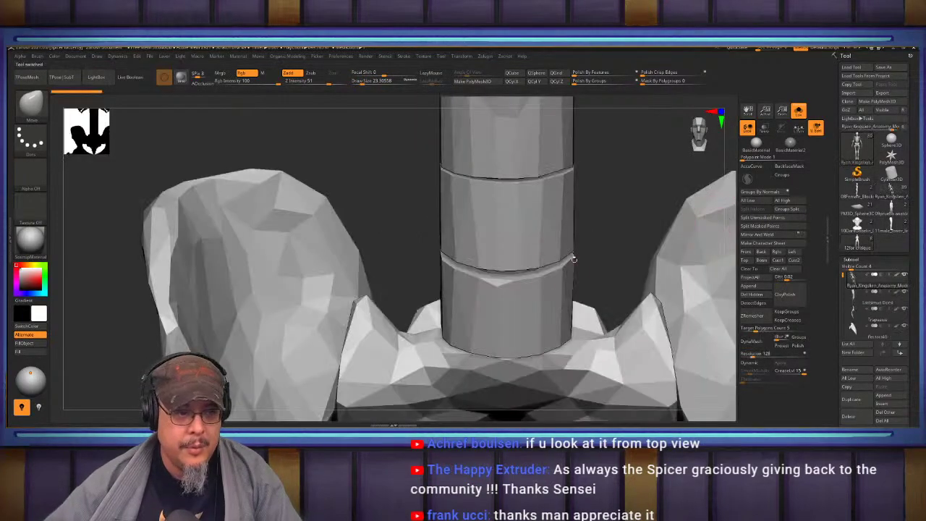
key(f)
alt+right_drag(560, 258, 654, 421)
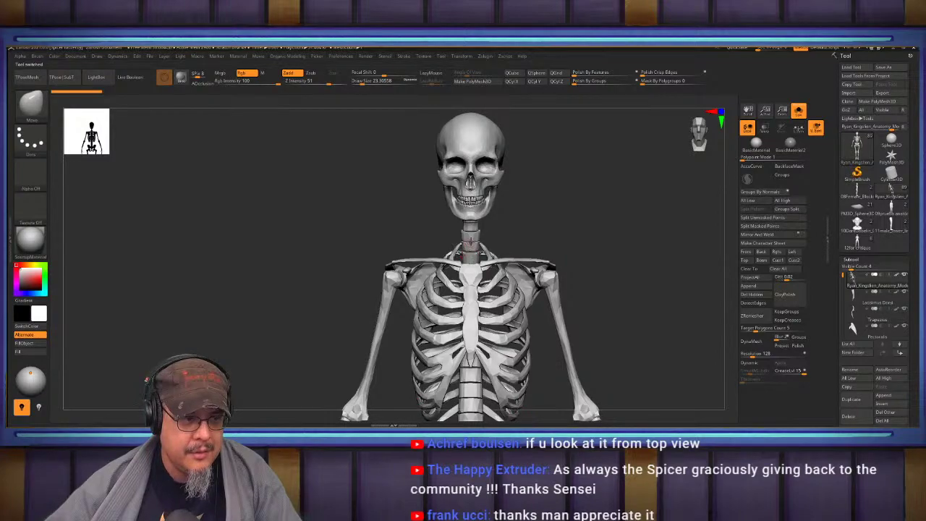
Switch back to the 12for critique figure and frame its head, shoulders and chest at an angle.
key(alt+Tab)
key(alt+Tab)
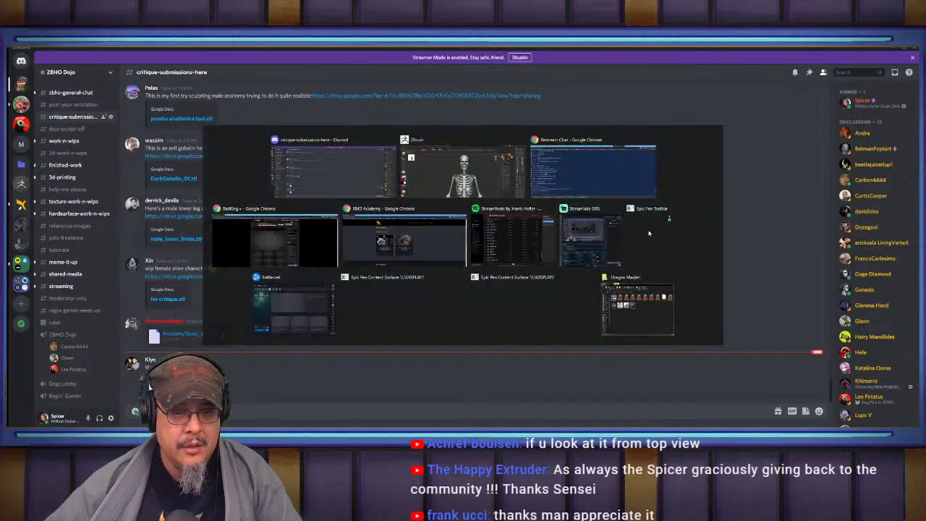
click(858, 241)
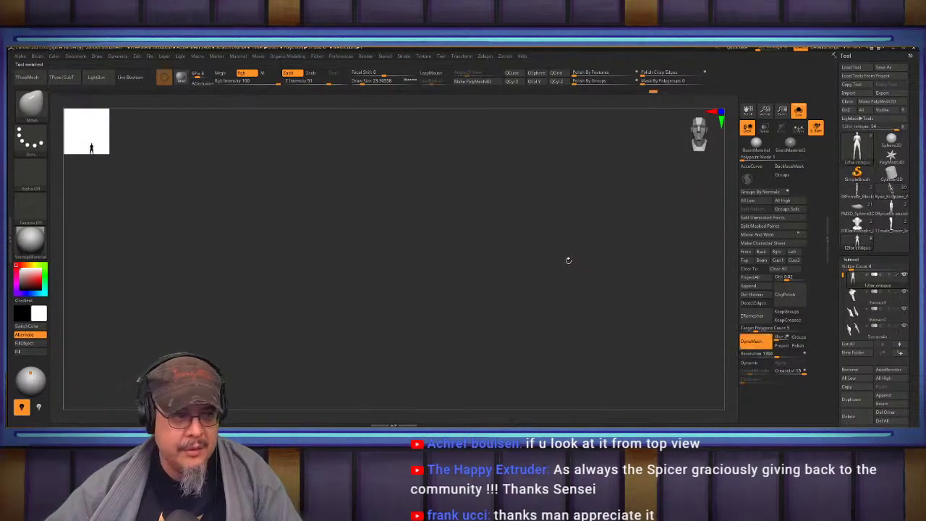
key(f)
mouse_move(534, 283)
alt+right_down()
mouse_move(596, 365)
mouse_move(647, 271)
mouse_move(664, 294)
mouse_move(681, 291)
mouse_move(644, 299)
mouse_move(658, 252)
mouse_move(639, 248)
mouse_move(655, 293)
mouse_move(690, 310)
mouse_move(676, 307)
alt+right_up()
Build up the upper chest between the collarbones and breasts with the ClayBuildup brush and smooth it.
key(b)
key(c)
key(b)
mouse_move(569, 296)
mouse_down()
mouse_move(608, 314)
mouse_move(582, 331)
mouse_up()
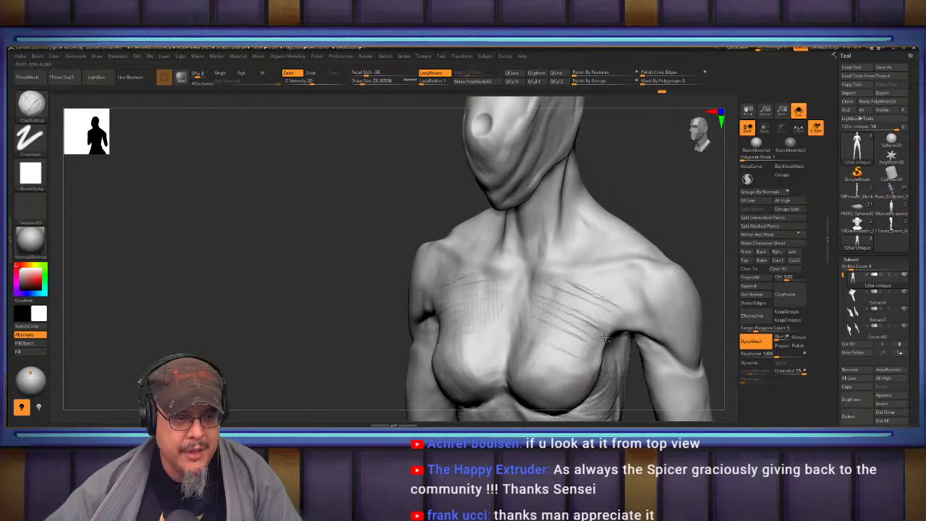
drag(563, 287, 617, 332)
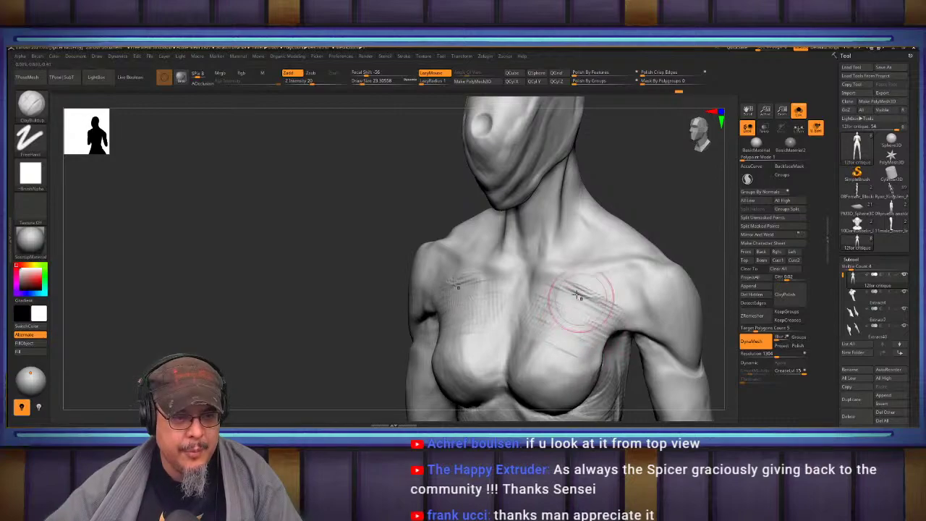
key(shift)
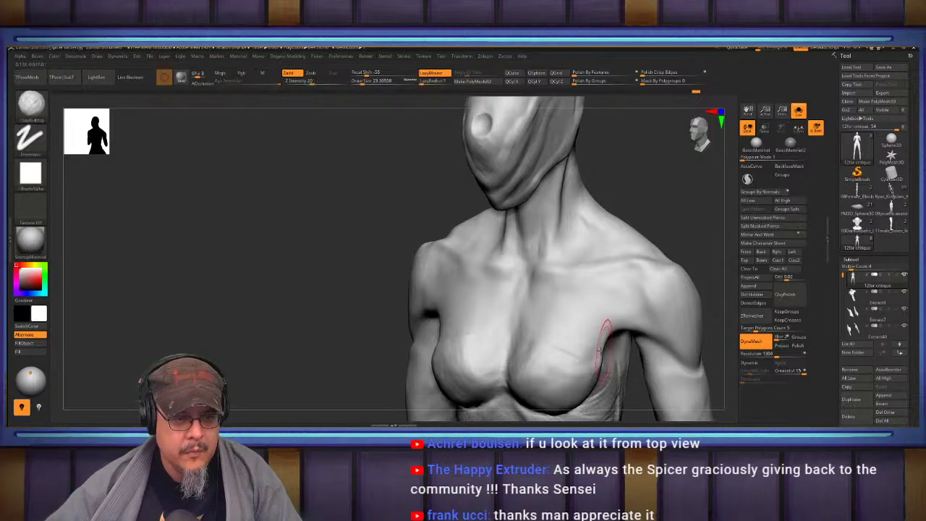
Build up the side of the ribcage below the armpit with ClayBuildup and smooth it from the back.
alt+right_drag(606, 351, 581, 279)
mouse_move(573, 283)
mouse_down()
mouse_move(558, 259)
mouse_move(567, 276)
mouse_up()
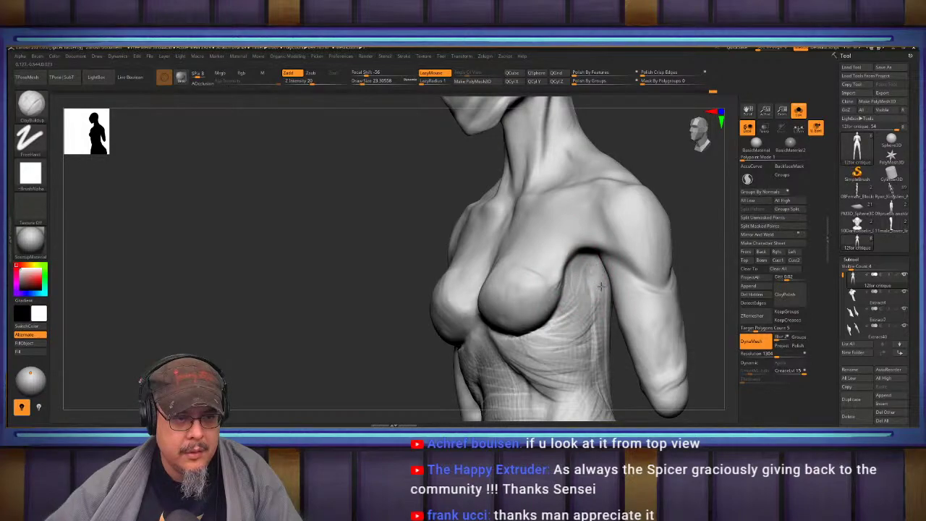
right_drag(702, 266, 595, 297)
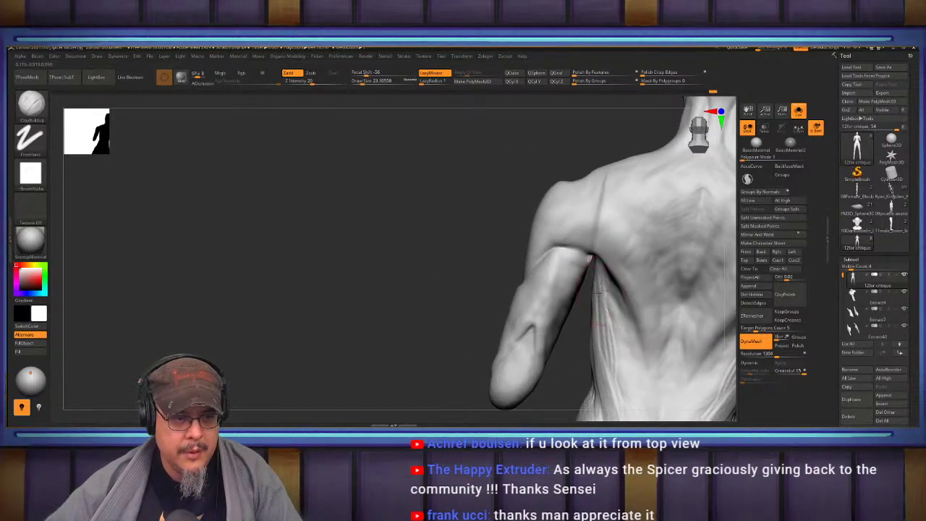
key(shift)
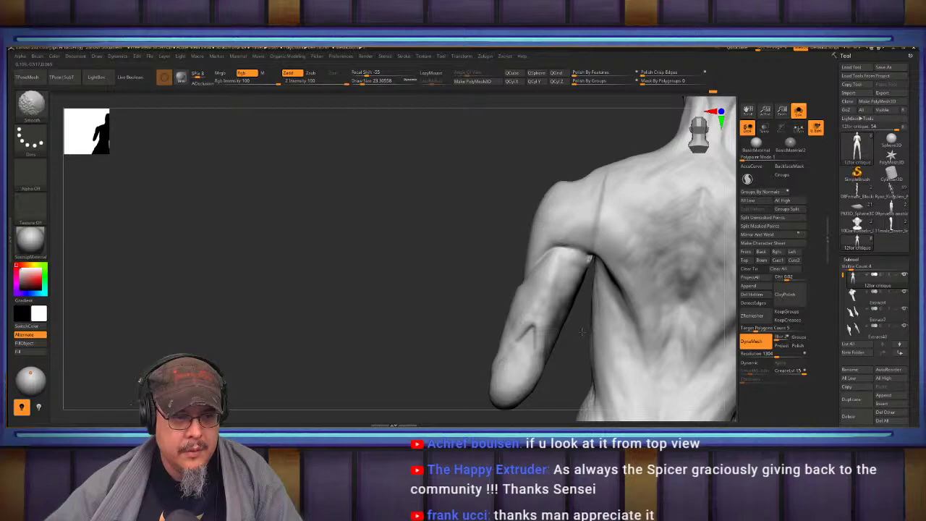
Soften the top of the rear shoulder and carve the shoulder blade's upper and inner edges with the DamStandard brush.
mouse_move(582, 333)
right_down()
mouse_move(583, 265)
mouse_move(543, 313)
right_up()
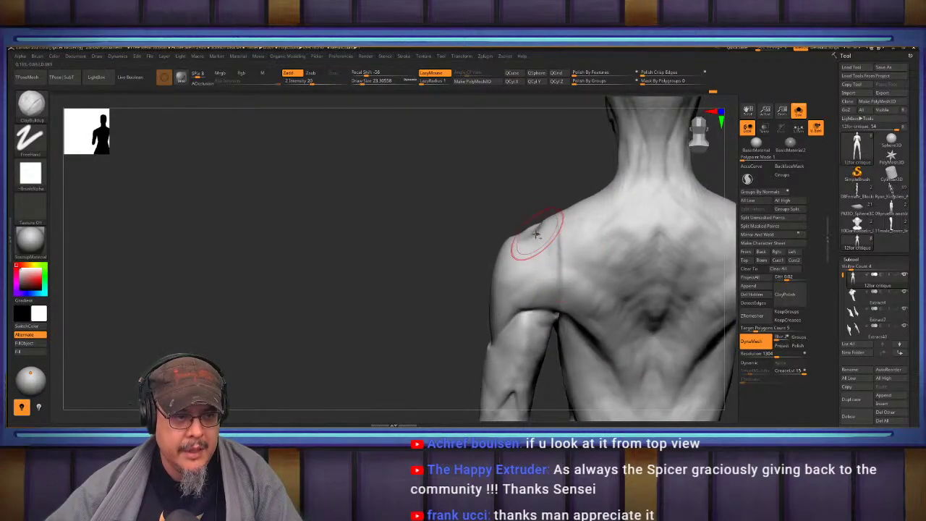
key(shift)
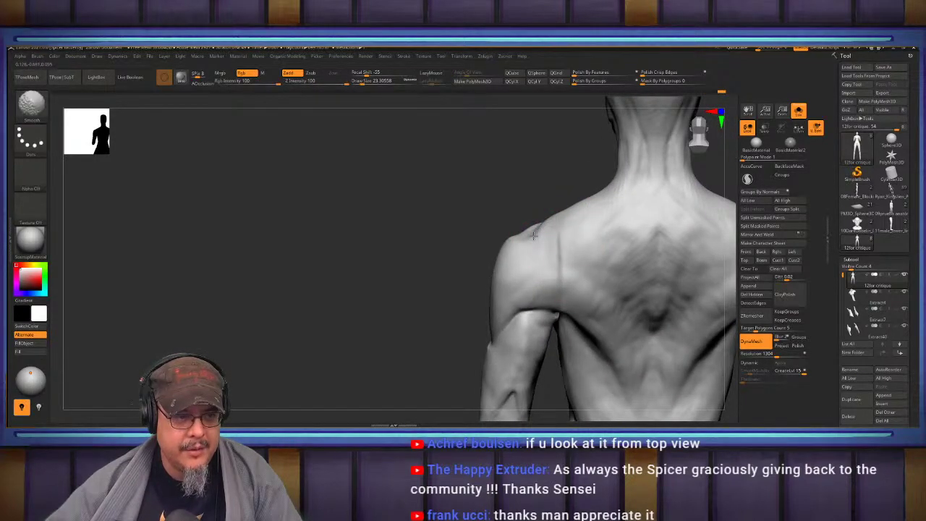
key(b)
key(d)
key(s)
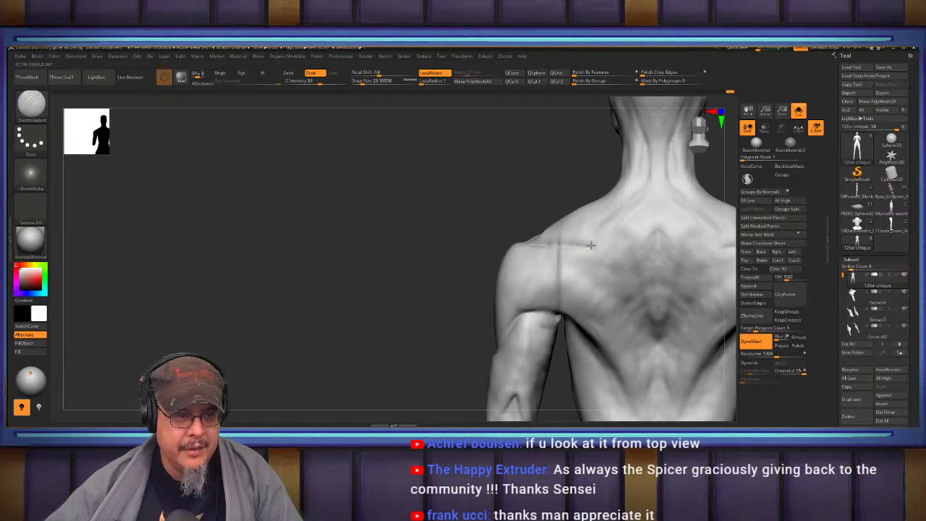
drag(591, 246, 613, 252)
key(ctrl)
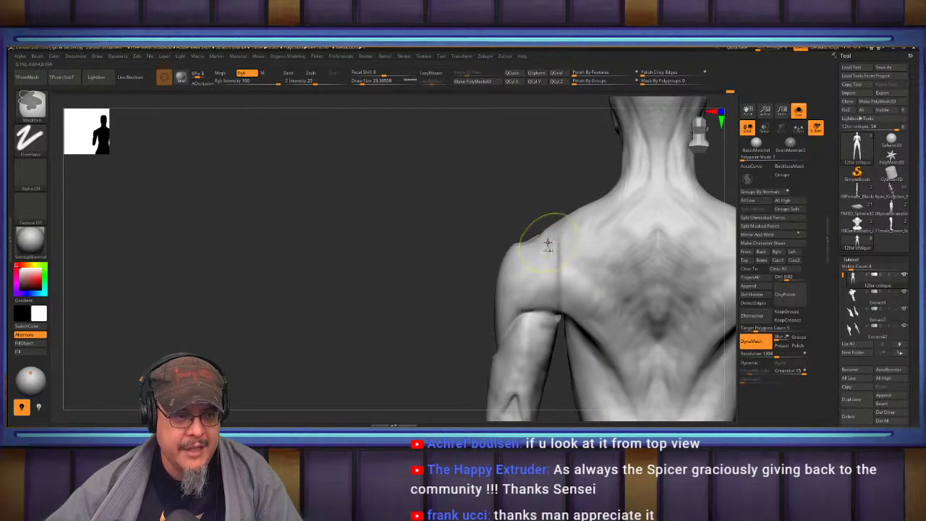
mouse_move(587, 250)
mouse_down()
mouse_move(608, 266)
mouse_move(608, 334)
mouse_up()
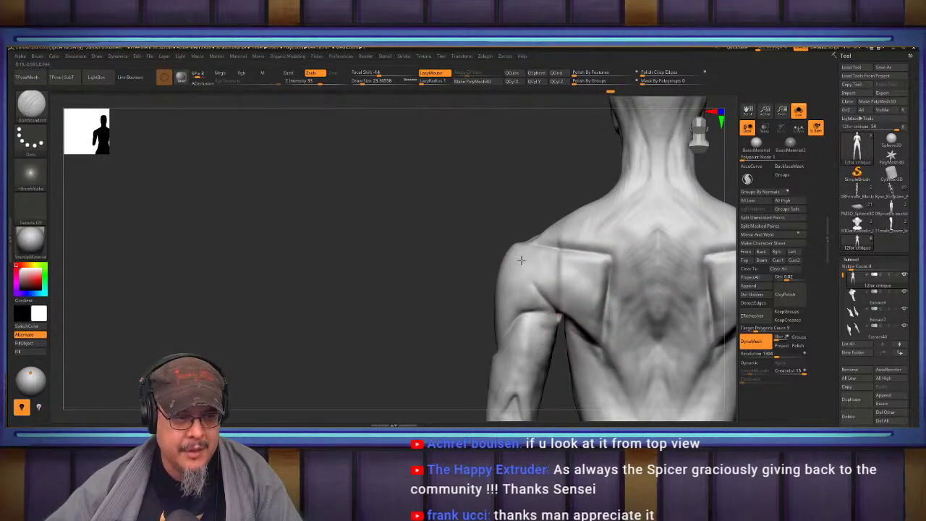
Define the rear deltoid and shoulder blade with ClayBuildup and adjust the blade's shape with the Move brush.
key(b)
key(c)
key(b)
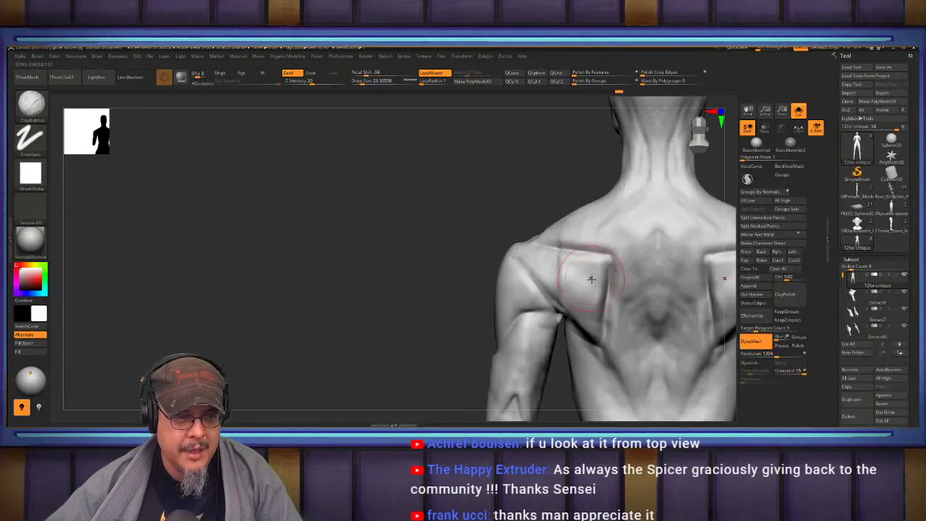
mouse_move(591, 277)
right_down()
mouse_move(609, 284)
mouse_move(624, 273)
right_up()
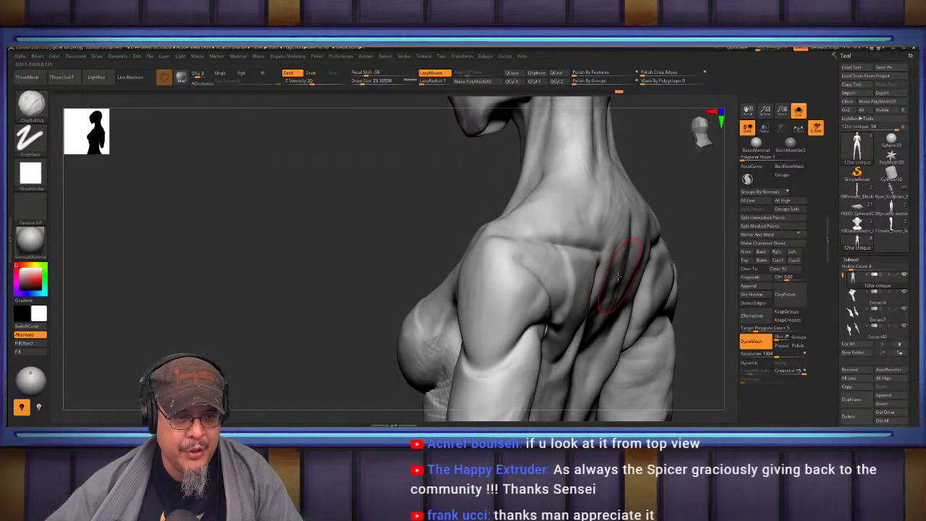
key(v)
key(n)
key(v)
key(v)
key(v)
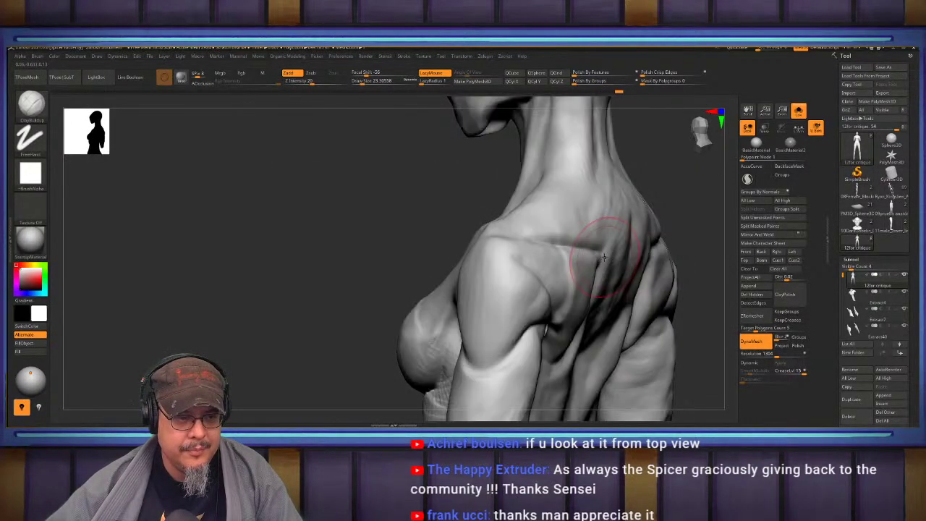
key(b)
key(m)
key(v)
mouse_move(603, 258)
right_down()
mouse_move(548, 269)
mouse_move(612, 275)
right_up()
Flatten the shoulder blade surface and rear shoulder with the TrimDynamic brush at draw size about 49.
key(b)
key(t)
key(d)
key(s)
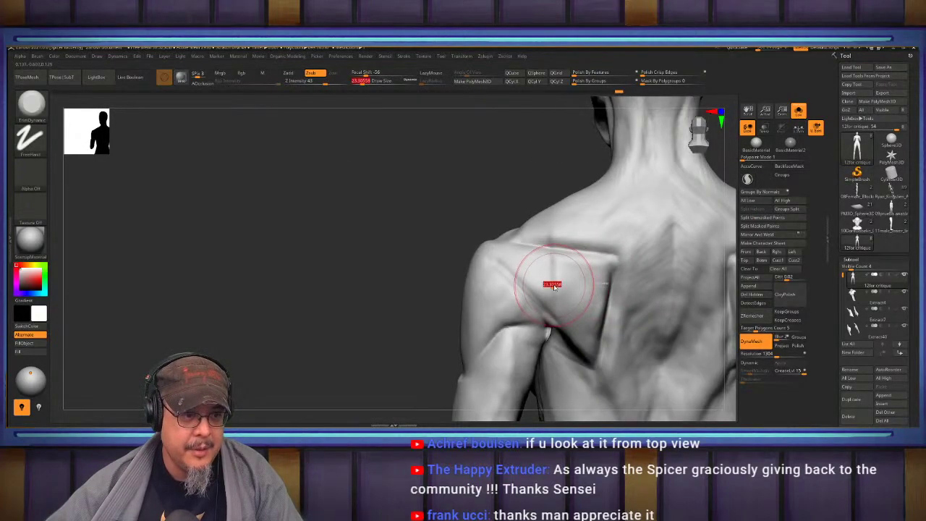
drag(552, 283, 557, 285)
mouse_move(558, 284)
right_down()
mouse_move(576, 285)
mouse_move(554, 279)
right_up()
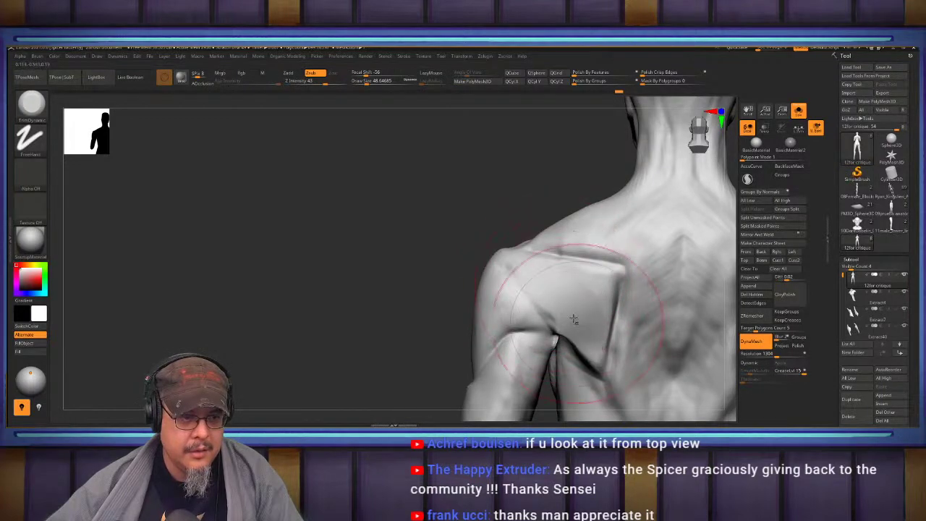
mouse_move(600, 280)
mouse_down()
mouse_move(580, 308)
mouse_move(524, 271)
mouse_up()
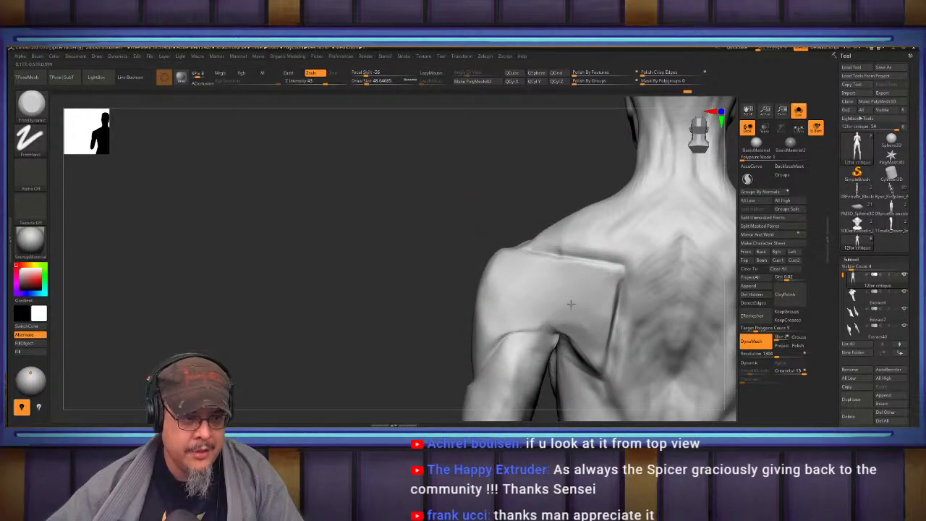
drag(571, 304, 592, 331)
Build up the rear deltoid with ClayBuildup at draw size about 29 and smooth it into the shoulder.
mouse_move(592, 331)
right_down()
mouse_move(616, 285)
mouse_move(551, 295)
mouse_move(555, 284)
mouse_move(512, 325)
right_up()
key(b)
key(c)
key(b)
key(s)
drag(510, 329, 508, 329)
mouse_move(541, 246)
mouse_down()
mouse_move(527, 287)
mouse_move(519, 256)
mouse_move(503, 243)
mouse_move(532, 257)
mouse_move(509, 291)
mouse_up()
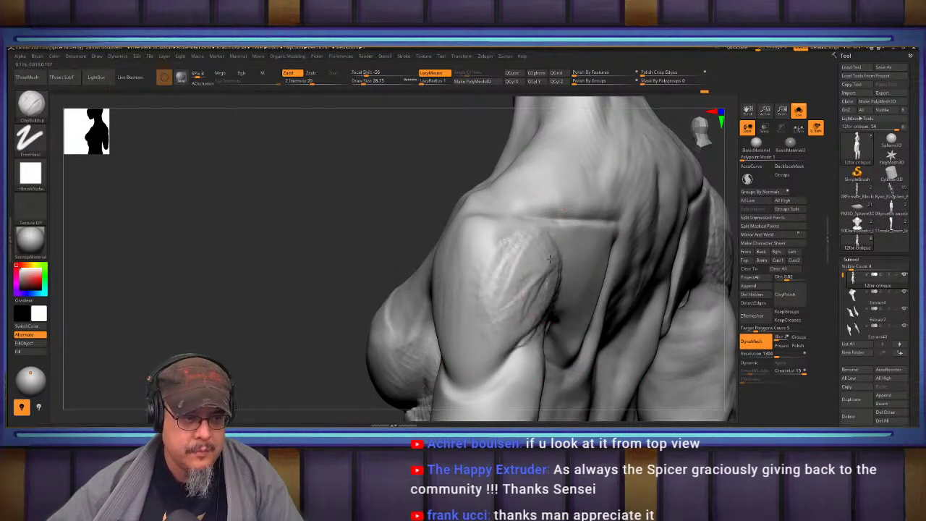
drag(550, 259, 519, 293)
shift+right_drag(568, 296, 540, 285)
shift+drag(540, 285, 558, 259)
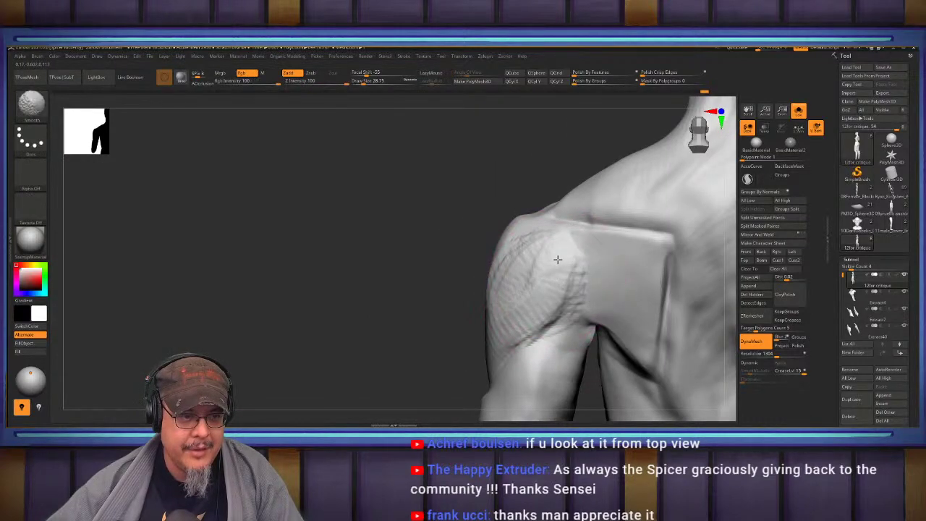
shift+drag(490, 314, 539, 274)
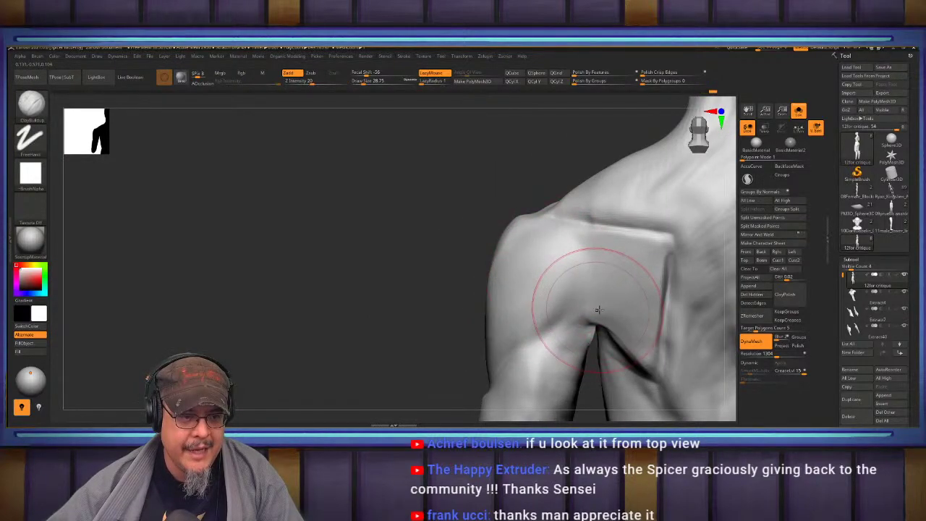
Build up the trapezius around the shoulder blade's upper inner corner with ClayBuildup and smooth it.
mouse_move(599, 310)
right_down()
mouse_move(577, 277)
mouse_move(492, 272)
right_up()
shift+drag(568, 259, 570, 228)
mouse_move(562, 193)
alt+right_down()
mouse_move(548, 268)
mouse_move(558, 282)
mouse_move(496, 263)
mouse_move(462, 231)
alt+right_up()
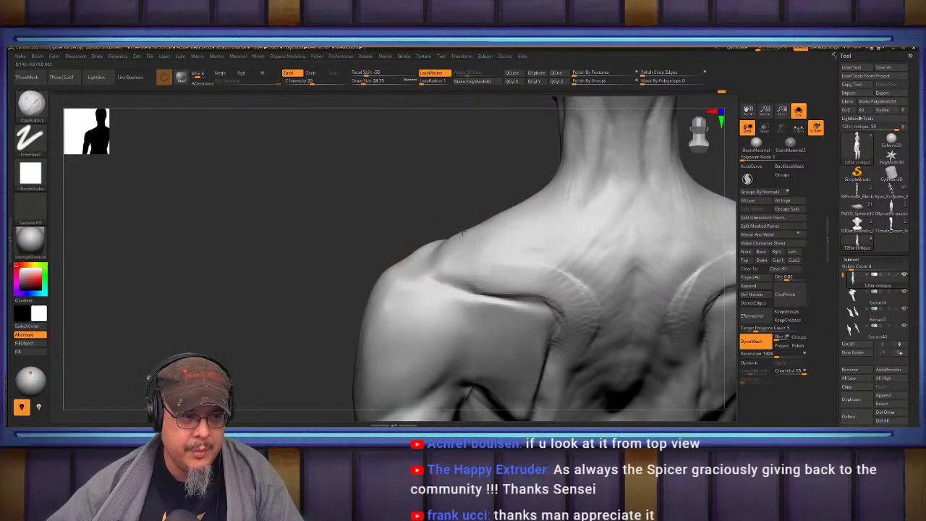
key(shift)
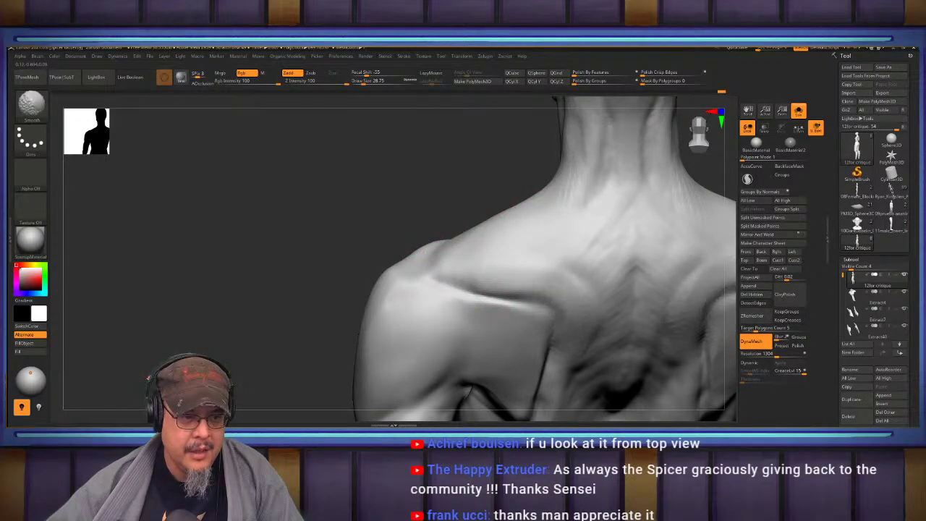
Build up the back muscle beside the shoulder blade's inner edge and down toward the lower back with ClayBuildup.
mouse_move(575, 376)
alt+right_down()
mouse_move(557, 267)
mouse_move(527, 245)
alt+right_up()
mouse_move(527, 250)
mouse_down()
mouse_move(528, 275)
mouse_move(527, 257)
mouse_up()
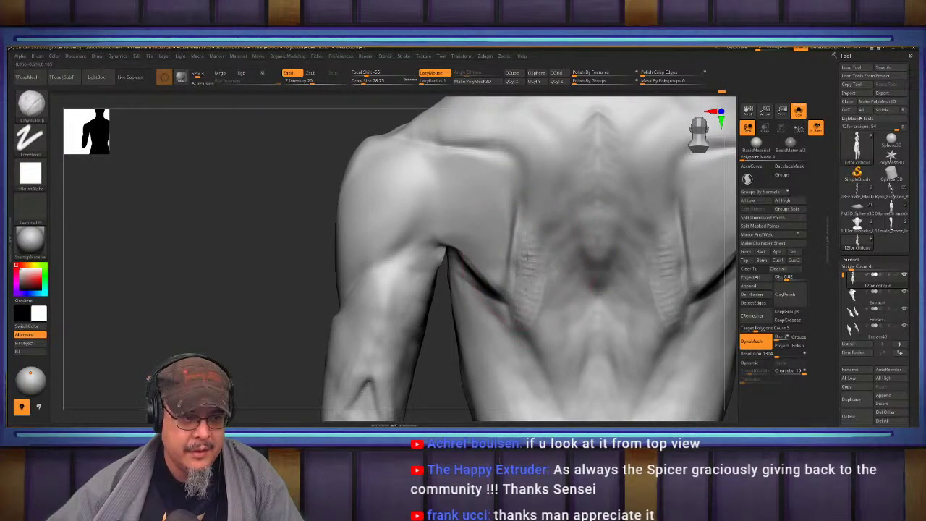
right_drag(528, 257, 503, 331)
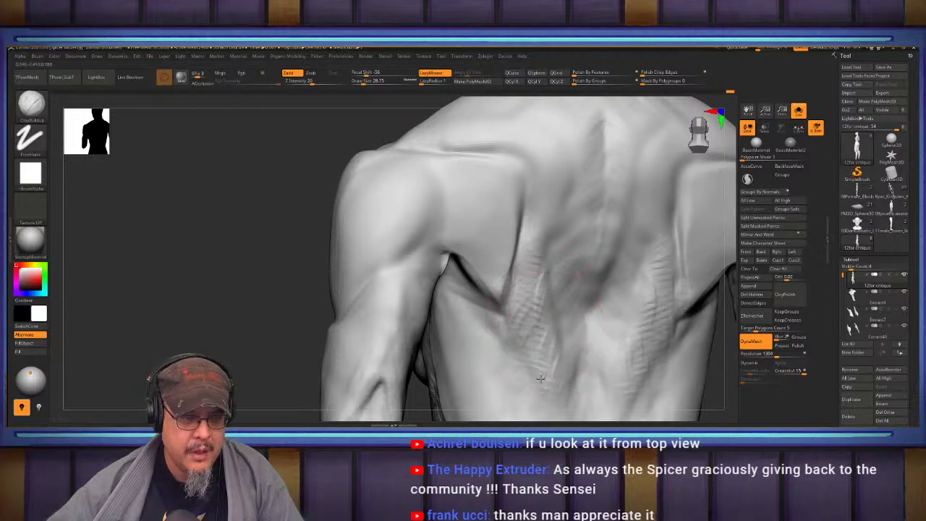
mouse_move(540, 378)
right_down()
mouse_move(554, 299)
mouse_move(548, 272)
mouse_move(539, 289)
mouse_move(479, 307)
right_up()
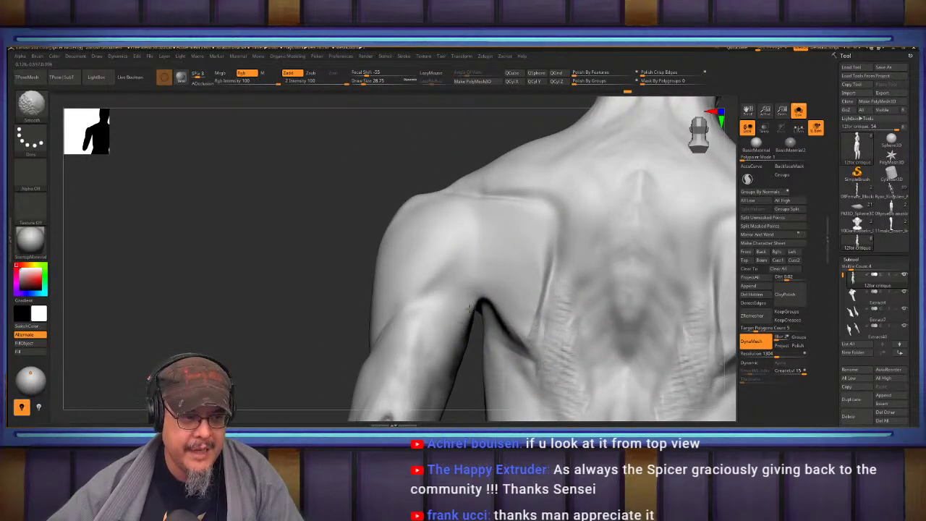
Build up the triceps and the outer side of the arm down toward the elbow with ClayBuildup.
mouse_move(444, 281)
mouse_down()
mouse_move(476, 270)
mouse_move(468, 222)
mouse_move(368, 312)
mouse_move(428, 281)
mouse_up()
mouse_move(428, 361)
alt+right_down()
mouse_move(467, 288)
mouse_move(424, 280)
mouse_move(380, 295)
mouse_move(389, 286)
alt+right_up()
mouse_move(385, 391)
alt+right_down()
mouse_move(400, 297)
mouse_move(424, 249)
mouse_move(428, 190)
mouse_move(377, 221)
mouse_move(406, 181)
mouse_move(458, 176)
alt+right_up()
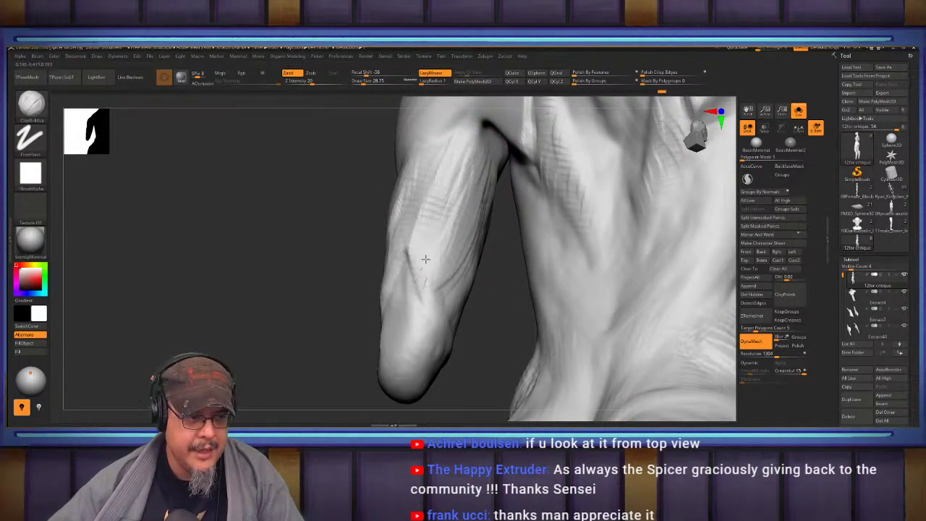
mouse_move(434, 290)
right_down()
mouse_move(476, 275)
mouse_move(463, 246)
mouse_move(449, 260)
mouse_move(498, 288)
mouse_move(503, 357)
right_up()
mouse_move(510, 311)
mouse_down()
mouse_move(505, 405)
mouse_move(509, 338)
mouse_move(486, 352)
mouse_up()
right_drag(490, 305, 515, 295)
drag(512, 287, 521, 395)
right_drag(464, 304, 475, 272)
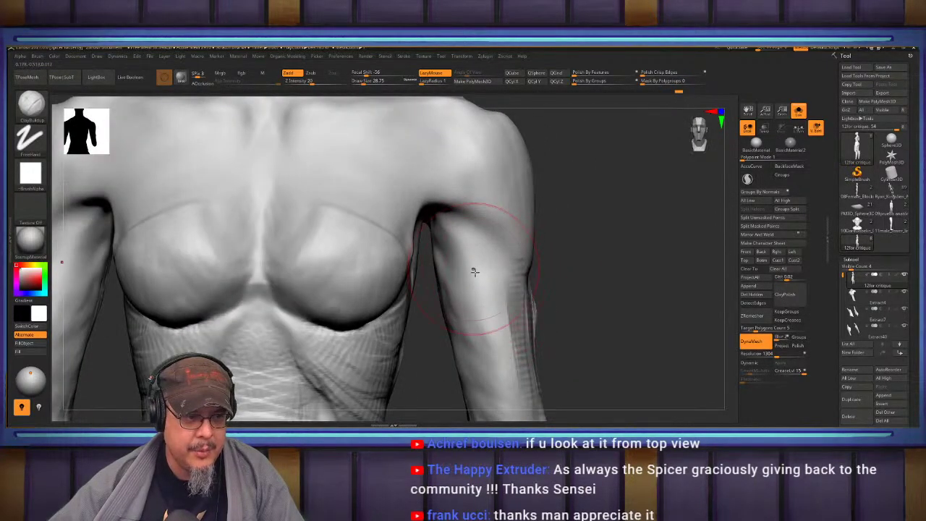
Fill out the front of the upper arm down to the elbow with ClayBuildup strokes.
mouse_move(474, 271)
mouse_down()
mouse_move(470, 277)
mouse_move(464, 248)
mouse_up()
right_drag(463, 247, 511, 346)
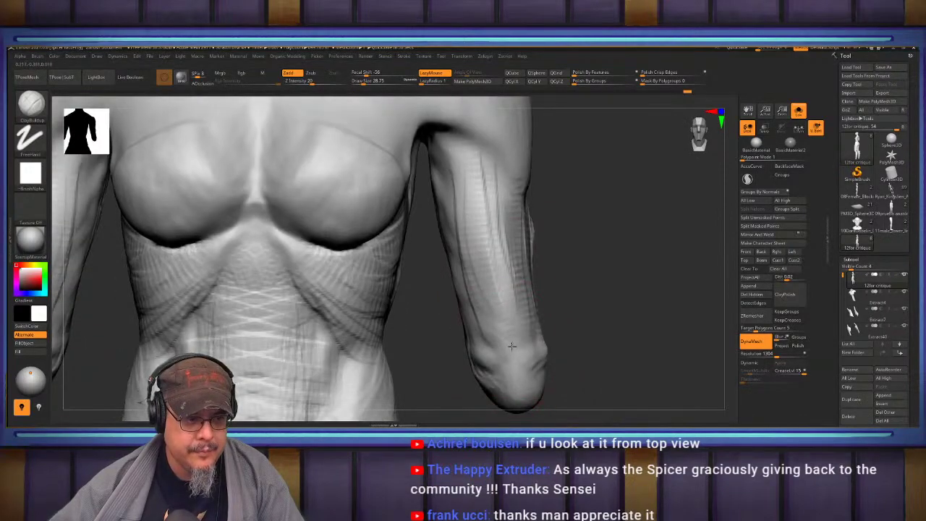
mouse_move(484, 248)
mouse_down()
mouse_move(499, 199)
mouse_move(477, 163)
mouse_move(499, 283)
mouse_up()
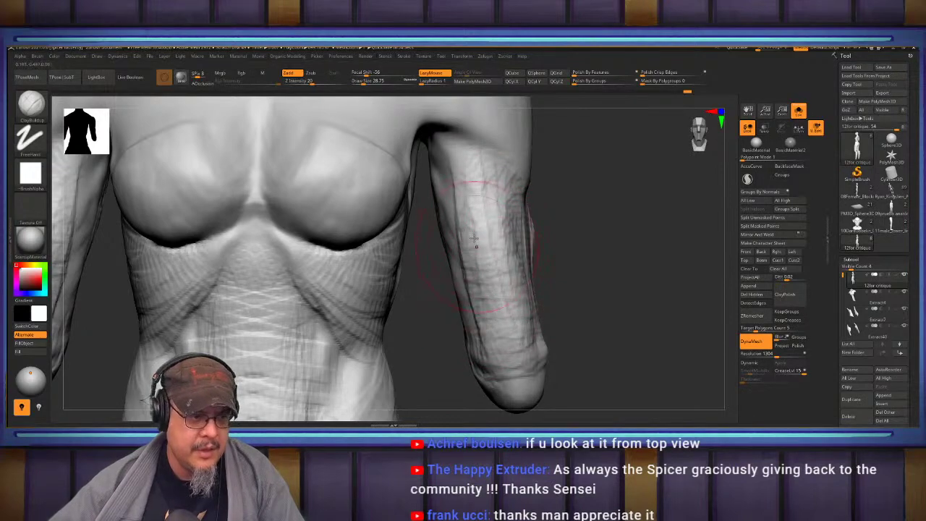
right_drag(463, 268, 406, 250)
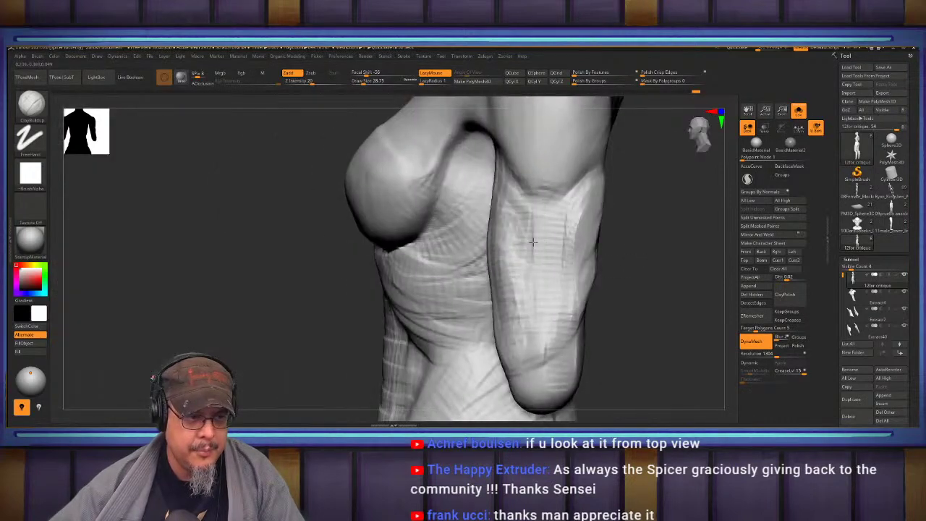
Reshape the lower arm near the elbow with the Move brush at draw size about 33 and smooth the arm.
ctrl+right_drag(500, 290, 497, 269)
mouse_move(600, 242)
right_down()
mouse_move(583, 246)
mouse_move(595, 257)
mouse_move(579, 254)
mouse_move(608, 306)
mouse_move(608, 222)
right_up()
key(b)
key(m)
key(v)
key(s)
drag(474, 324, 476, 324)
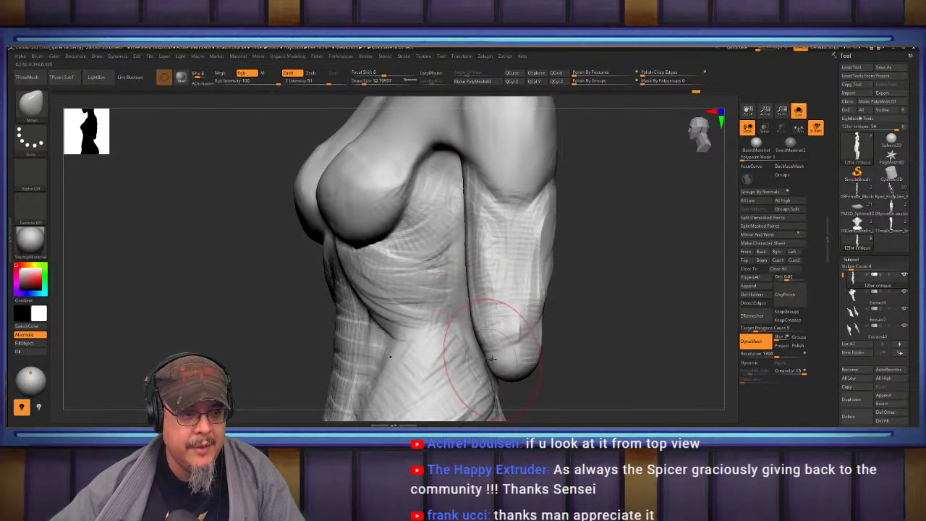
right_drag(506, 306, 483, 314)
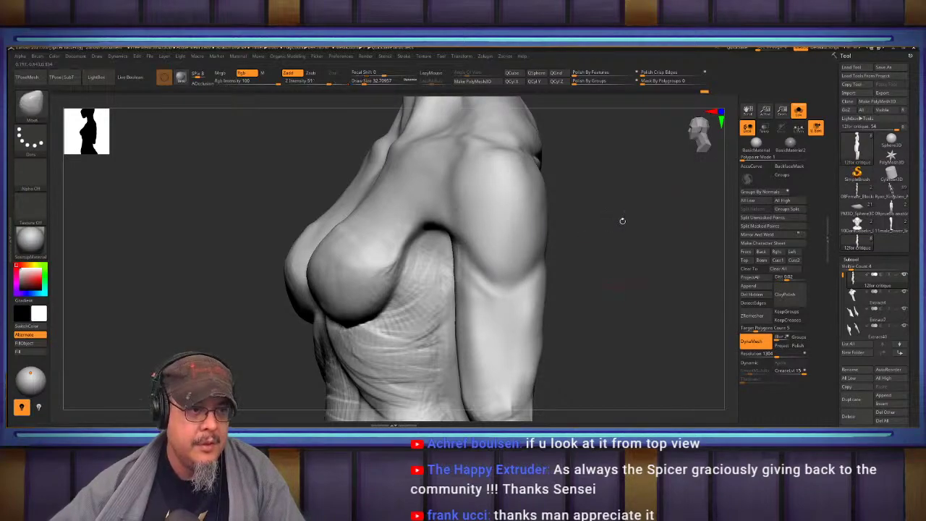
Set the Move brush's draw size to about 51 and smooth the back of the arm beside the shoulder blade.
mouse_move(623, 221)
alt+mouse_down()
mouse_move(596, 285)
mouse_move(564, 279)
mouse_move(553, 263)
mouse_move(514, 259)
alt+mouse_up()
key(s)
mouse_move(588, 267)
mouse_down()
mouse_move(622, 254)
mouse_move(556, 268)
mouse_move(579, 249)
mouse_move(587, 275)
mouse_move(528, 267)
mouse_up()
key(s)
right_drag(558, 262, 528, 215)
key(s)
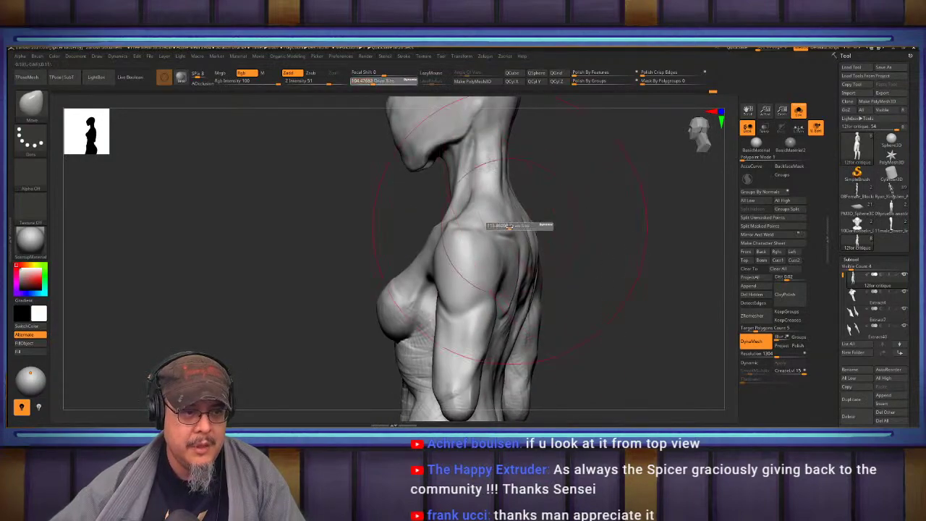
drag(528, 223, 501, 227)
right_drag(597, 279, 511, 264)
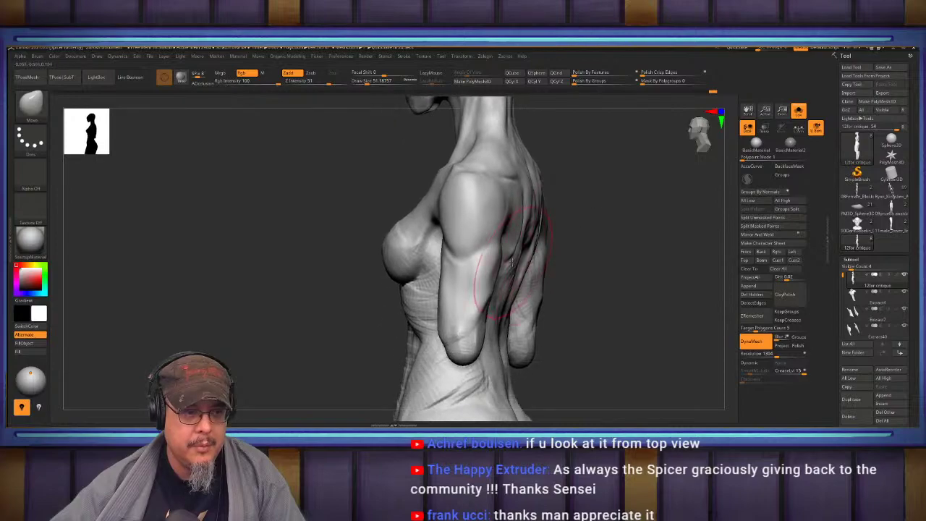
shift+drag(515, 259, 517, 286)
mouse_move(620, 288)
alt+right_down()
mouse_move(611, 244)
mouse_move(631, 241)
alt+right_up()
right_drag(534, 304, 548, 304)
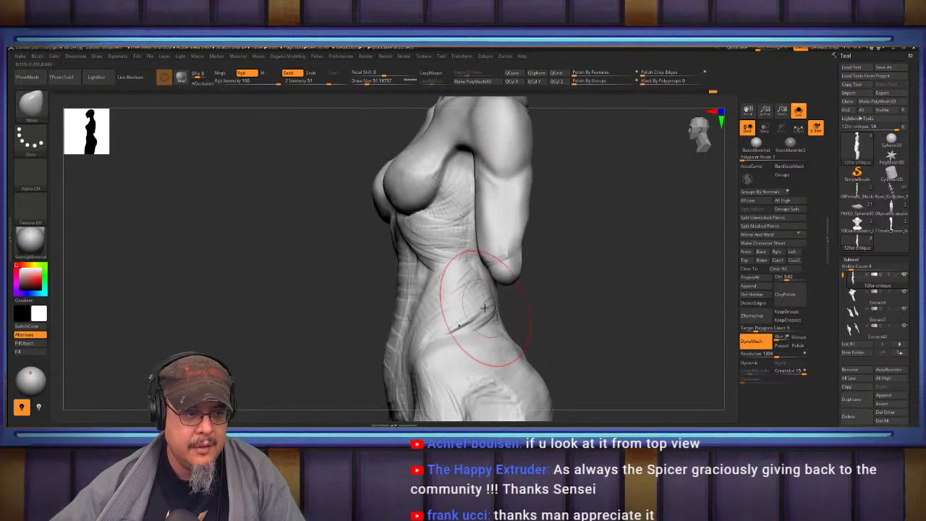
Examine the torso, shoulders and neck from the front, comparing the body alone with the full figure and all its subtools.
mouse_move(475, 305)
right_down()
mouse_move(459, 309)
mouse_move(369, 277)
mouse_move(391, 283)
right_up()
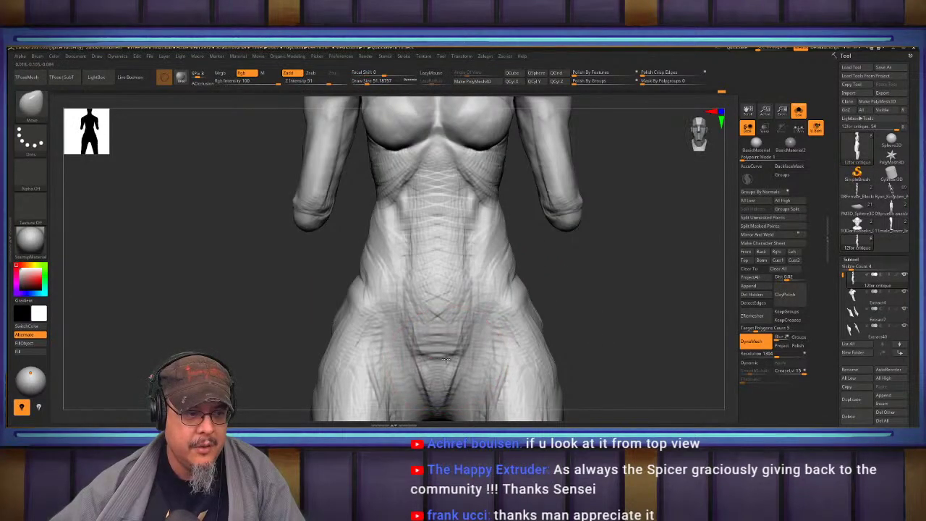
mouse_move(639, 296)
shift+right_down()
mouse_move(641, 318)
mouse_move(589, 259)
mouse_move(598, 304)
mouse_move(601, 291)
mouse_move(595, 310)
shift+right_up()
mouse_move(608, 232)
ctrl+right_down()
mouse_move(639, 271)
mouse_move(646, 362)
ctrl+right_up()
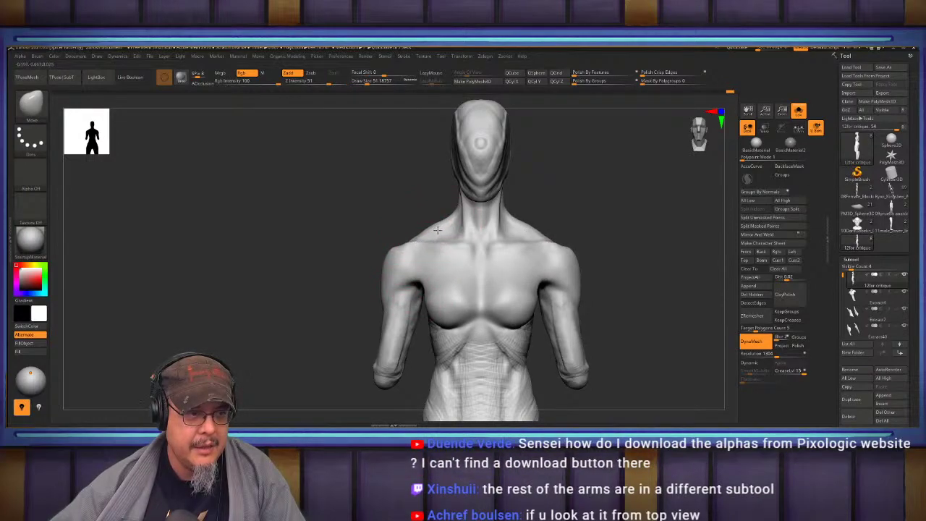
key(shift)
alt+drag(377, 321, 363, 379)
alt+drag(617, 312, 643, 226)
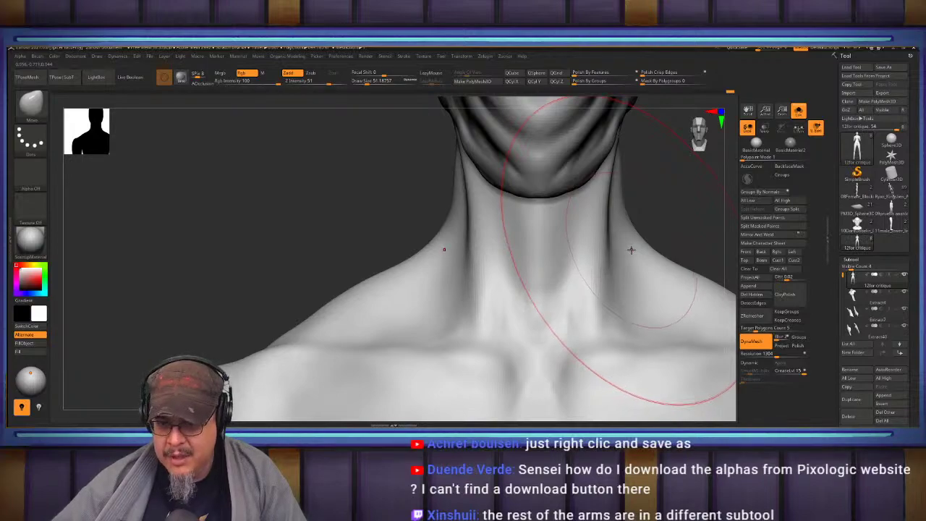
key(f)
alt+drag(439, 160, 600, 296)
alt+drag(631, 182, 622, 336)
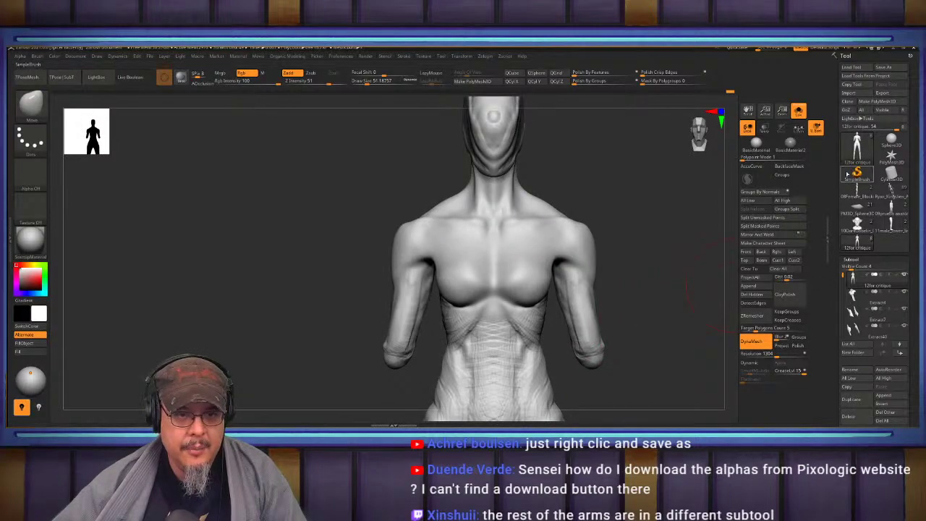
click(799, 111)
mouse_move(600, 240)
mouse_down()
mouse_move(572, 240)
mouse_move(634, 265)
mouse_move(680, 267)
mouse_move(600, 276)
mouse_move(631, 261)
mouse_move(642, 240)
mouse_move(654, 296)
mouse_up()
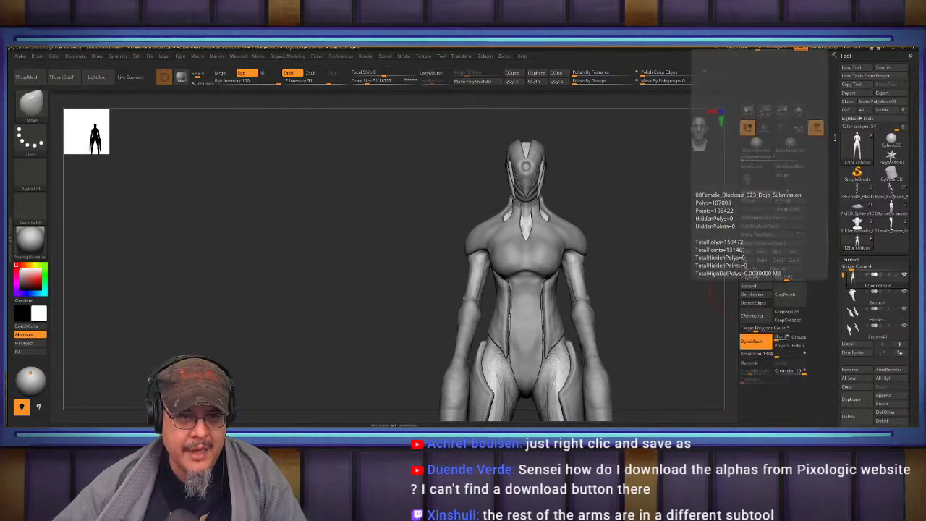
click(798, 110)
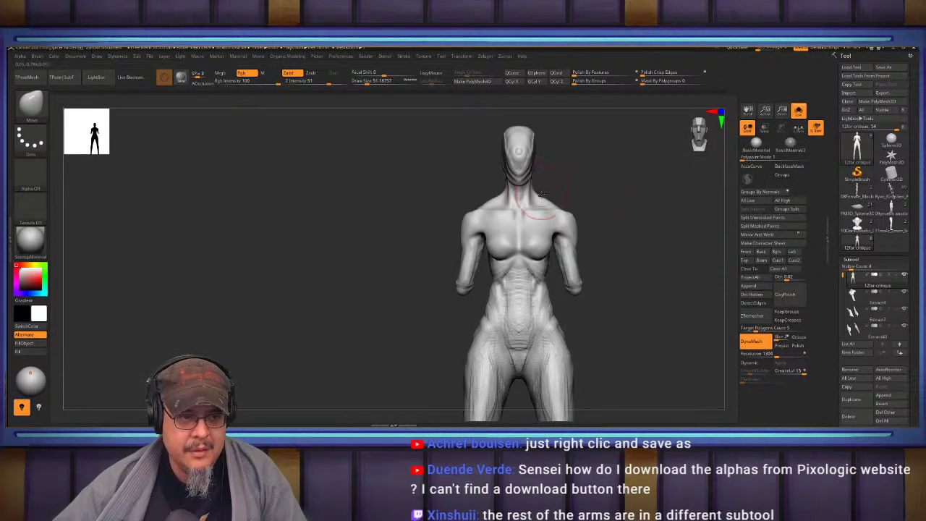
Adjust the slope of the trapezius between neck and shoulder with the Move brush at draw size about 29.
mouse_move(607, 214)
alt+mouse_down()
mouse_move(618, 211)
mouse_move(628, 178)
mouse_move(646, 274)
alt+mouse_up()
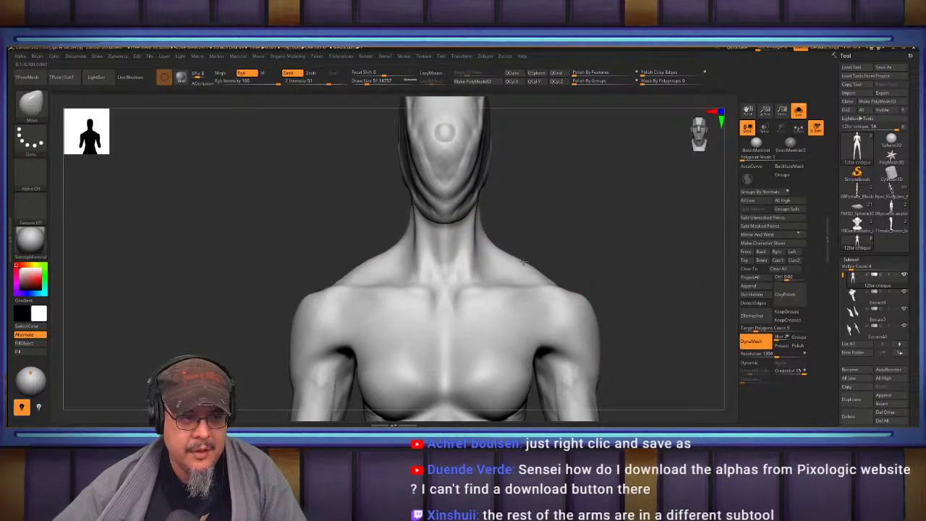
right_drag(516, 263, 537, 265)
key(s)
drag(539, 271, 553, 270)
mouse_move(637, 265)
mouse_down()
mouse_move(632, 239)
mouse_move(647, 195)
mouse_move(631, 246)
mouse_up()
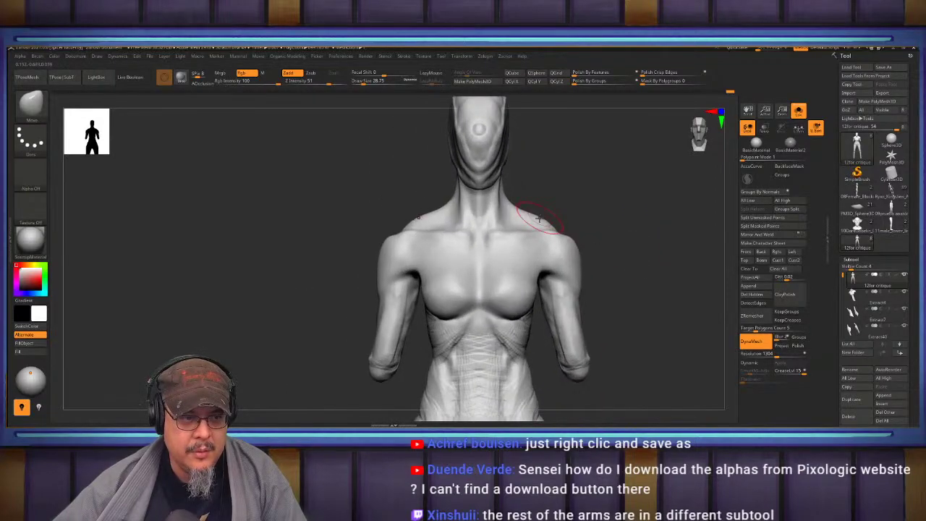
drag(530, 213, 527, 220)
Widen the side of the skull from a top view with the Move brush at draw size about 71.
drag(582, 204, 635, 264)
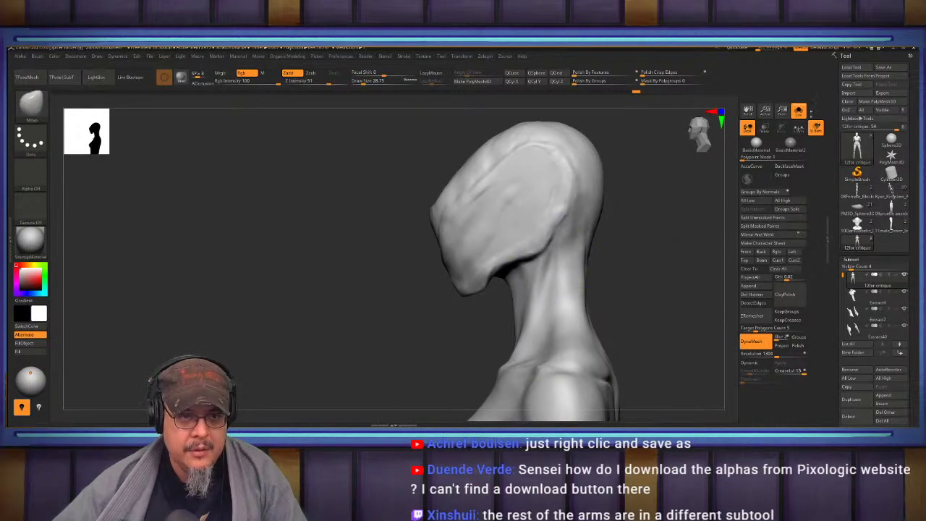
click(799, 111)
click(799, 111)
alt+drag(389, 311, 450, 361)
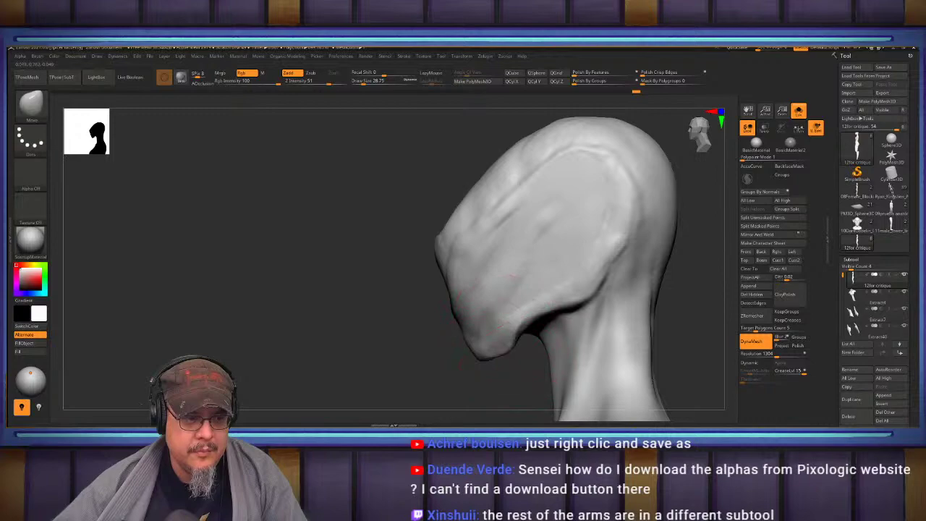
drag(460, 310, 653, 262)
mouse_move(538, 355)
alt+right_down()
mouse_move(534, 324)
mouse_move(547, 287)
alt+right_up()
key(s)
drag(550, 281, 602, 280)
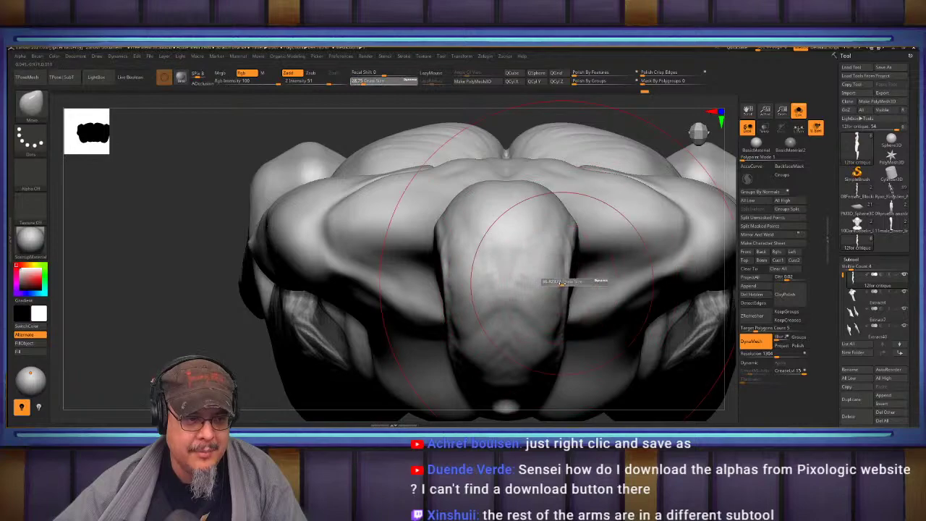
right_drag(601, 279, 555, 277)
drag(576, 266, 592, 259)
right_drag(598, 240, 595, 214)
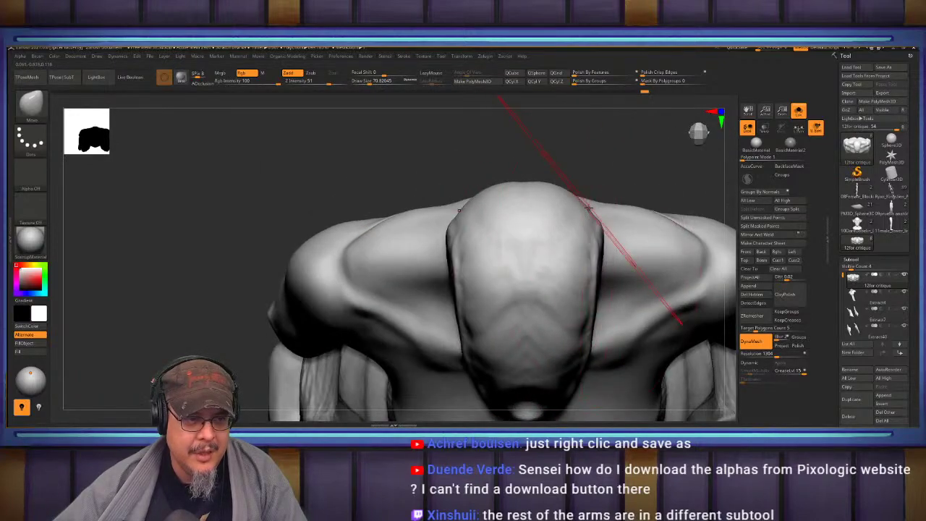
Push in the face profile between forehead and nose bump with the Move brush at draw size about 37 and refine the bump.
key(s)
mouse_move(580, 205)
mouse_down()
mouse_move(567, 206)
mouse_move(581, 220)
mouse_up()
right_drag(621, 224, 673, 138)
drag(623, 246, 405, 290)
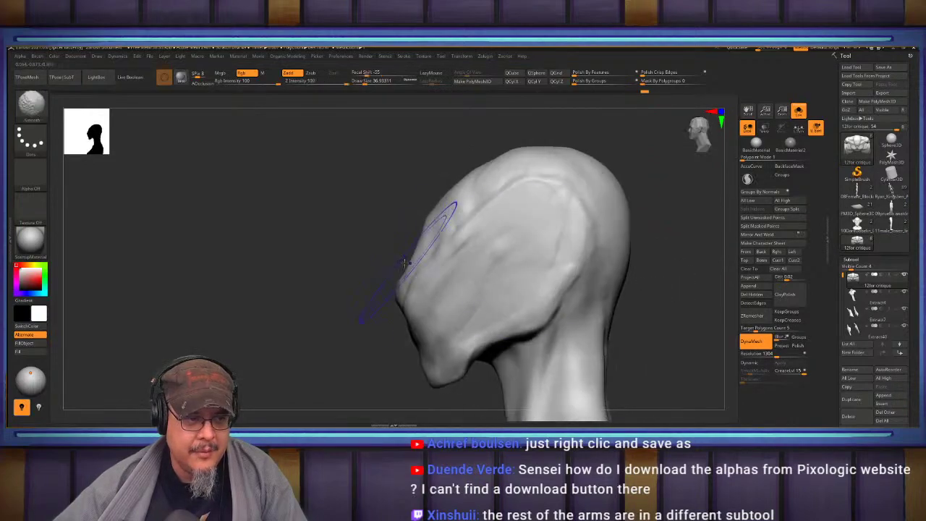
mouse_move(420, 253)
mouse_down()
mouse_move(429, 250)
mouse_move(425, 259)
mouse_up()
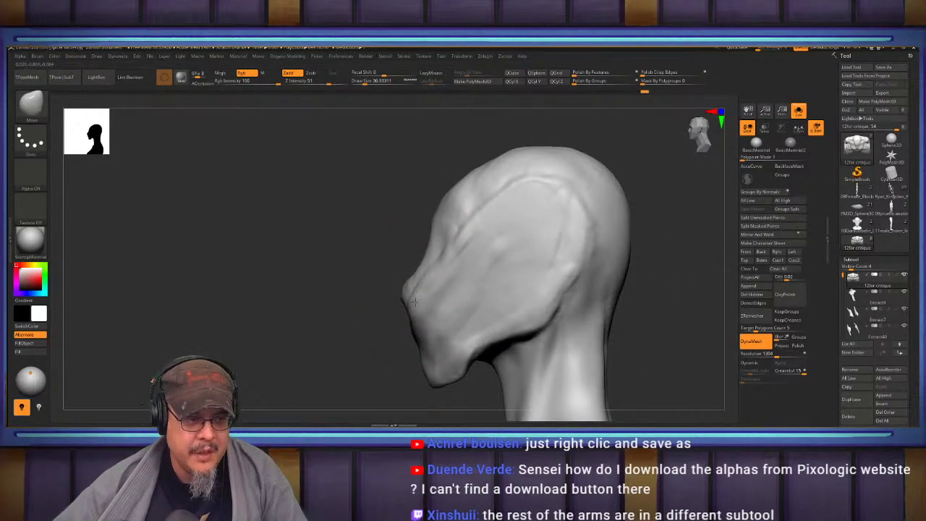
mouse_move(417, 309)
mouse_down()
mouse_move(427, 311)
mouse_move(411, 303)
mouse_up()
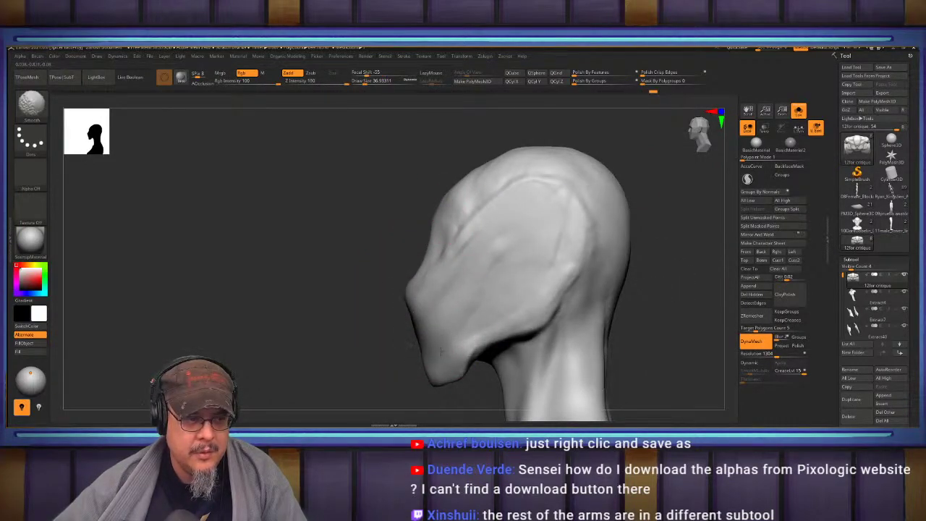
Push the rear edge of the jaw and cheek plane forward with the Move brush at draw size about 27.
key(s)
drag(548, 322, 542, 321)
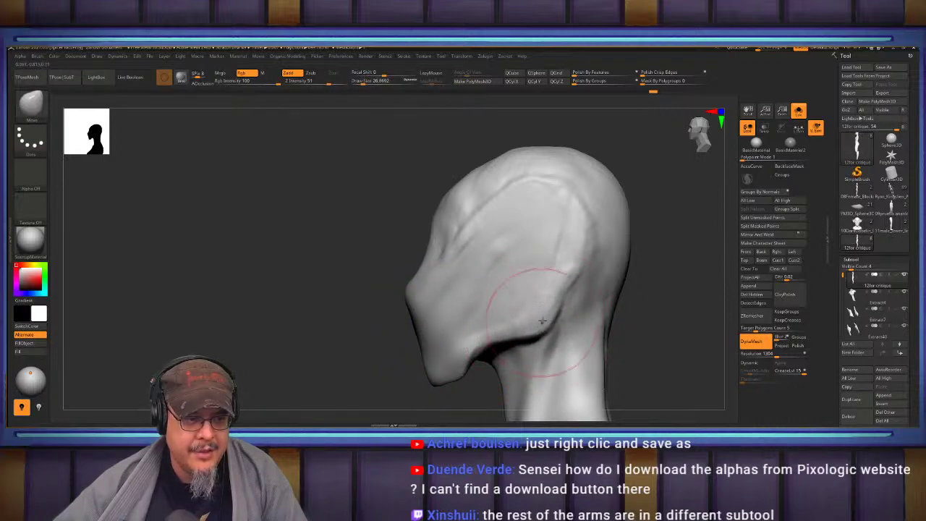
drag(578, 284, 559, 283)
mouse_move(569, 267)
mouse_down()
mouse_move(555, 279)
mouse_move(548, 269)
mouse_up()
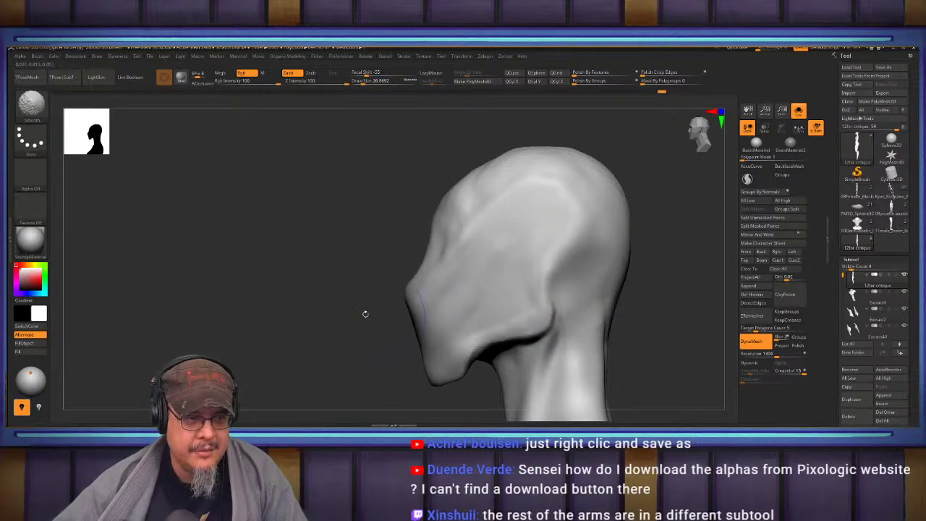
Pull the chin down and narrow the jawline beside it from the front with the Move brush.
mouse_move(365, 314)
mouse_down()
mouse_move(521, 297)
mouse_move(645, 267)
mouse_move(631, 280)
mouse_move(658, 270)
mouse_move(654, 294)
mouse_move(657, 239)
mouse_up()
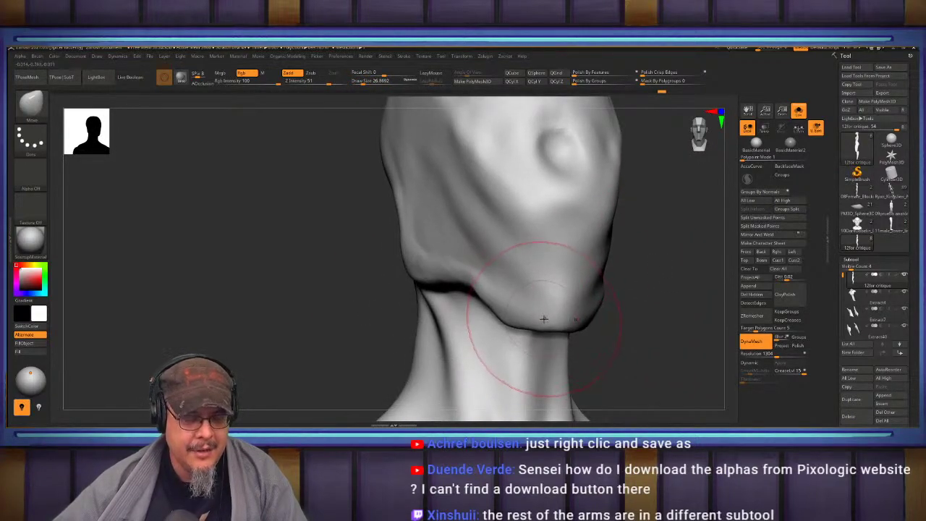
shift+drag(637, 319, 565, 316)
drag(485, 367, 486, 376)
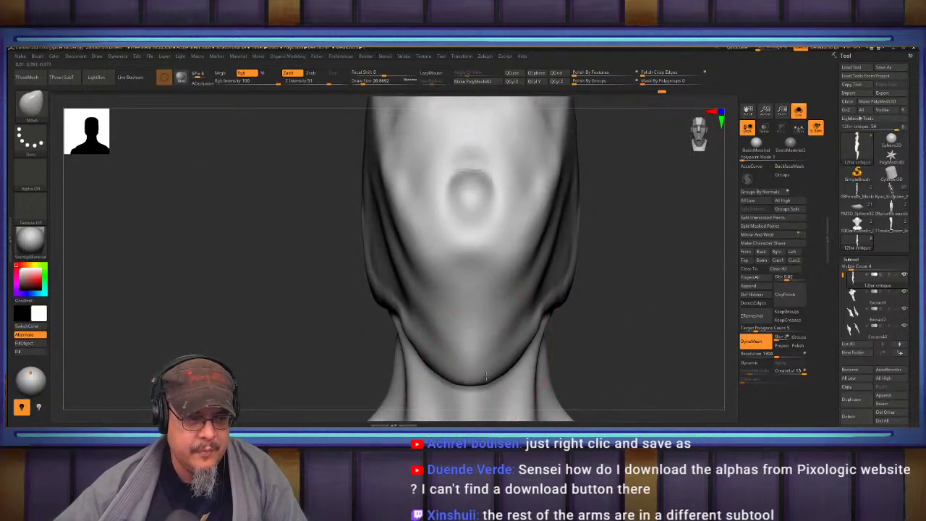
drag(523, 351, 511, 346)
shift+drag(438, 368, 376, 290)
Round off the upper sides of the cranium and smooth the temples and forehead.
mouse_move(319, 283)
alt+mouse_down()
mouse_move(348, 359)
mouse_move(380, 366)
alt+mouse_up()
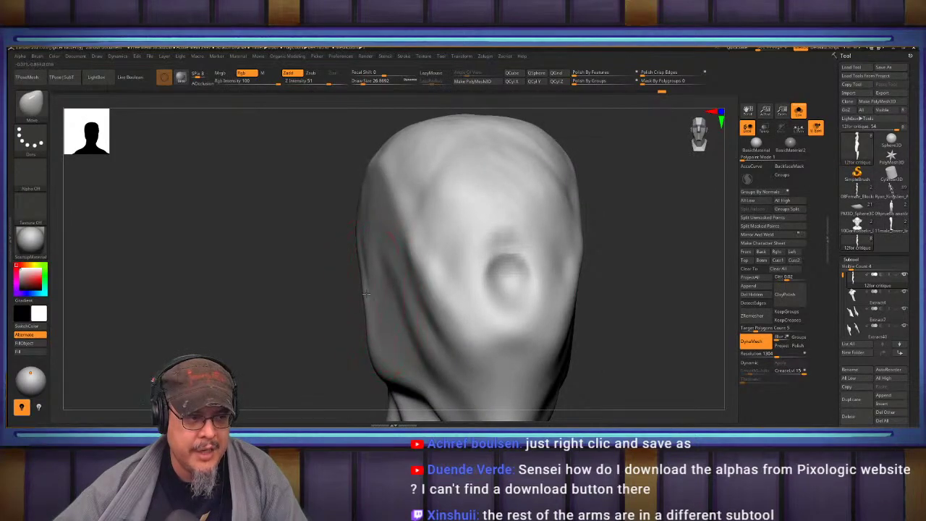
key(shift)
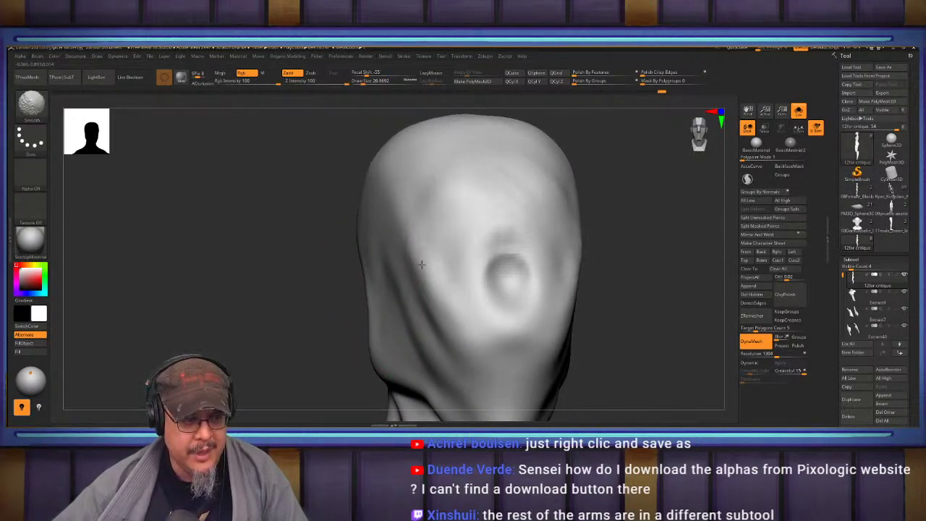
mouse_move(421, 265)
mouse_down()
mouse_move(532, 241)
mouse_move(525, 277)
mouse_up()
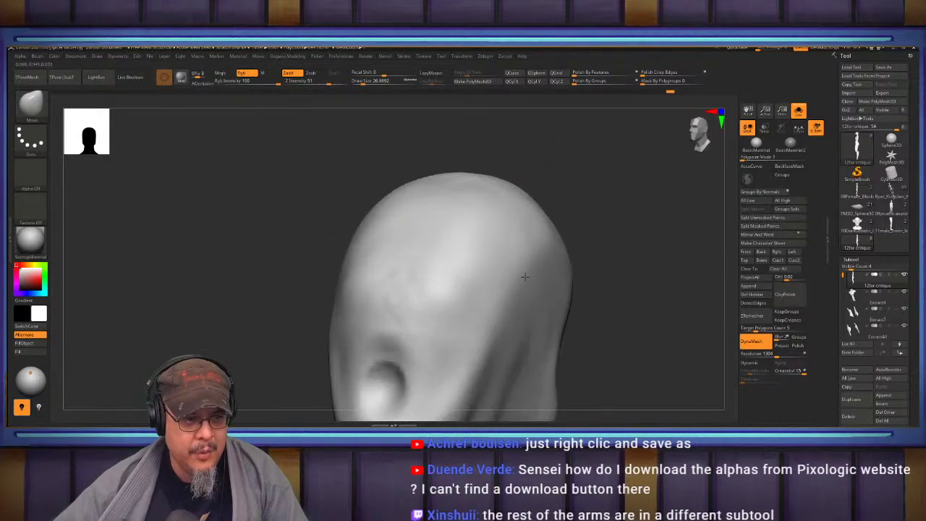
right_drag(525, 276, 533, 273)
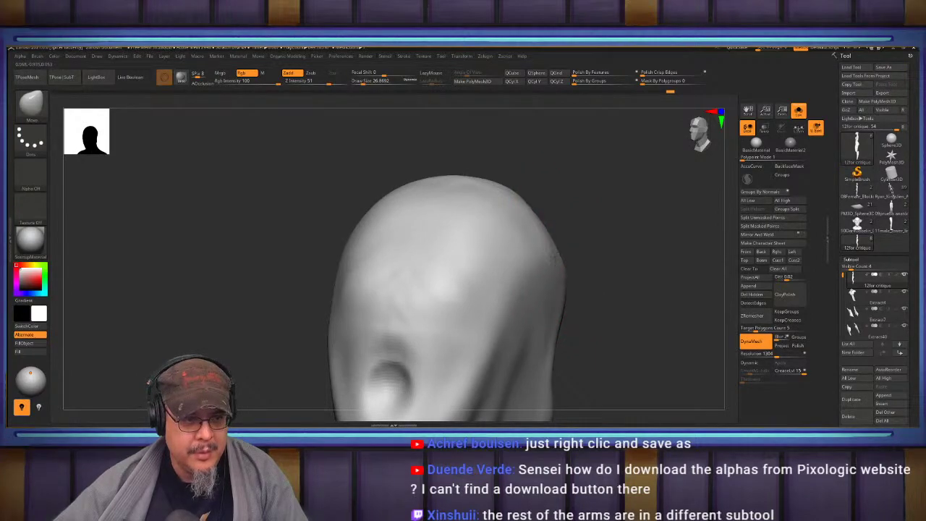
key(shift)
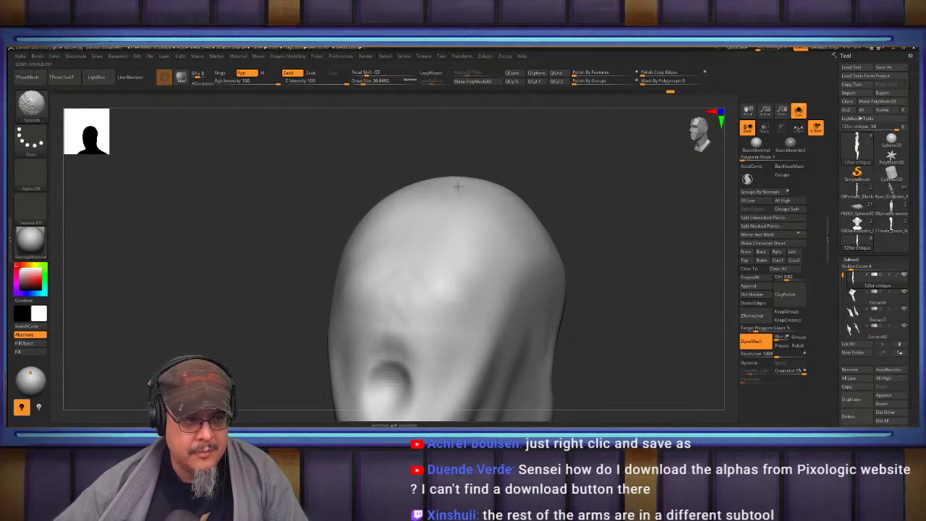
shift+drag(412, 300, 399, 304)
Refine the lower face and jawline with the Move brush, reducing draw size to about 17, and smooth around the facial bump.
mouse_move(598, 295)
mouse_down()
mouse_move(637, 275)
mouse_move(629, 227)
mouse_up()
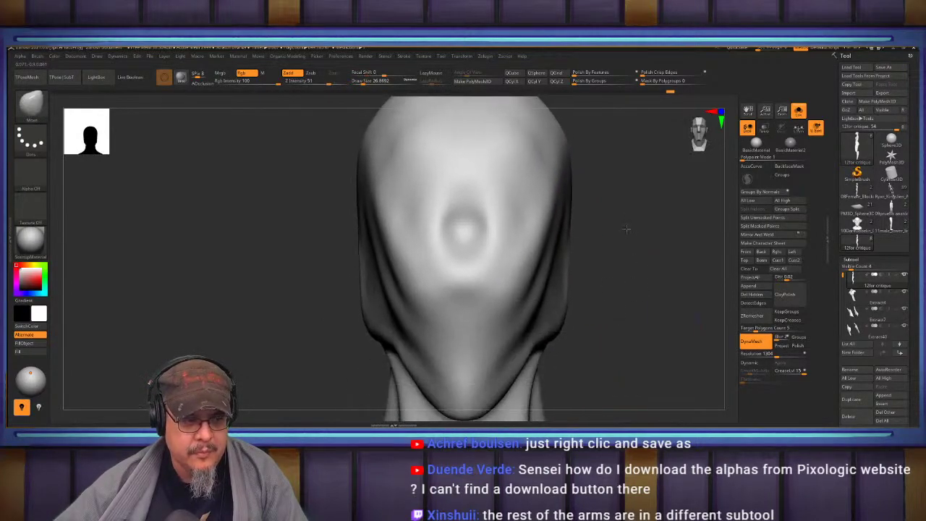
drag(516, 268, 511, 264)
alt+drag(612, 282, 618, 236)
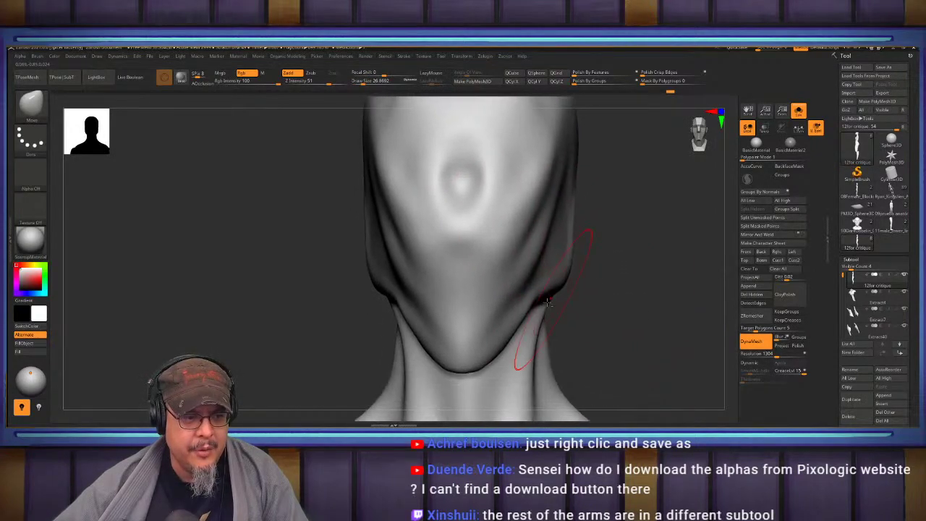
key(s)
drag(517, 316, 515, 311)
key(shift)
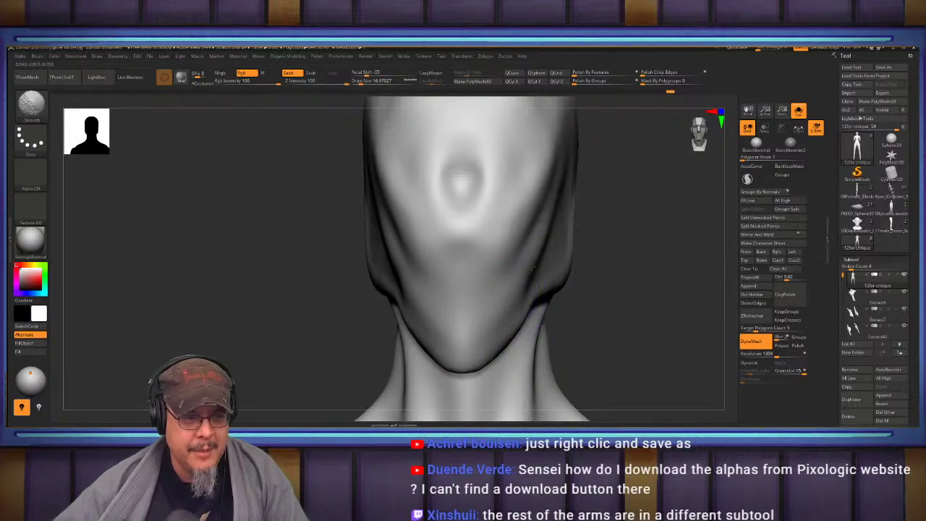
shift+drag(442, 207, 440, 147)
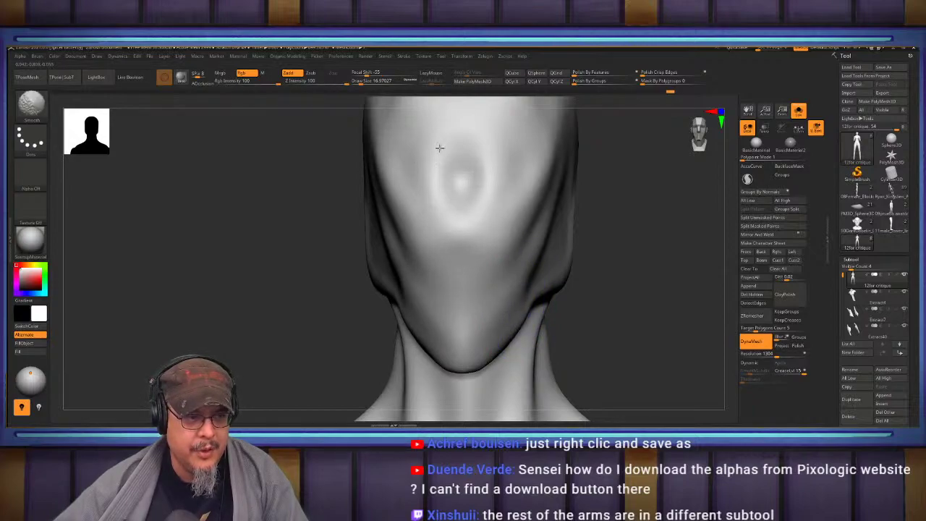
Smooth the side of the chin and the lower jaw edge from below.
drag(659, 219, 501, 302)
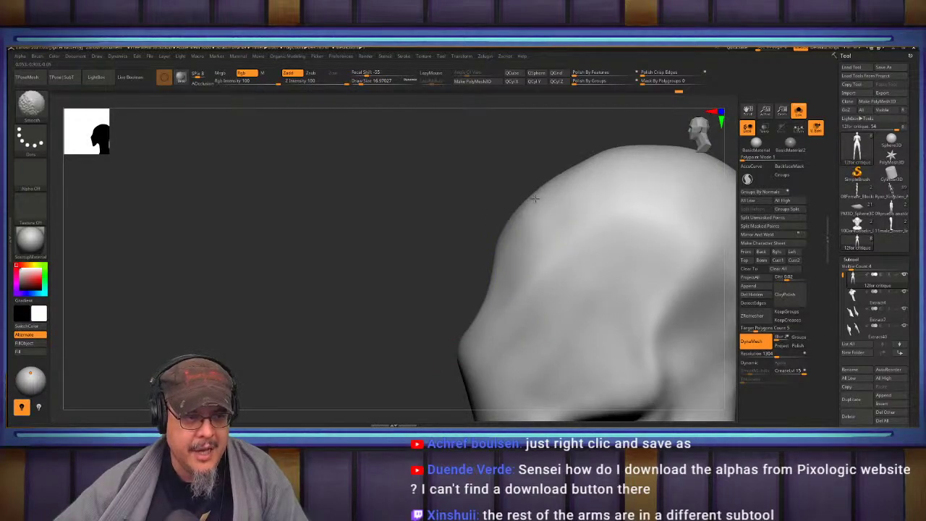
mouse_move(401, 359)
alt+mouse_down()
mouse_move(395, 250)
mouse_move(409, 271)
mouse_move(517, 286)
alt+mouse_up()
mouse_move(490, 343)
mouse_down()
mouse_move(504, 350)
mouse_move(596, 294)
mouse_move(598, 282)
mouse_up()
drag(536, 348, 527, 317)
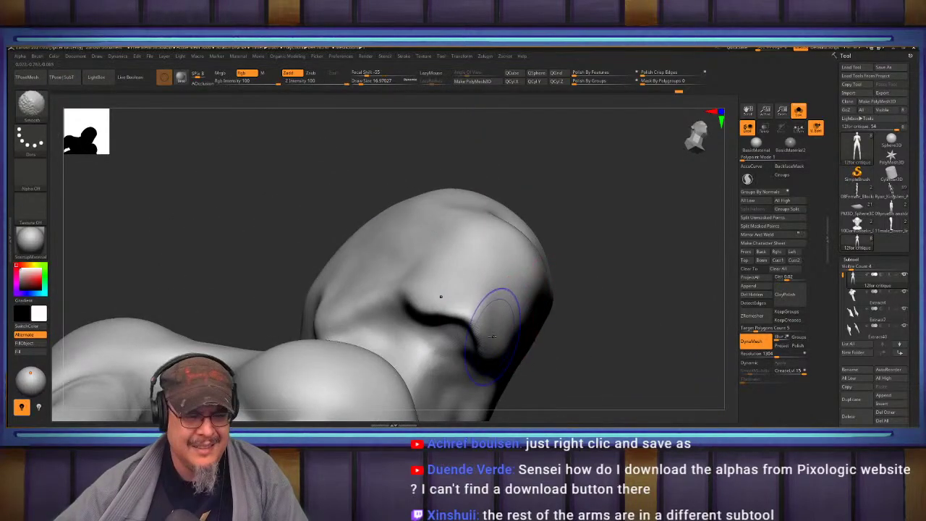
shift+drag(465, 321, 444, 314)
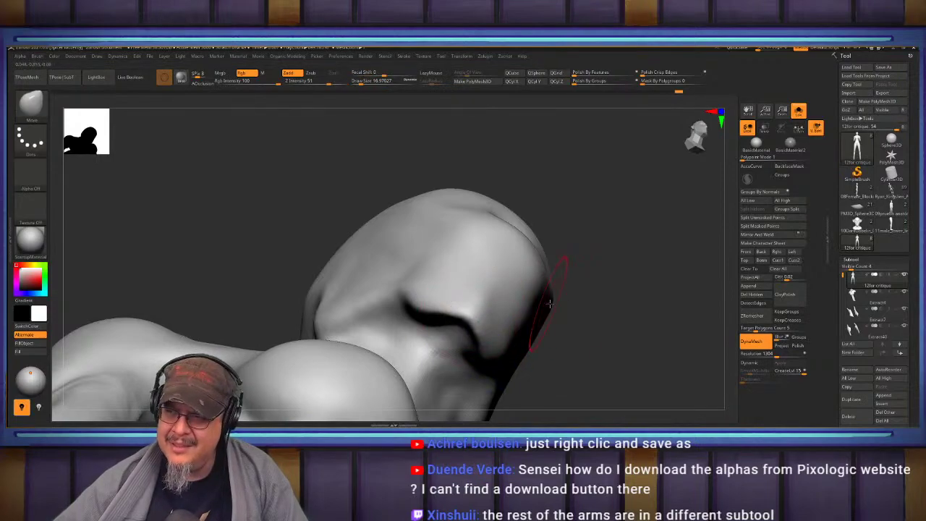
drag(614, 311, 628, 322)
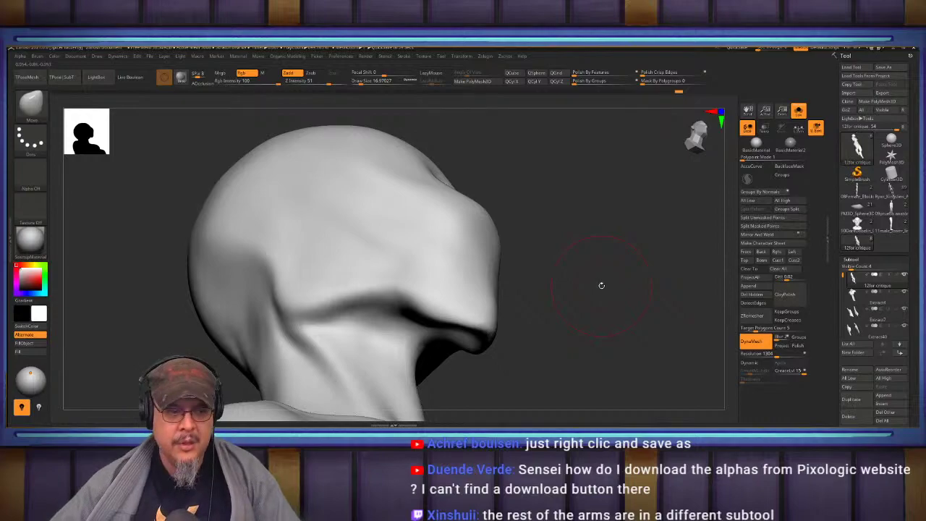
Build up the neck muscle behind the jaw with the ClayBuildup brush and smooth the strokes from the side.
mouse_move(519, 317)
mouse_down()
mouse_move(565, 351)
mouse_move(572, 340)
mouse_up()
key(b)
key(c)
key(b)
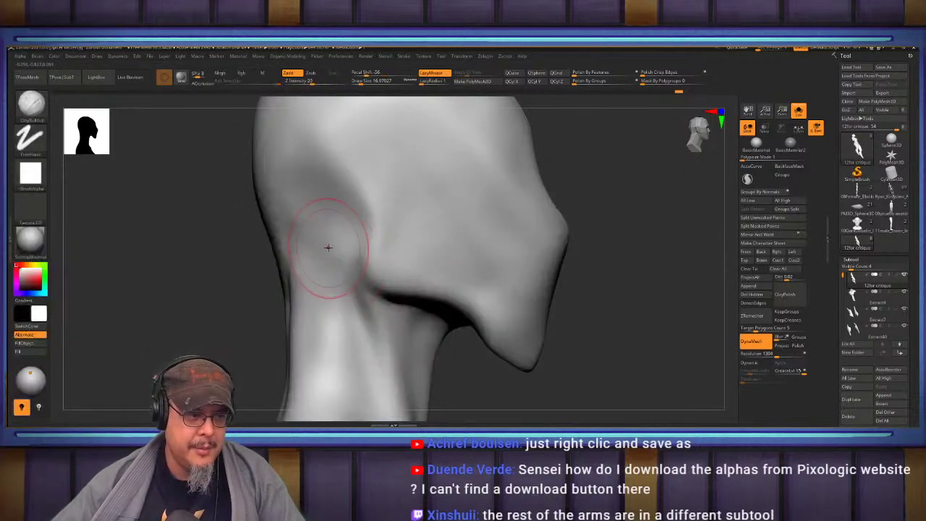
drag(329, 244, 390, 395)
drag(343, 279, 382, 397)
shift+drag(340, 264, 344, 351)
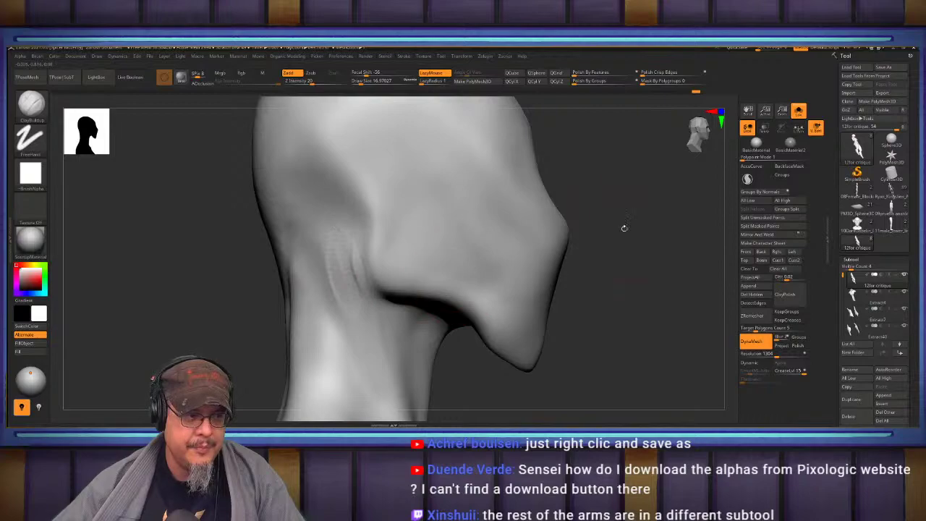
shift+drag(622, 228, 610, 219)
key(f)
alt+drag(524, 217, 571, 275)
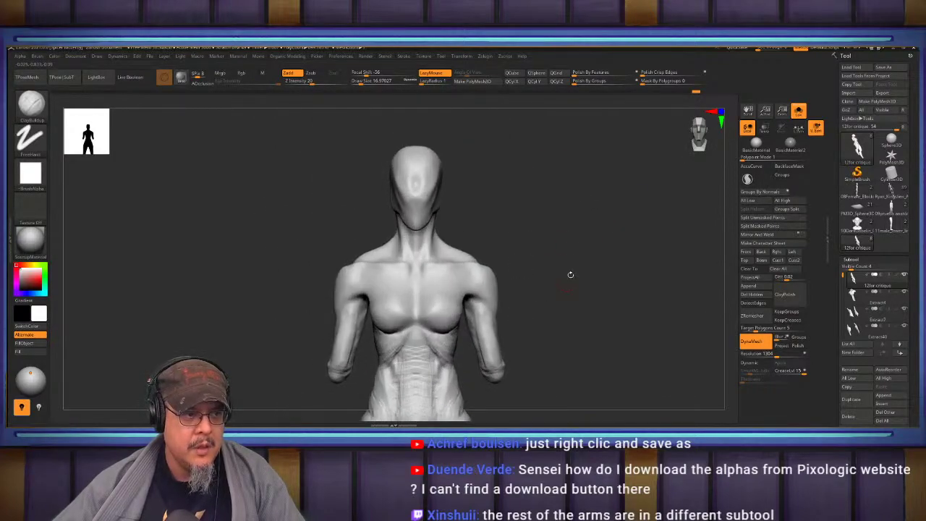
alt+drag(557, 233, 567, 284)
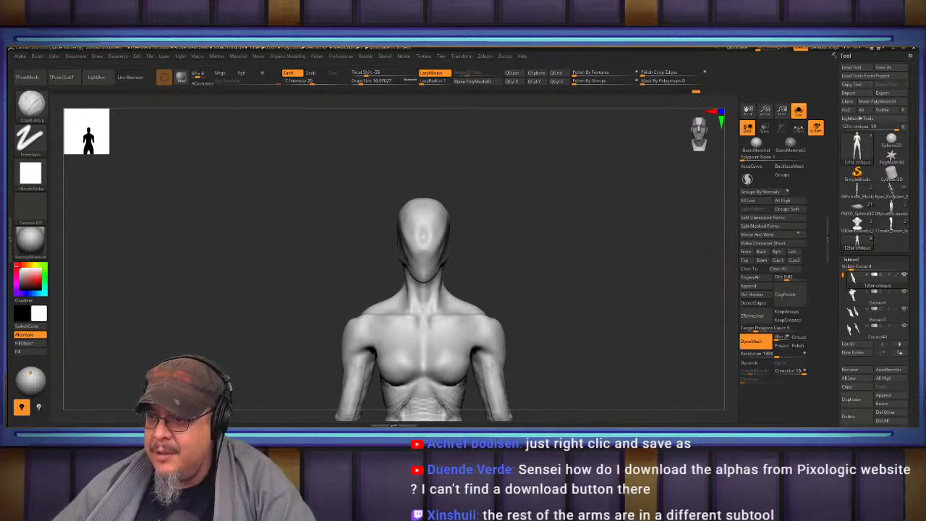
Switch to the browser's YouTube stream page and share its address in the stream chat.
drag(914, 49, 561, 47)
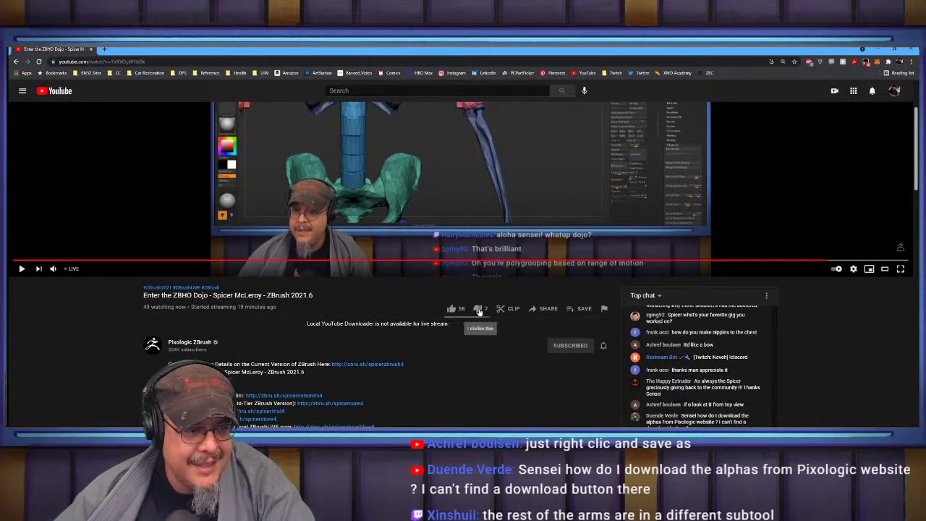
scroll(463, 319, down, 5)
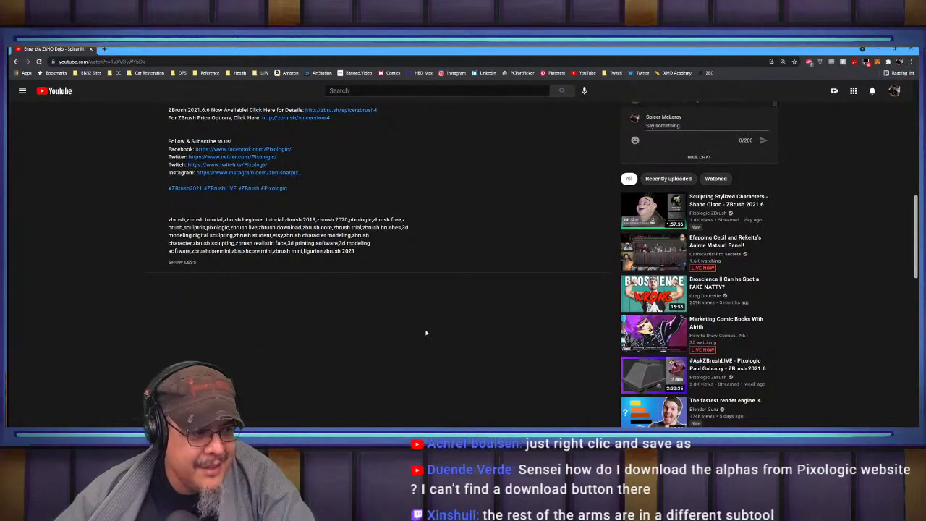
scroll(425, 333, up, 6)
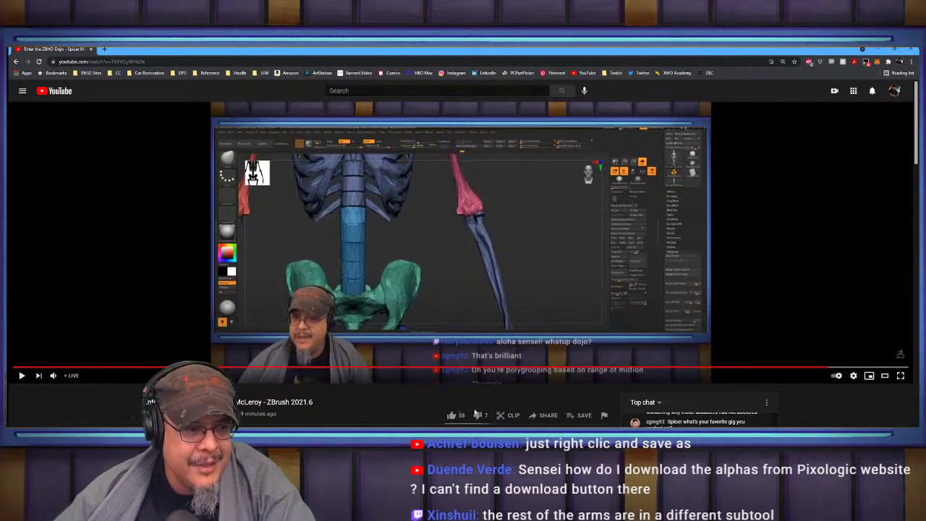
scroll(474, 409, down, 1)
click(145, 62)
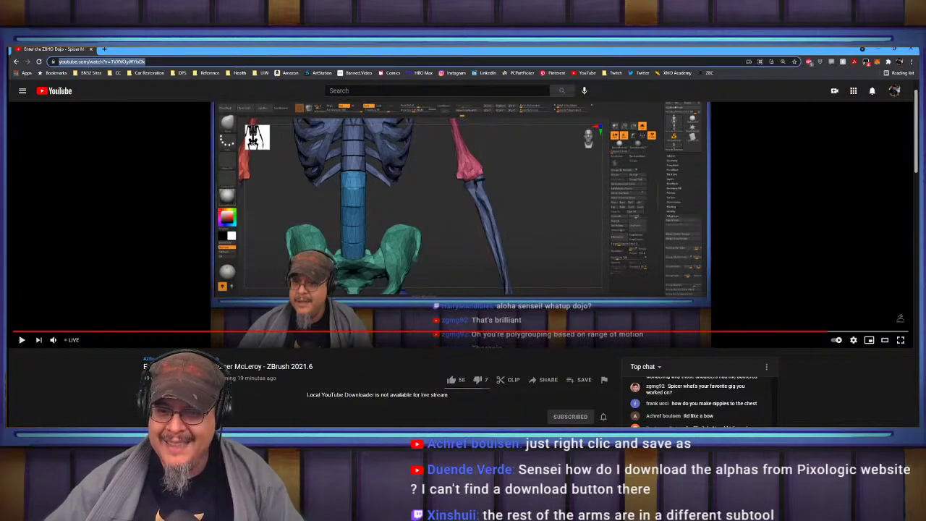
key(alt+Tab)
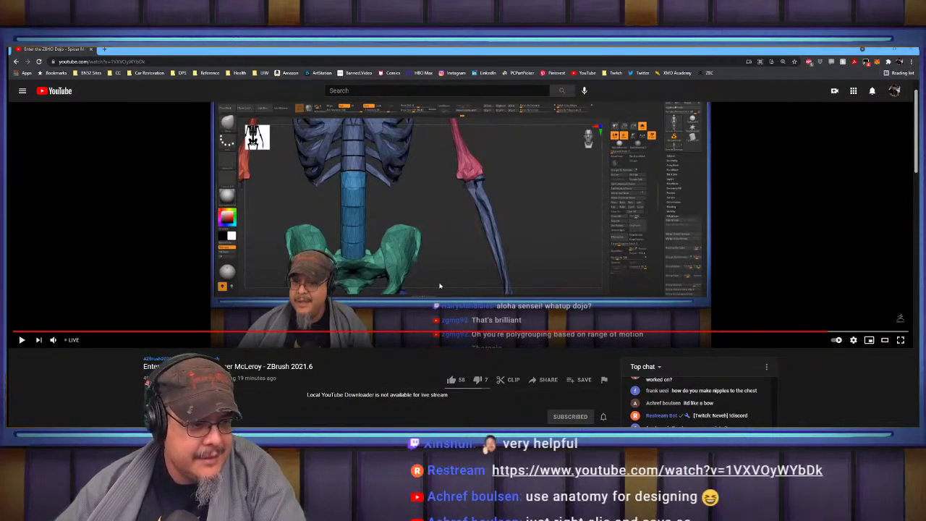
Look over the YouTube stream page, examining its like and dislike counts and live chat.
scroll(440, 287, down, 2)
scroll(440, 288, up, 3)
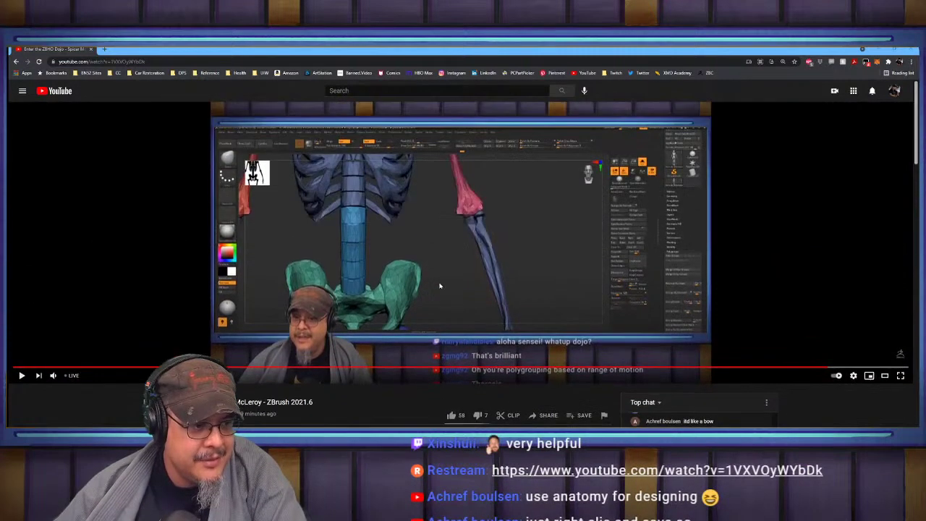
scroll(455, 423, down, 2)
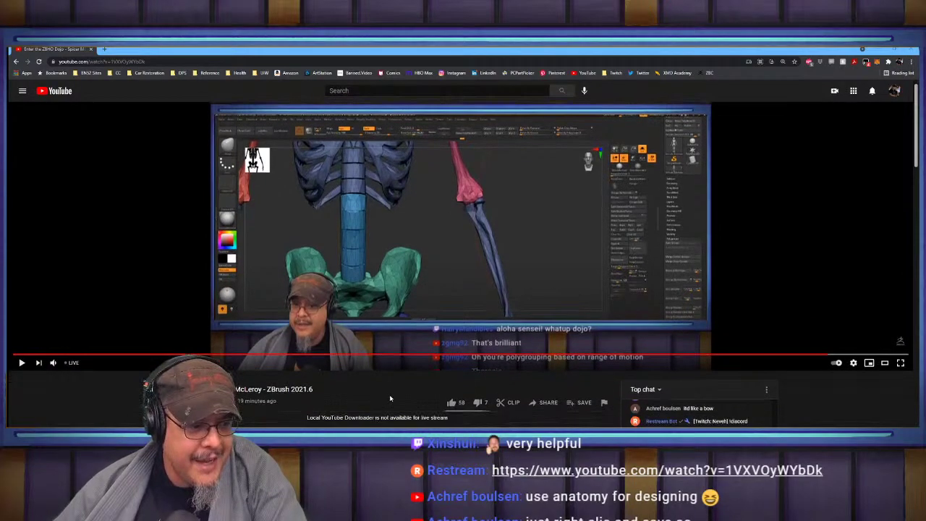
scroll(405, 307, up, 2)
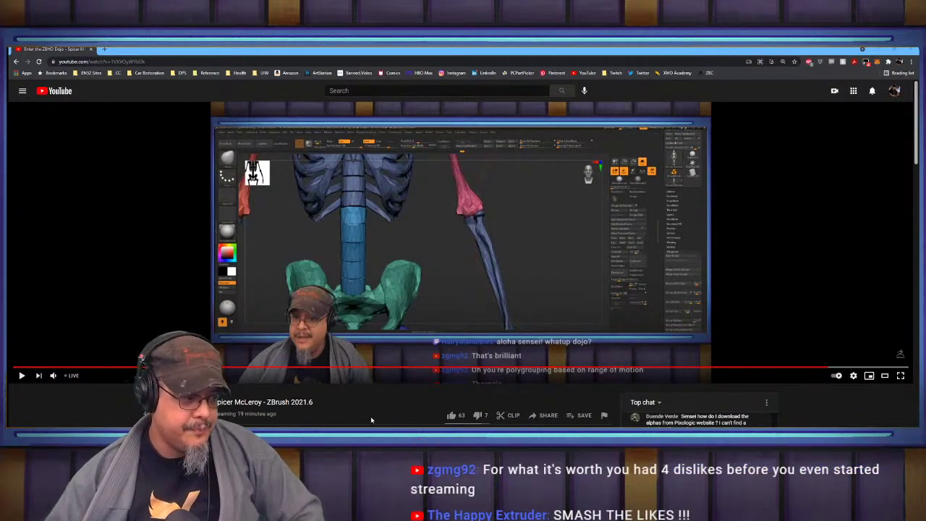
scroll(424, 348, down, 3)
scroll(423, 348, up, 3)
scroll(413, 402, down, 3)
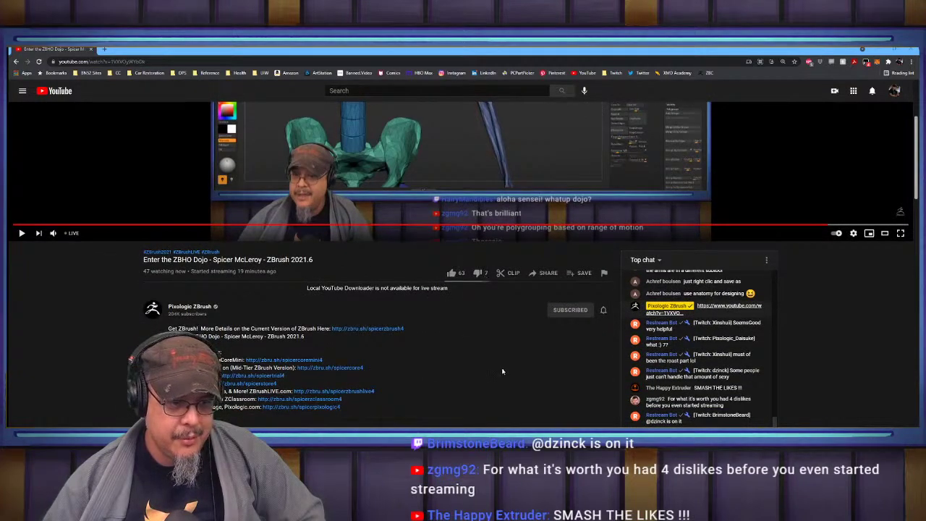
scroll(502, 372, up, 3)
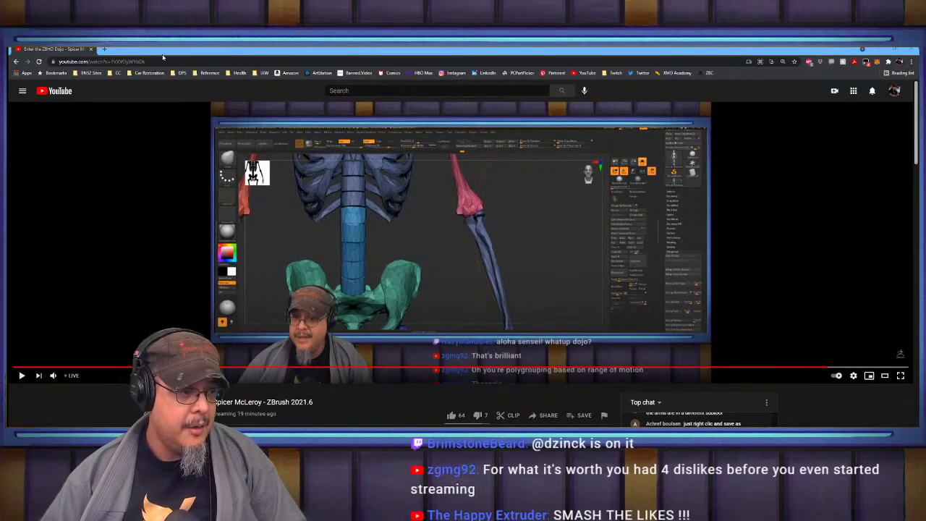
Open xmdacademy.com in a new tab and look through its Mentorships and On-Demand courses.
click(106, 49)
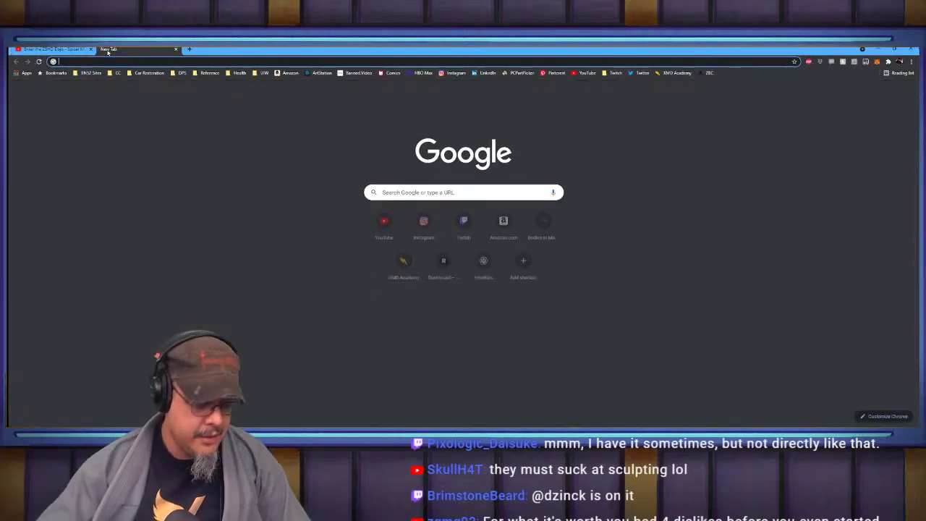
text(xmdacademy.com)
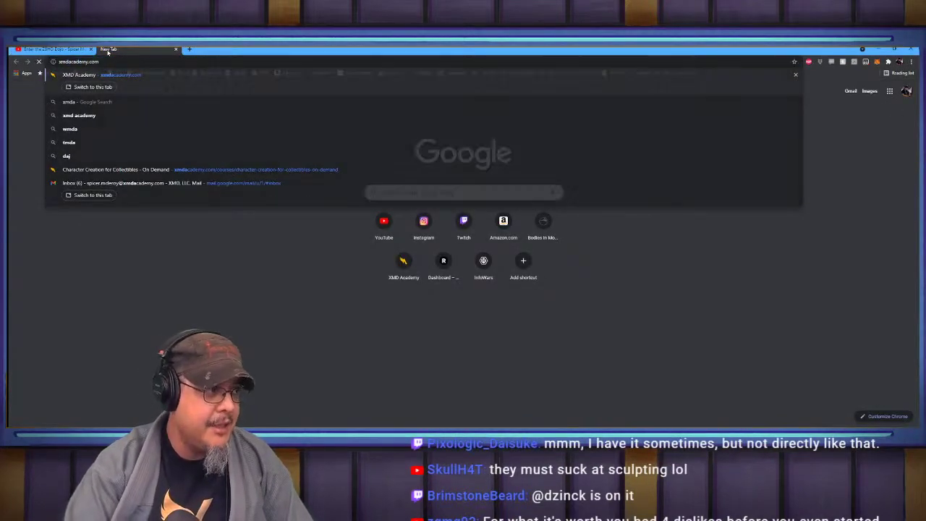
key(Return)
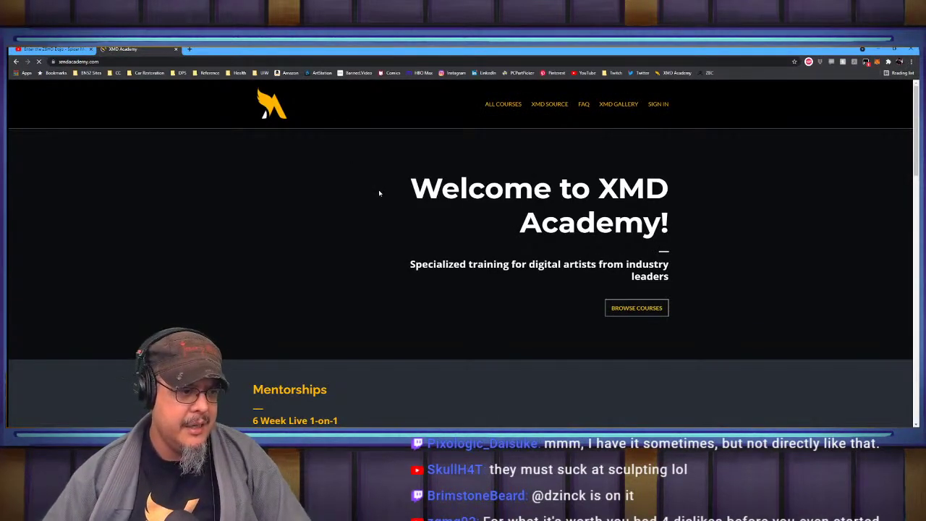
scroll(378, 191, down, 3)
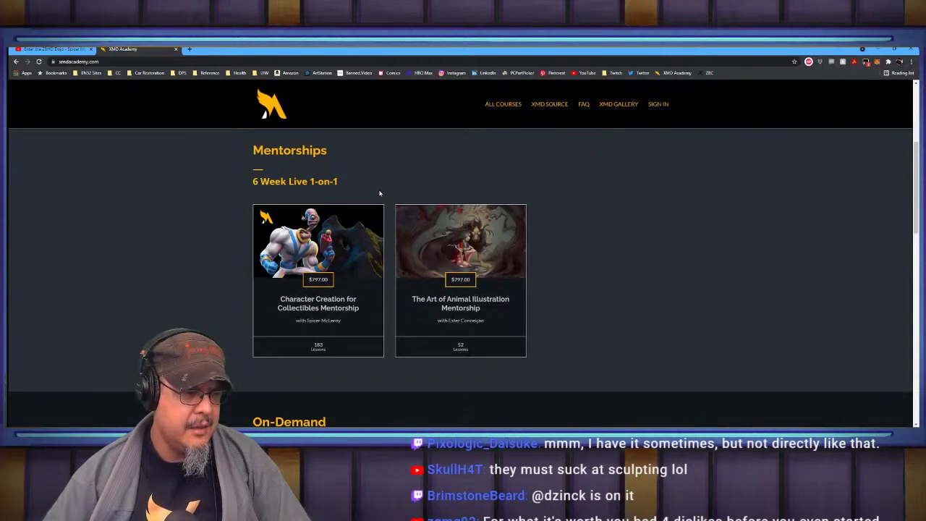
scroll(312, 290, down, 3)
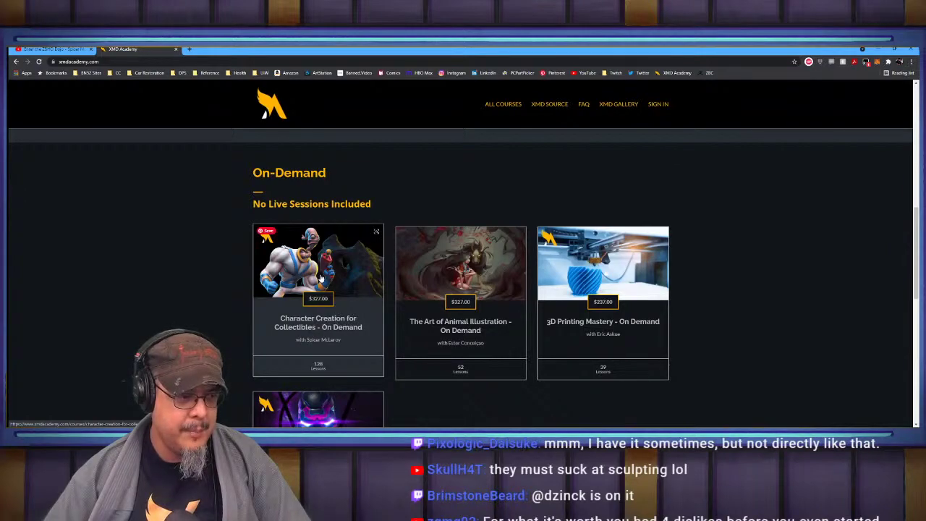
scroll(326, 318, up, 3)
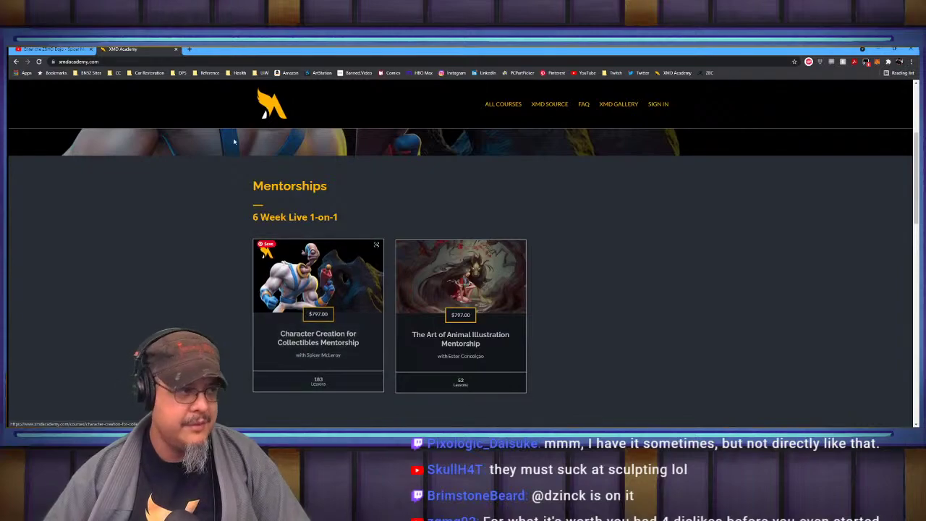
Open artstation.com/shotgunscream/store in a new tab and share its address in the stream chat.
click(189, 51)
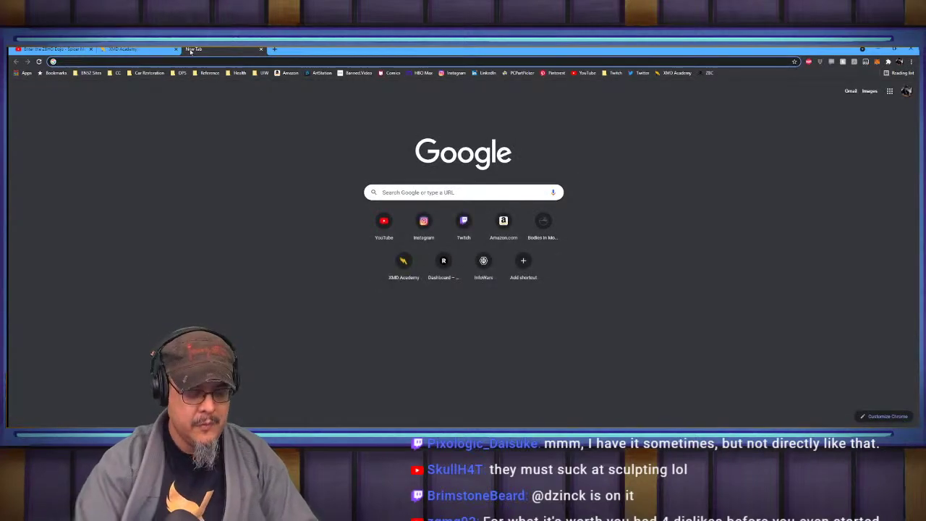
text(art)
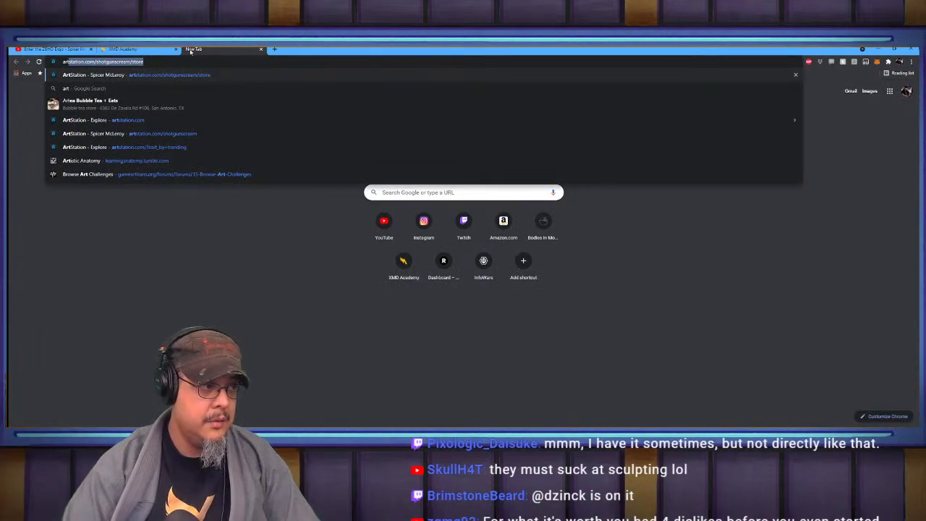
key(Return)
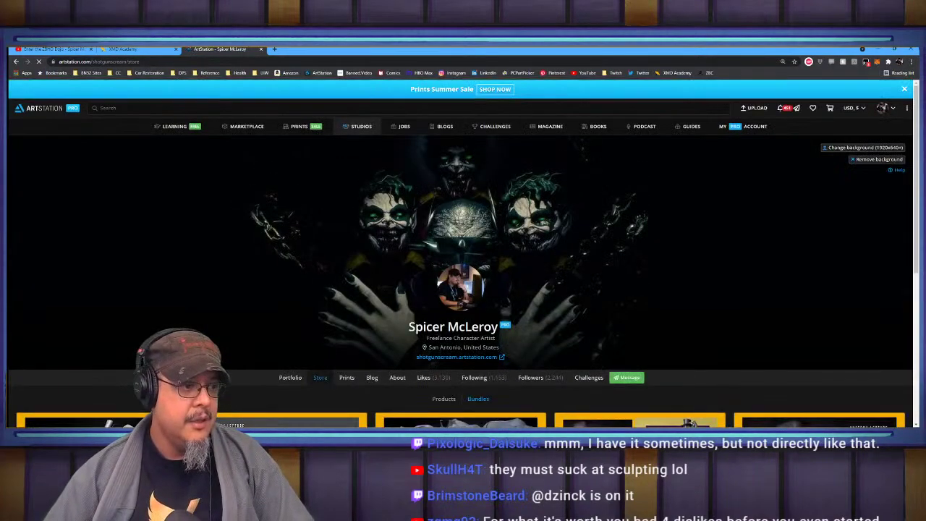
click(168, 63)
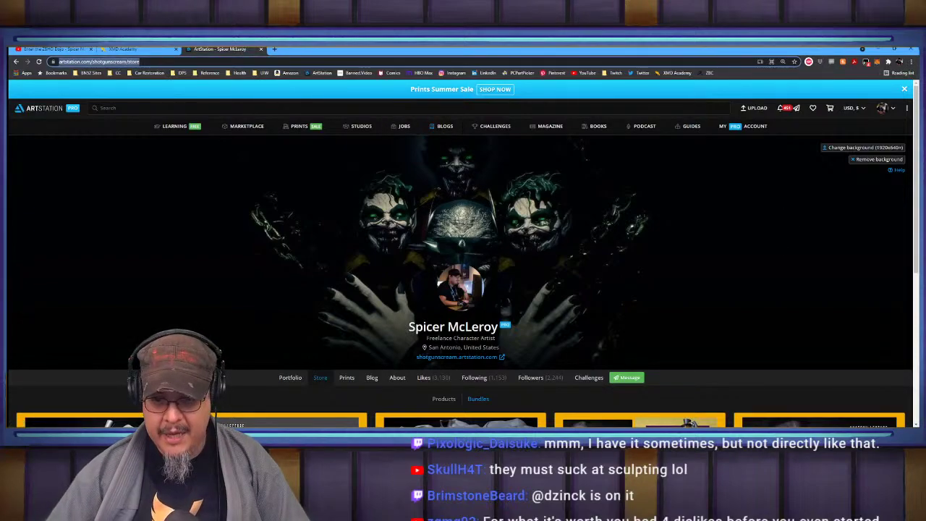
key(alt+Tab)
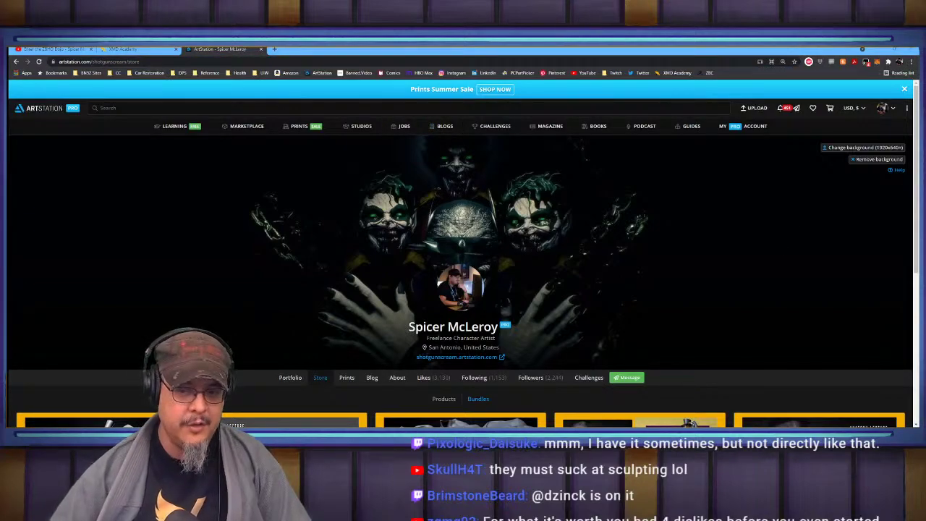
Look through the anatomy and rendering tutorials offered in the ArtStation store.
scroll(544, 322, down, 4)
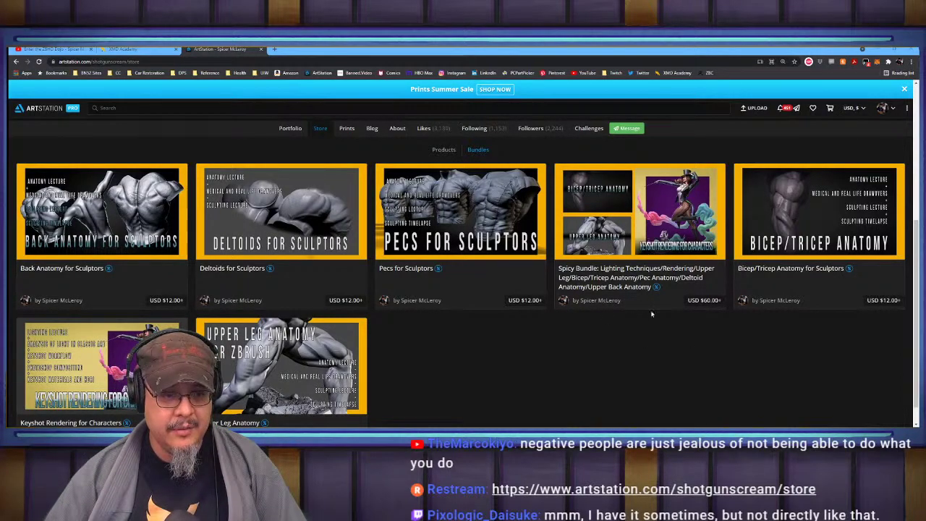
scroll(114, 360, down, 1)
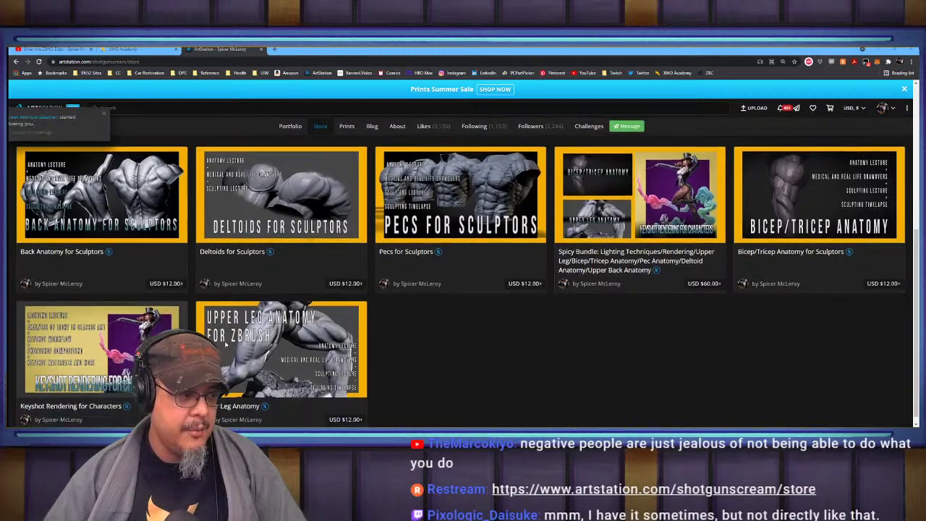
scroll(573, 398, up, 3)
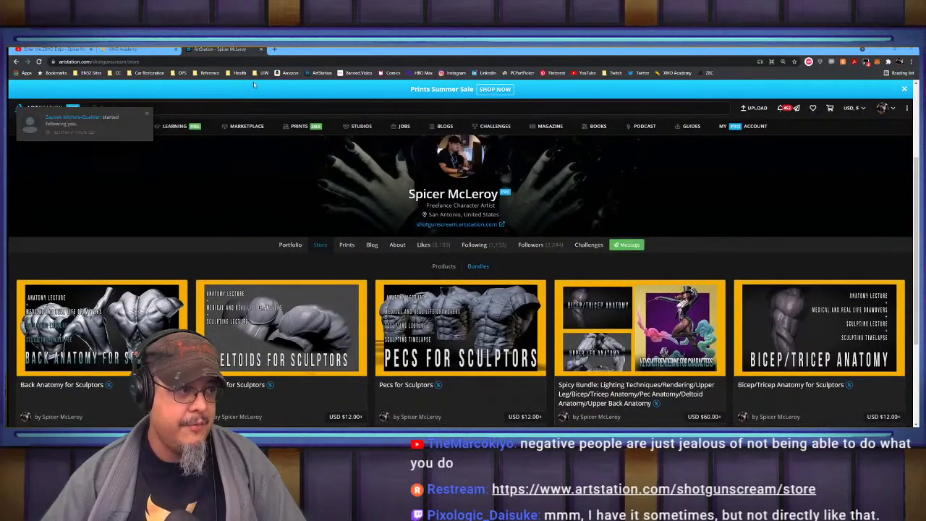
Open shotgunscream.com/merch in a new tab, share its address in the stream chat and look over the shirts.
click(275, 50)
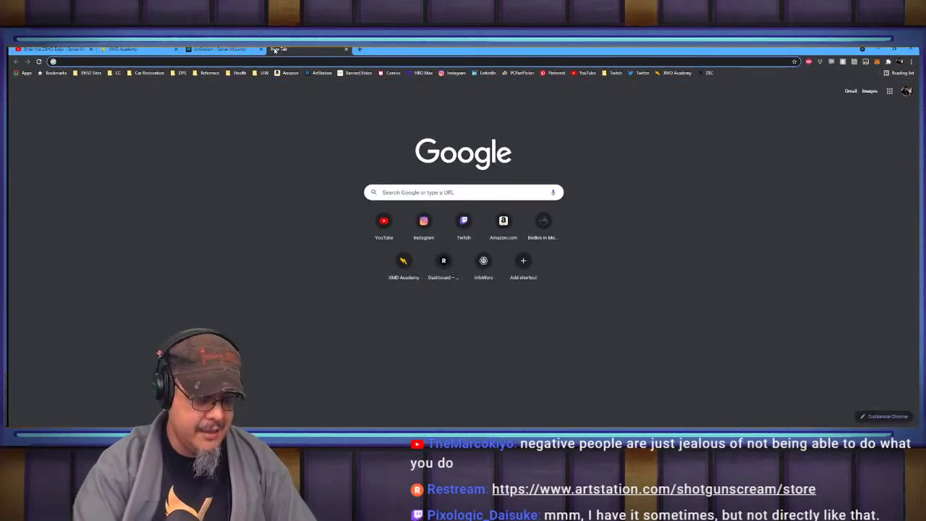
text(shot)
key(Return)
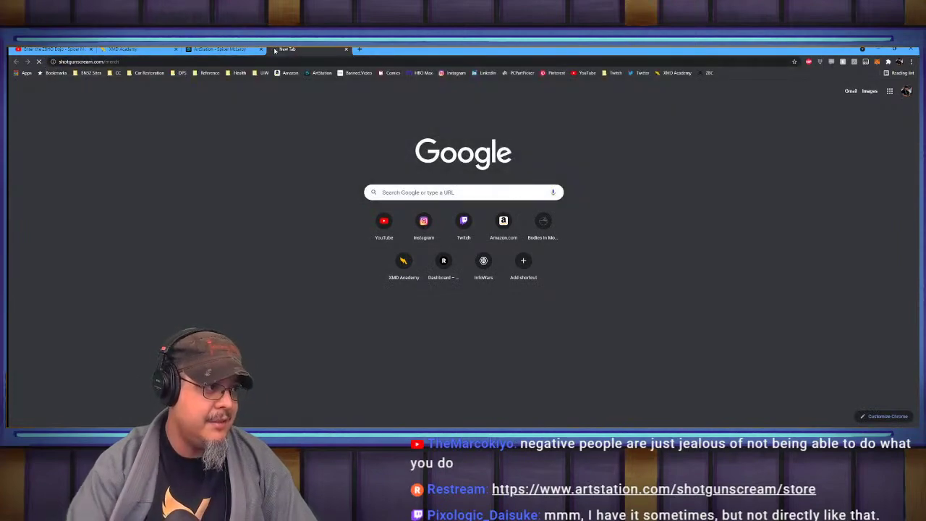
click(128, 63)
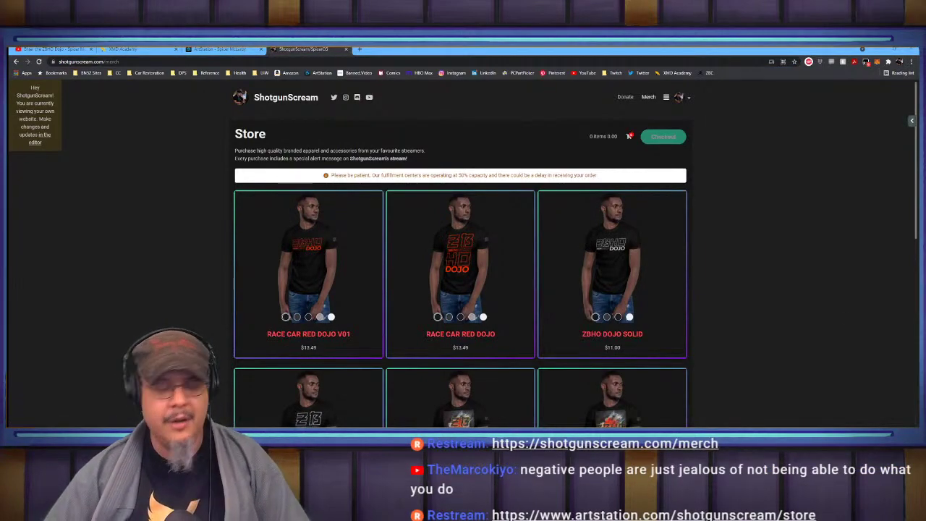
scroll(504, 259, down, 2)
scroll(492, 232, up, 2)
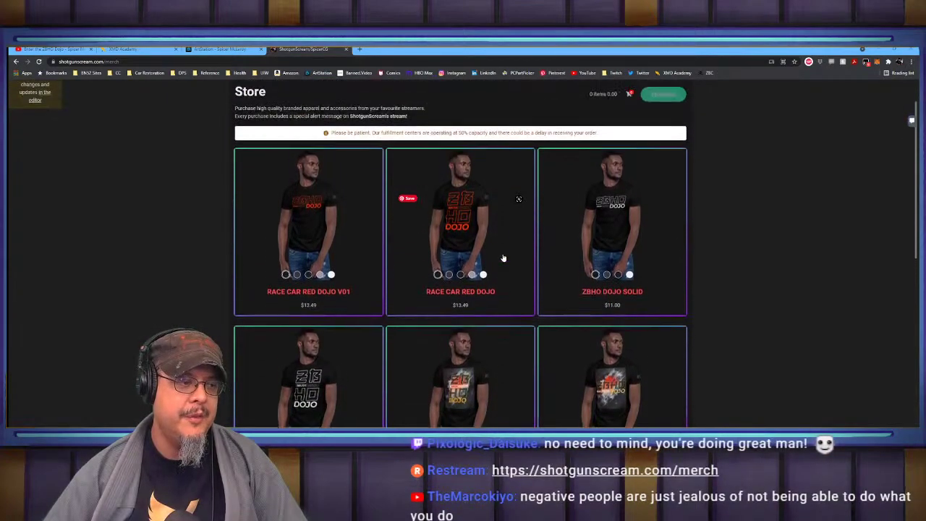
Close the merch store tab and return to the YouTube stream page to check its likes.
click(346, 49)
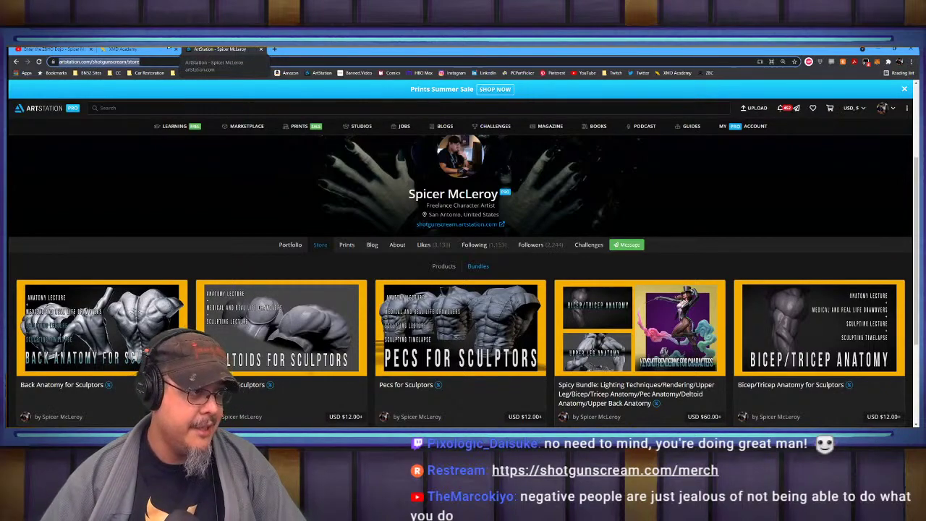
click(141, 49)
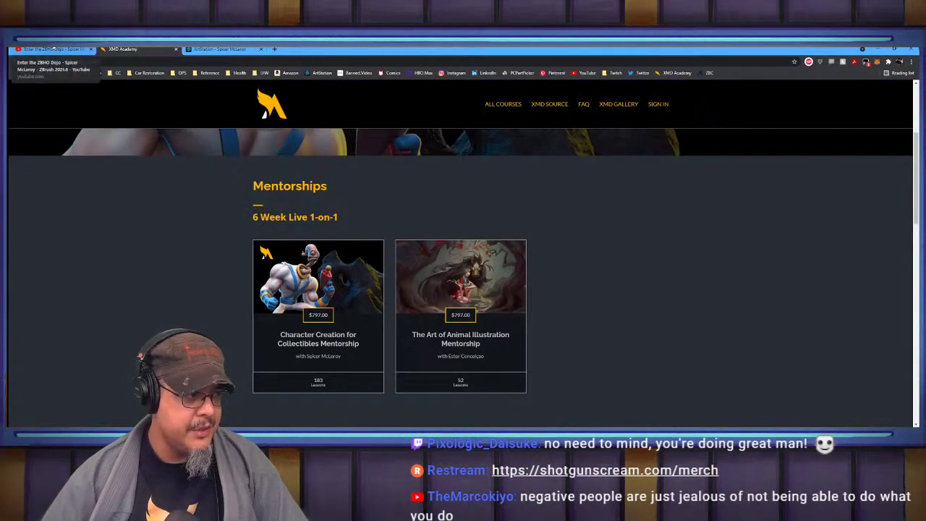
click(53, 49)
scroll(654, 297, down, 3)
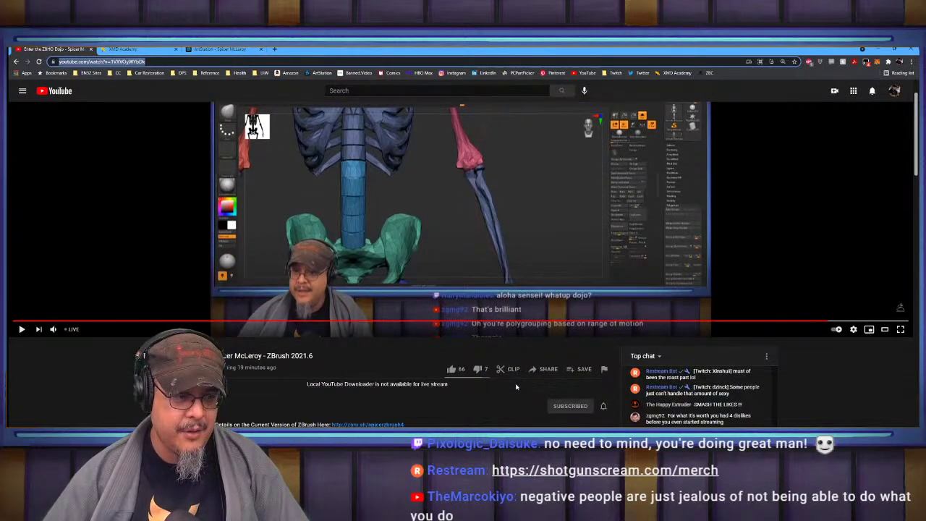
scroll(481, 368, up, 2)
scroll(565, 278, up, 1)
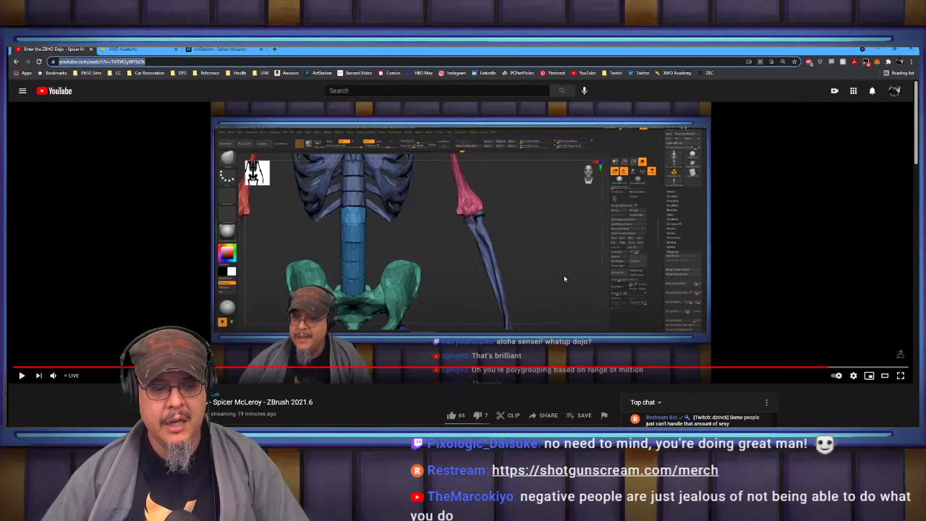